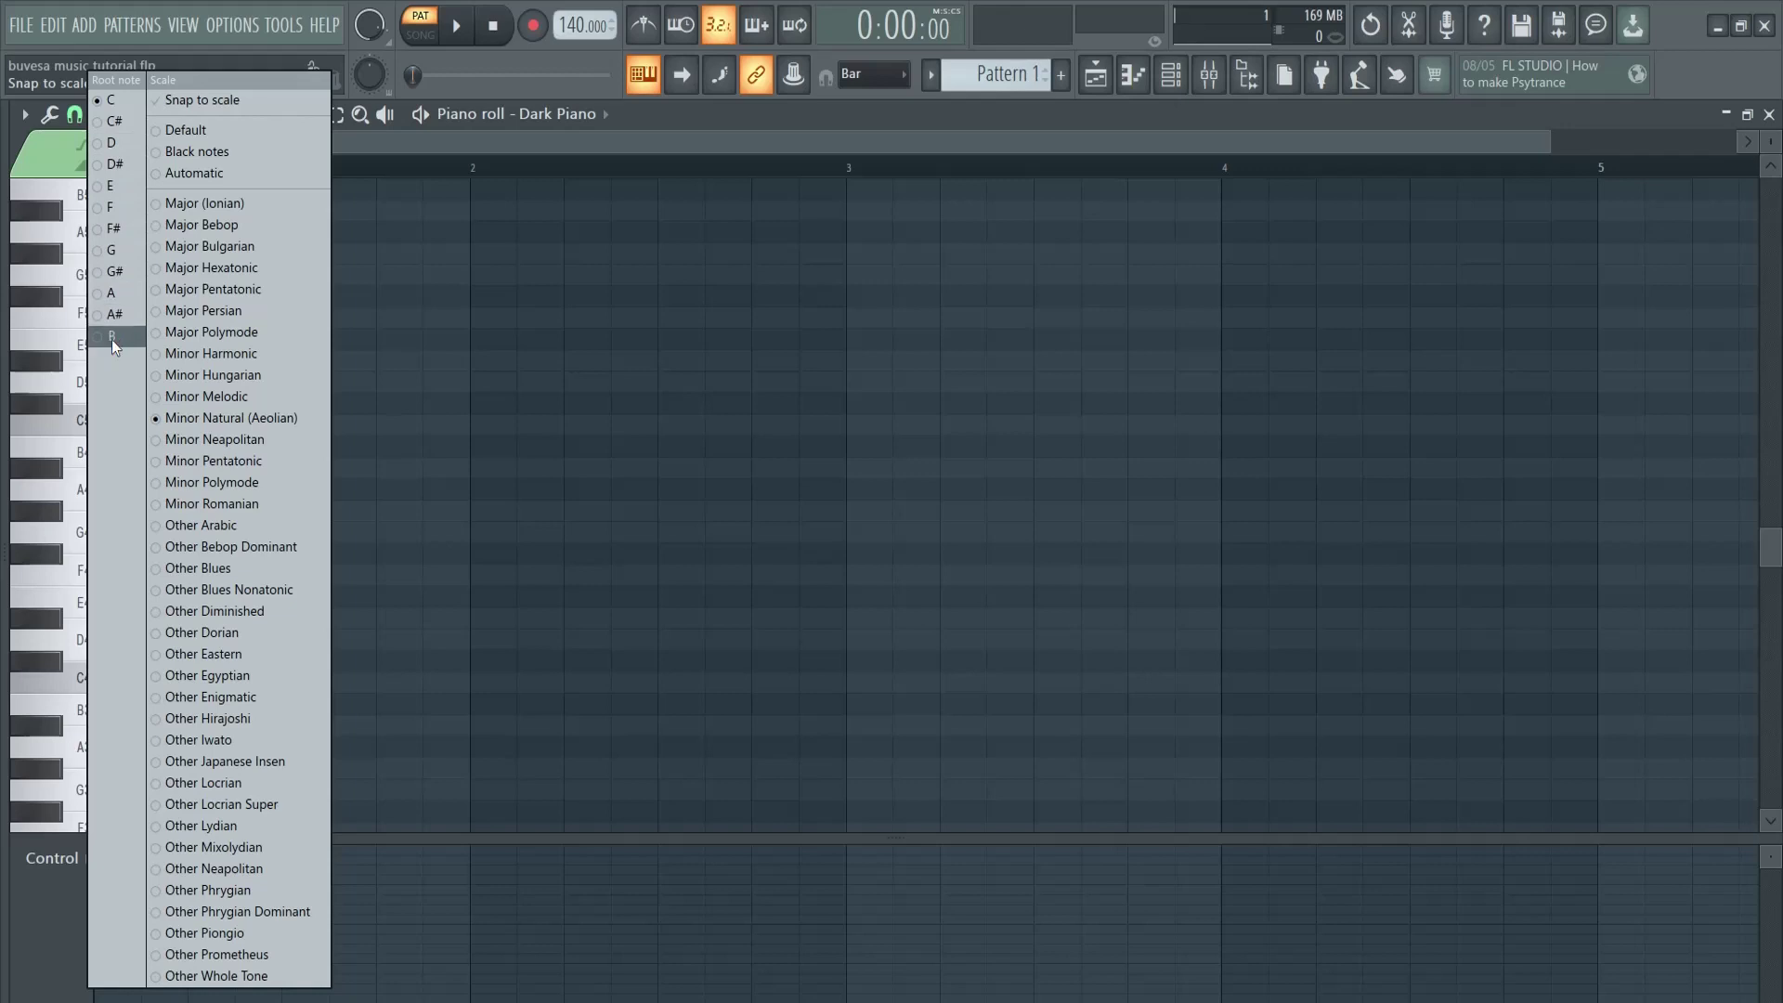
# Set the scale root note to B, and place one-bar root notes B4 in bar 1 and E5 in bar 2.
pyautogui.click(112, 338)
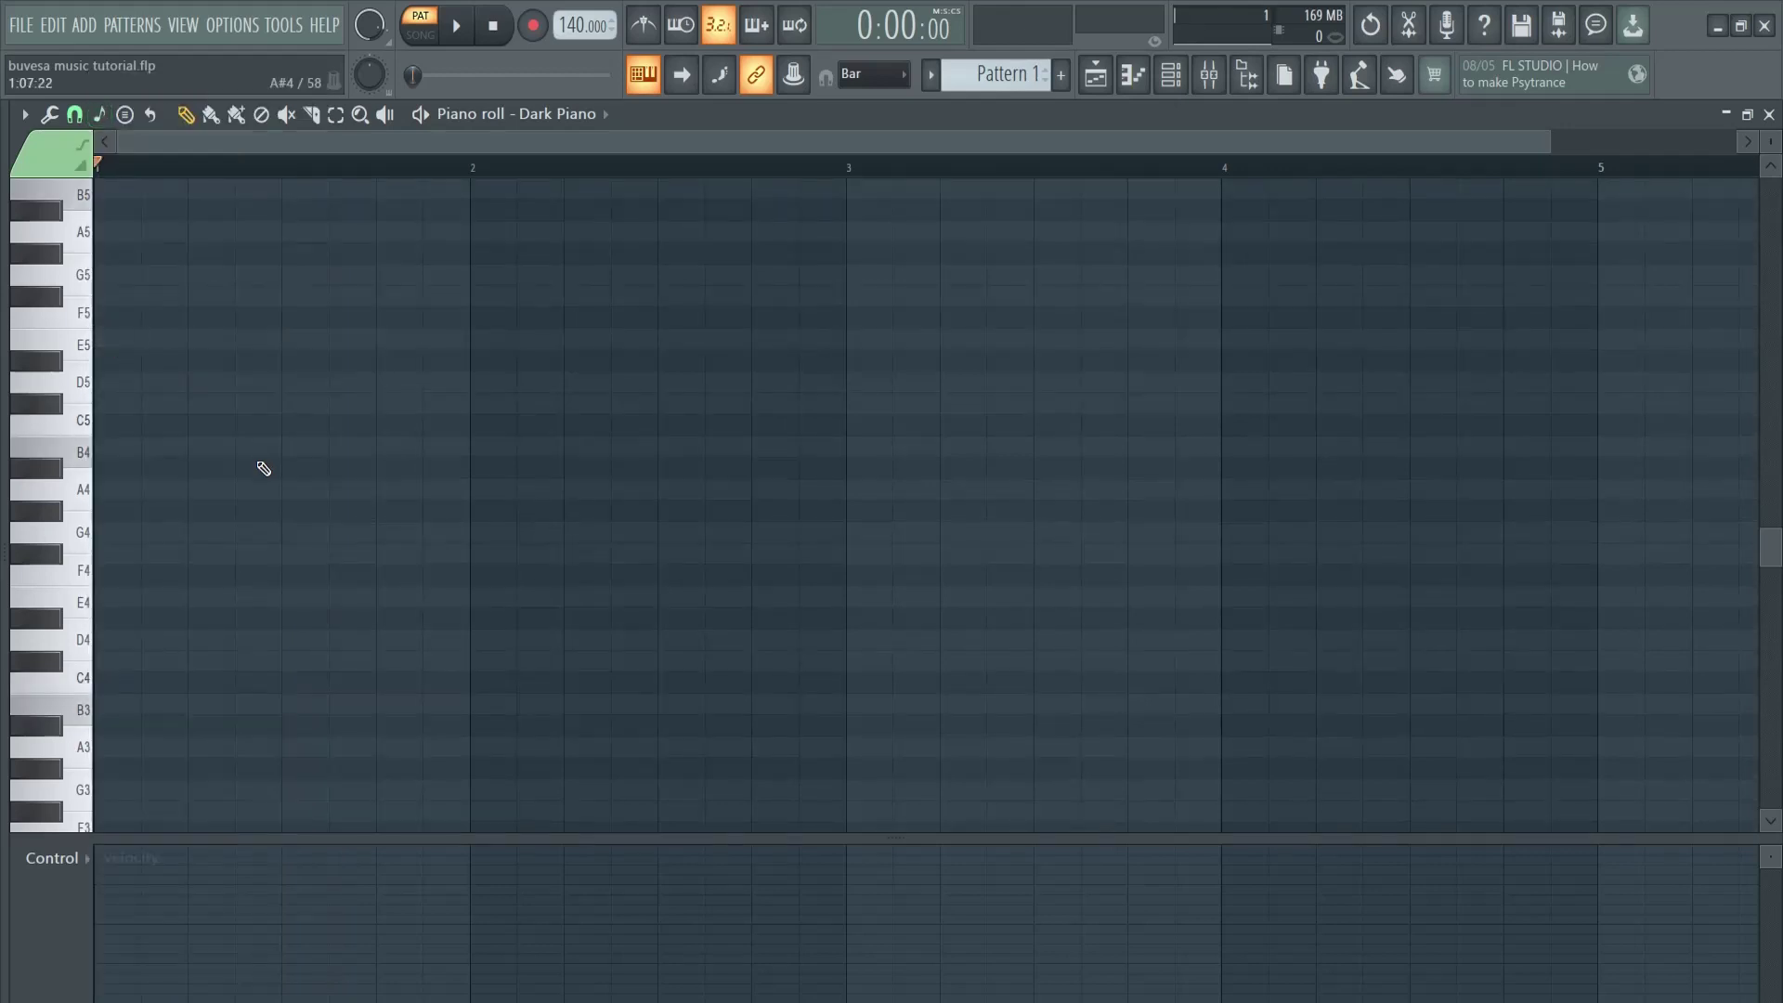
pyautogui.scroll(-2, 259, 465)
pyautogui.scroll(4, 195, 501)
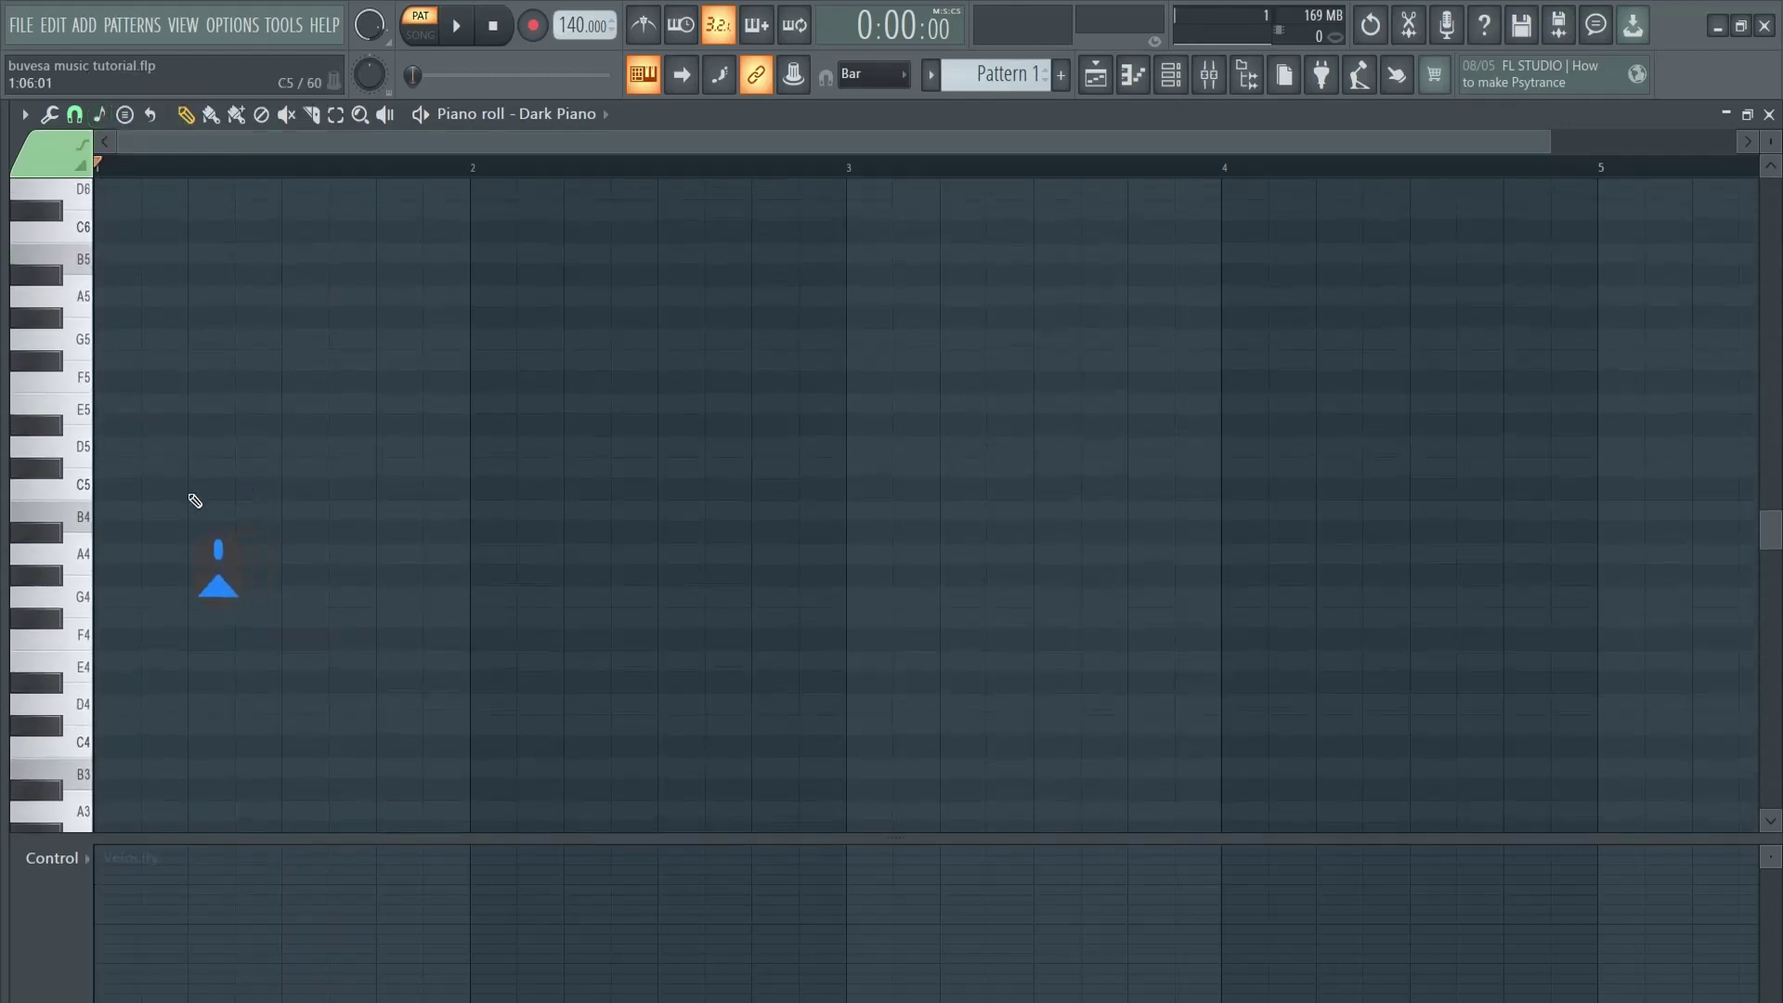
pyautogui.moveTo(133, 515); pyautogui.dragTo(494, 527)
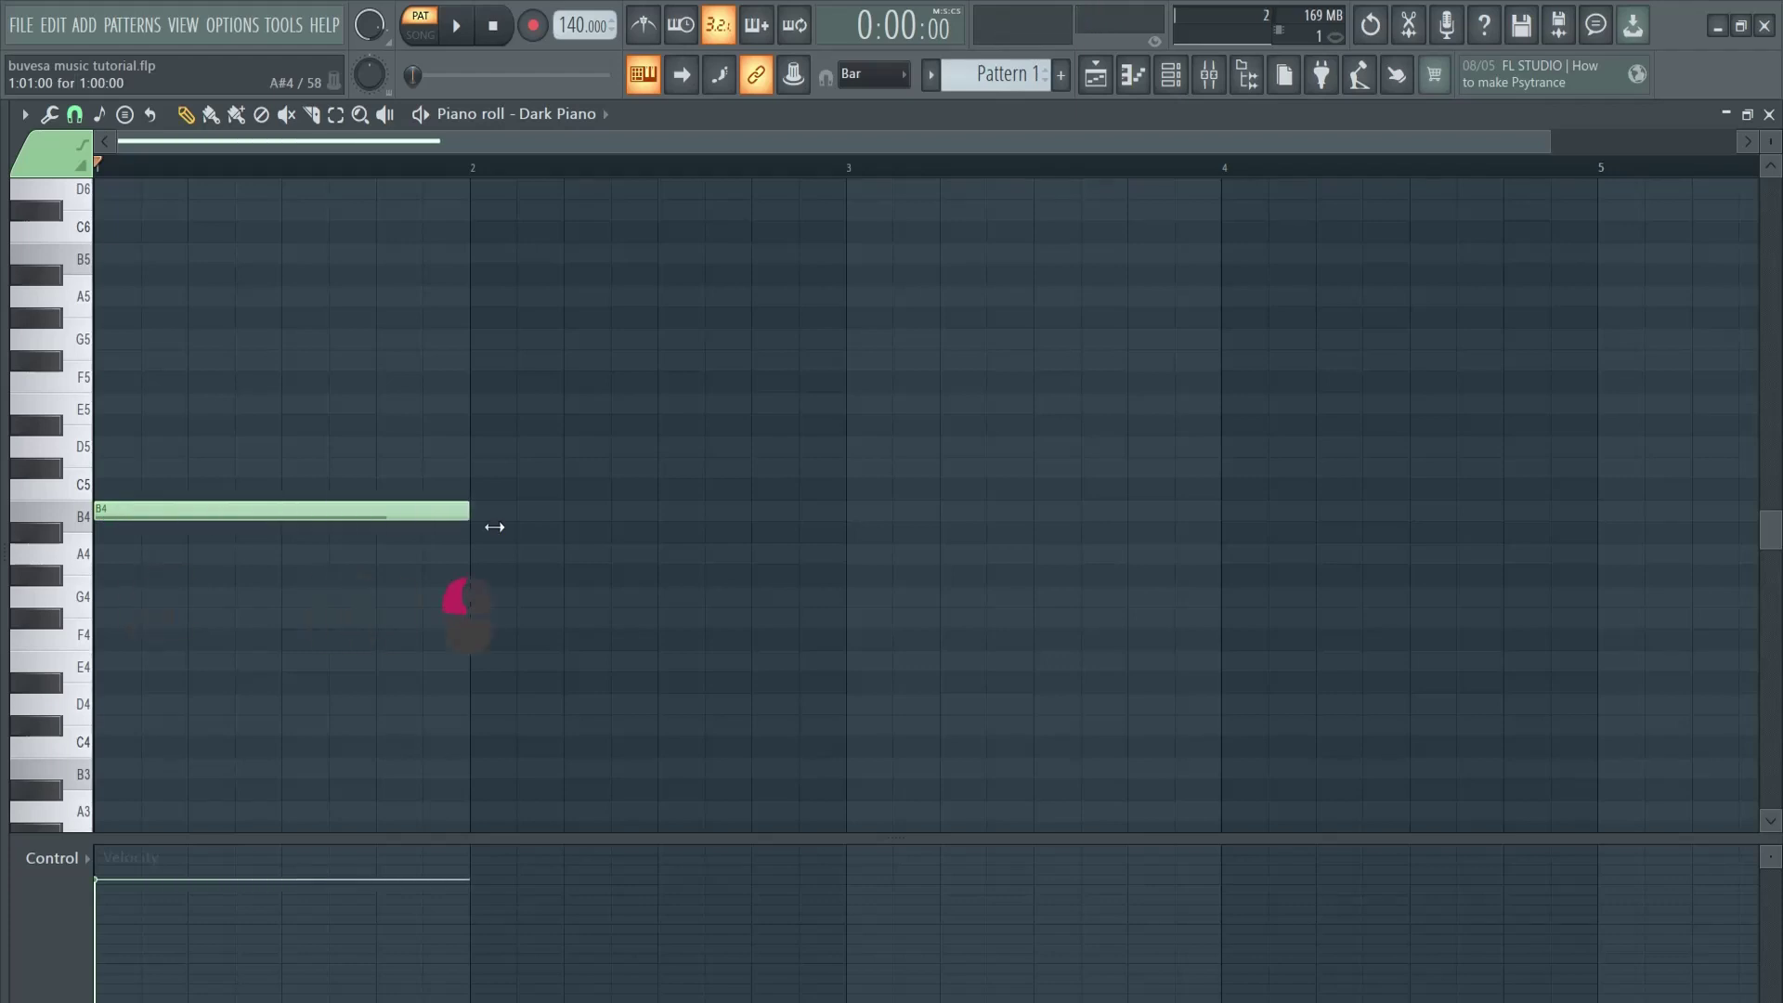
pyautogui.click(485, 405)
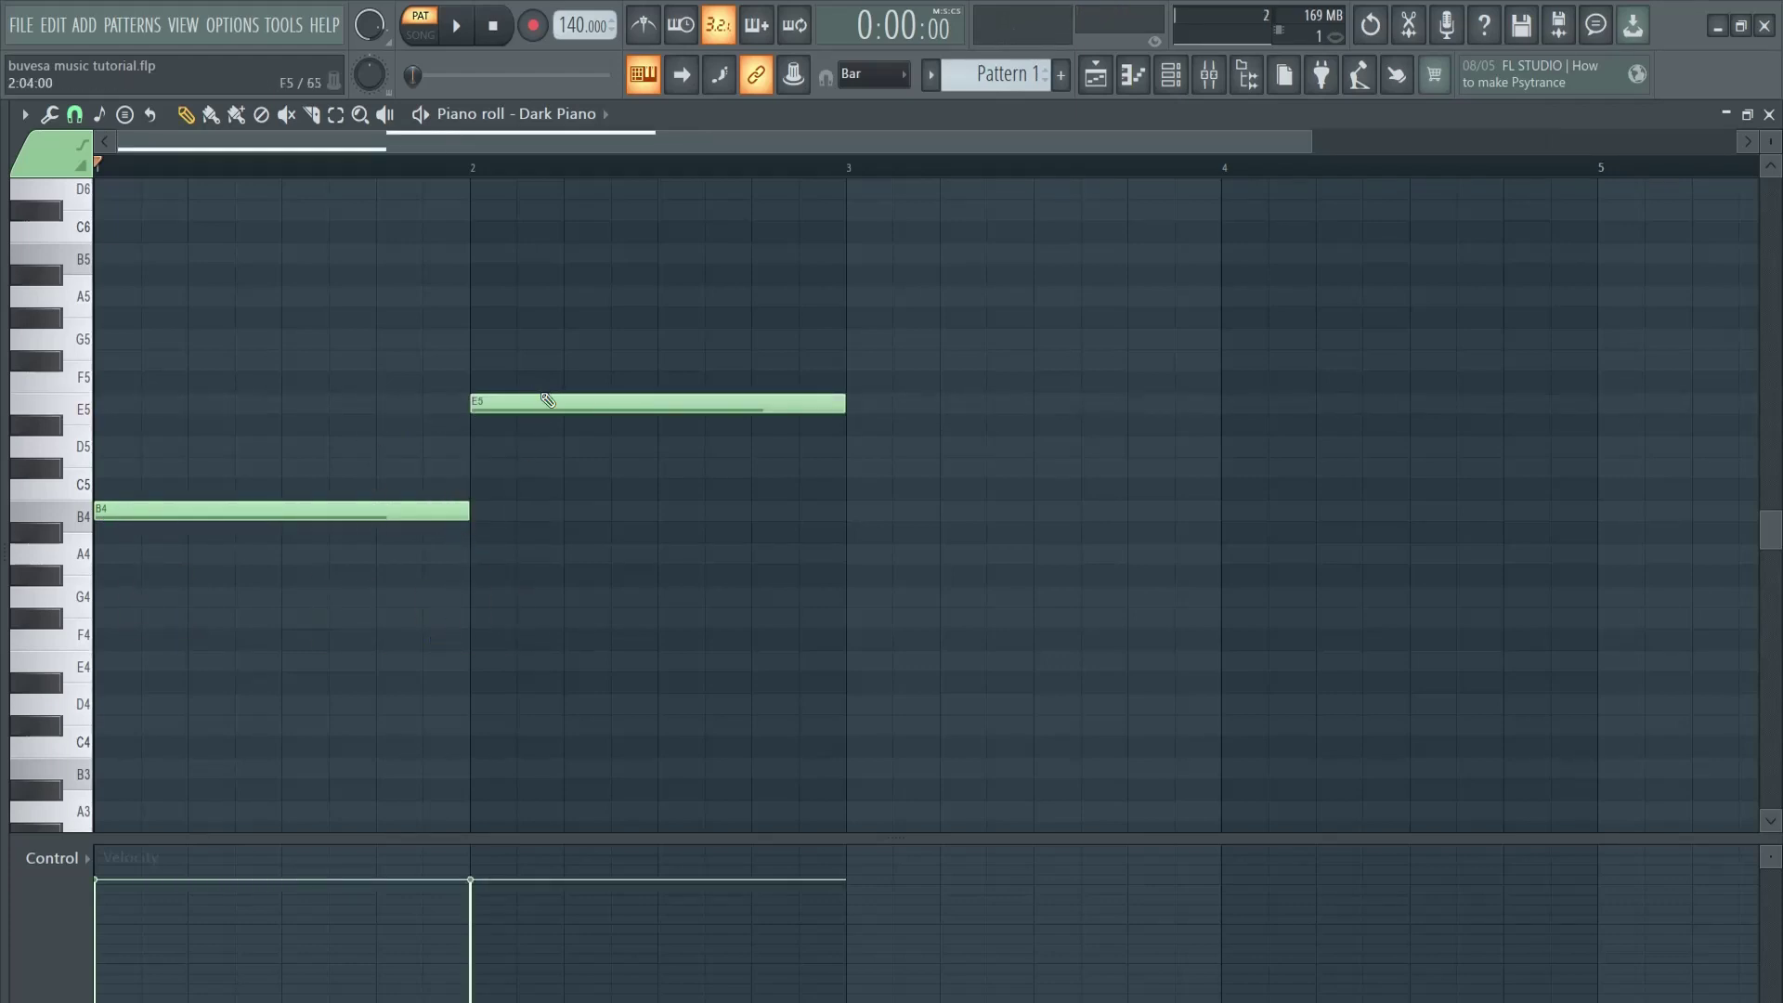
# Build triads on the roots by adding one-bar notes D5 and F#5 in bar 1 and G5 and B5 in bar 2.
pyautogui.scroll(3, 354, 622)
pyautogui.moveTo(270, 510); pyautogui.dragTo(106, 510)
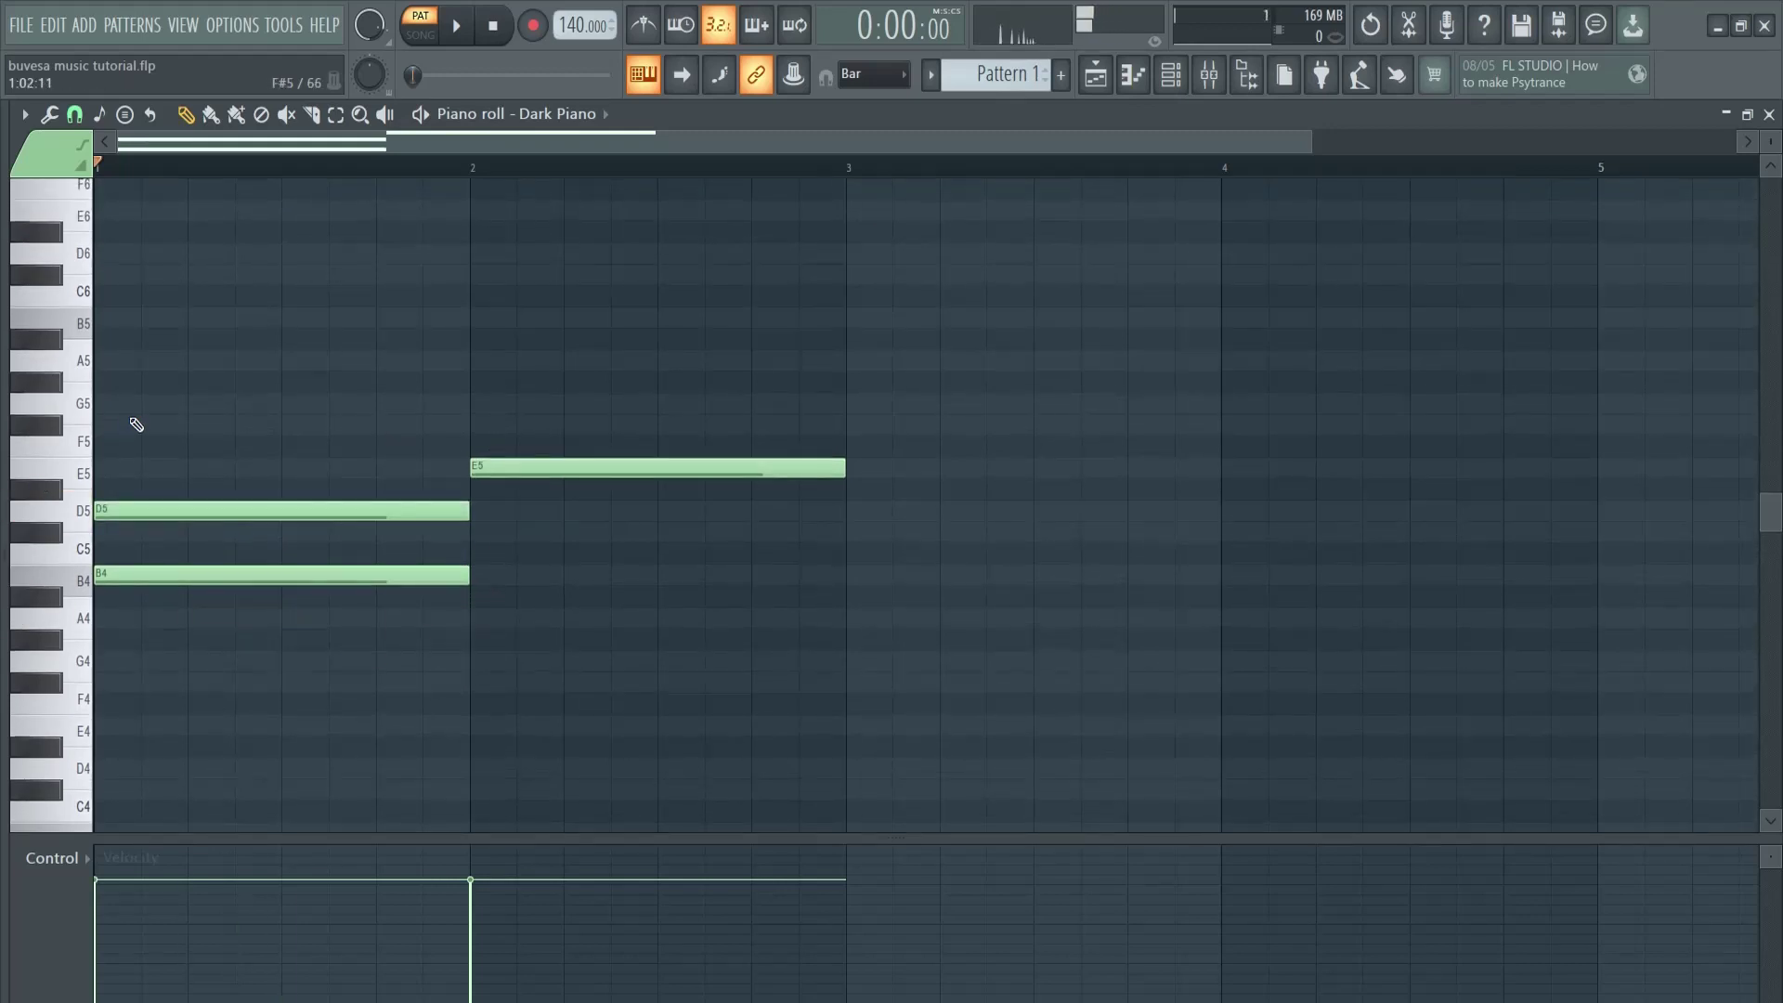
pyautogui.moveTo(131, 424); pyautogui.dragTo(97, 426)
pyautogui.click(485, 404)
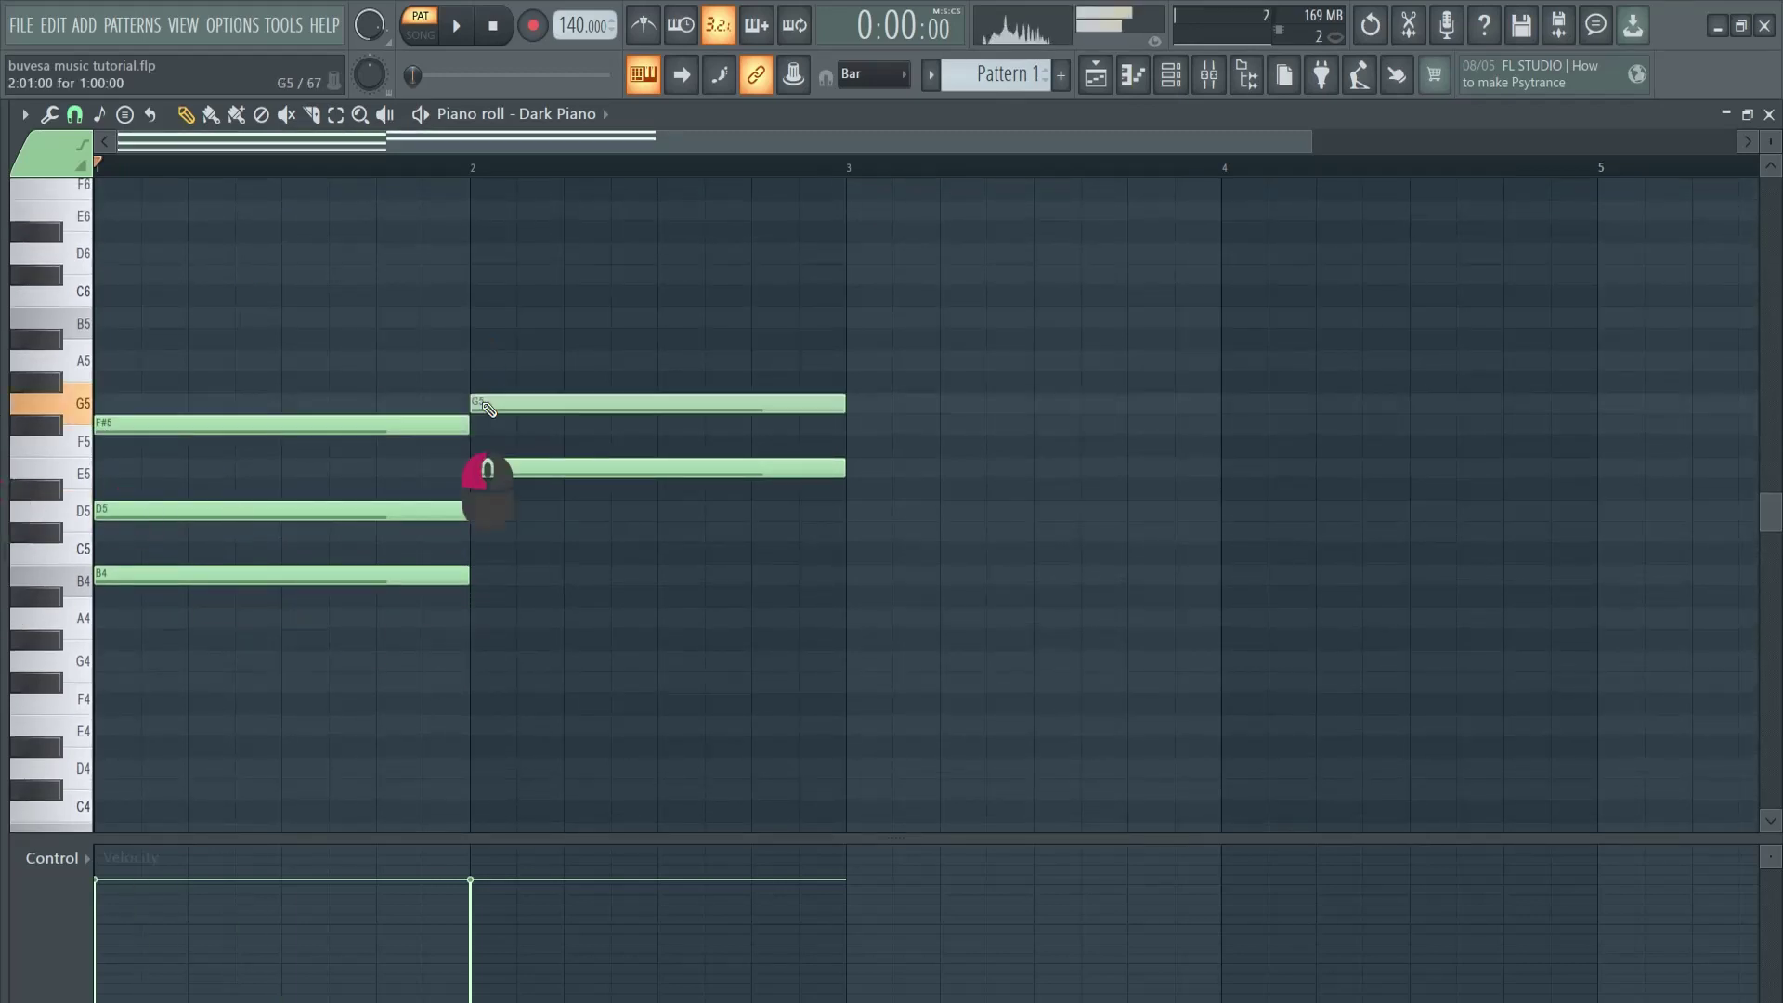
pyautogui.click(487, 318)
# Lower the B5 note in bar 2 by one octave to B4 and play back the two chords.
pyautogui.keyDown('ctrl'); pyautogui.click(513, 317); pyautogui.keyUp('ctrl')
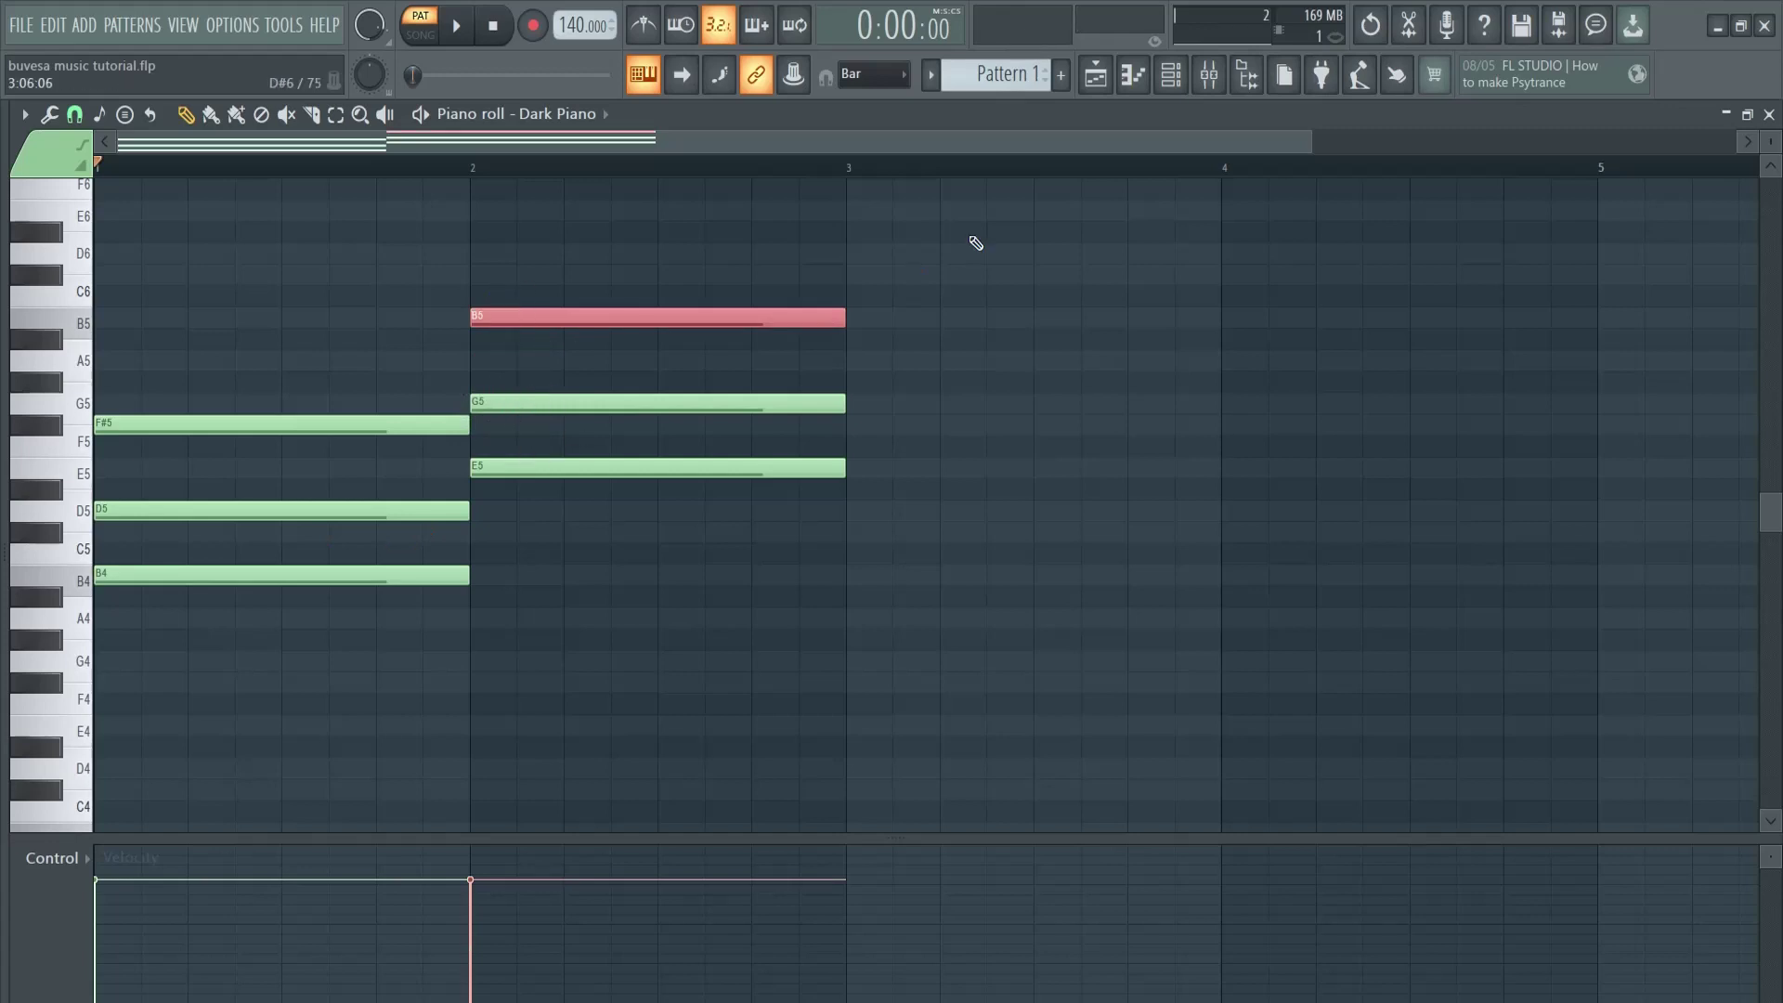
pyautogui.hotkey('ctrl', 'Down')
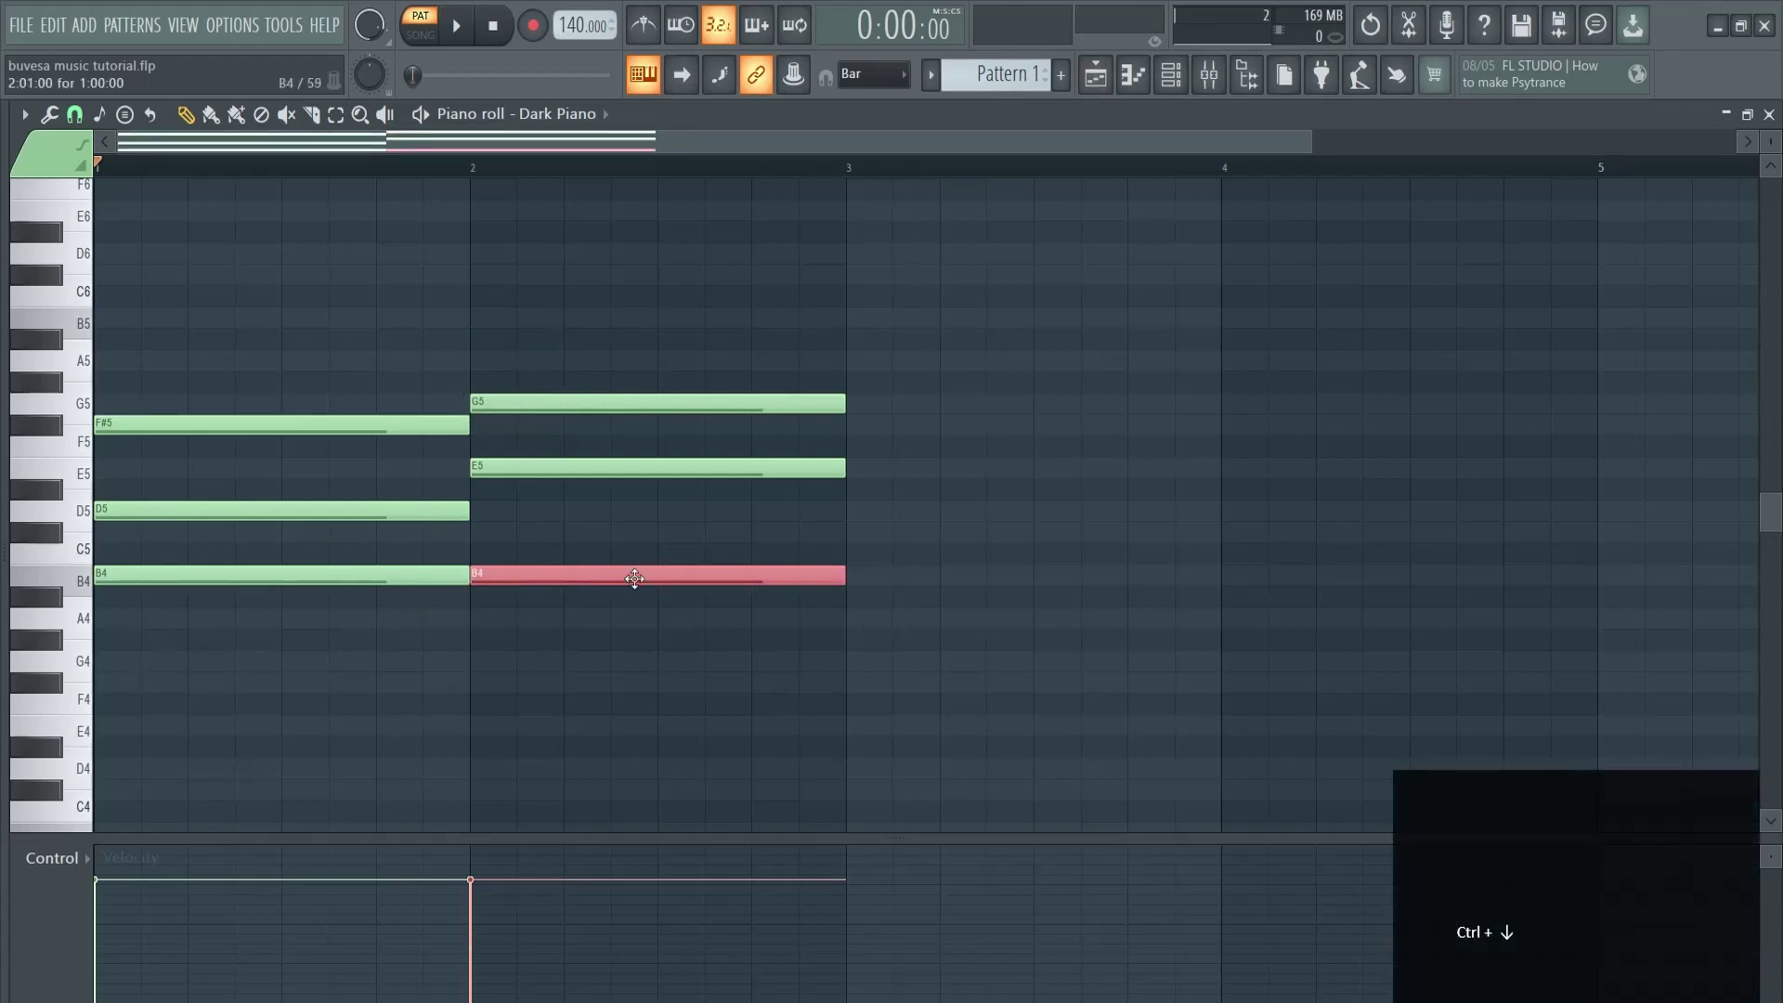
pyautogui.click(665, 676)
pyautogui.press('space')
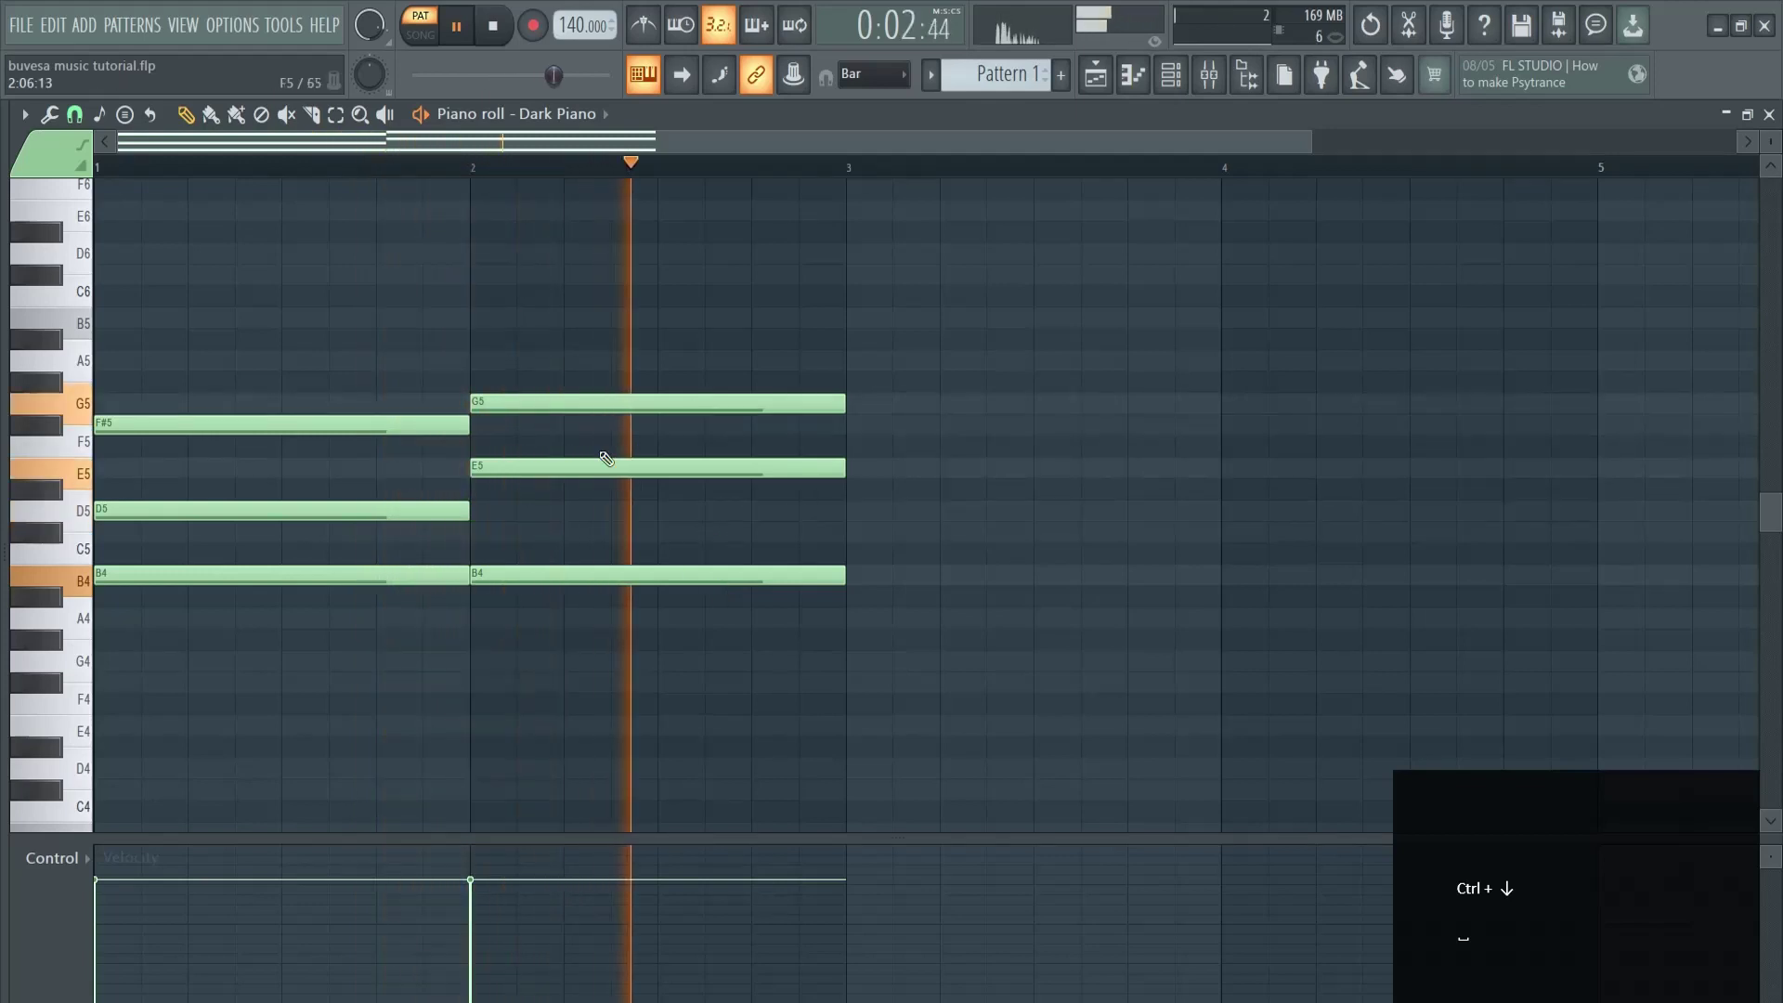
pyautogui.press('space')
# Duplicate all notes of both chords one octave higher.
pyautogui.moveTo(749, 324); pyautogui.dragTo(214, 599)
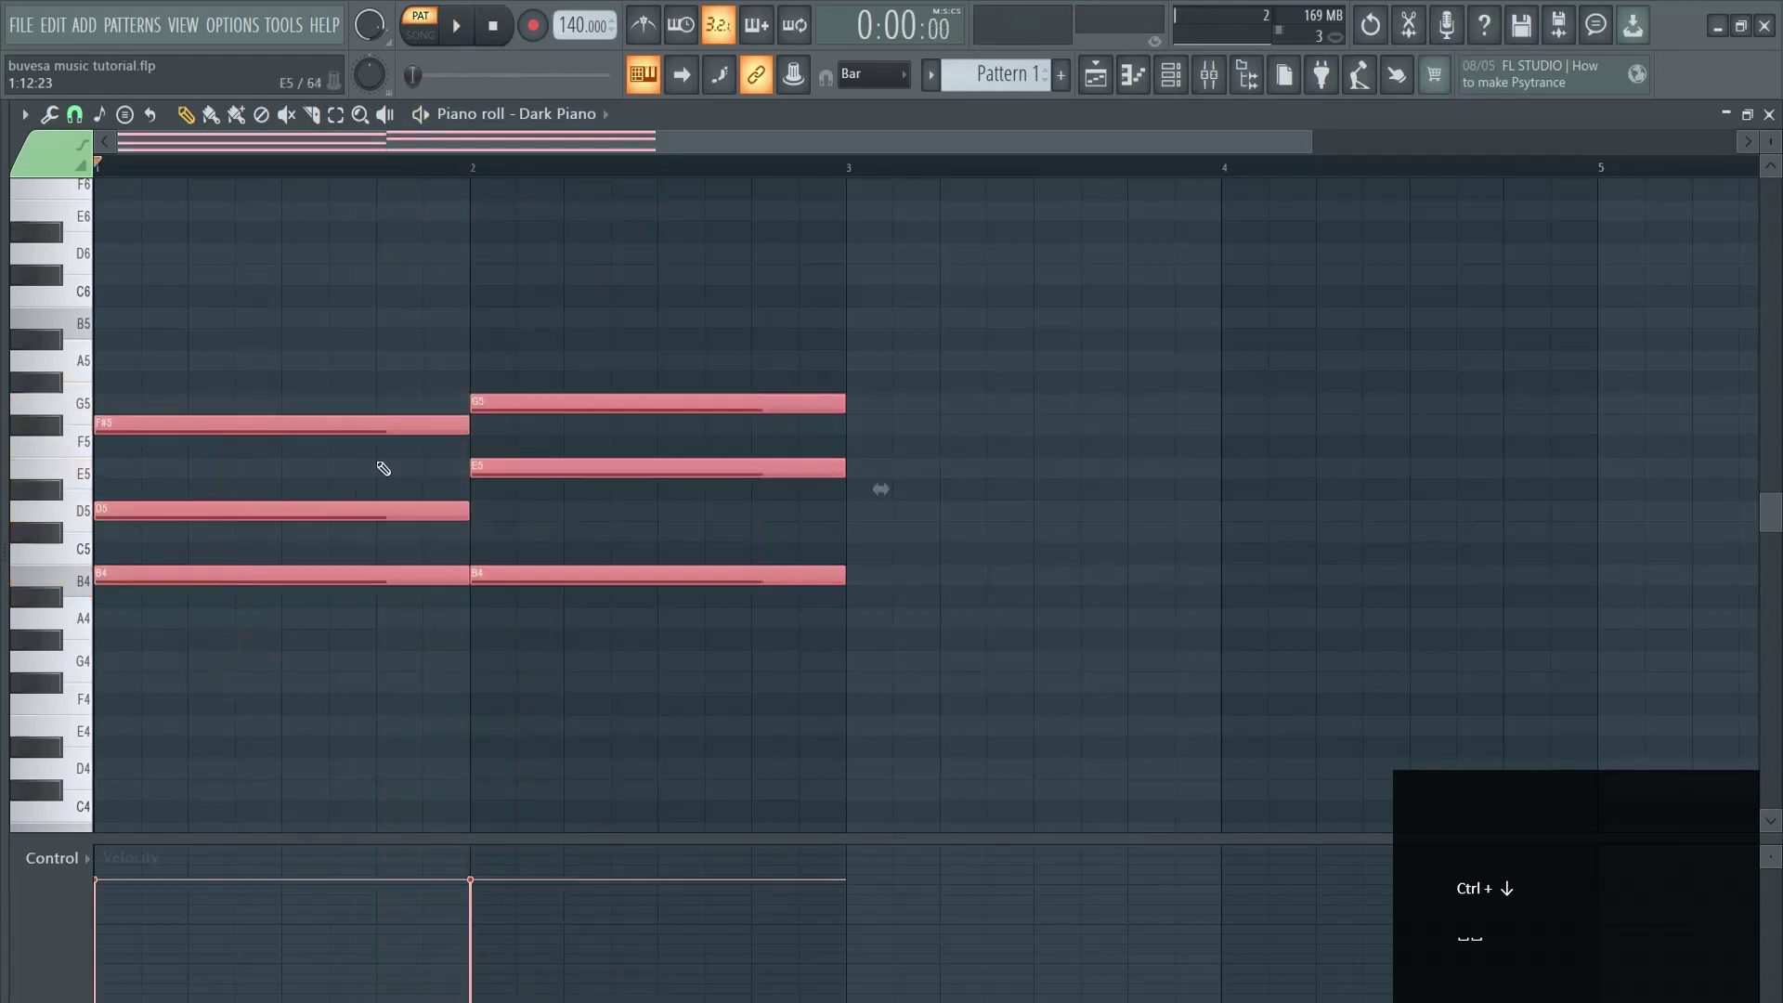
pyautogui.hotkey('ctrl', 'Up')
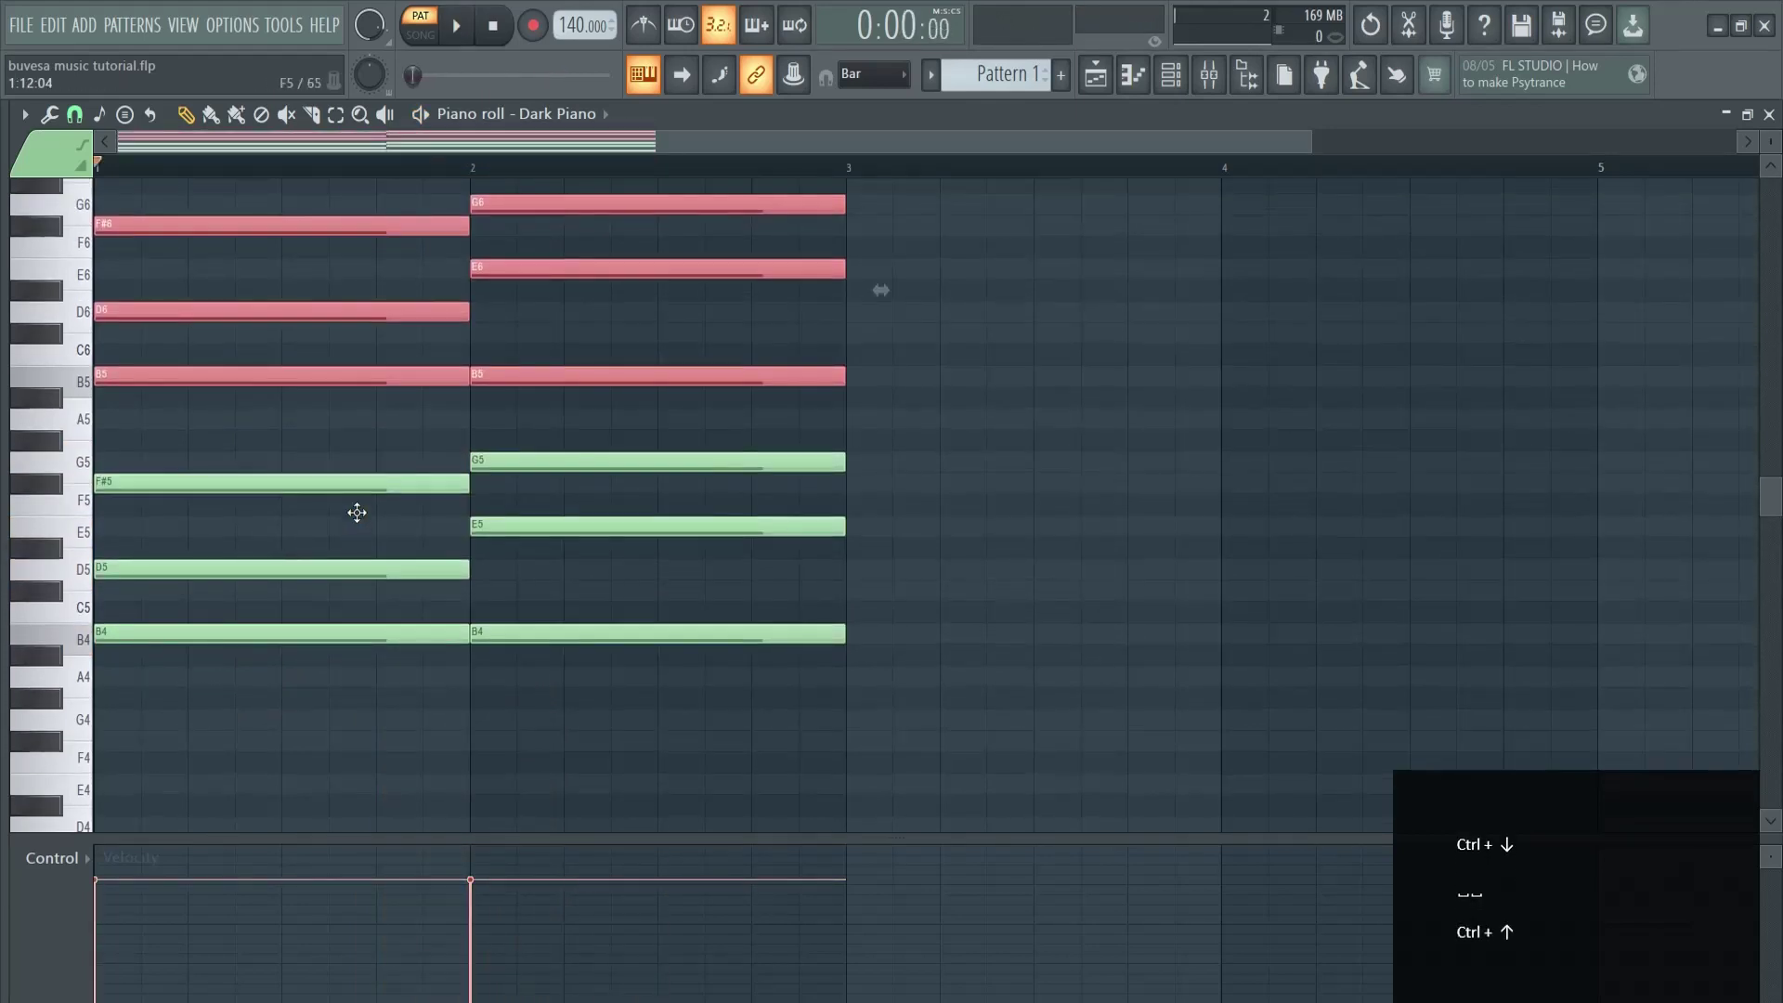
pyautogui.scroll(3, 404, 322)
# Set the grid snap to Beat and shorten all the upper-octave chord notes to one beat.
pyautogui.click(75, 114)
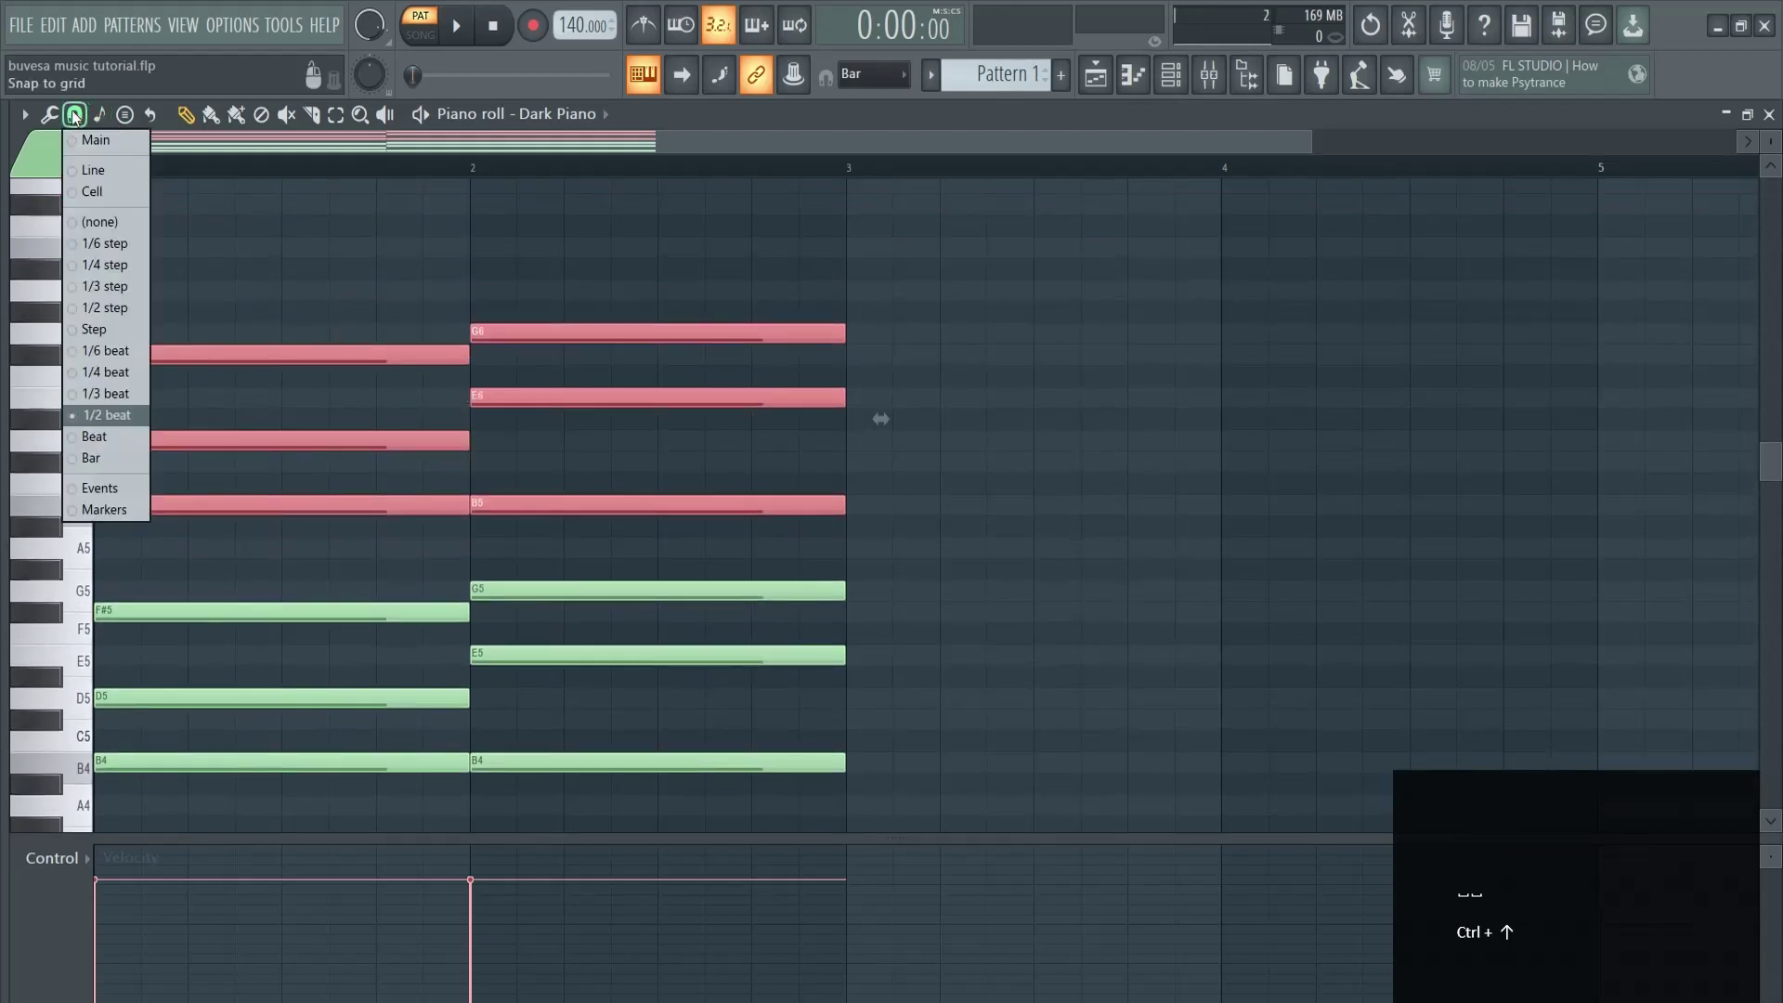
pyautogui.click(119, 440)
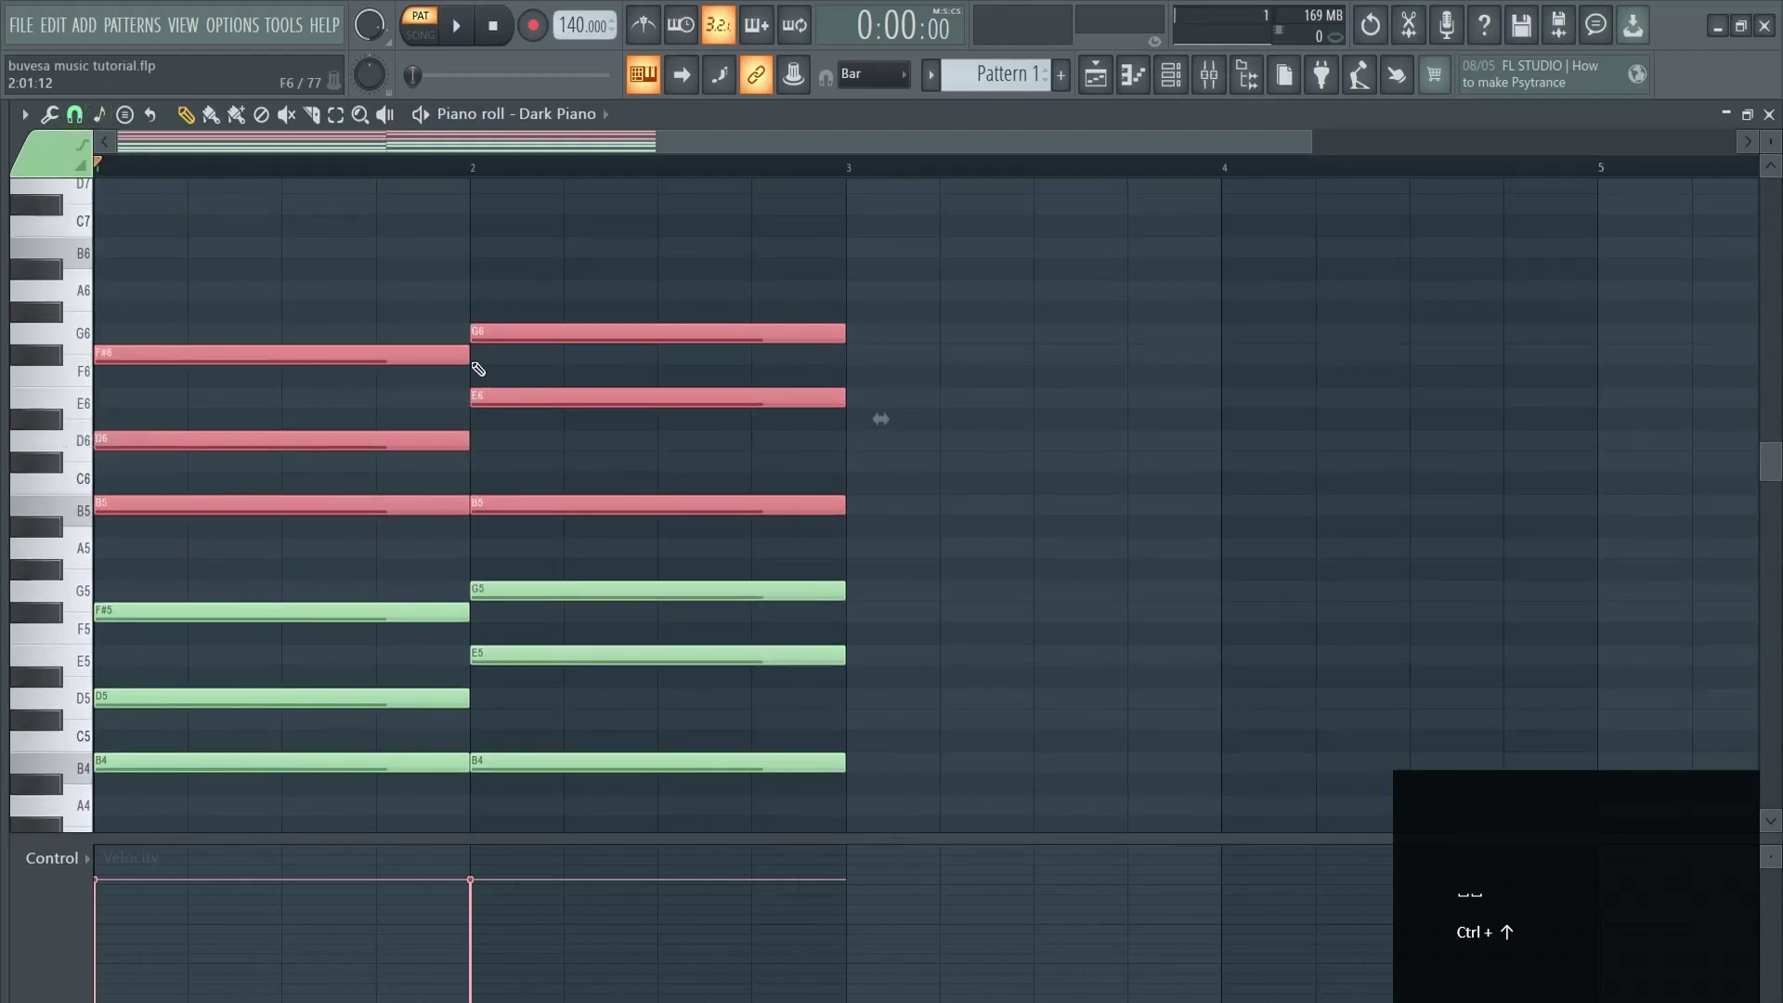
pyautogui.moveTo(466, 357); pyautogui.dragTo(226, 355)
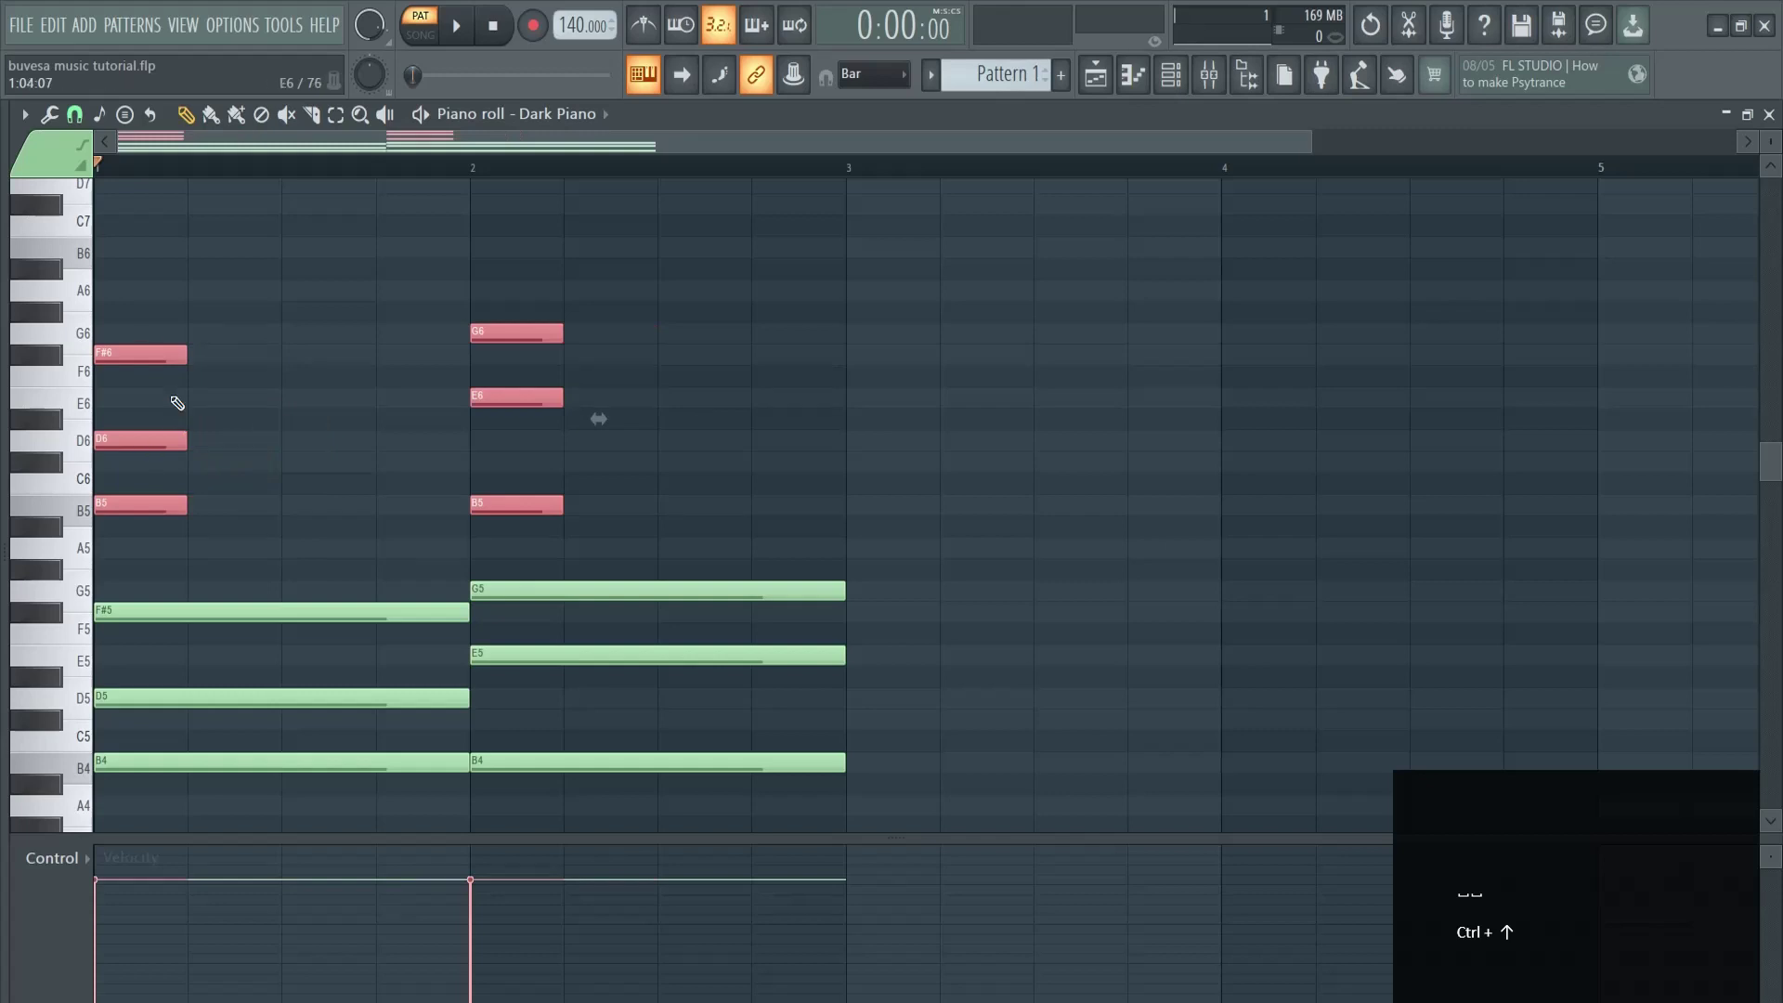
pyautogui.click(384, 291)
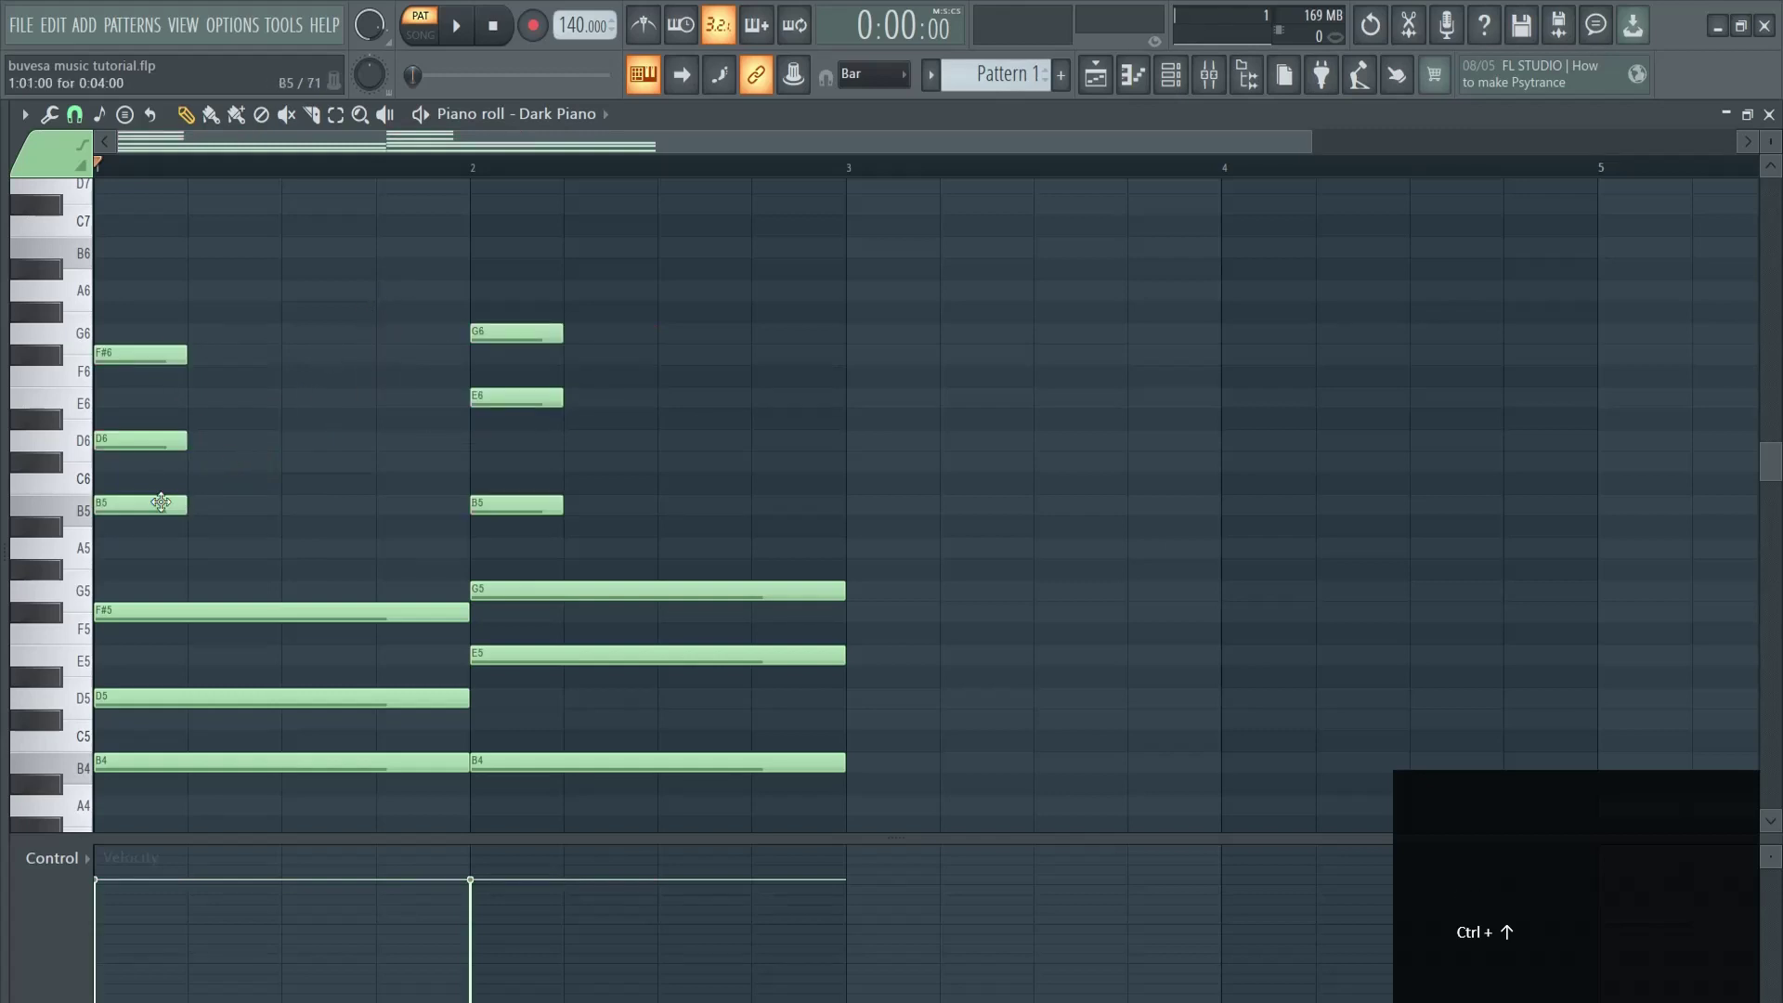
# Arrange the upper notes into arpeggios, B5, F#6, D6, F#6 in bar 1 and B5, G6, E6, G6 in bar 2, and play them.
pyautogui.moveTo(150, 442); pyautogui.dragTo(337, 442)
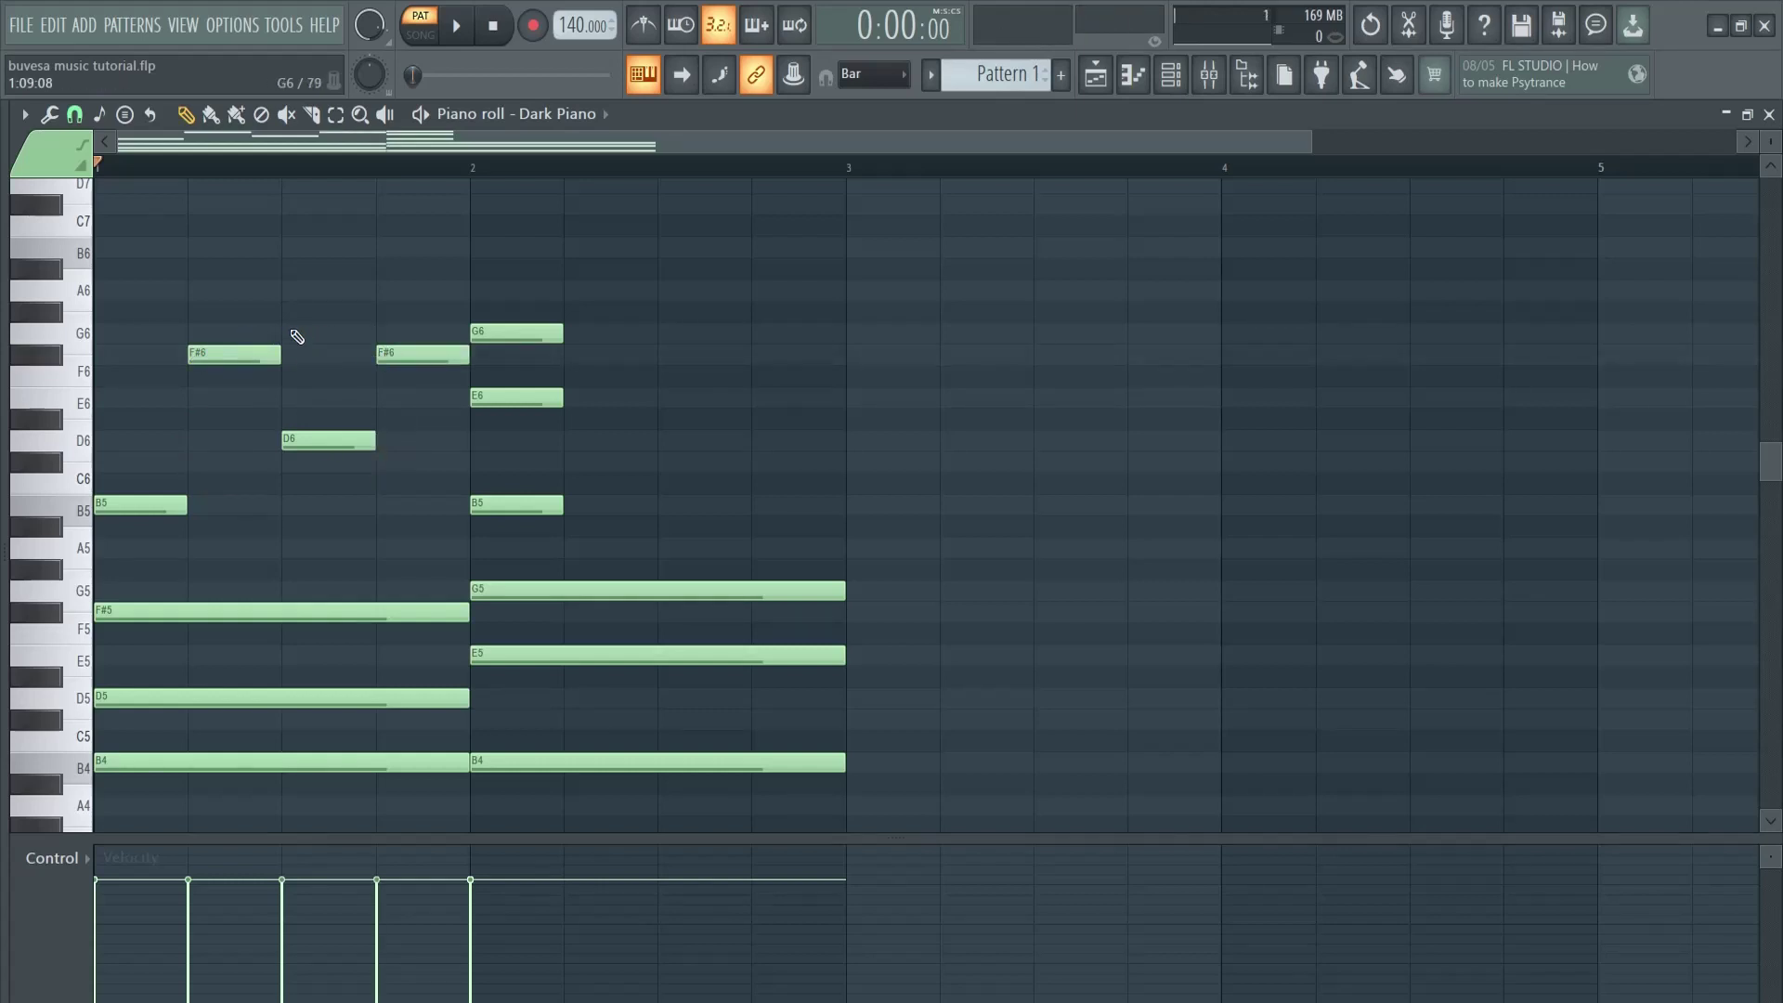
pyautogui.moveTo(509, 398); pyautogui.dragTo(680, 396)
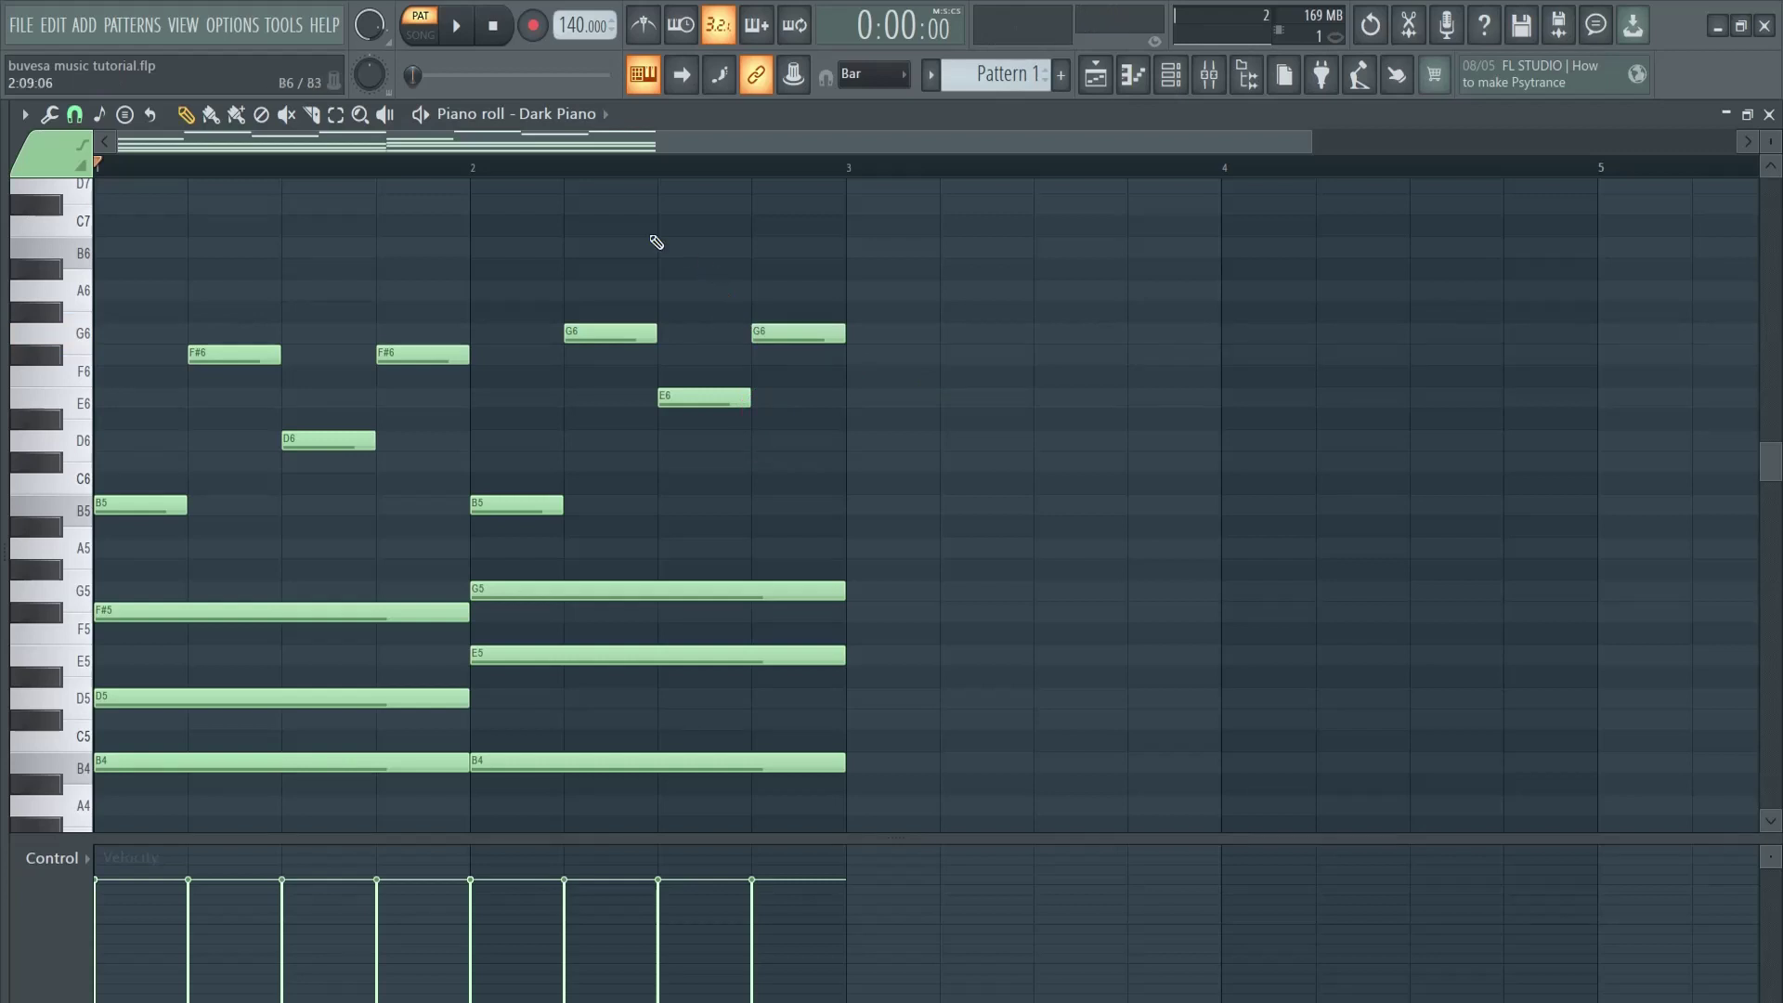
pyautogui.press('space')
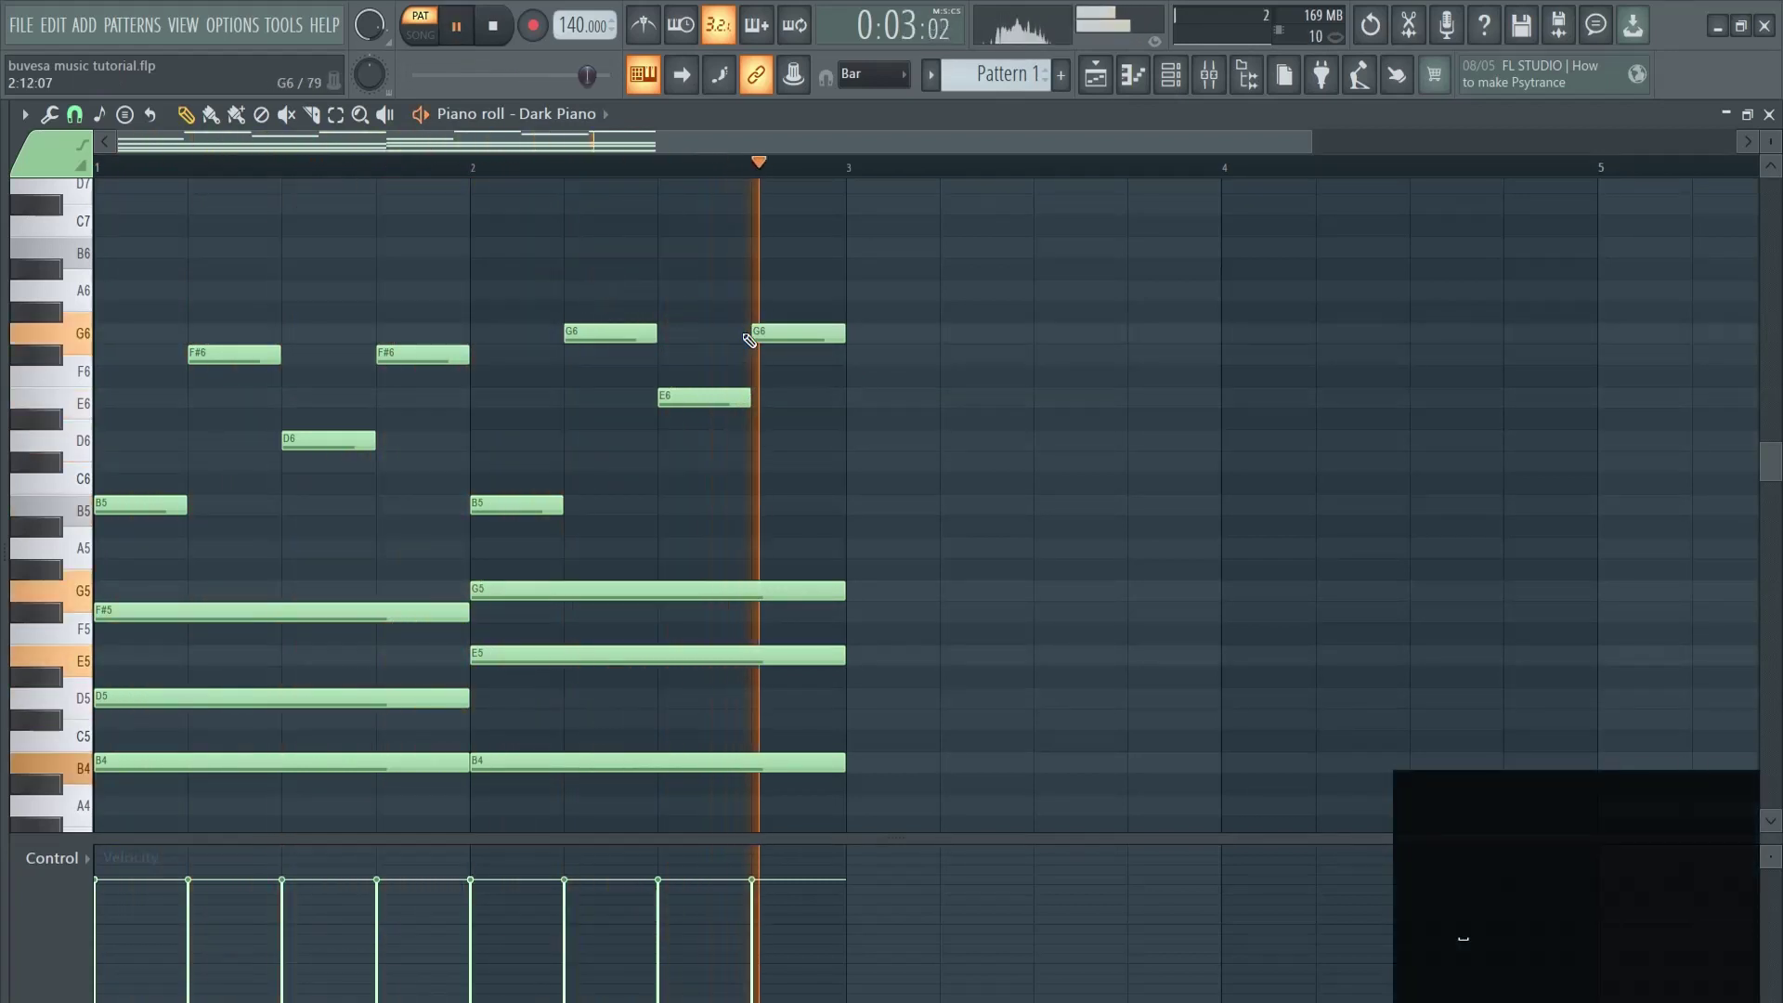
pyautogui.press('space')
# Duplicate the two-bar chords and arpeggios into bars 3 and 4 and play the four-bar pattern.
pyautogui.hotkey('ctrl', 'b')
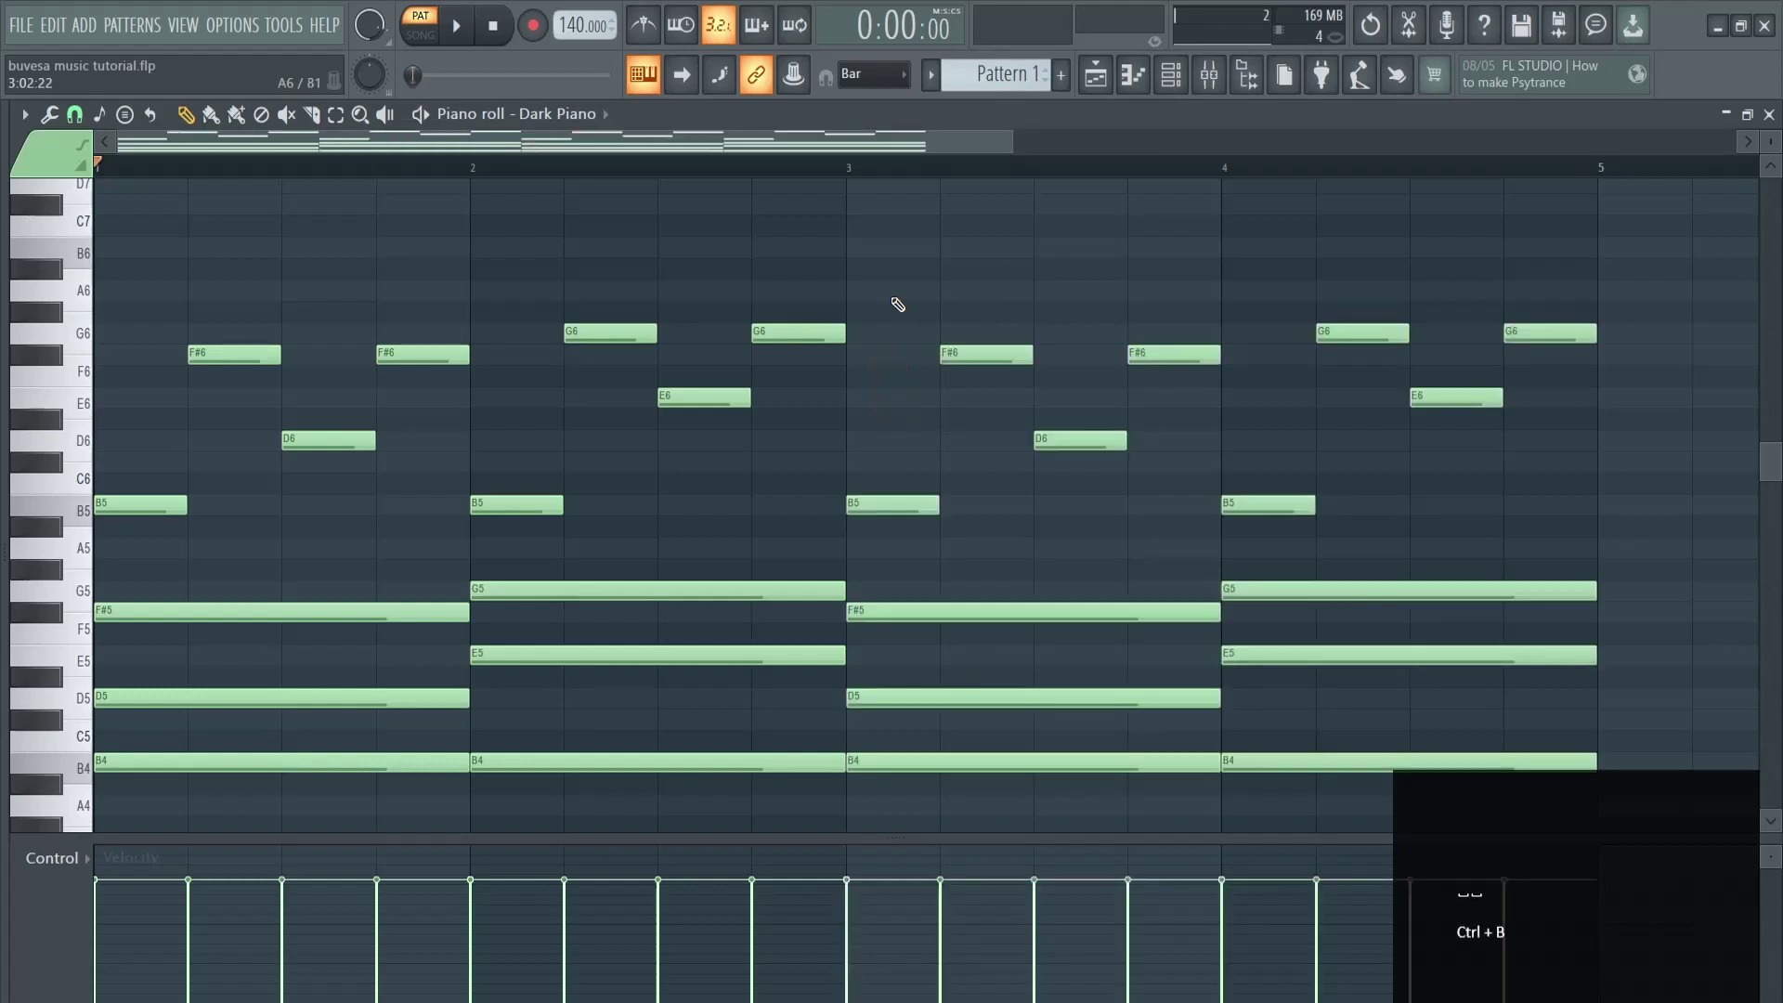
pyautogui.press('space')
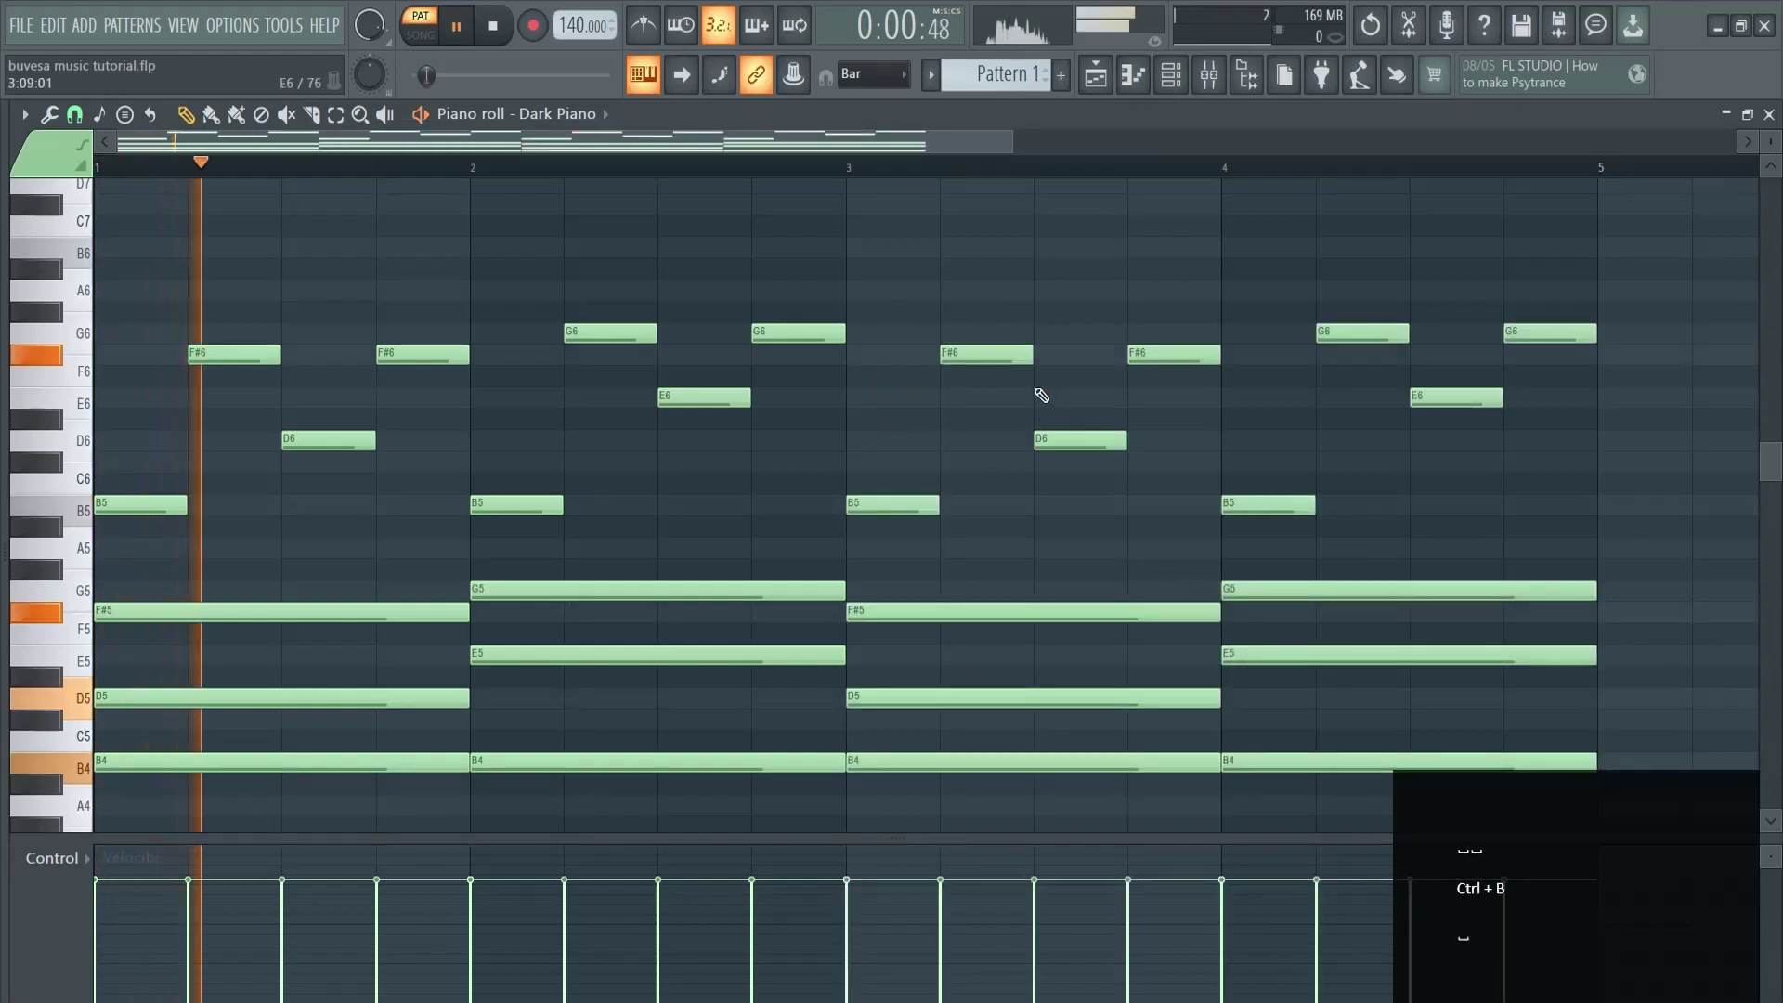
pyautogui.scroll(-2, 1028, 400)
pyautogui.scroll(2, 1017, 427)
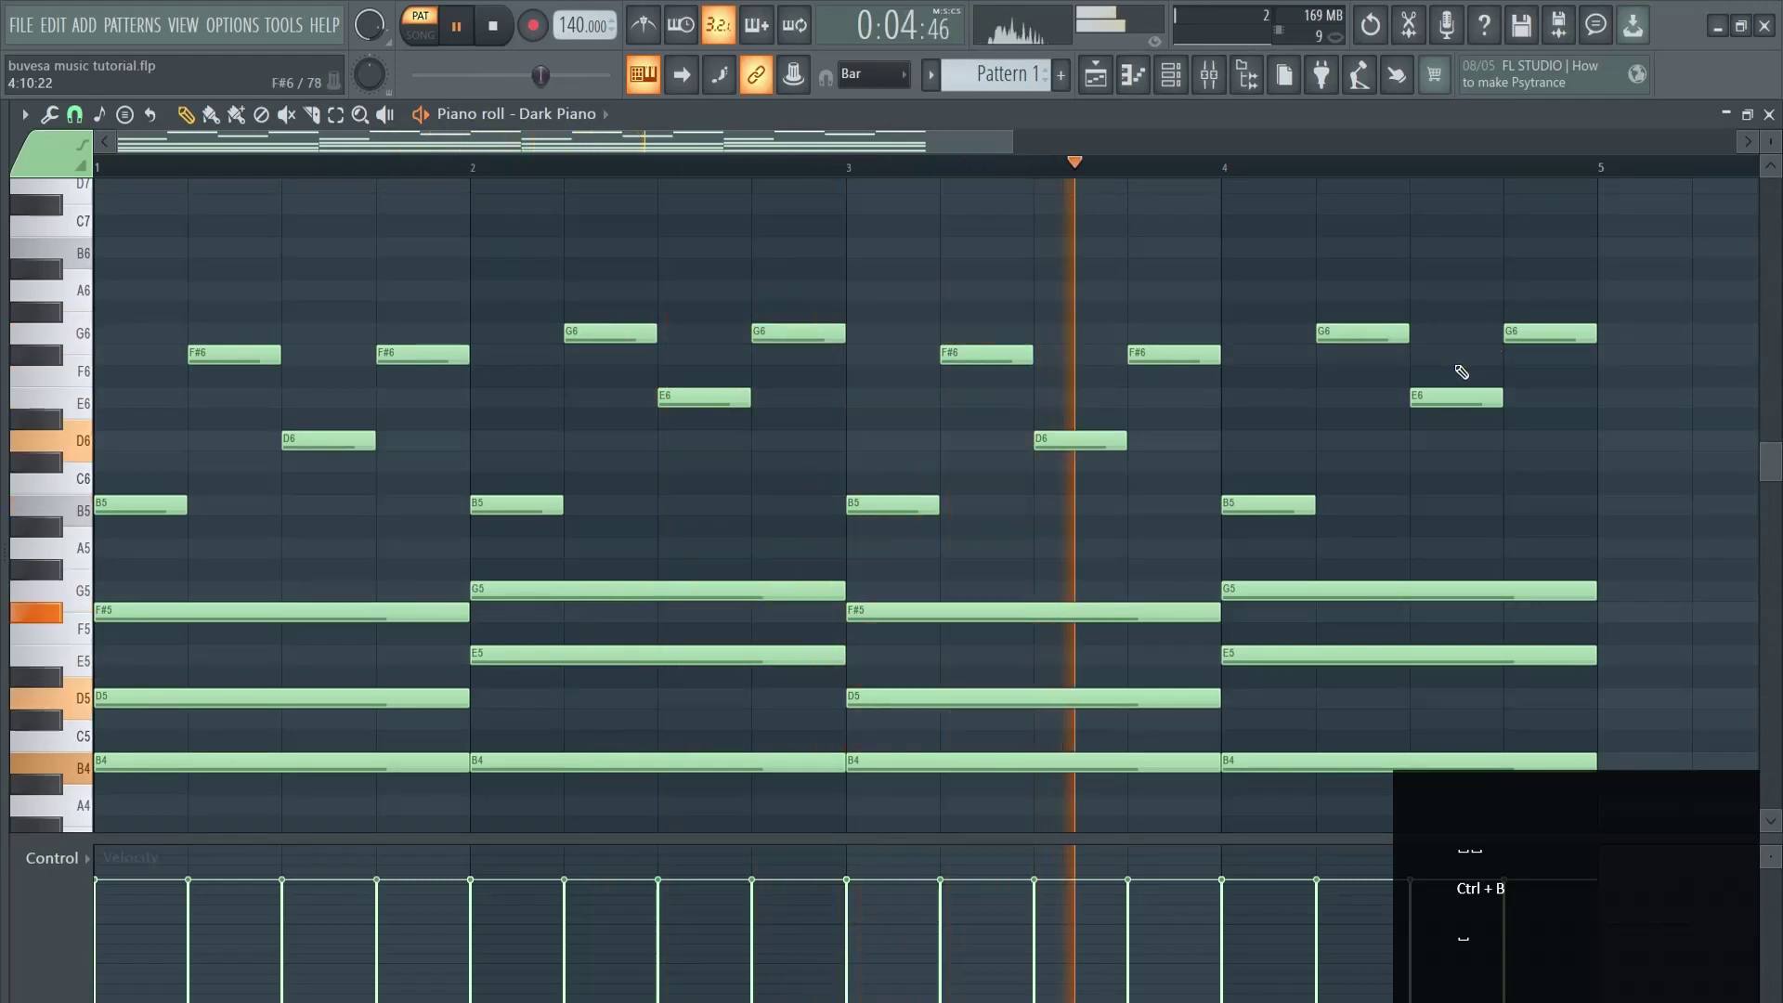
pyautogui.scroll(2, 1486, 390)
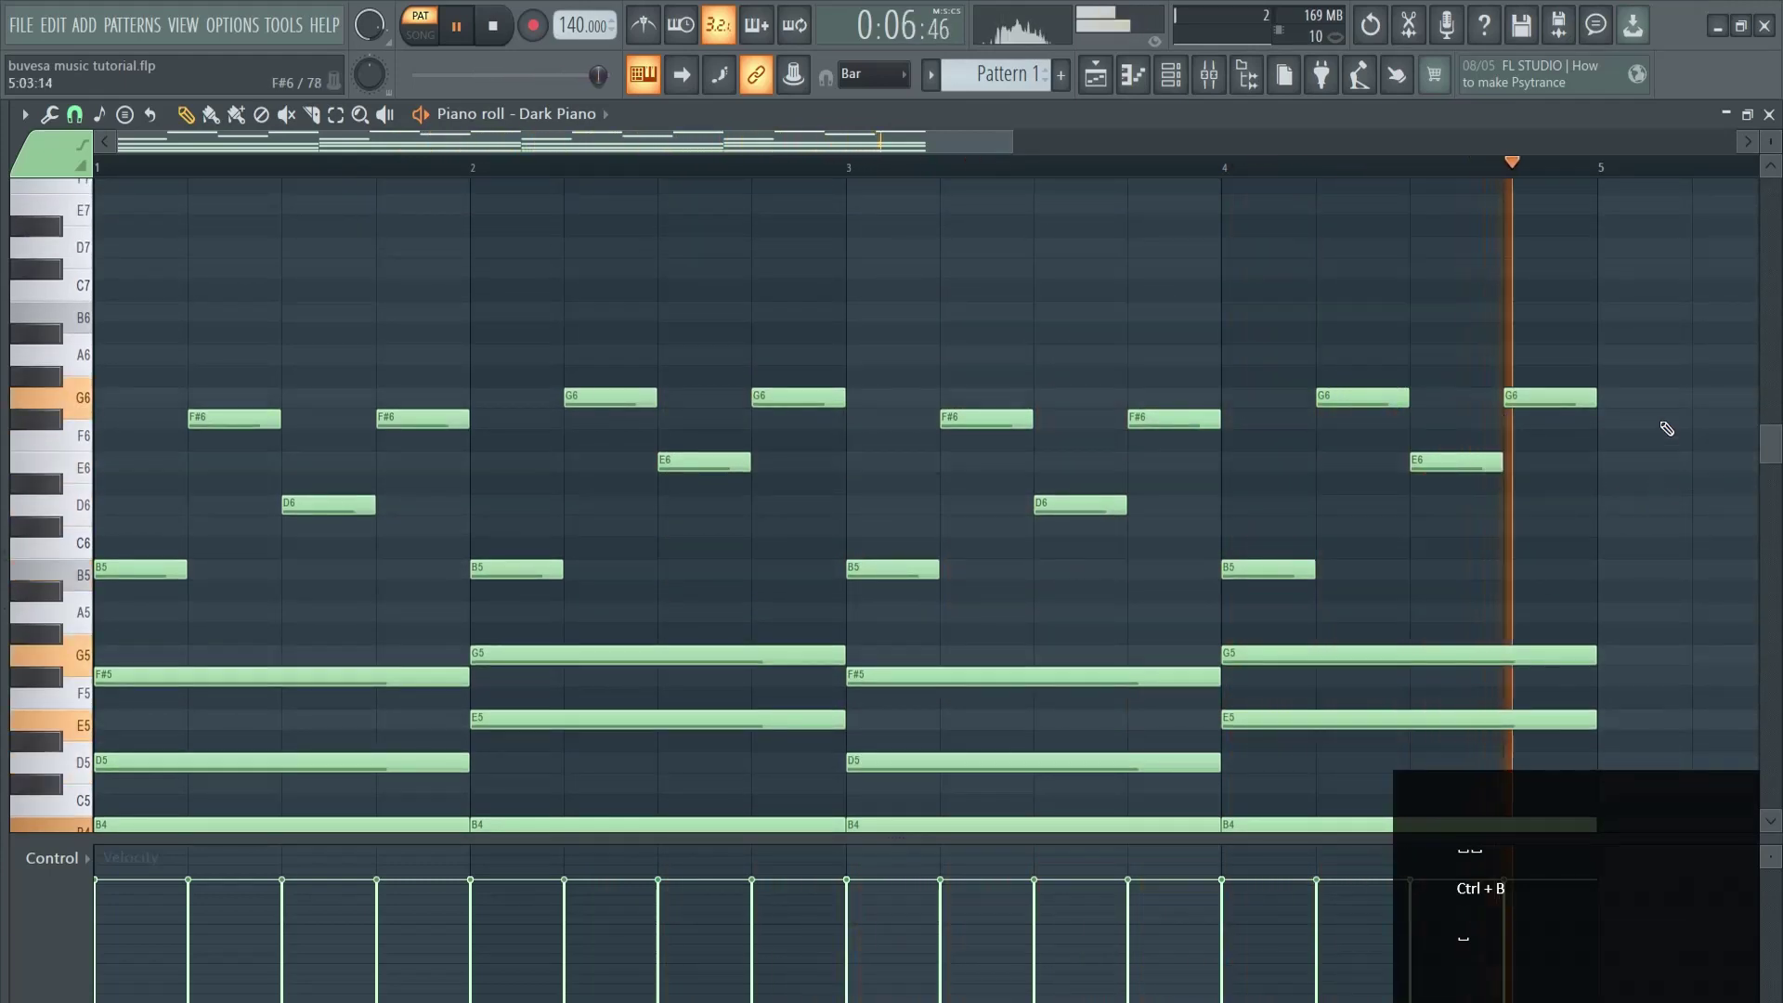
pyautogui.press('space')
# Raise all the arpeggio notes in the four bars by one octave and play the pattern.
pyautogui.moveTo(1663, 326); pyautogui.dragTo(89, 581)
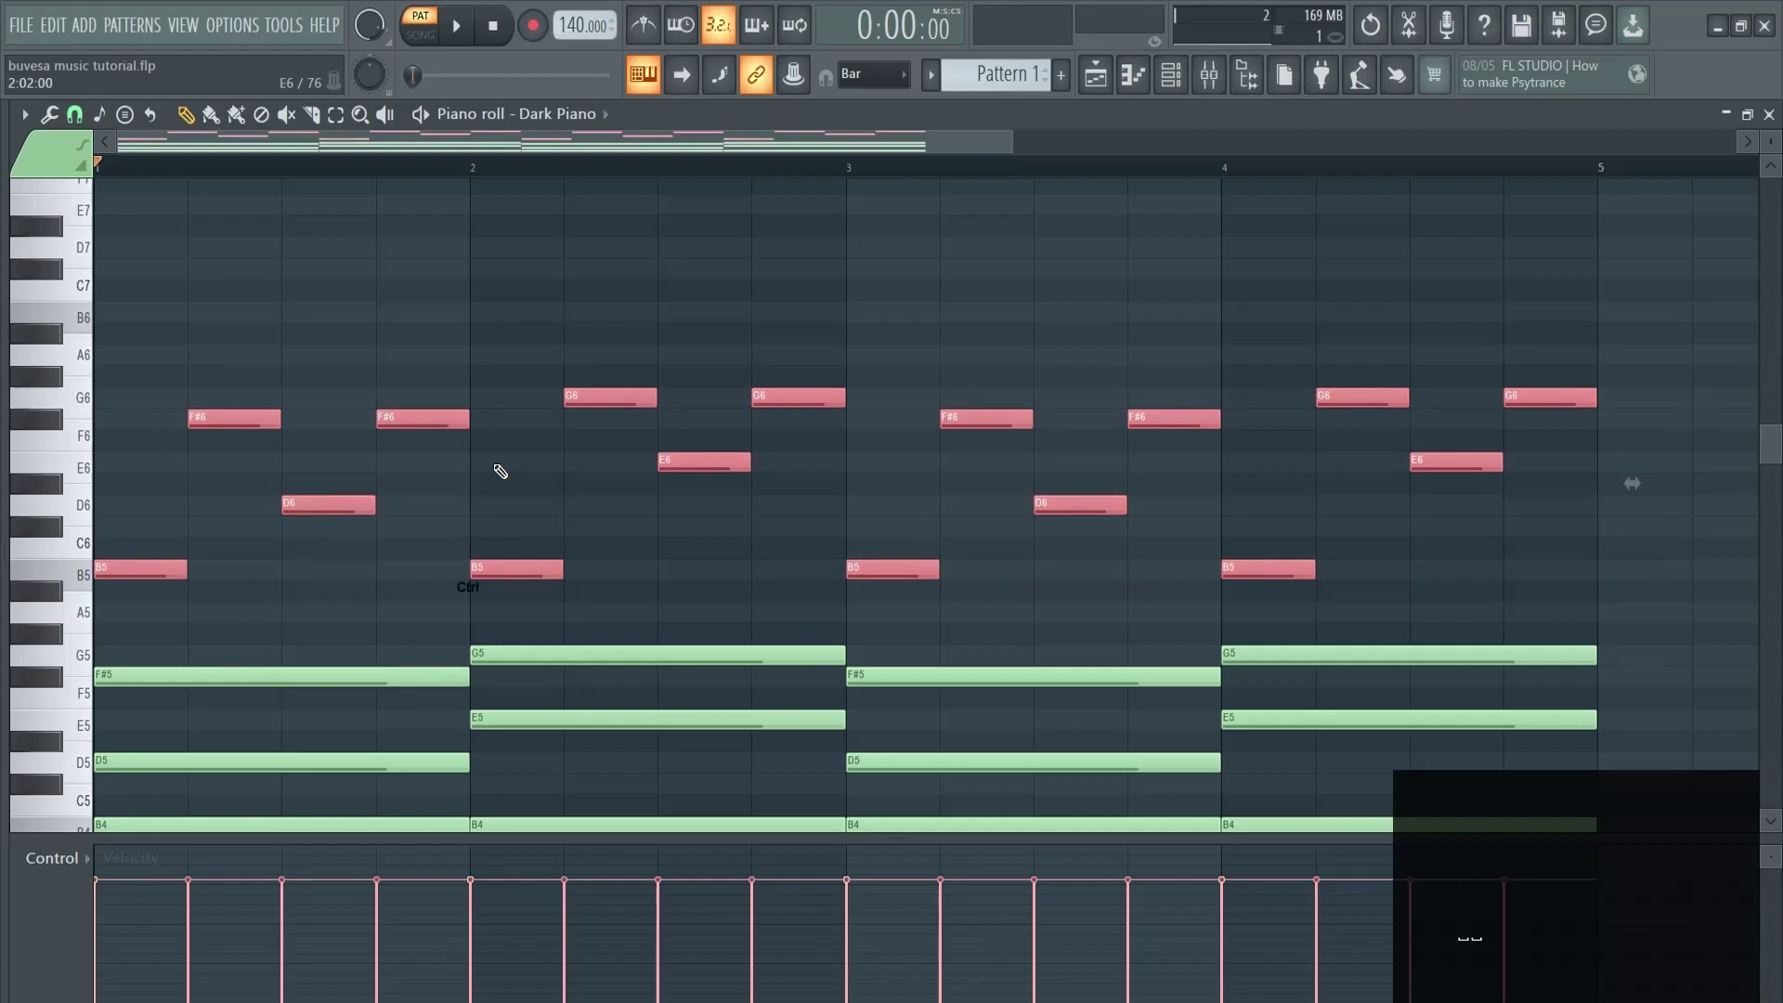
pyautogui.hotkey('ctrl', 'Up')
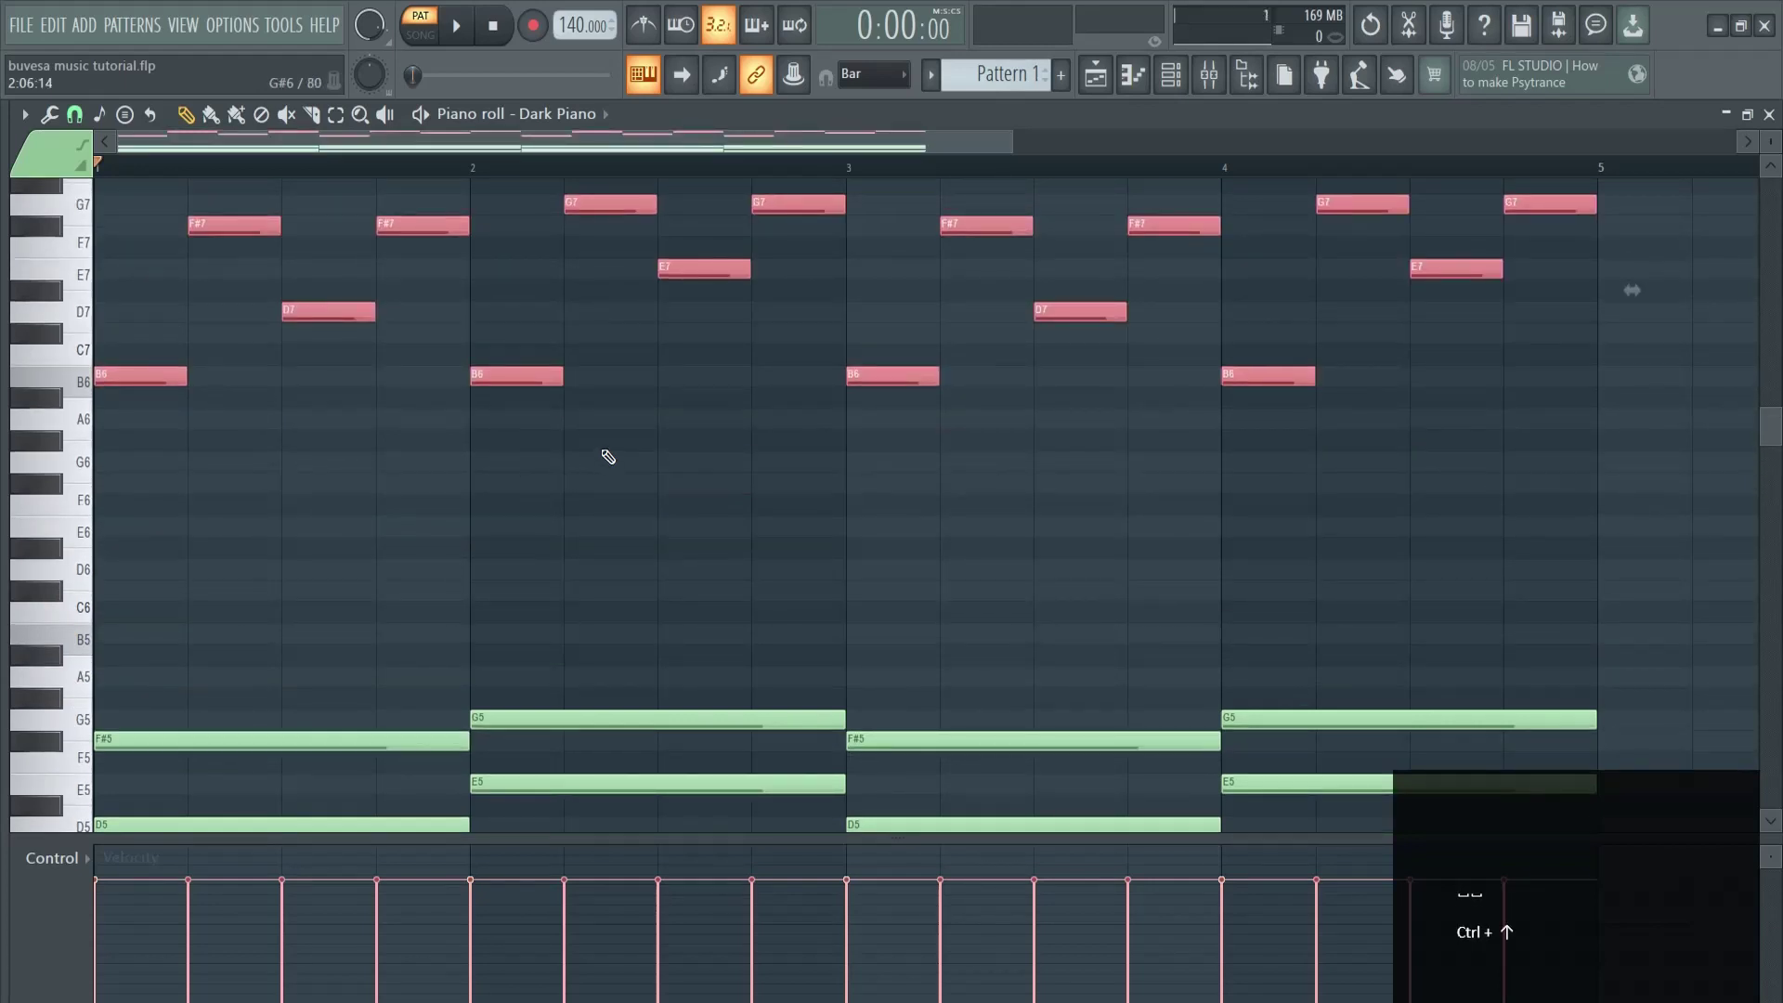
pyautogui.press('space')
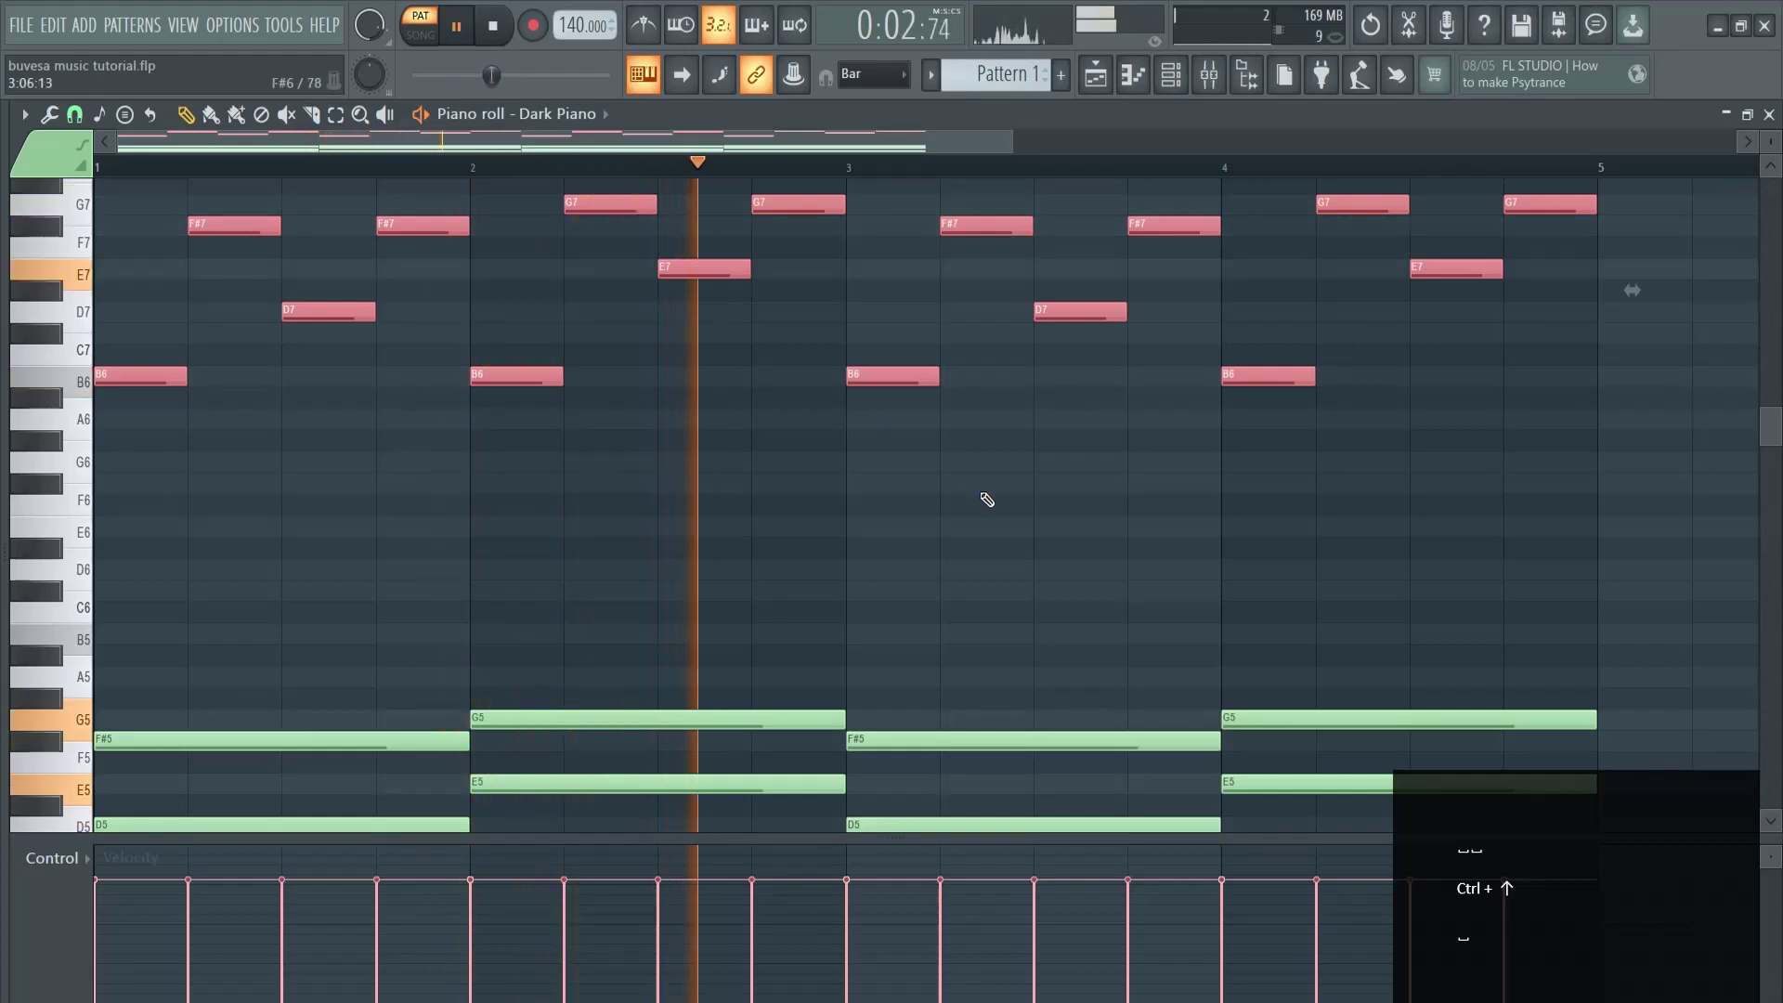
pyautogui.press('space')
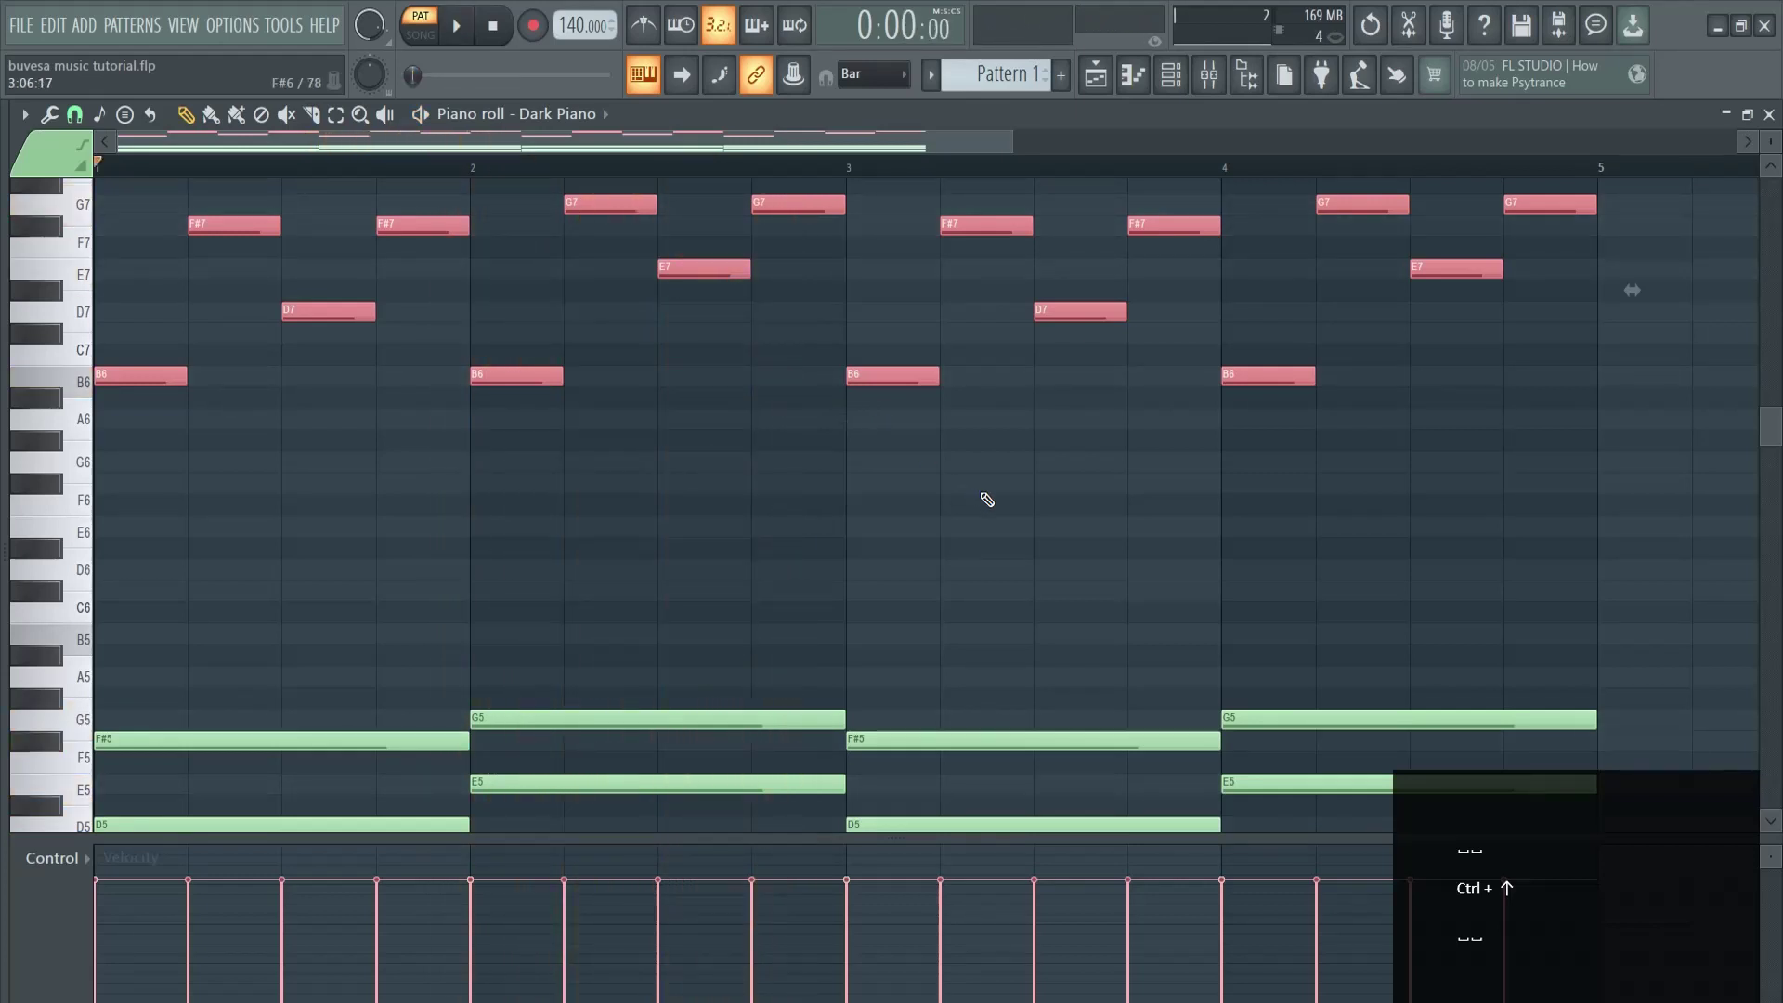
# Lower the arpeggio notes back down by one octave, deselect them, and play the pattern.
pyautogui.hotkey('ctrl', 'Down')
pyautogui.scroll(-2, 882, 279)
pyautogui.click(889, 279)
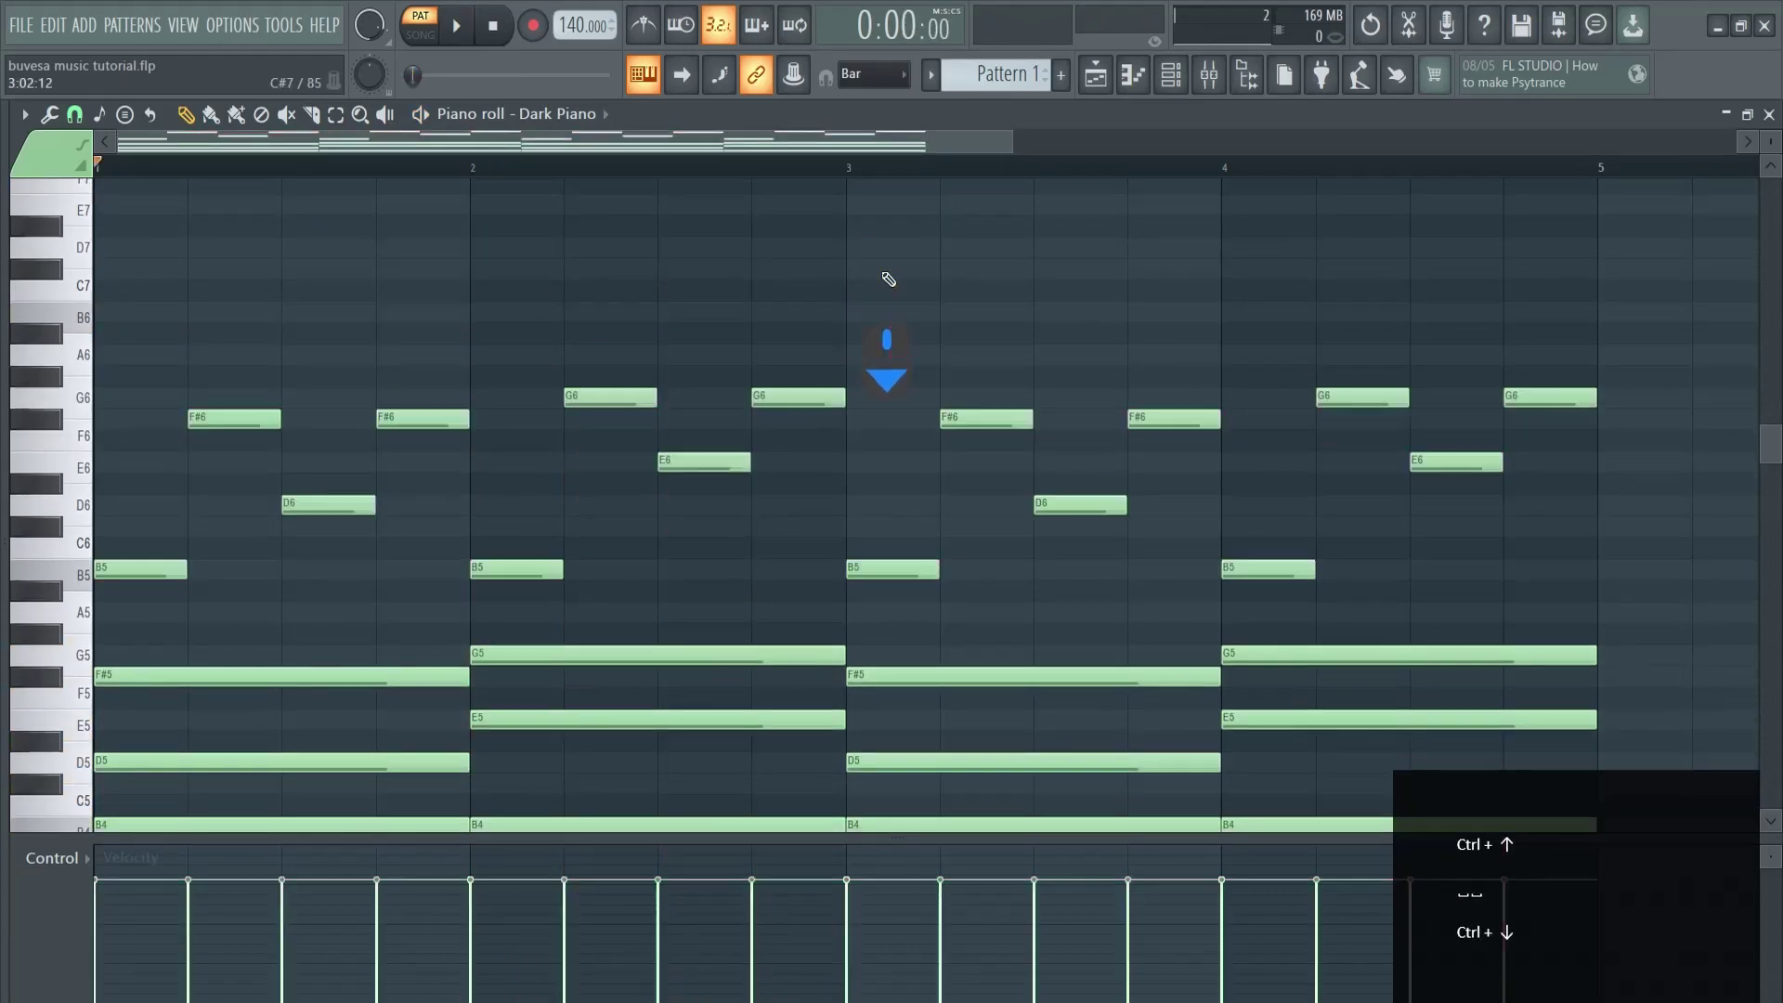
pyautogui.scroll(-1, 1009, 501)
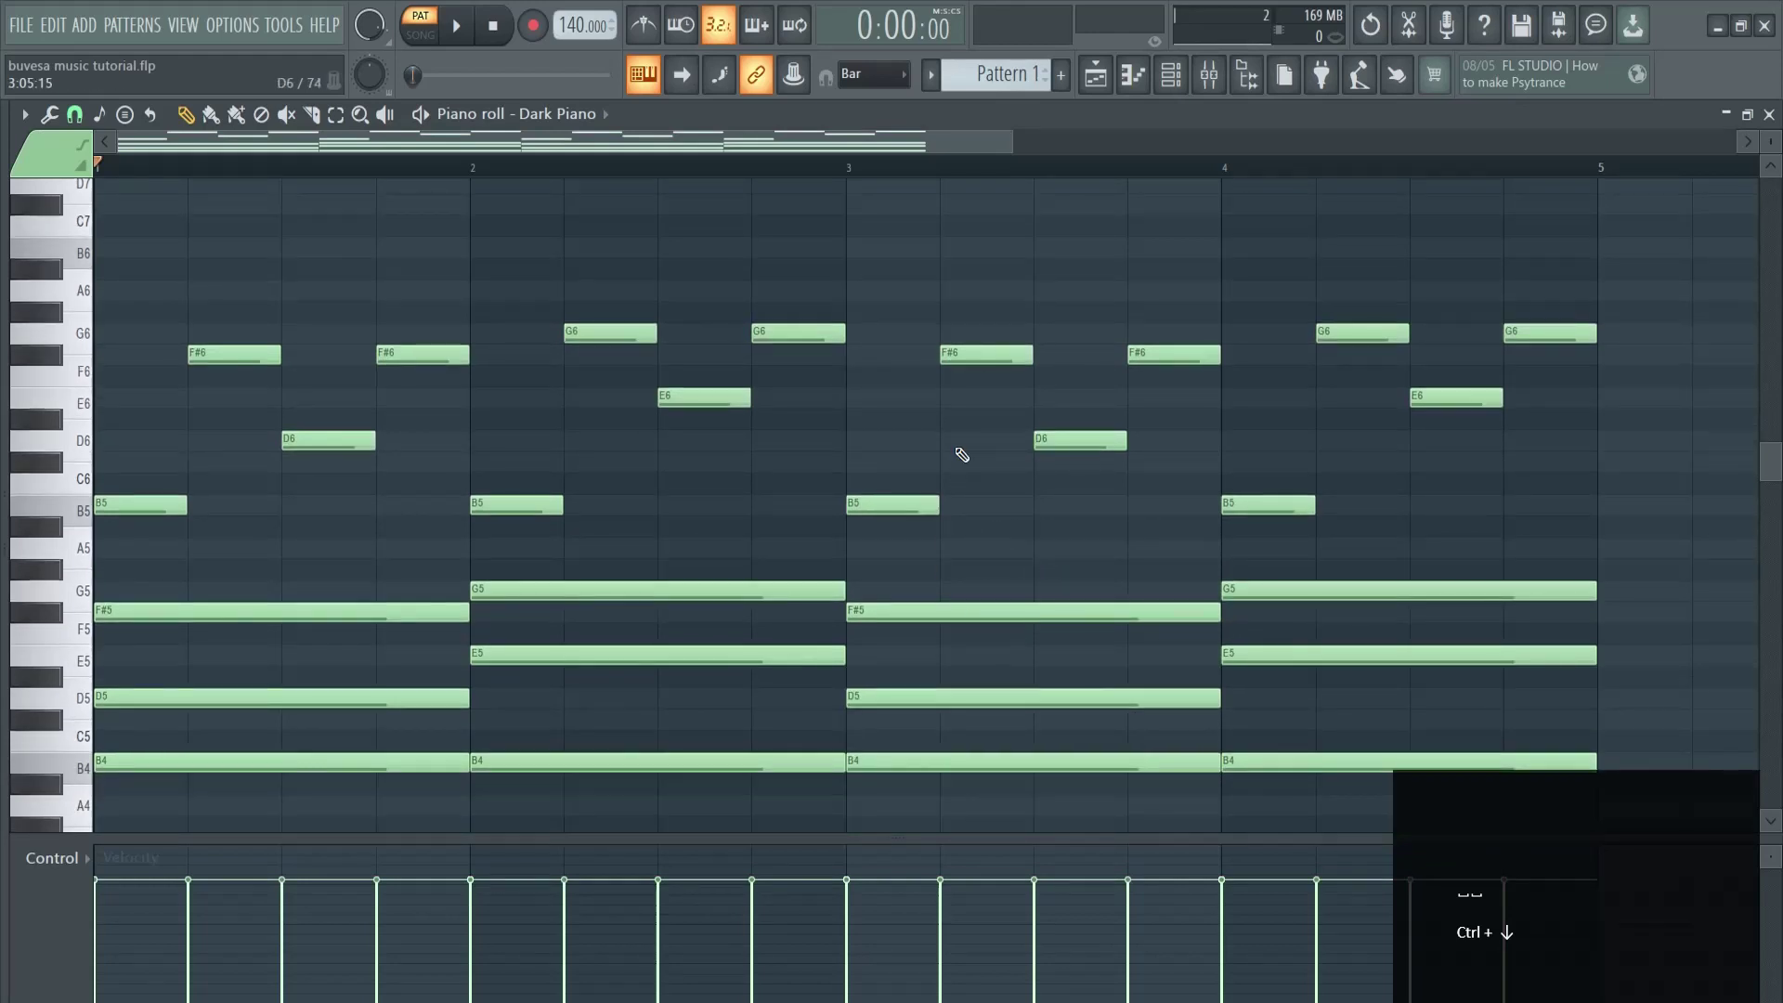
pyautogui.press('space')
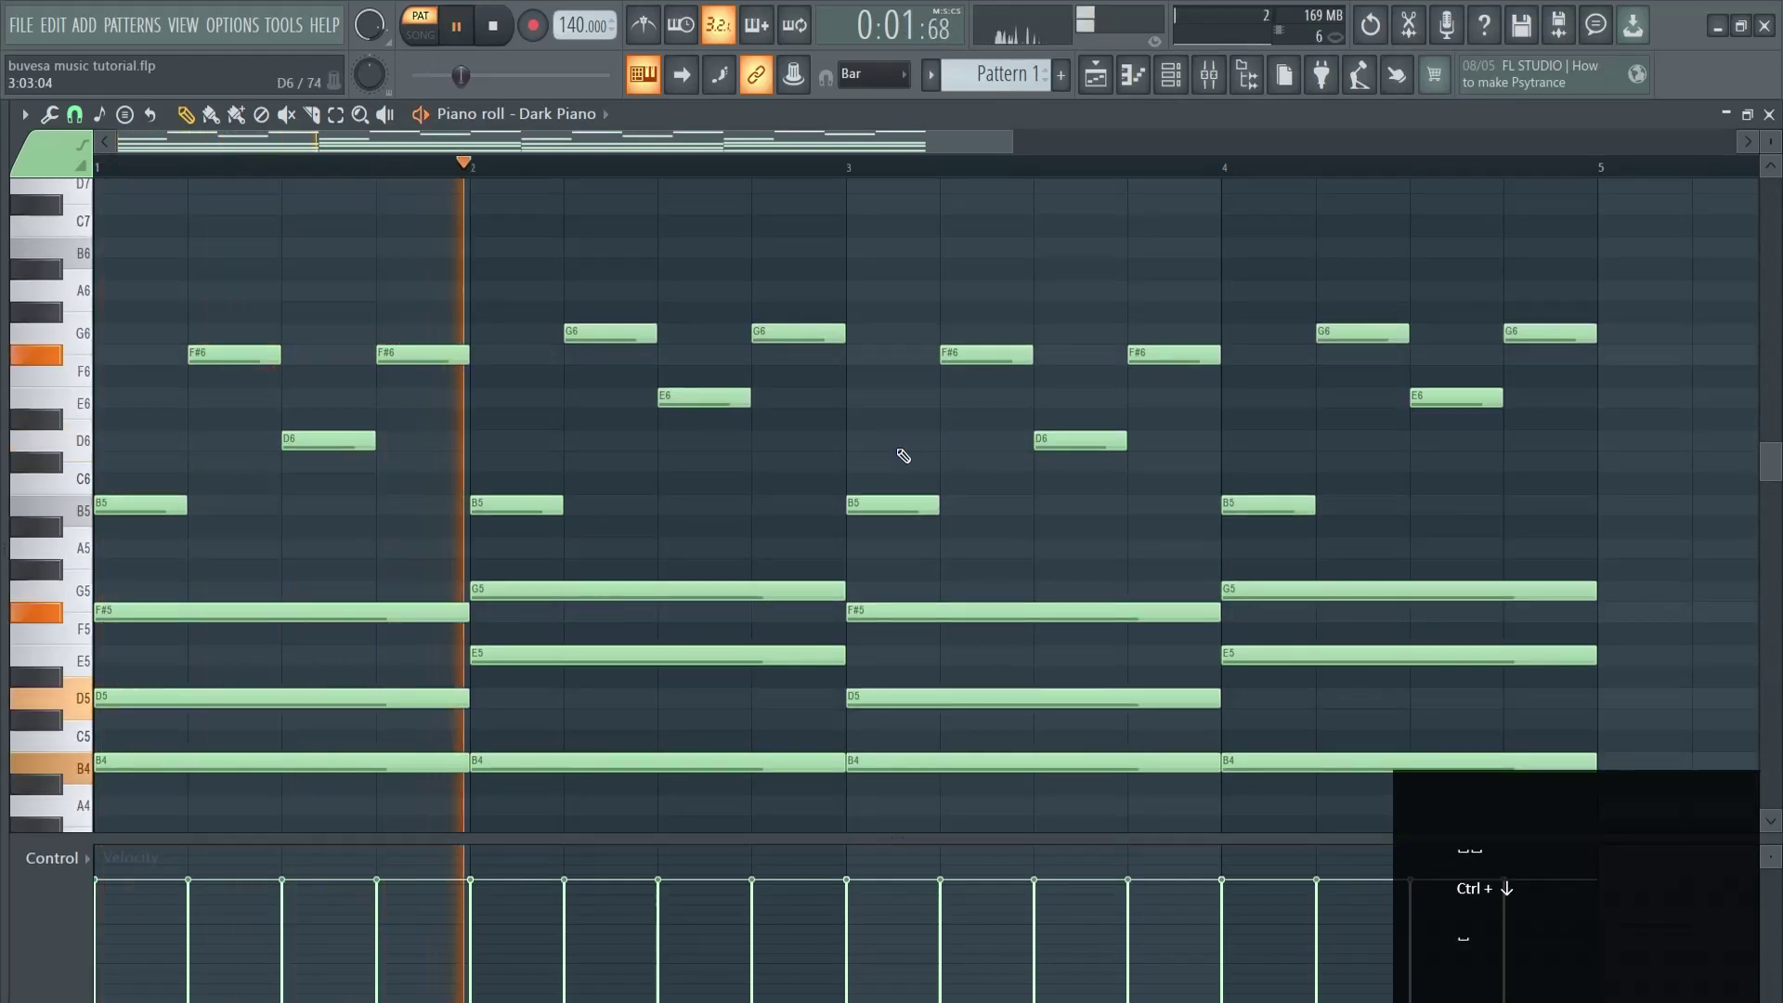
pyautogui.press('space')
# Add a FLEX instrument as a new channel and close the channel rack.
pyautogui.press('F6')
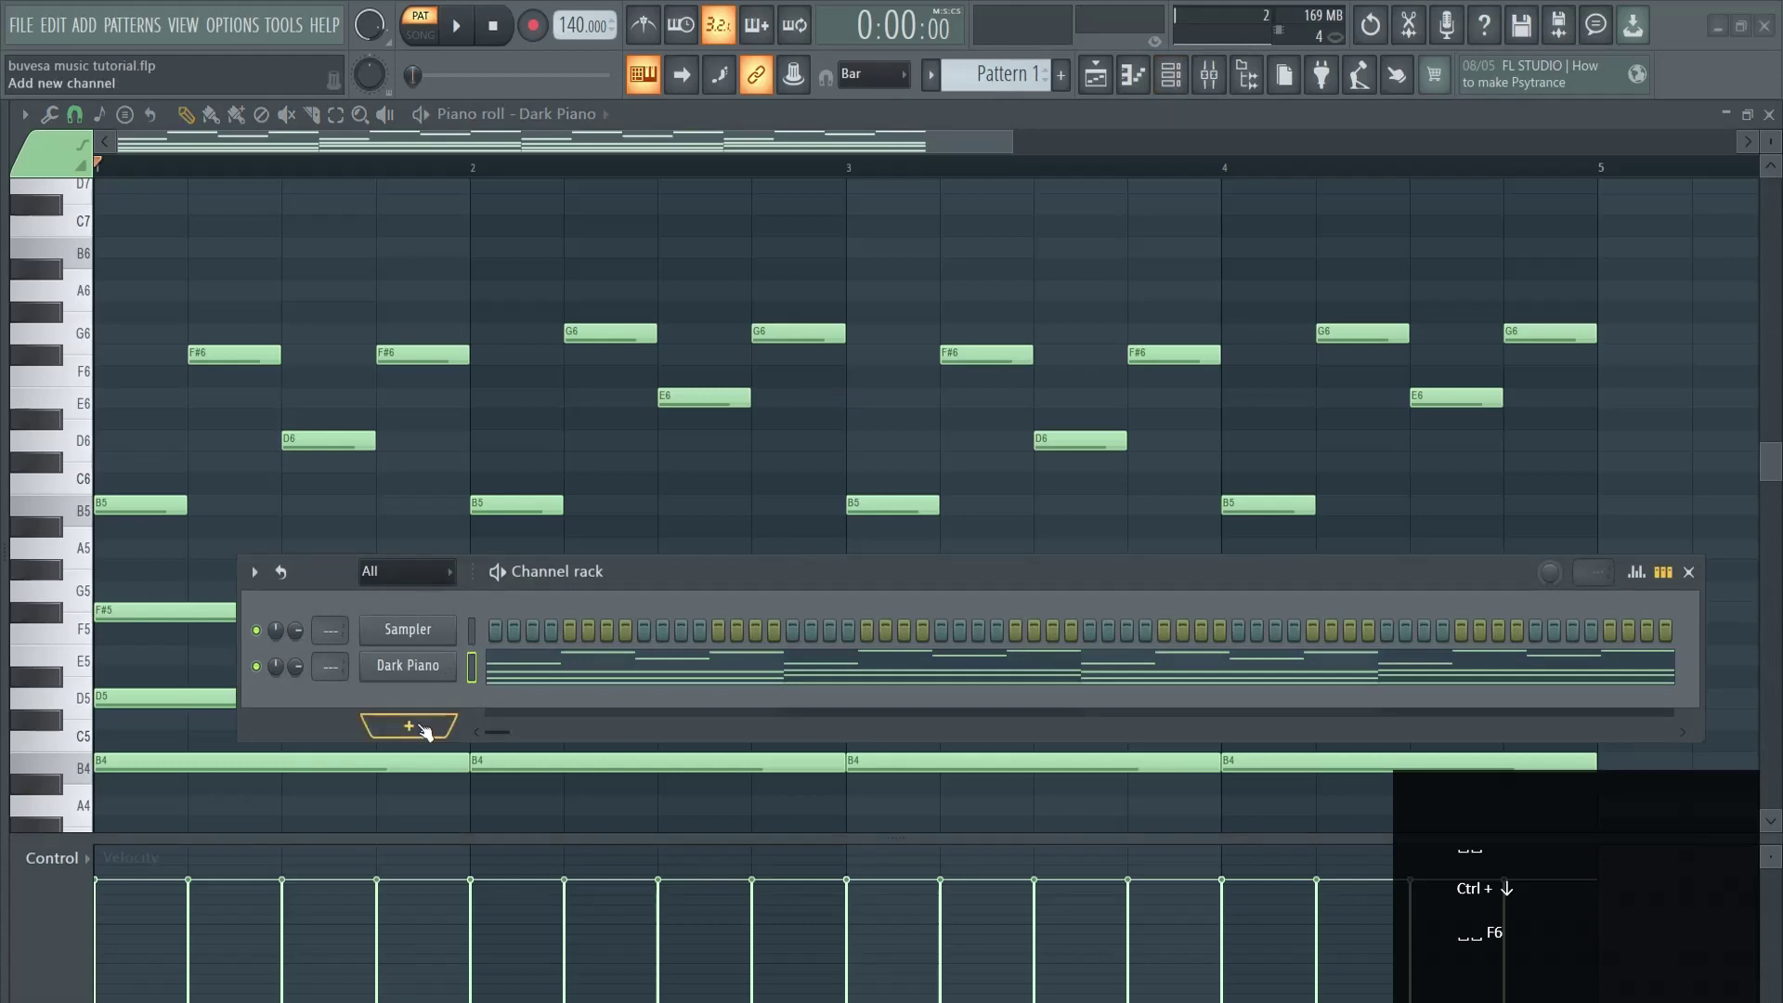
pyautogui.click(409, 726)
pyautogui.click(436, 351)
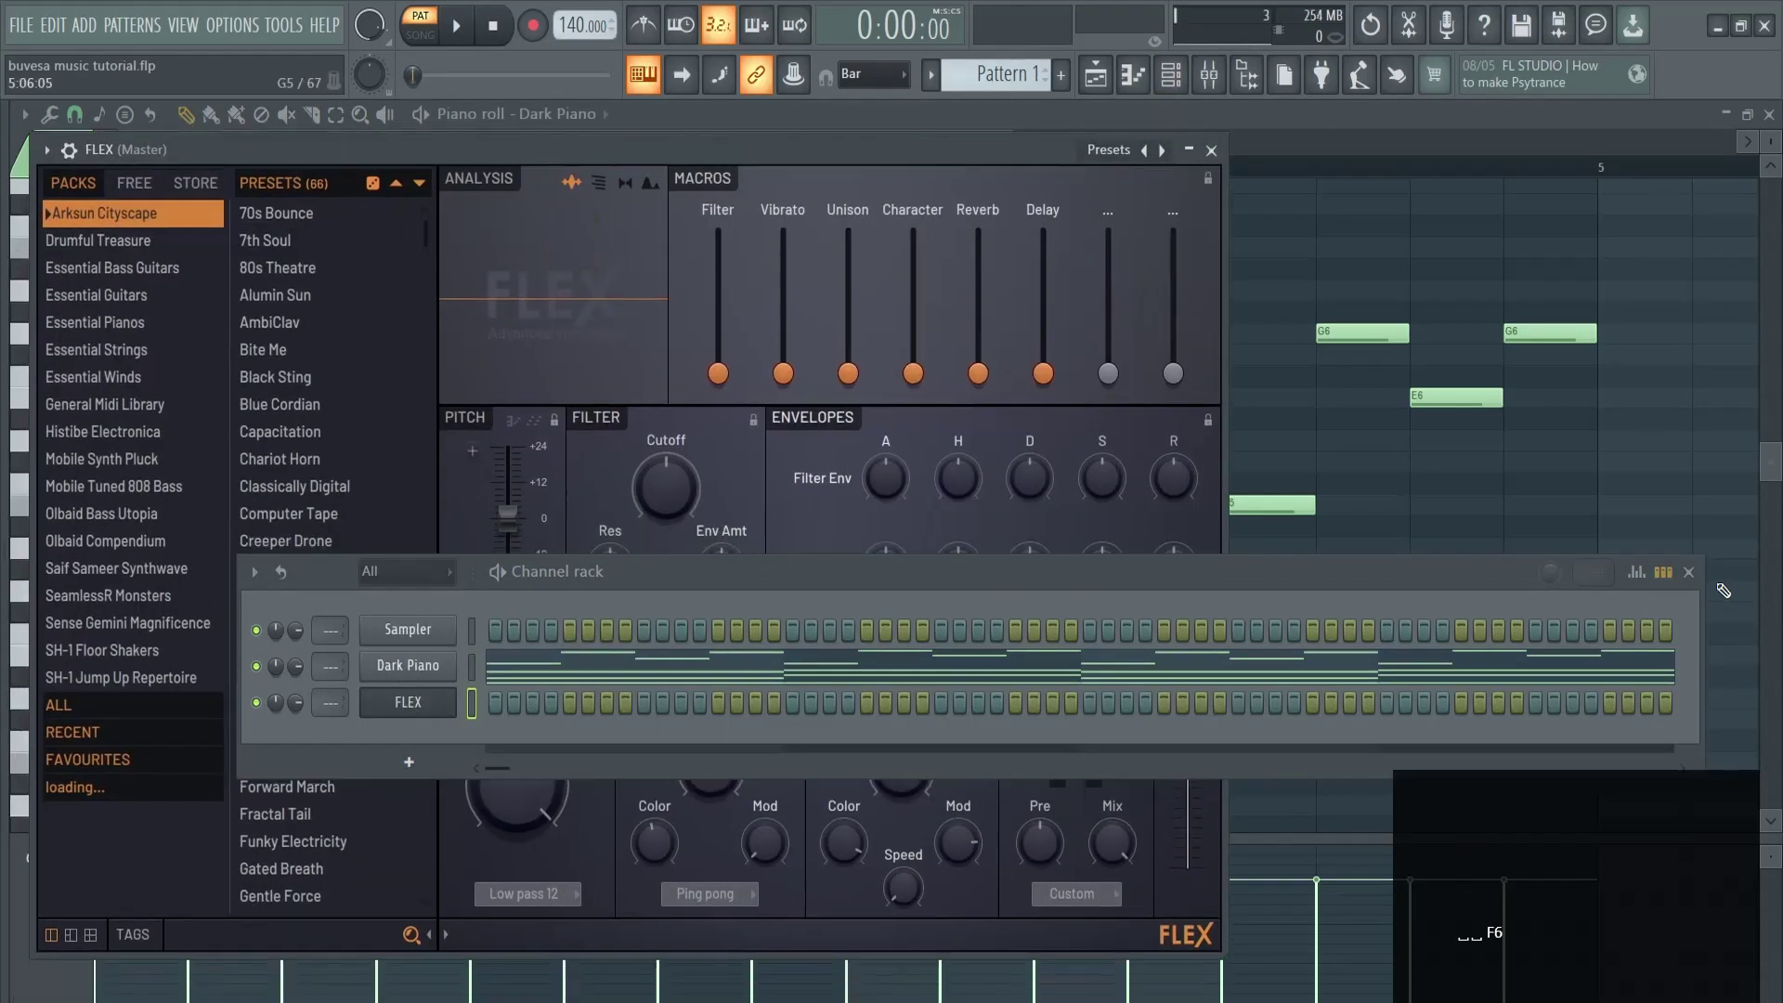
pyautogui.click(1689, 572)
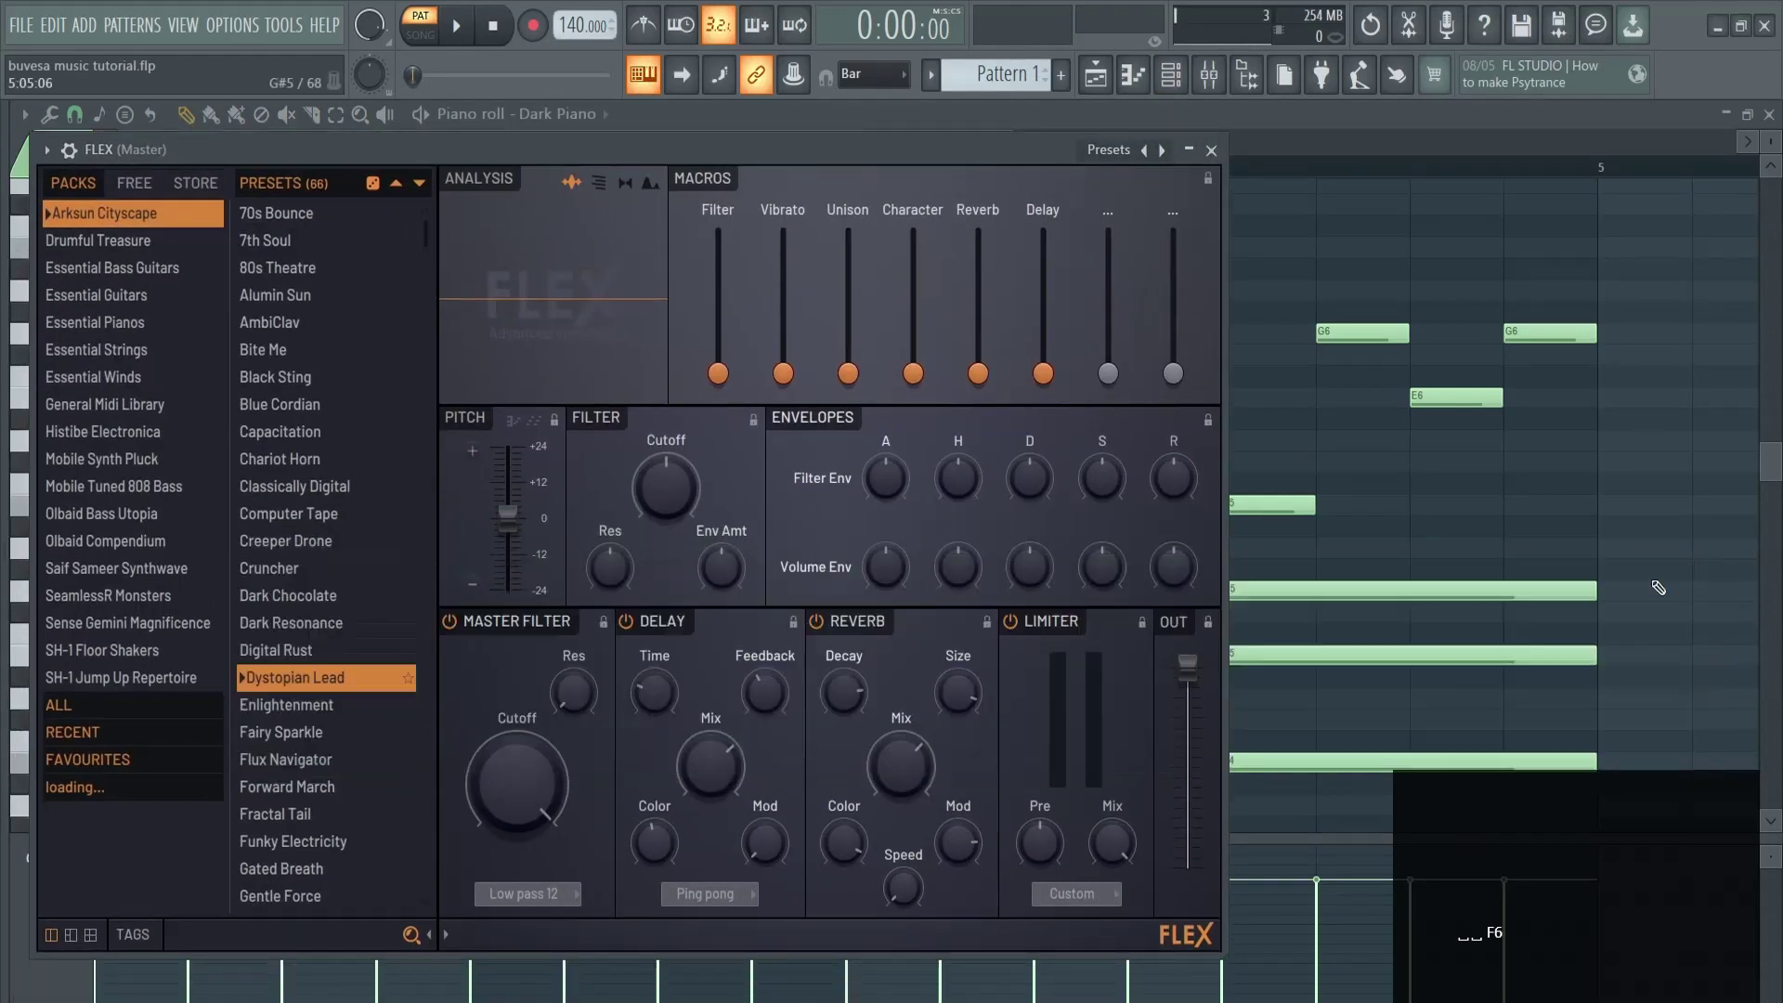
# Search all FLEX presets for "flute", load the Flute preset, and close the plugin window.
pyautogui.click(209, 705)
pyautogui.write('flute')
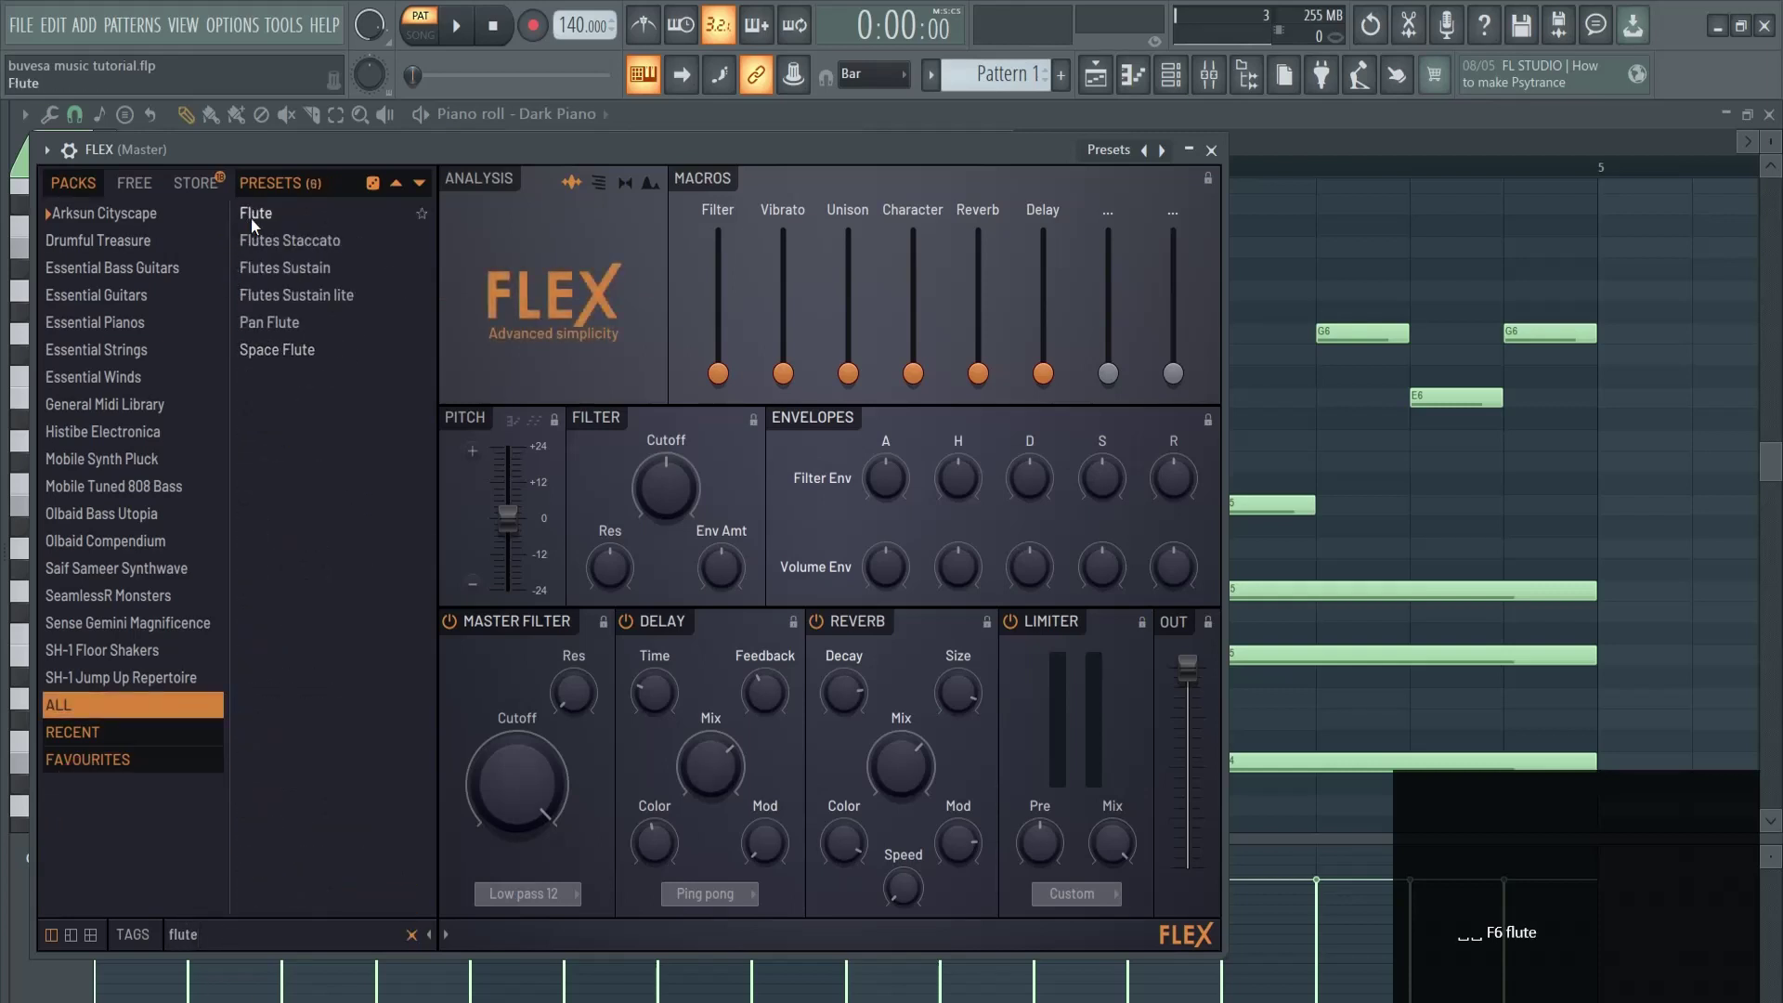
pyautogui.click(251, 220)
pyautogui.click(1212, 149)
# Switch the piano roll to the Flute channel.
pyautogui.click(563, 114)
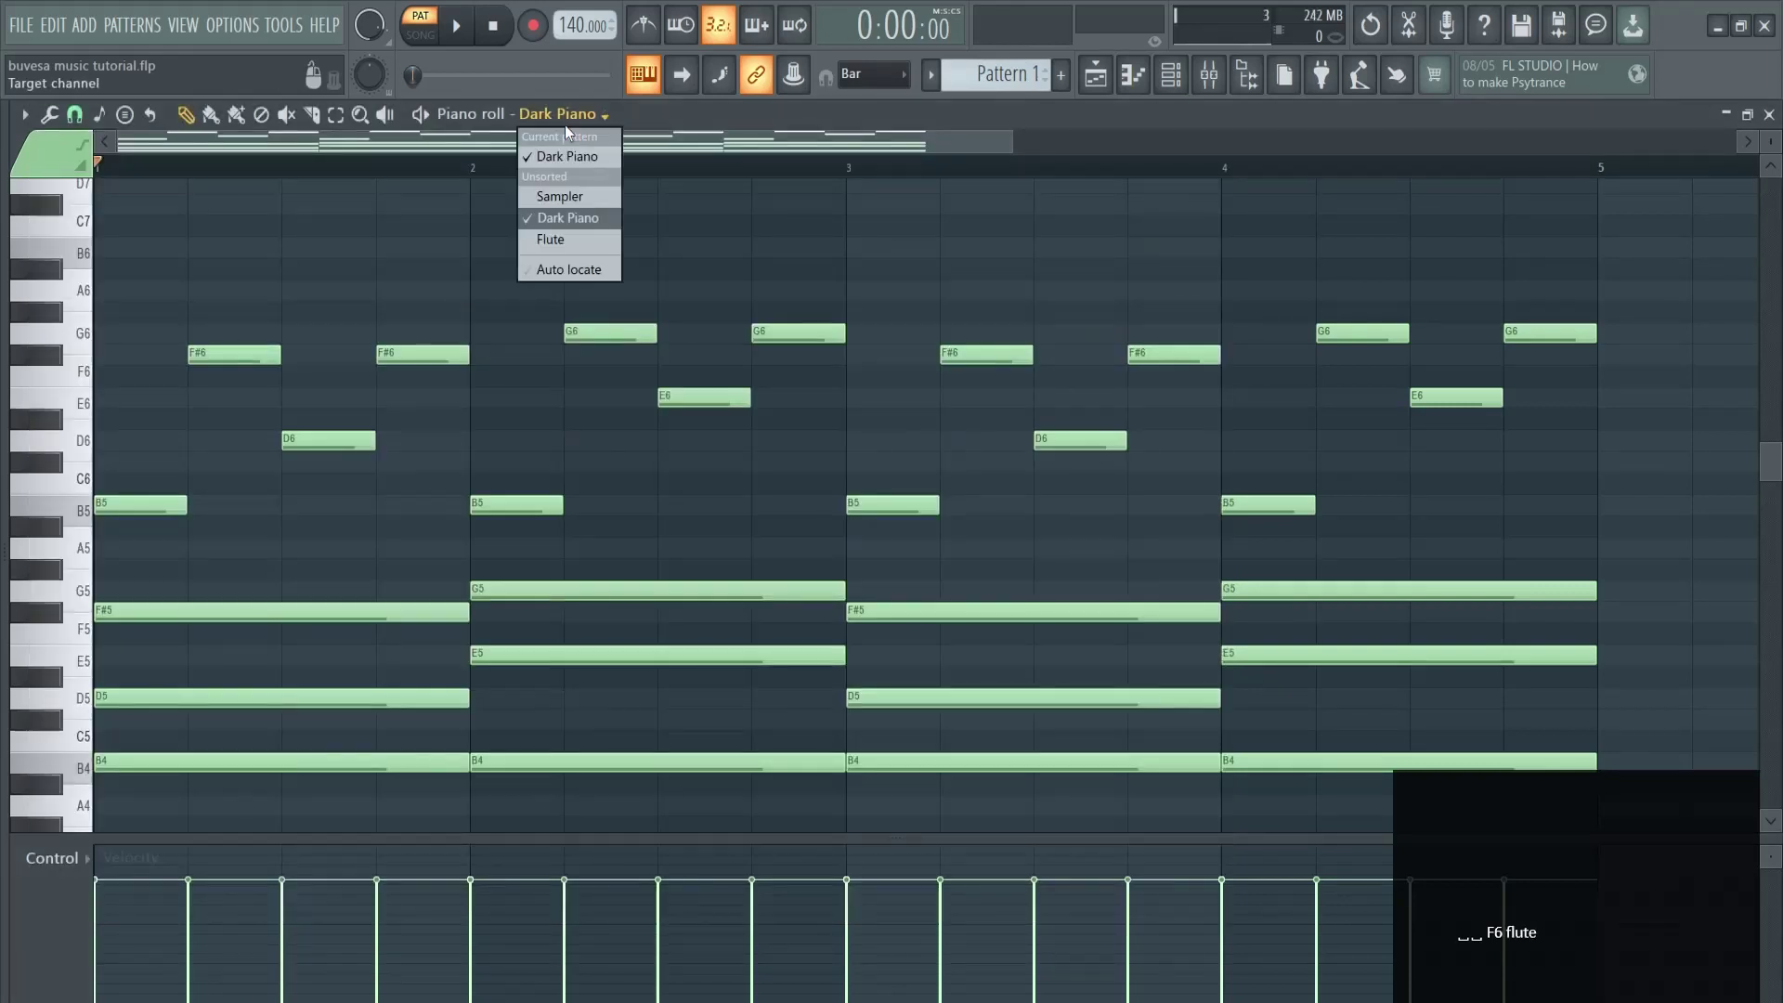
pyautogui.click(566, 243)
pyautogui.scroll(3, 534, 408)
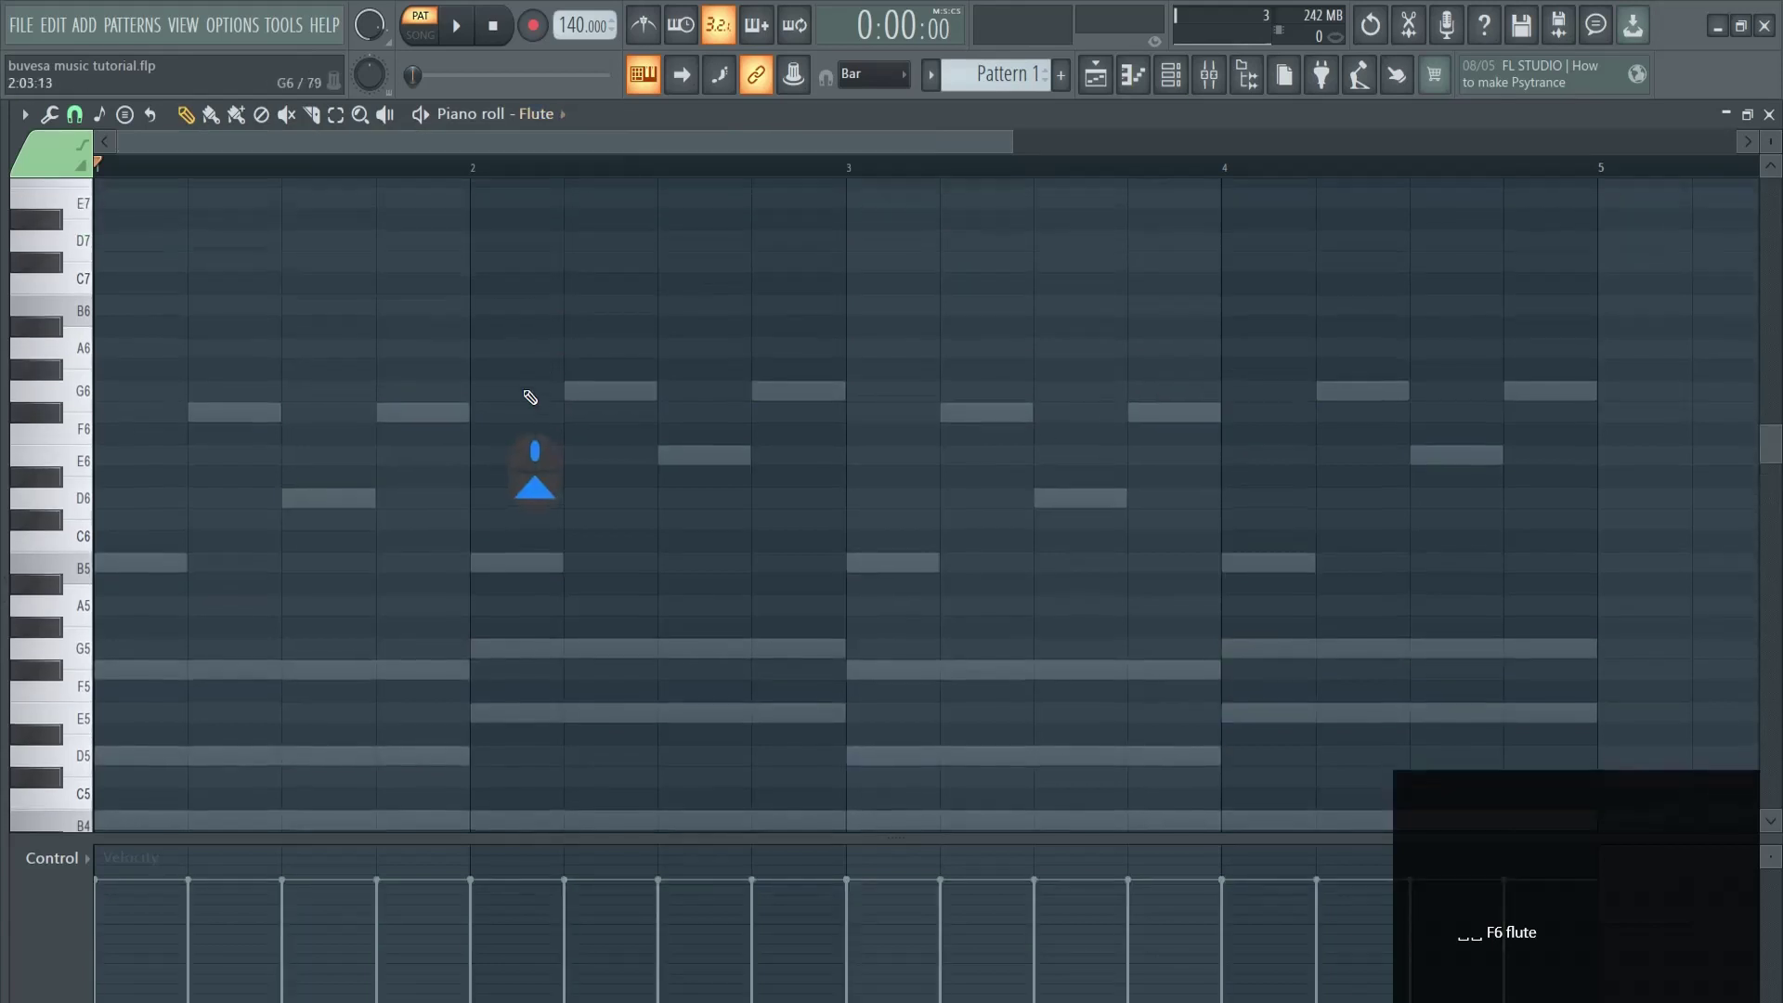
# With half-beat snapping, place flute notes C#7 and B6 in bar 1 and D7 and a one-bar C#7 in bar 2, playing the pattern.
pyautogui.scroll(3, 570, 474)
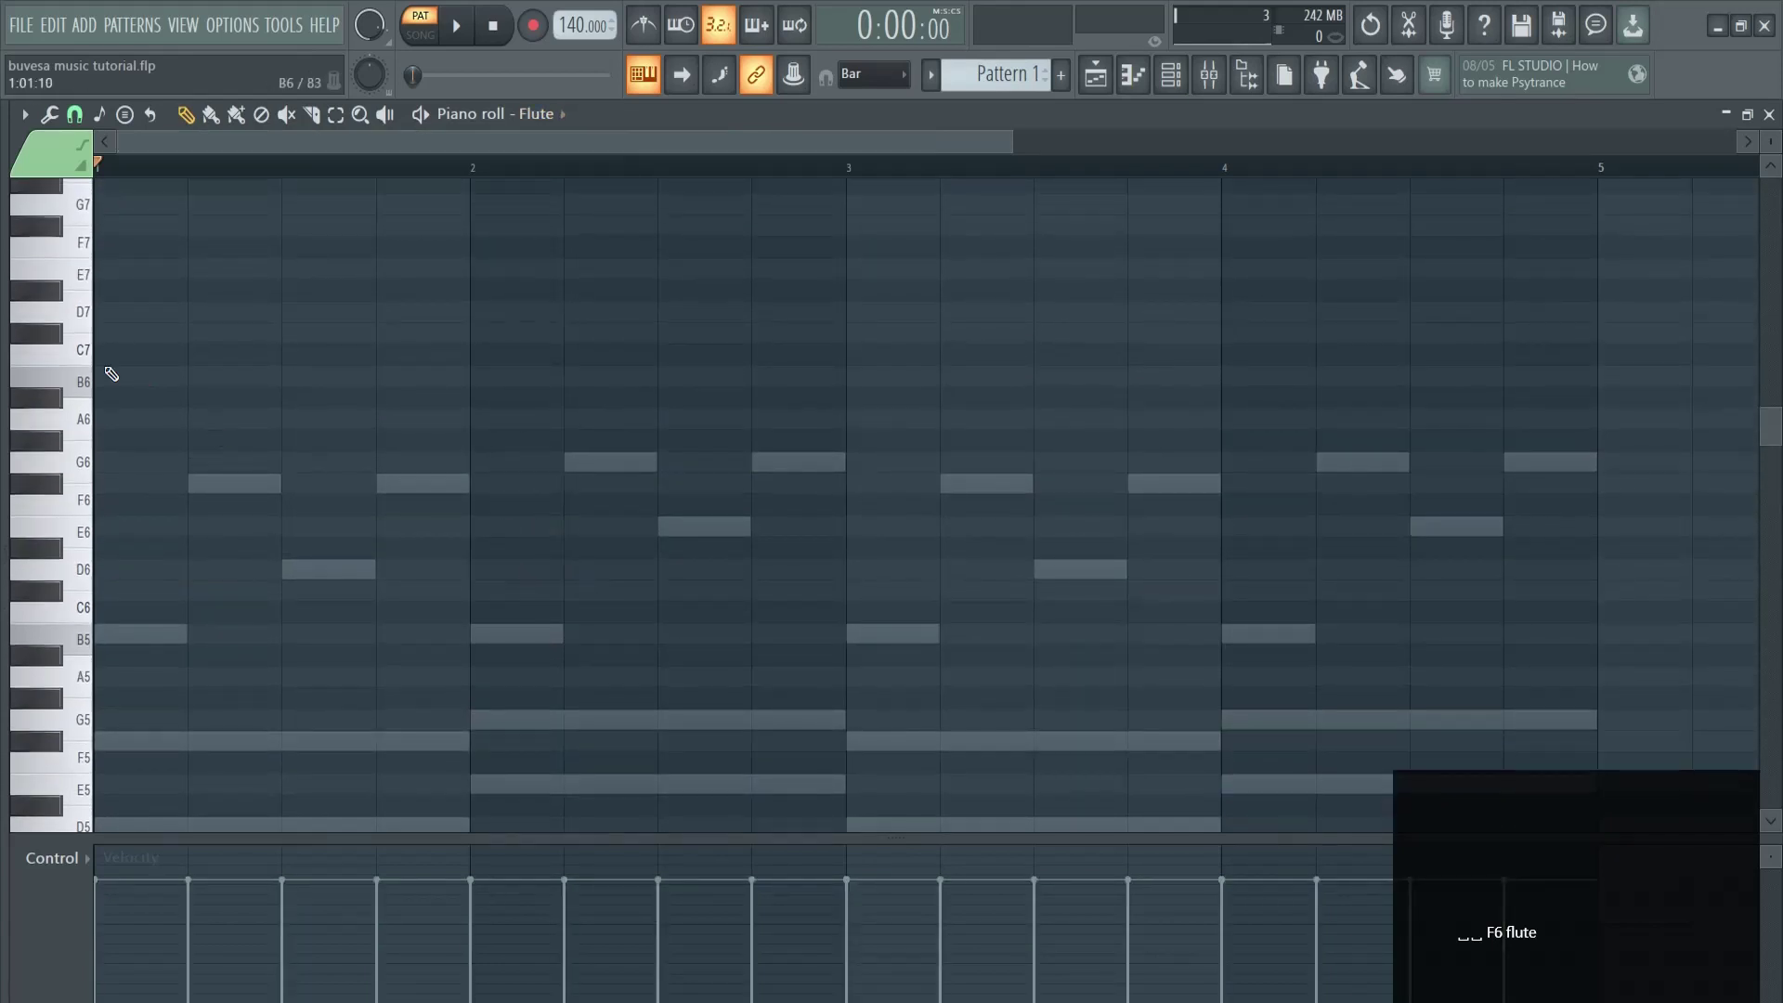
pyautogui.scroll(5, 62, 394)
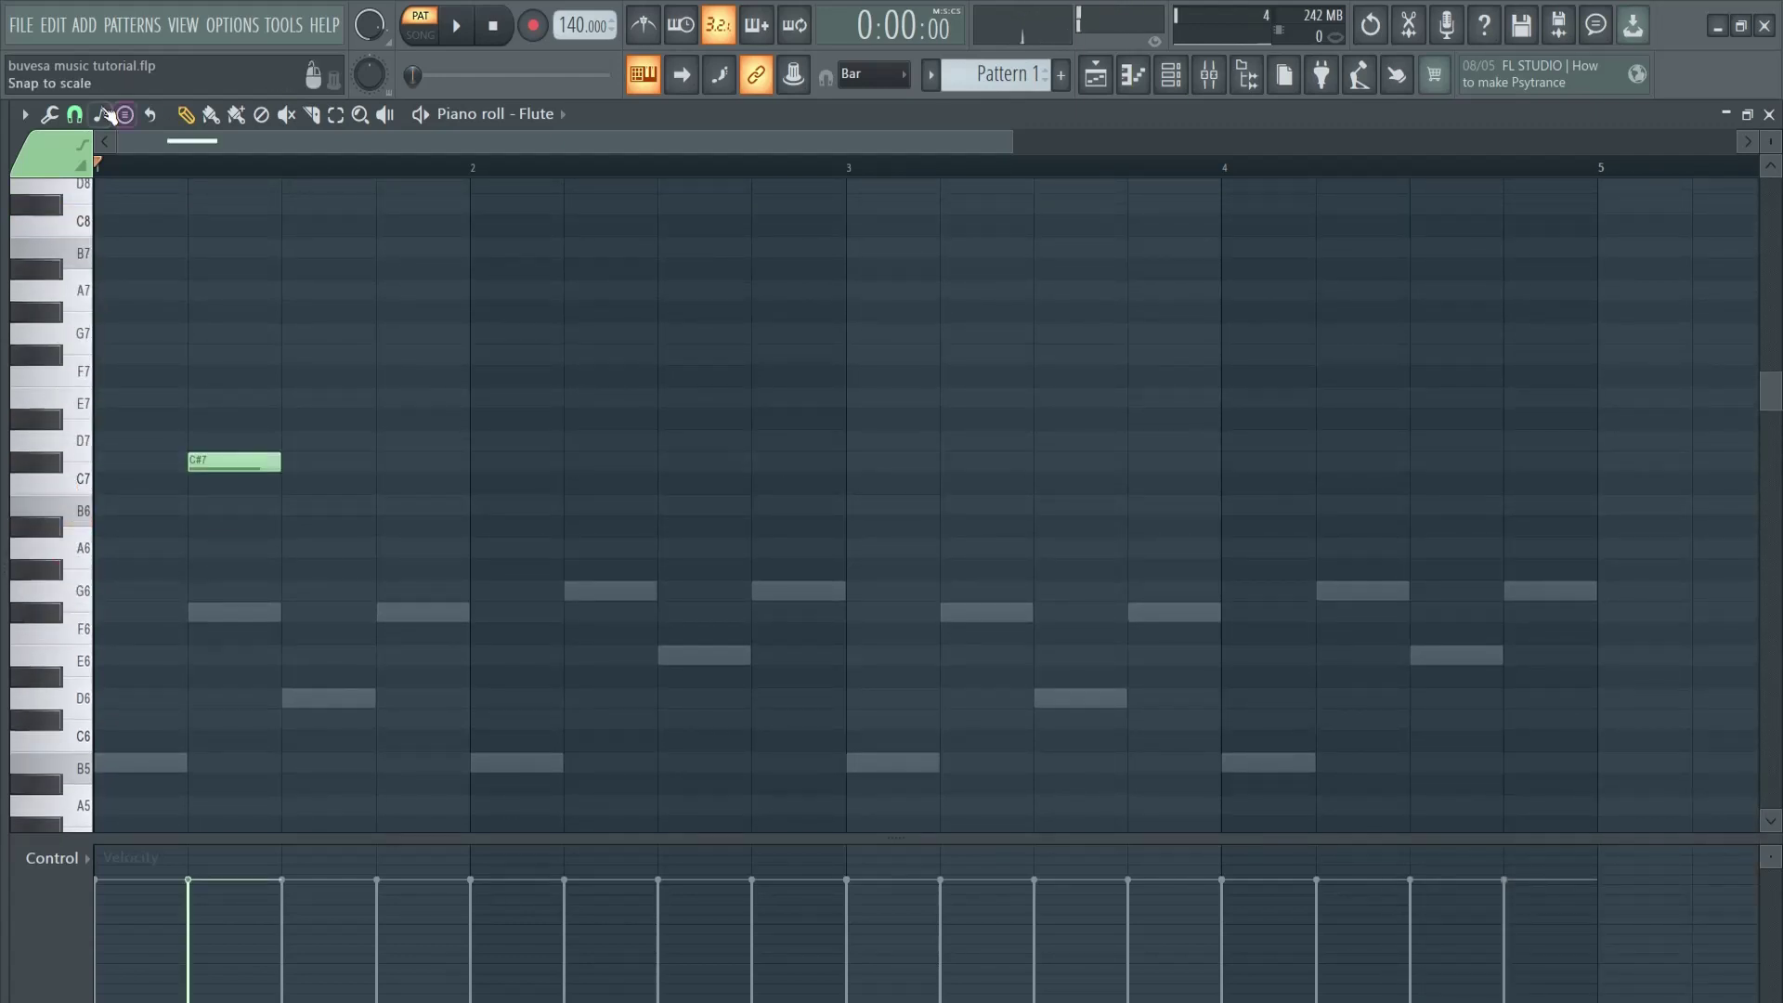
pyautogui.click(73, 114)
pyautogui.click(100, 420)
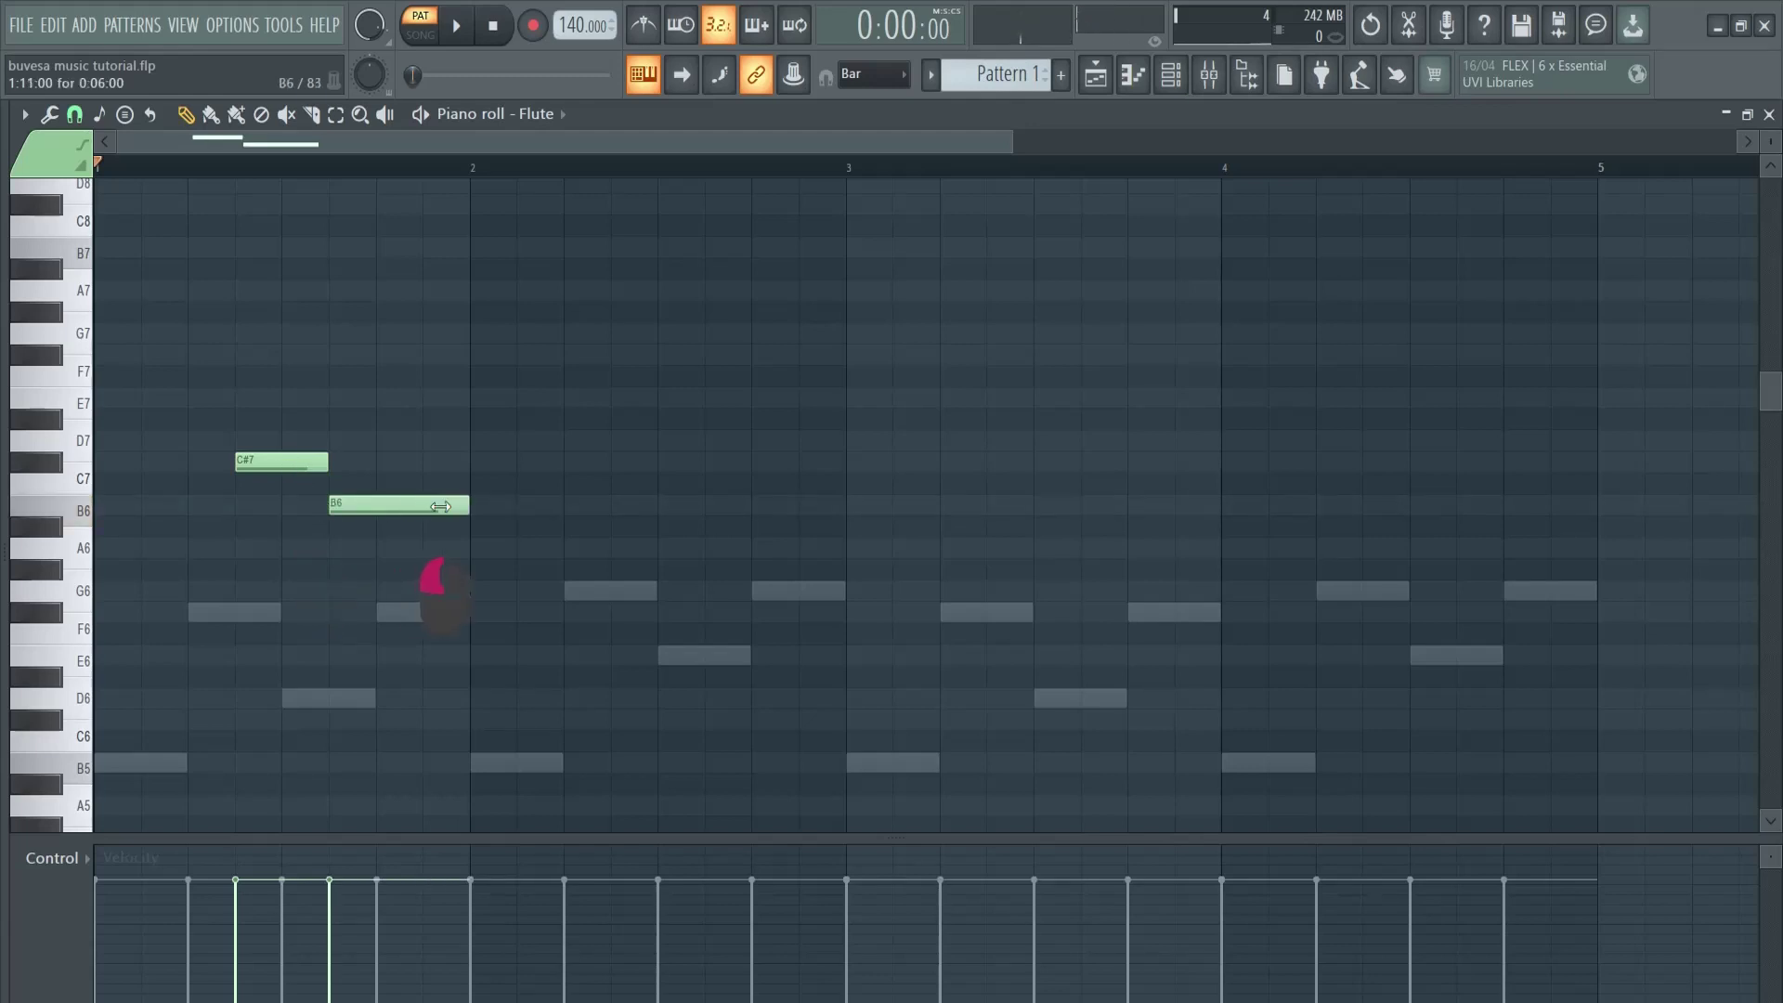
pyautogui.press('space')
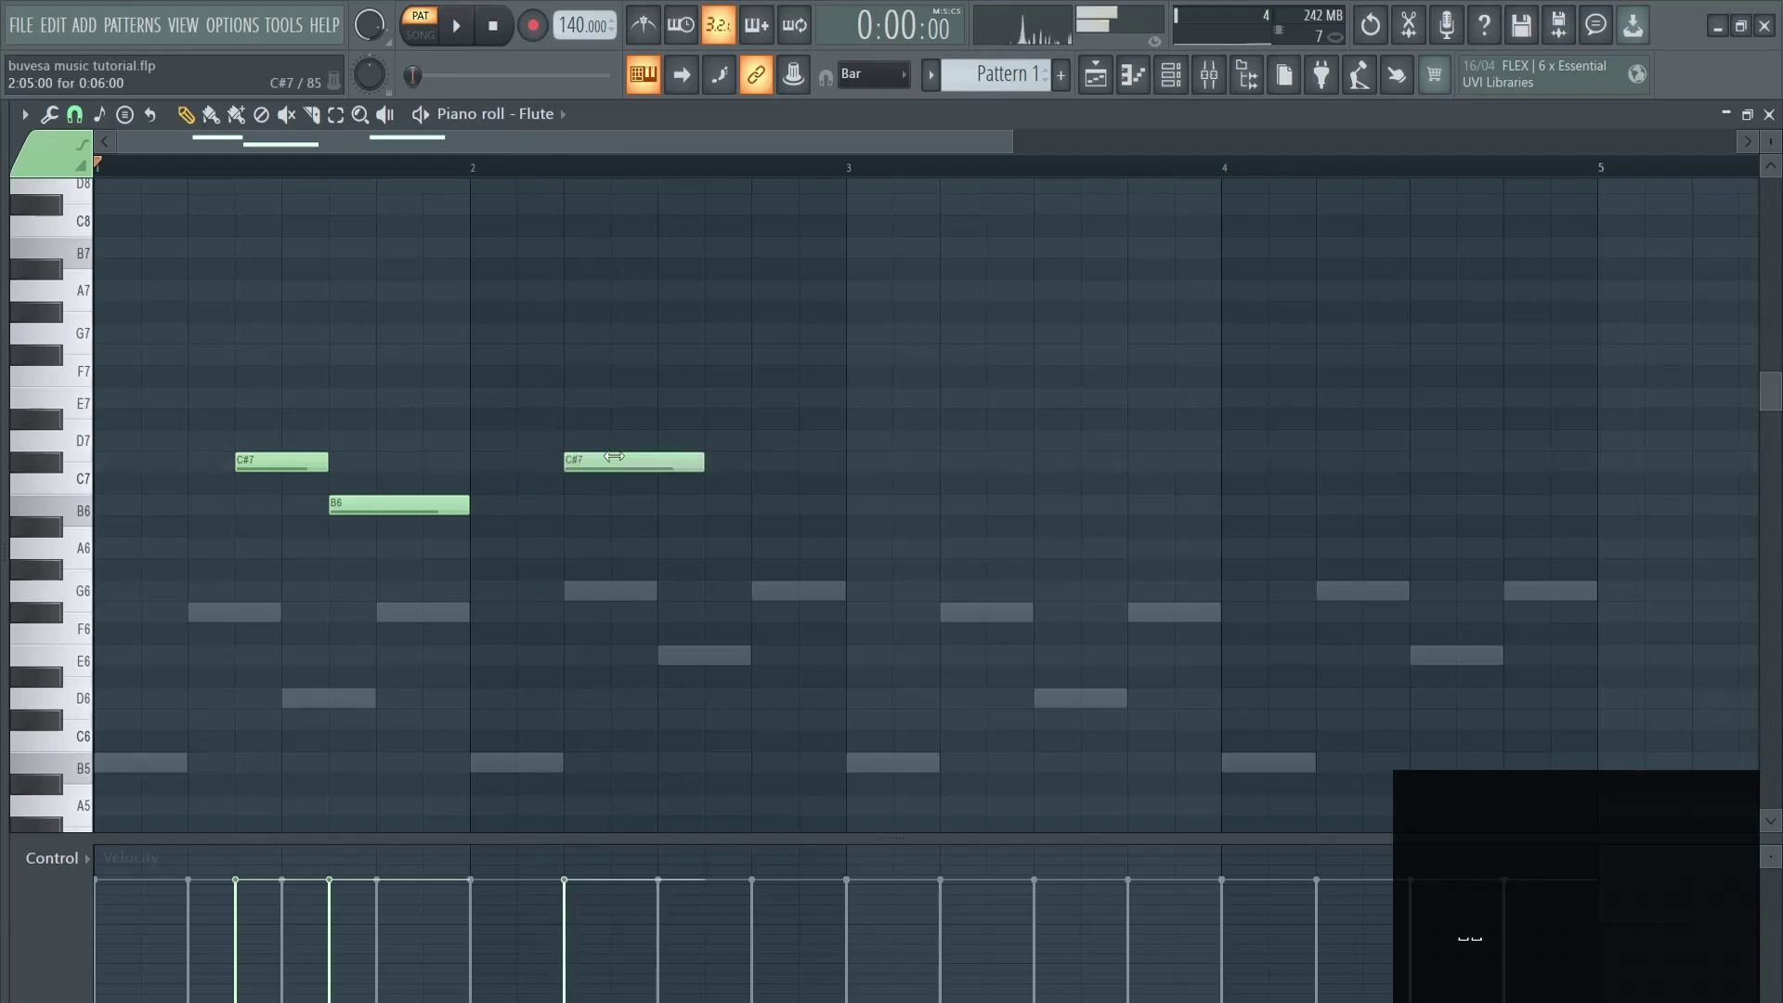
pyautogui.moveTo(664, 456); pyautogui.dragTo(659, 438)
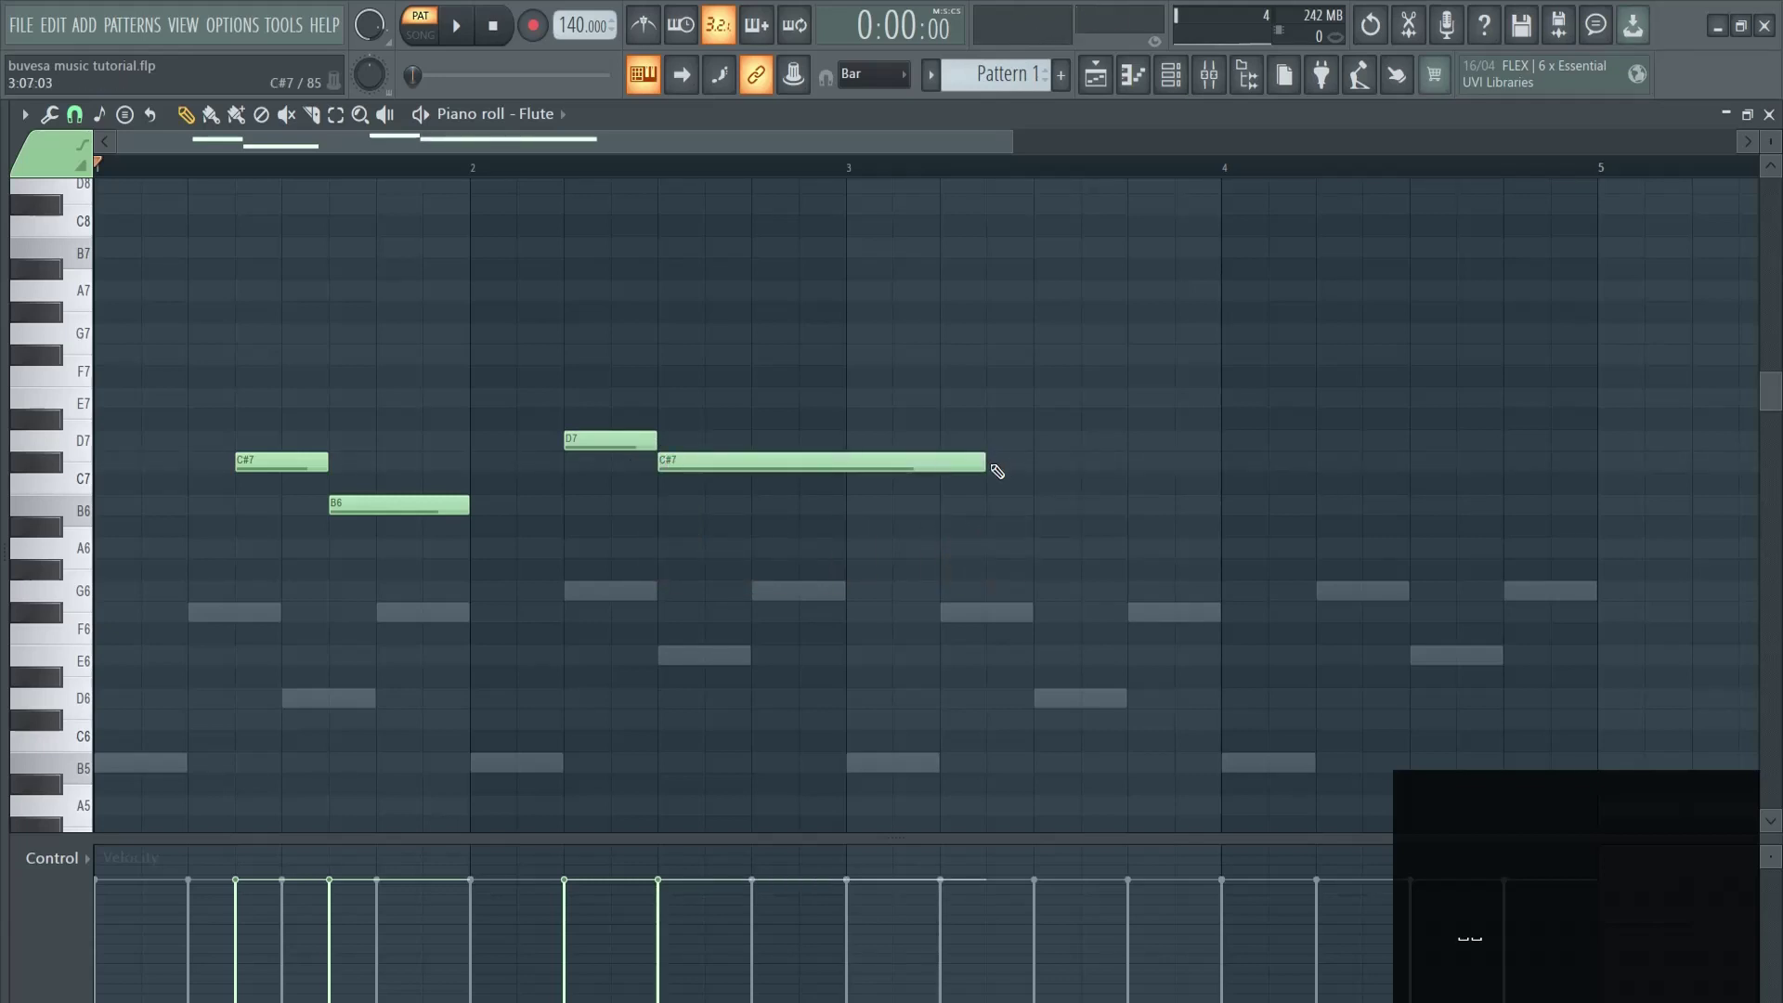
pyautogui.press('space')
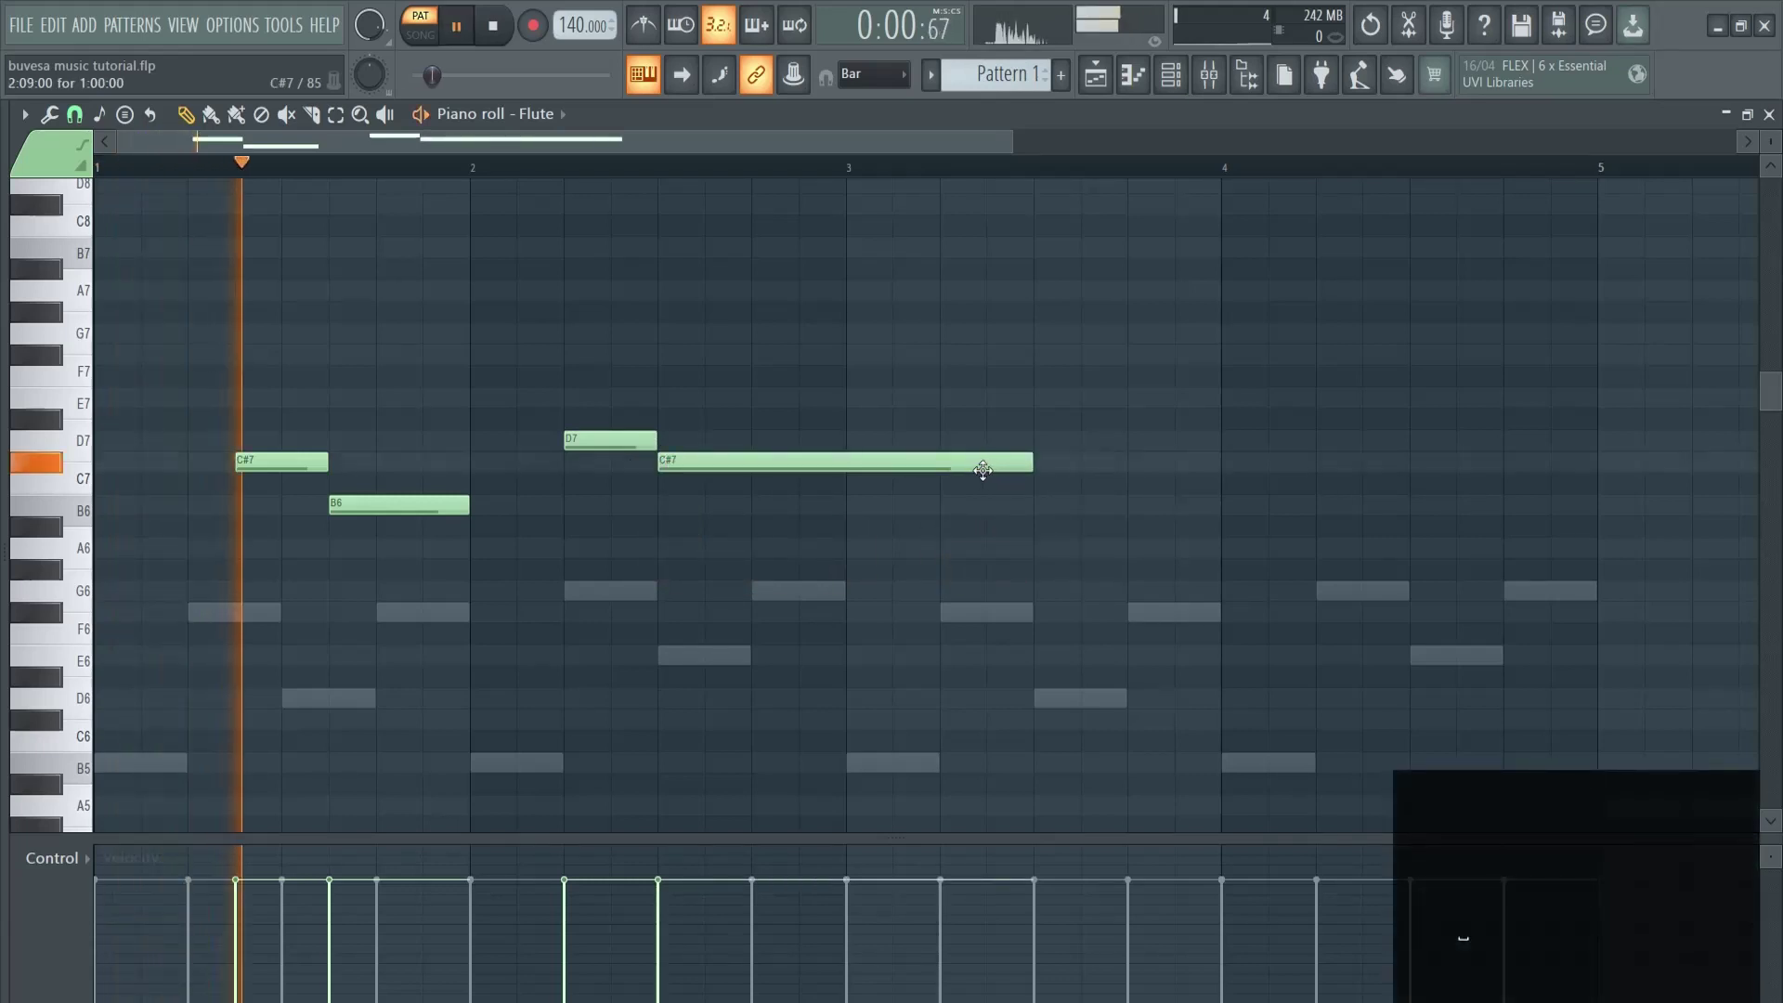
# Extend the B6 note to beat 2 of bar 2 and shift the D7 and long C#7 pair two beats later.
pyautogui.moveTo(467, 507); pyautogui.dragTo(555, 501)
pyautogui.press('space')
pyautogui.moveTo(637, 386); pyautogui.dragTo(998, 456)
# Add a half-beat D7 directly before the first C#7 on beat 2 of bar 1 and play the pattern.
pyautogui.click(248, 461)
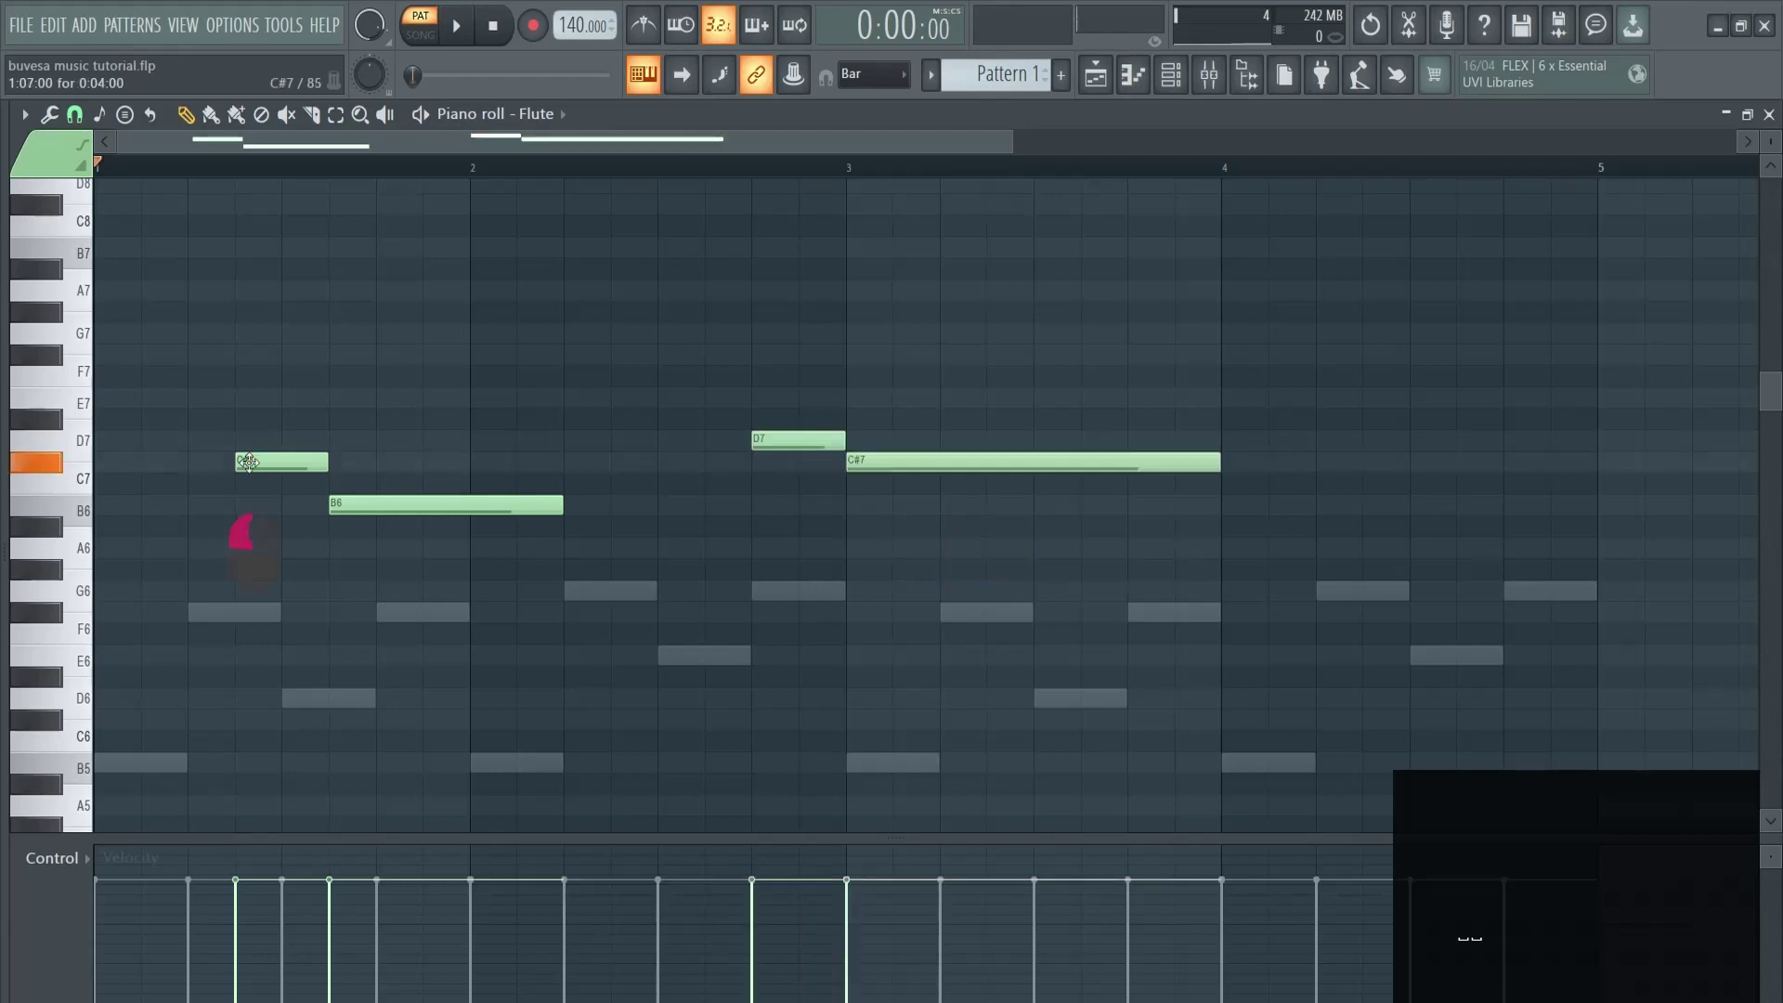
pyautogui.moveTo(271, 439); pyautogui.dragTo(235, 439)
pyautogui.press('space')
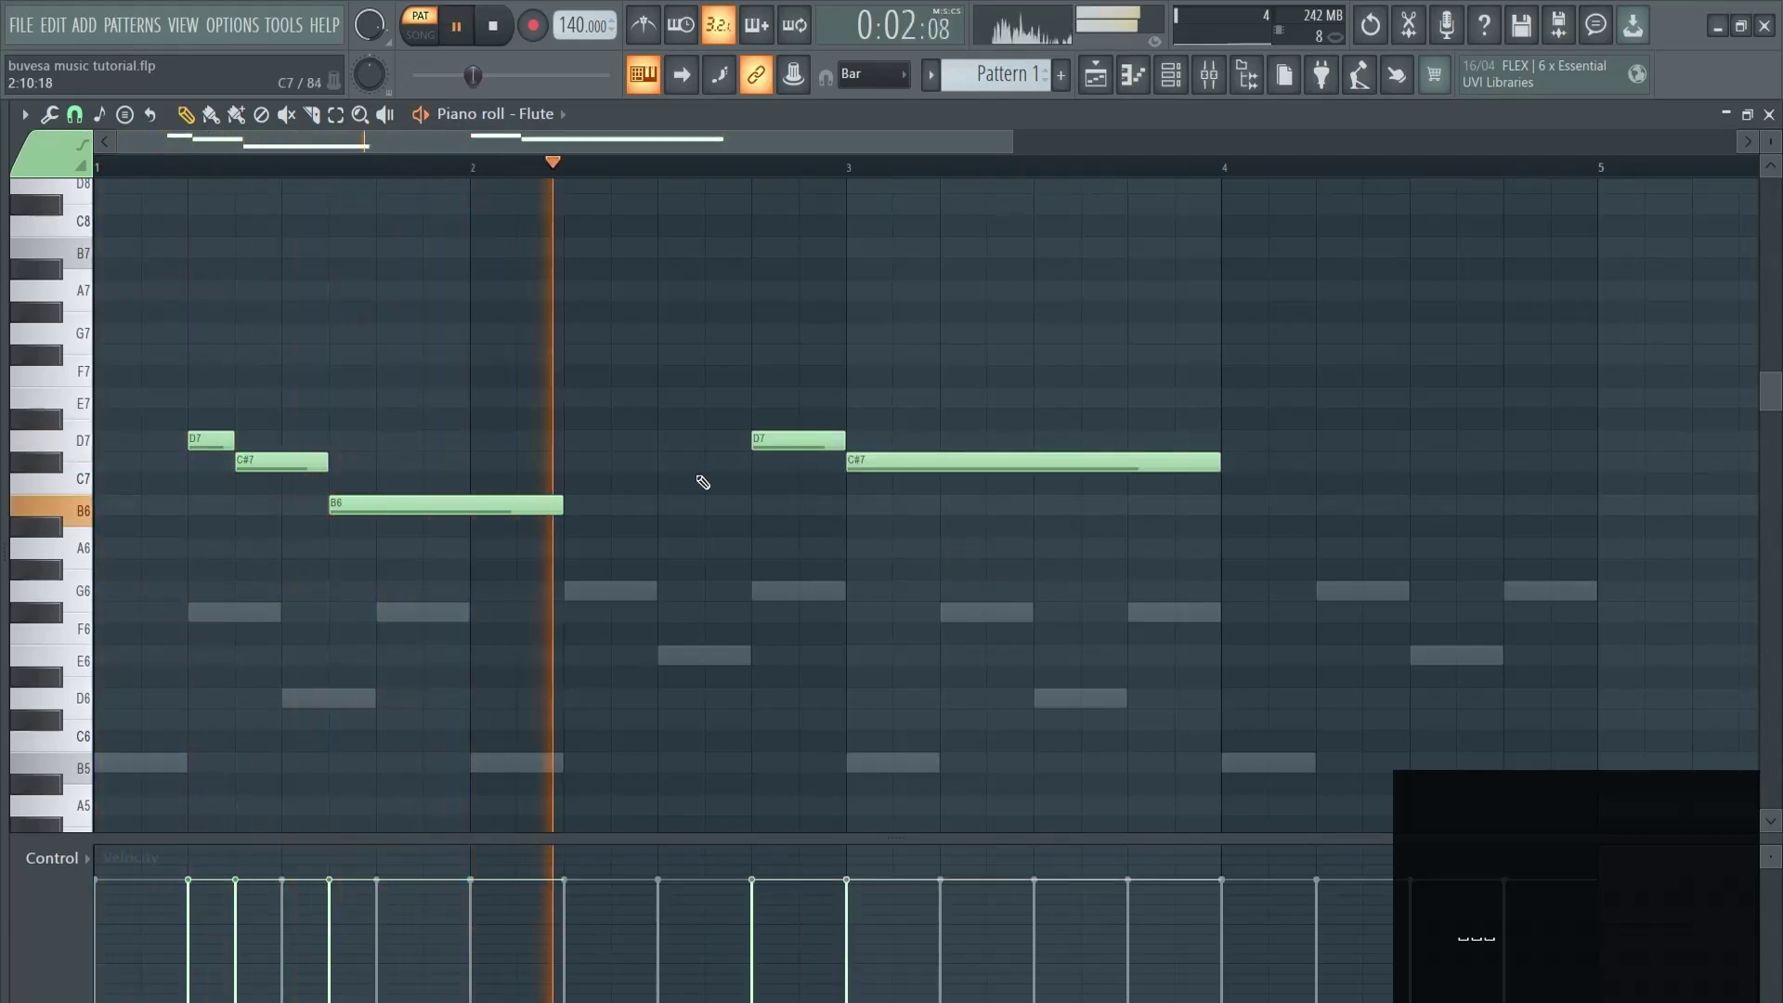
# Lengthen the B6 note to 3.5 beats, shift it half a beat later, and extend the preceding C#7 to meet it.
pyautogui.moveTo(561, 506); pyautogui.dragTo(641, 506)
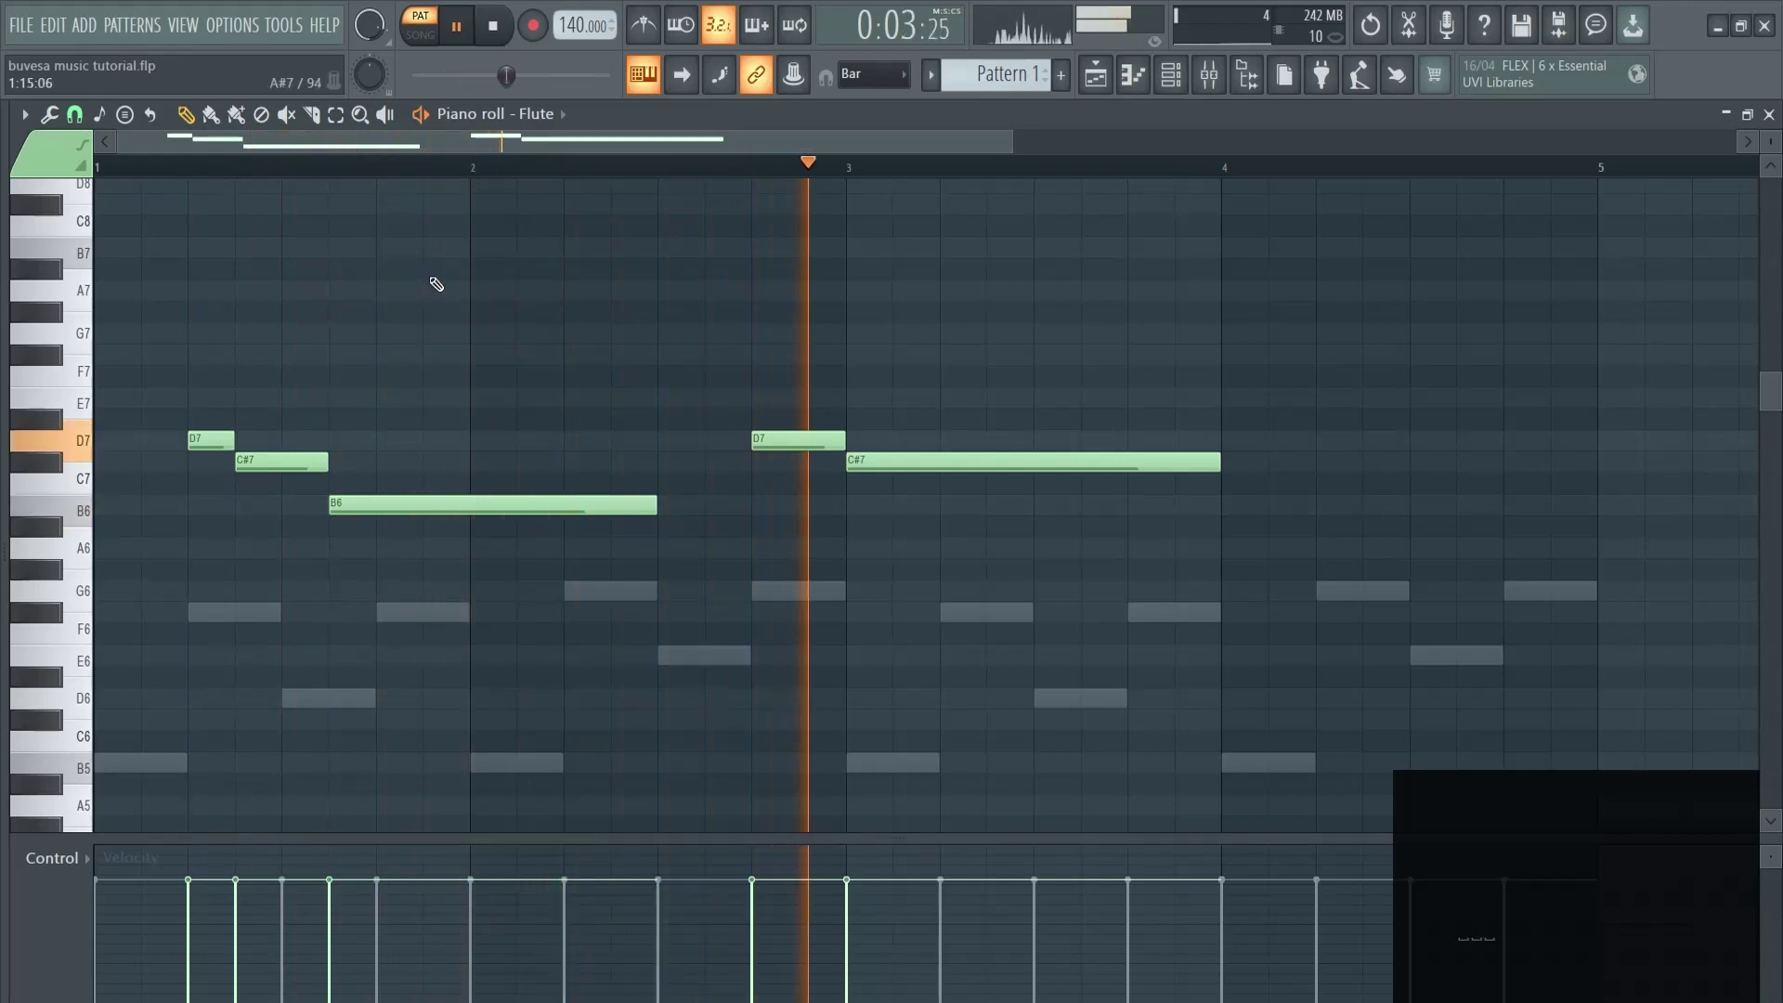
pyautogui.moveTo(437, 502); pyautogui.dragTo(481, 501)
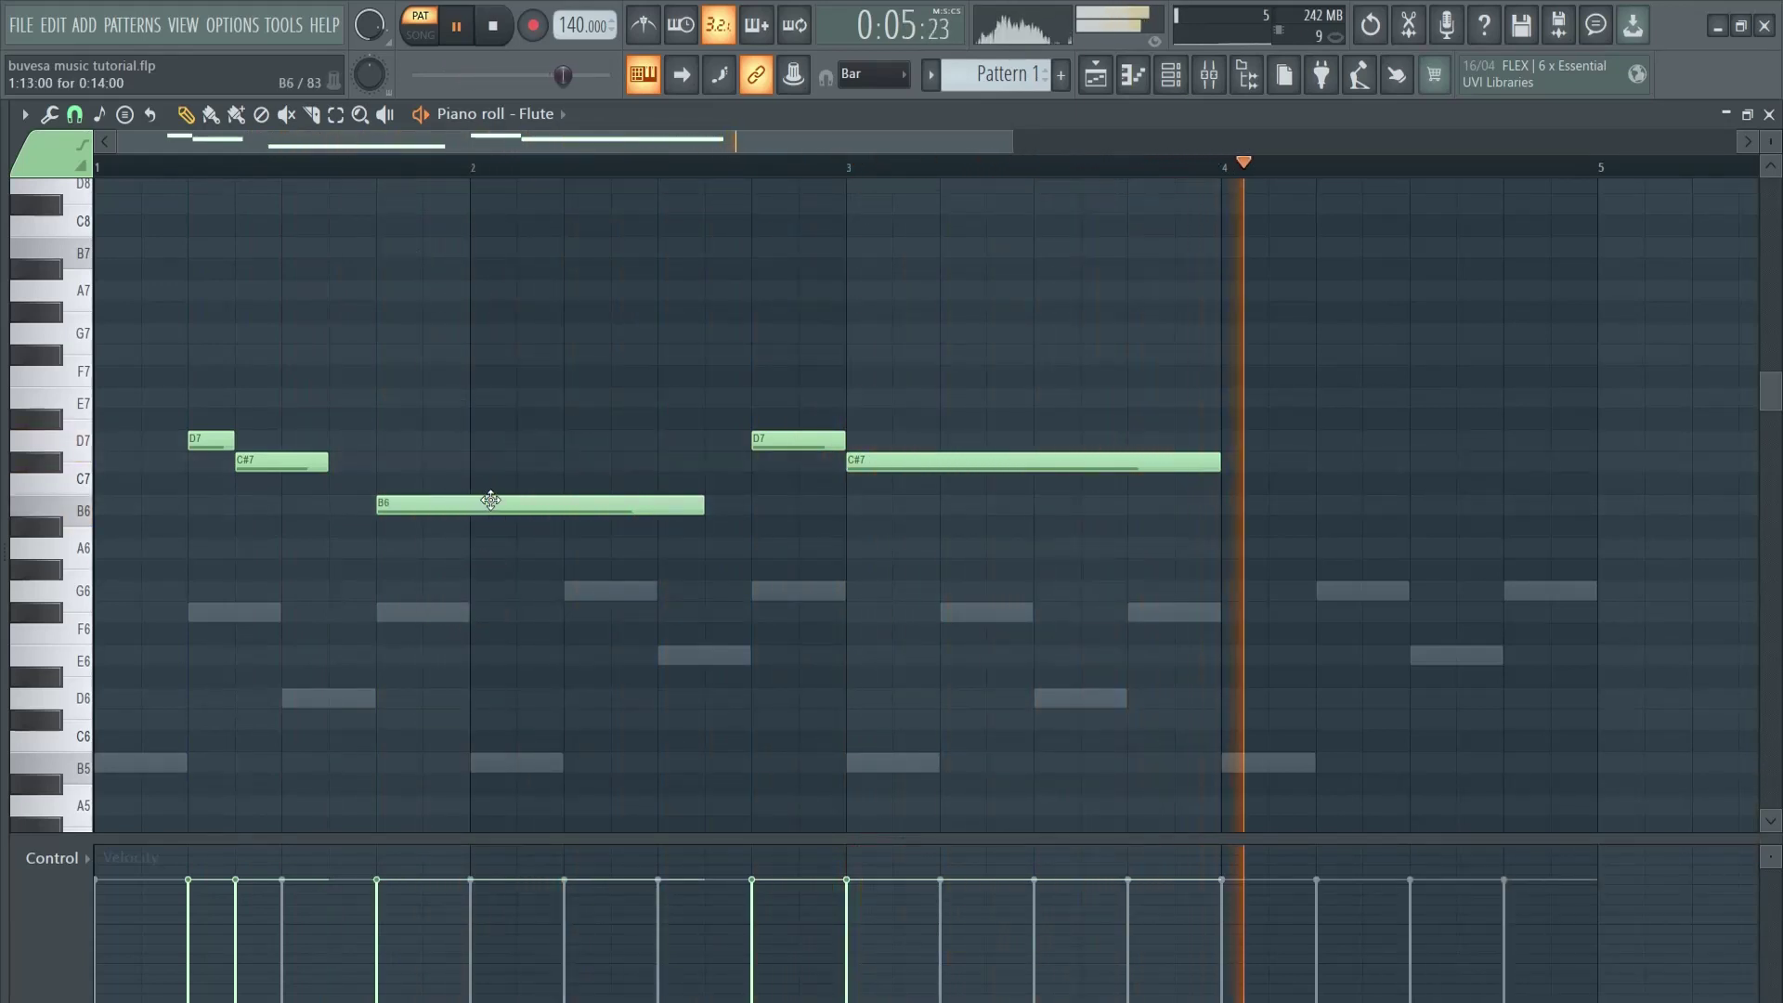
pyautogui.moveTo(325, 461); pyautogui.dragTo(355, 461)
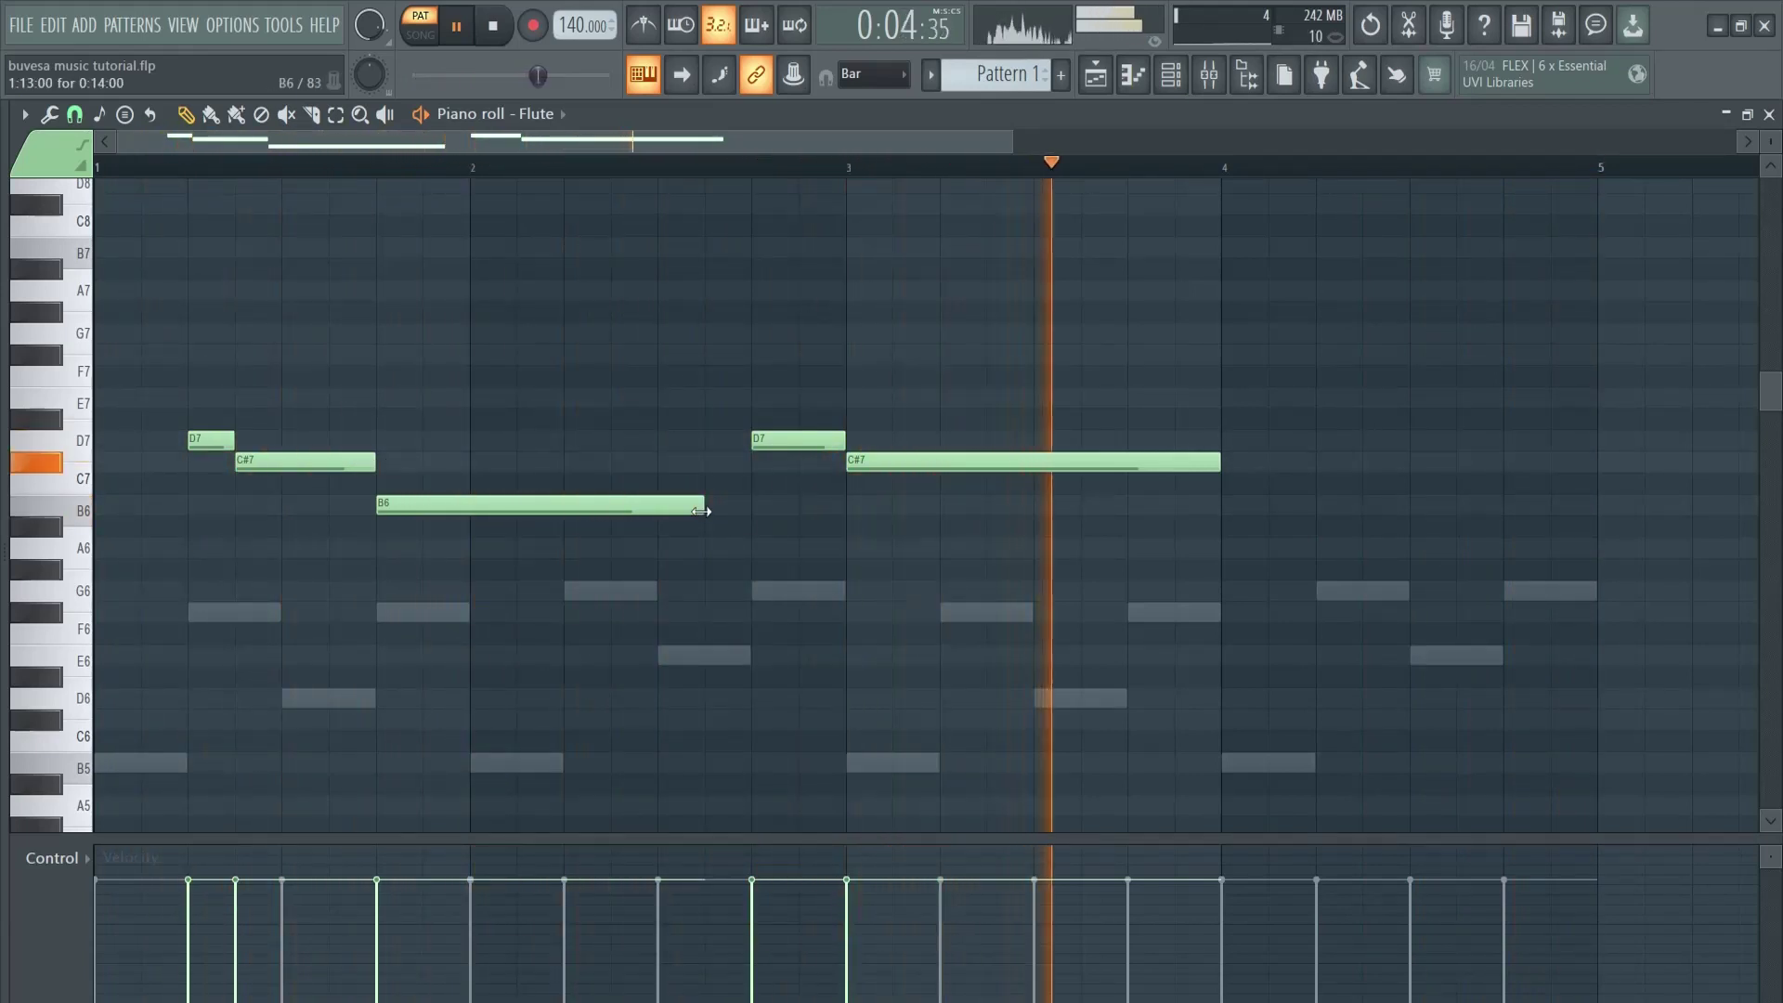
# Add a two-beat B6 at the start of bar 4 and shorten the first B6 to three beats.
pyautogui.click(1239, 505)
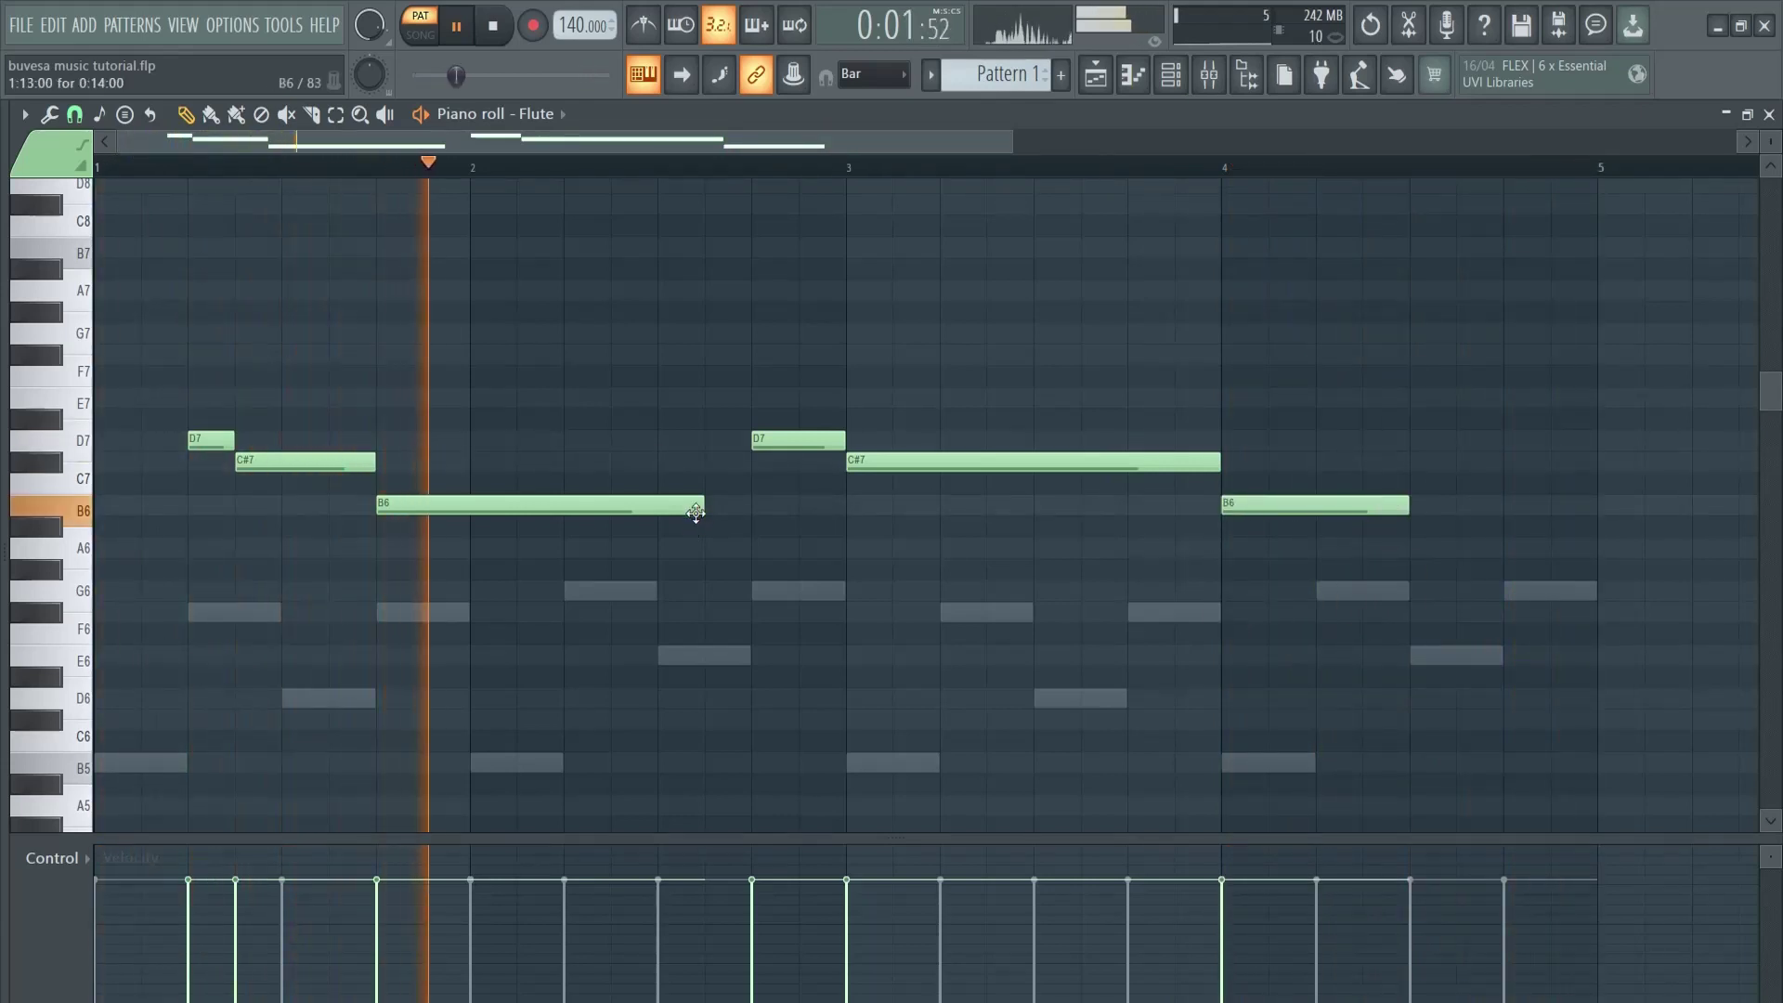
pyautogui.moveTo(703, 505); pyautogui.dragTo(660, 507)
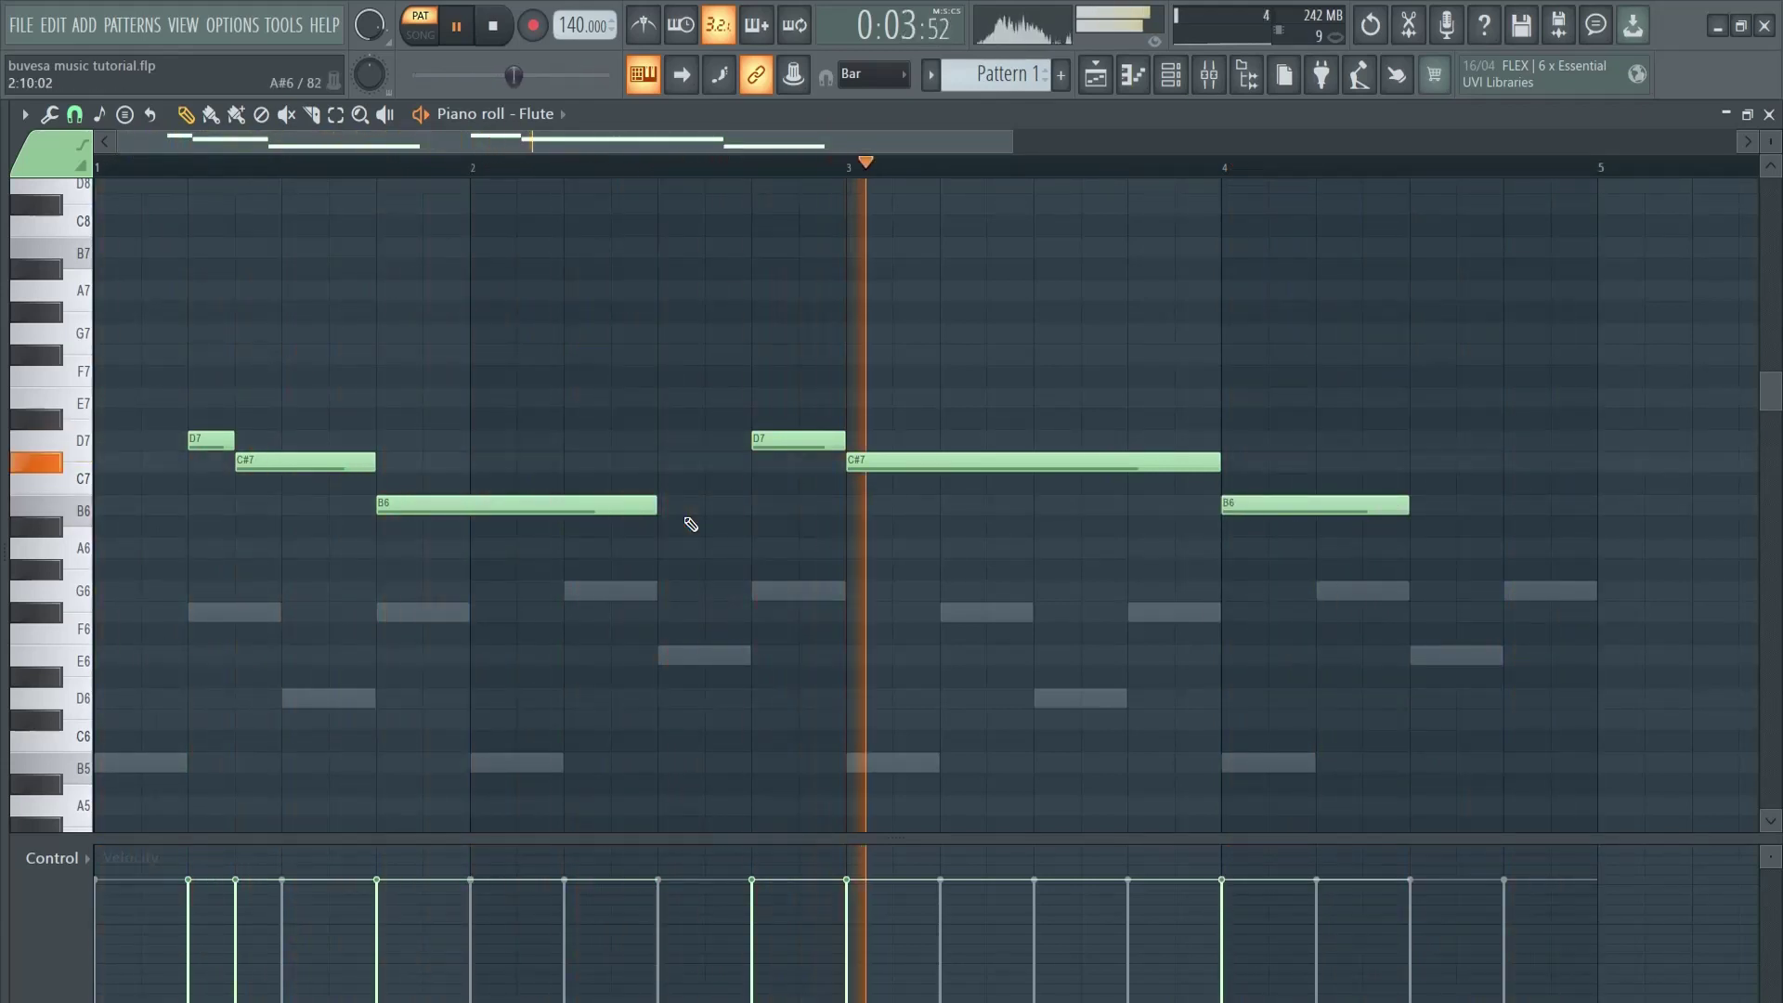
# Move the last three flute notes, D7, C#7 and B6, two beats later so they finish at the end of bar 4.
pyautogui.moveTo(788, 367); pyautogui.dragTo(1354, 506)
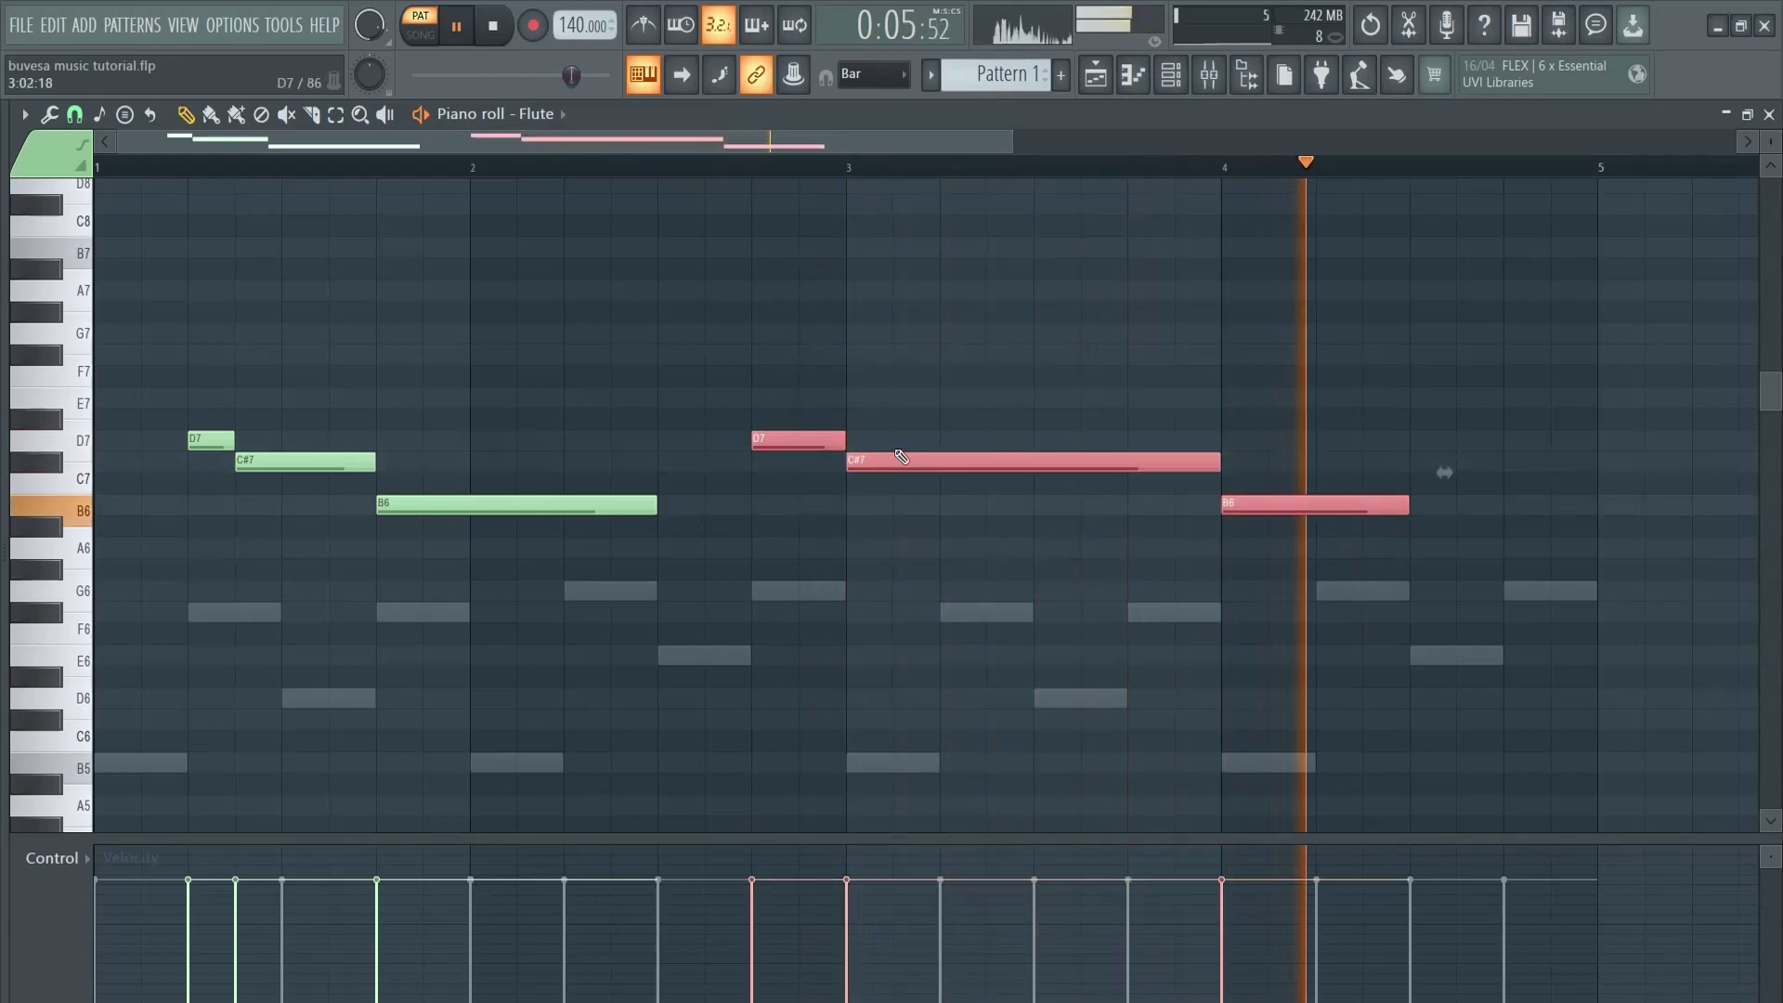
pyautogui.moveTo(812, 444); pyautogui.dragTo(1000, 444)
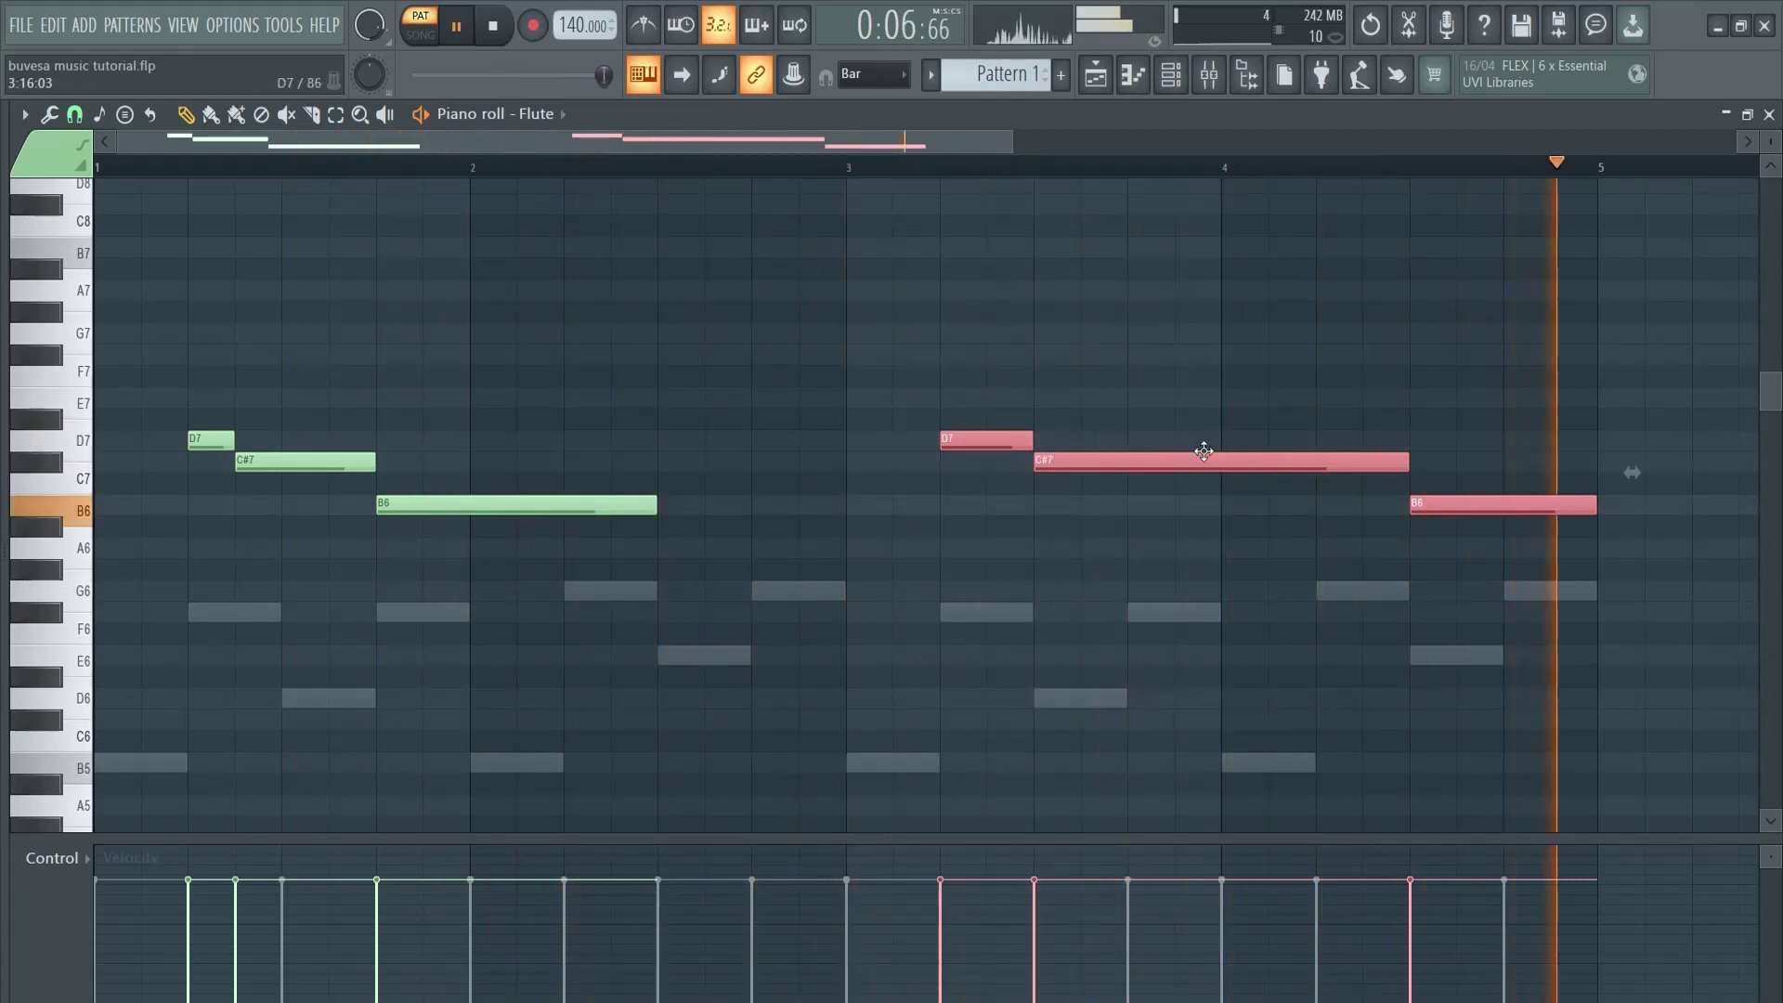
# Lower the Flute channel's volume to about 66% in the channel rack, close the rack, and stop playback.
pyautogui.press('F6')
pyautogui.moveTo(298, 704); pyautogui.dragTo(303, 733)
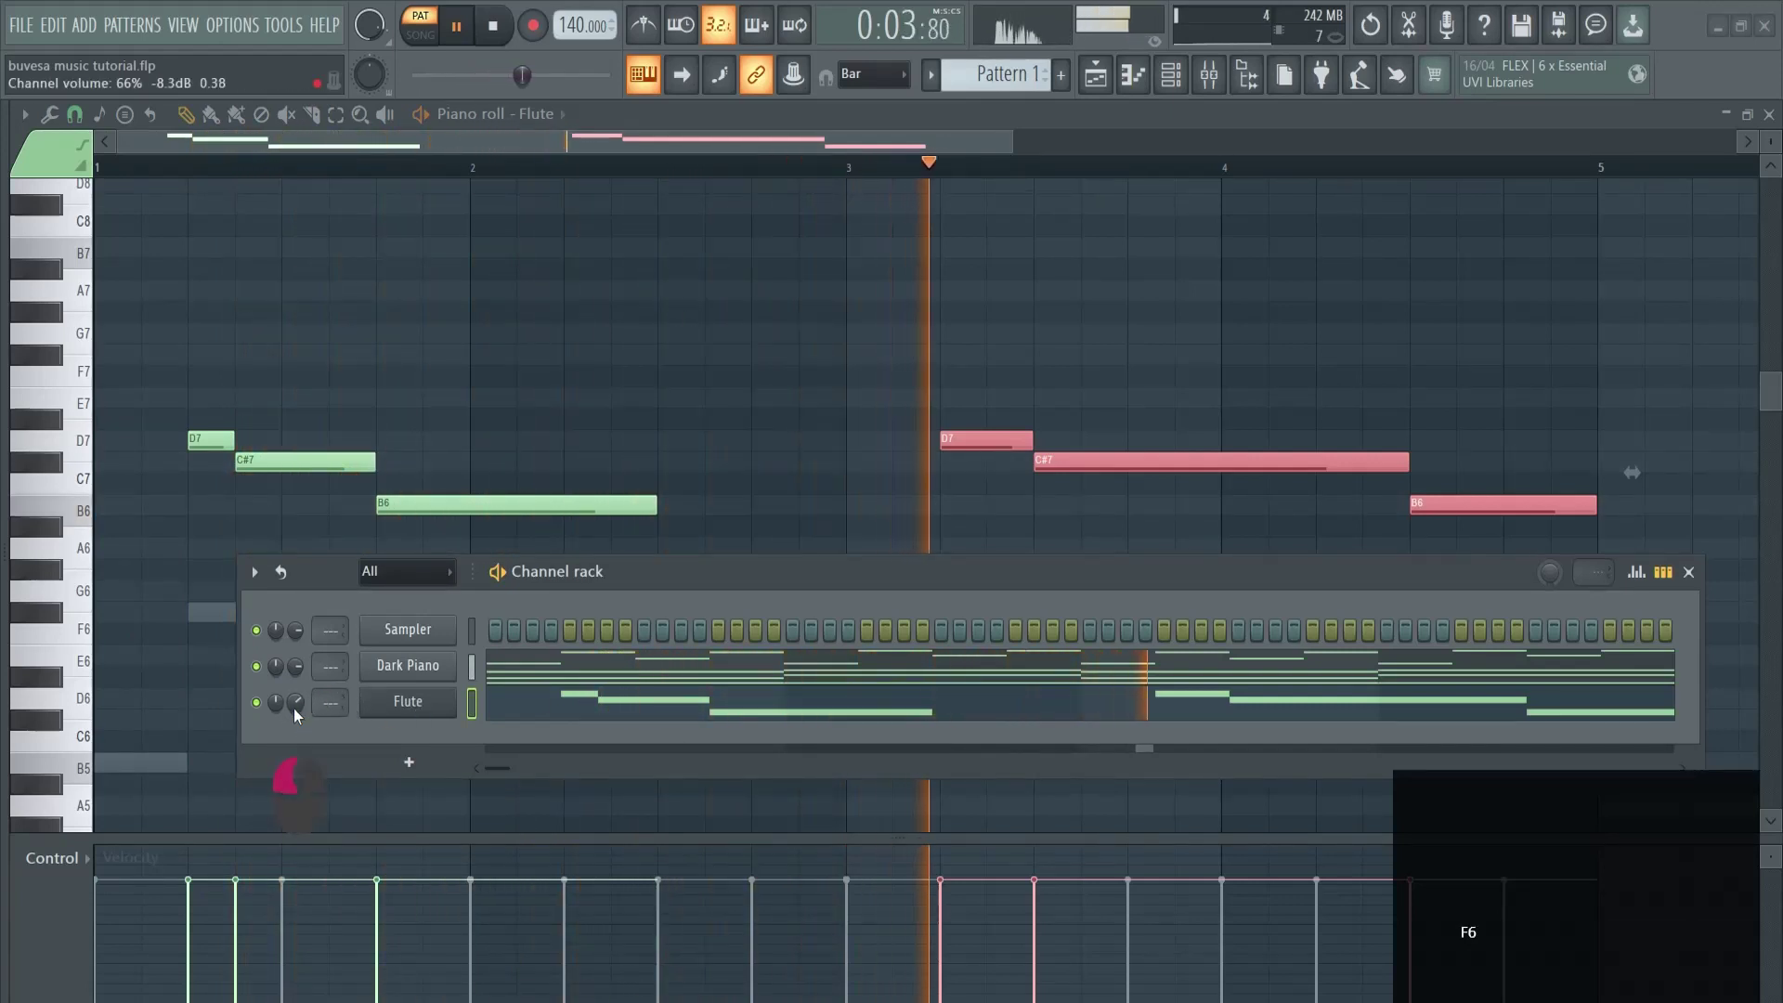
pyautogui.click(1688, 571)
pyautogui.press('space')
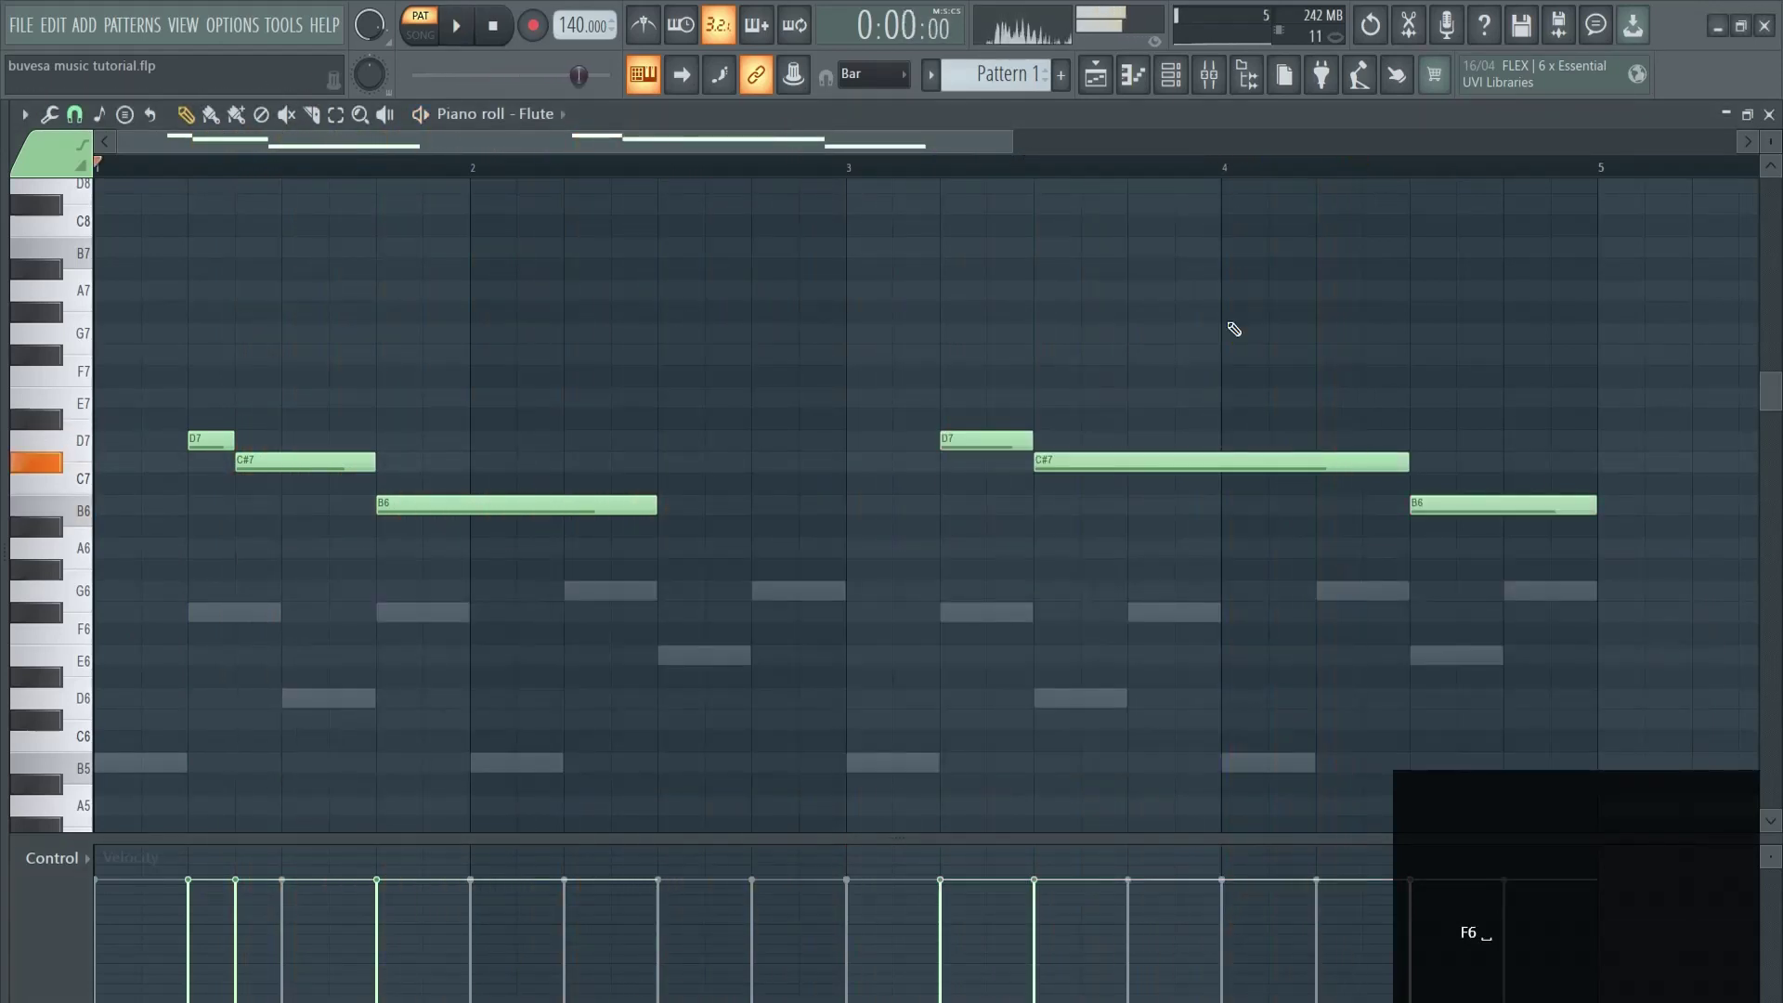
# Audition the flute melody one octave higher.
pyautogui.hotkey('ctrl', 'Up')
pyautogui.press('space')
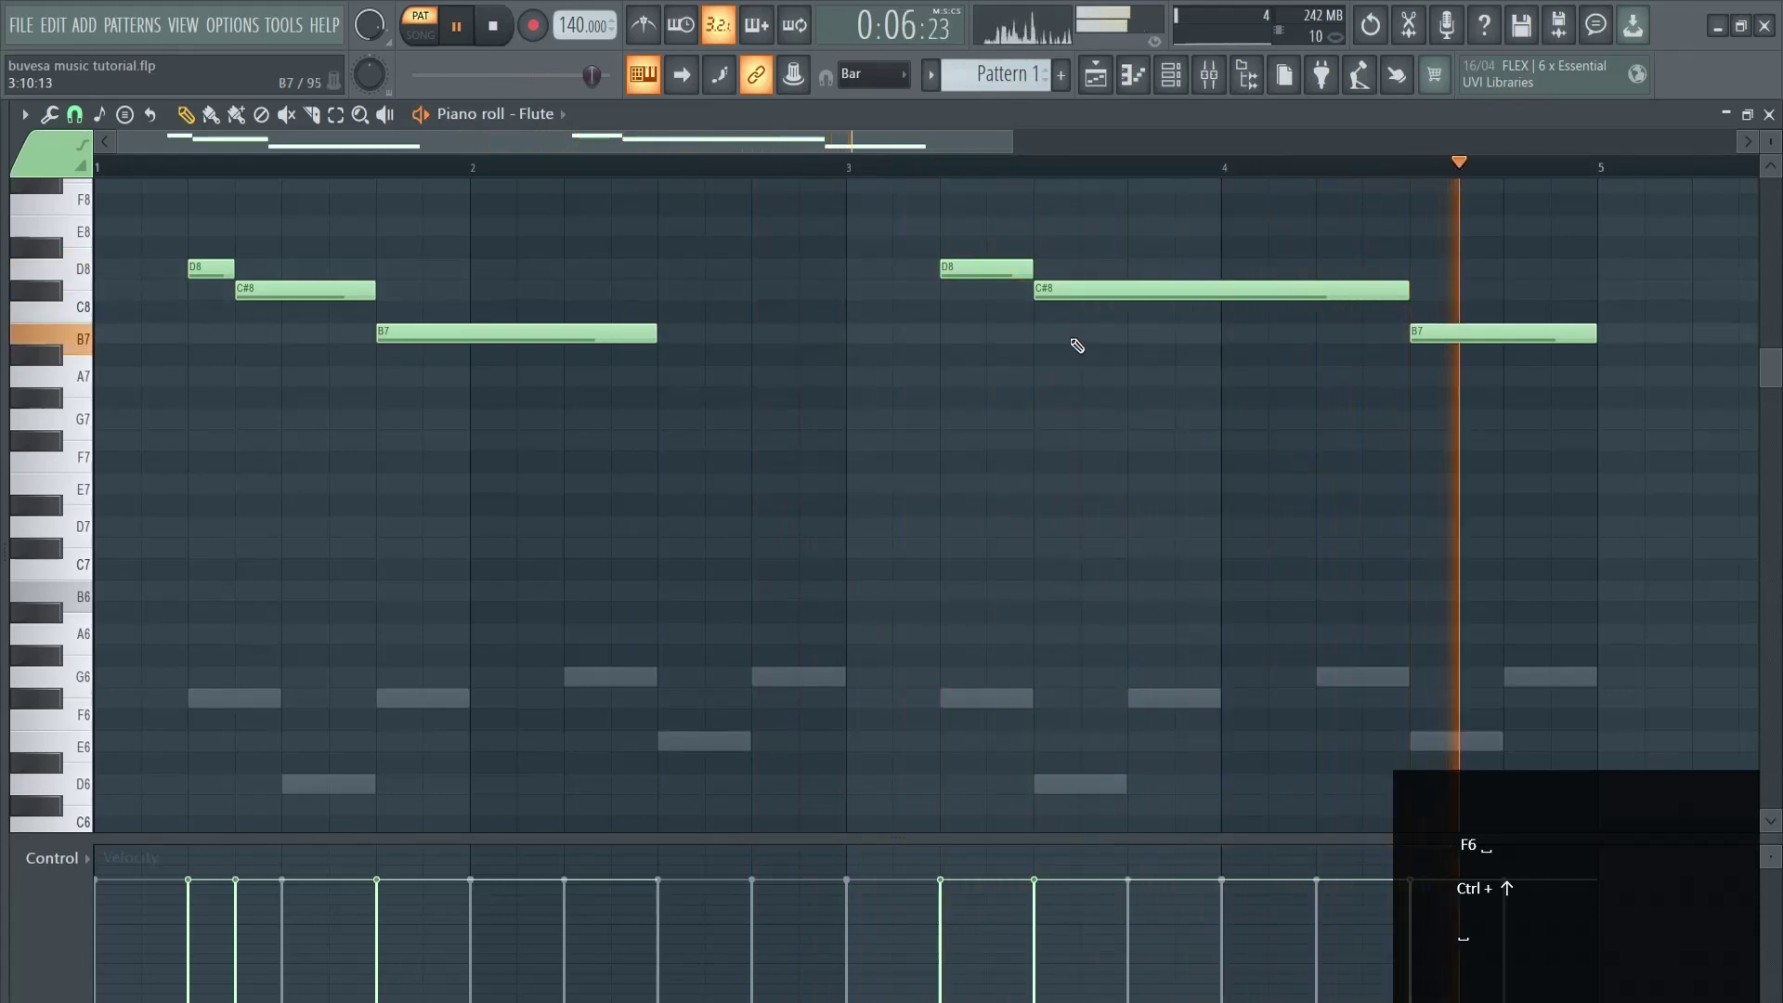
pyautogui.press('space')
# Audition the flute melody one octave below its original pitch and return it to the original octave.
pyautogui.hotkey('ctrl', 'Down')
pyautogui.hotkey('ctrl', 'Down')
pyautogui.hotkey('ctrl', 'Right')
pyautogui.press('space')
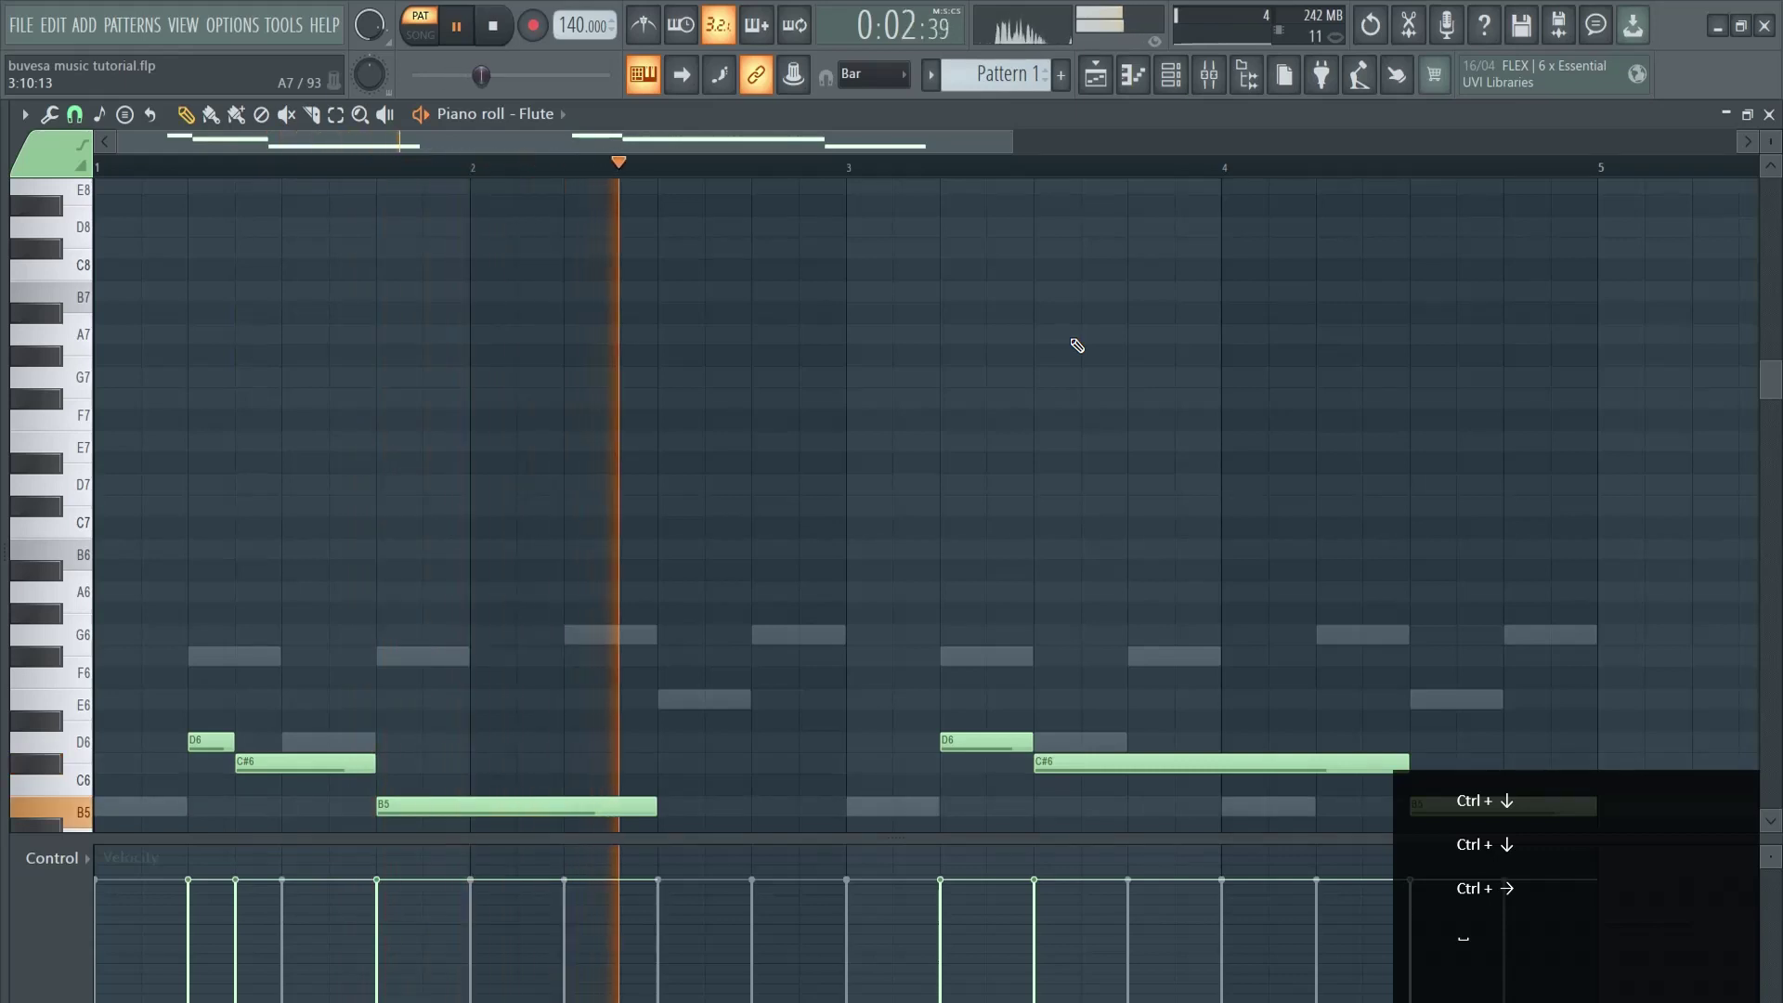
pyautogui.press('space')
pyautogui.hotkey('ctrl', 'Up')
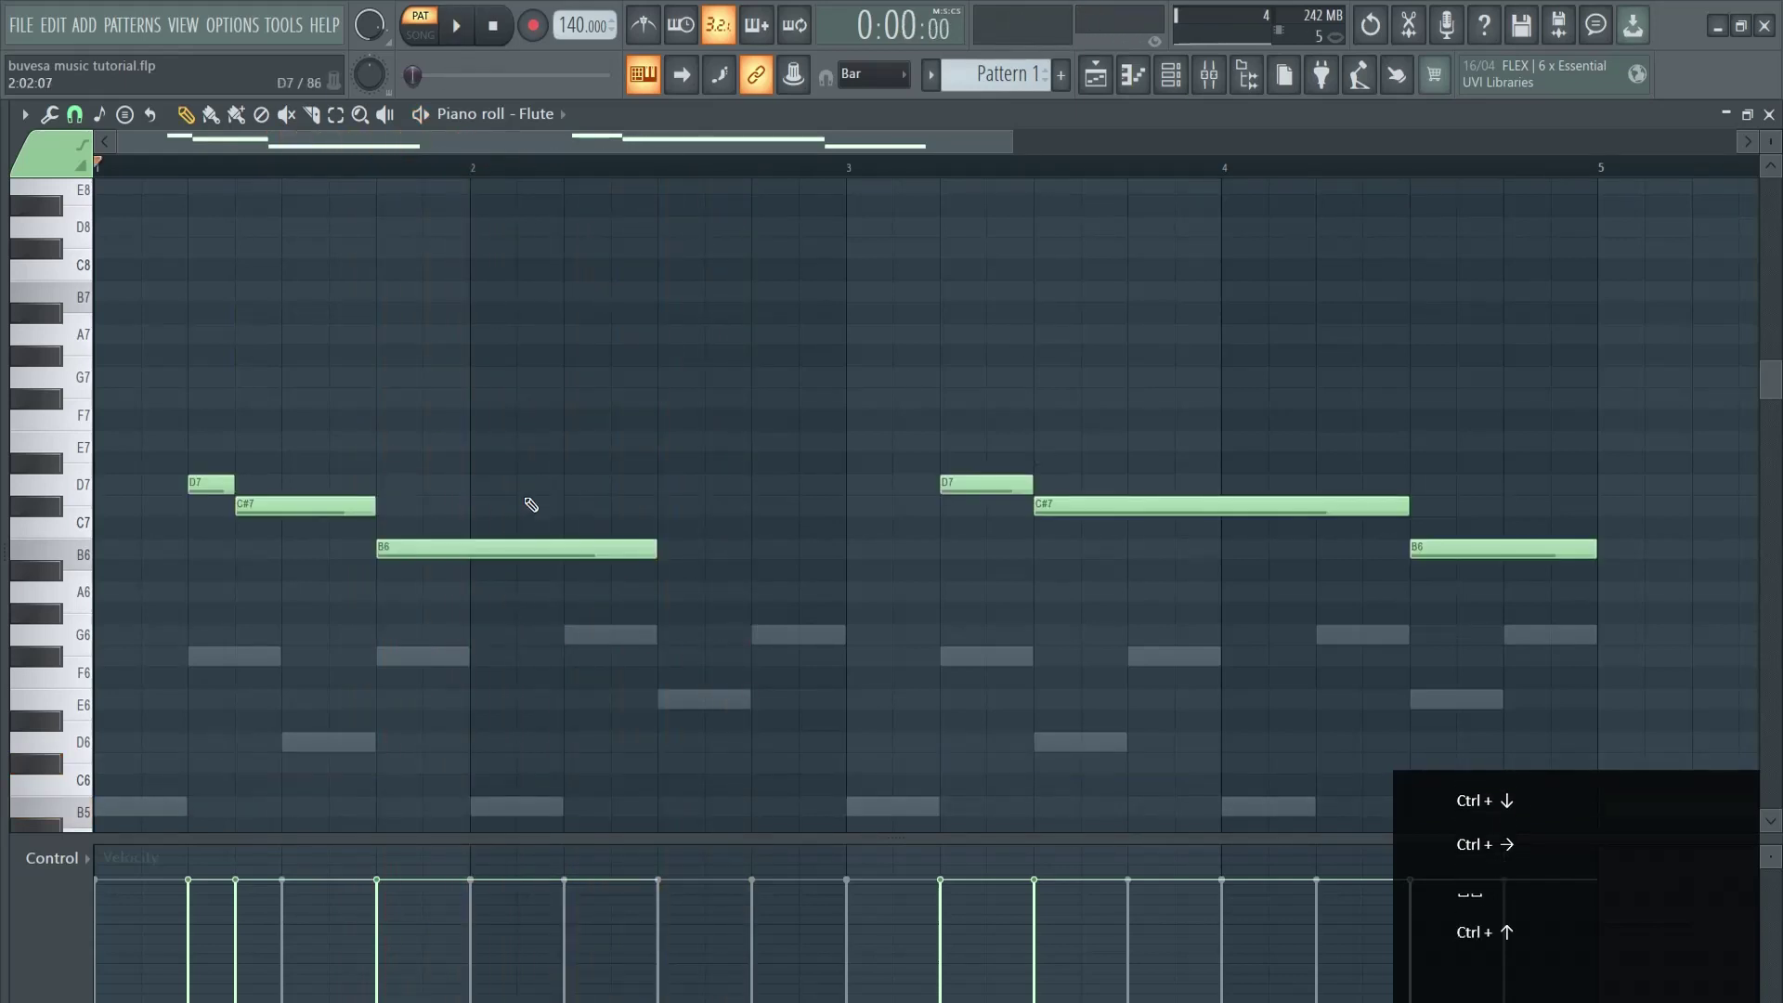
# Play the full pattern with the channel rack open and display the Dark Piano notes in the piano roll.
pyautogui.press('F6')
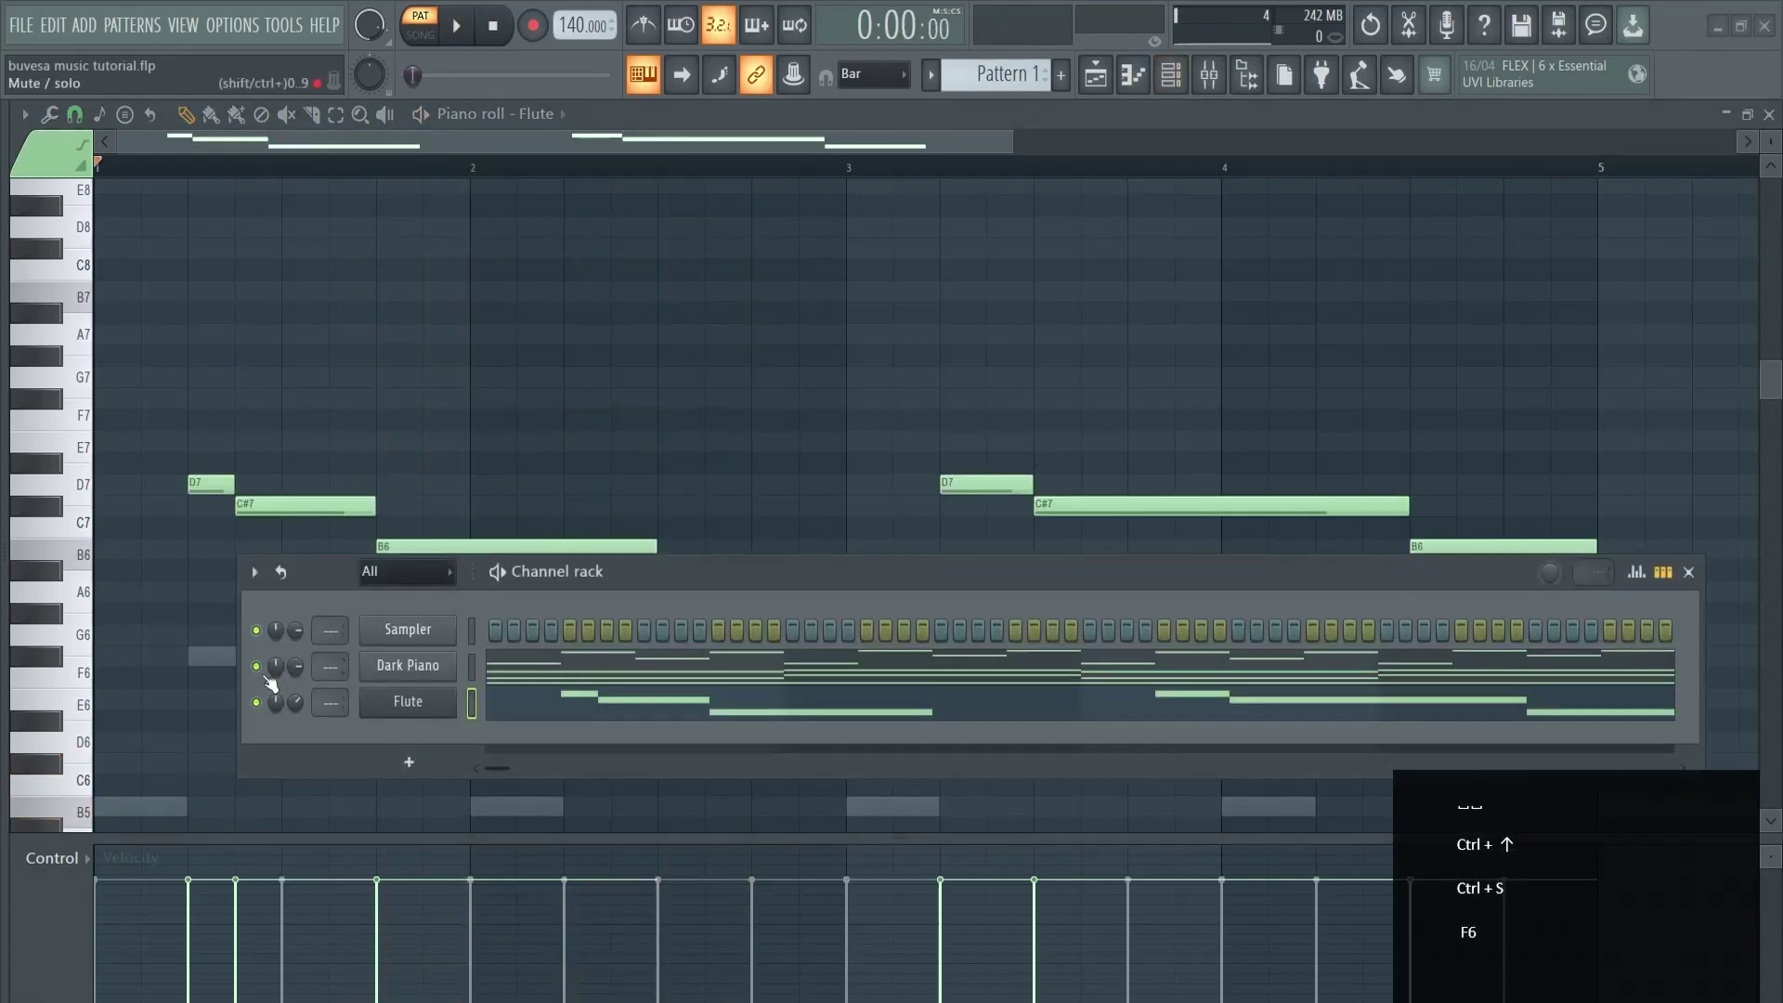
pyautogui.press('space')
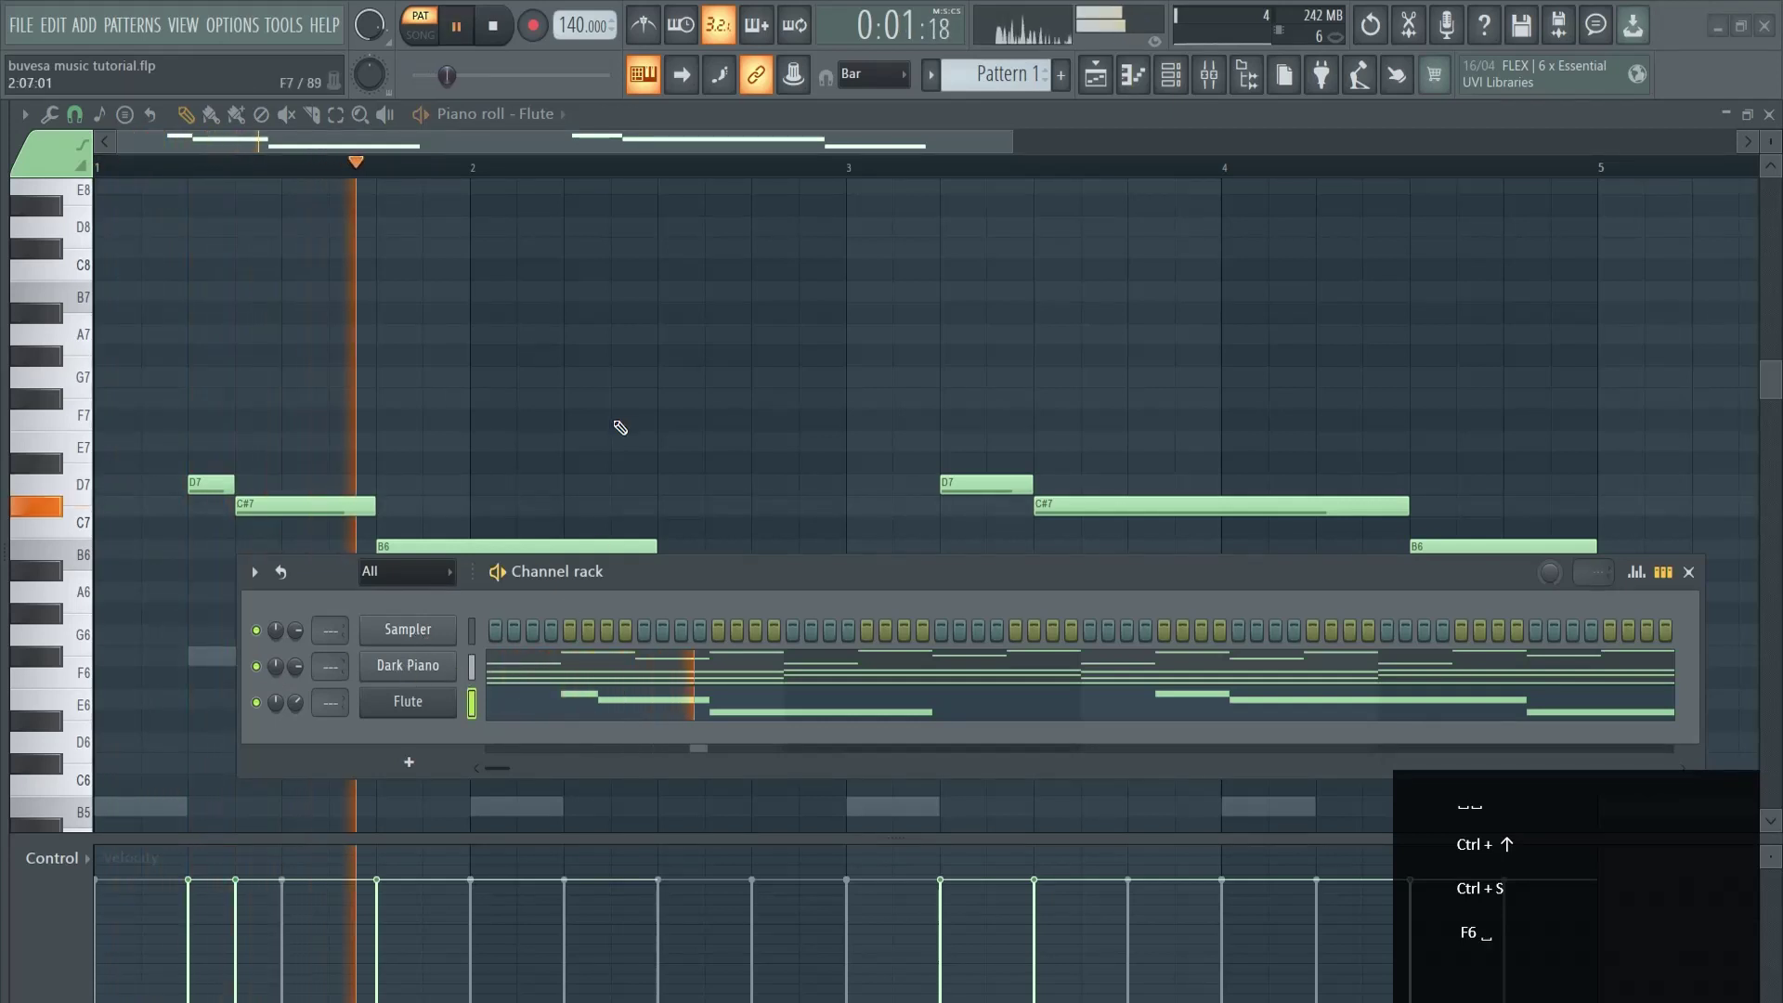
pyautogui.scroll(-2, 613, 437)
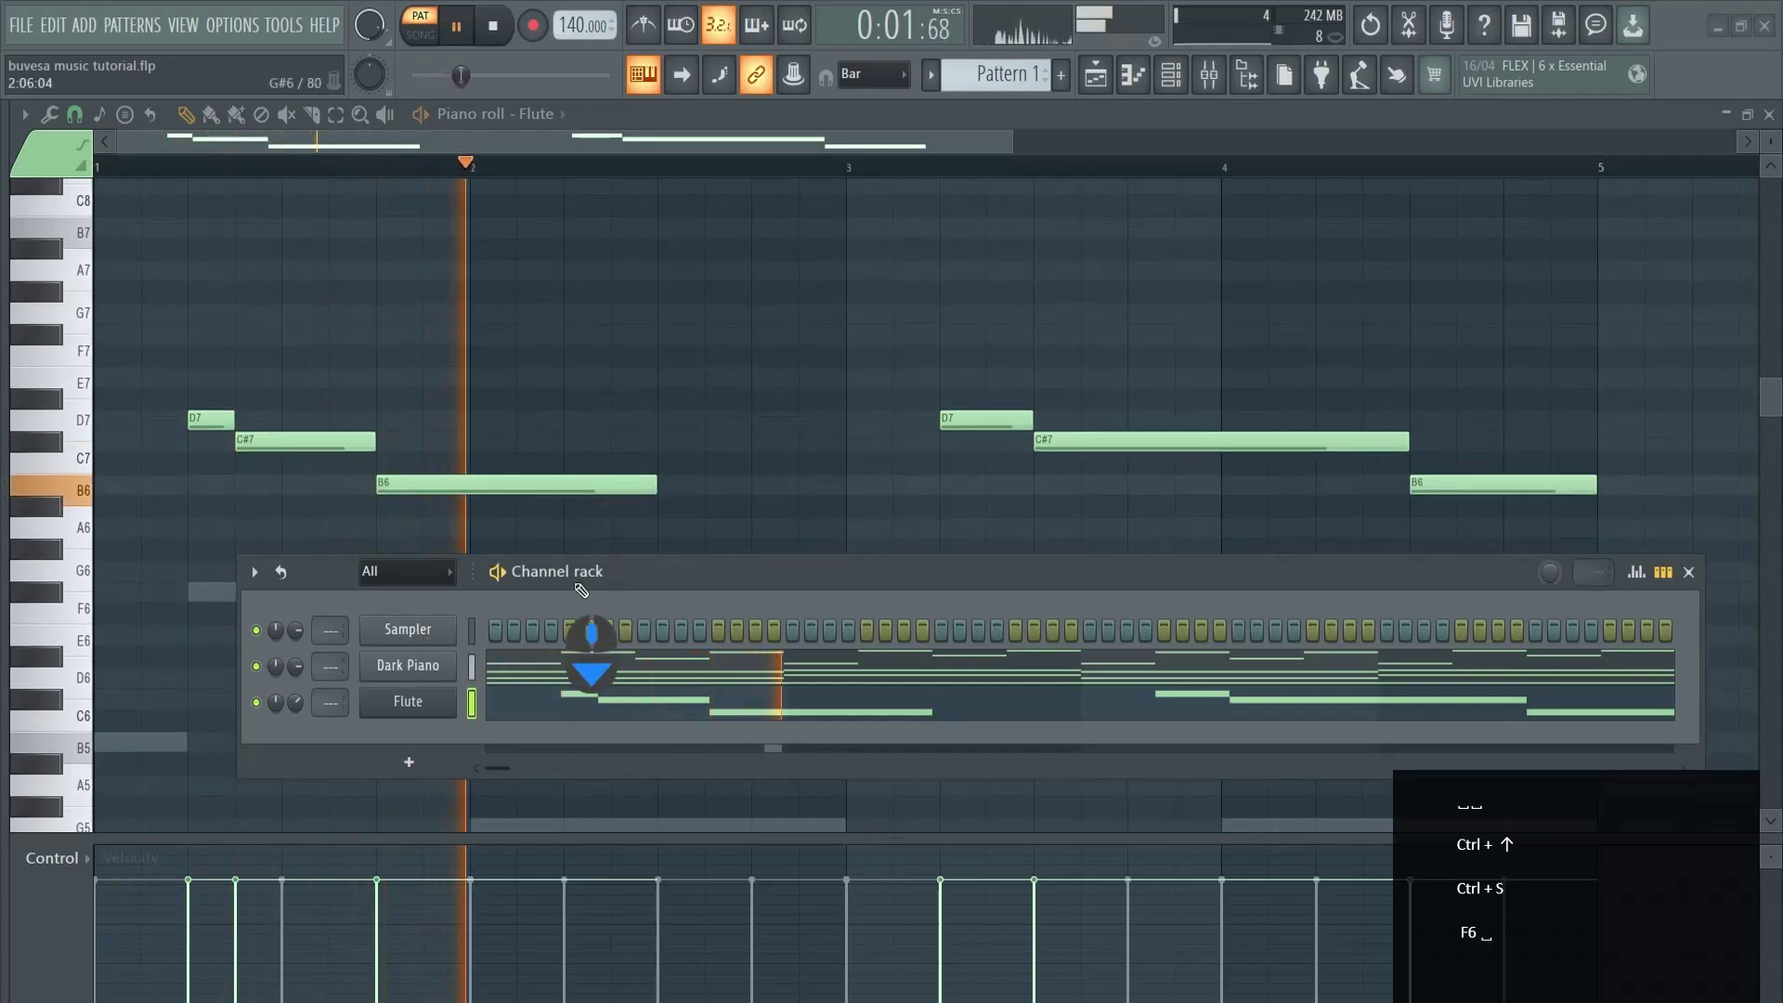
pyautogui.click(732, 679)
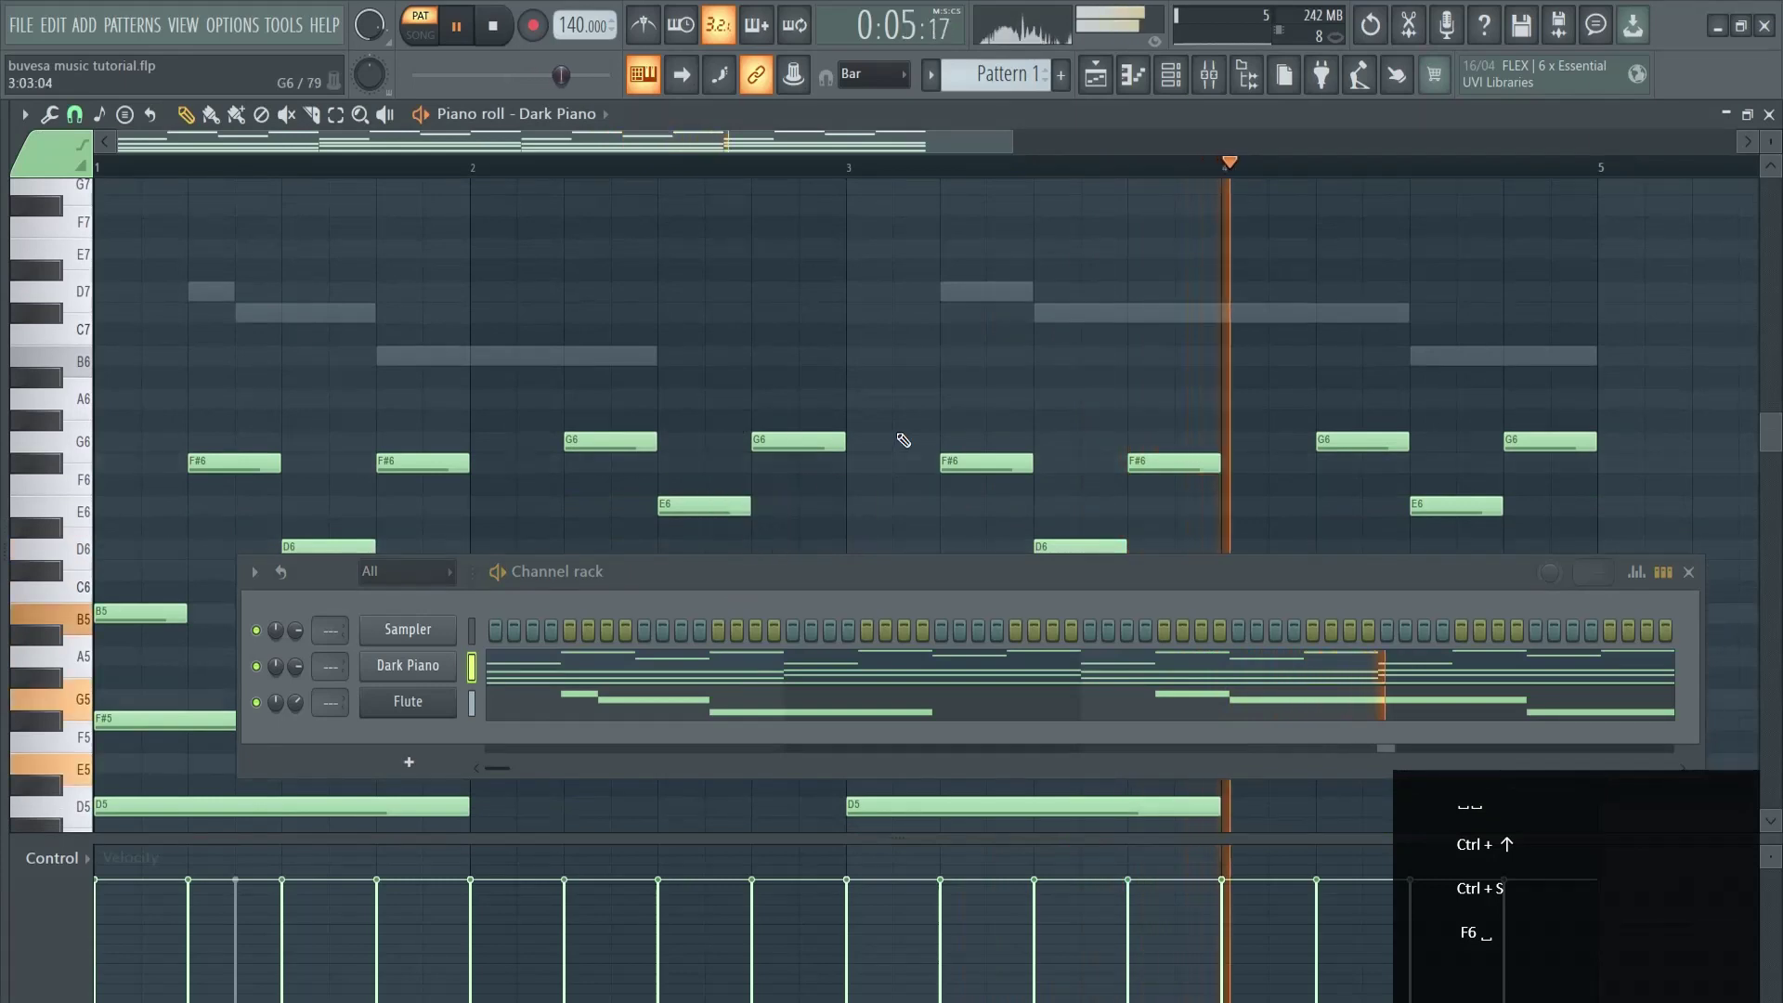
pyautogui.press('space')
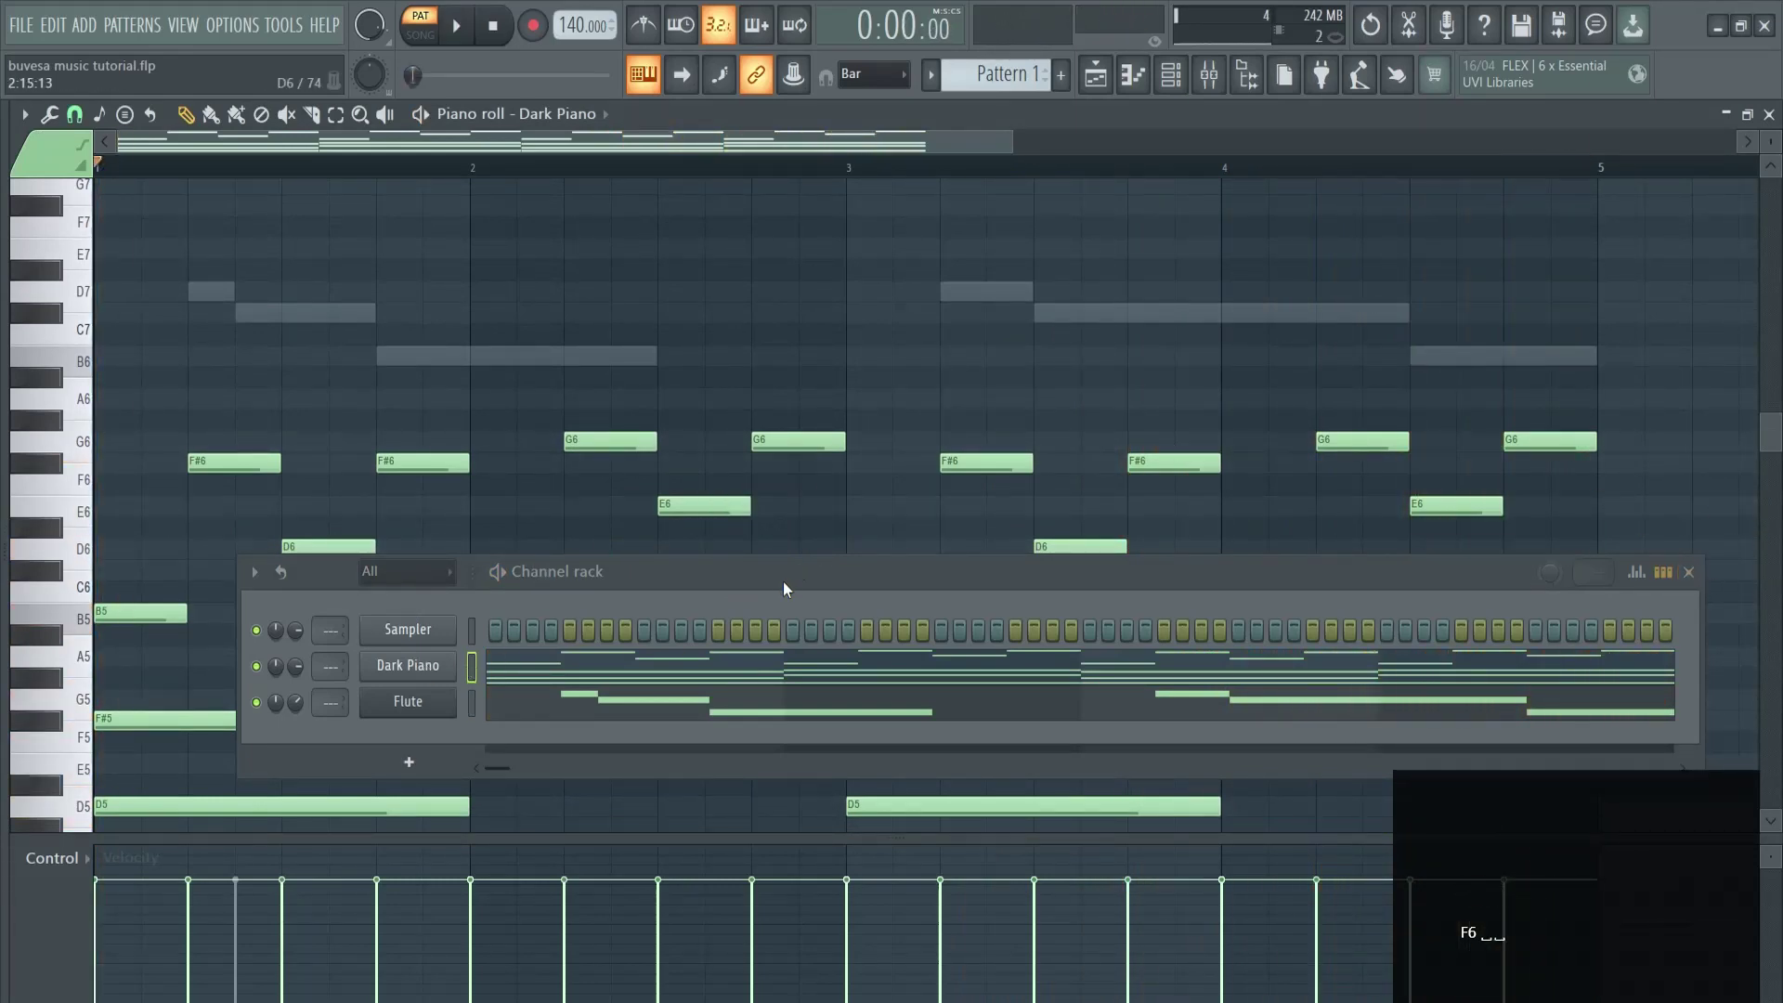
pyautogui.moveTo(783, 581); pyautogui.dragTo(799, 425)
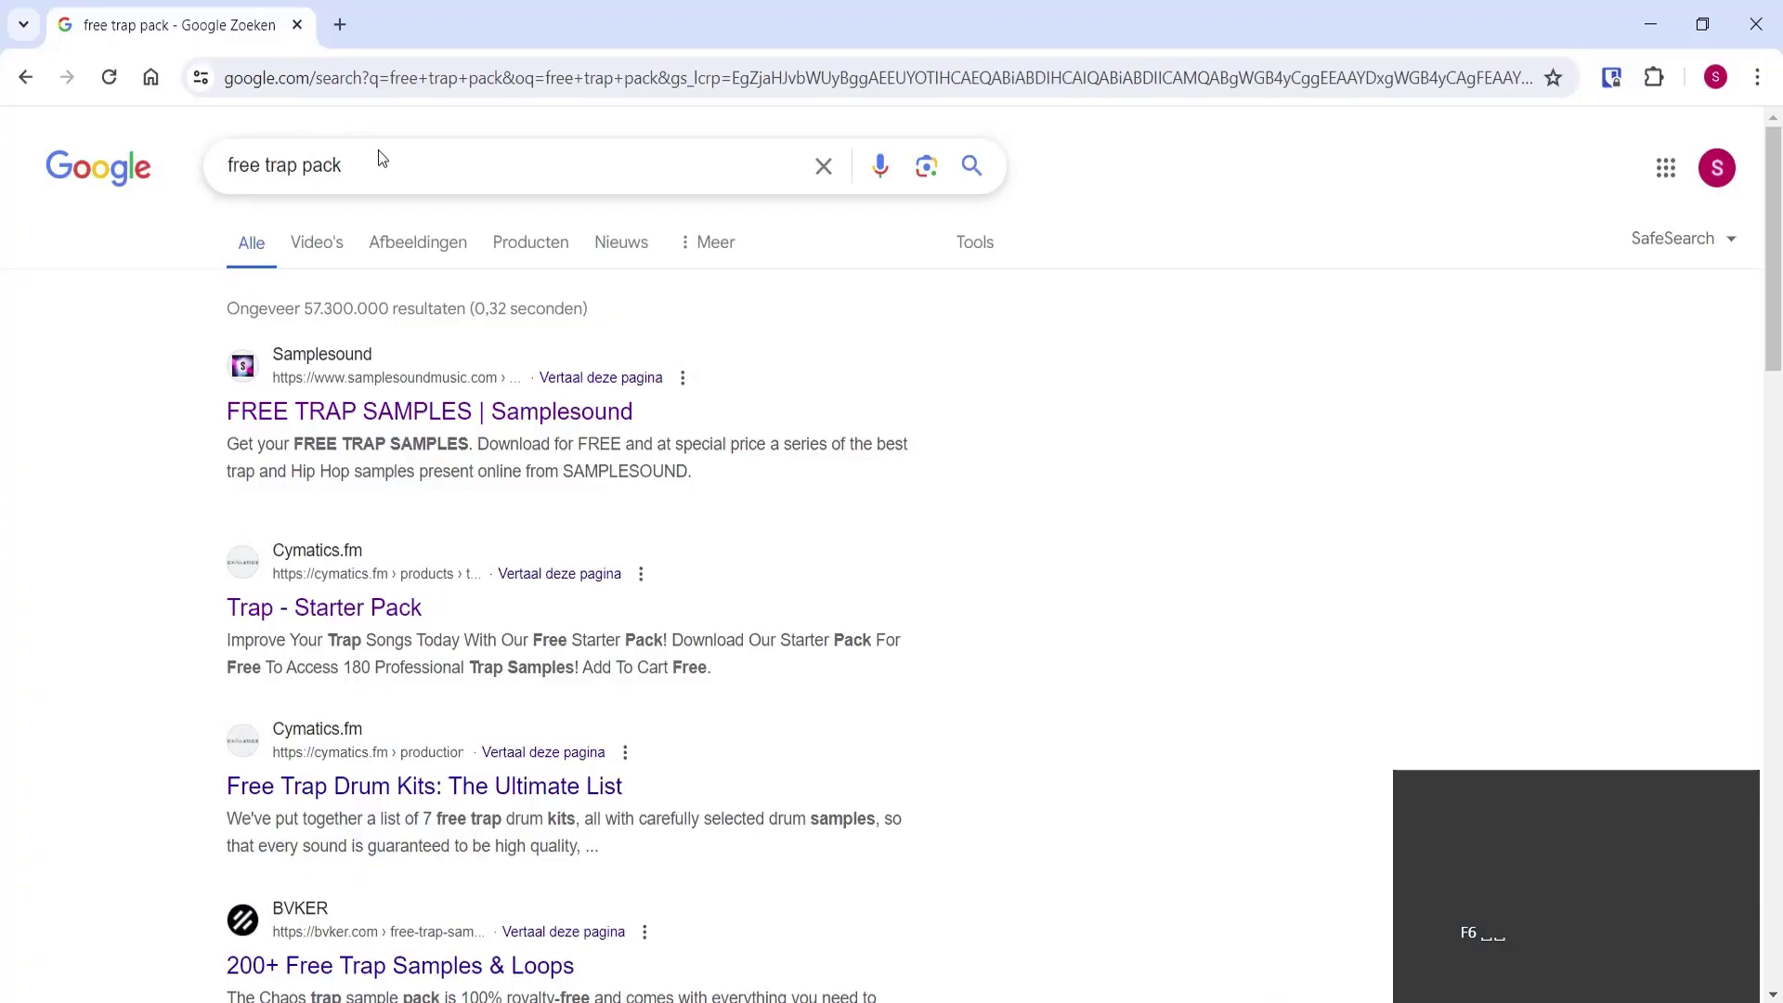
# In the web browser, open the Cymatics Trap - Starter Pack result and review the free pack's sample previews and download option.
pyautogui.click(338, 614)
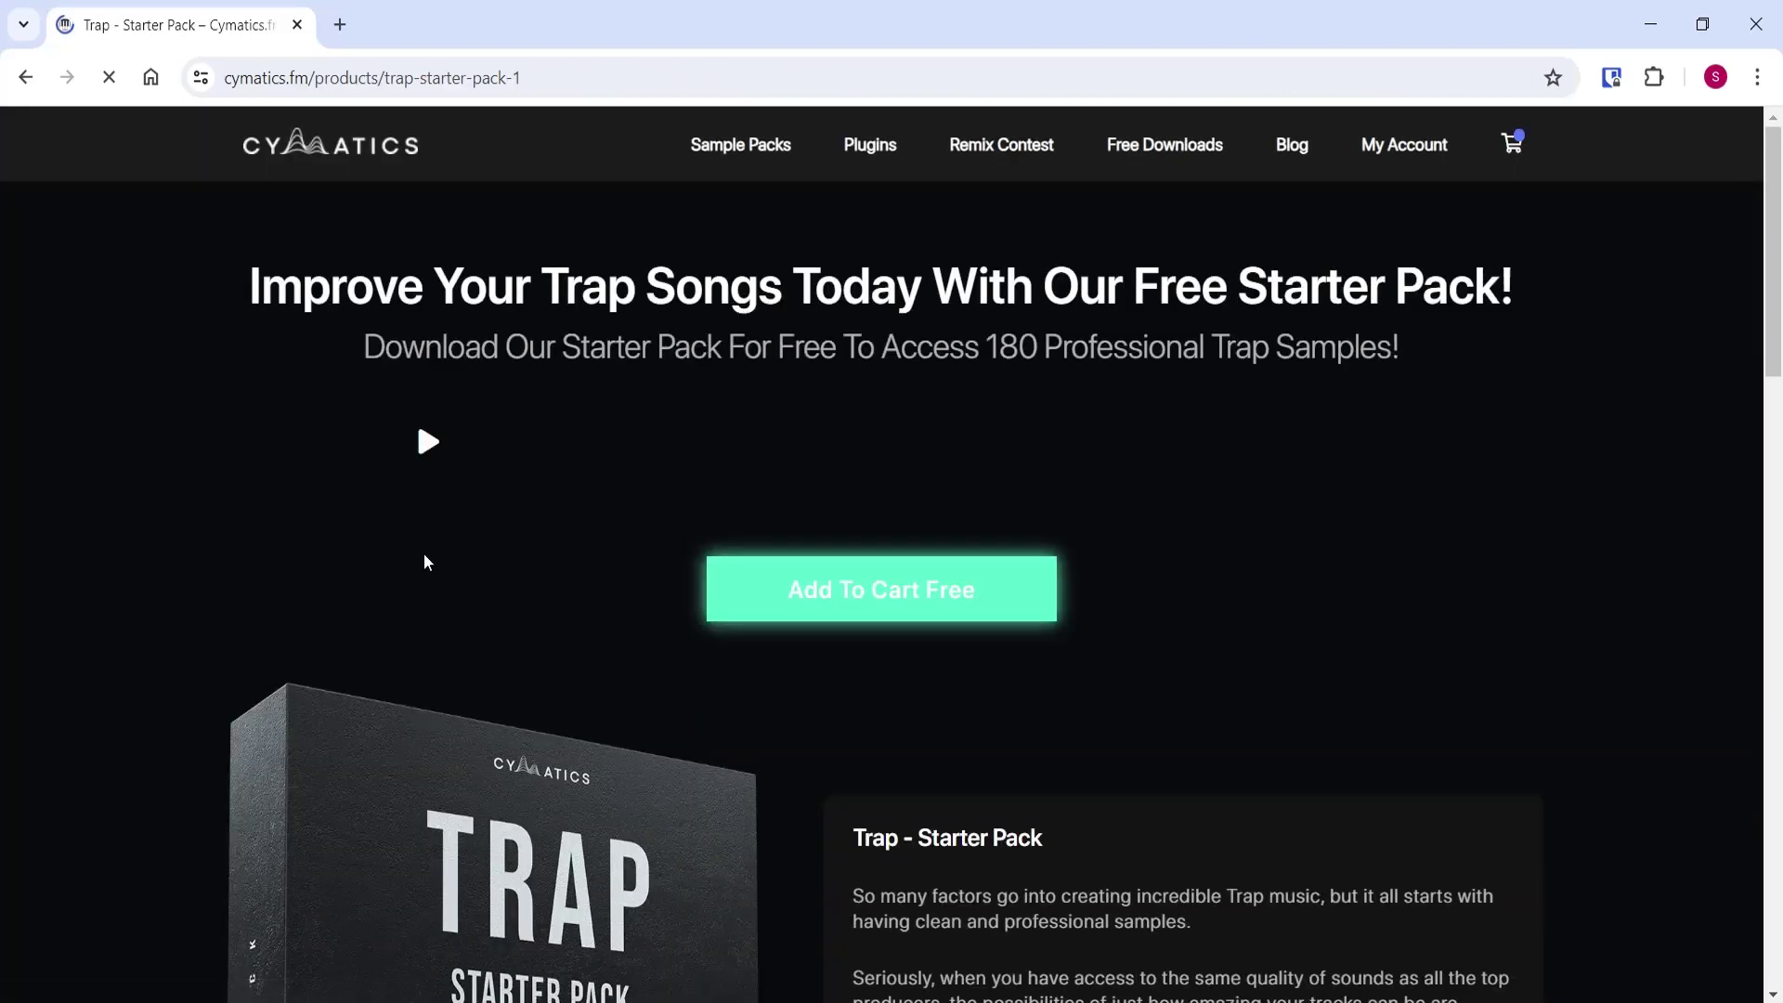
pyautogui.scroll(-4, 645, 513)
pyautogui.scroll(-10, 657, 520)
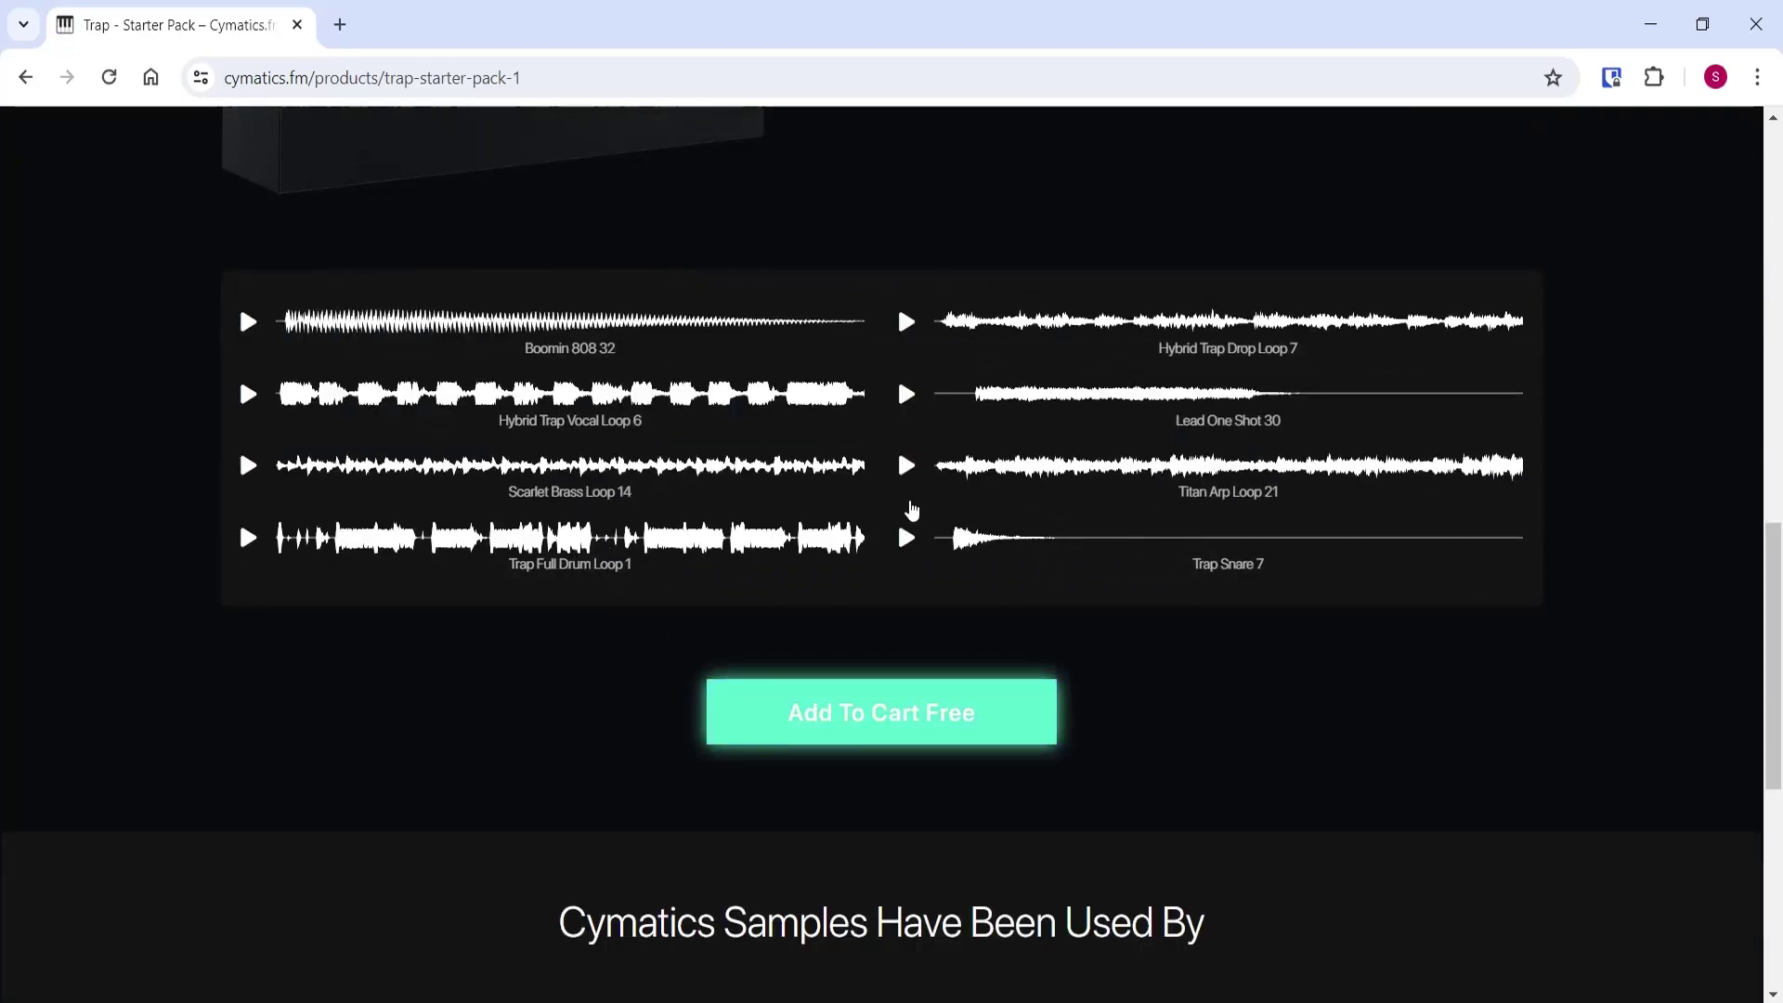
pyautogui.scroll(-3, 844, 518)
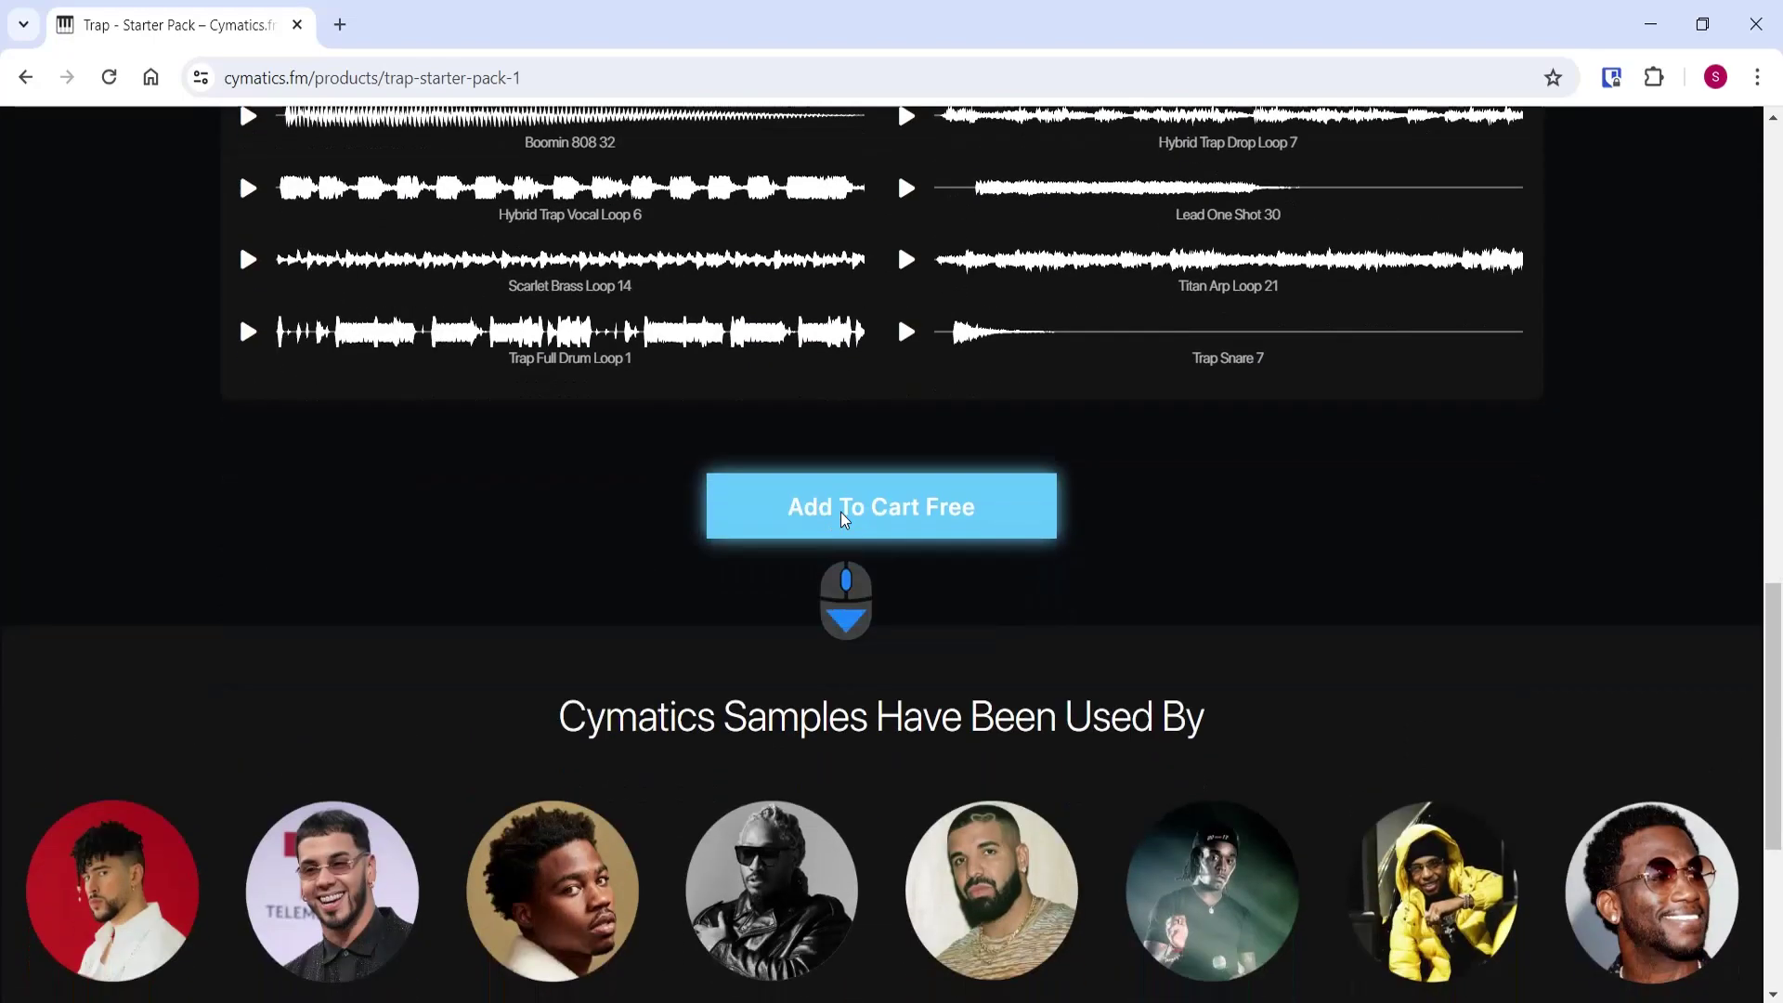
pyautogui.scroll(-4, 872, 595)
pyautogui.scroll(12, 818, 595)
pyautogui.hotkey('alt', 'Left')
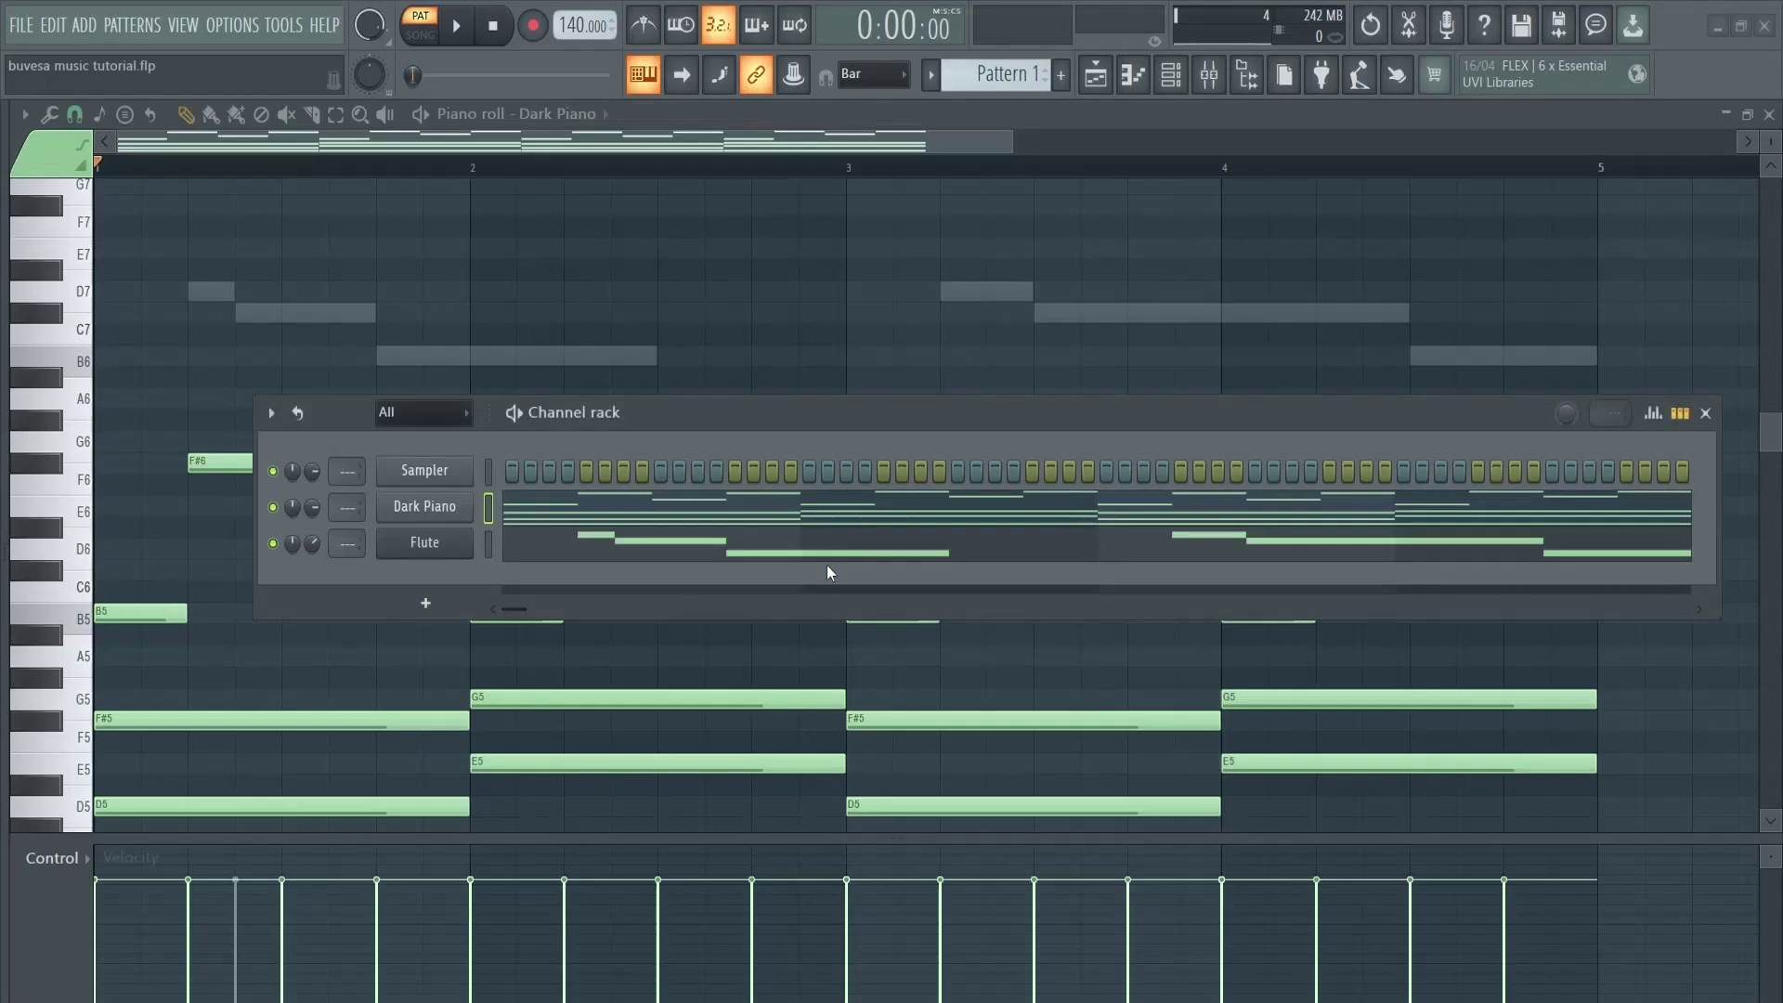
# Close the channel rack, switch to the playlist, and reveal the file browser with the favourite Cymatics samples.
pyautogui.press('F6')
pyautogui.press('F5')
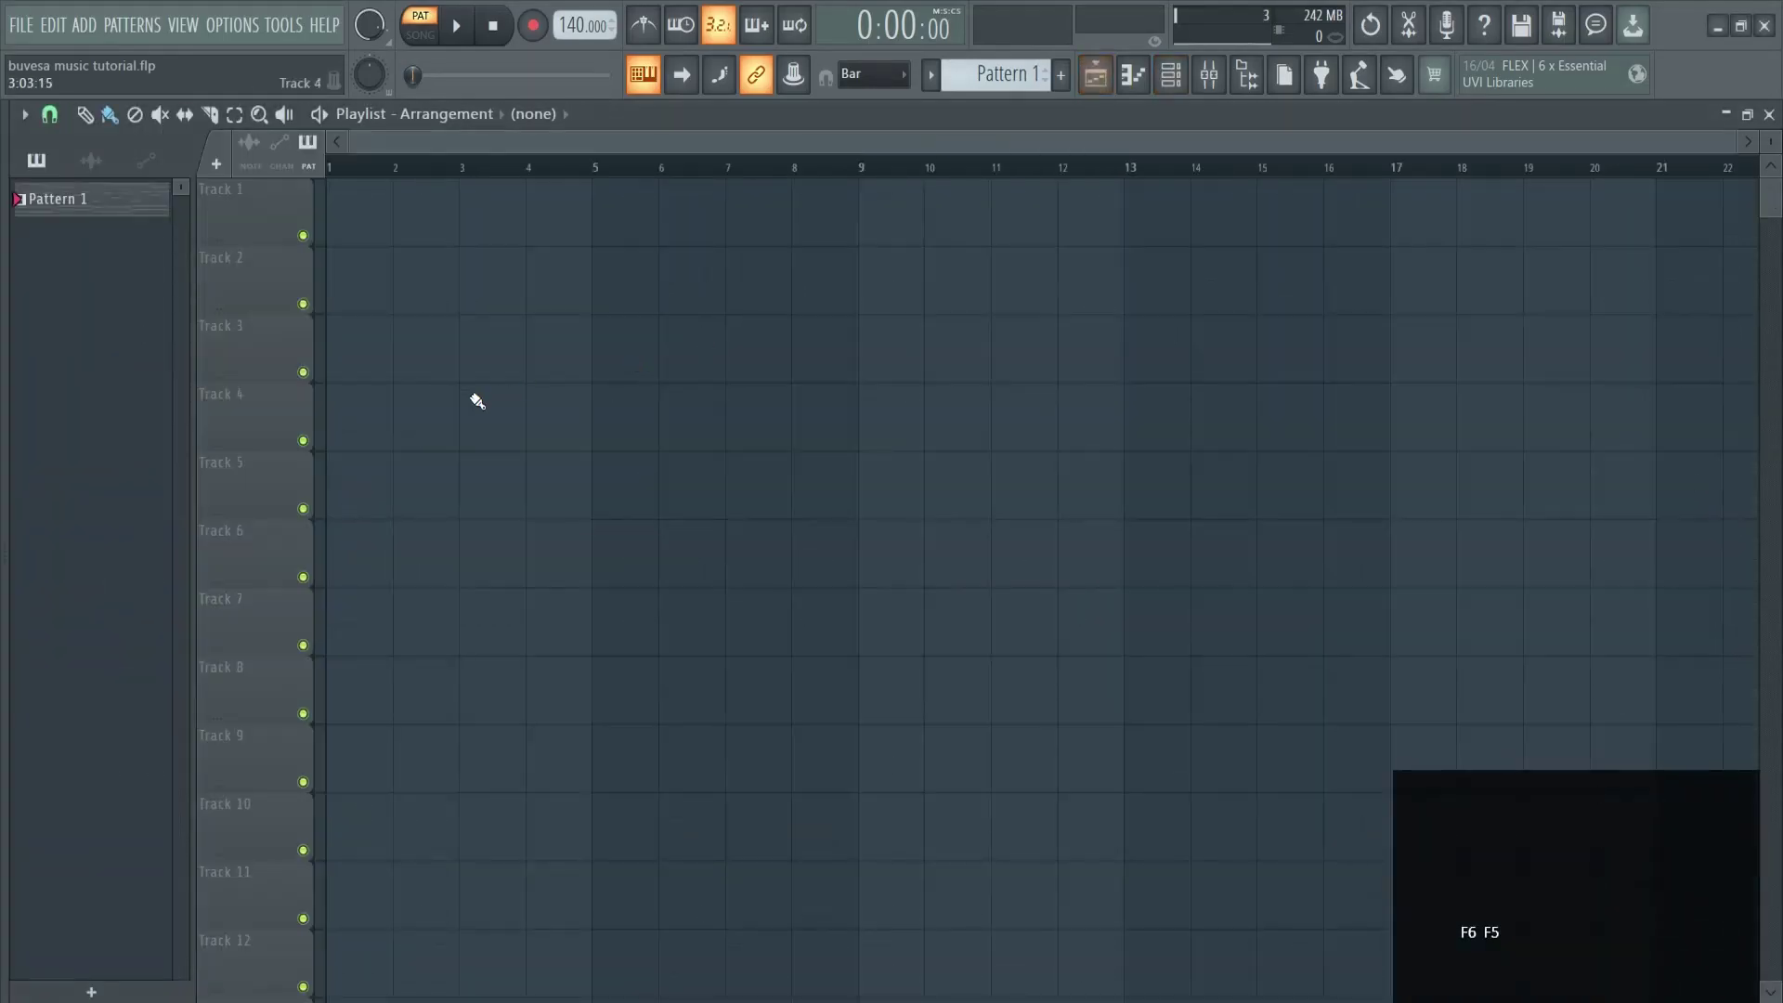
pyautogui.click(3, 466)
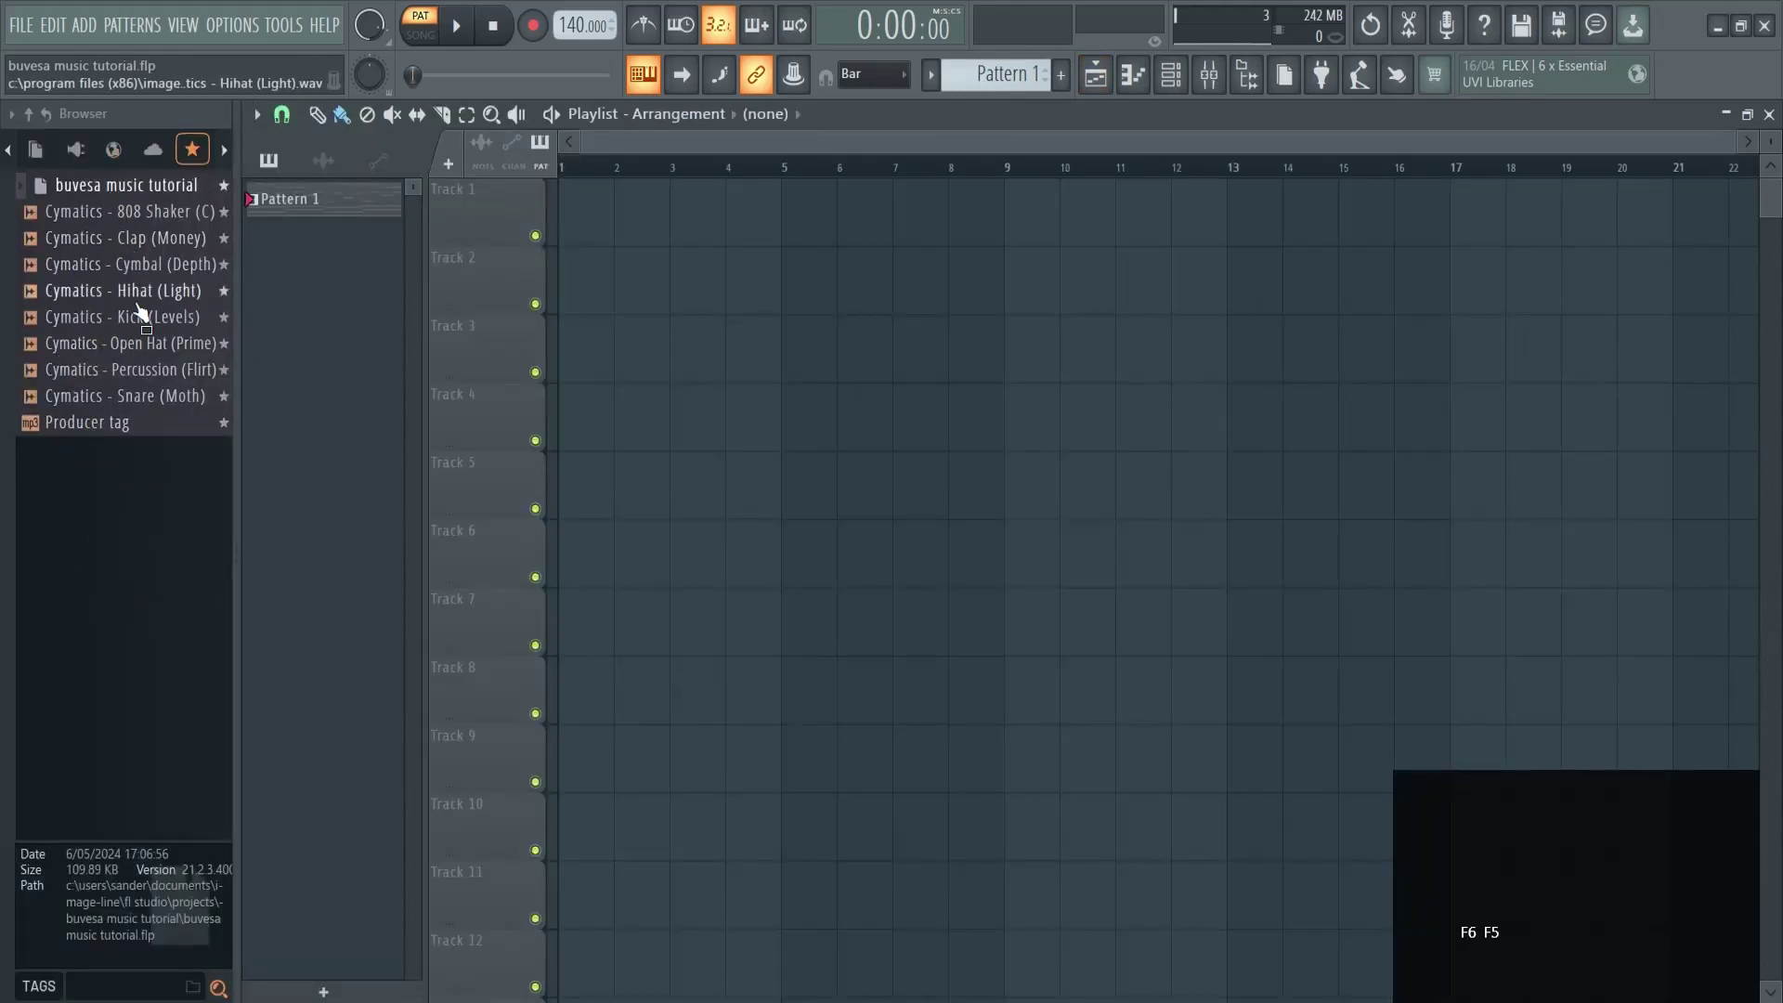
# Reopen the channel rack and add the Cymatics - Clap (Money) sample as a new channel below Flute.
pyautogui.press('F6')
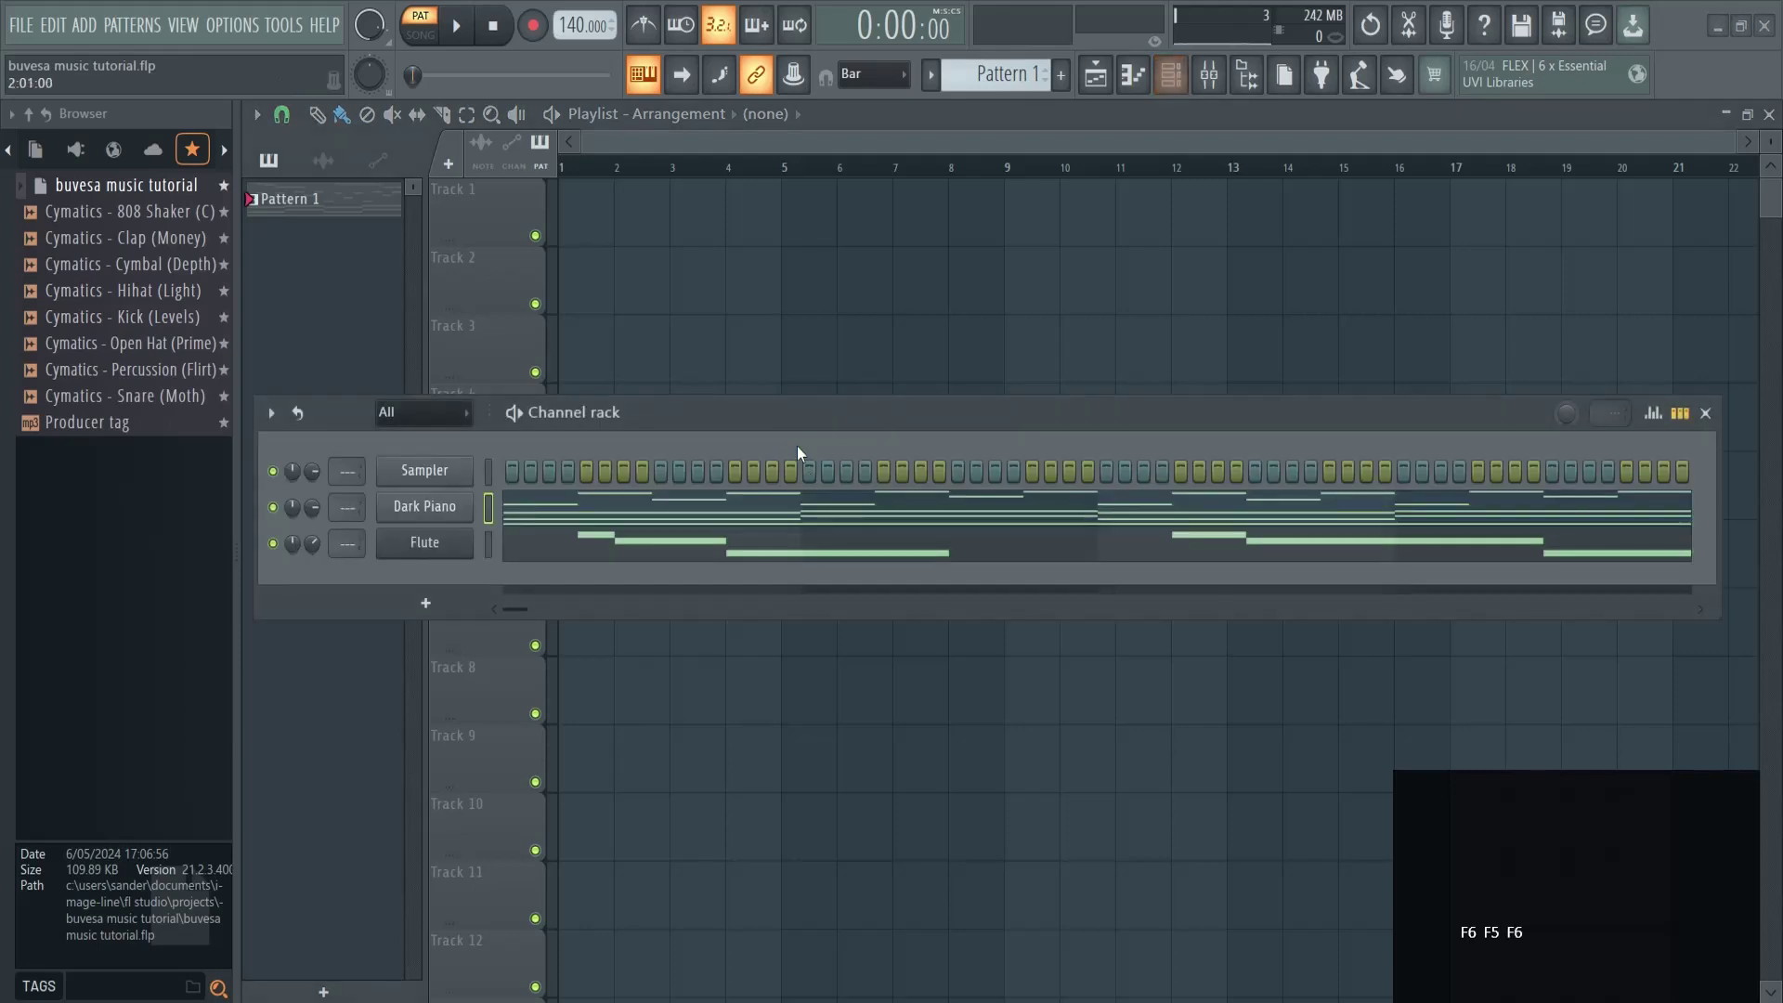
pyautogui.moveTo(796, 427); pyautogui.dragTo(866, 358)
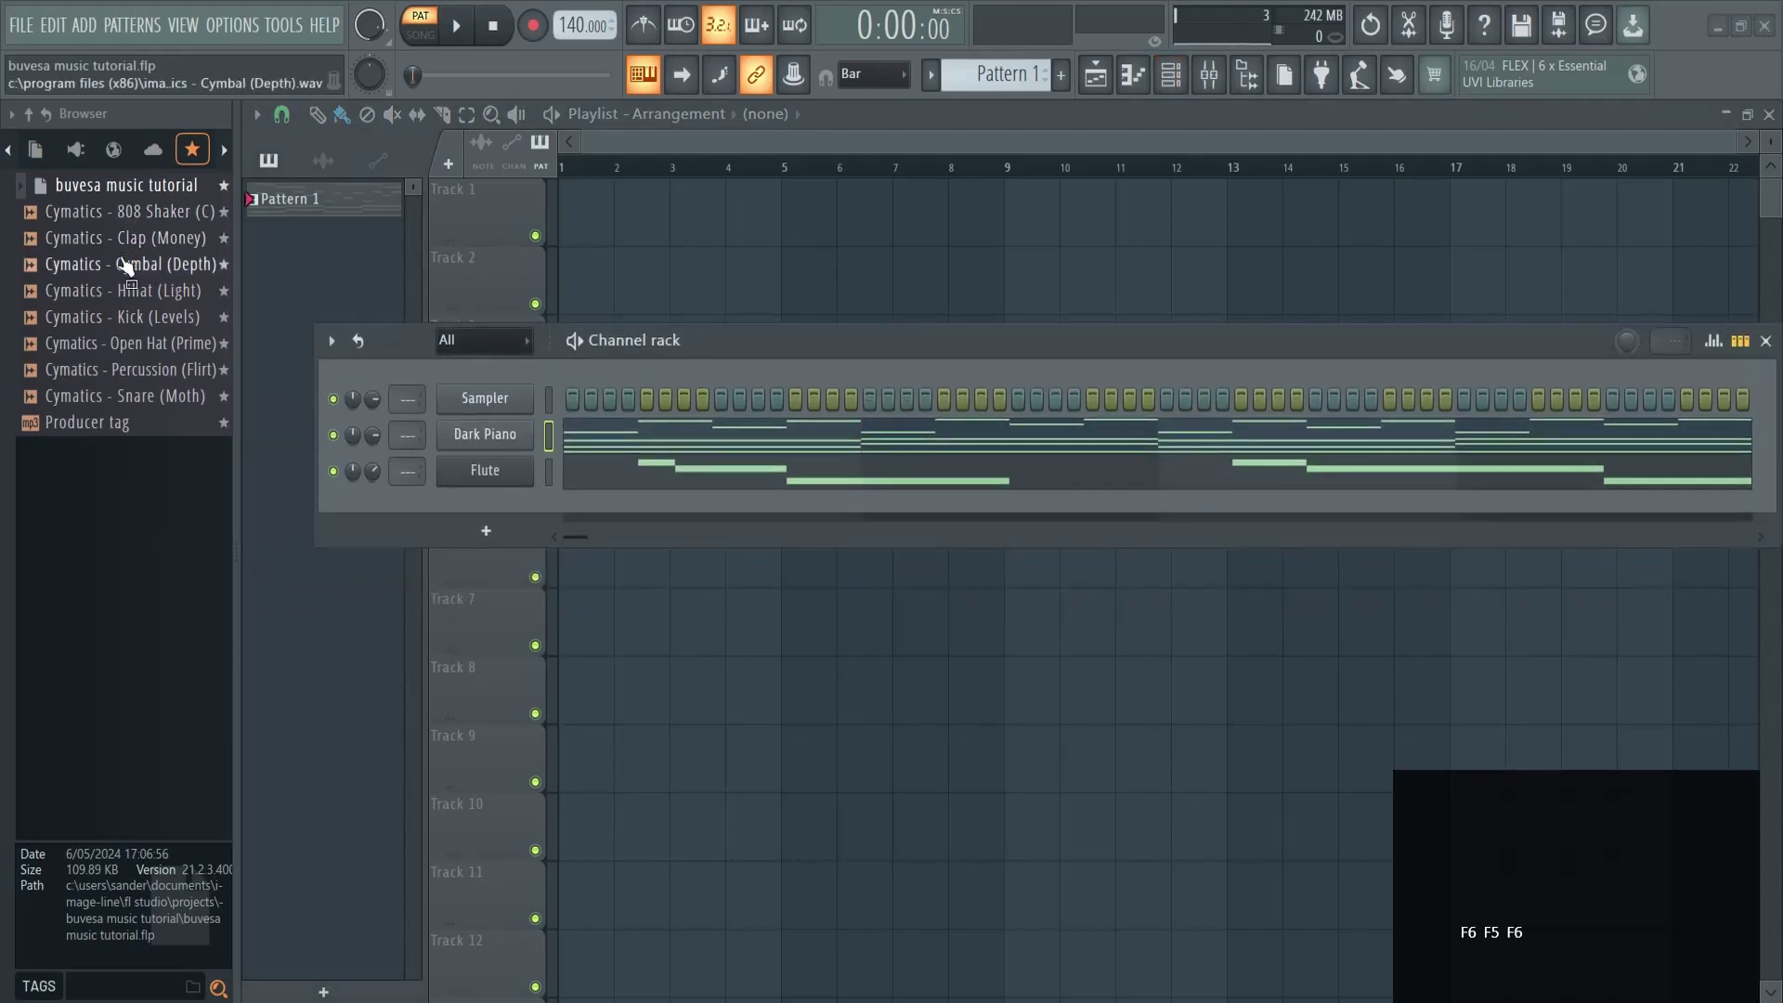
pyautogui.moveTo(95, 243); pyautogui.dragTo(500, 500)
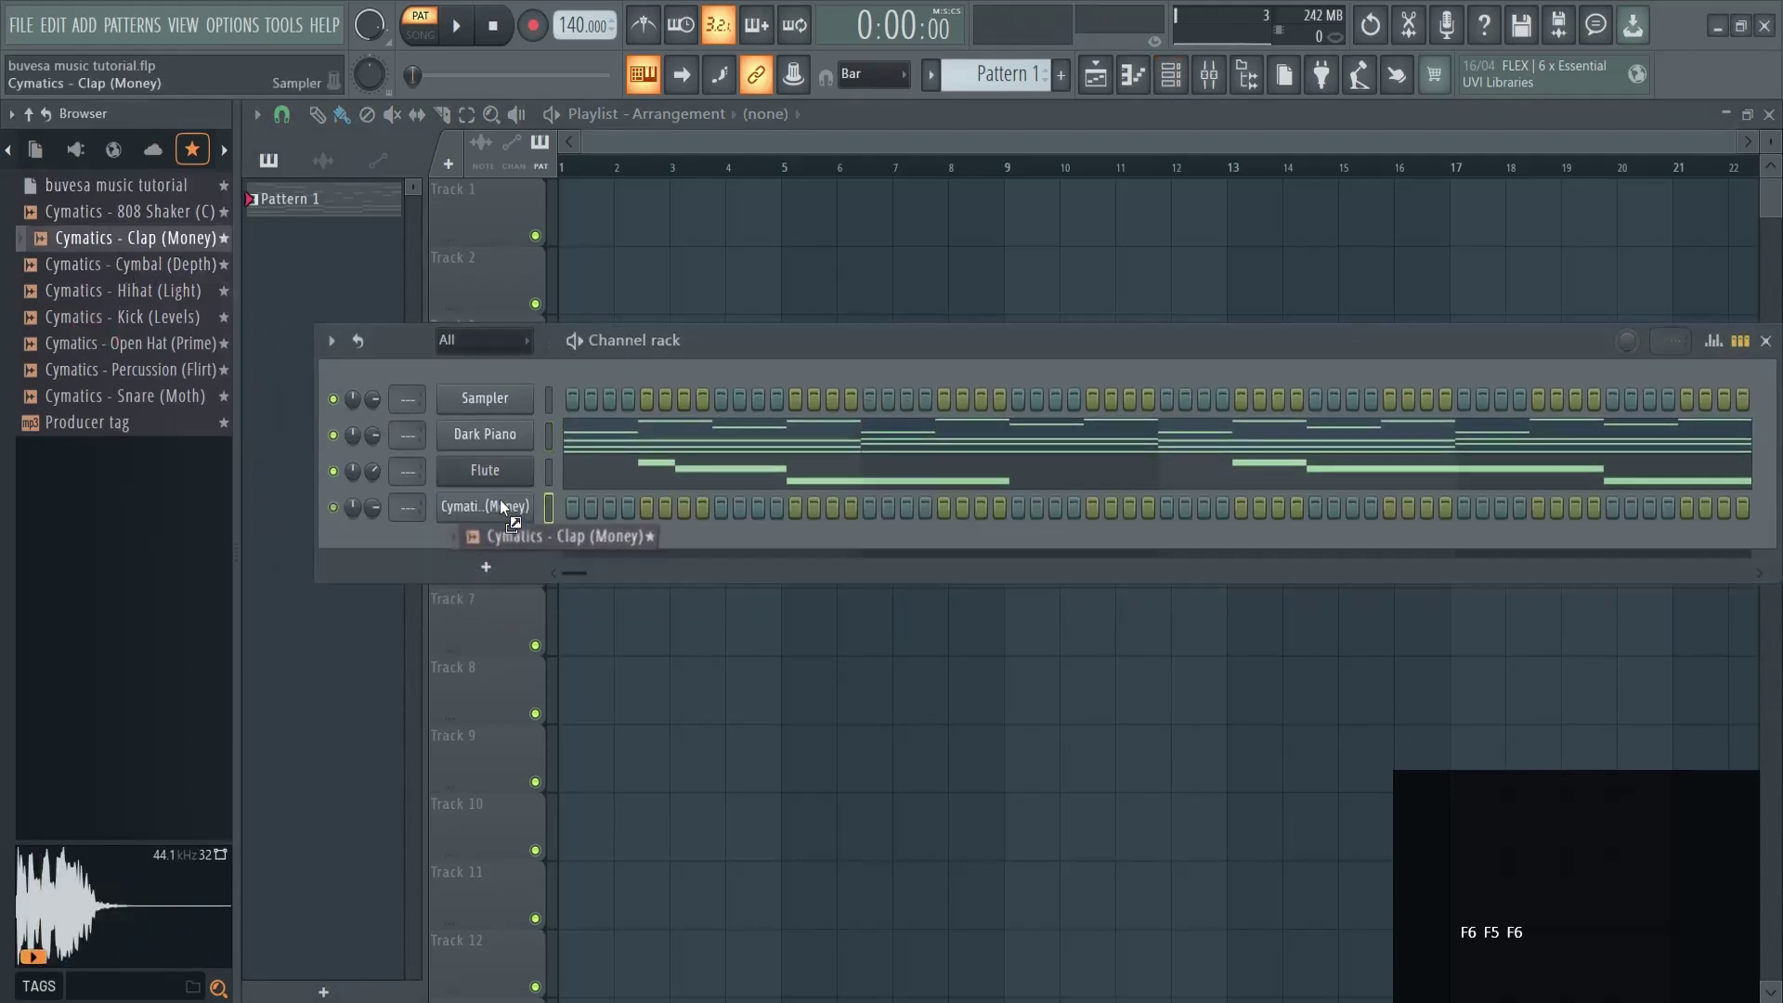
# Place Clap (Money) hits on steps 9, 25, 41 and 57 and play the pattern.
pyautogui.click(721, 507)
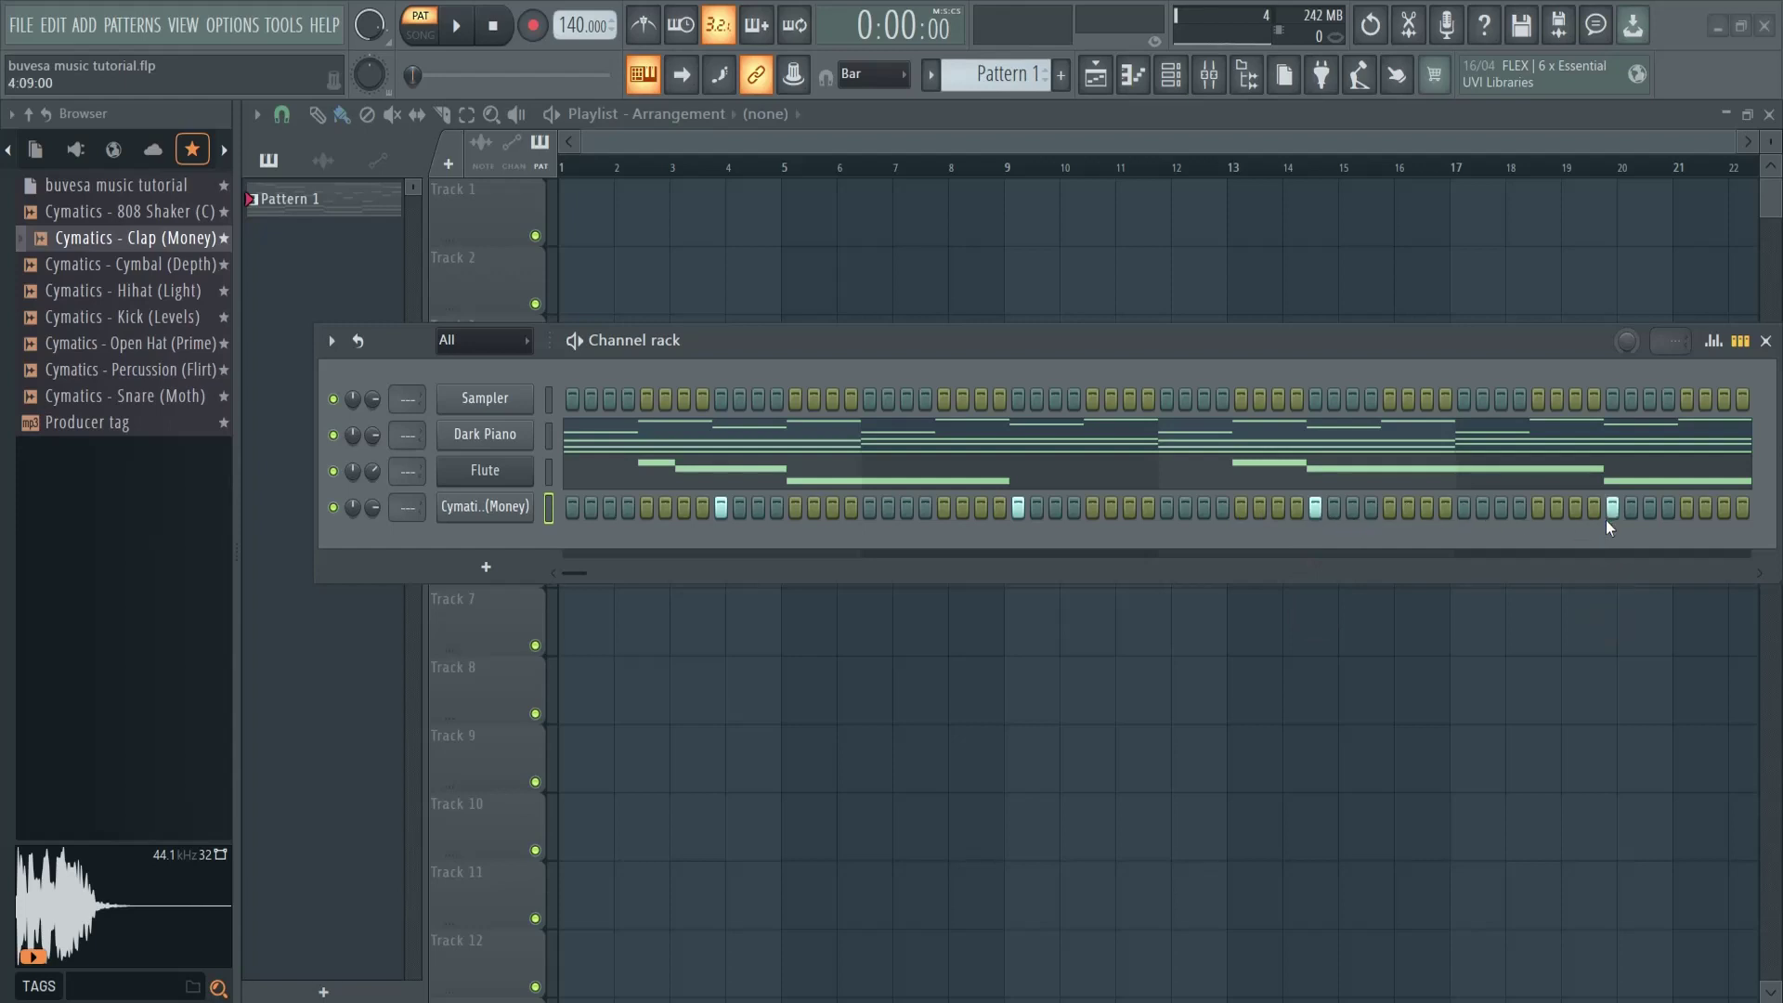
pyautogui.press('space')
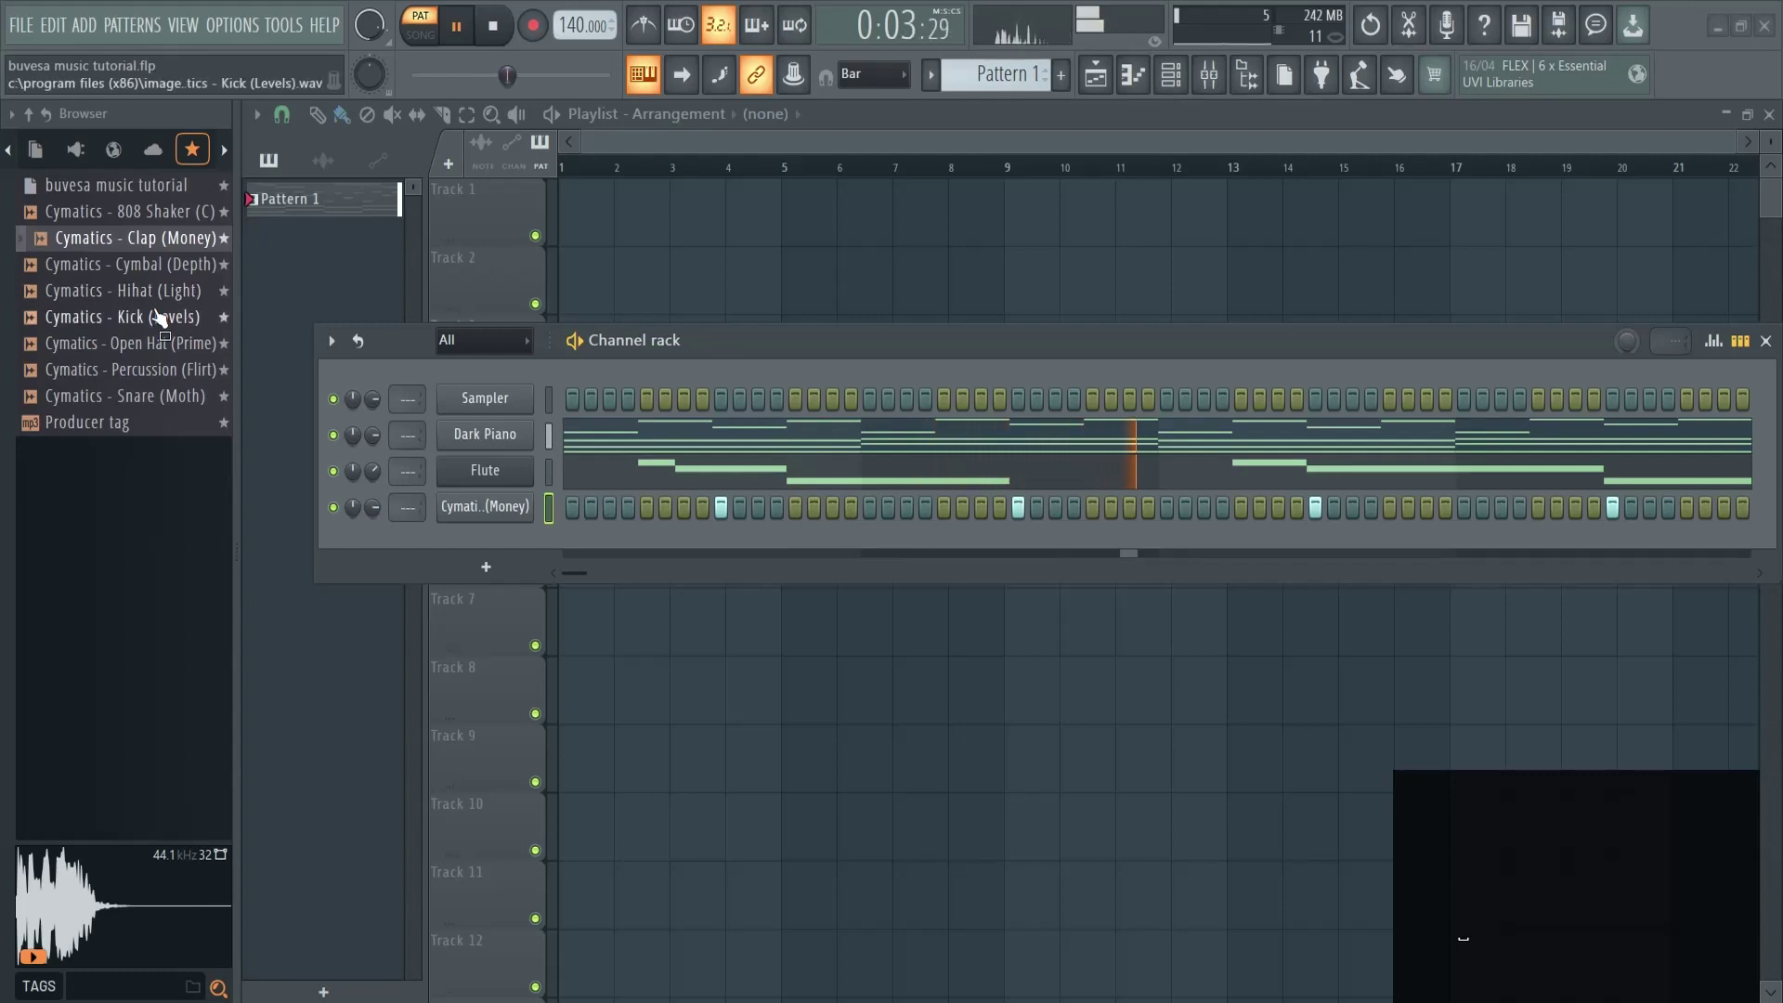
# Add the Cymatics - Snare (Moth) sample as a channel below the clap and copy the clap's step pattern to it.
pyautogui.moveTo(130, 402); pyautogui.dragTo(526, 540)
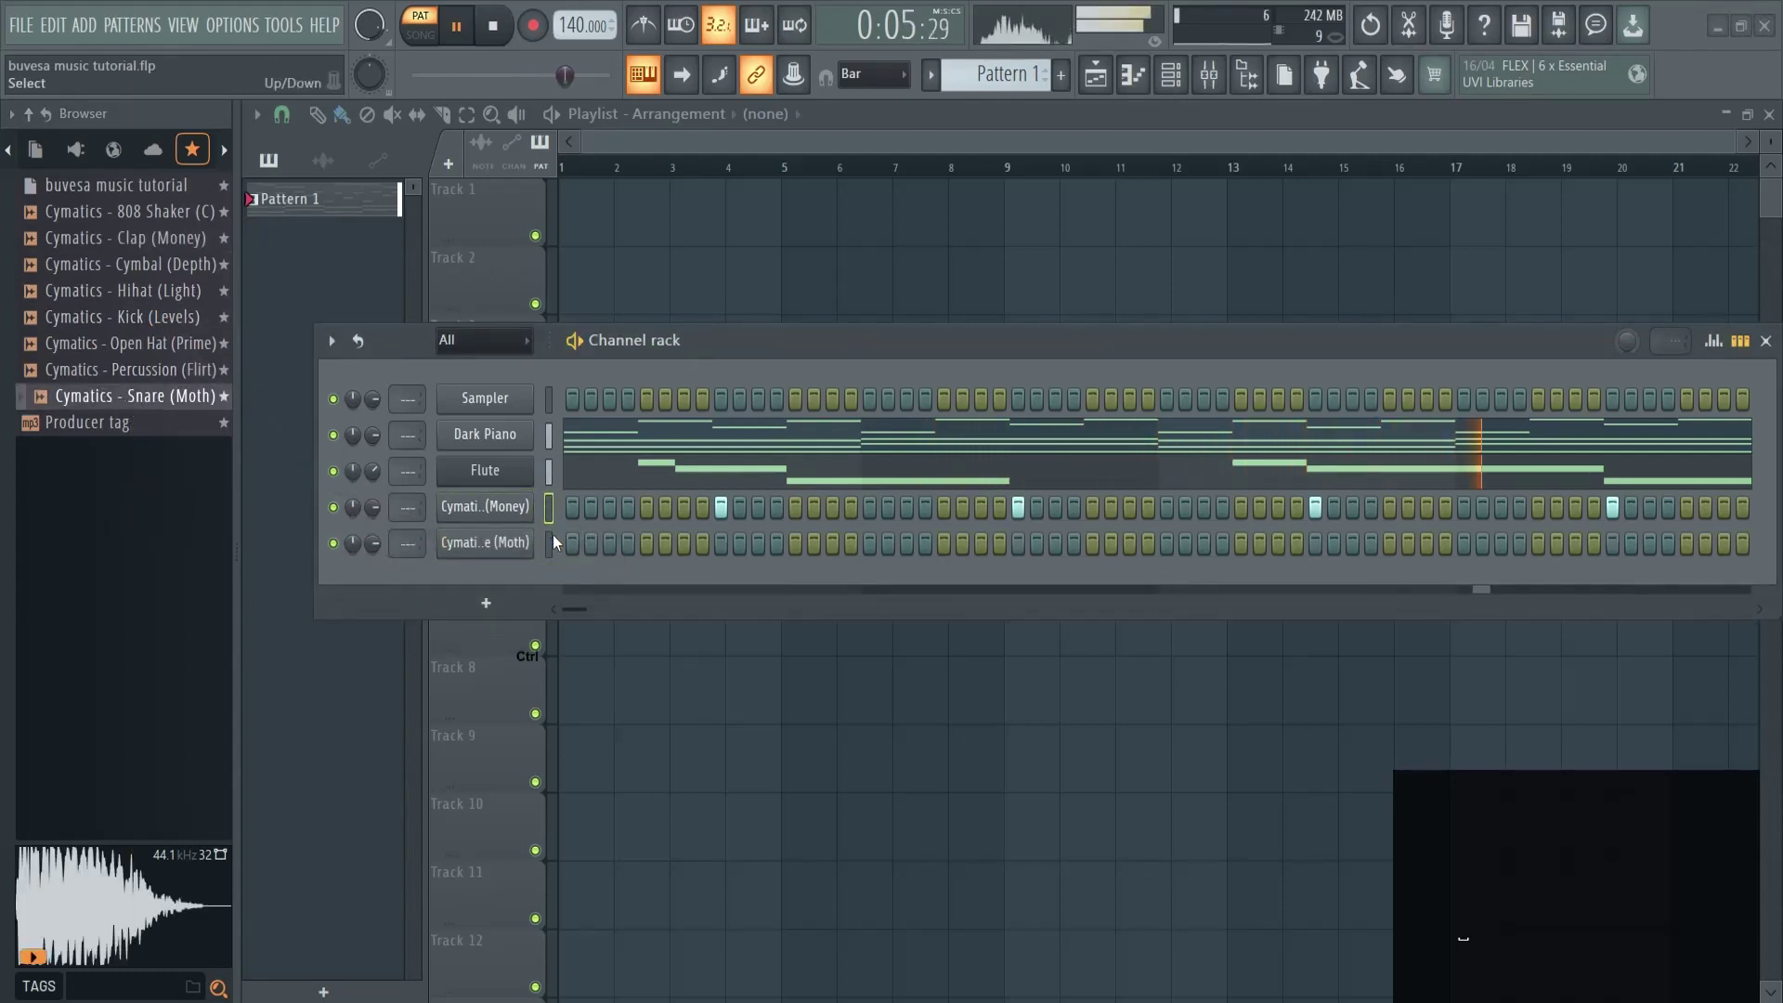
pyautogui.hotkey('ctrl', 'c')
pyautogui.click(554, 542)
pyautogui.hotkey('ctrl', 'v')
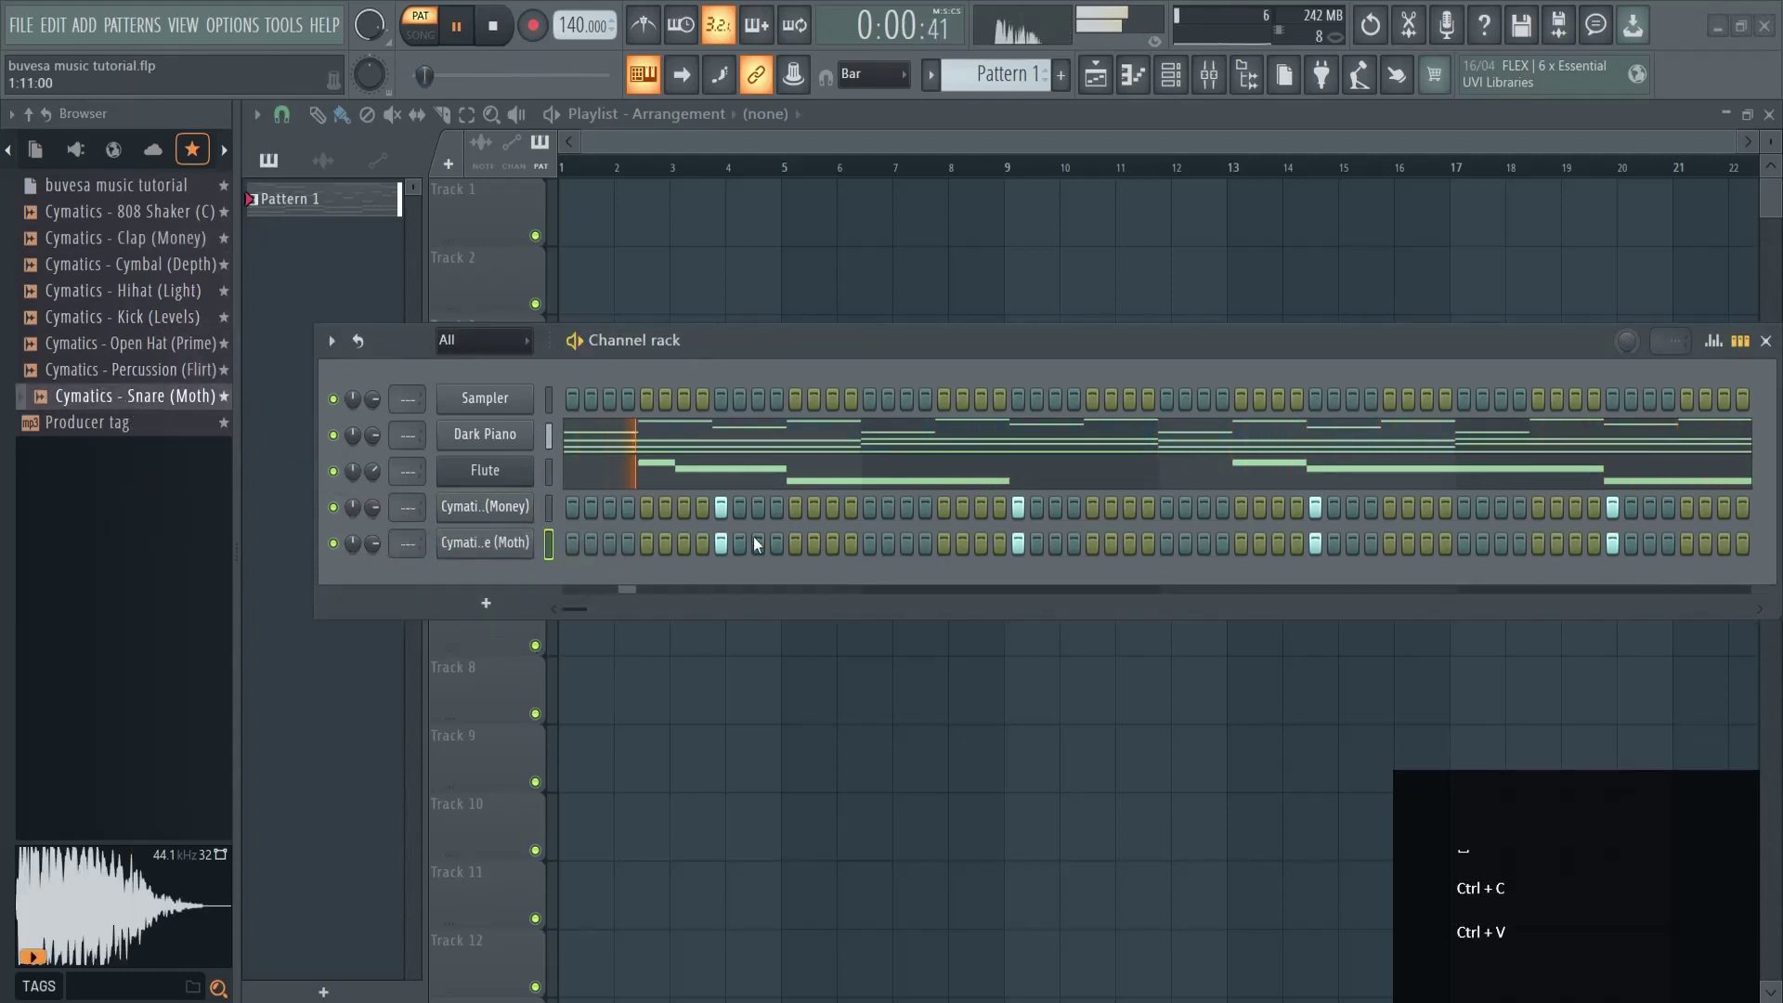
pyautogui.press('space')
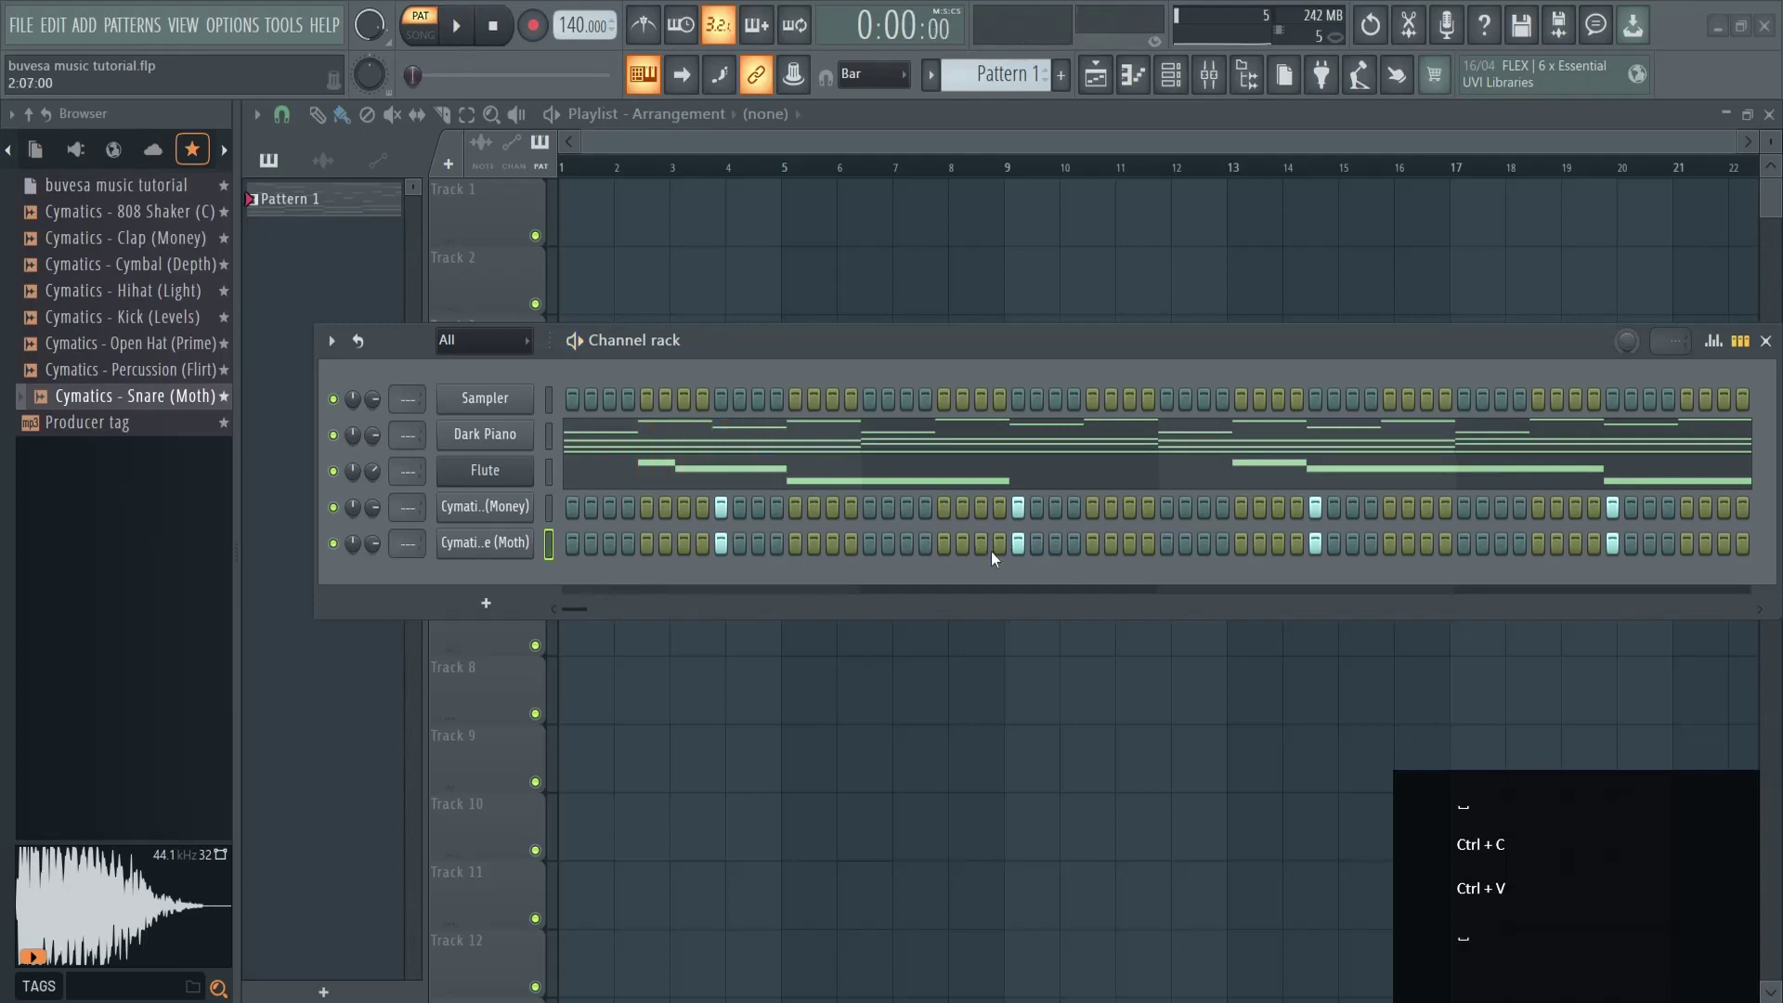
# Try an extra clap and snare hit on step 39, one beat-half before the bar 3 hit, and play the pattern.
pyautogui.moveTo(1240, 344); pyautogui.dragTo(1107, 337)
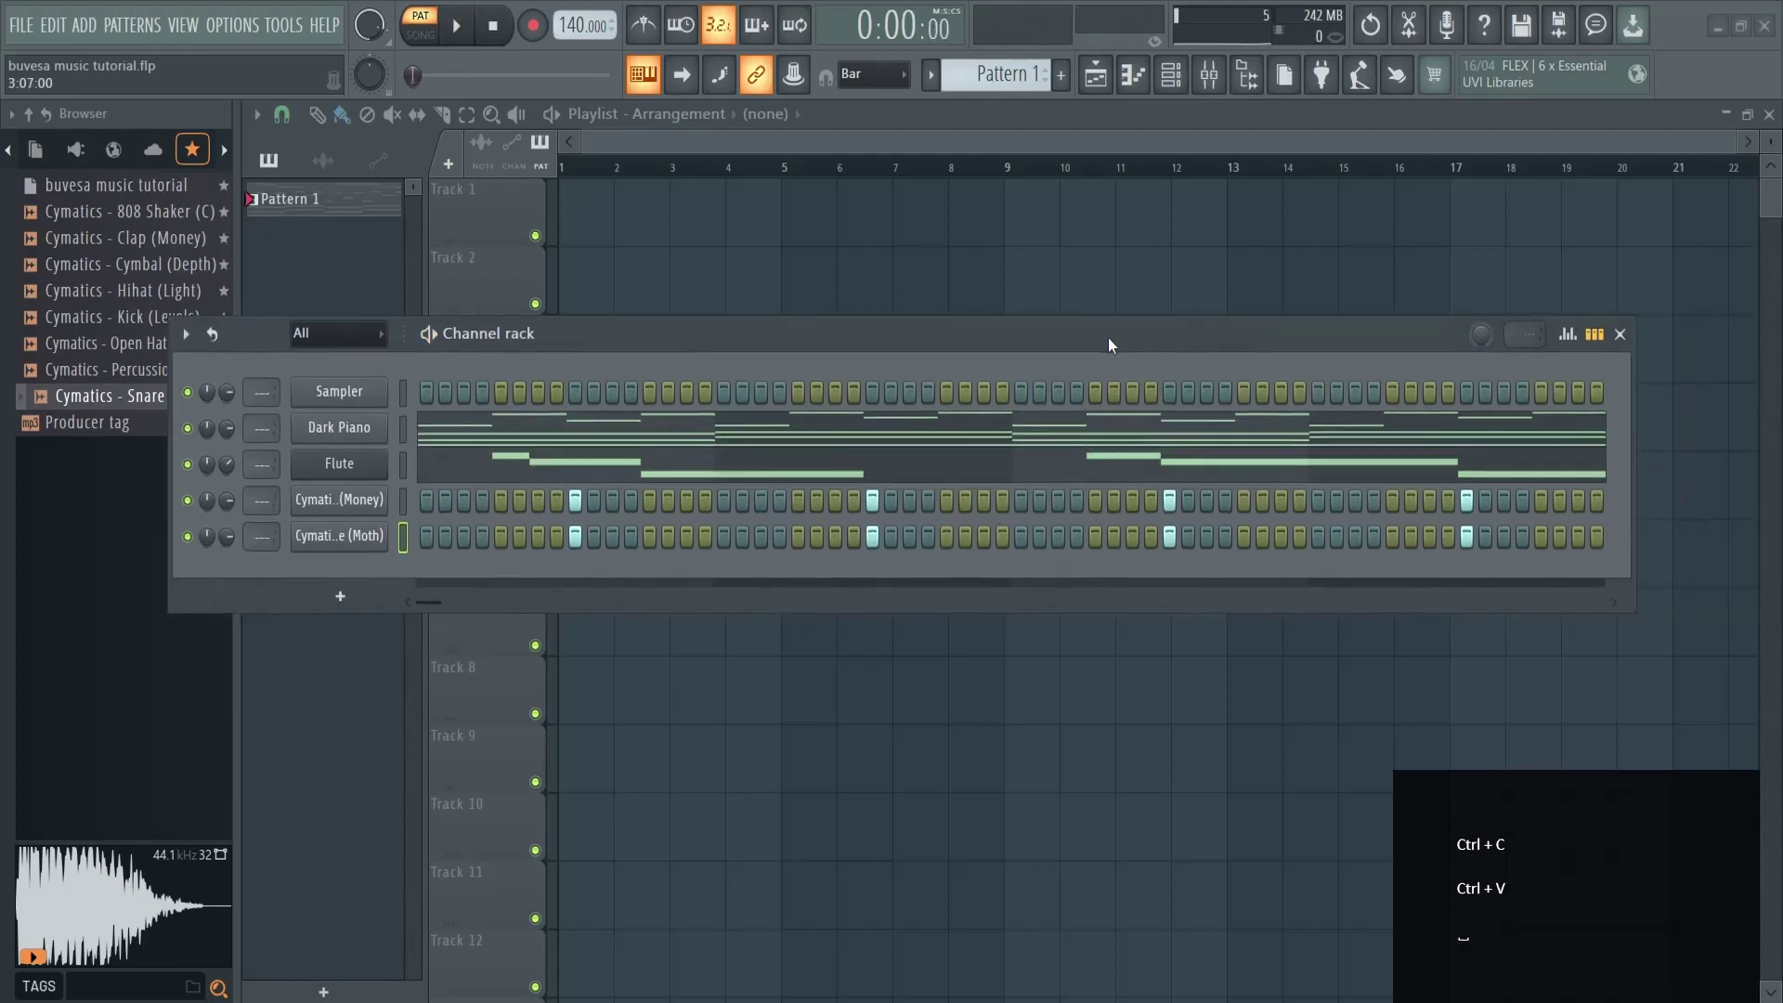
pyautogui.click(1133, 500)
pyautogui.click(1133, 536)
pyautogui.press('space')
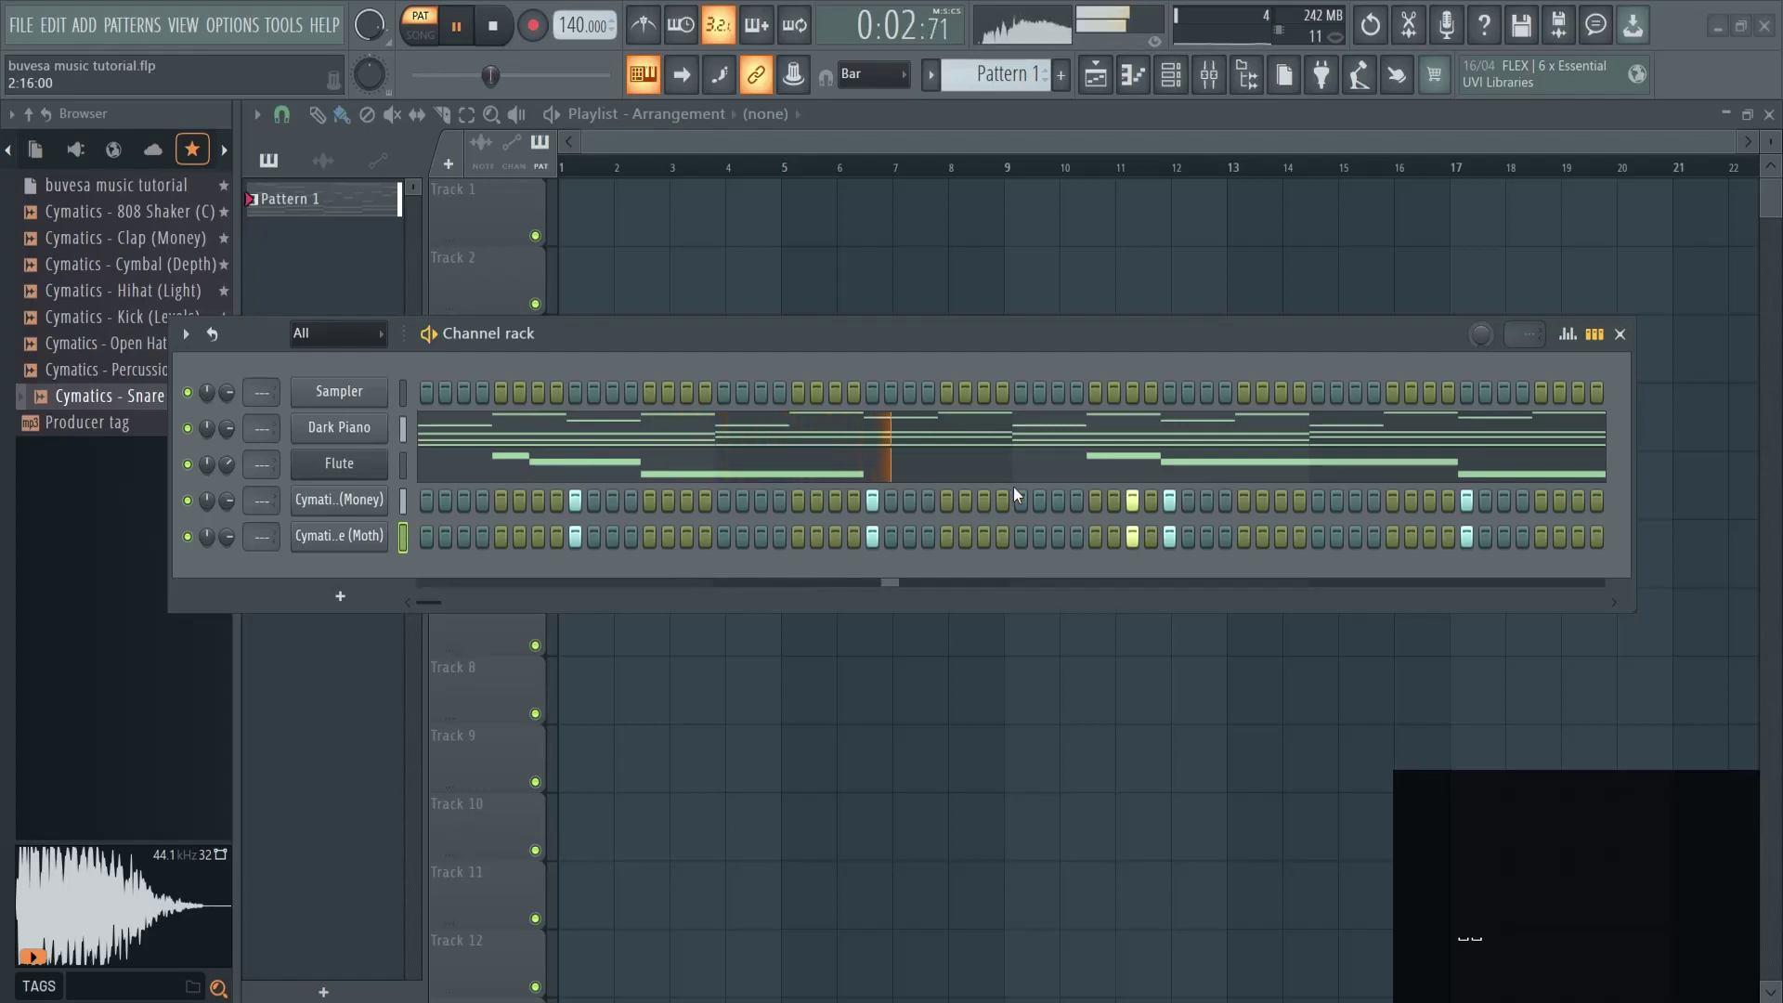
# Add clap and snare hits on step 43 and remove the clap and snare hits on step 39.
pyautogui.click(1207, 499)
pyautogui.click(1208, 536)
pyautogui.click(1133, 536)
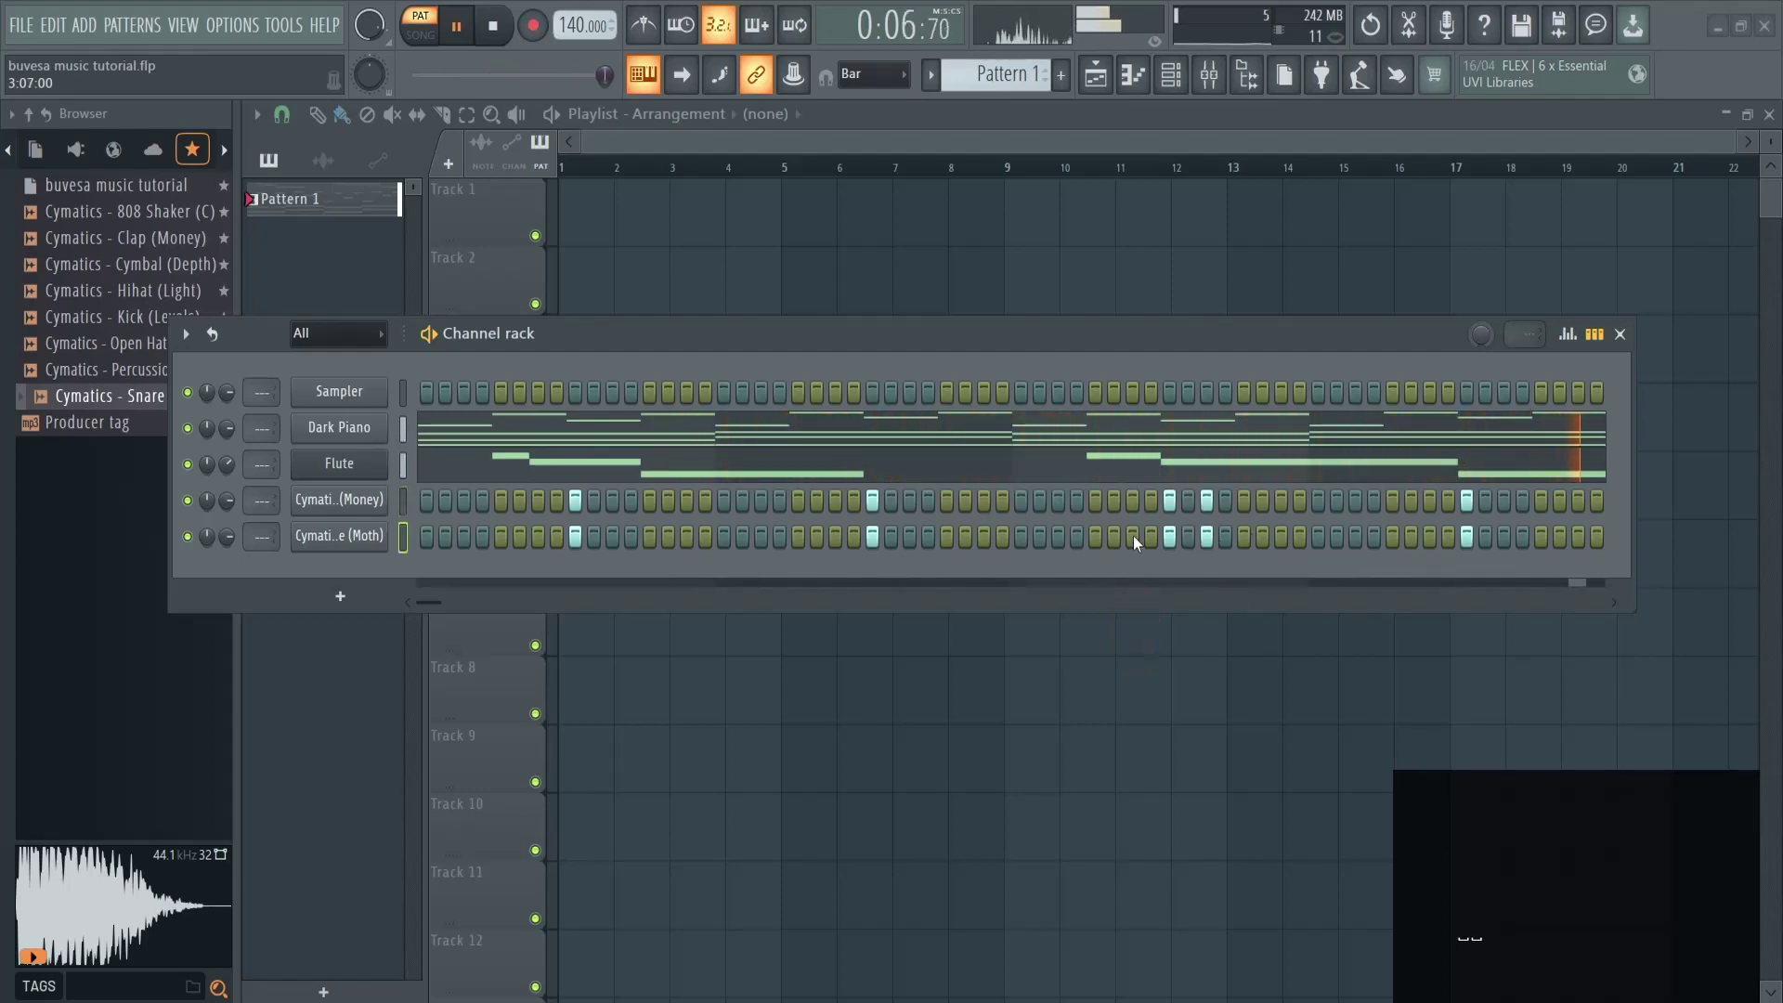
pyautogui.click(1133, 500)
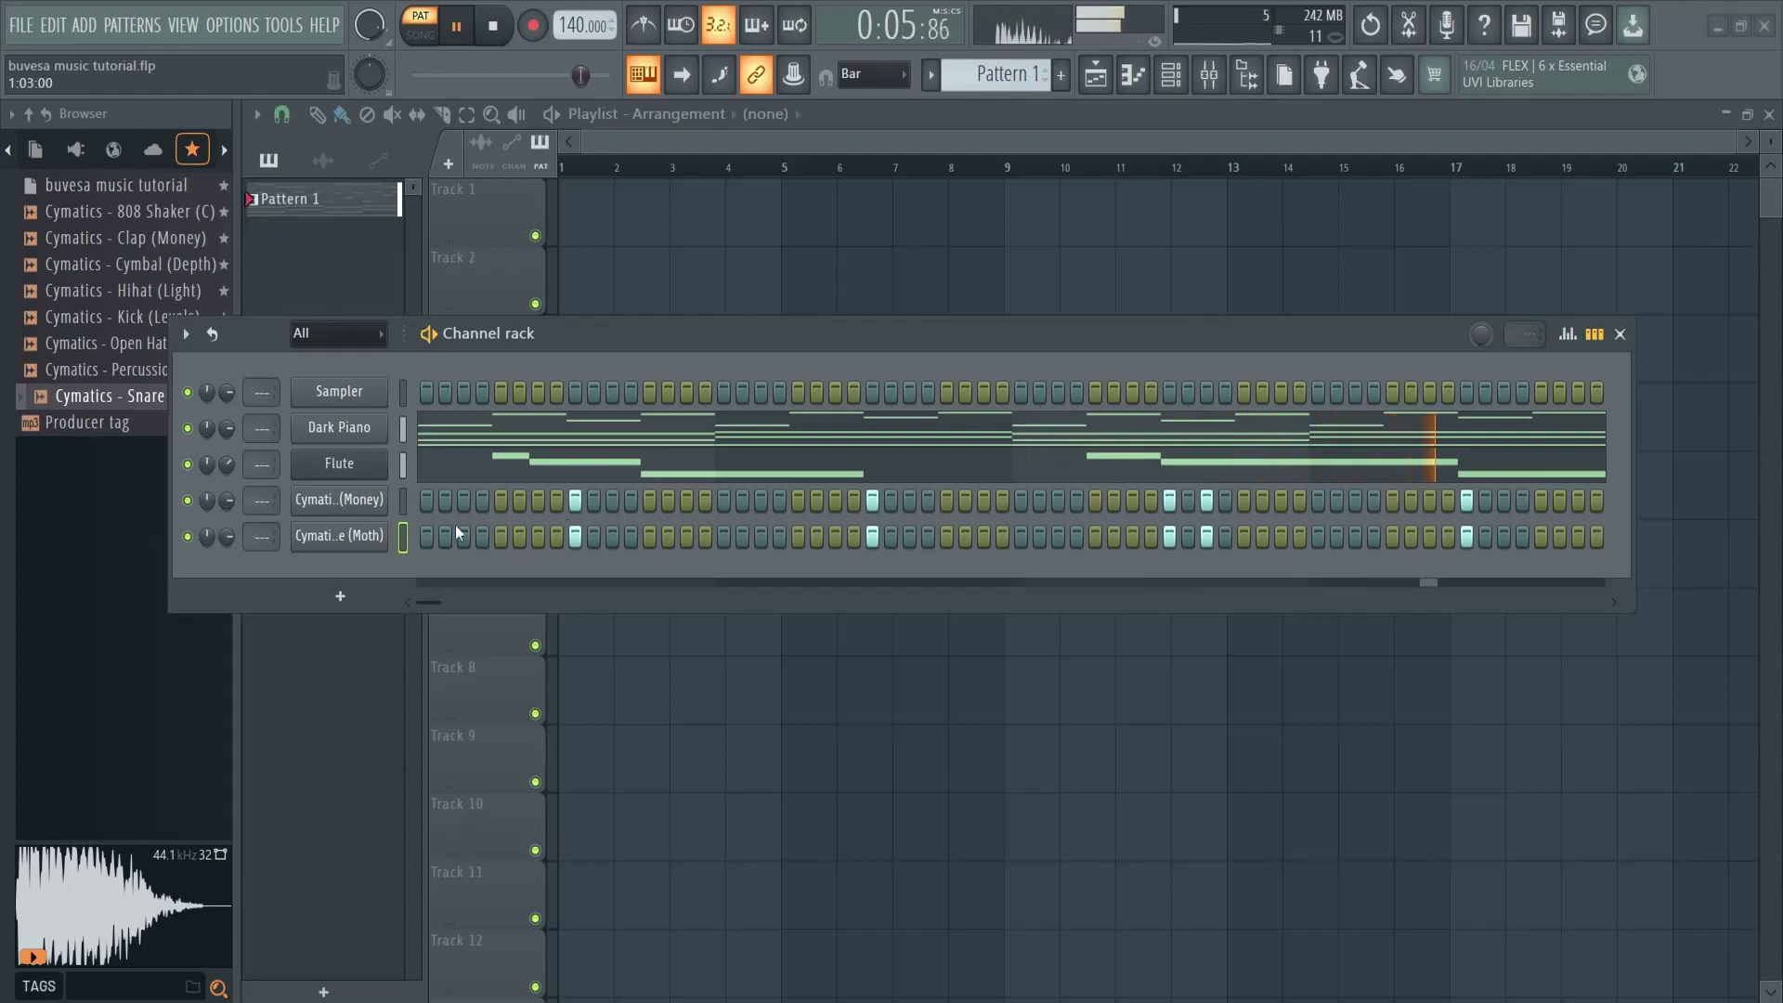
# Stop playback, open the Clap (Money) channel in the piano roll focused on the bar 3 hits, and hide the browser.
pyautogui.press('space')
pyautogui.click(404, 501)
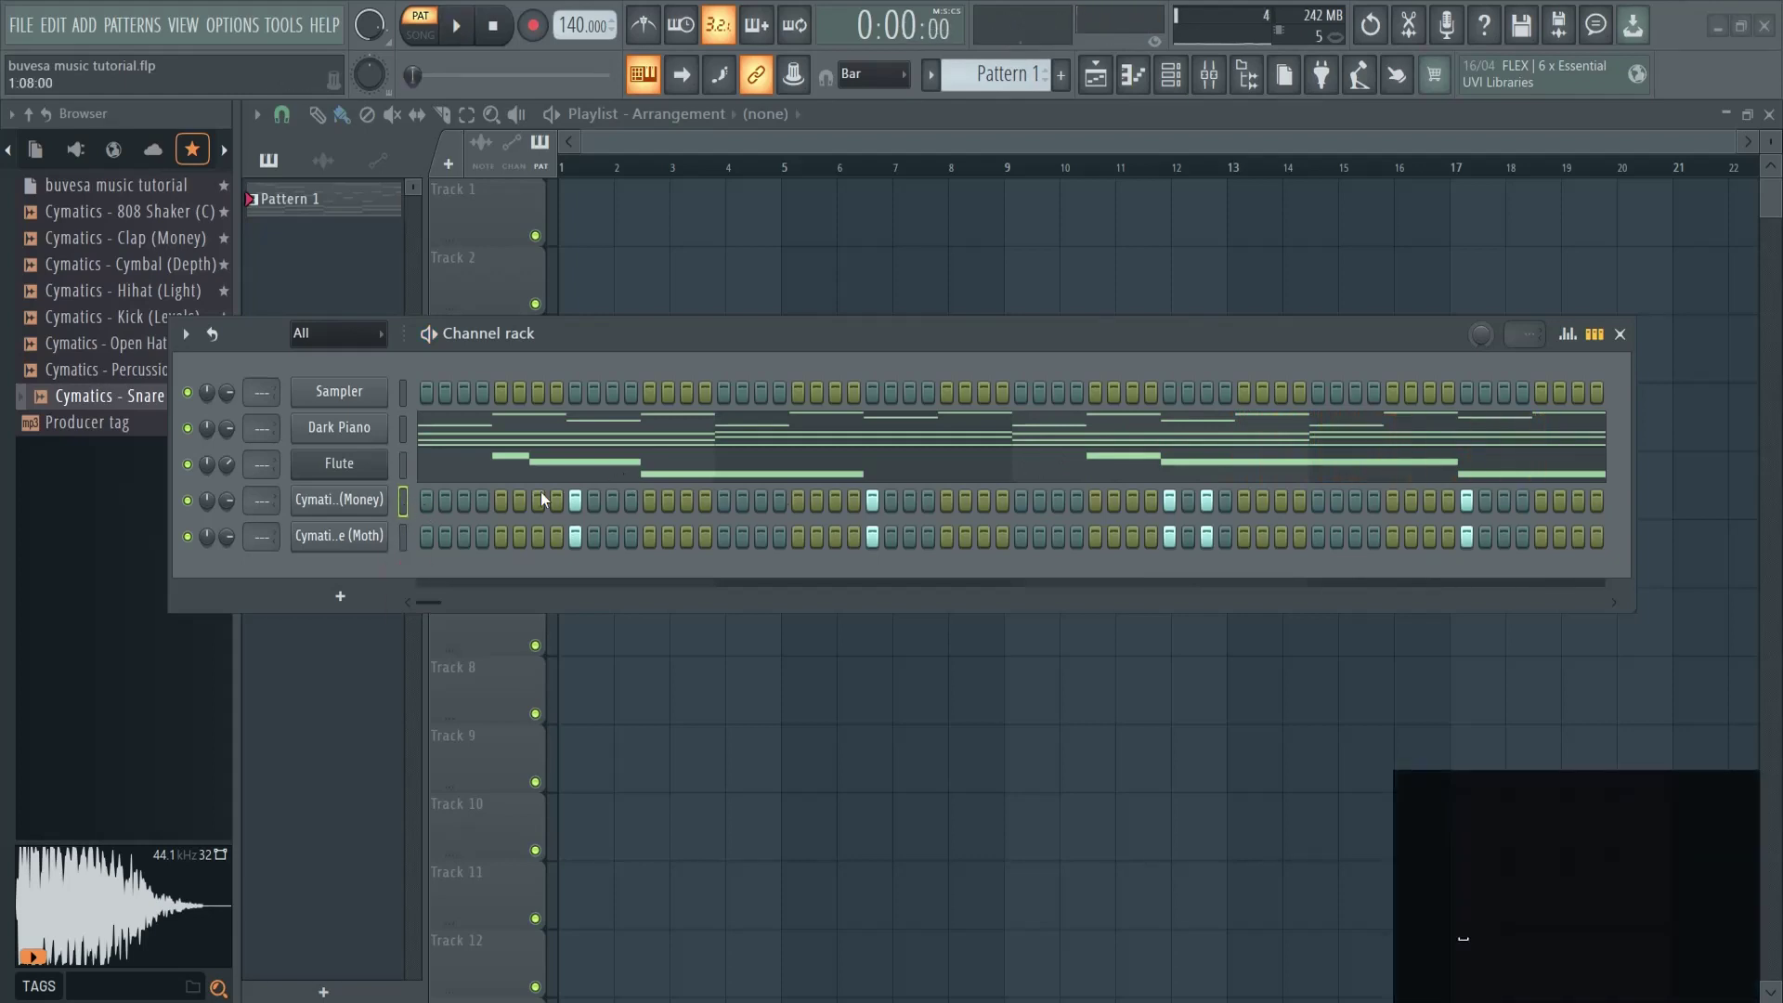
pyautogui.press('F7')
pyautogui.click(1619, 333)
pyautogui.scroll(-6, 1075, 549)
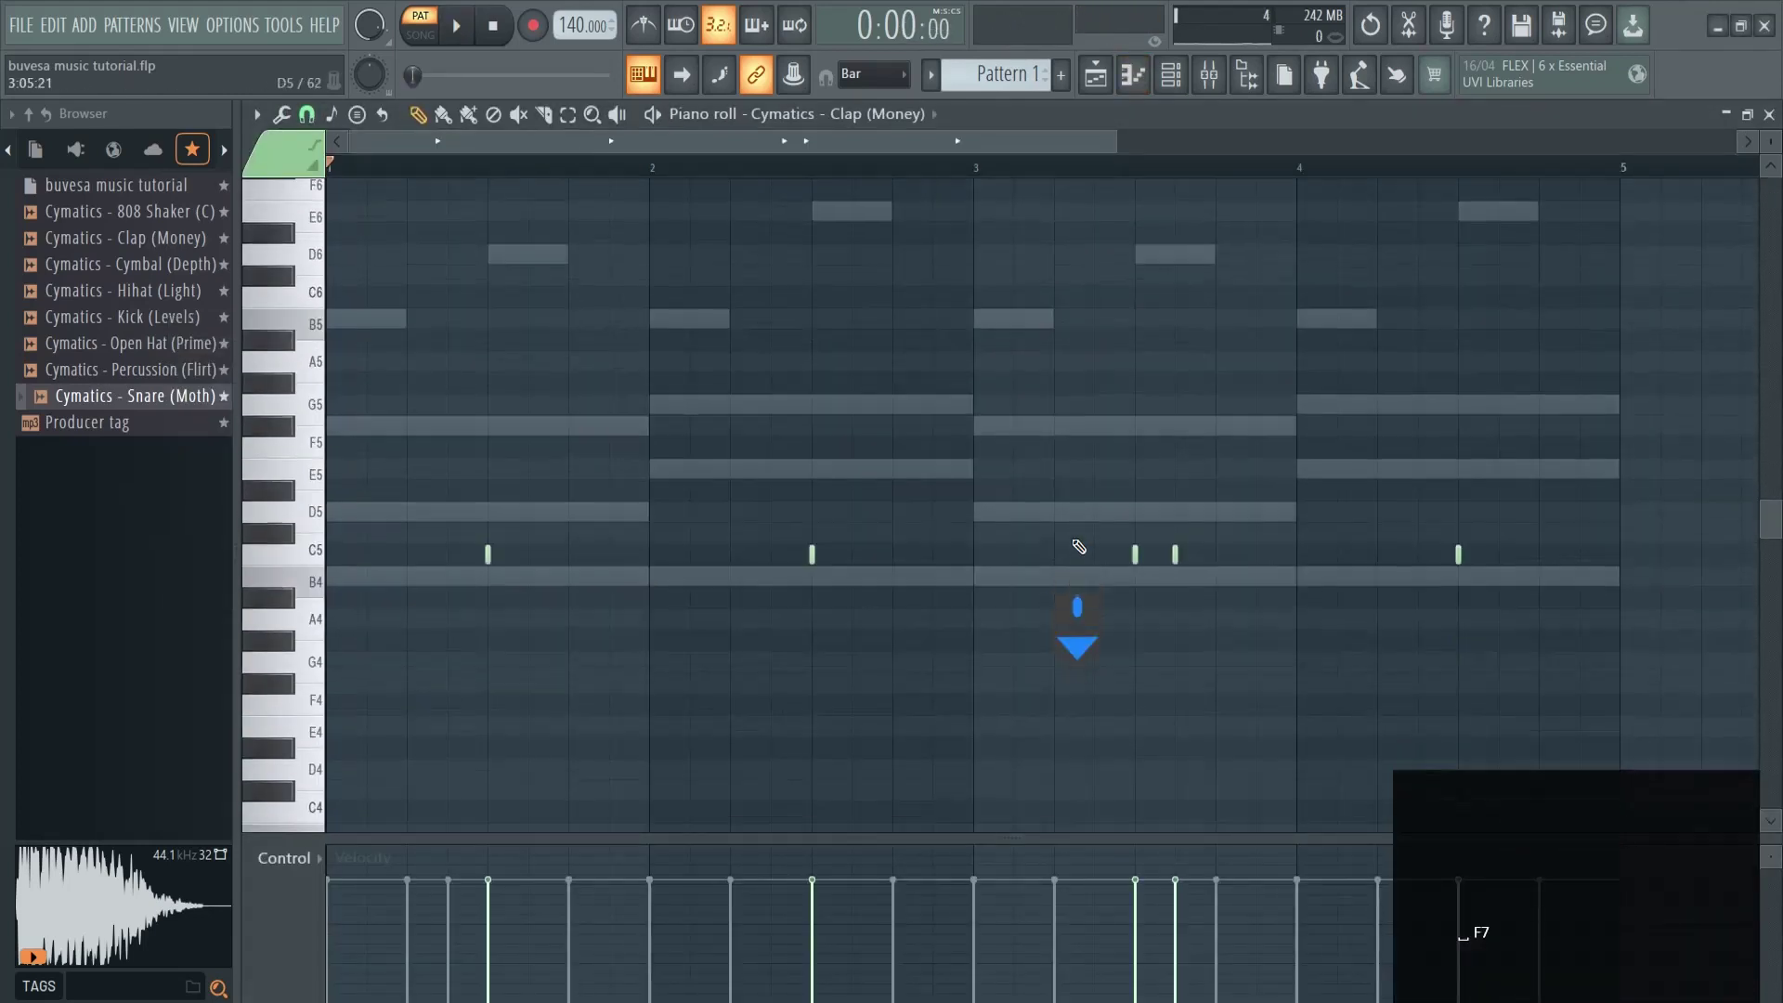
pyautogui.scroll(4, 1226, 489)
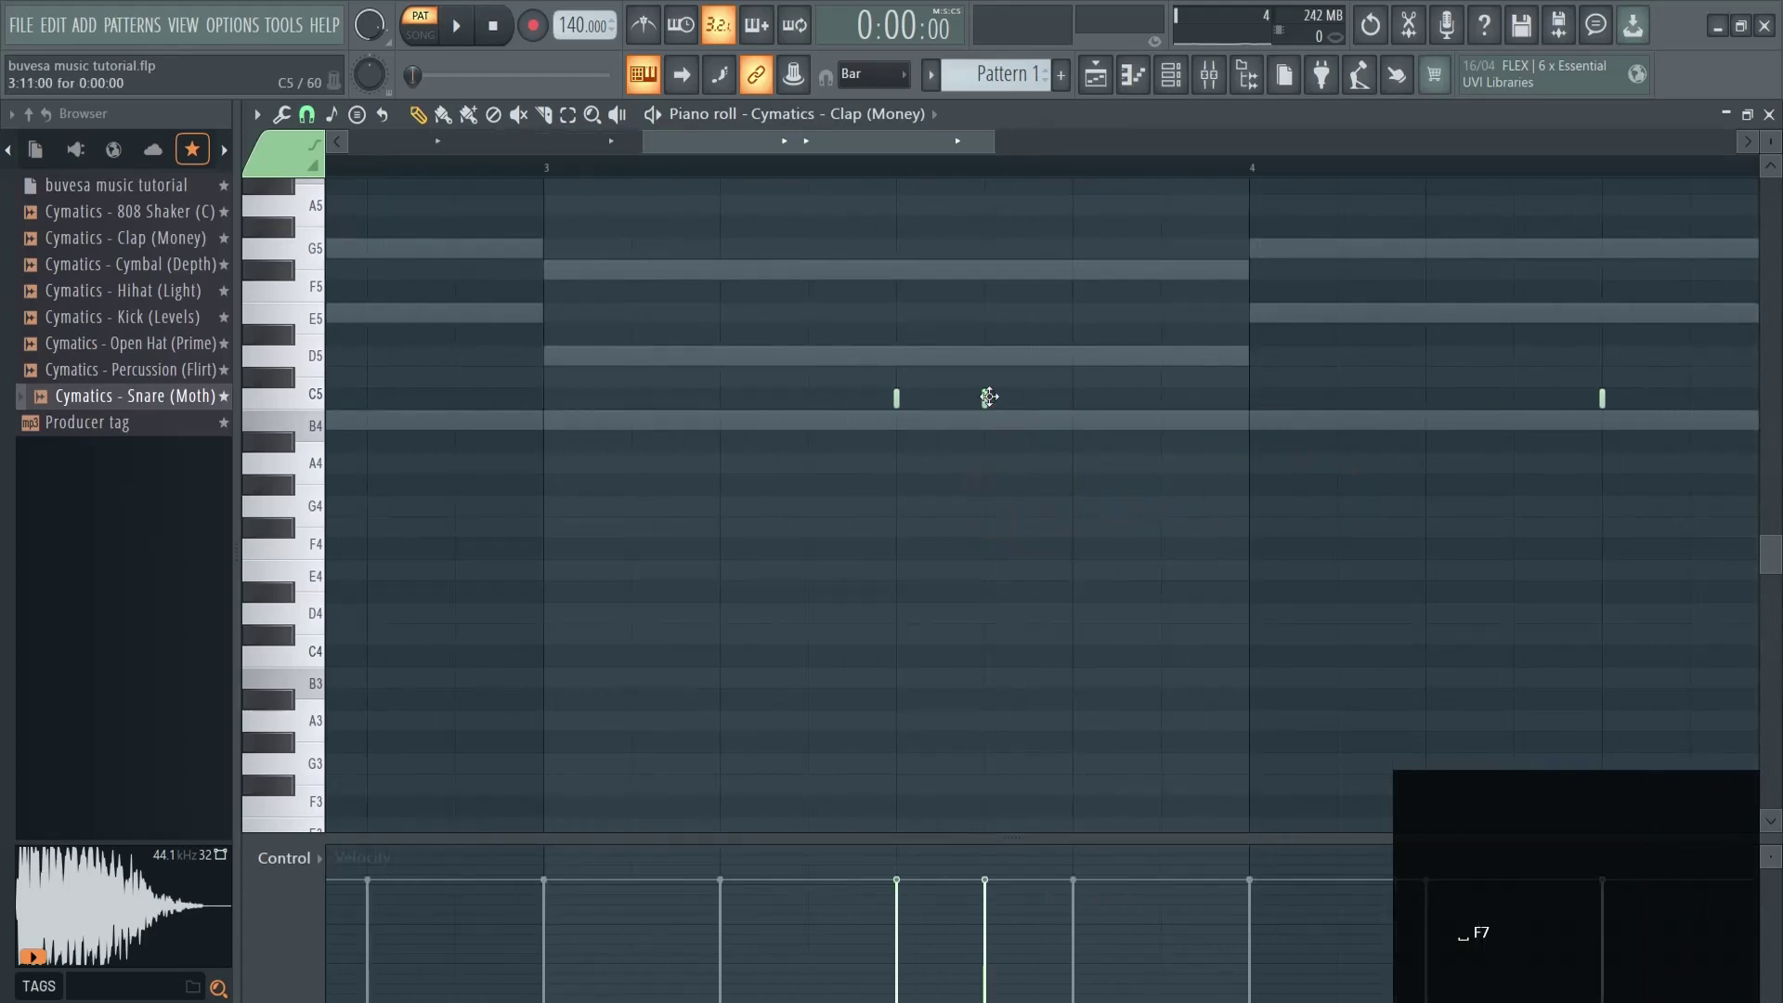
pyautogui.click(988, 397)
pyautogui.moveTo(236, 477); pyautogui.dragTo(87, 545)
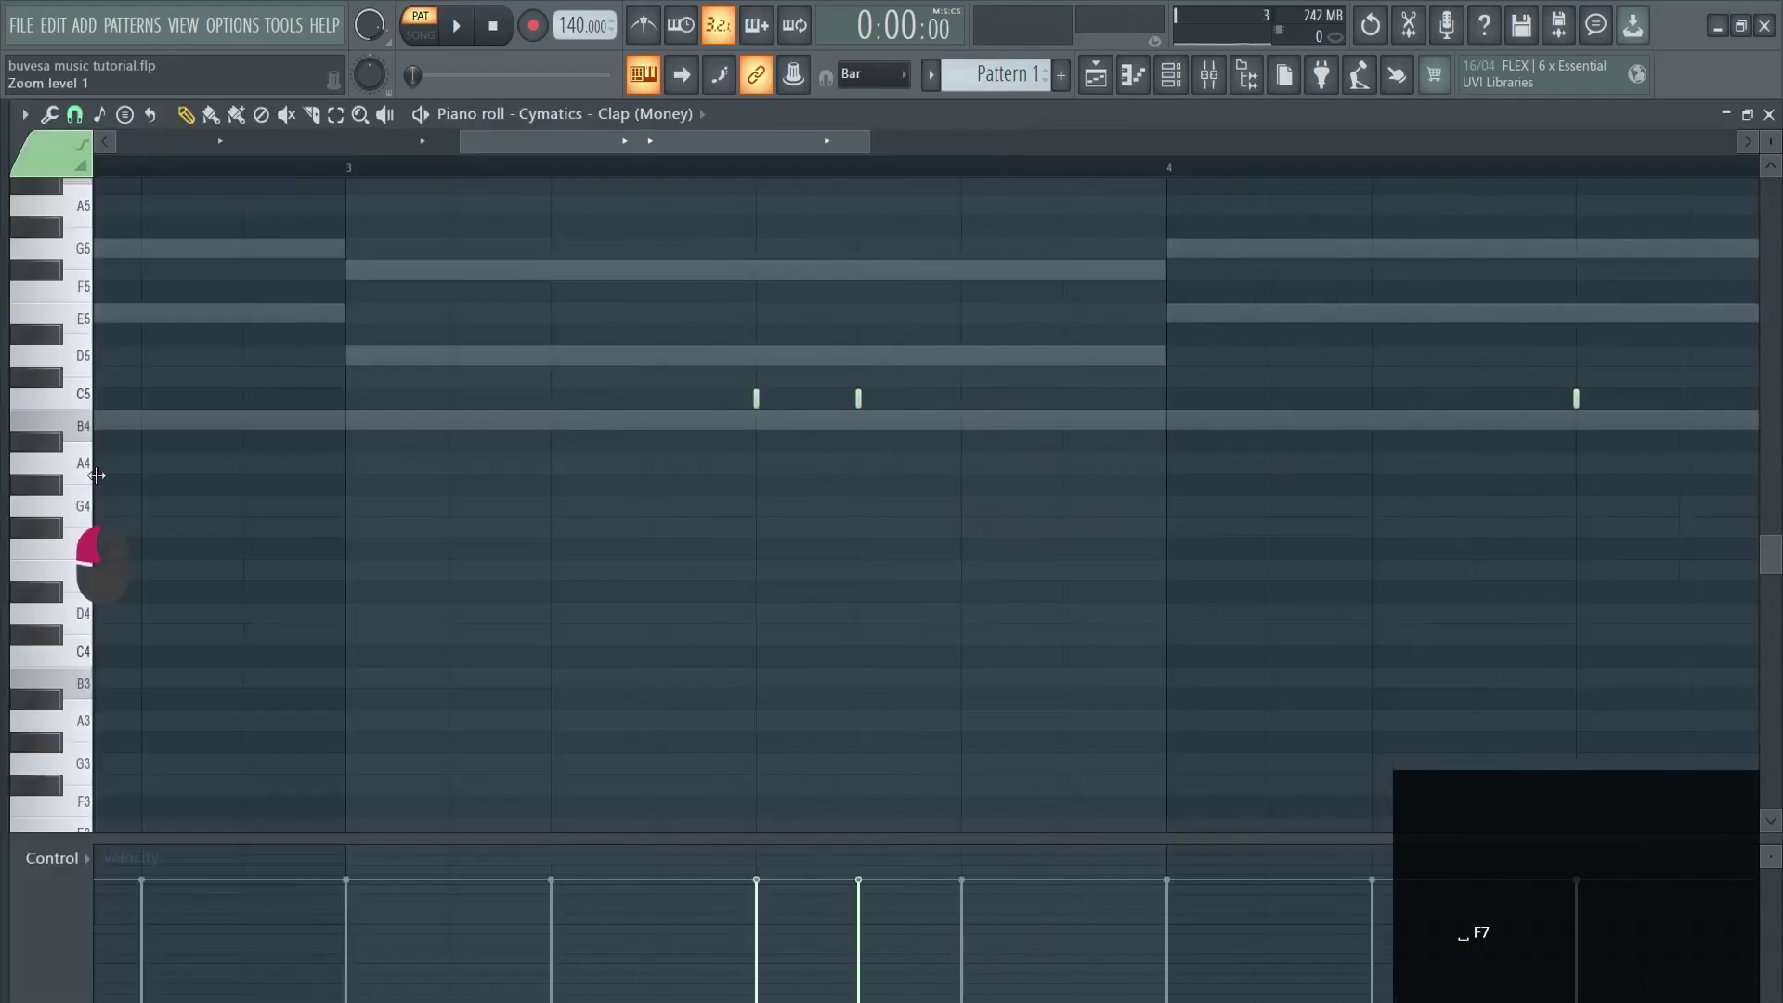
# Draw an off-grid clap roll after bar 3's second C5 hit, with short notes on B4, A4, G4, D5, E5 and F#5.
pyautogui.keyDown('alt'); pyautogui.click(869, 463); pyautogui.keyUp('alt')
pyautogui.keyDown('alt'); pyautogui.click(882, 506); pyautogui.keyUp('alt')
pyautogui.keyDown('alt'); pyautogui.click(886, 356); pyautogui.keyUp('alt')
pyautogui.keyDown('alt'); pyautogui.click(904, 314); pyautogui.keyUp('alt')
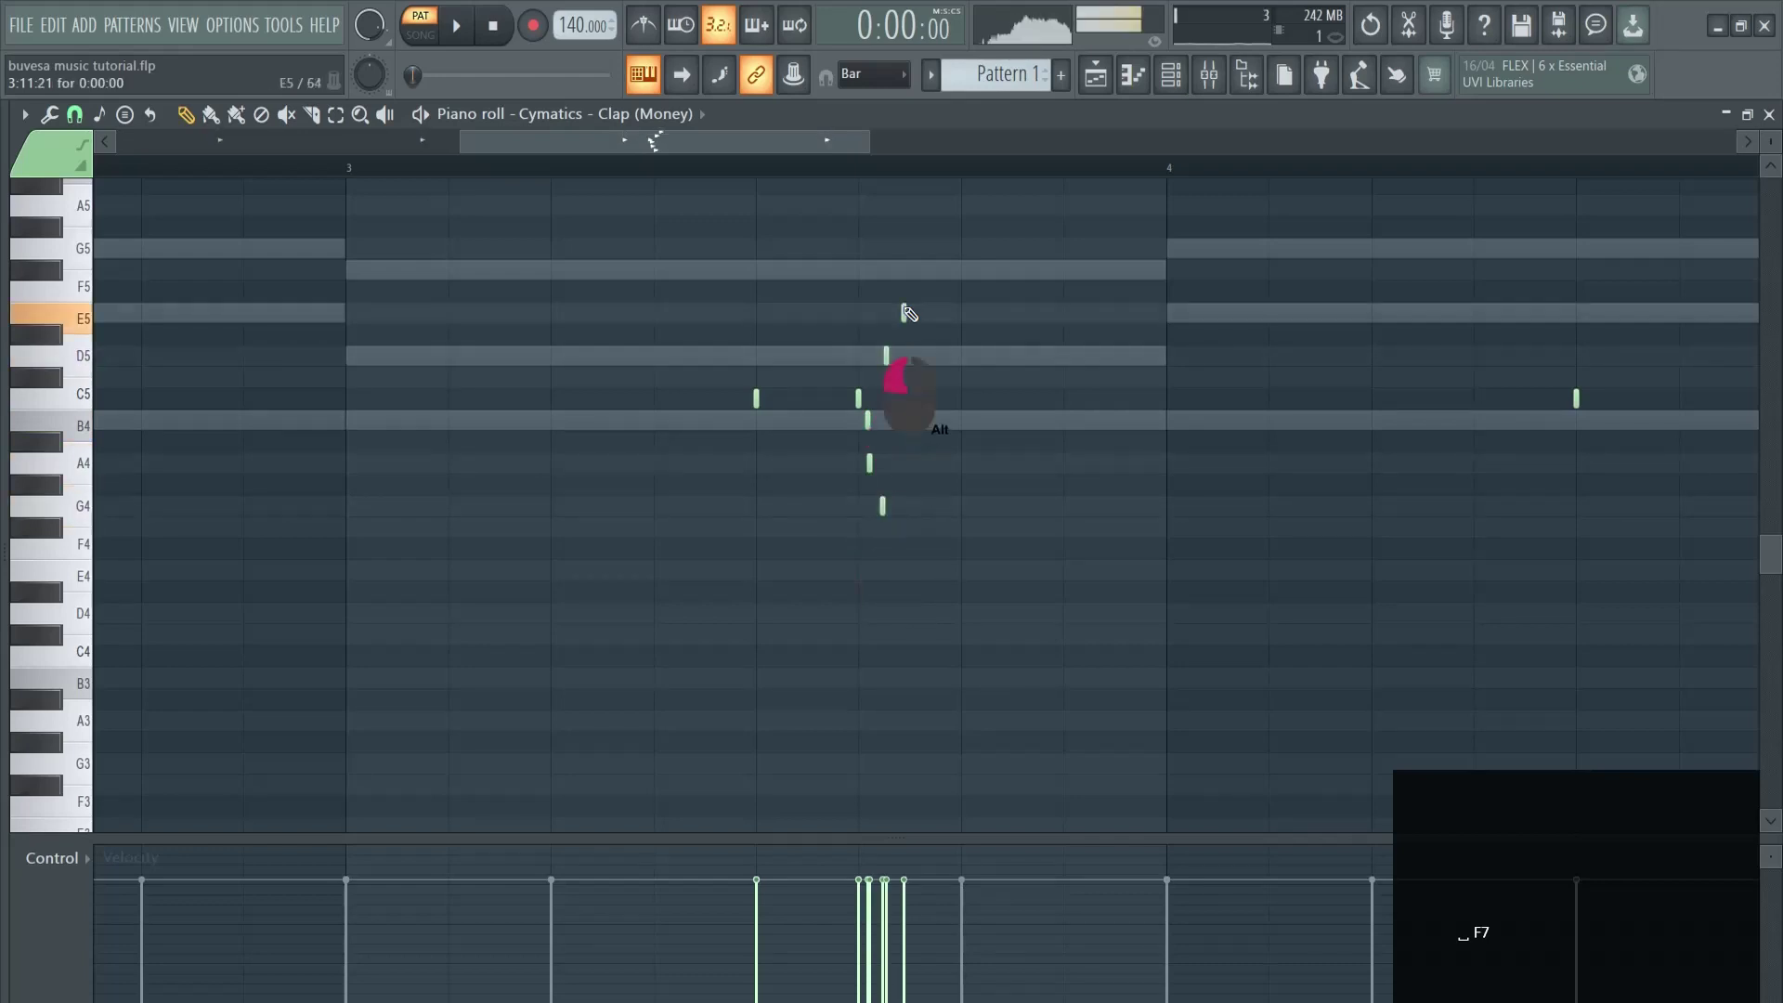
pyautogui.keyDown('alt'); pyautogui.click(931, 269); pyautogui.keyUp('alt')
pyautogui.keyDown('alt'); pyautogui.click(908, 420); pyautogui.keyUp('alt')
pyautogui.keyDown('alt'); pyautogui.click(919, 461); pyautogui.keyUp('alt')
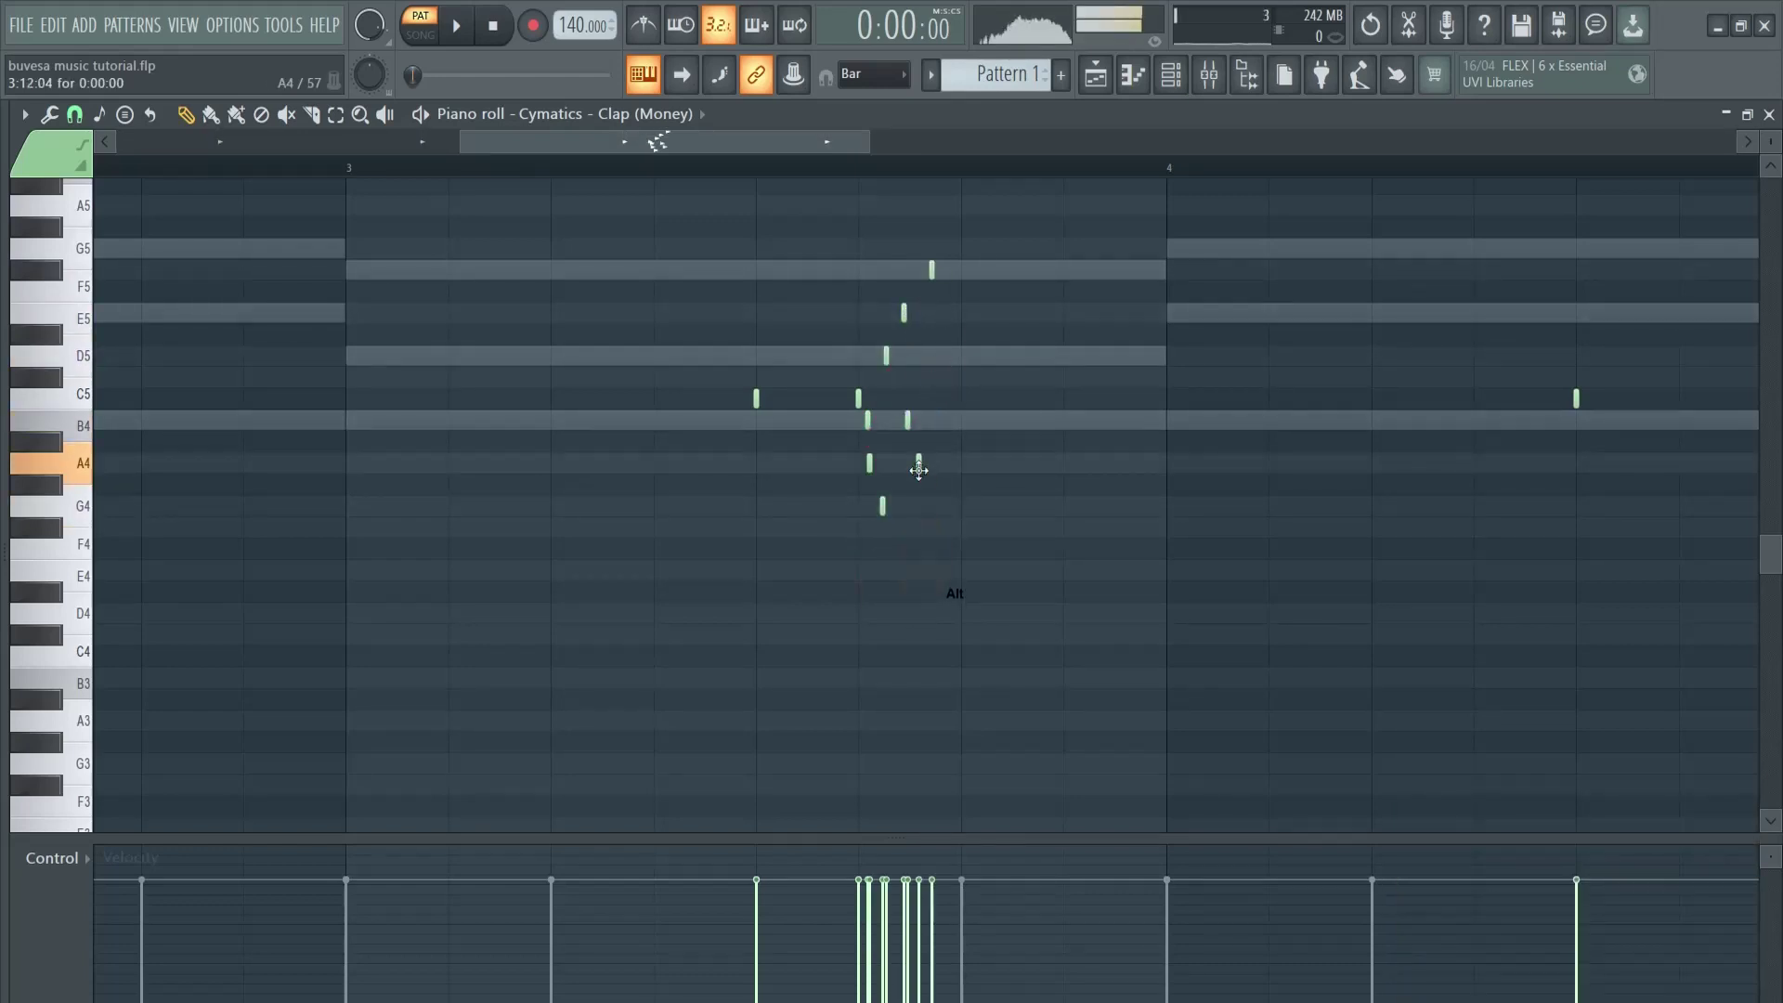
pyautogui.keyDown('alt'); pyautogui.click(926, 506); pyautogui.keyUp('alt')
pyautogui.keyDown('alt'); pyautogui.click(929, 420); pyautogui.keyUp('alt')
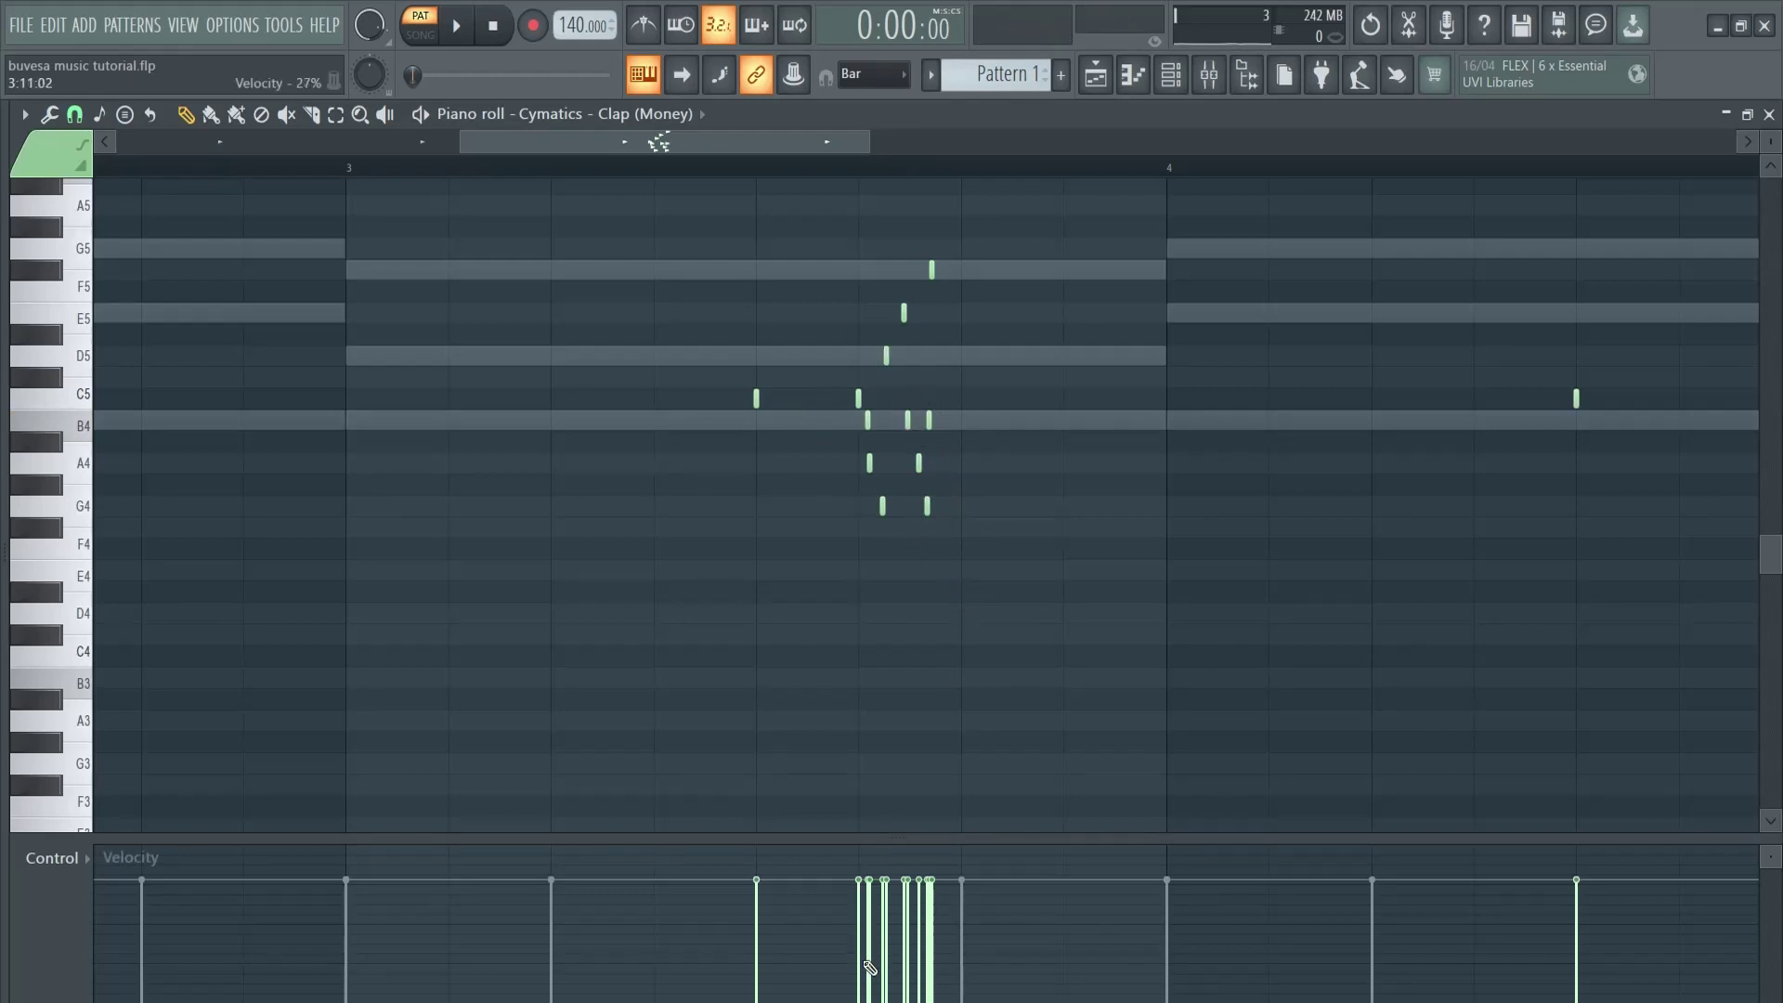
# Lower the velocity of the clap roll notes to about 25% and play all four bars to check the roll.
pyautogui.moveTo(870, 969); pyautogui.dragTo(958, 969)
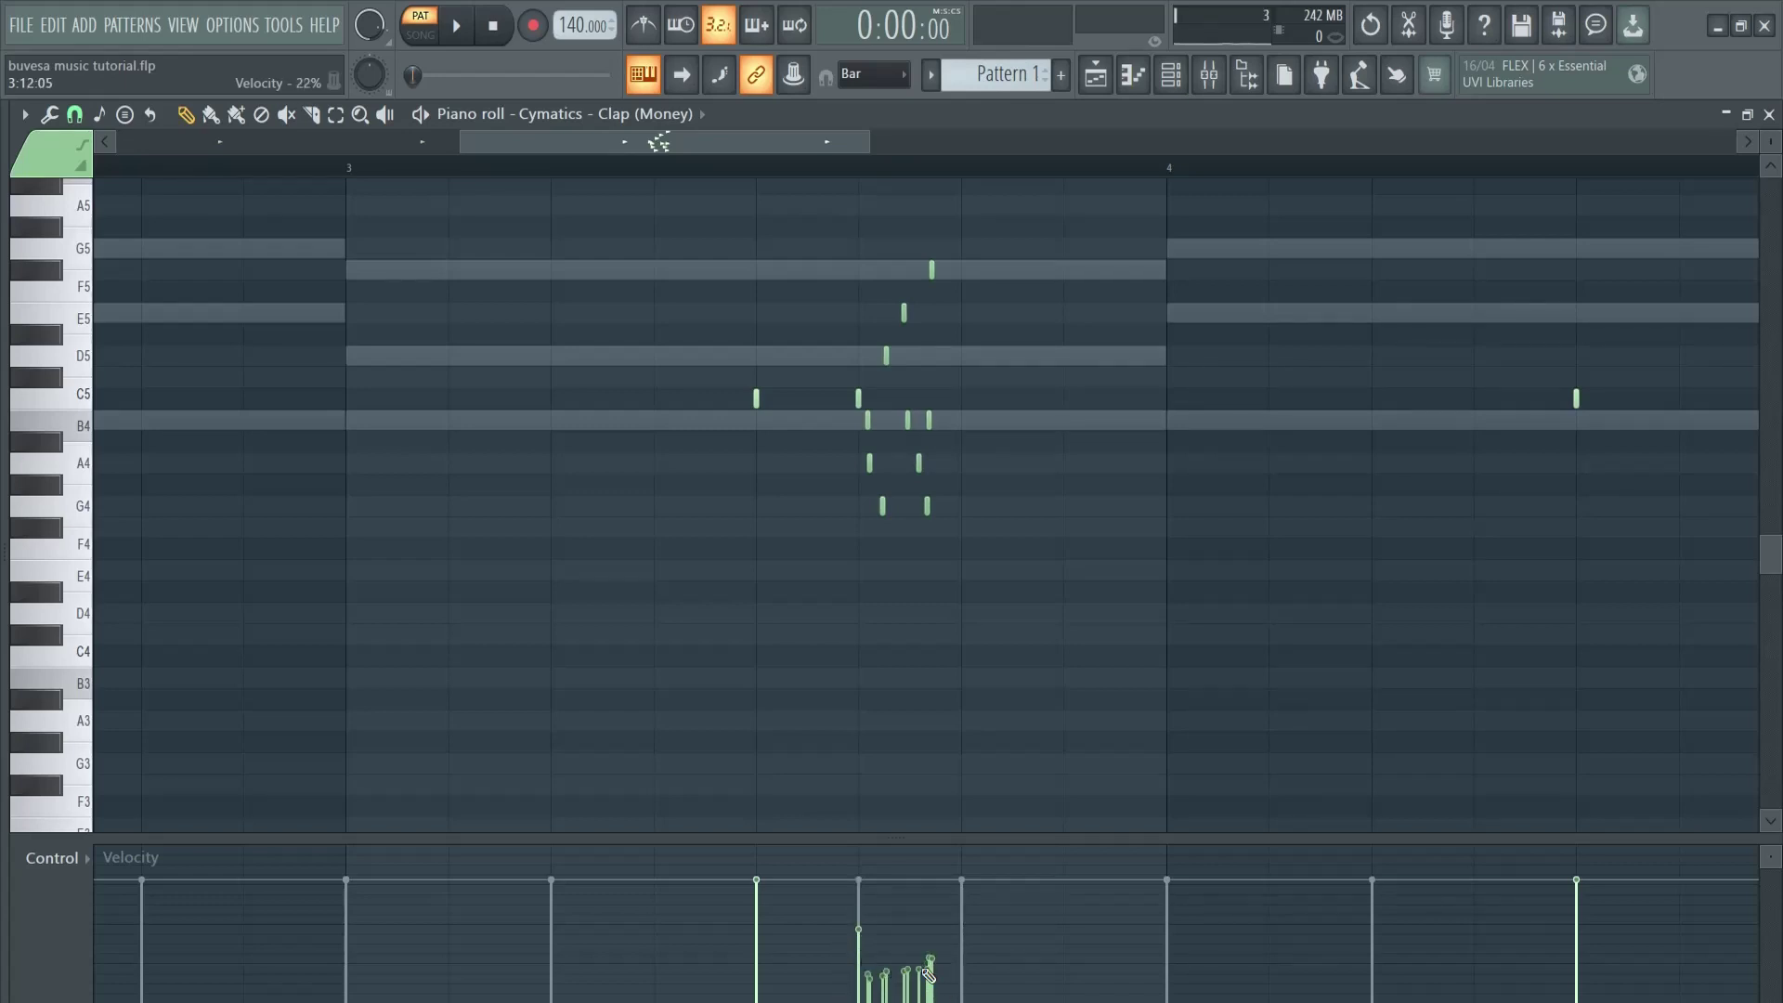
pyautogui.press('space')
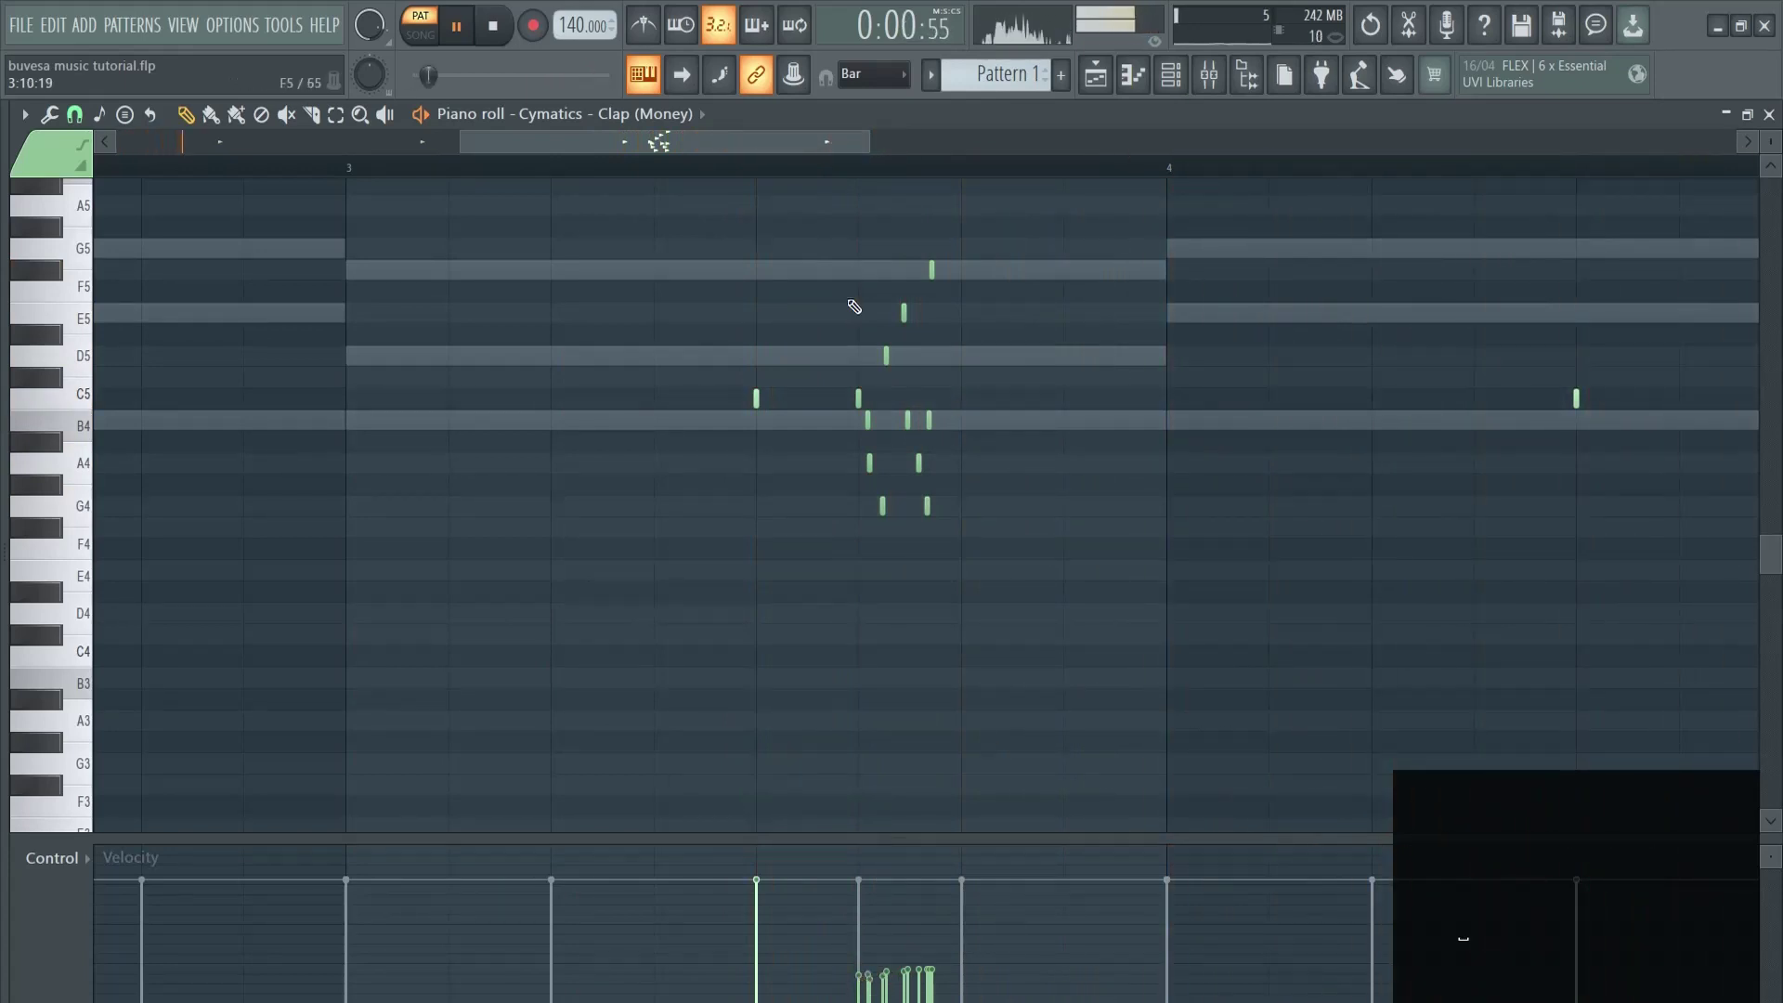
pyautogui.moveTo(462, 141); pyautogui.dragTo(118, 138)
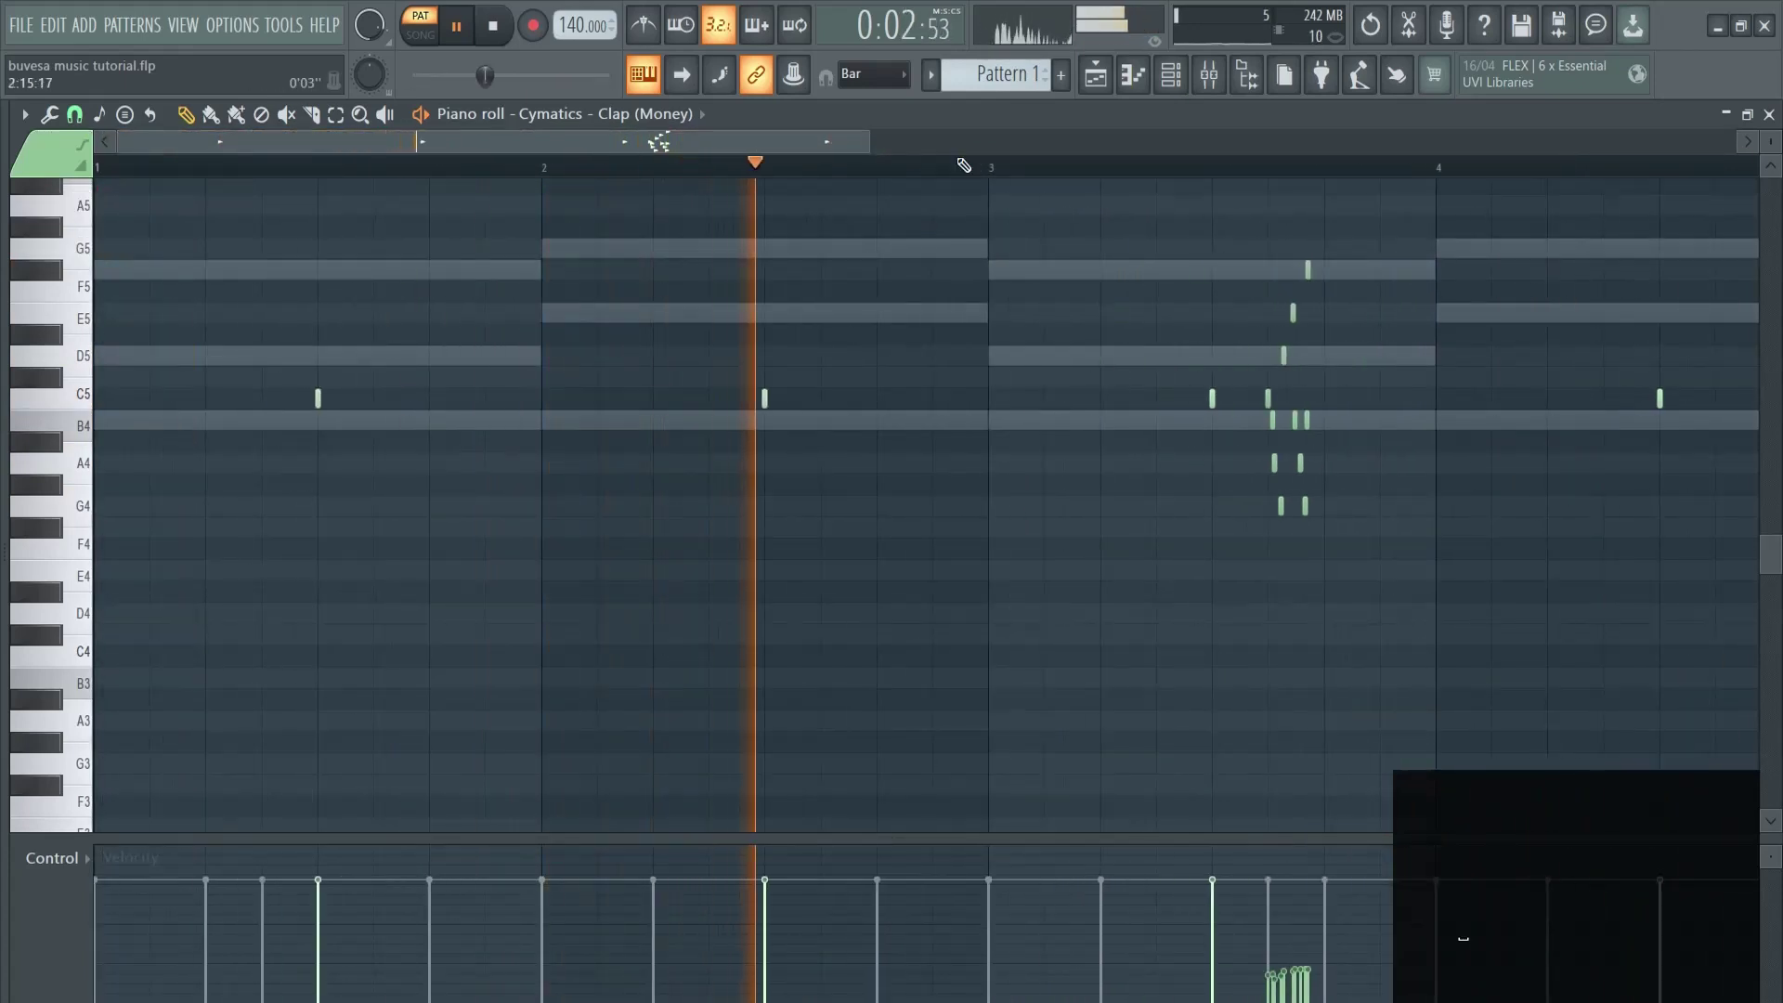
pyautogui.moveTo(870, 141); pyautogui.dragTo(1093, 149)
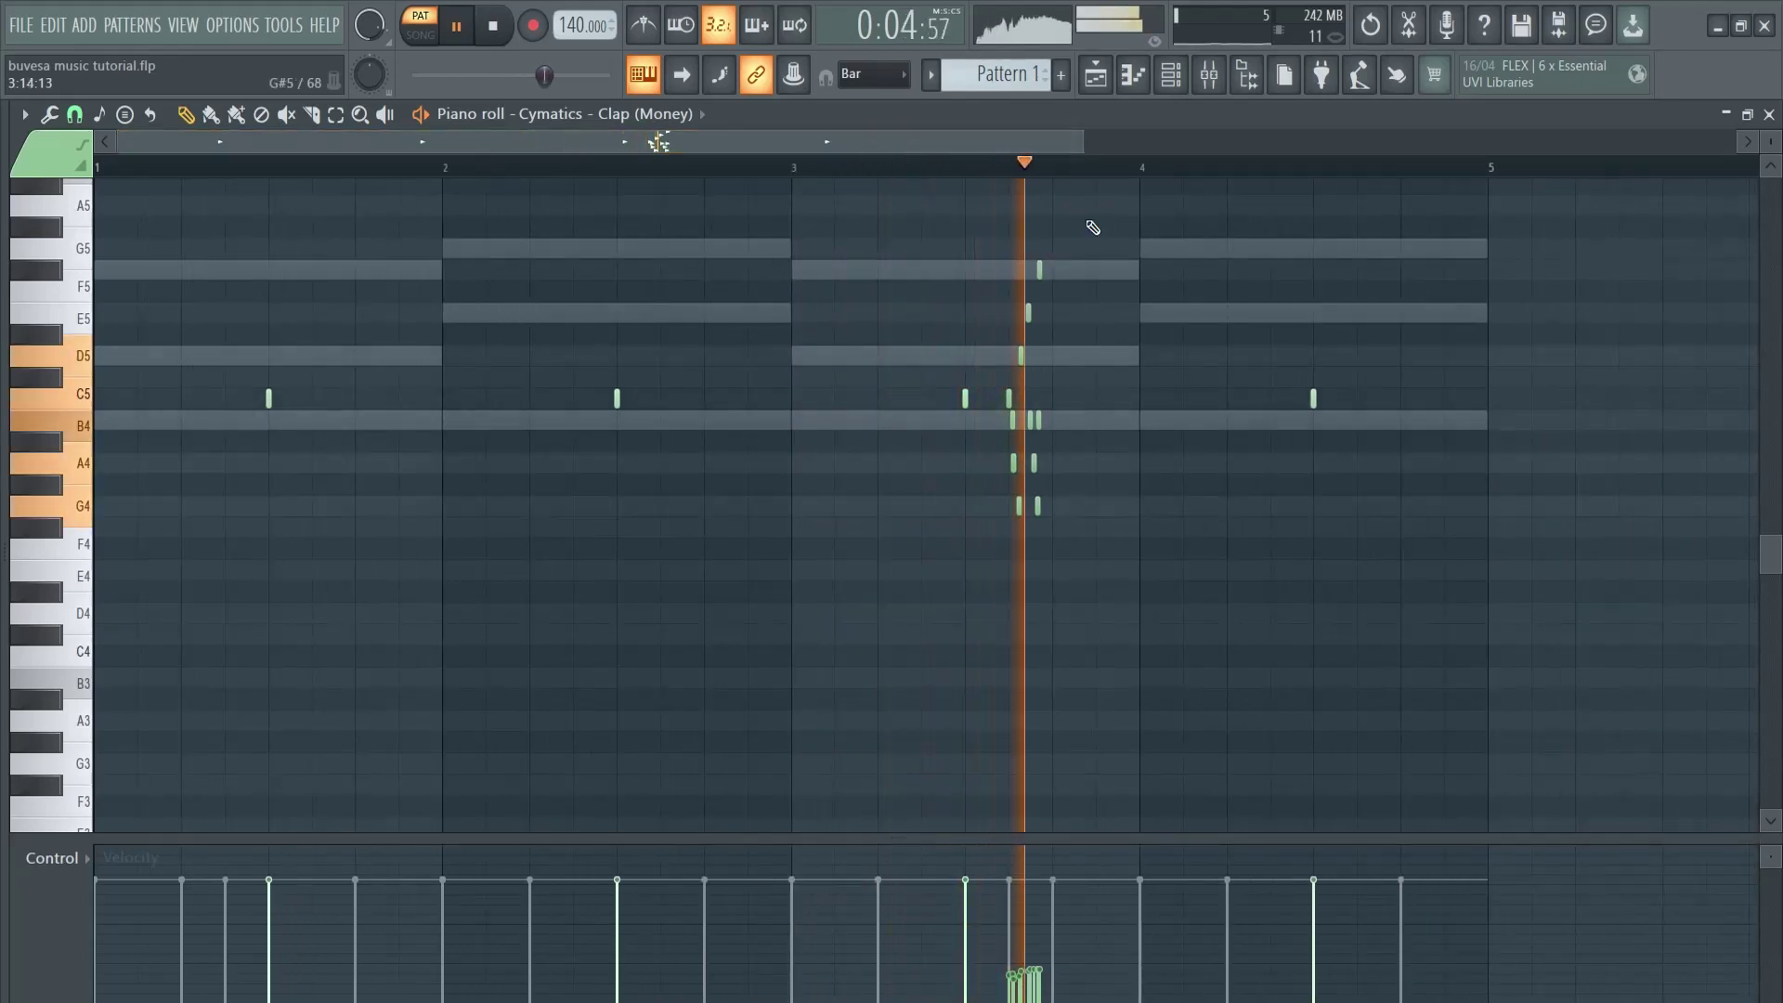
pyautogui.press('space')
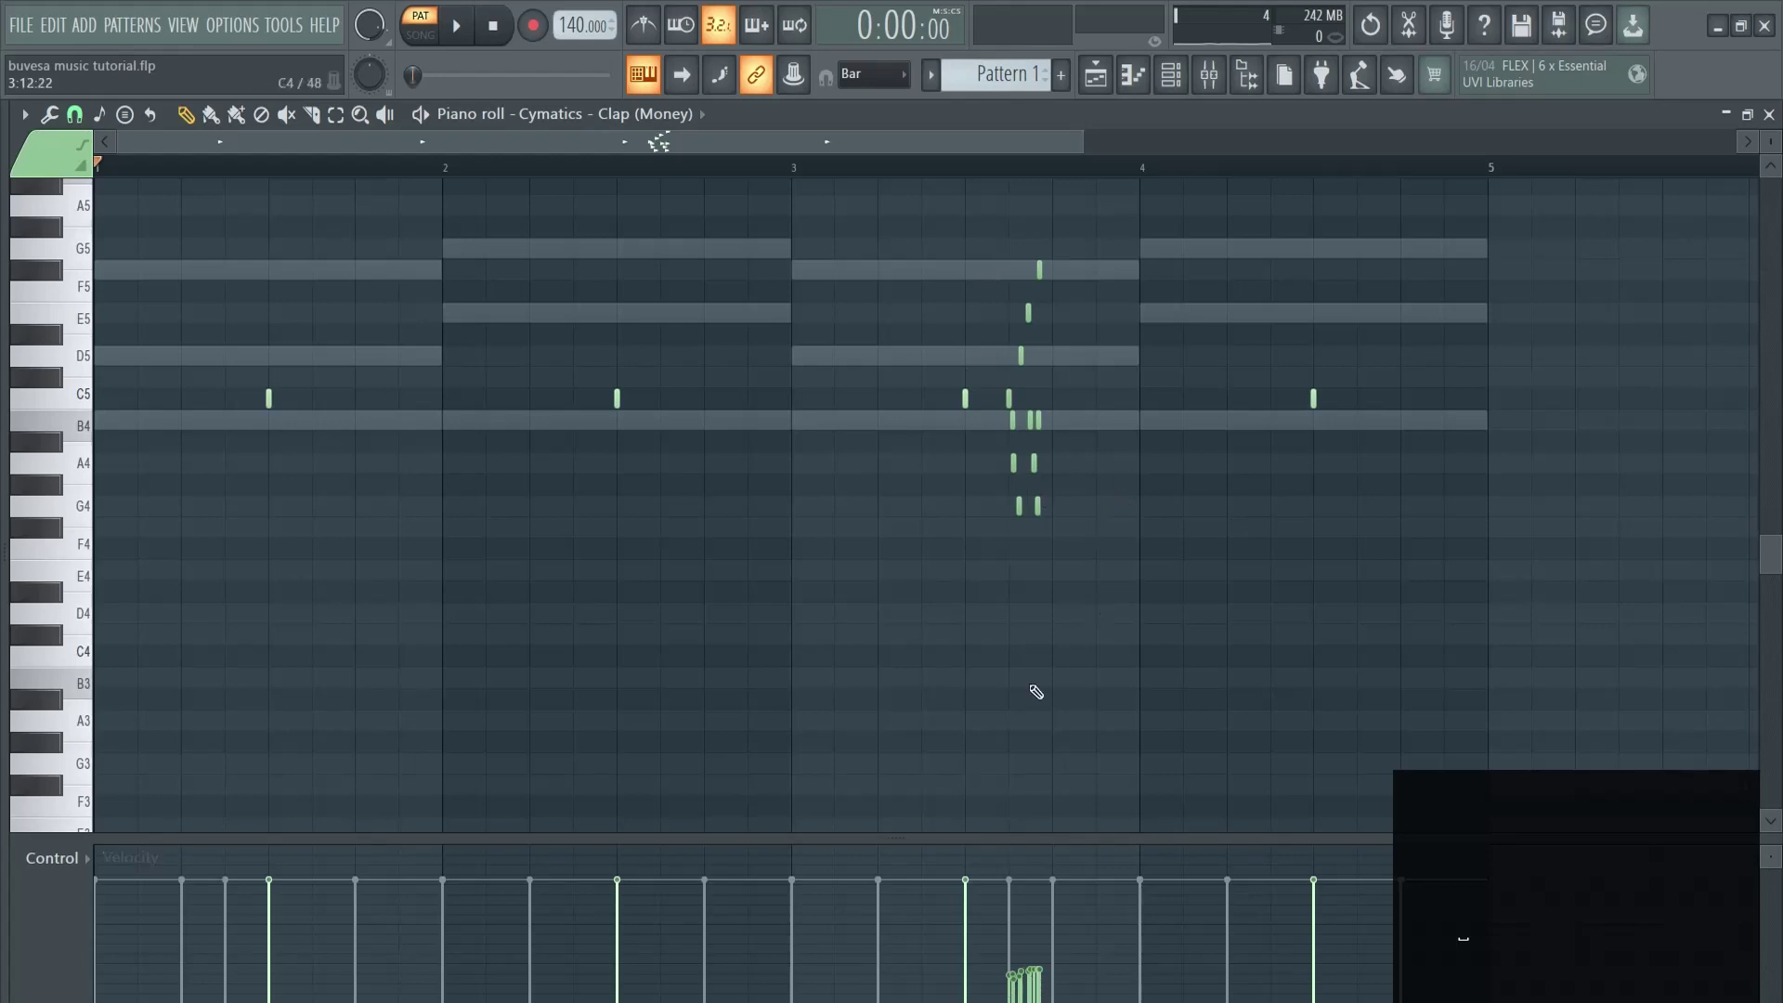
# Return to the playlist with the channel rack open, copy the clap notes to the Snare (Moth) channel, and play the pattern.
pyautogui.press('F5')
pyautogui.press('F6')
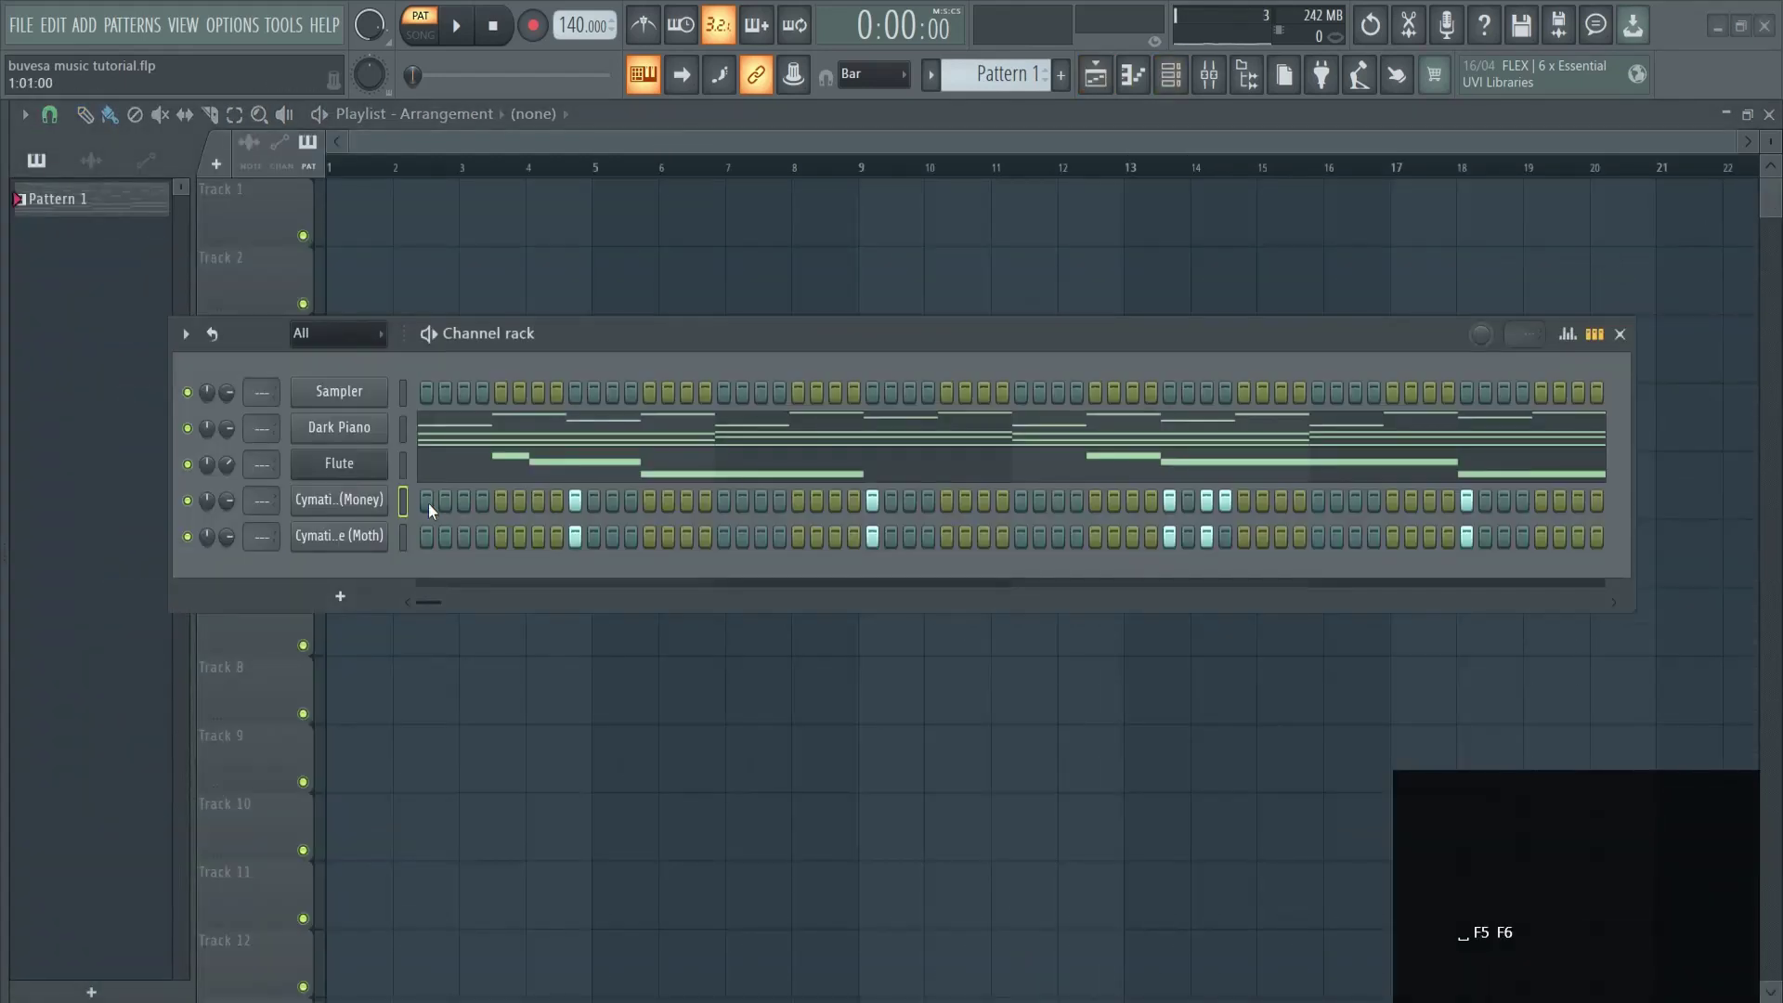
pyautogui.hotkey('ctrl', 'c')
pyautogui.click(406, 536)
pyautogui.hotkey('ctrl', 'v')
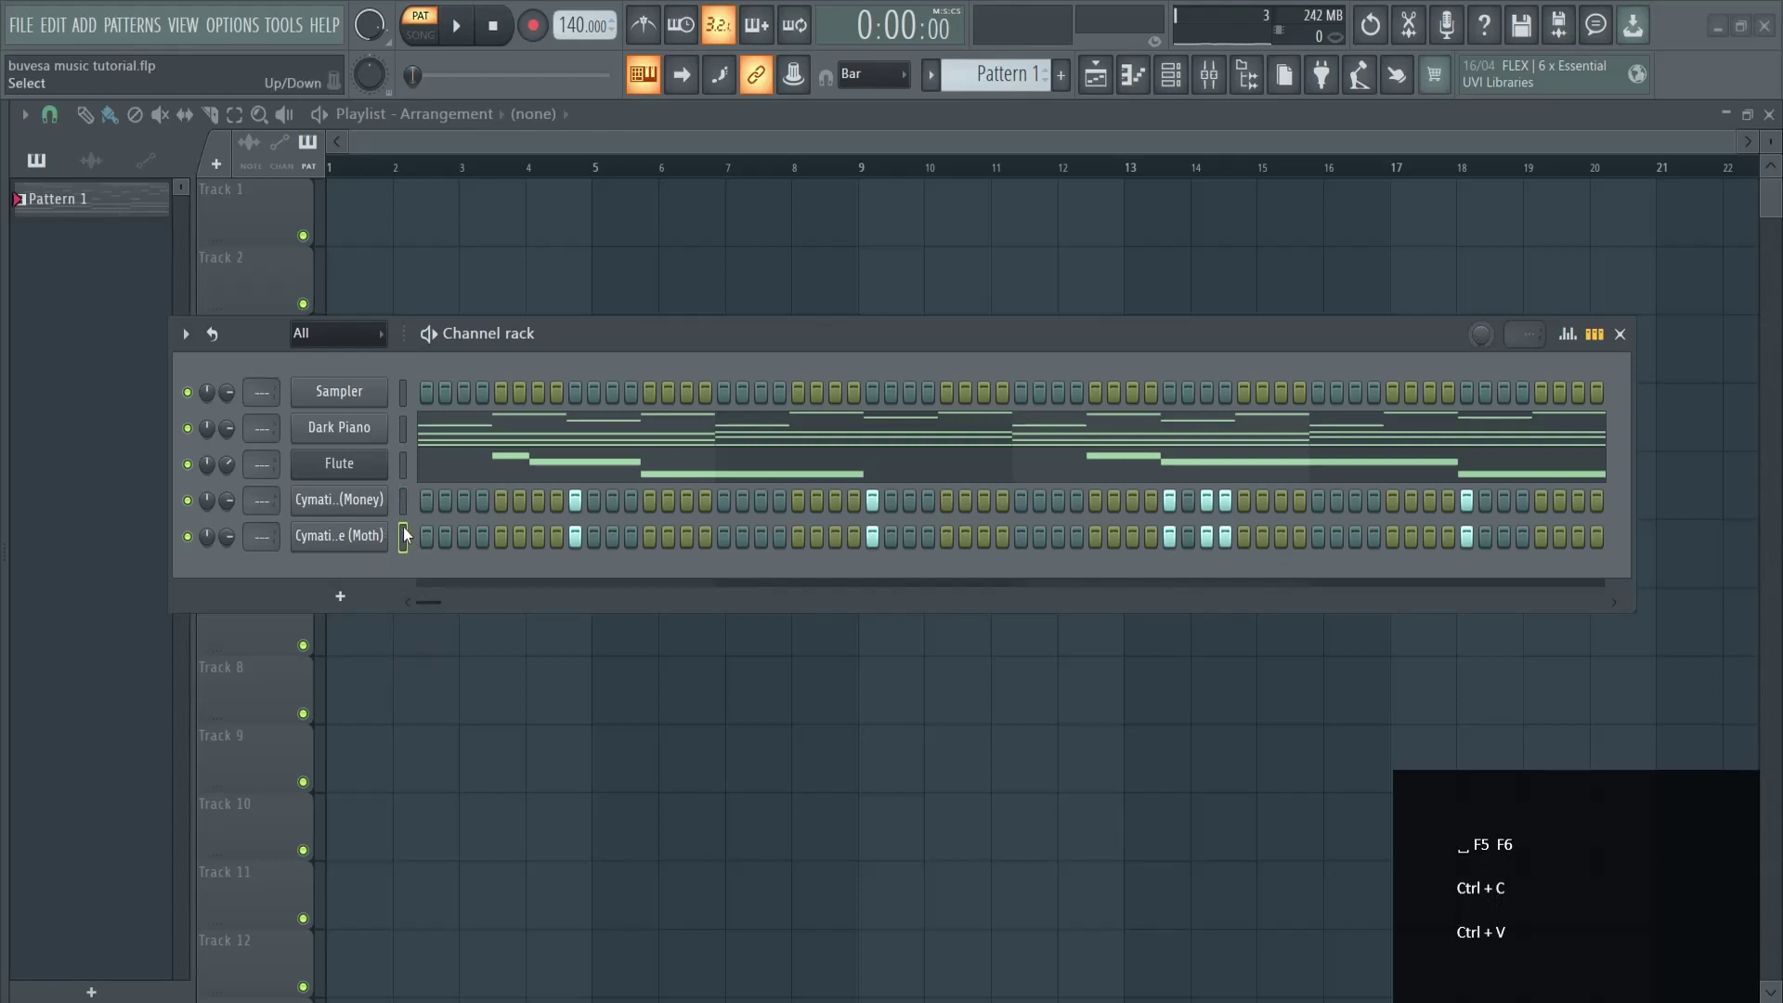
pyautogui.press('space')
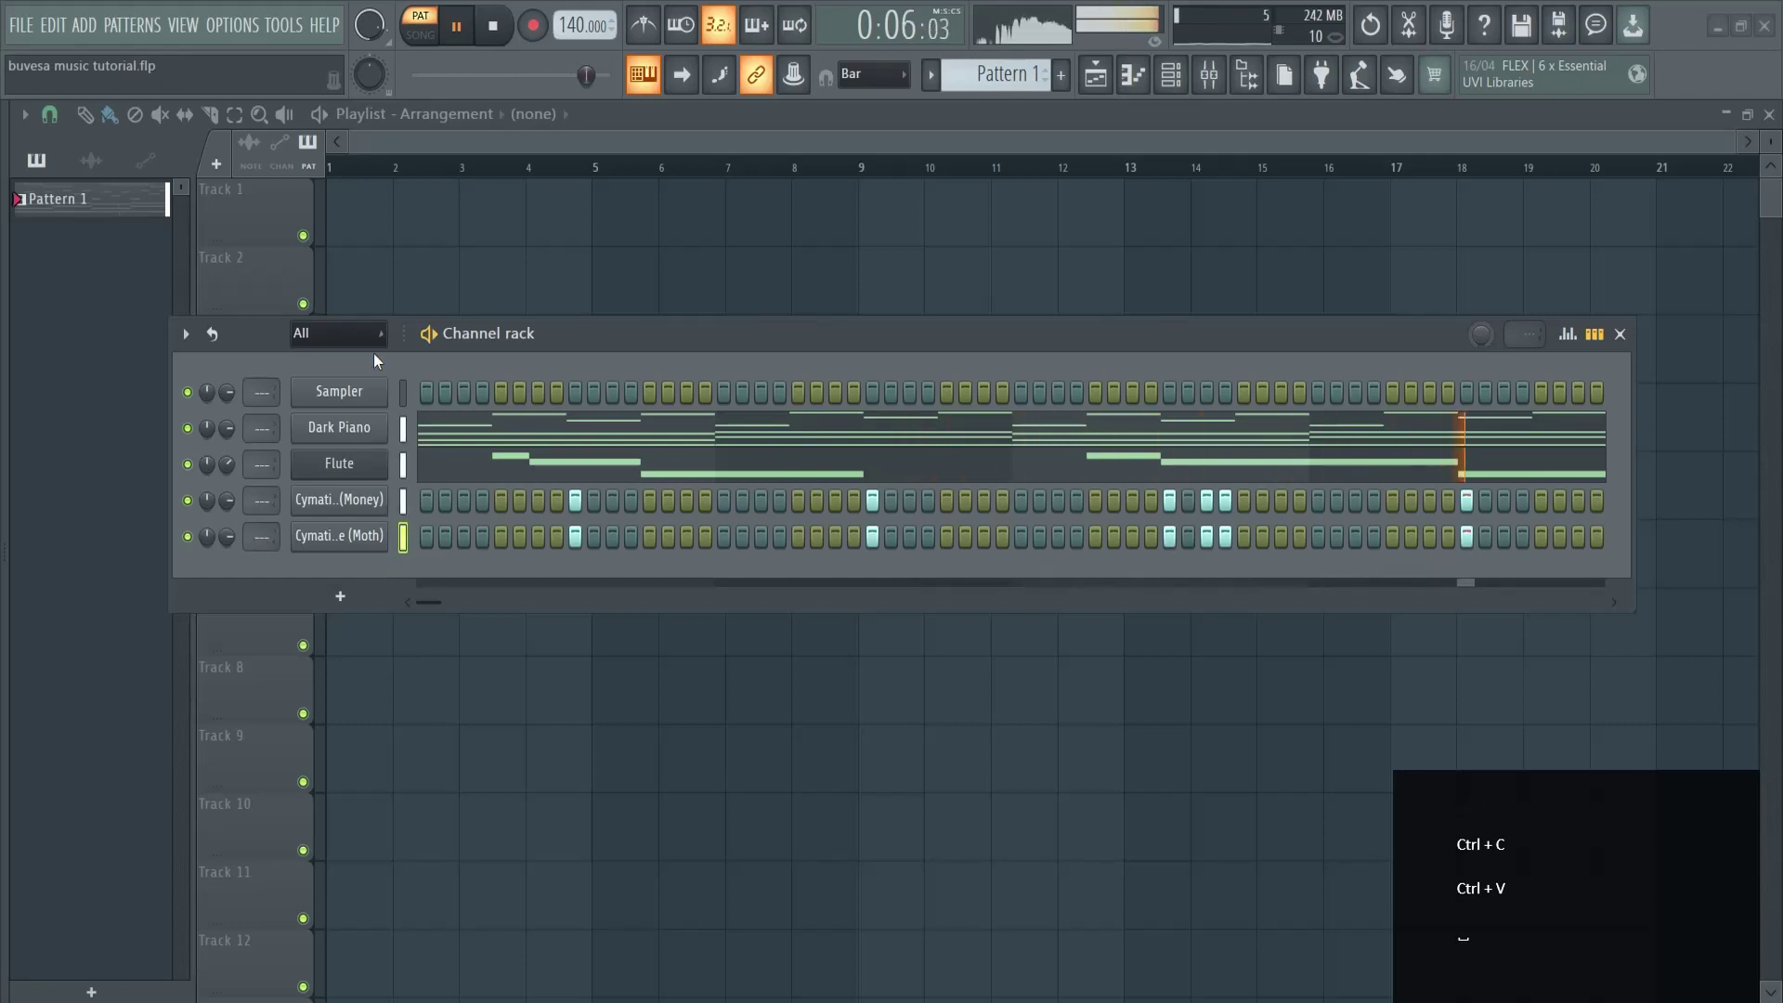
pyautogui.press('space')
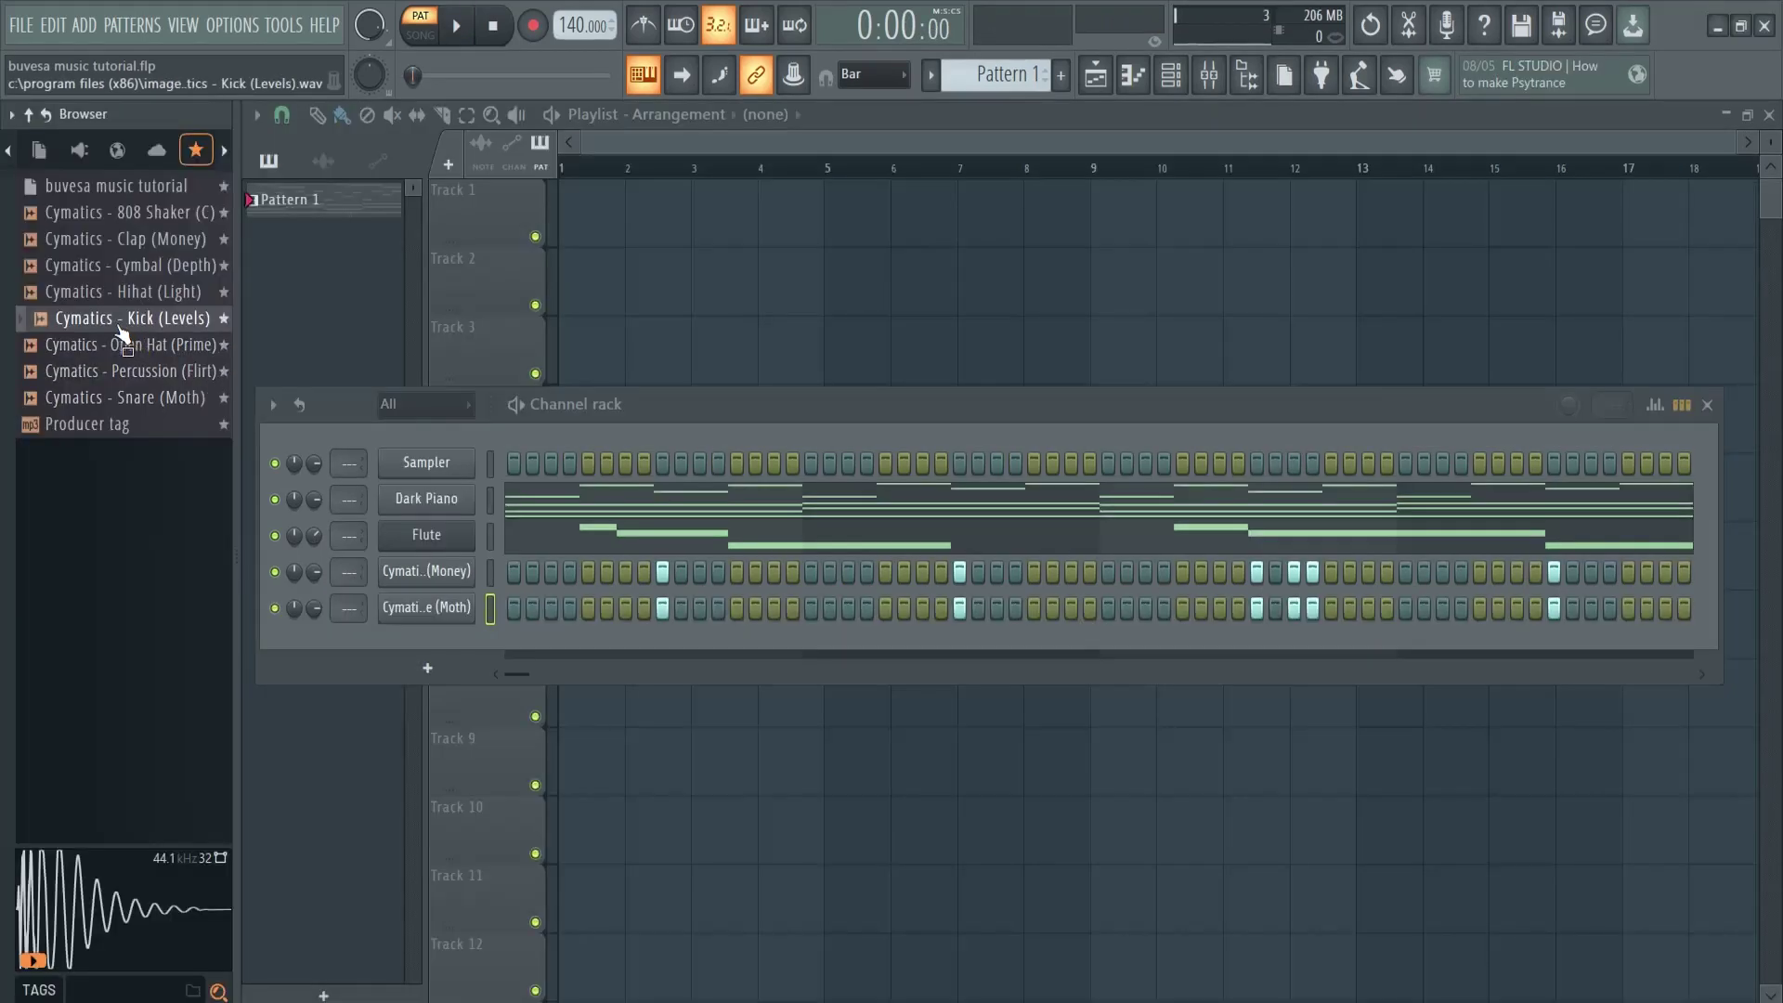
# Add the Cymatics - Kick (Levels) sample as a channel below the snare, place a hit on step 1, and open its piano roll.
pyautogui.moveTo(121, 333); pyautogui.dragTo(418, 624)
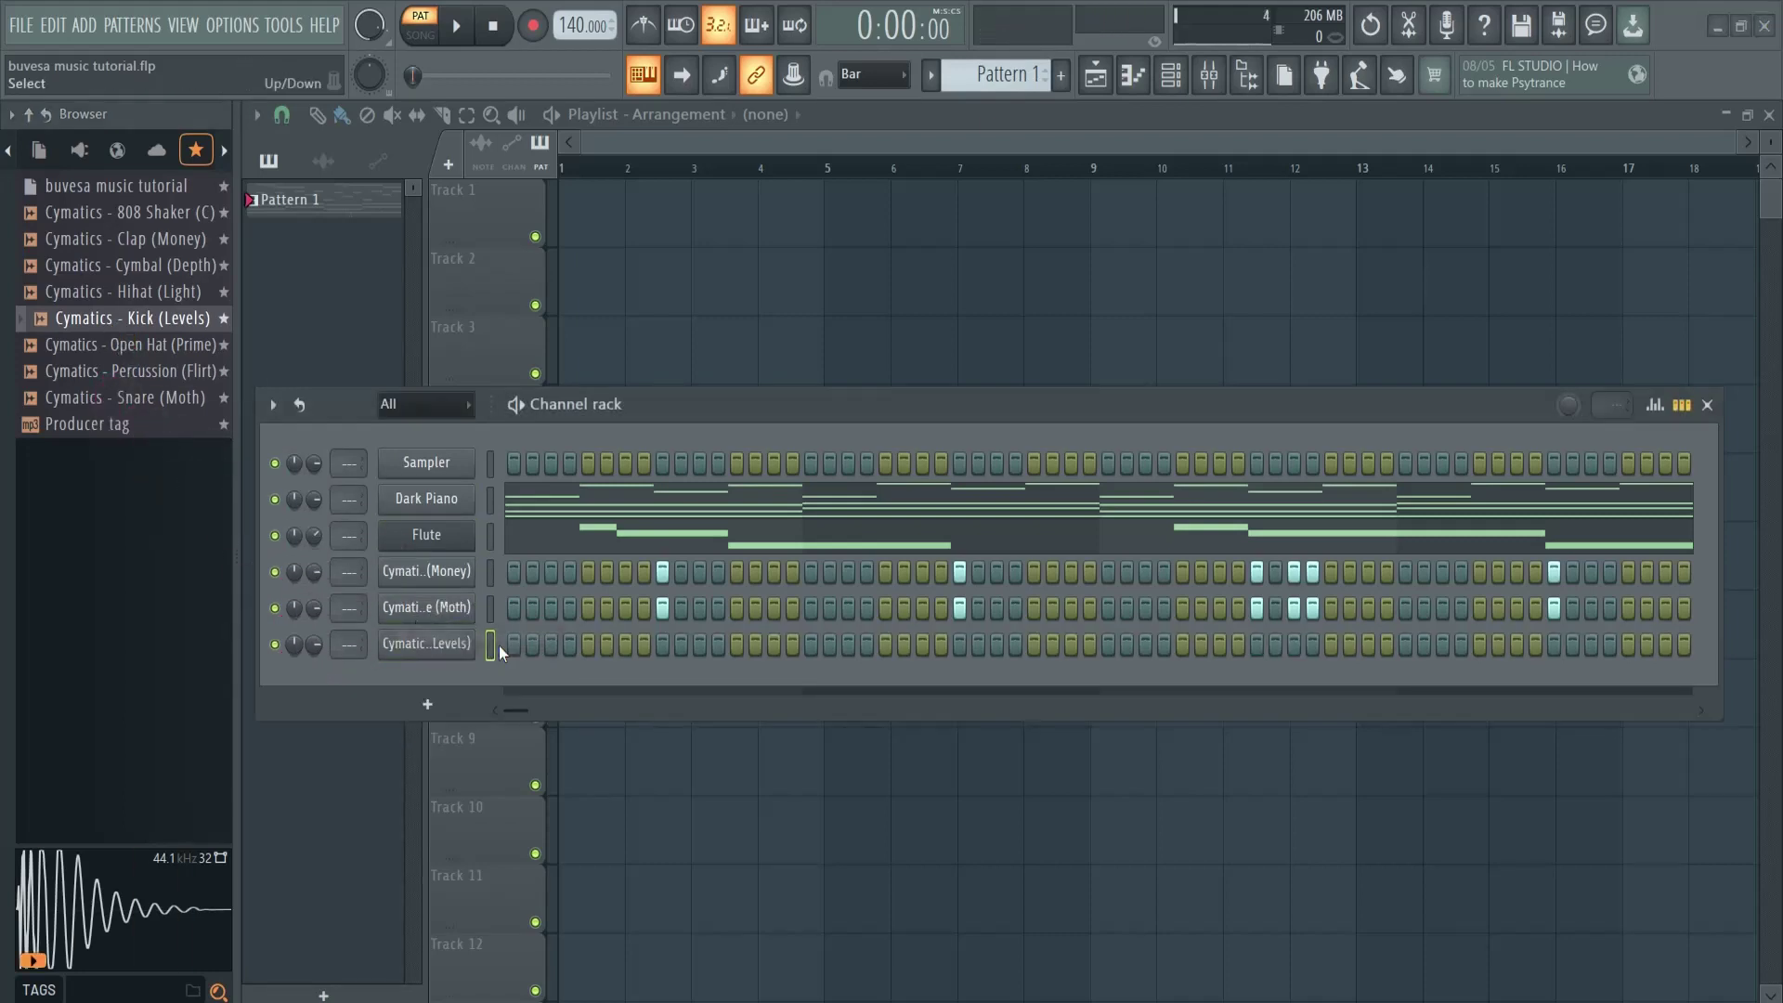
pyautogui.click(514, 645)
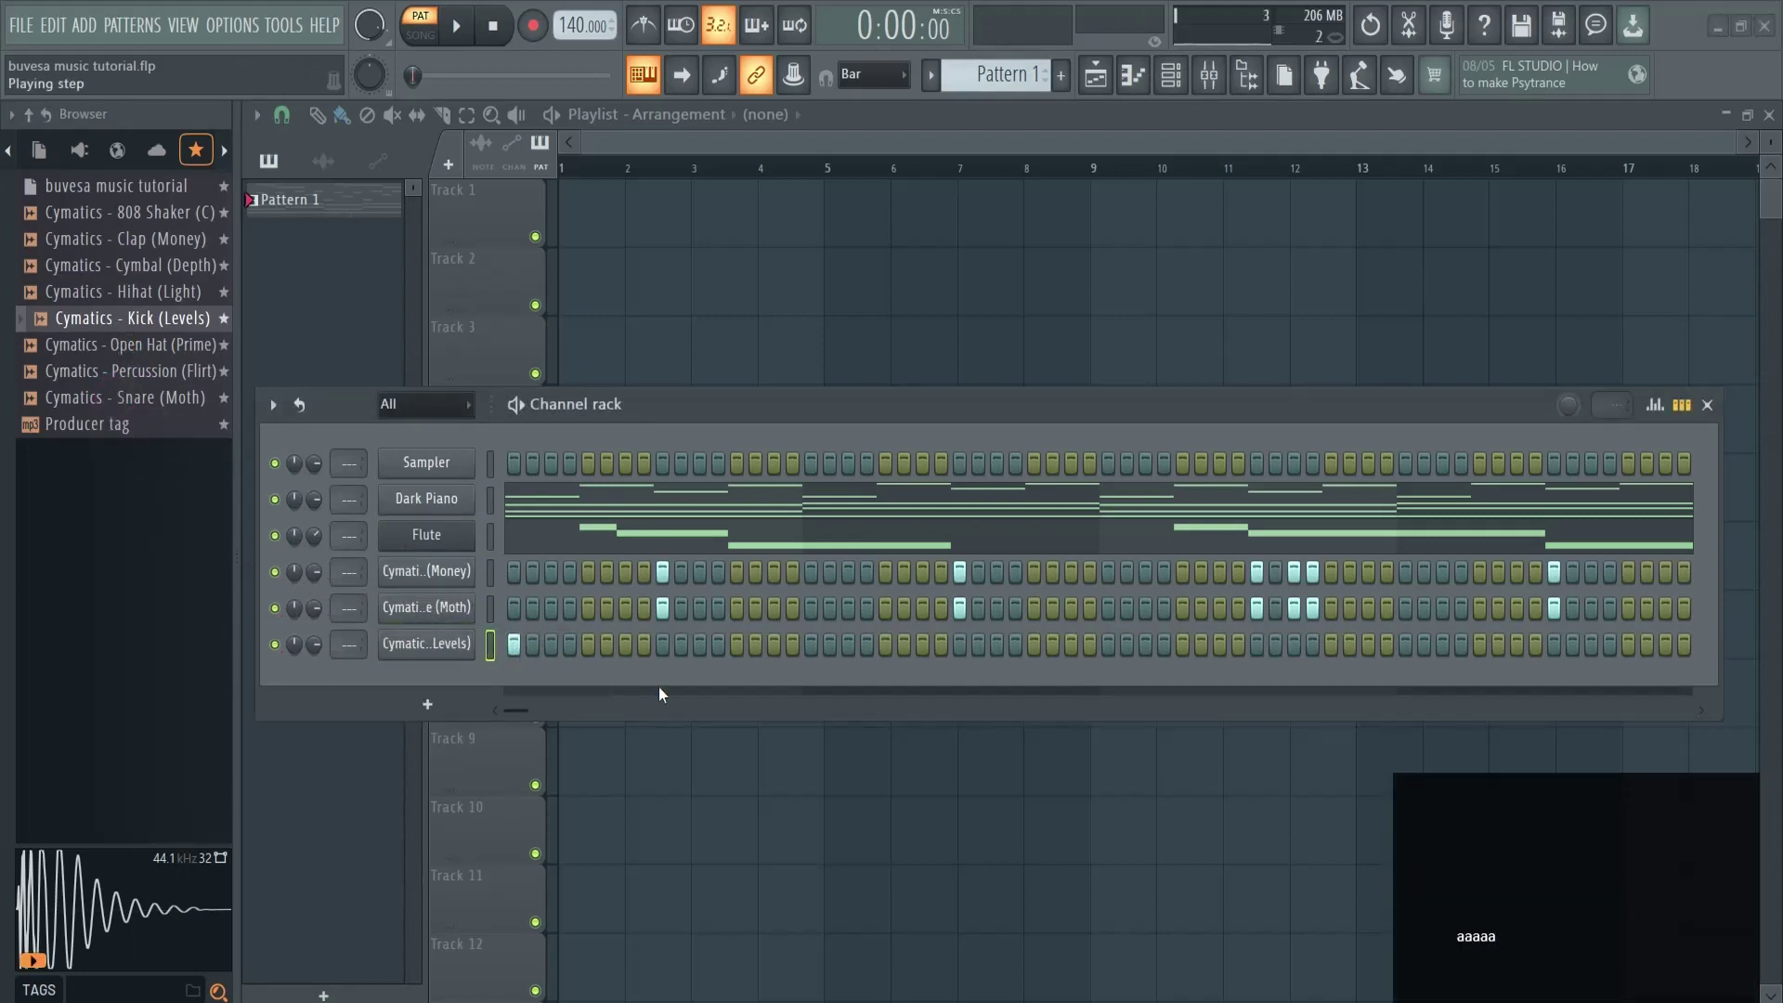
pyautogui.press('F7')
pyautogui.click(1707, 405)
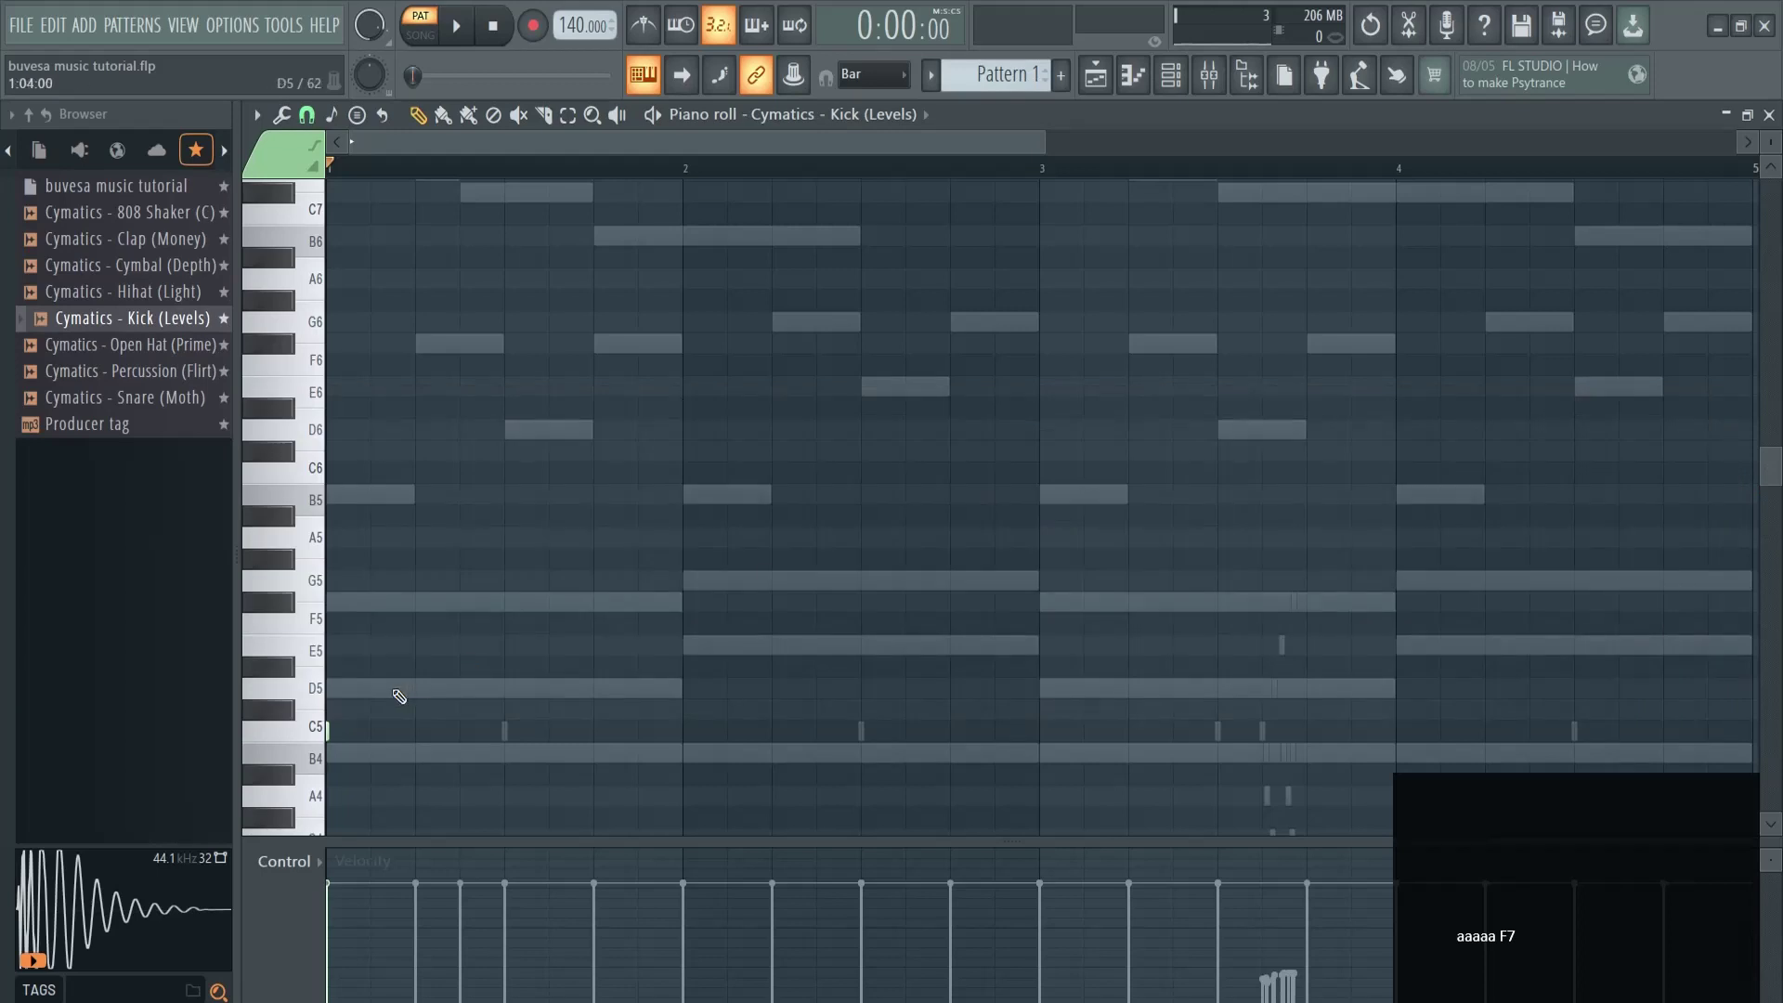
# Replace the short kick note with one C5 note spanning all four bars.
pyautogui.scroll(-3, 406, 619)
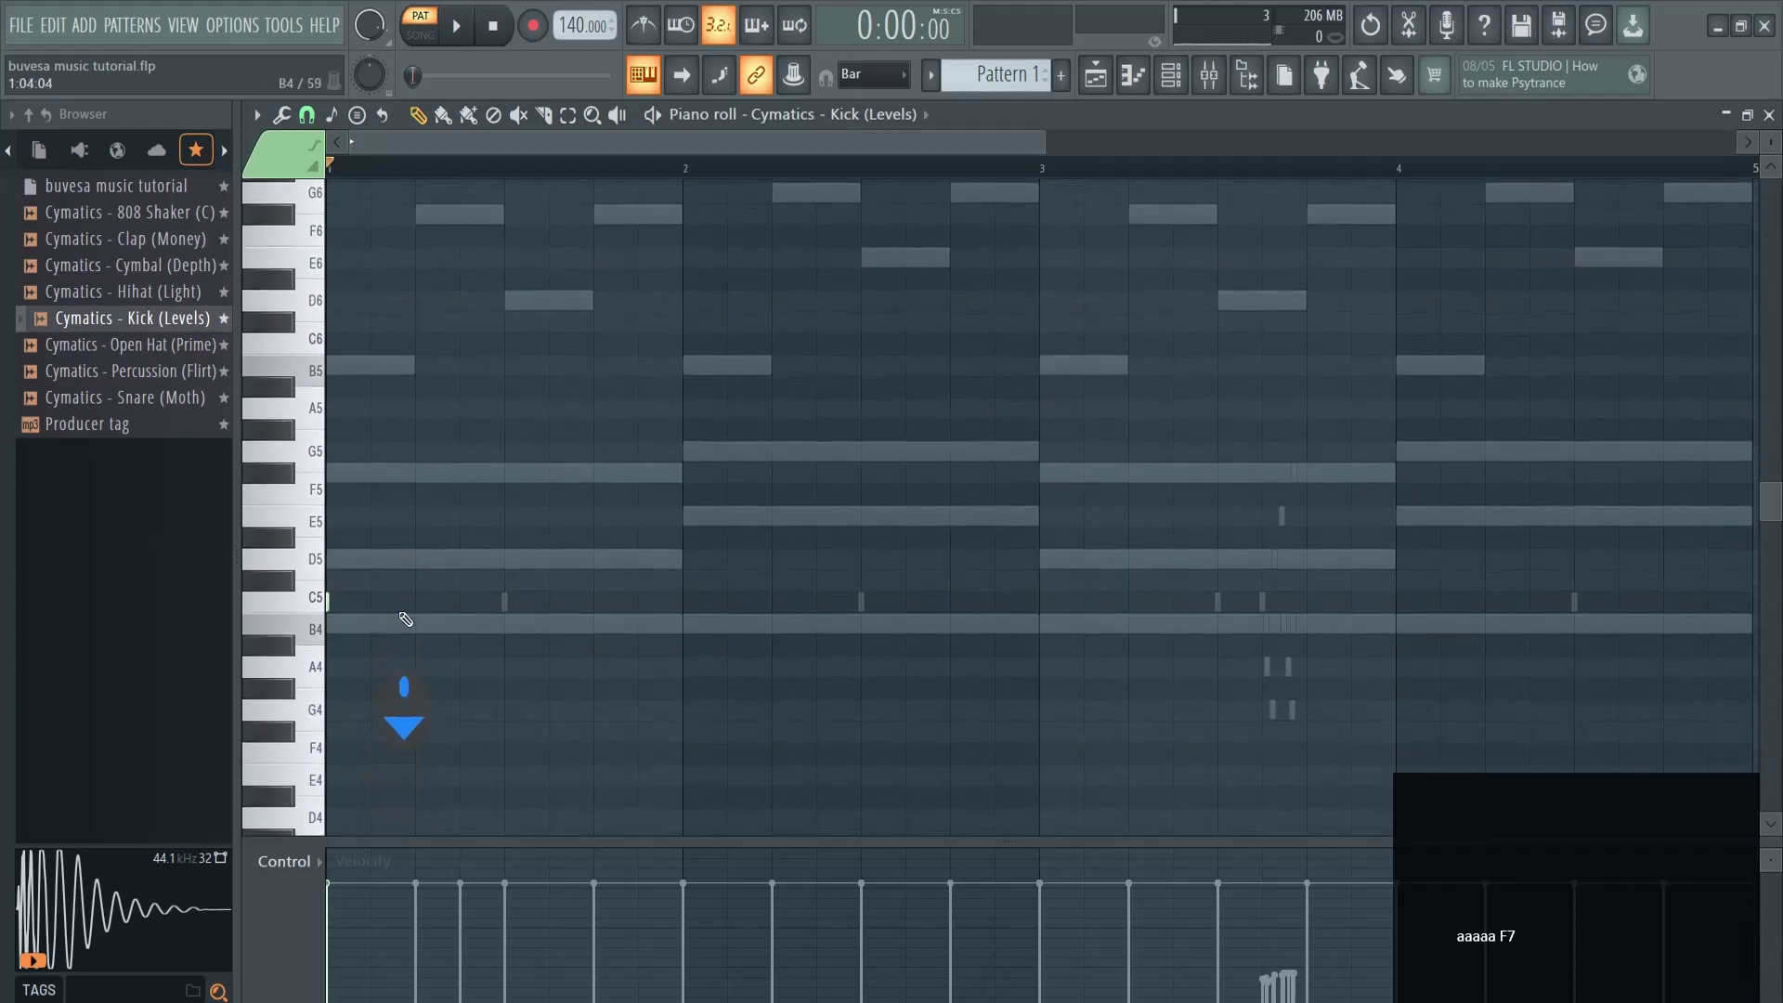
pyautogui.click(349, 602)
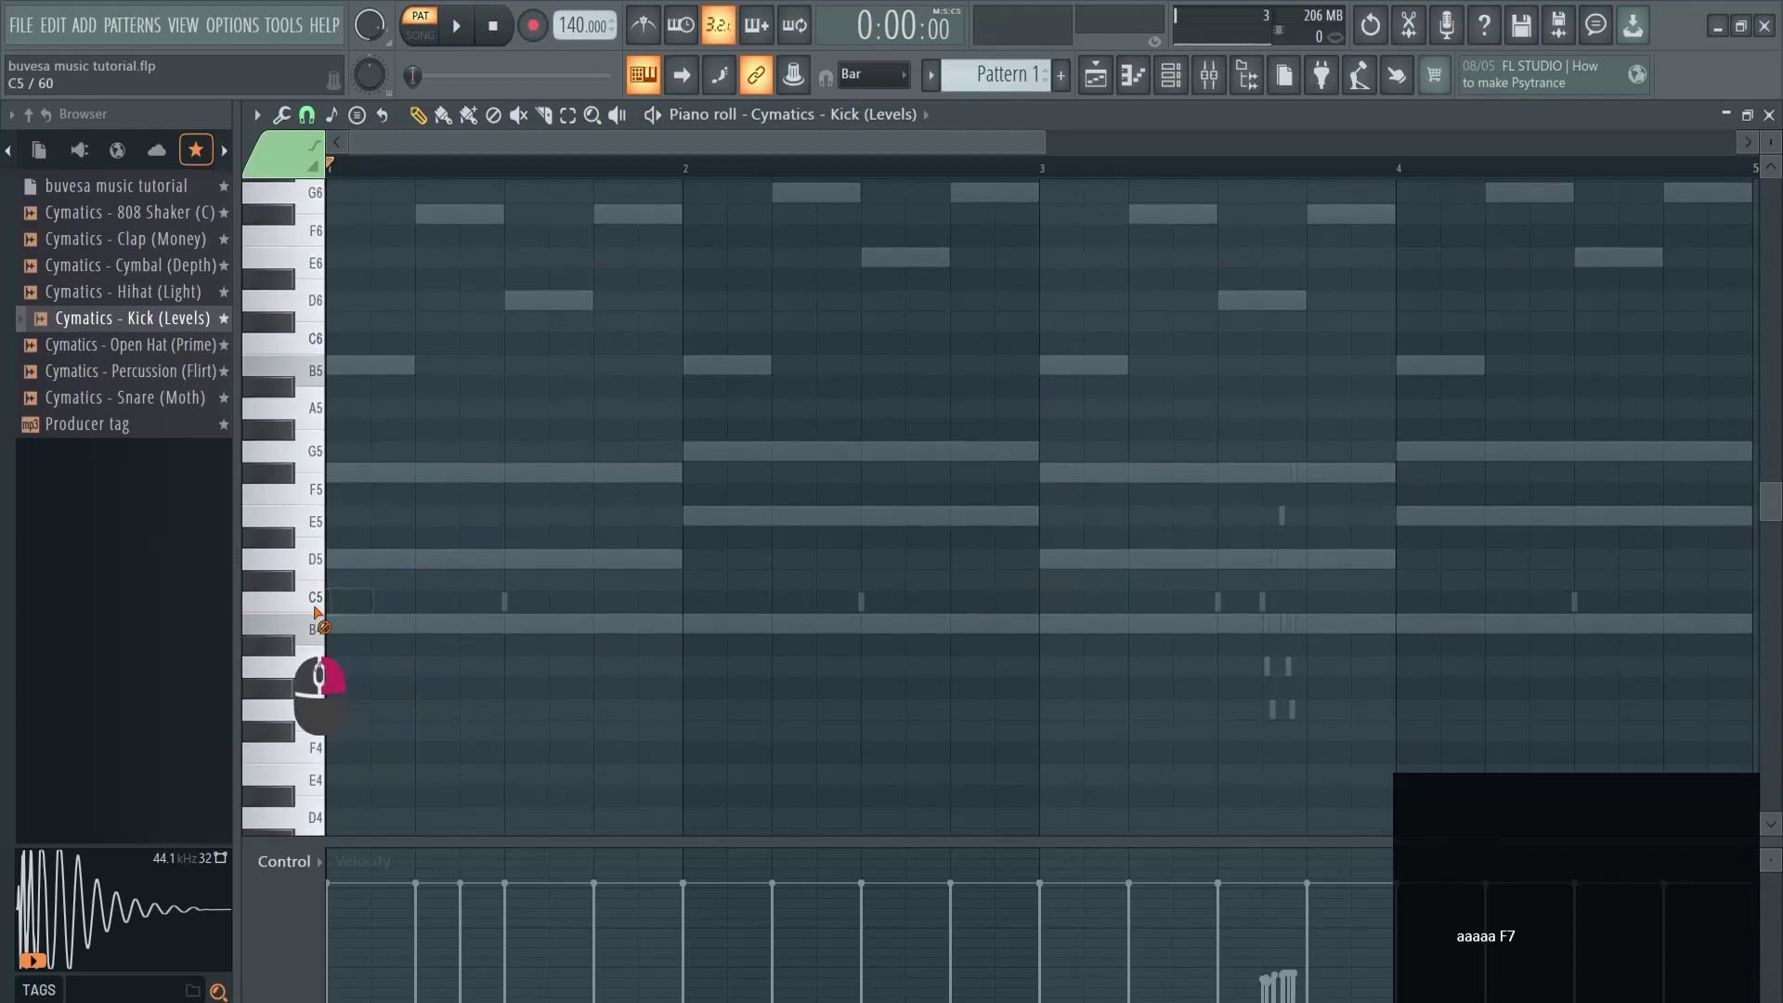
pyautogui.moveTo(370, 601); pyautogui.dragTo(1723, 604)
pyautogui.scroll(-1, 1701, 612)
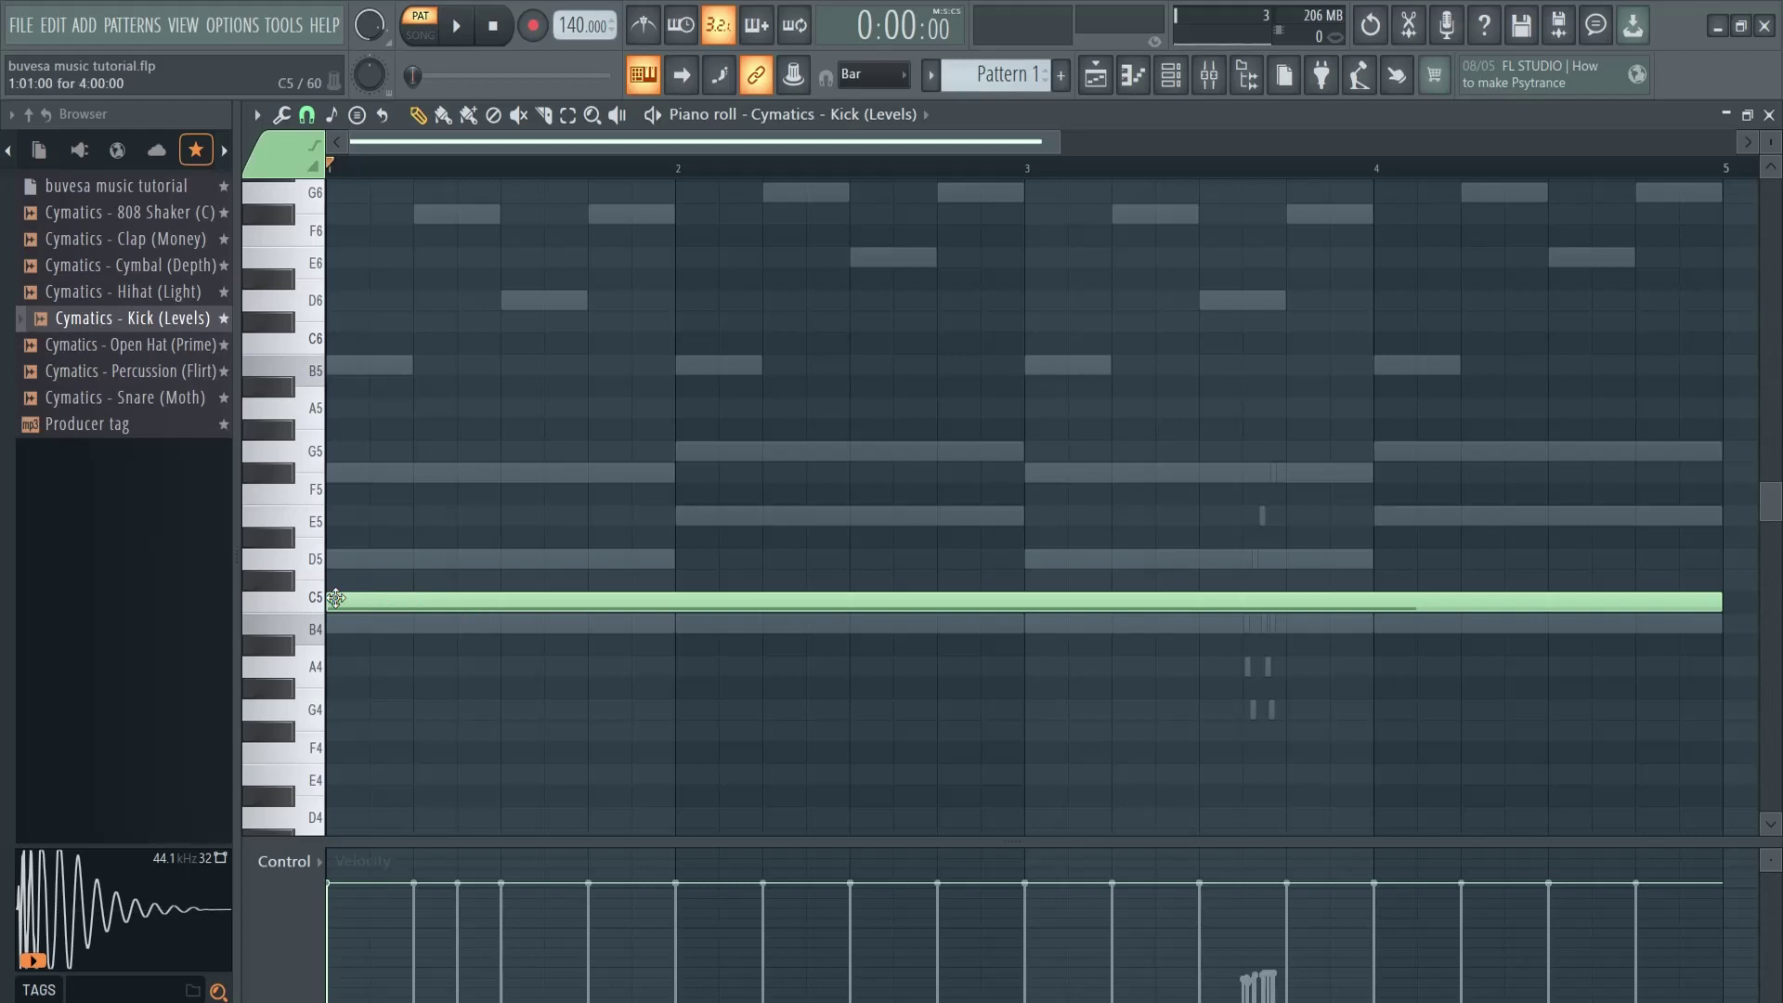
# Slice the long C5 kick note at the starts of bars 2, 3 and 4, and play the pattern with the channel rack open.
pyautogui.press('a')
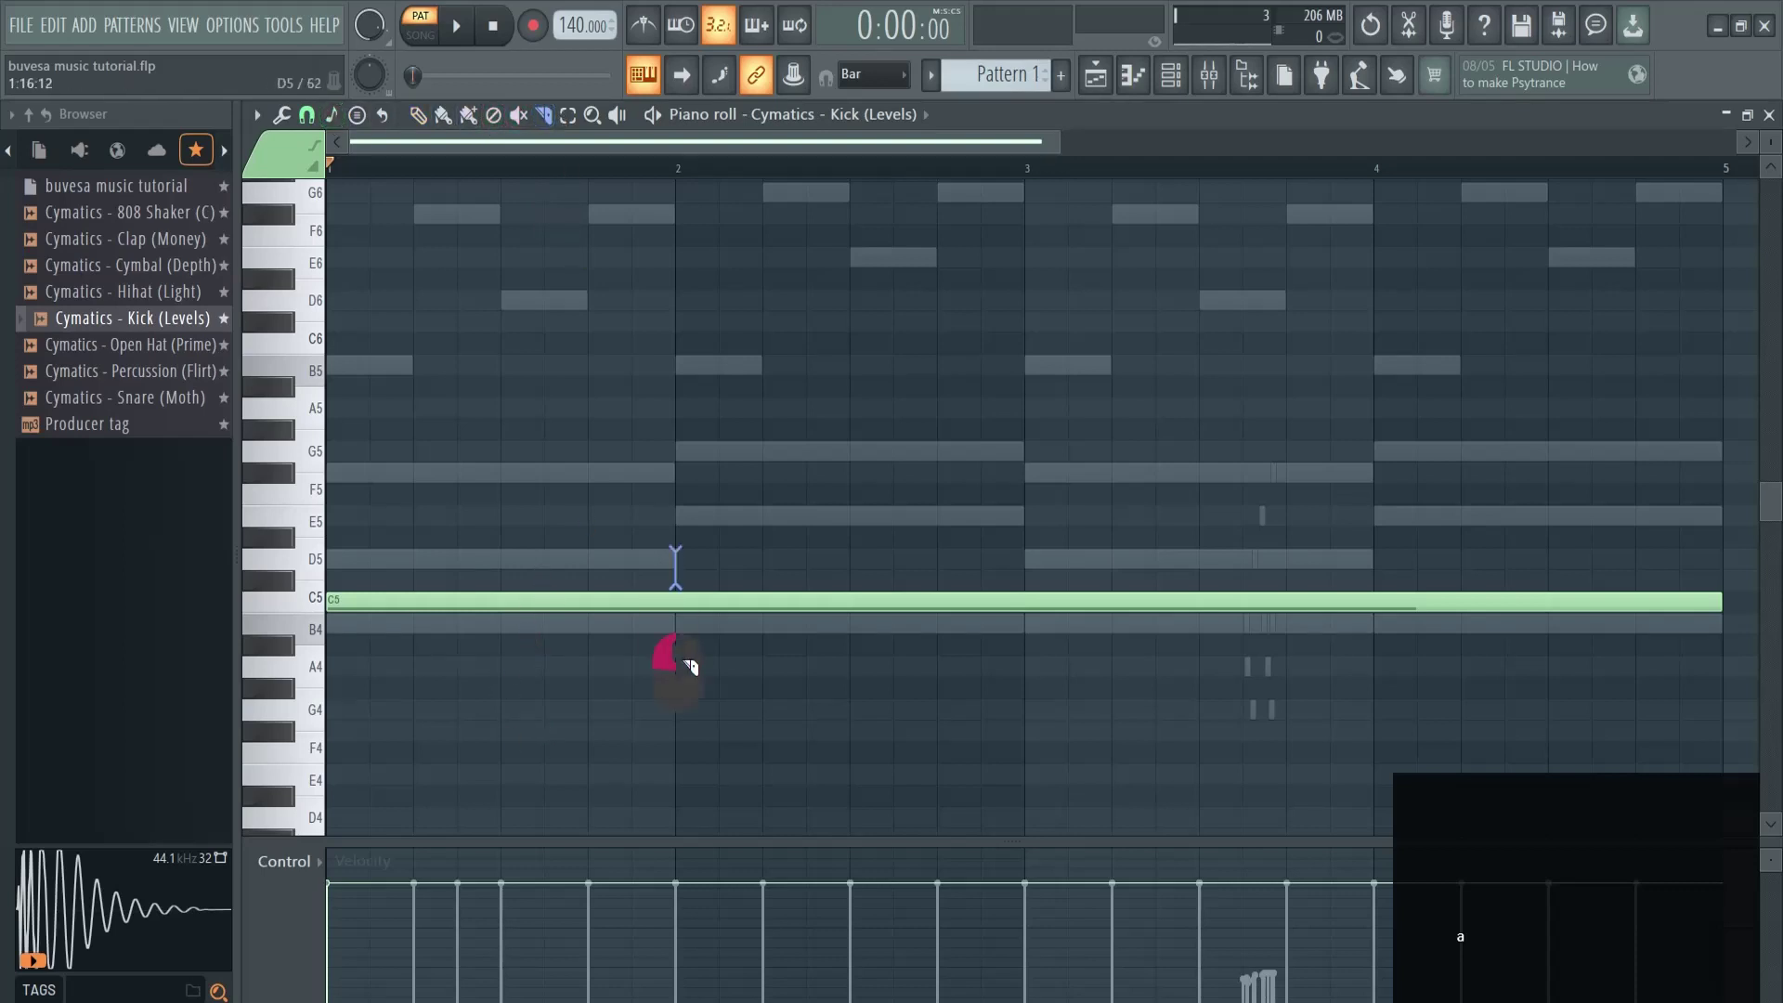
pyautogui.moveTo(691, 666); pyautogui.dragTo(695, 674)
pyautogui.moveTo(1034, 681); pyautogui.dragTo(1035, 682)
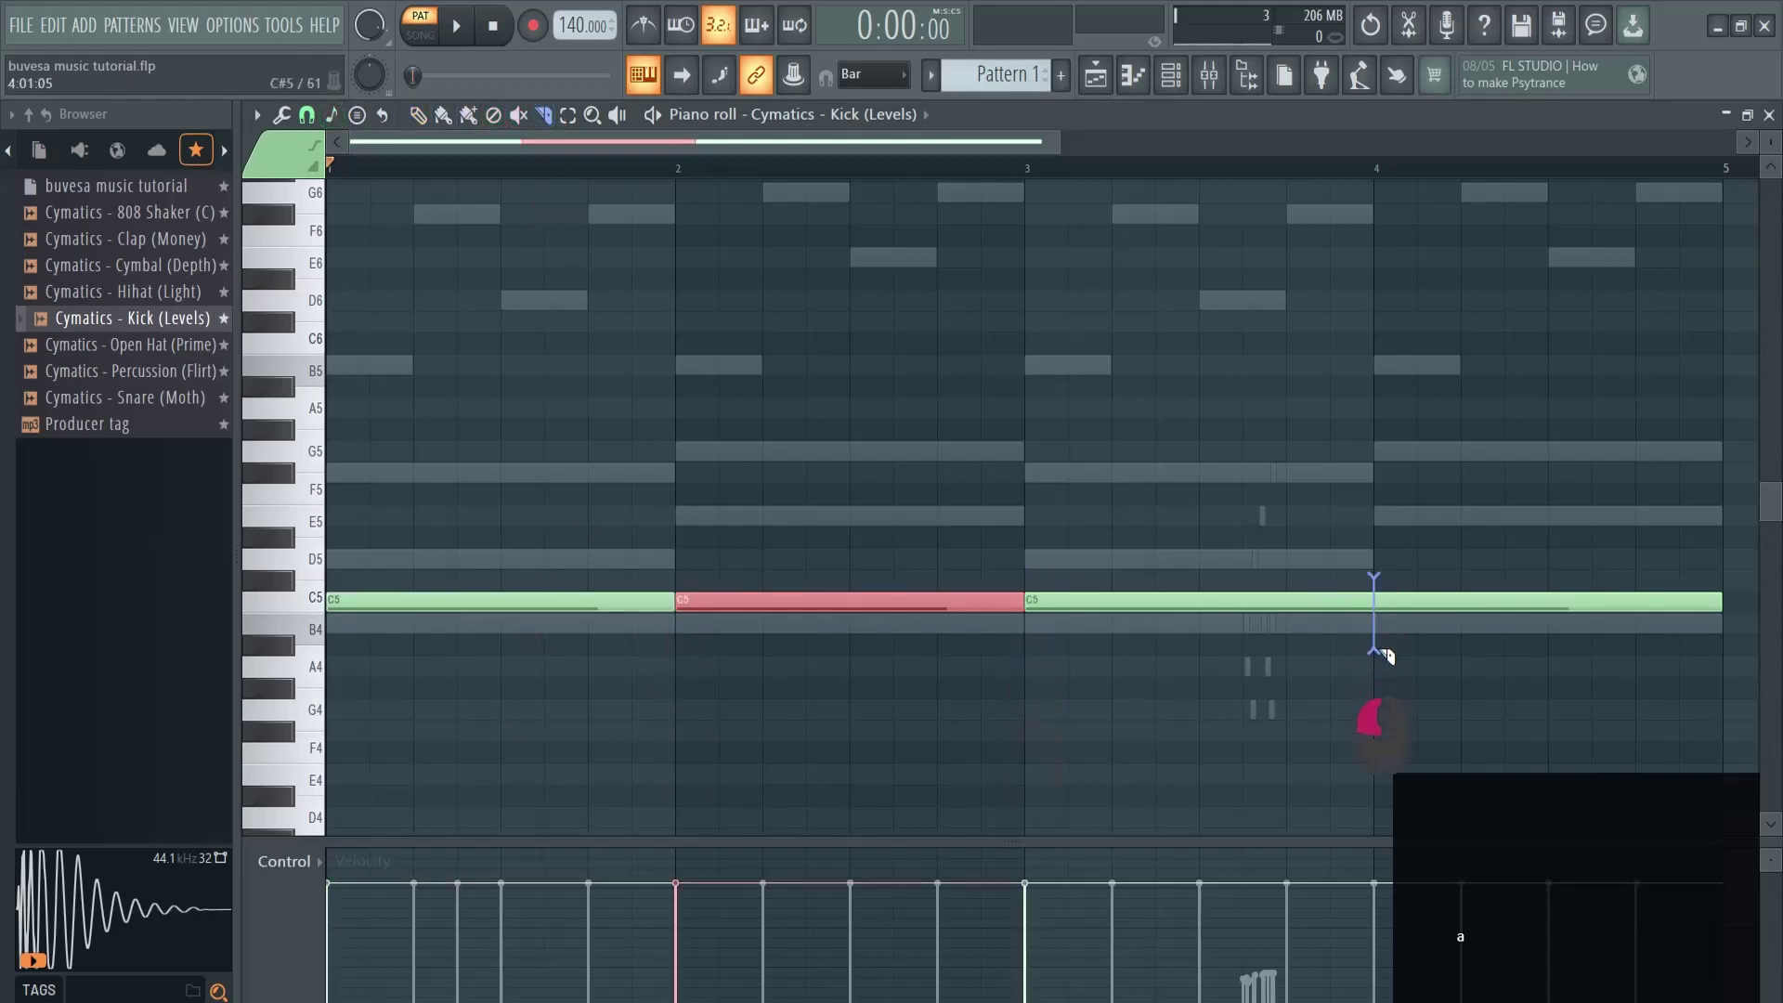
pyautogui.moveTo(1384, 656); pyautogui.dragTo(1384, 657)
pyautogui.press('space')
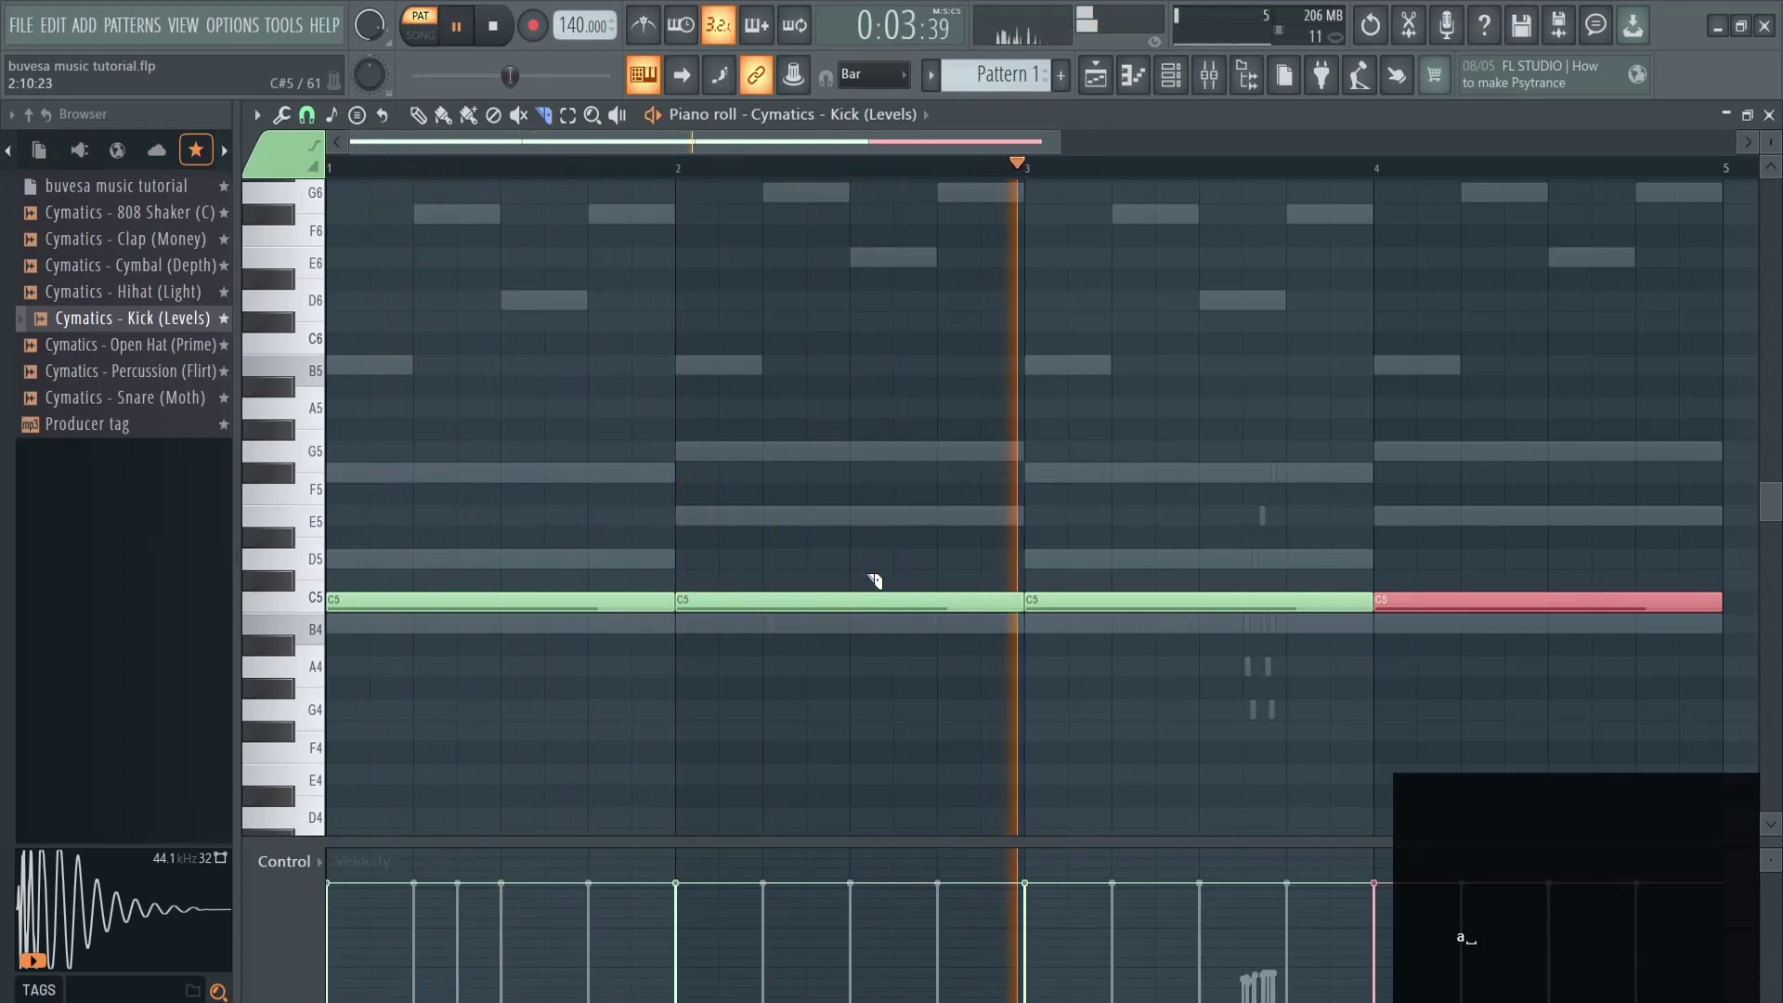
pyautogui.press('F6')
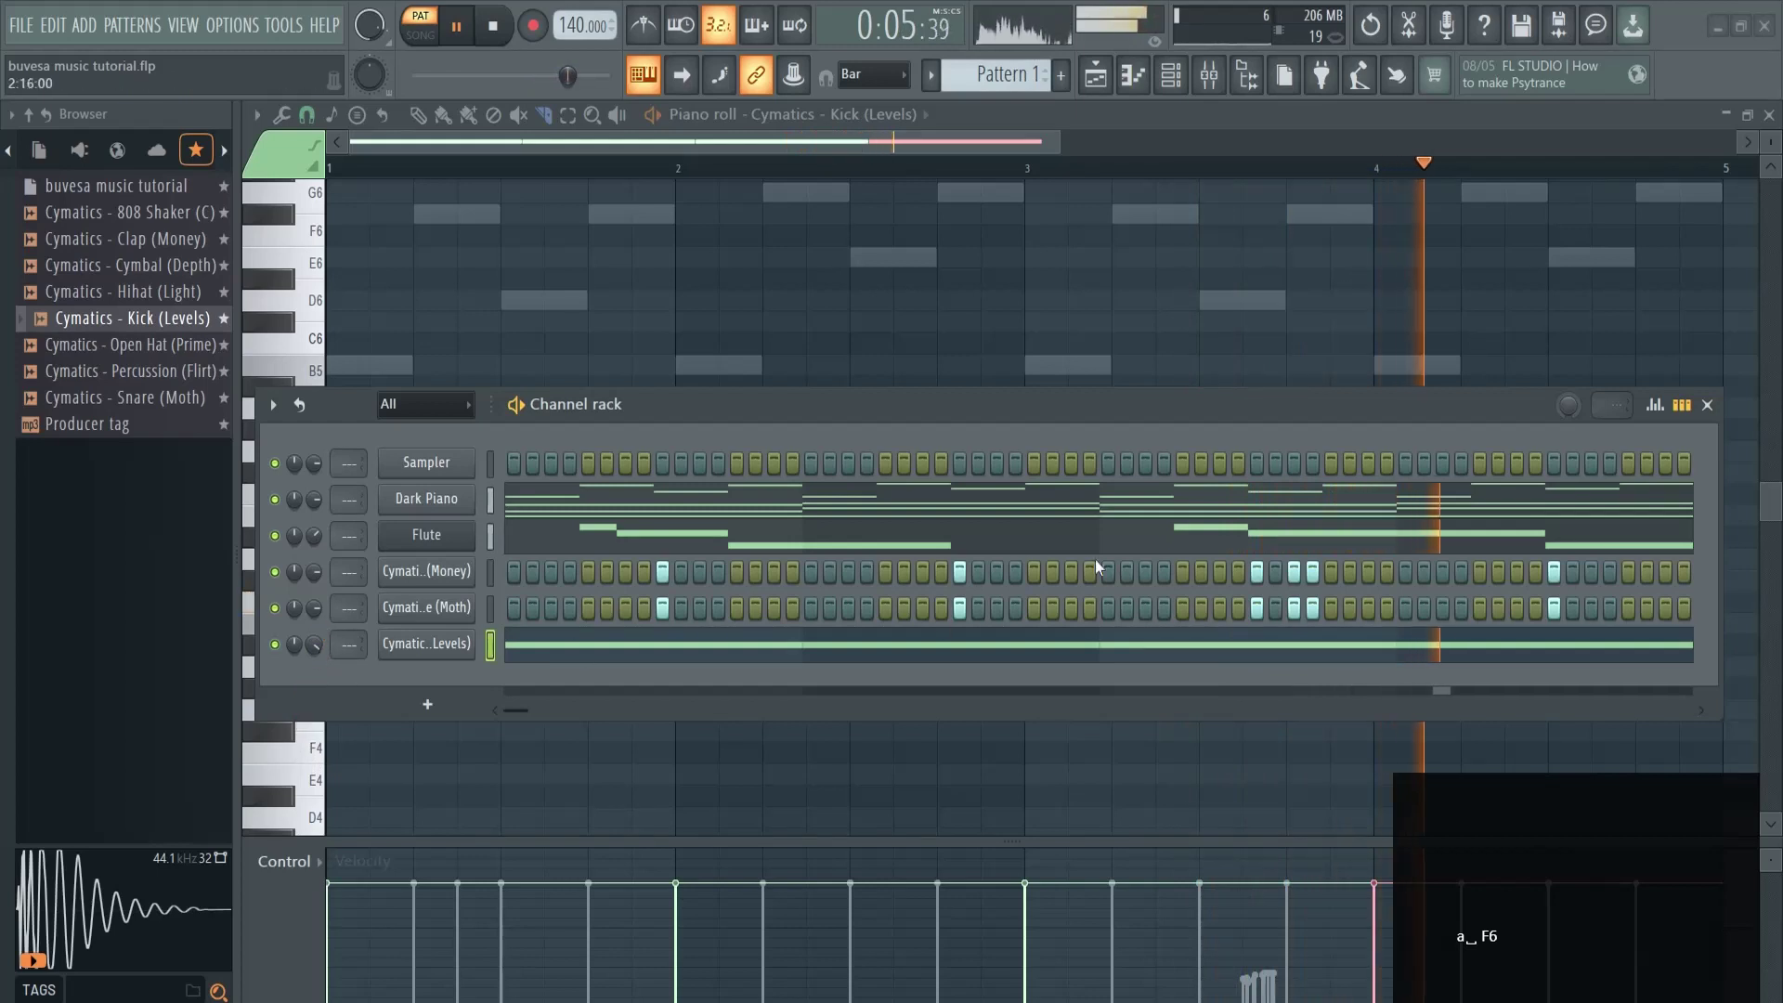
# Close the channel rack, slice the bar 1 C5 kick note at beat 3 and halfway through beat 4, and play the pattern.
pyautogui.click(1707, 405)
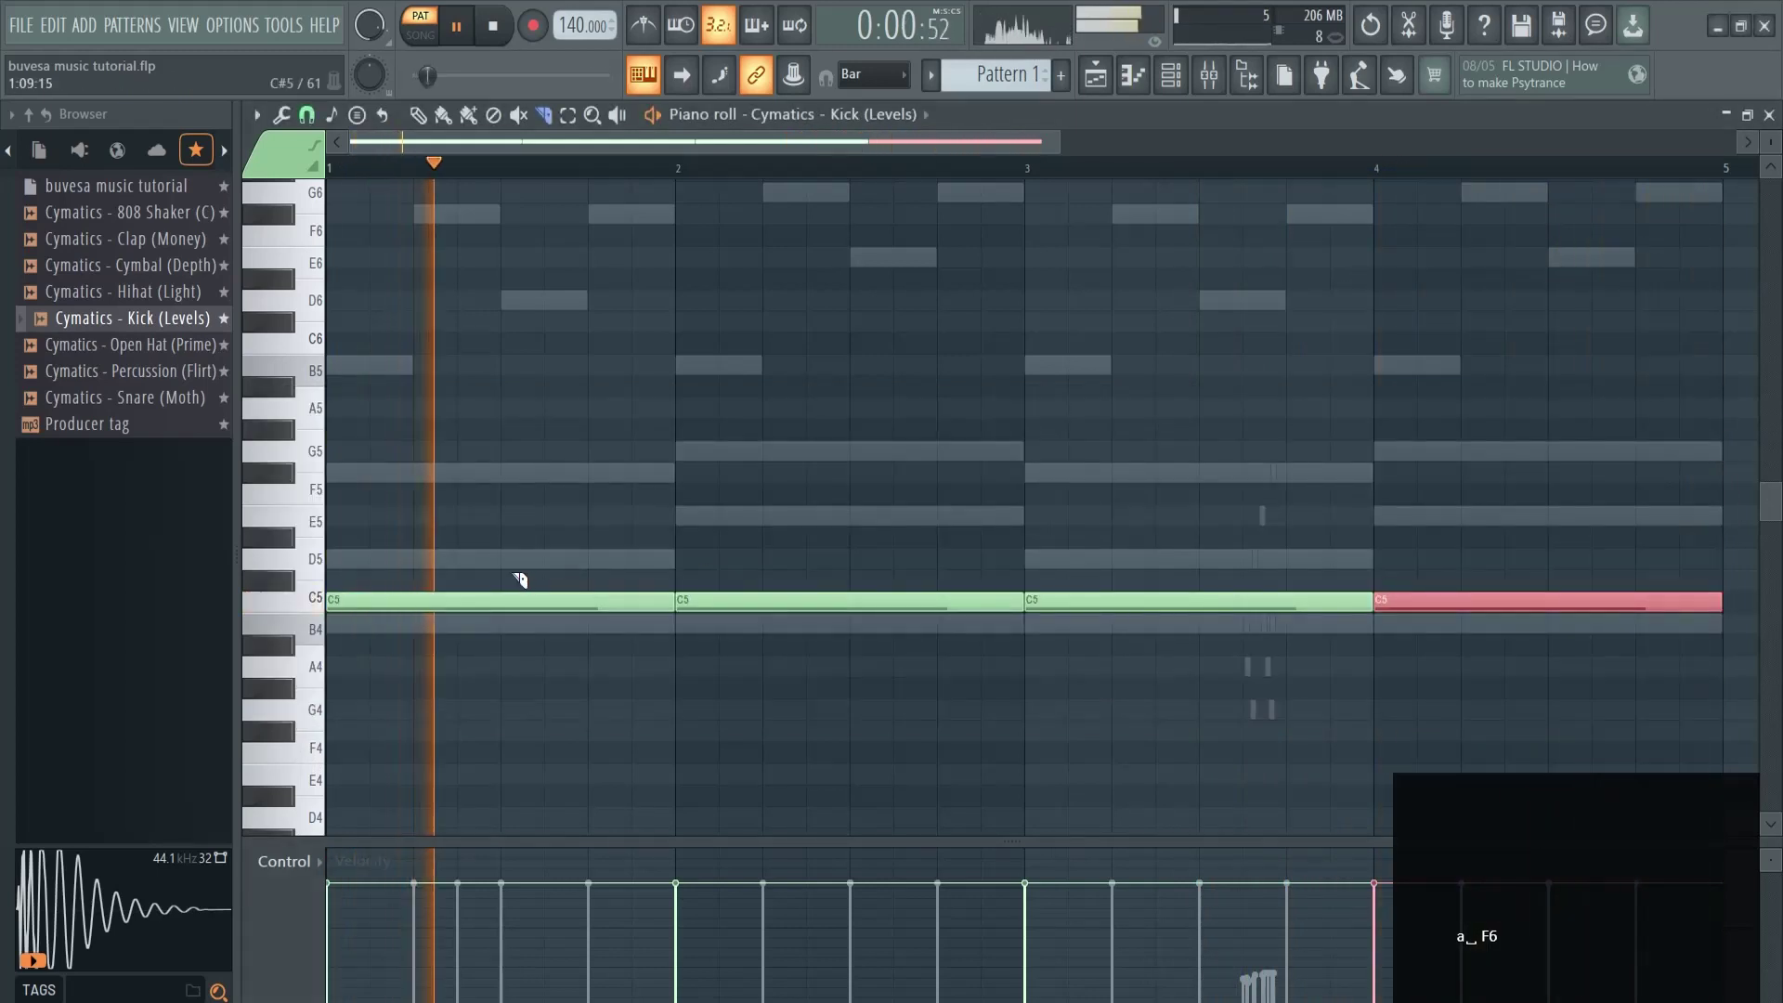
pyautogui.click(515, 599)
pyautogui.click(591, 601)
pyautogui.press('space')
pyautogui.press('space')
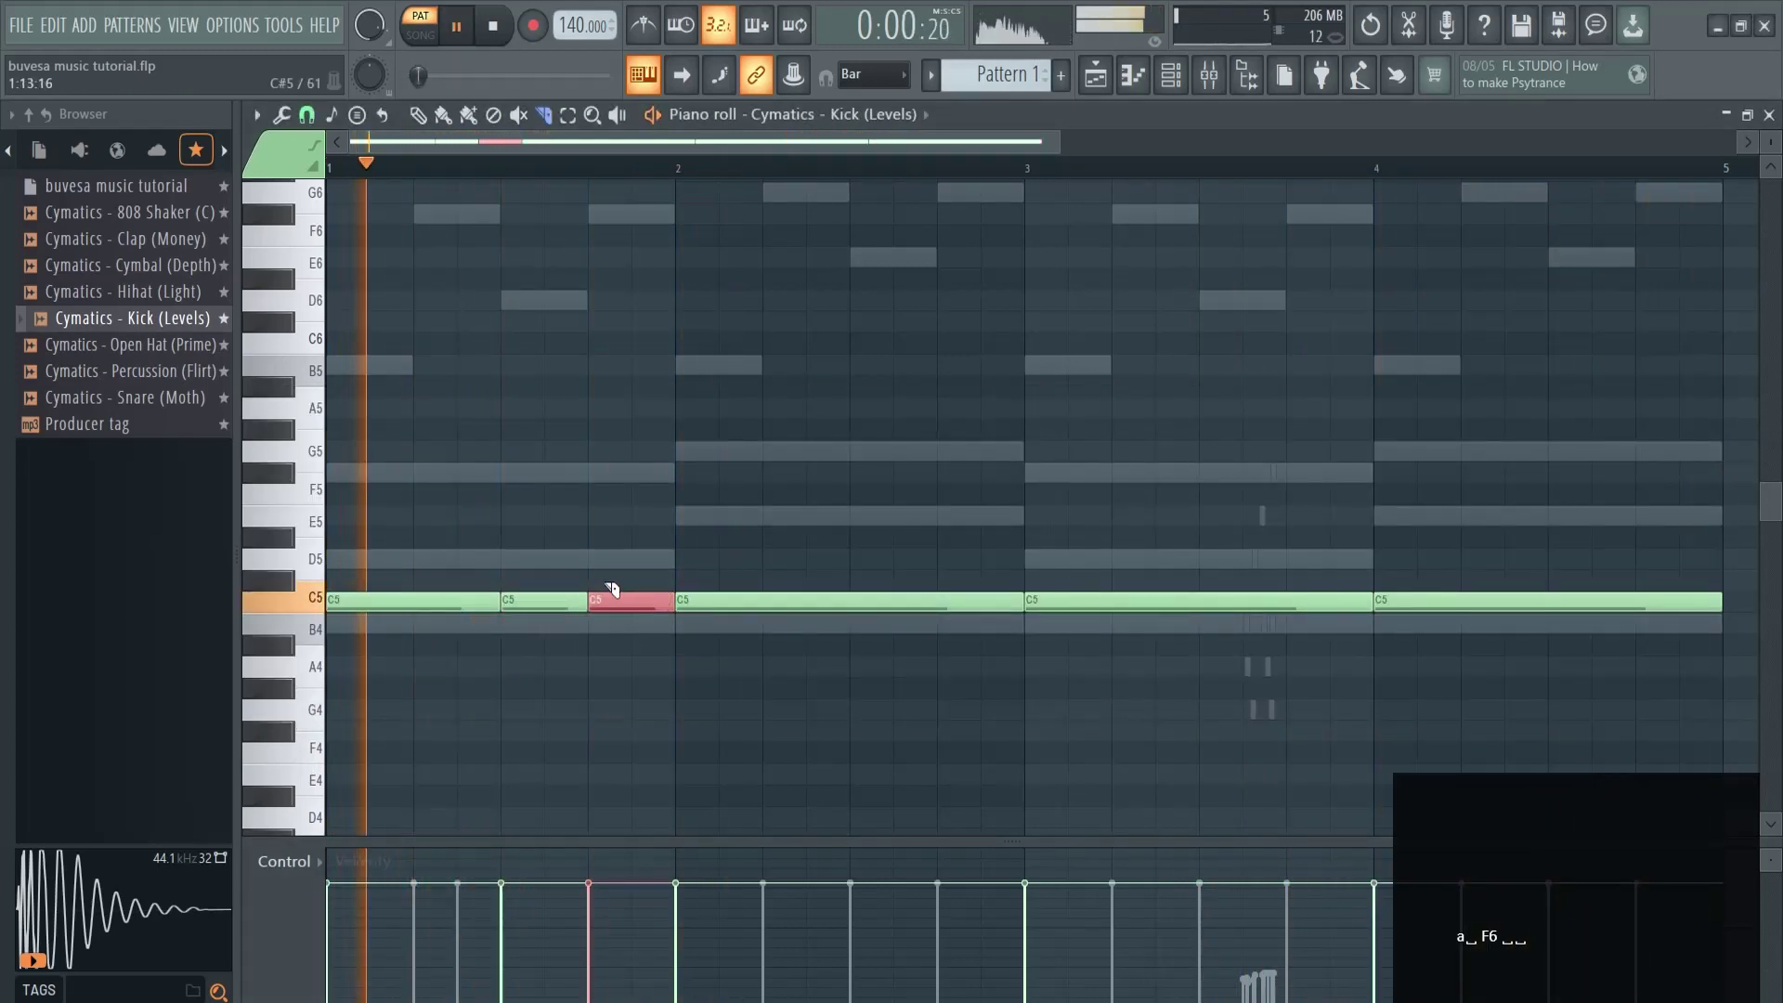
pyautogui.press('space')
pyautogui.hotkey('ctrl', 'z')
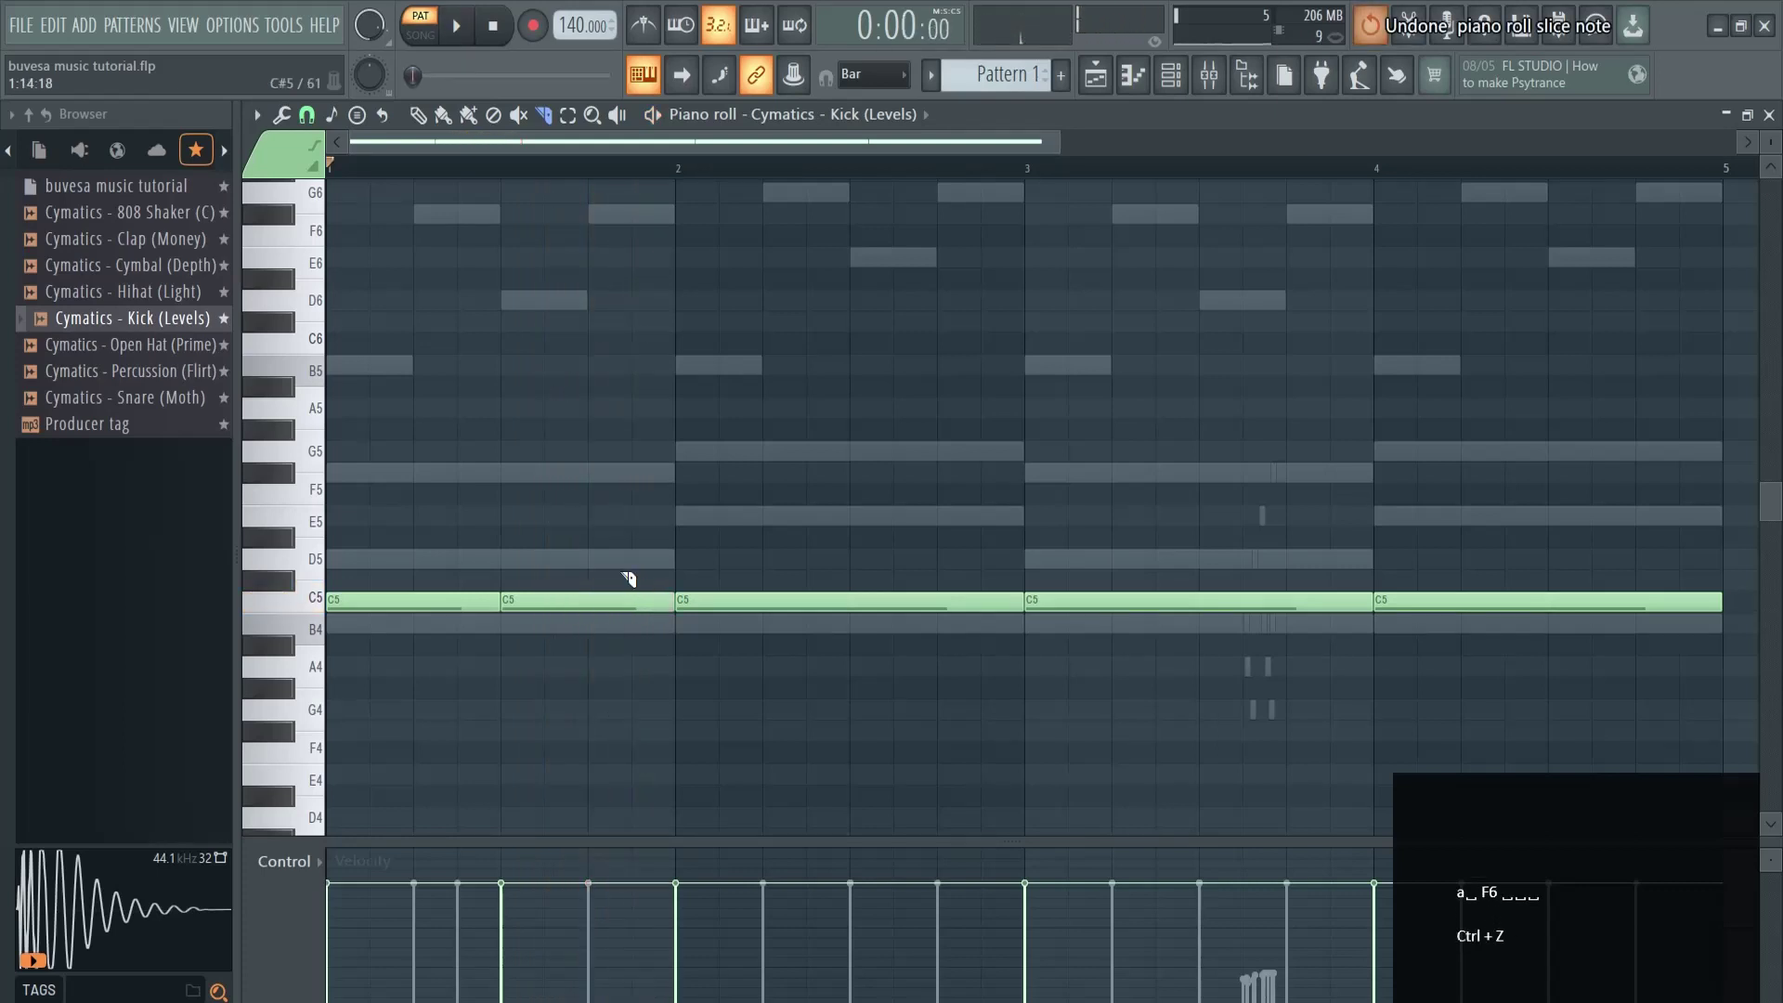
pyautogui.moveTo(628, 579); pyautogui.dragTo(633, 620)
pyautogui.press('space')
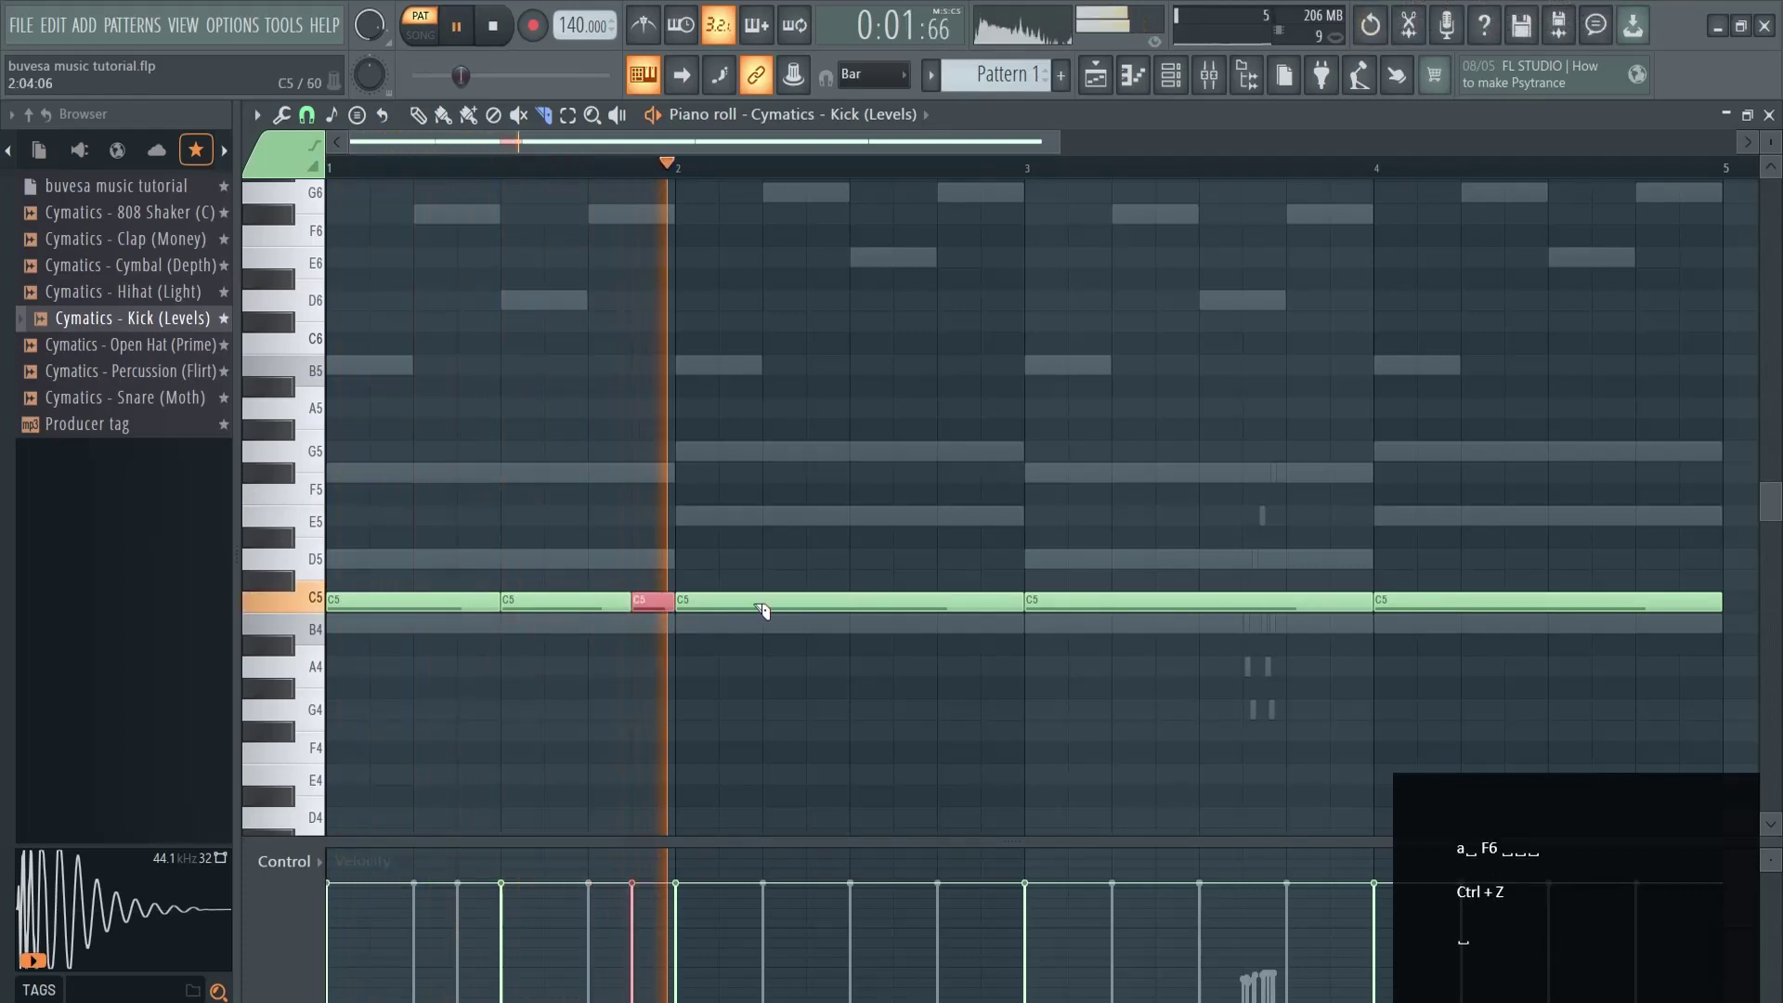
# Slice the kick notes at beat 4 of bar 2 and at beat 3, beat 4 and halfway through beat 4 of bar 3.
pyautogui.moveTo(936, 580); pyautogui.dragTo(939, 622)
pyautogui.press('space')
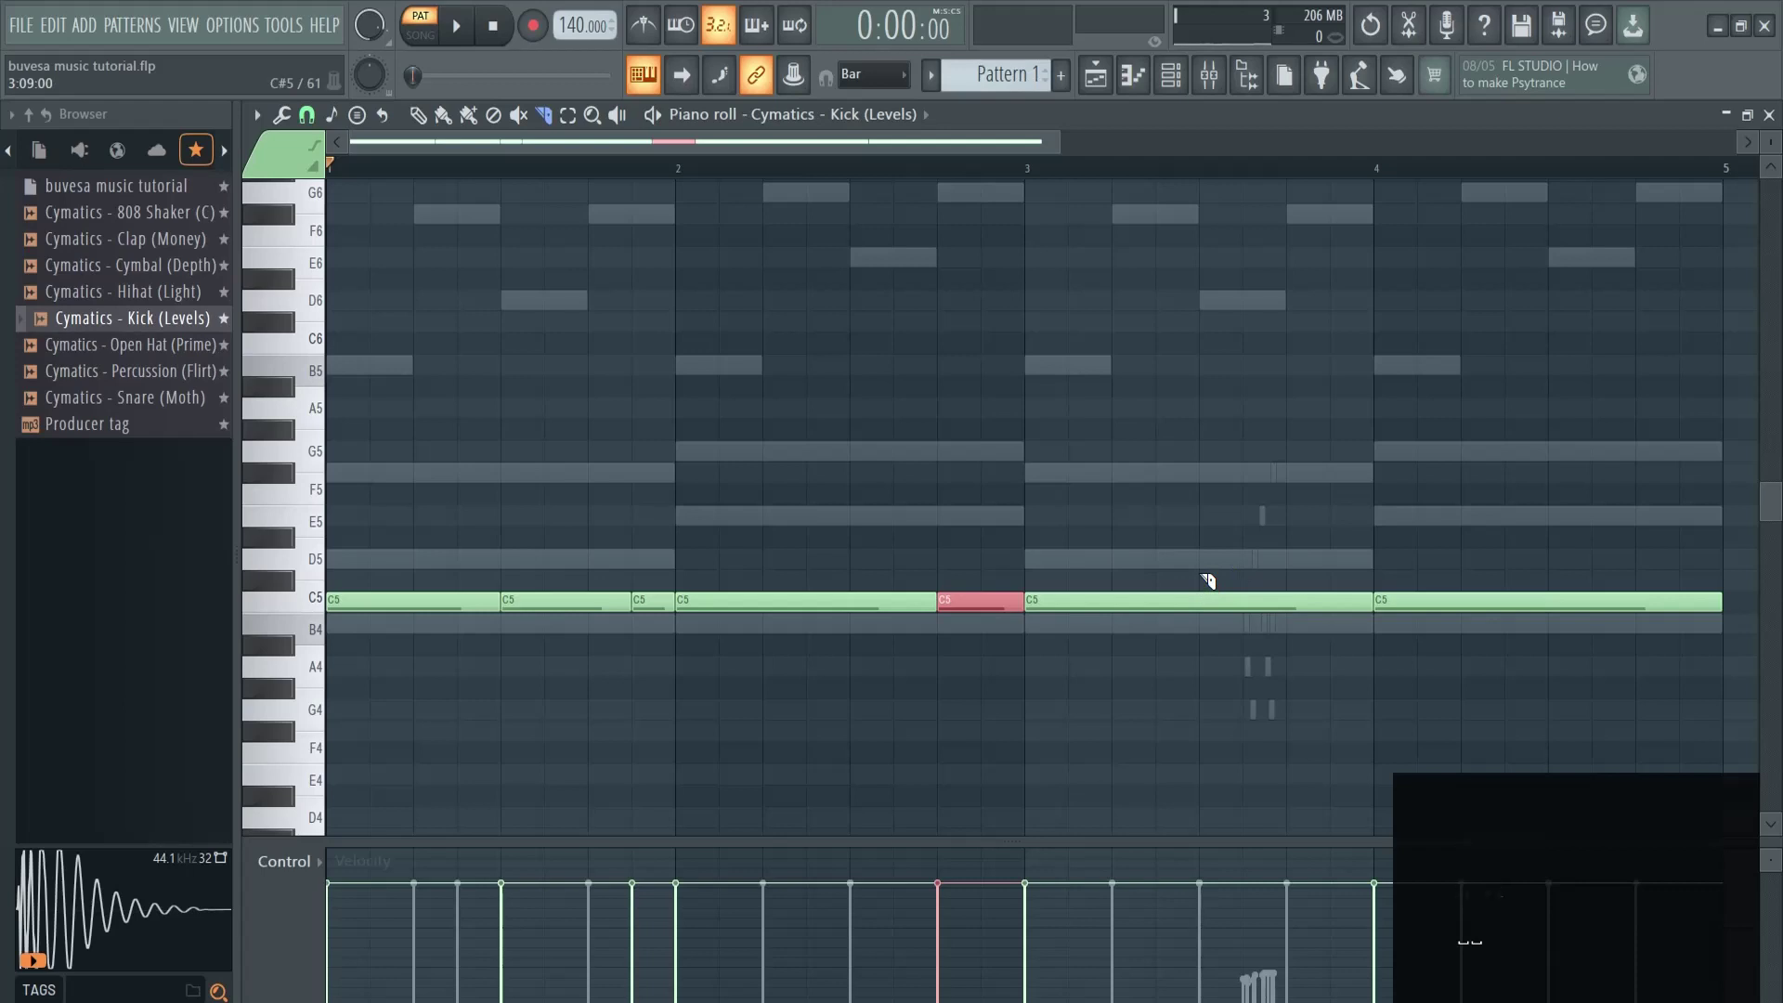
pyautogui.moveTo(1208, 580); pyautogui.dragTo(1331, 620)
pyautogui.press('space')
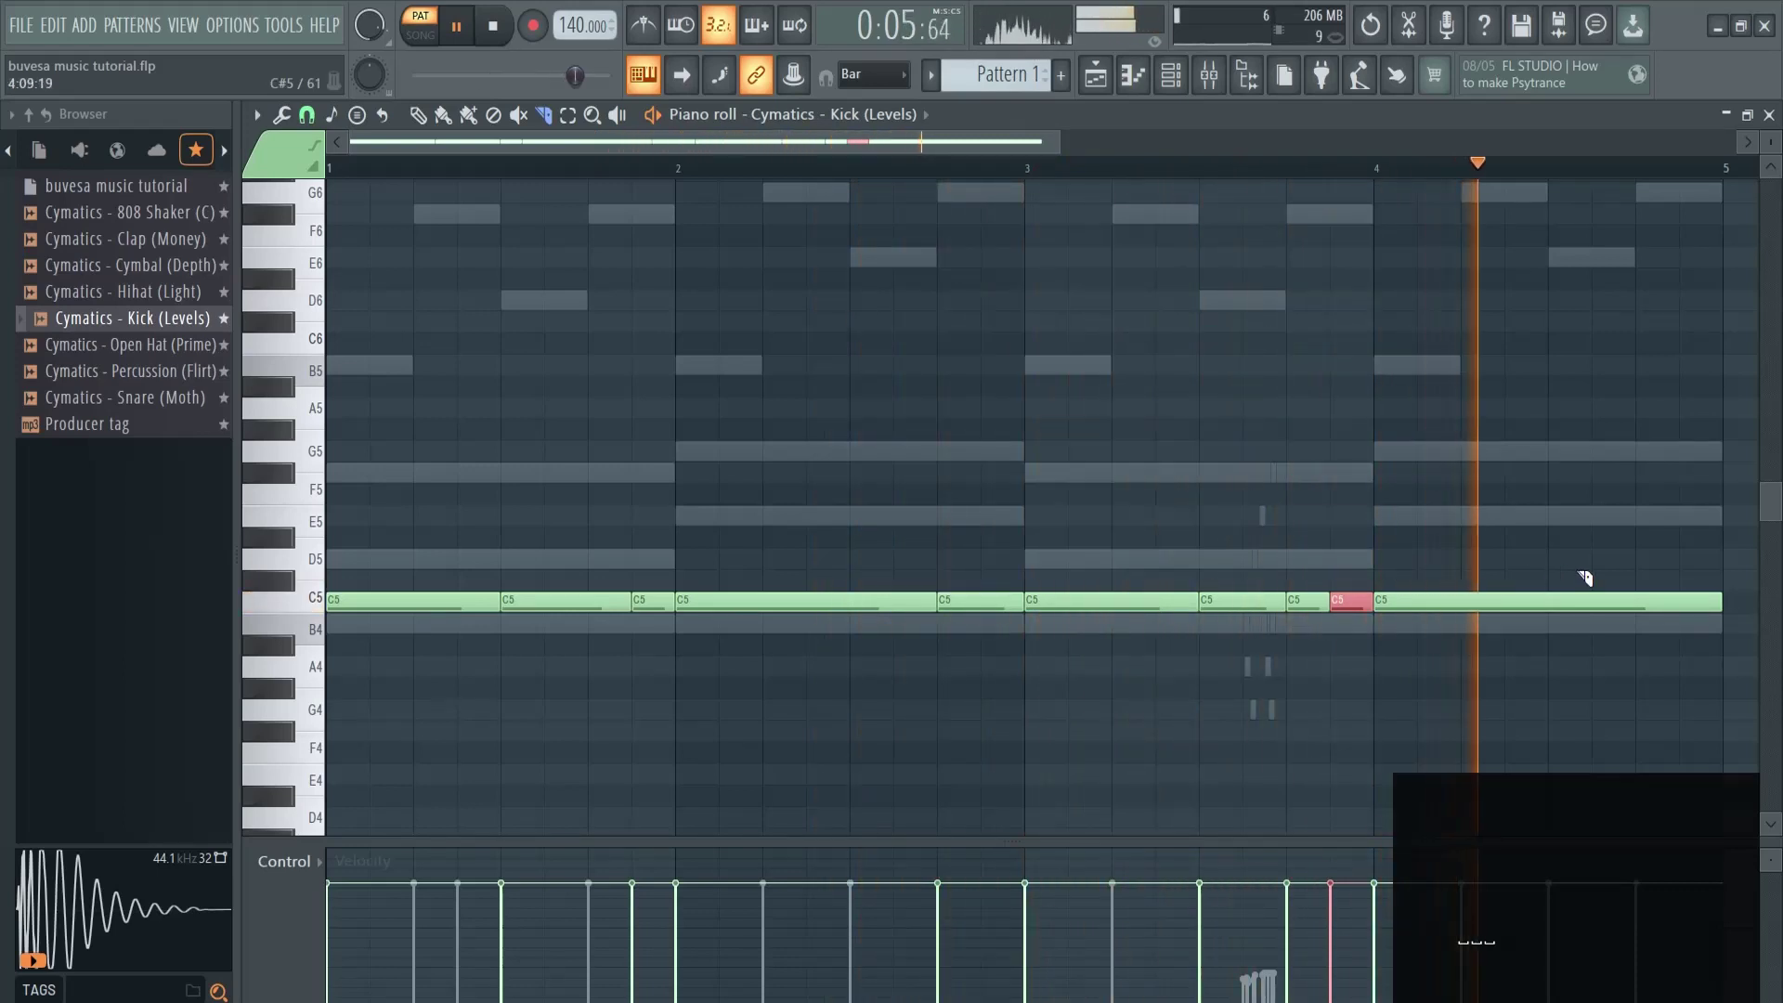
# Slice the bar 4 kick note halfway through beat 3, at beat 4 and halfway through beat 4, and play the pattern.
pyautogui.moveTo(1591, 580); pyautogui.dragTo(1657, 627)
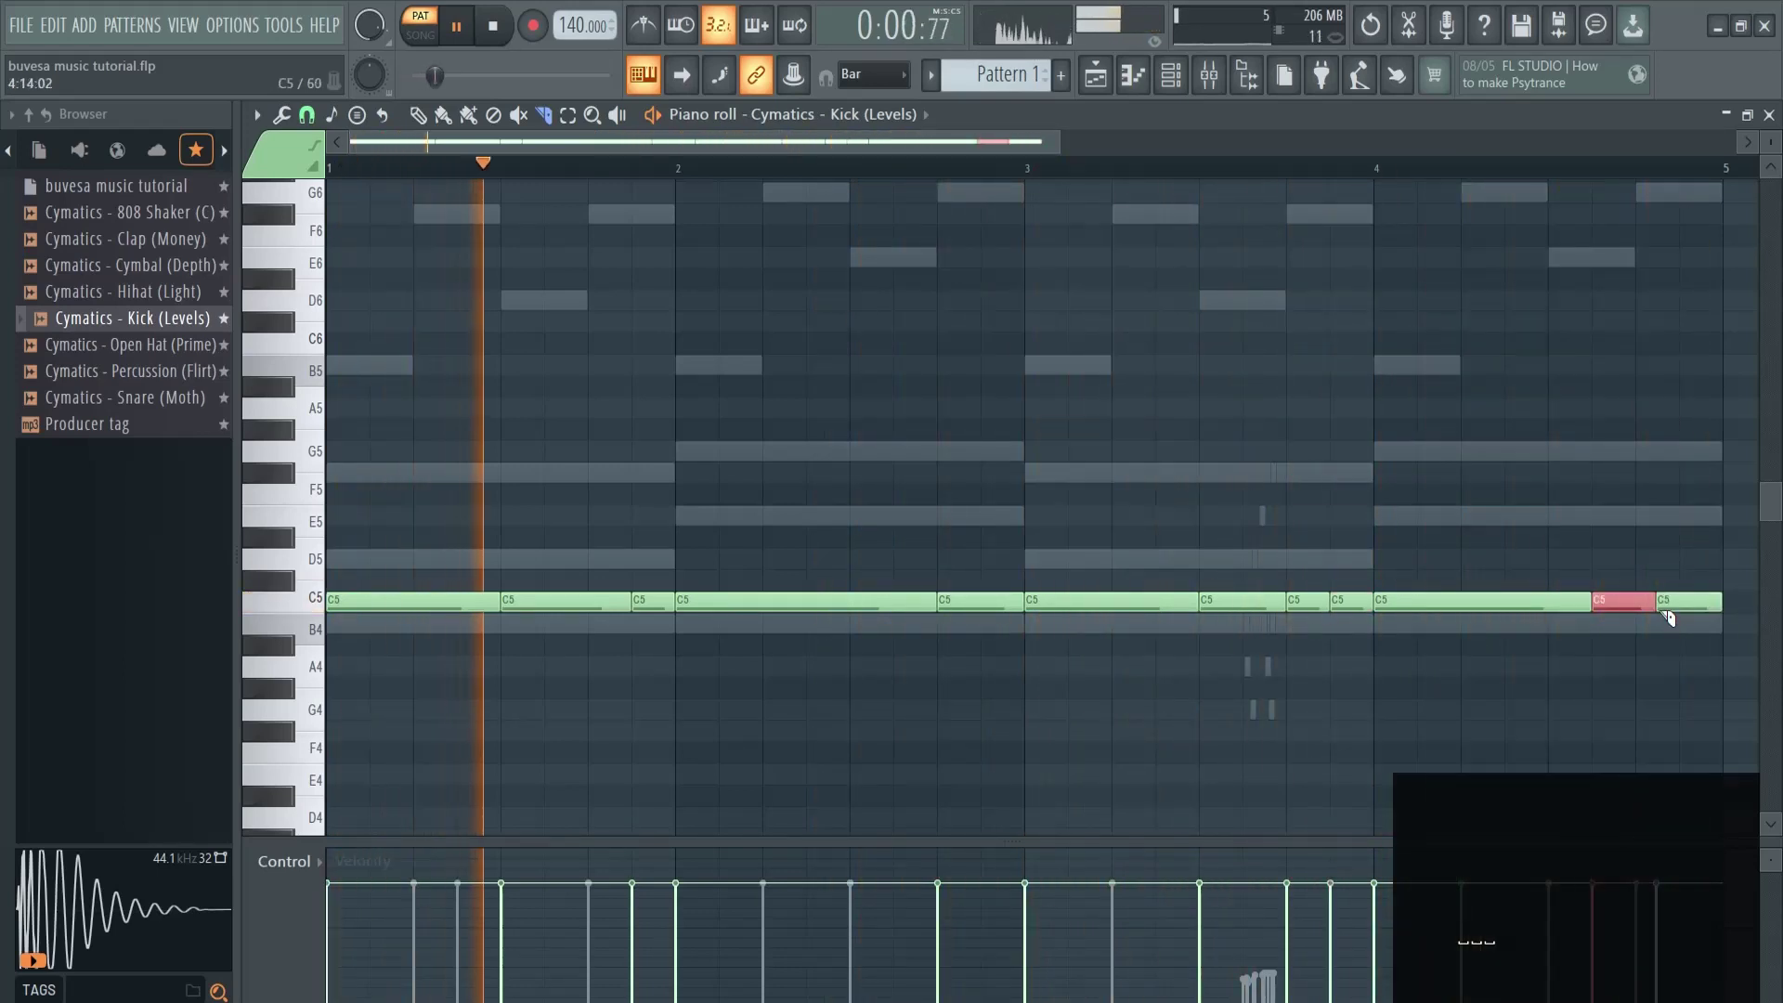
pyautogui.press('space')
pyautogui.hotkey('ctrl', 'z')
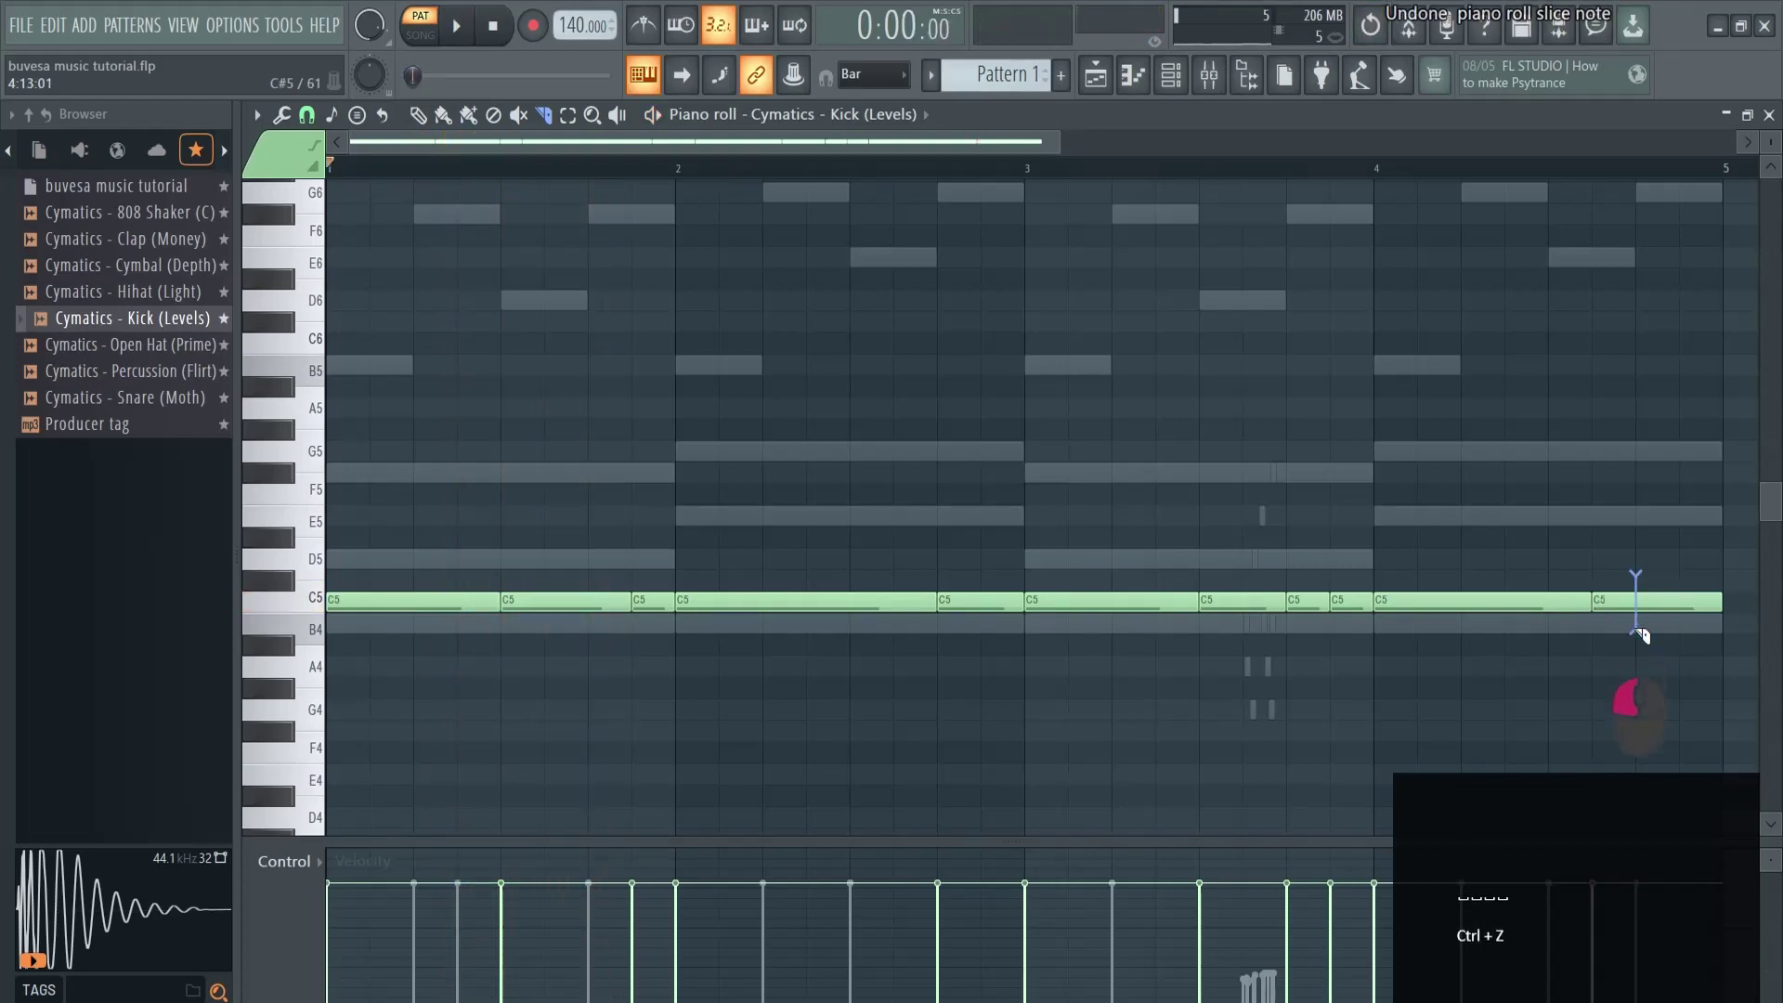
pyautogui.moveTo(1636, 580); pyautogui.dragTo(1680, 621)
pyautogui.press('space')
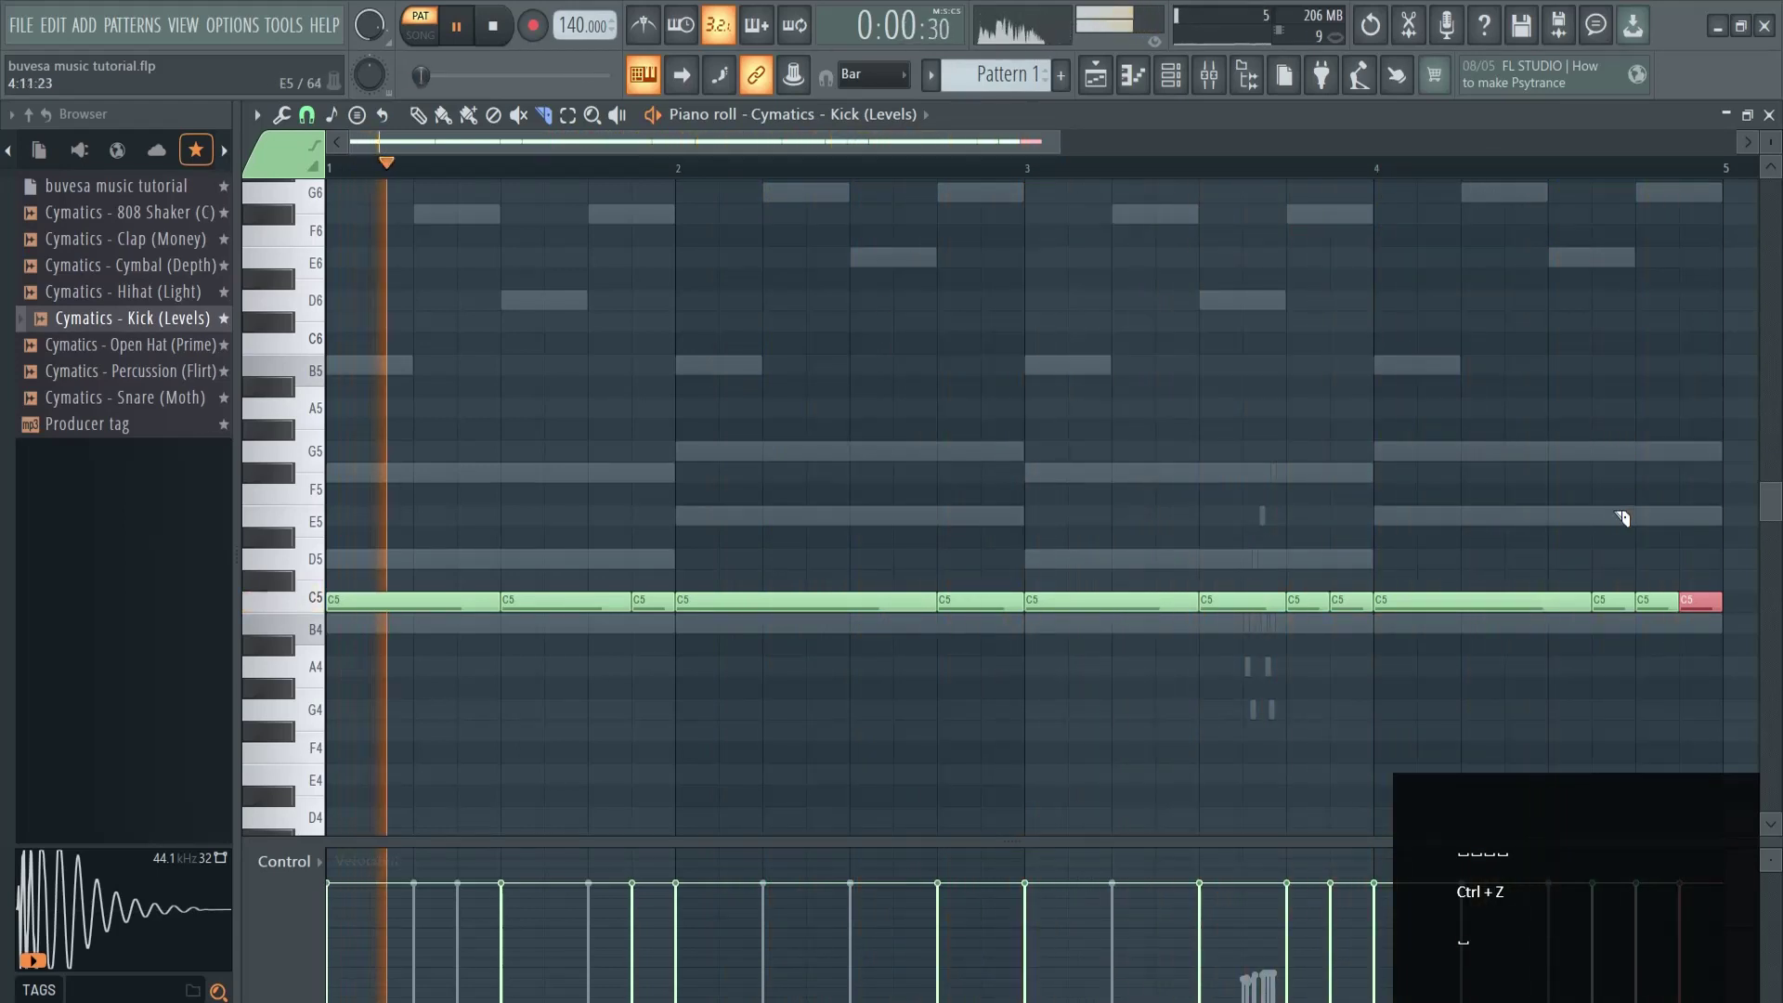
pyautogui.press('space')
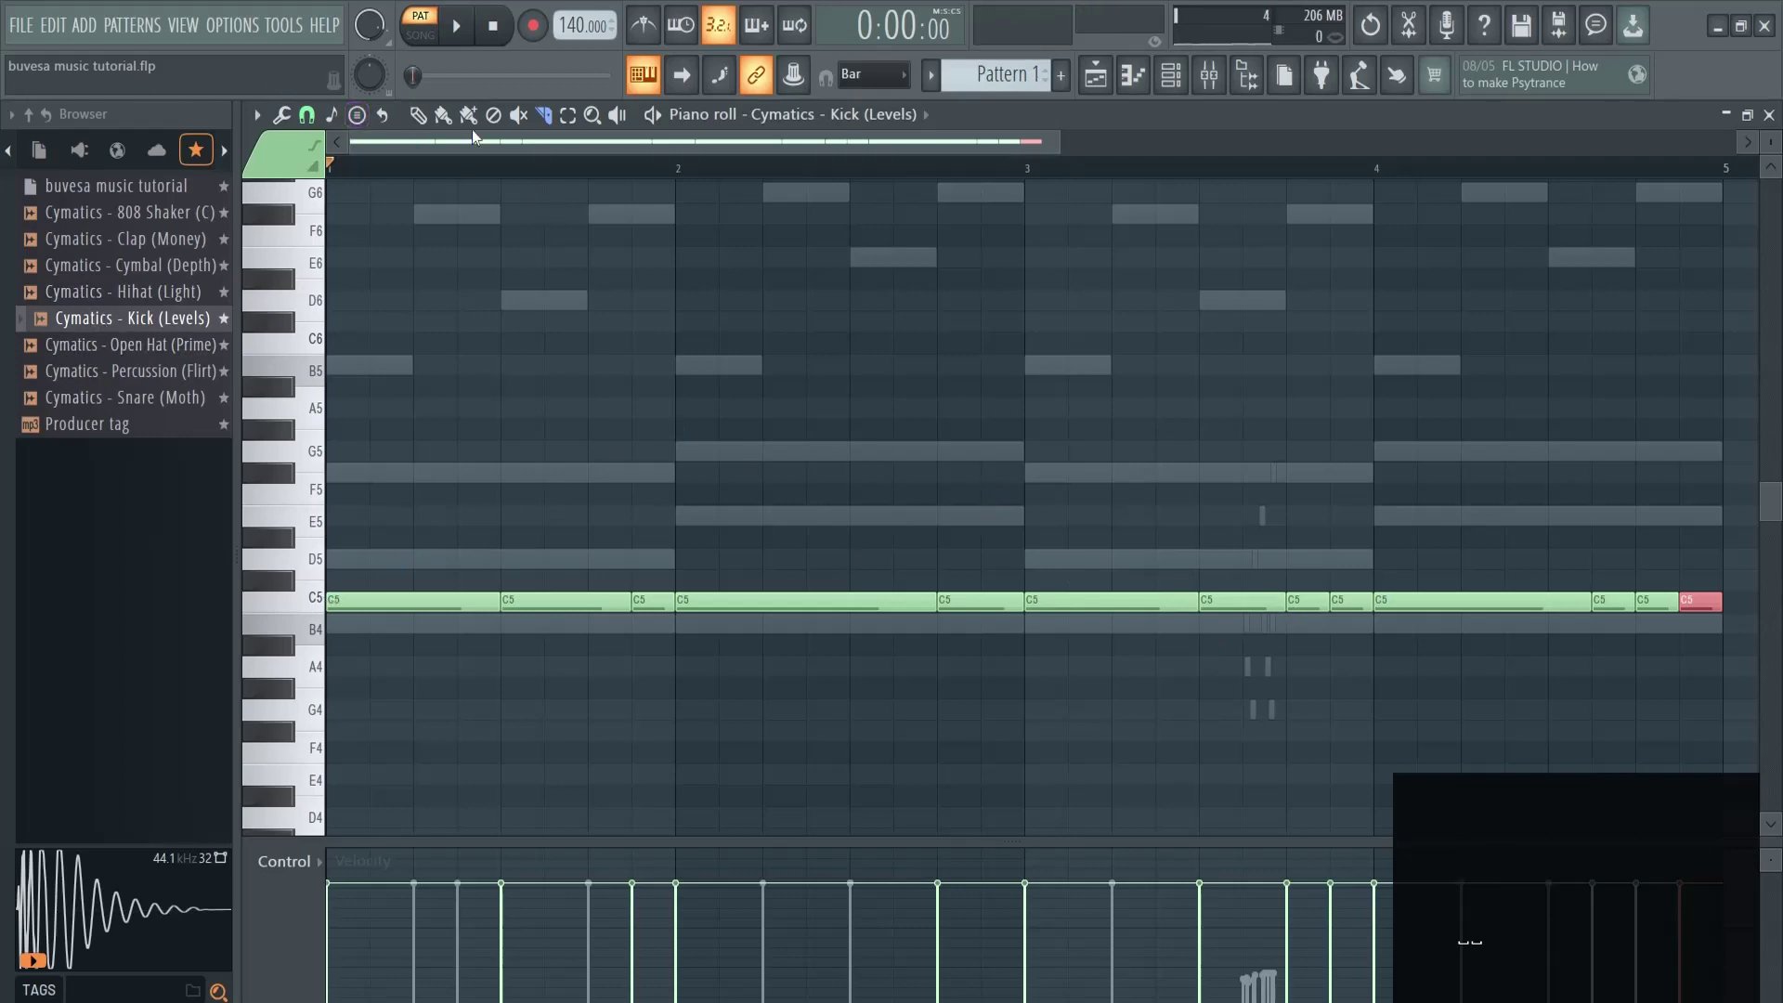
# Add the Cymatics - 808 Shaker (C) sample as a channel below the kick, copy the kick notes into it, and play the pattern.
pyautogui.press('F6')
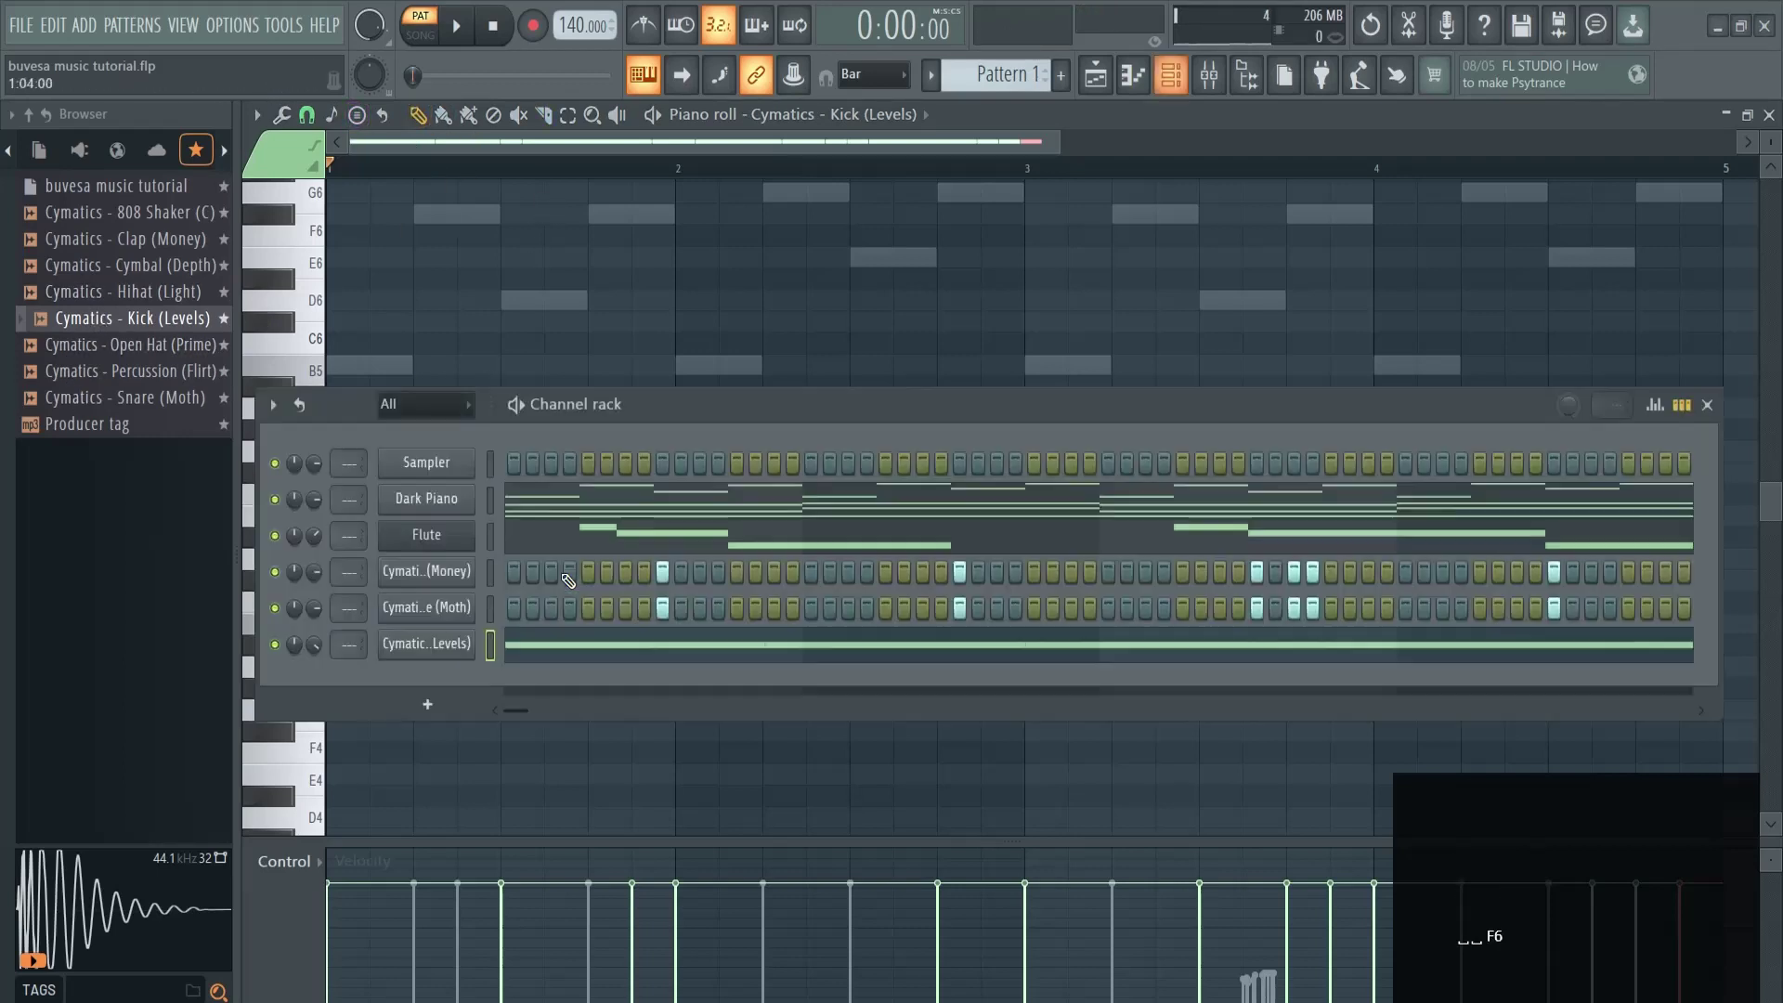
pyautogui.moveTo(654, 420); pyautogui.dragTo(696, 336)
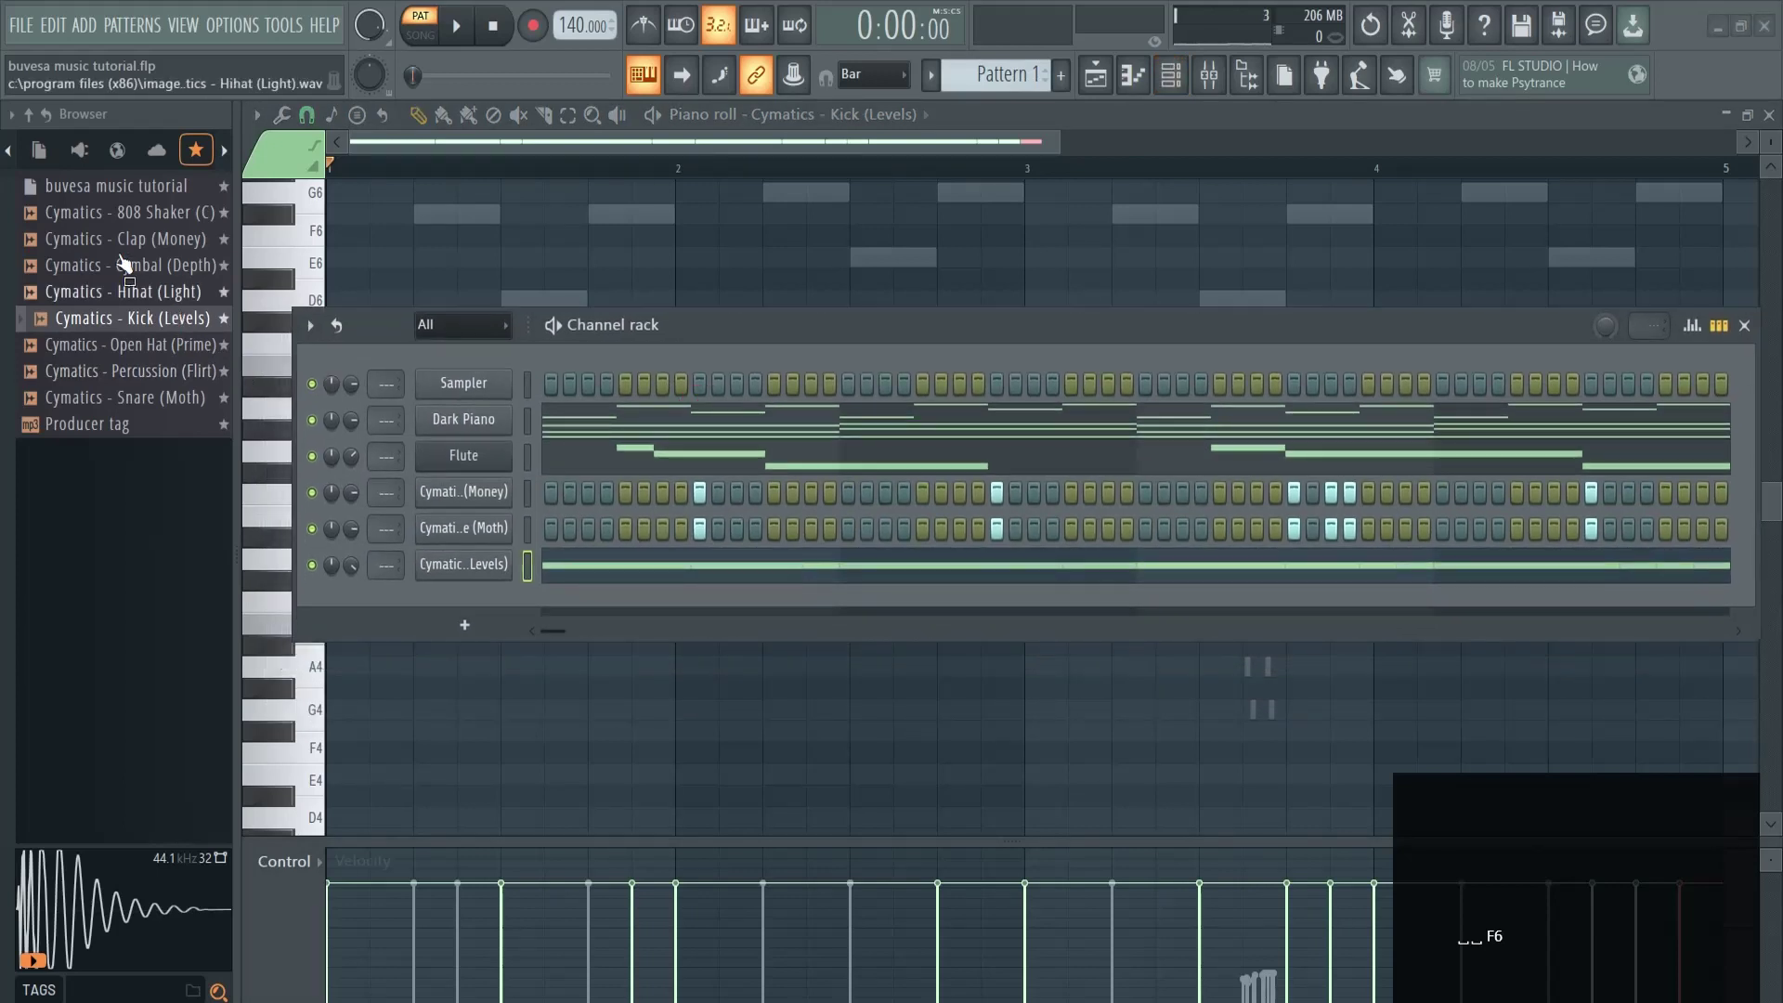
pyautogui.moveTo(116, 223); pyautogui.dragTo(446, 604)
pyautogui.hotkey('ctrl', 'c')
pyautogui.hotkey('ctrl', 'v')
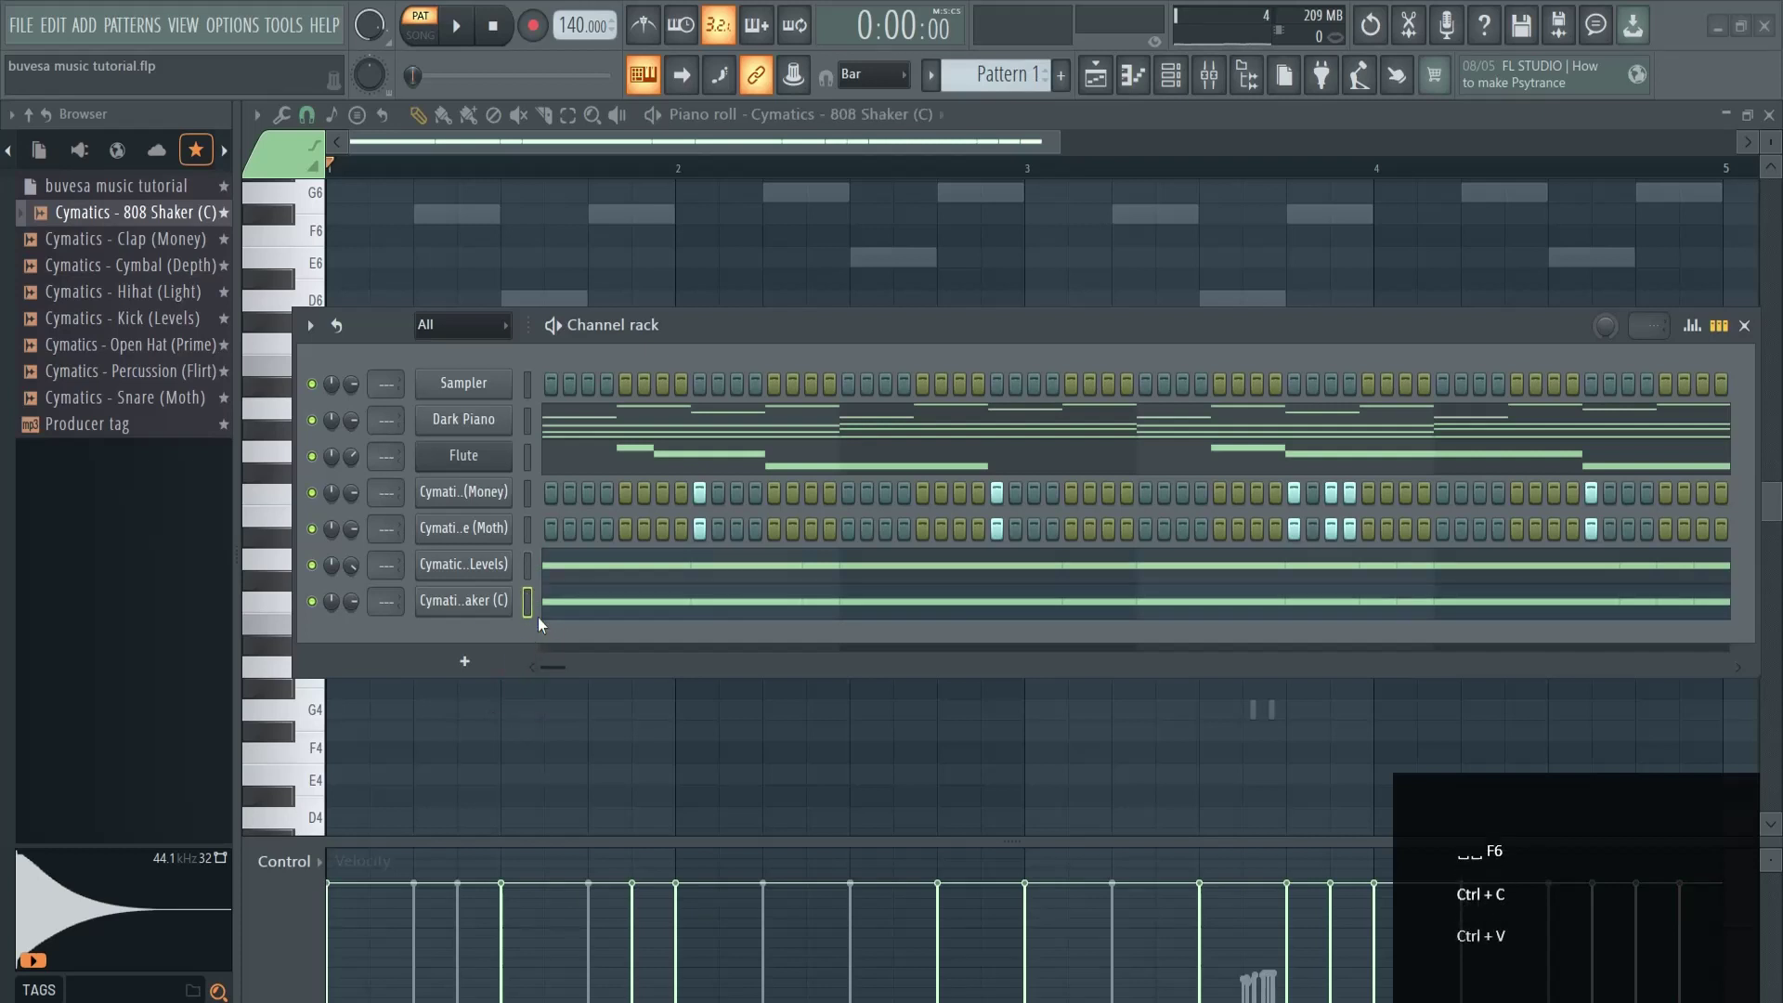
pyautogui.press('space')
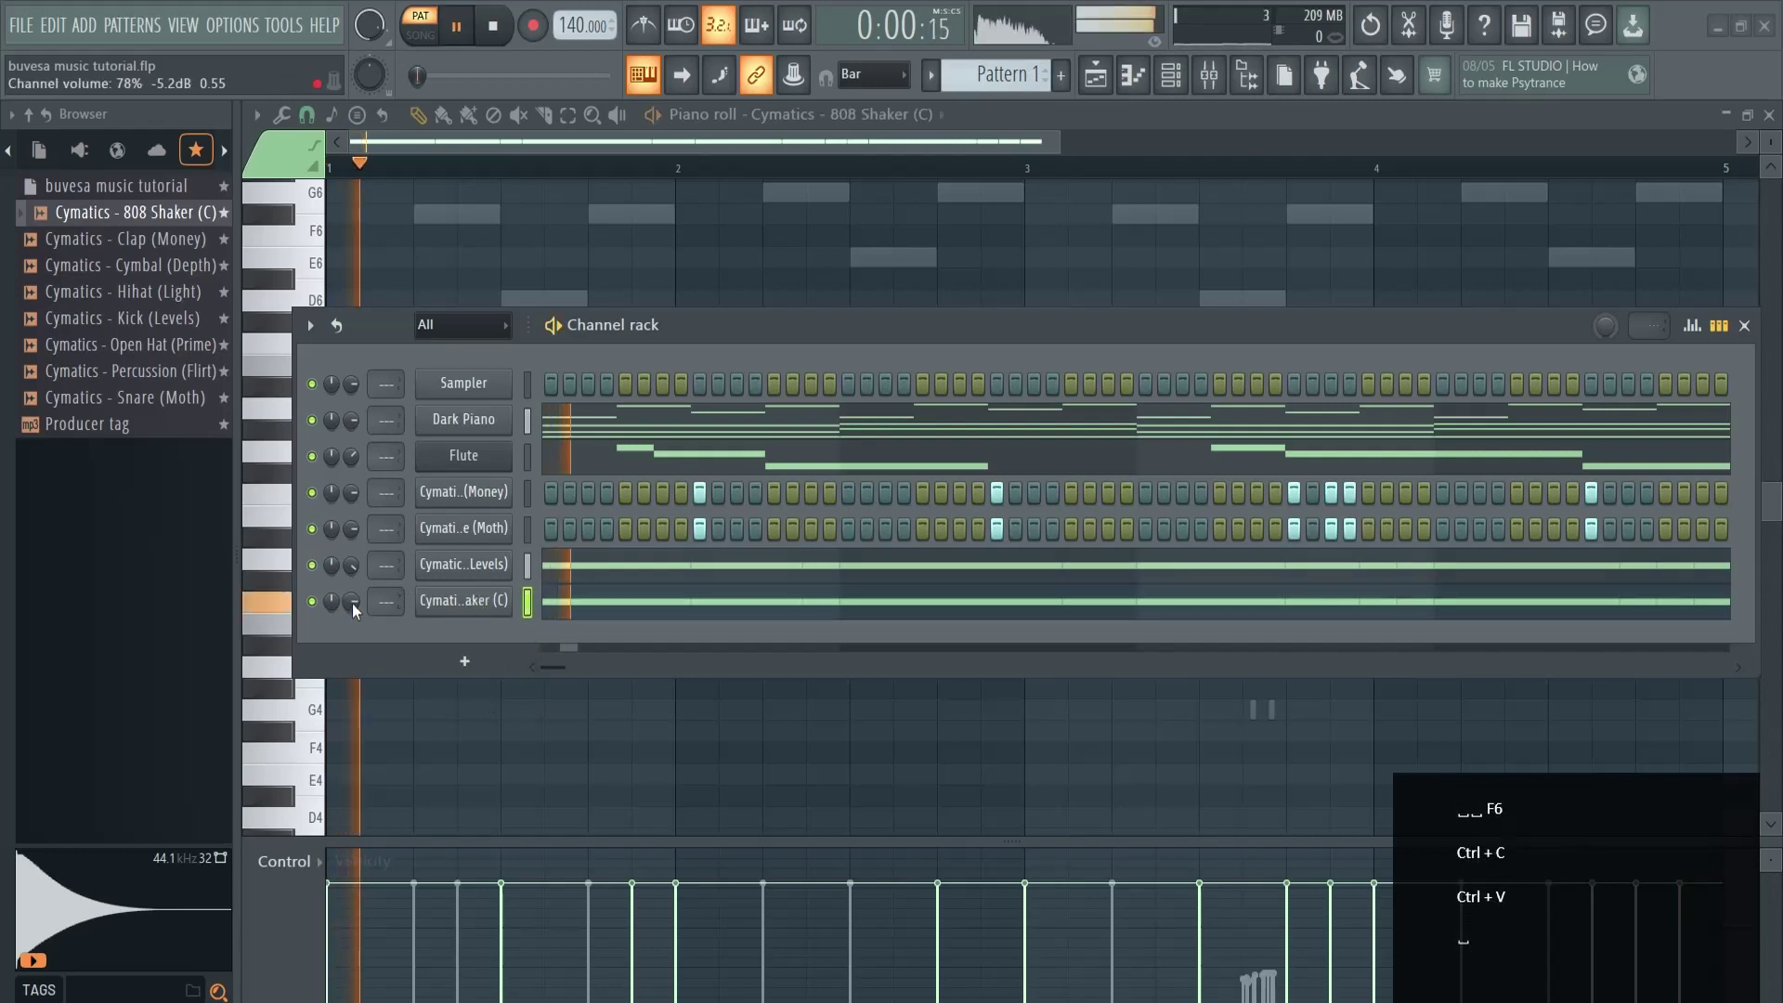
# Open the 808 Shaker (C) channel settings, close the channel rack, and raise the sample's fade-out amount.
pyautogui.click(481, 603)
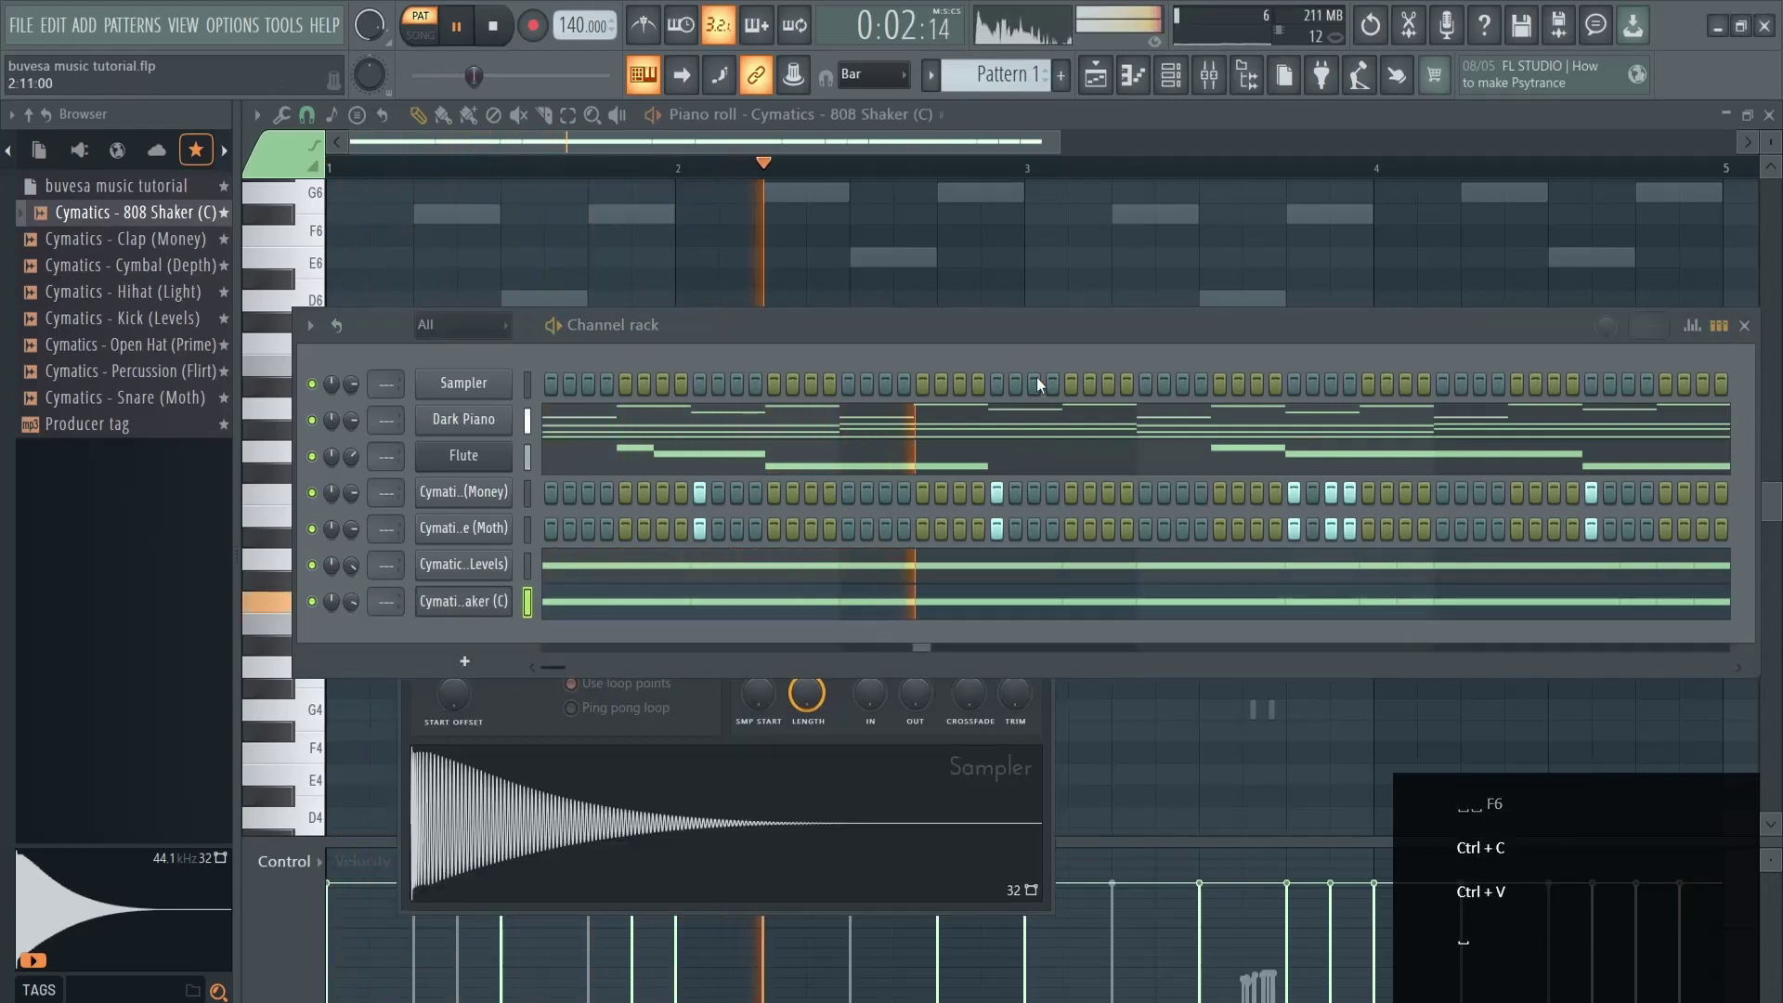
pyautogui.click(1745, 326)
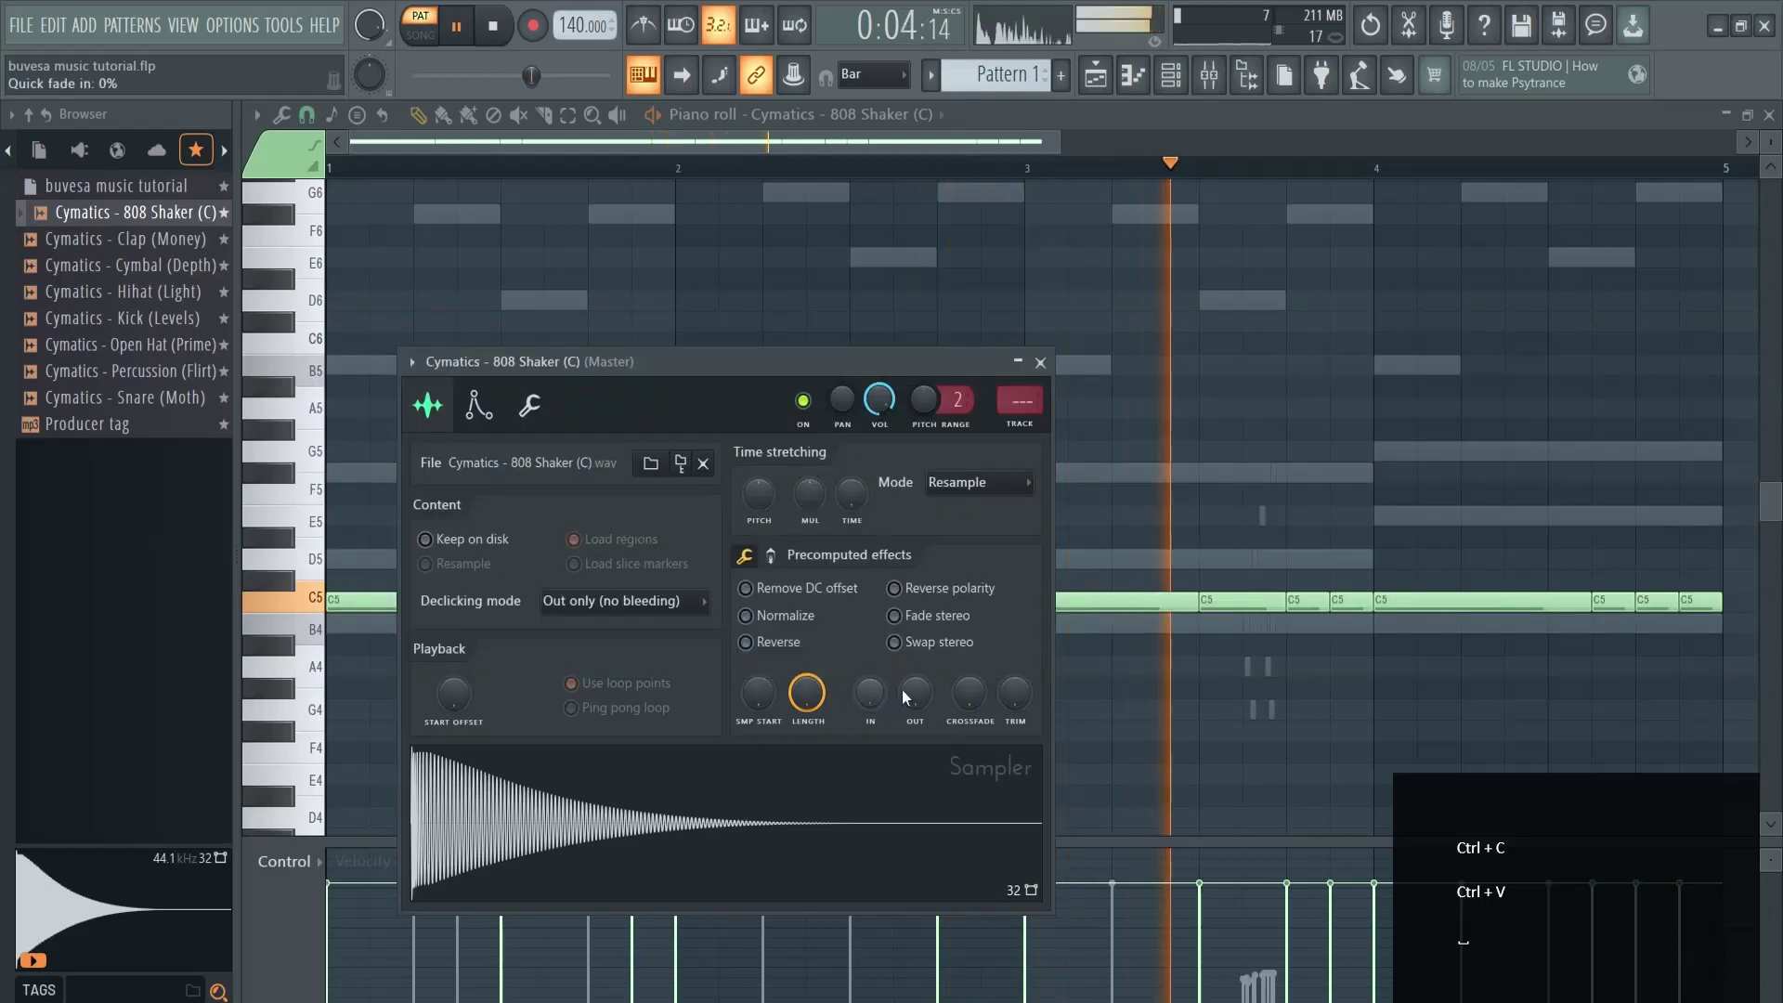
pyautogui.moveTo(903, 689); pyautogui.dragTo(911, 626)
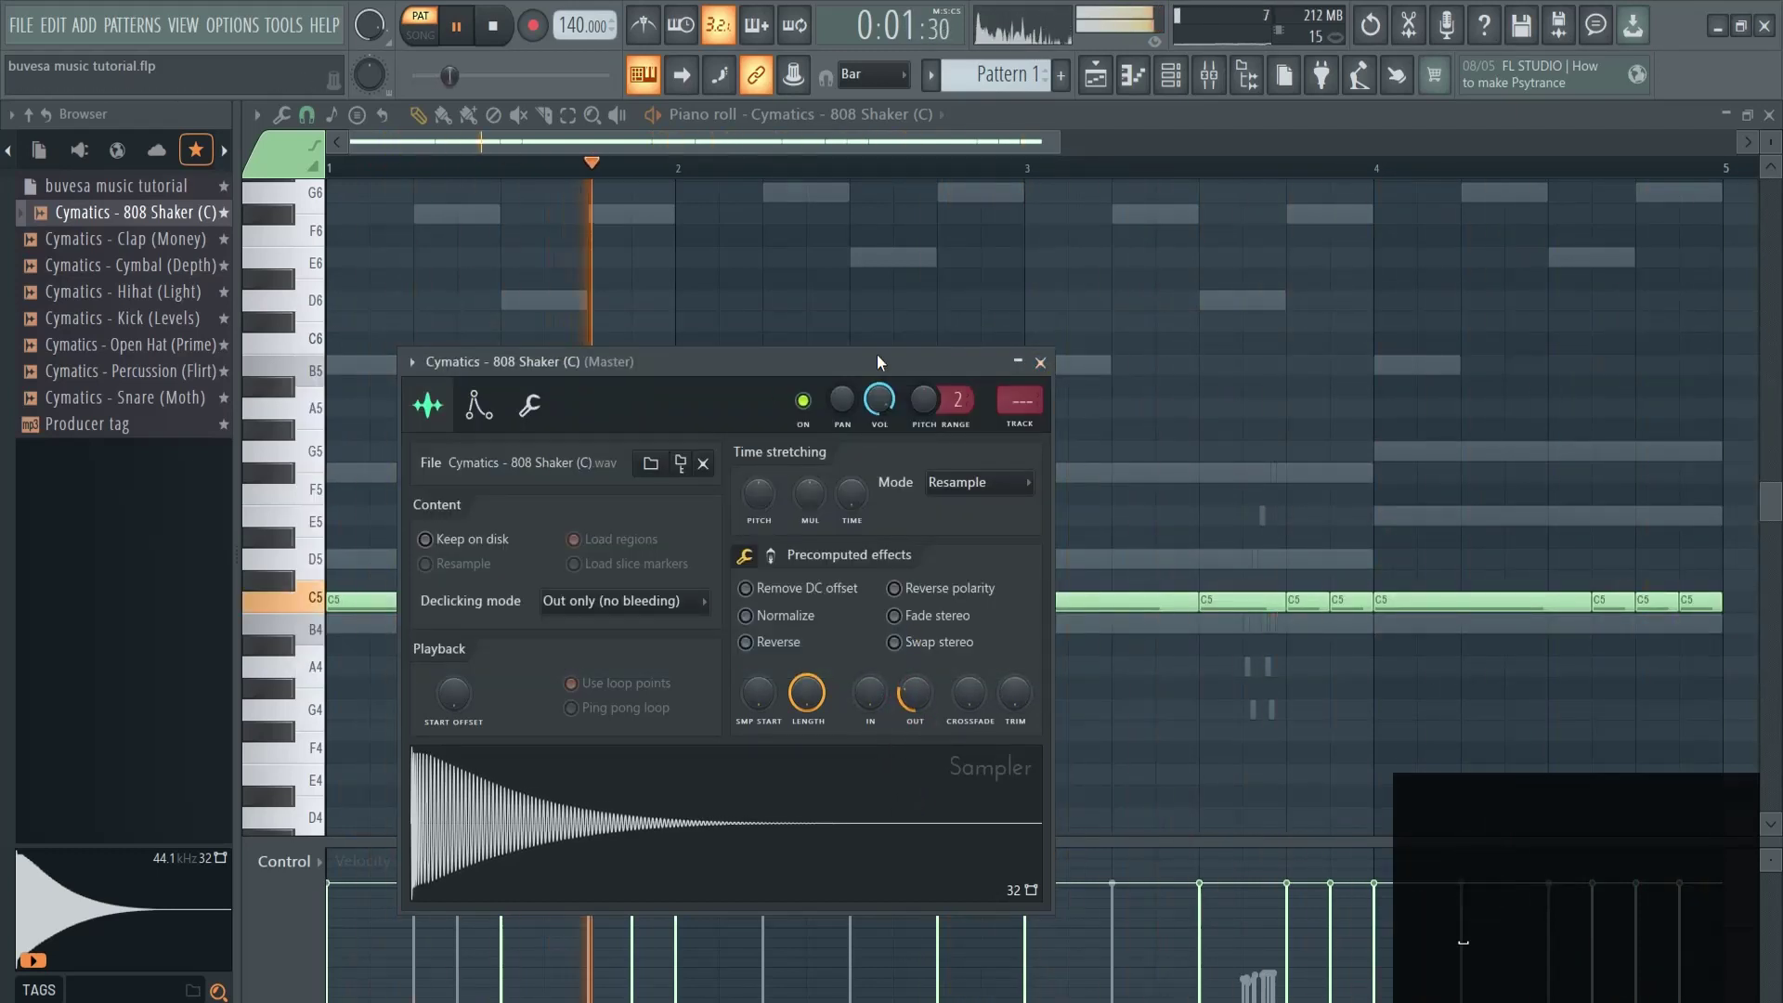
# Reopen the channel rack, enable Cut itself for the 808 Shaker (C) channel, reposition the rack, and stop playback.
pyautogui.press('F6')
pyautogui.rightClick(440, 611)
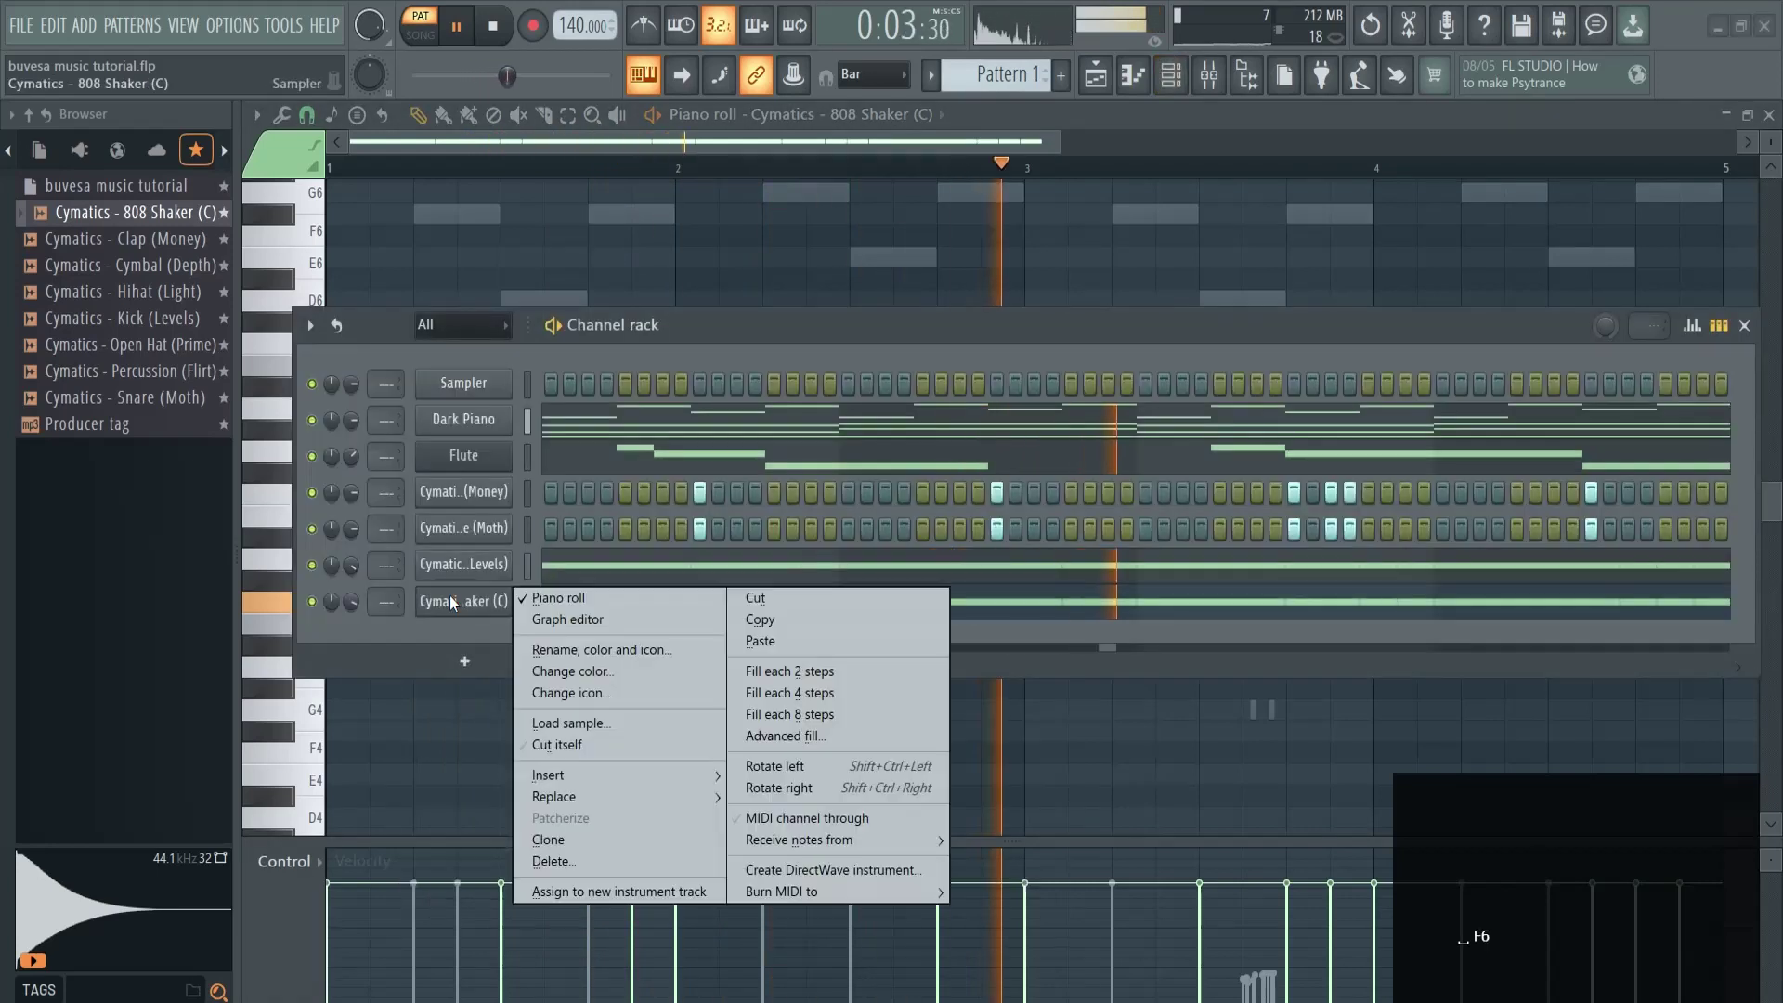
pyautogui.click(576, 750)
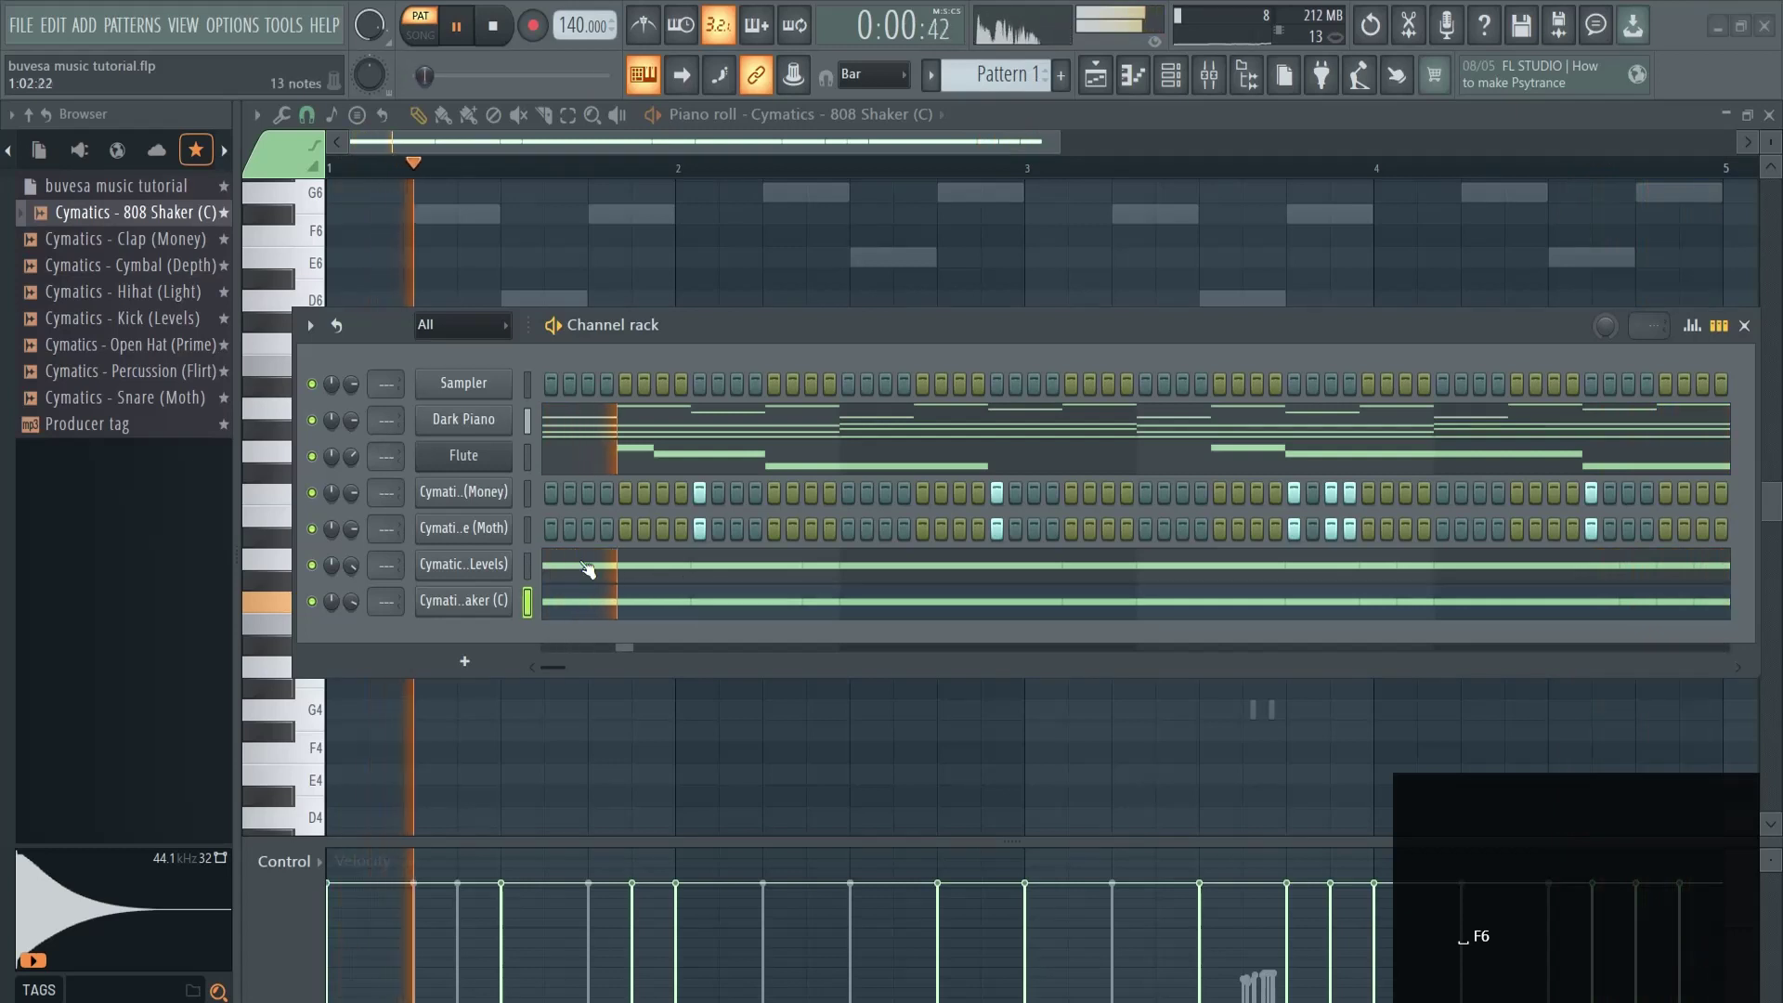
pyautogui.moveTo(706, 321); pyautogui.dragTo(709, 230)
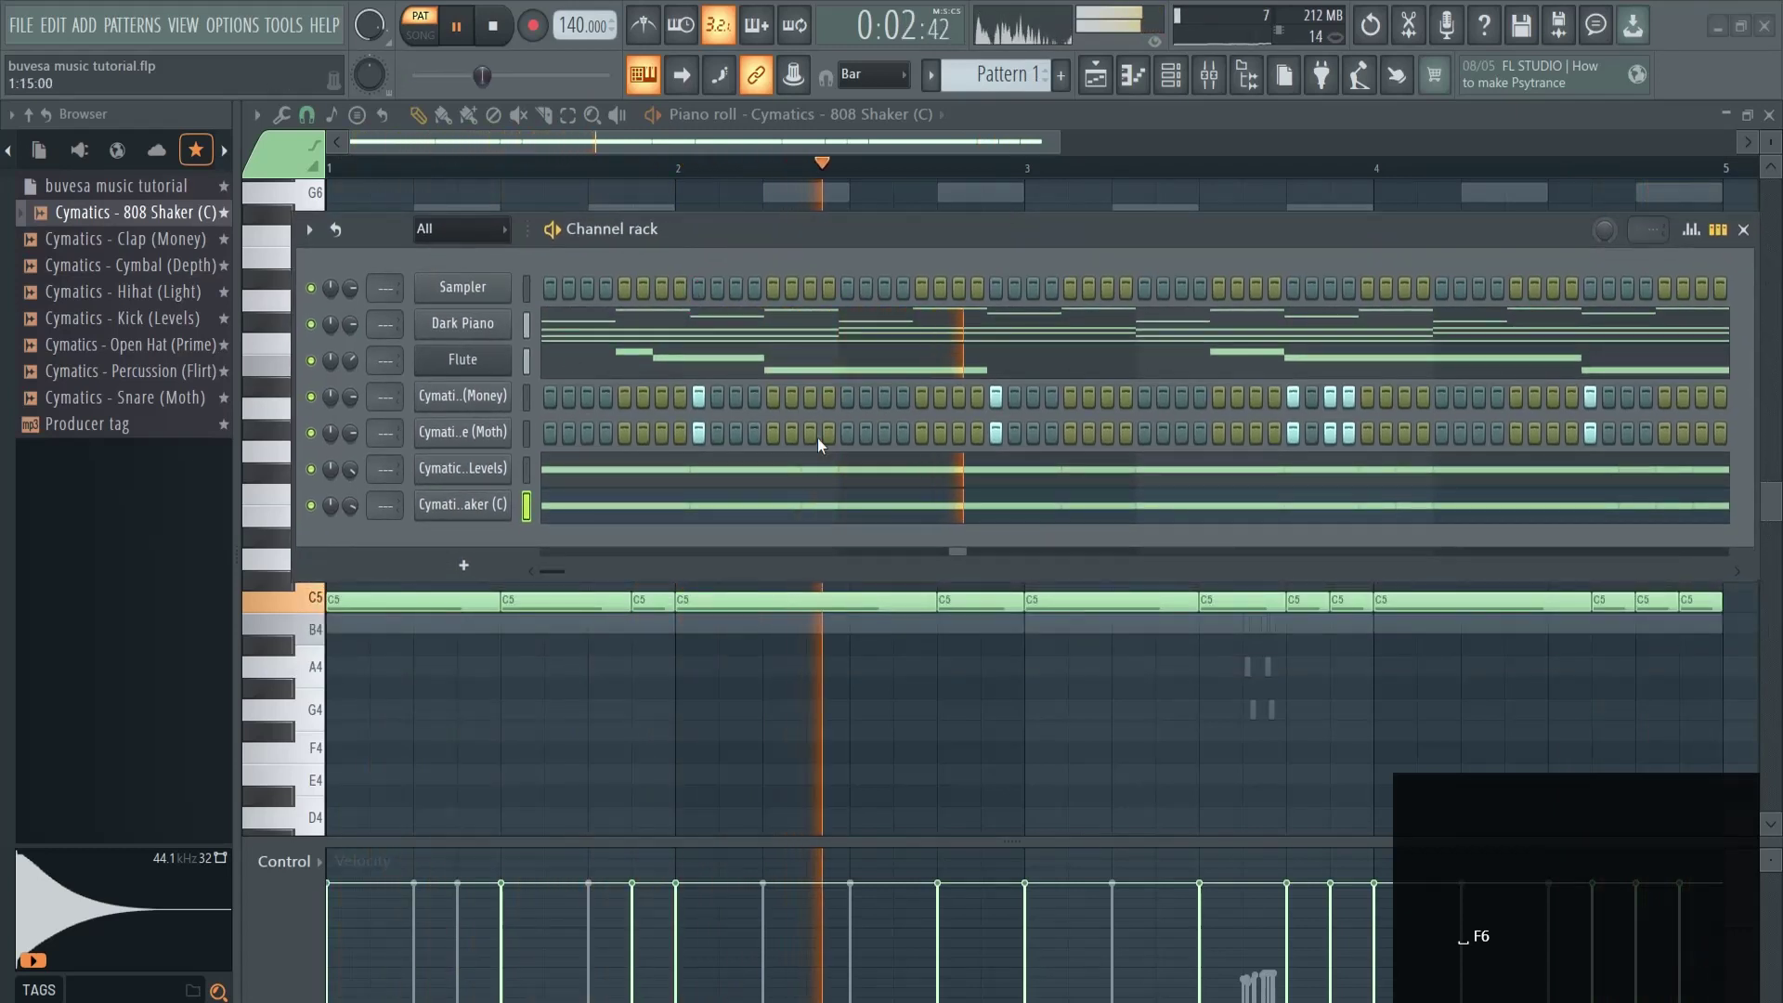
pyautogui.press('space')
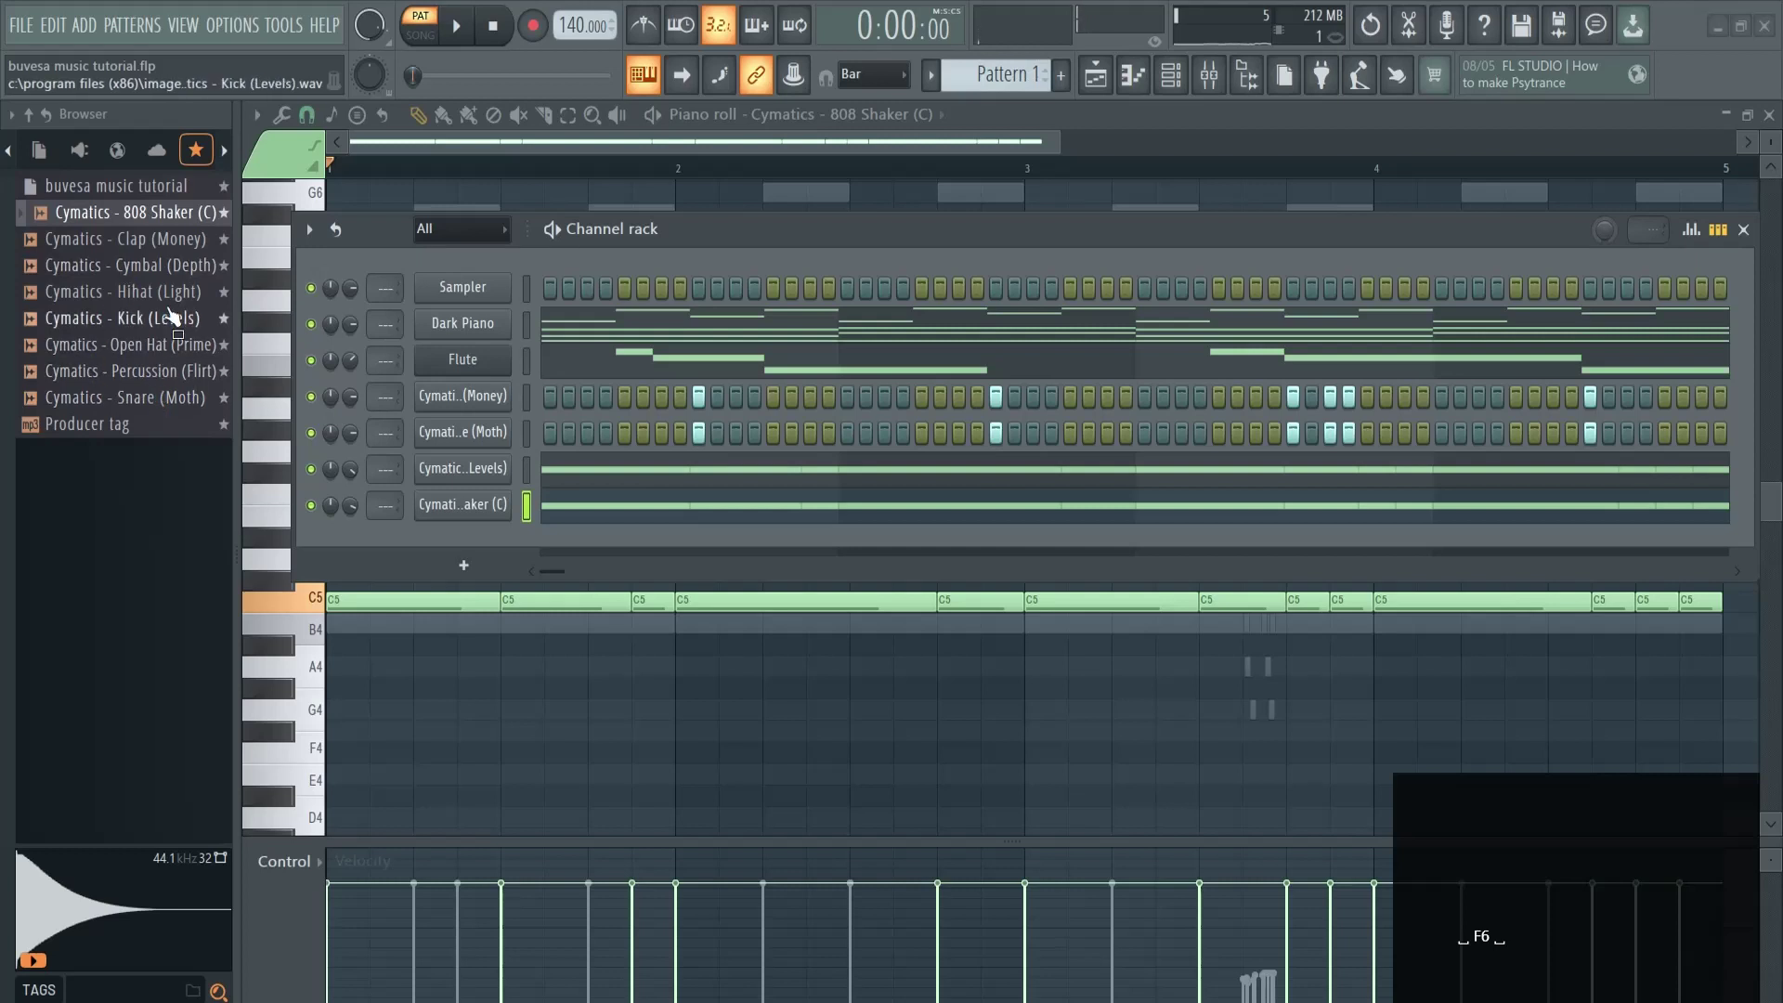
# Add the Cymatics - Hihat (Light) sample as a channel, fill every 2 steps, and play the pattern.
pyautogui.moveTo(112, 297); pyautogui.dragTo(455, 534)
pyautogui.rightClick(466, 548)
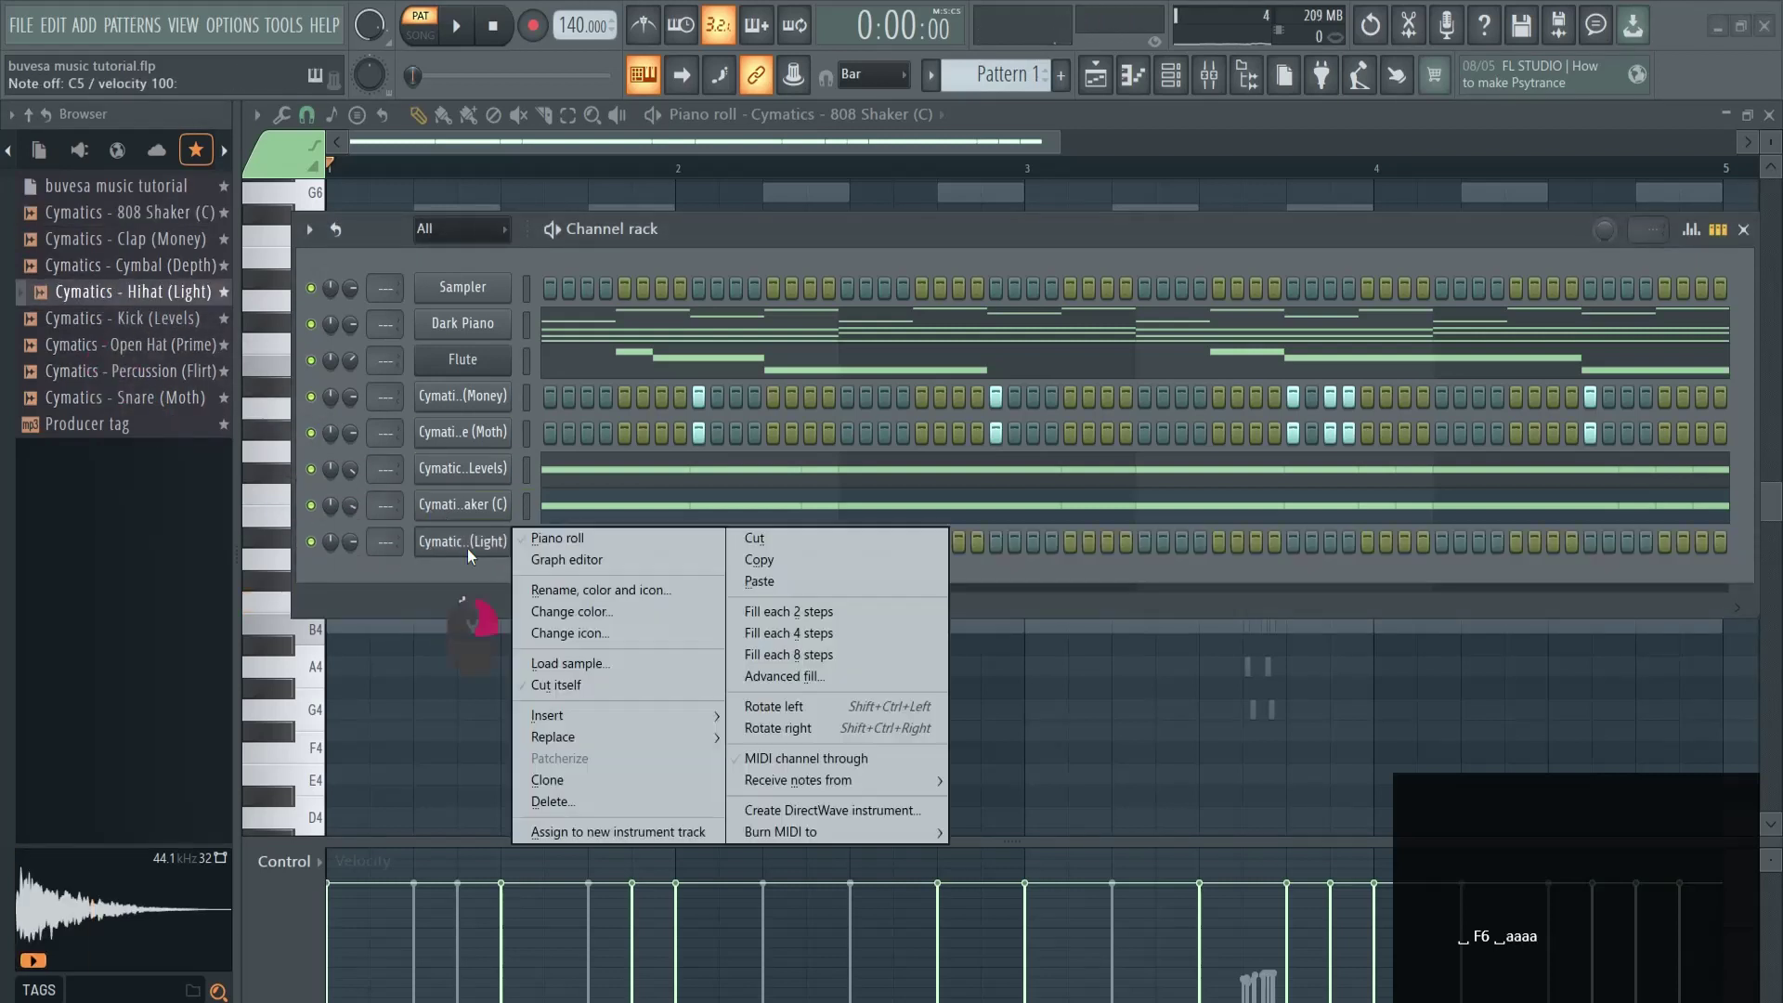
pyautogui.click(737, 633)
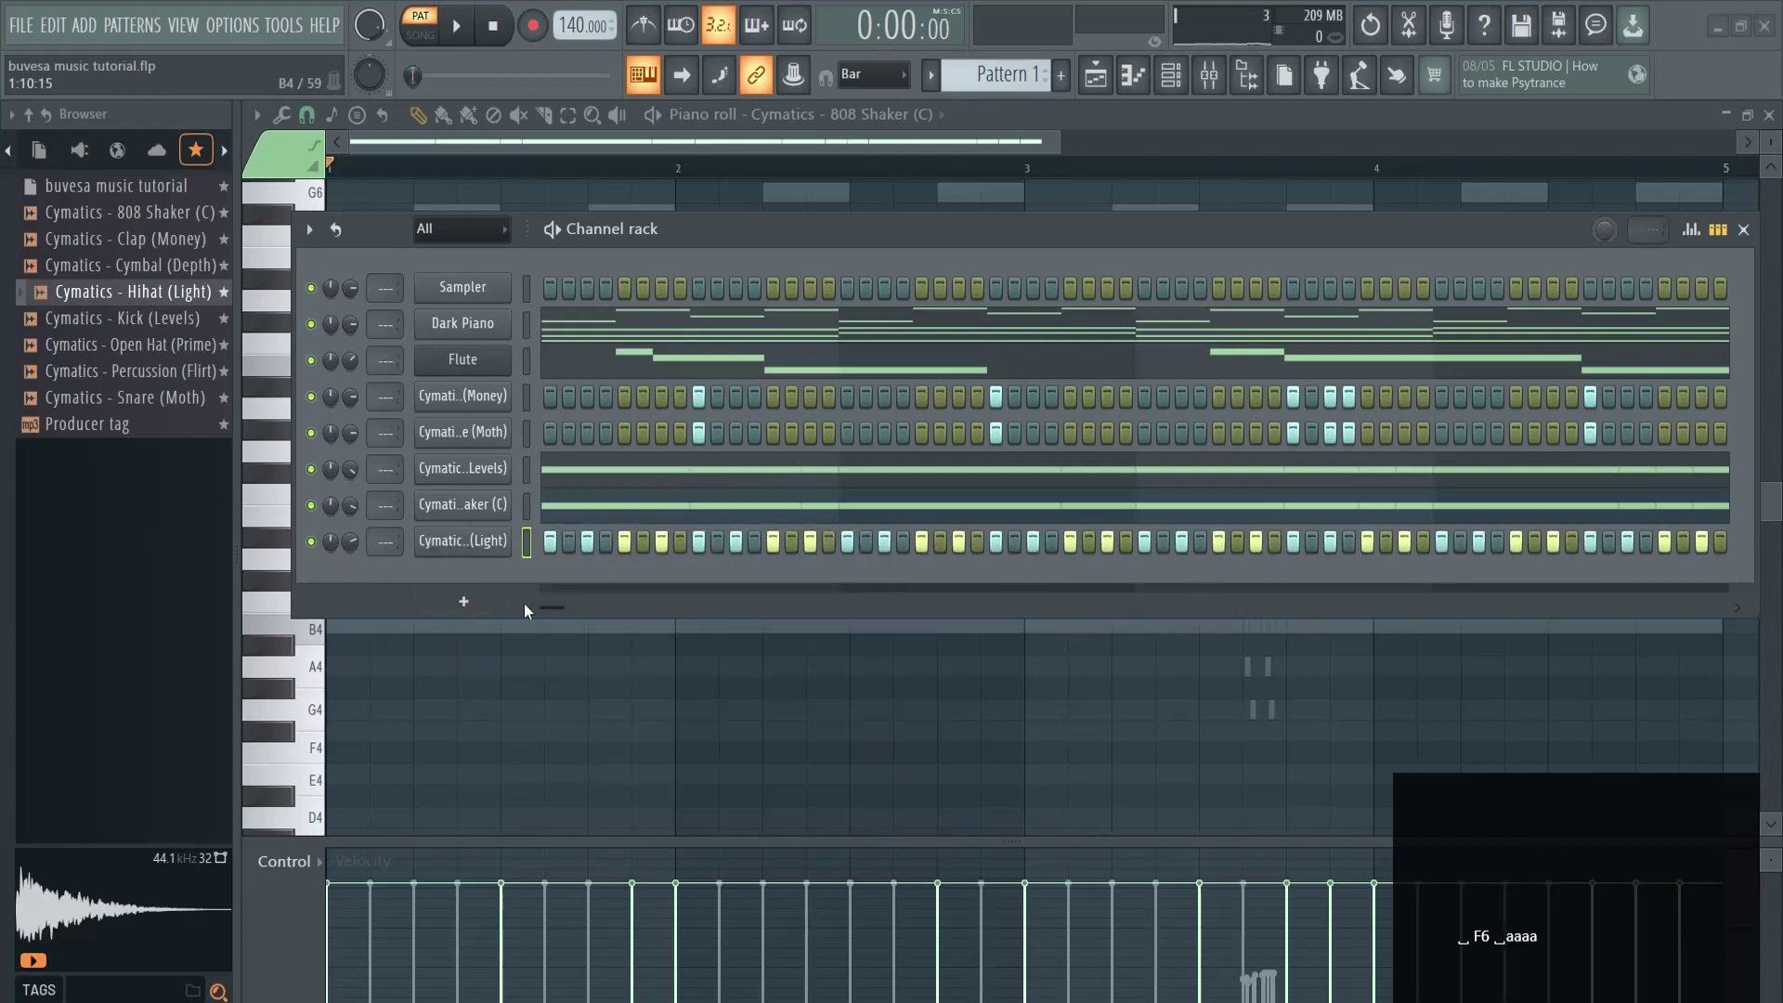
pyautogui.press('space')
# Open the Hihat (Light) channel in the piano roll, close the channel rack, and collapse the browser to widen the note grid.
pyautogui.rightClick(485, 544)
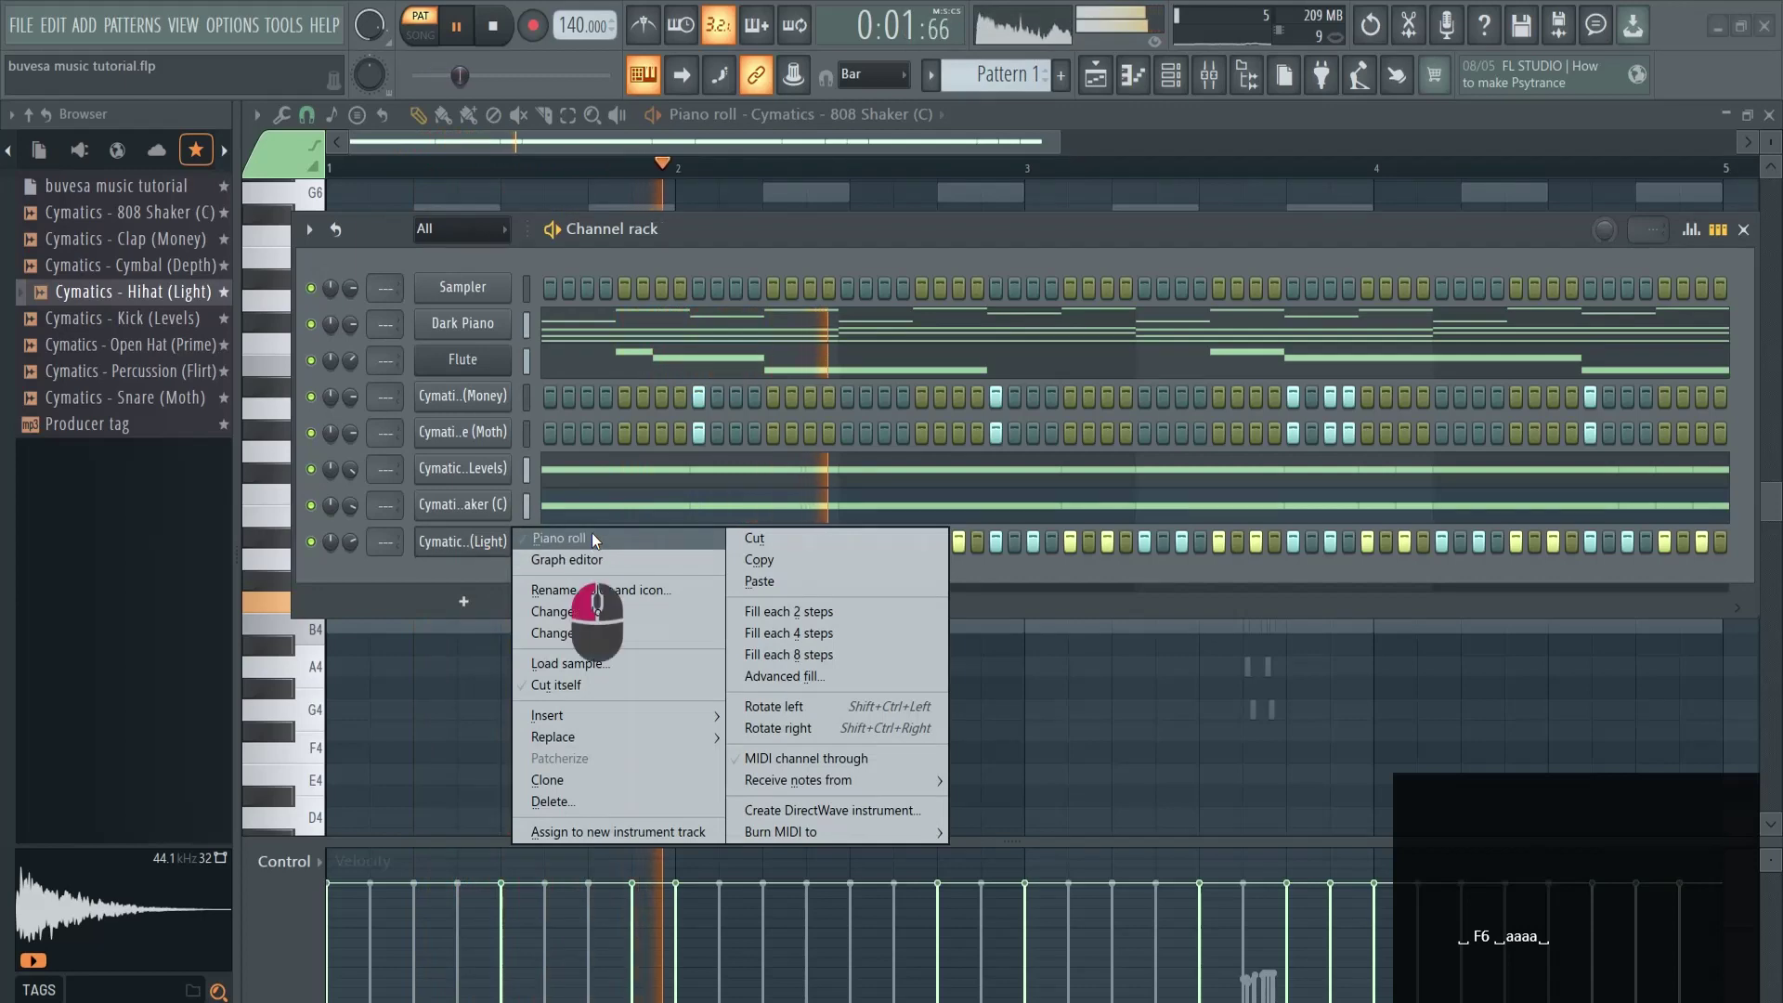
pyautogui.click(593, 533)
pyautogui.click(1744, 230)
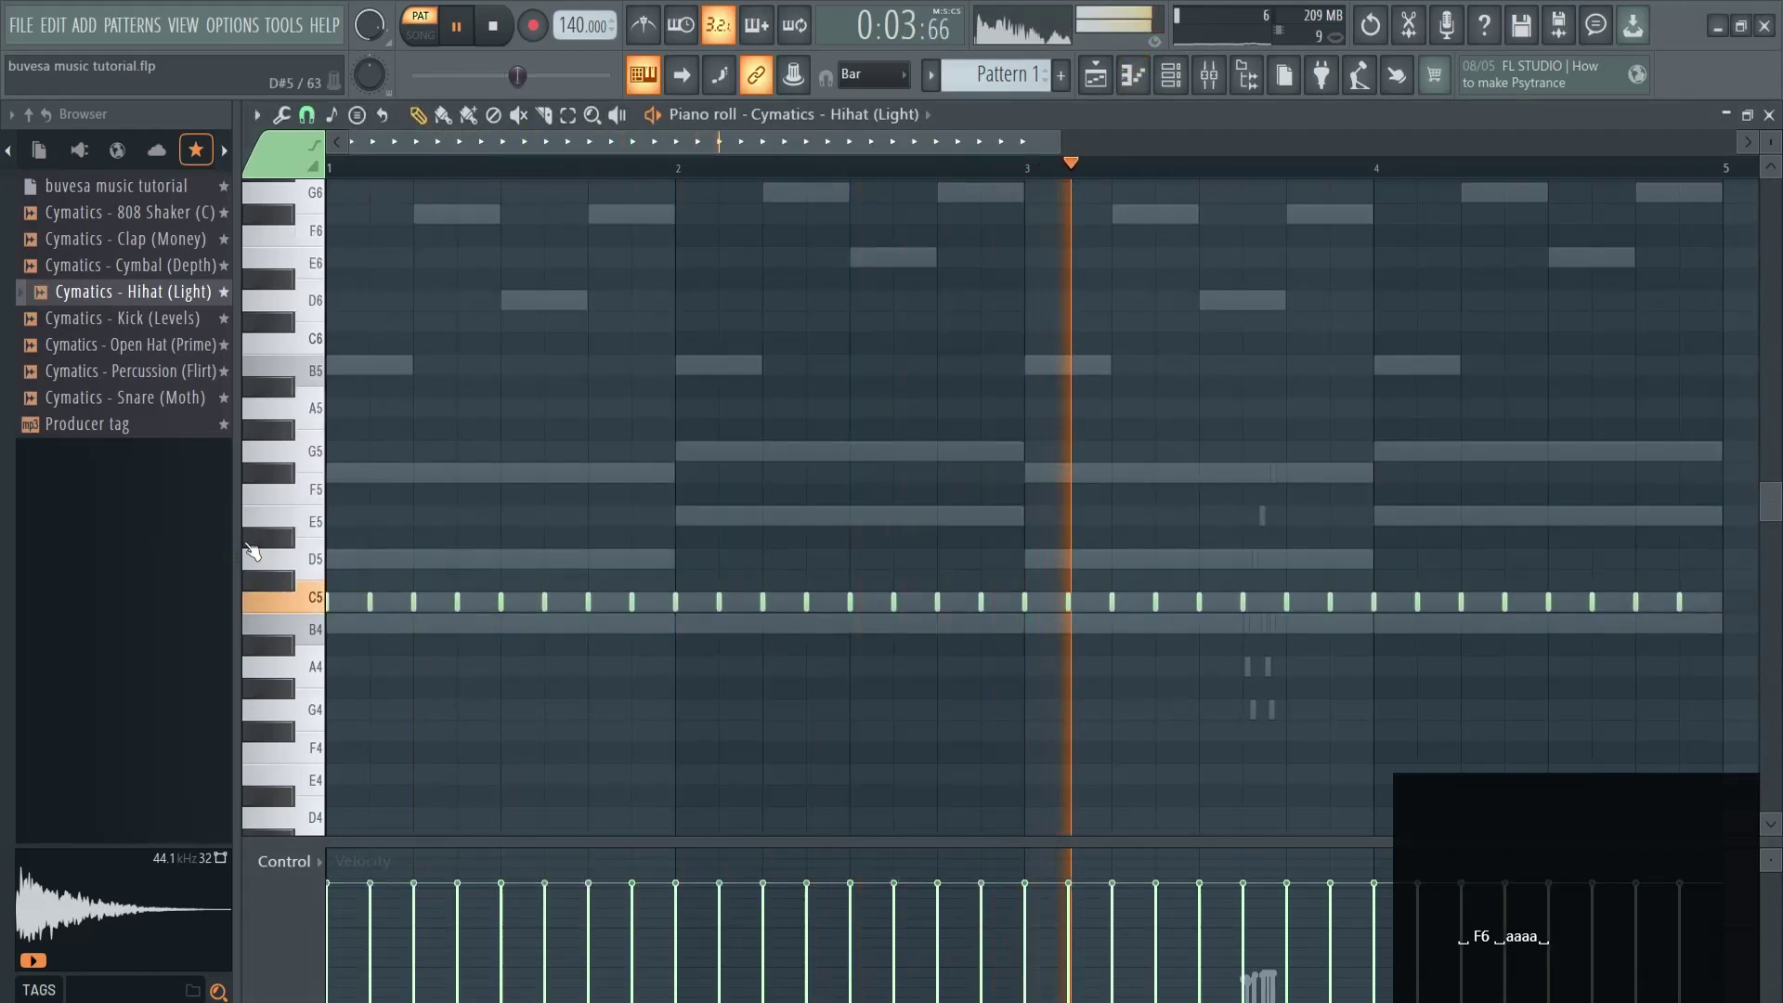
pyautogui.moveTo(236, 543); pyautogui.dragTo(28, 542)
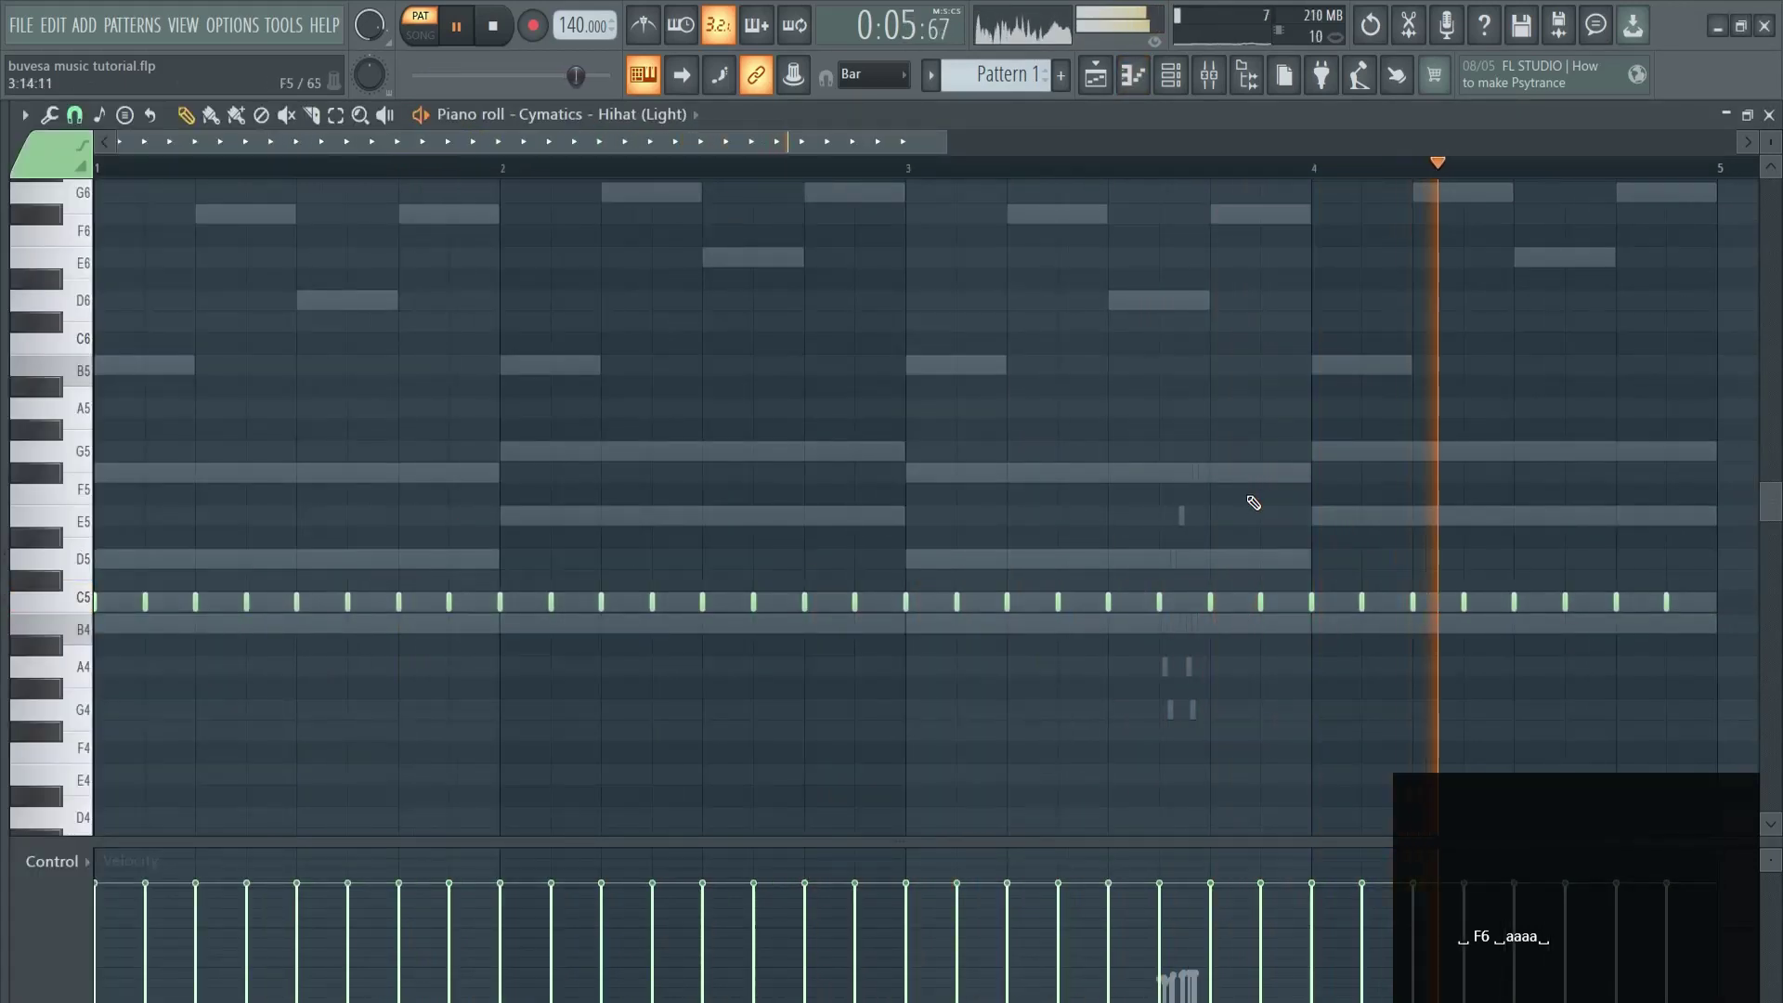
pyautogui.scroll(-1, 1258, 478)
# Stop playback, lengthen the hi-hat note at beat 4 of bar 1 to half a beat, chop it into a fast roll, and play the pattern.
pyautogui.press('space')
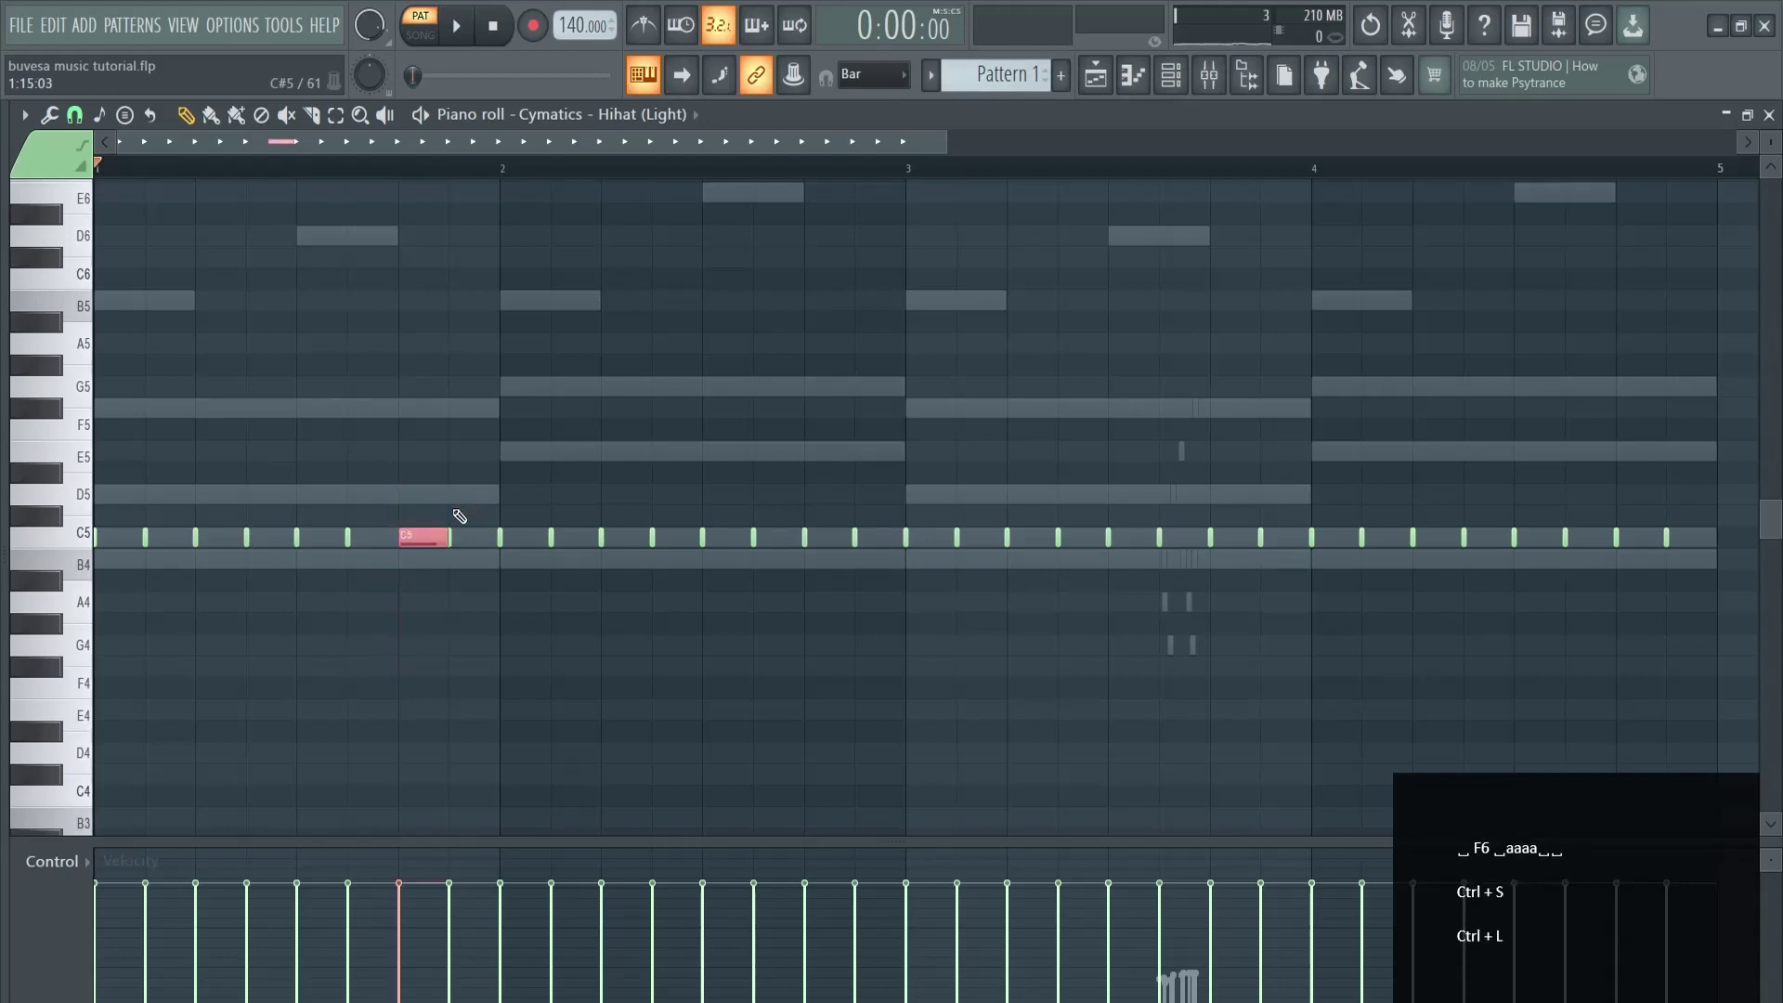
pyautogui.hotkey('alt', 'u')
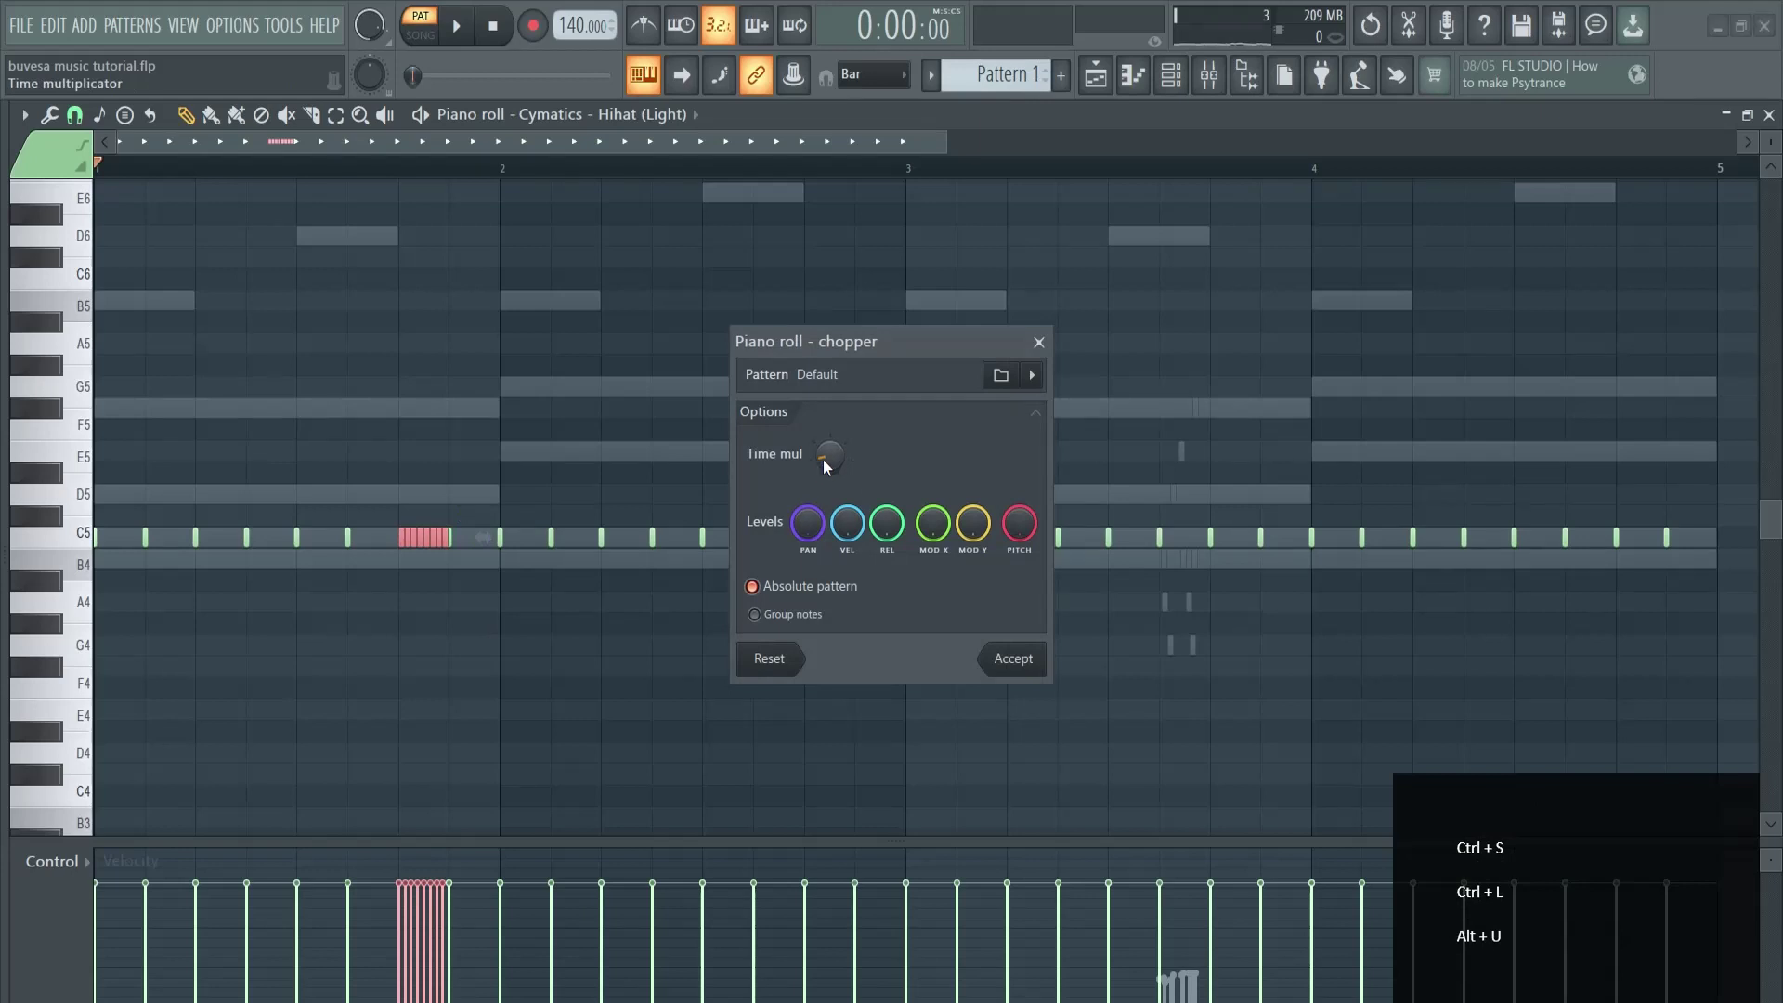
pyautogui.moveTo(823, 460); pyautogui.dragTo(819, 457)
pyautogui.click(1011, 659)
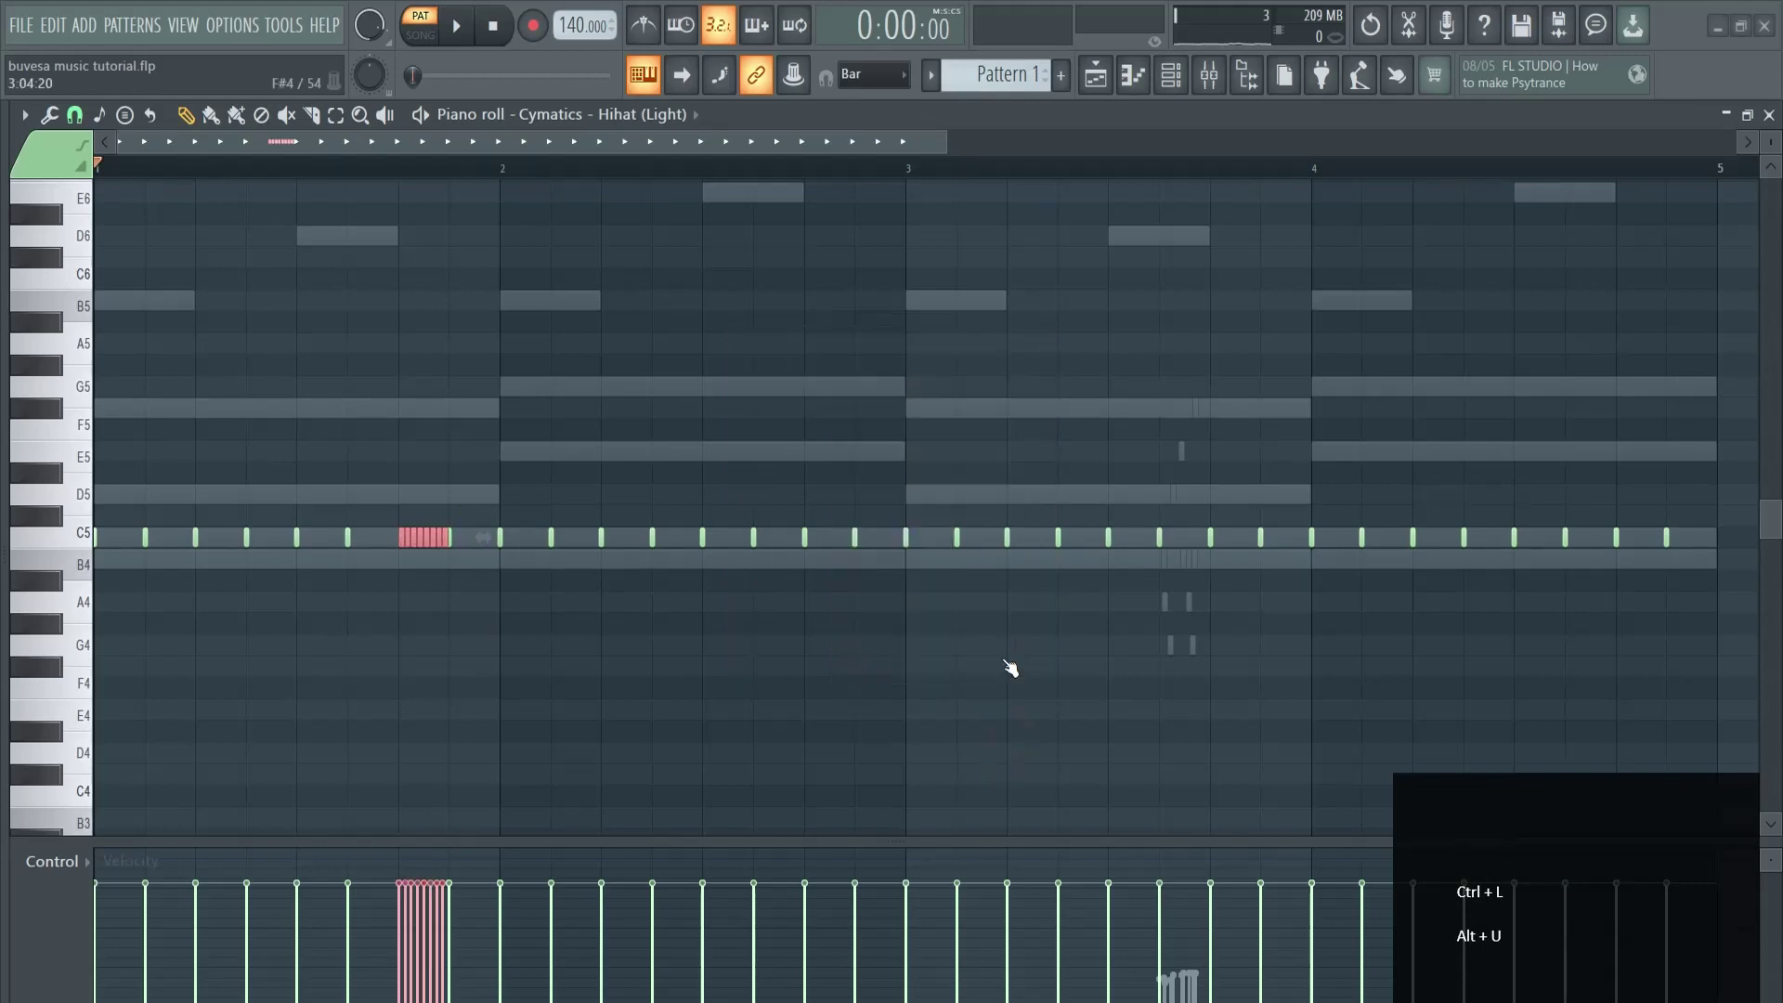
pyautogui.press('space')
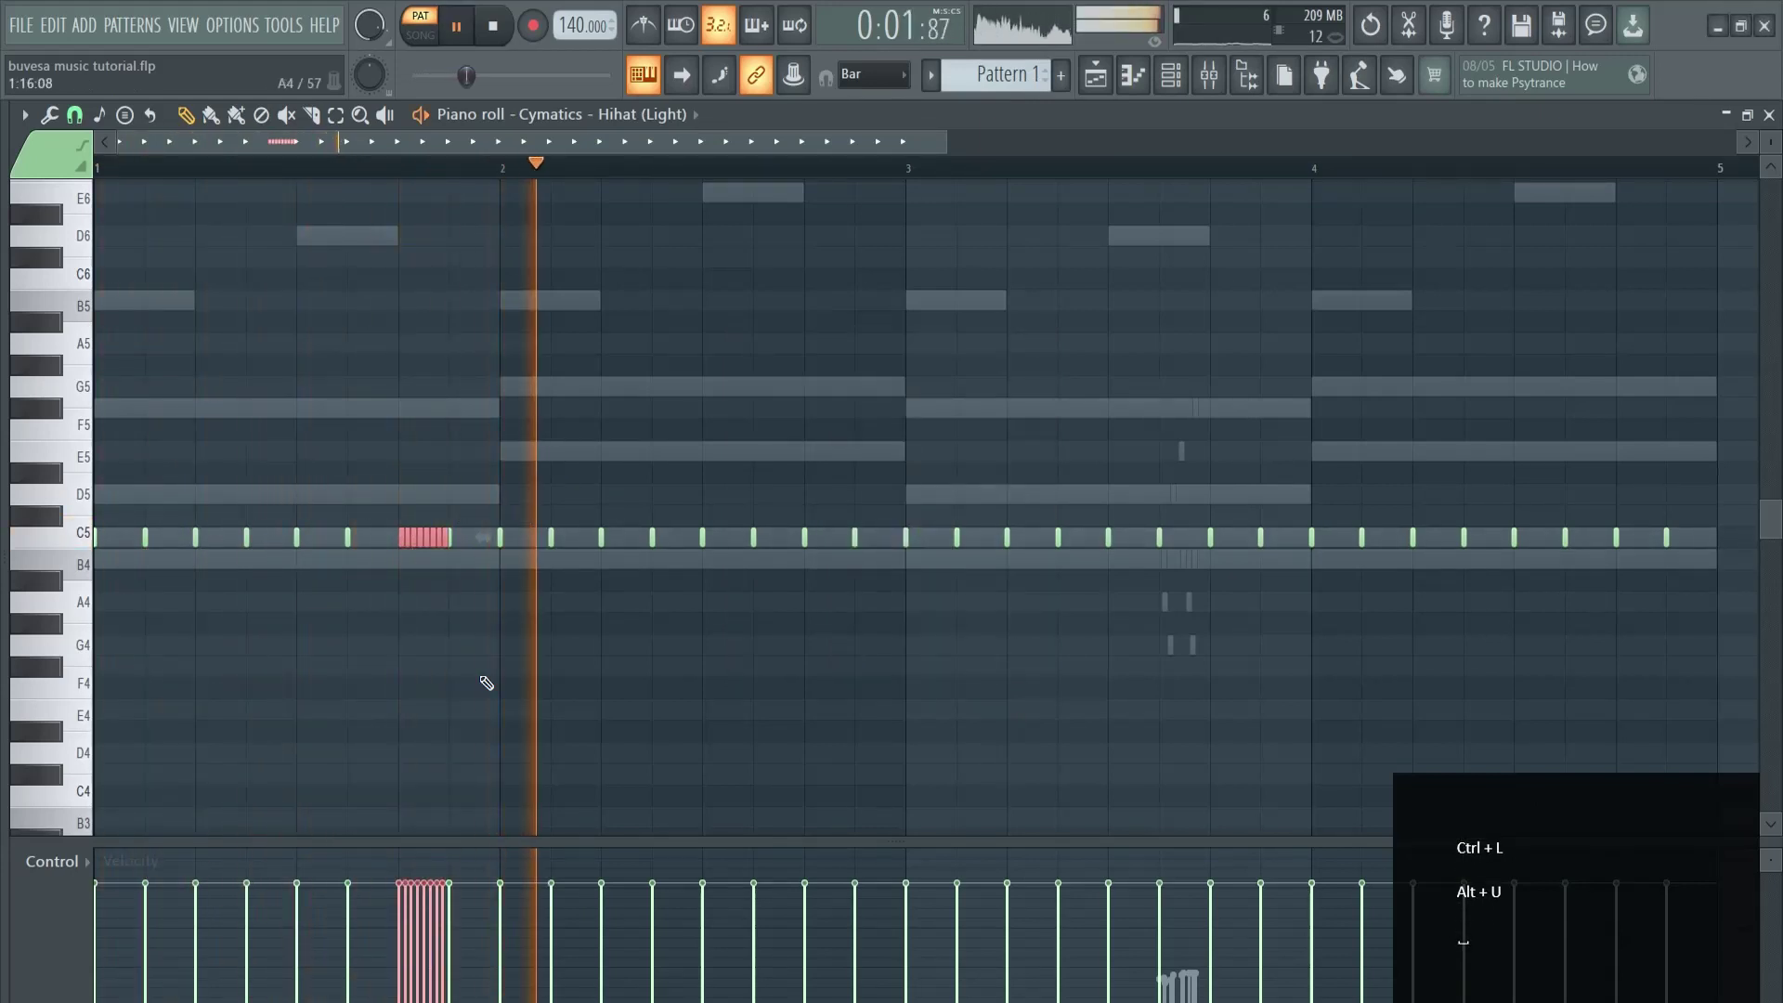
# Move the bar 1 hi-hat roll down to B4, taper its velocities gradually downward, and play the pattern.
pyautogui.press('space')
pyautogui.hotkey('shift', 'Down')
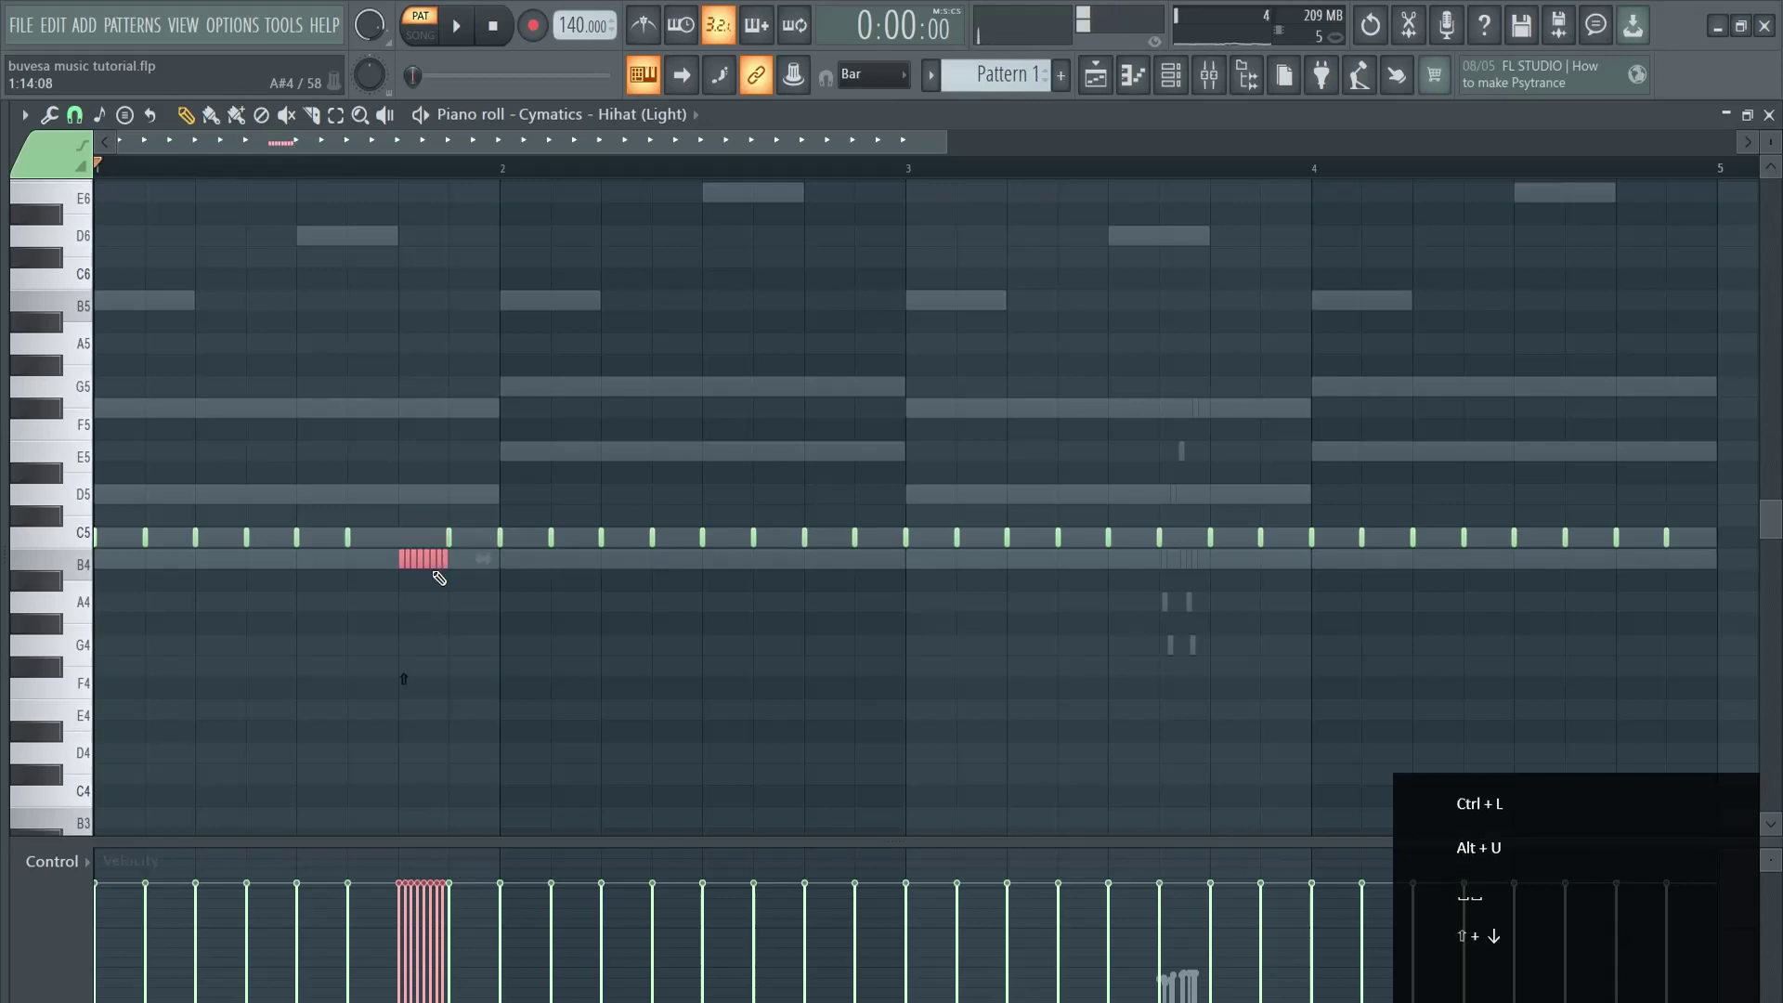
pyautogui.hotkey('shift', 'Down')
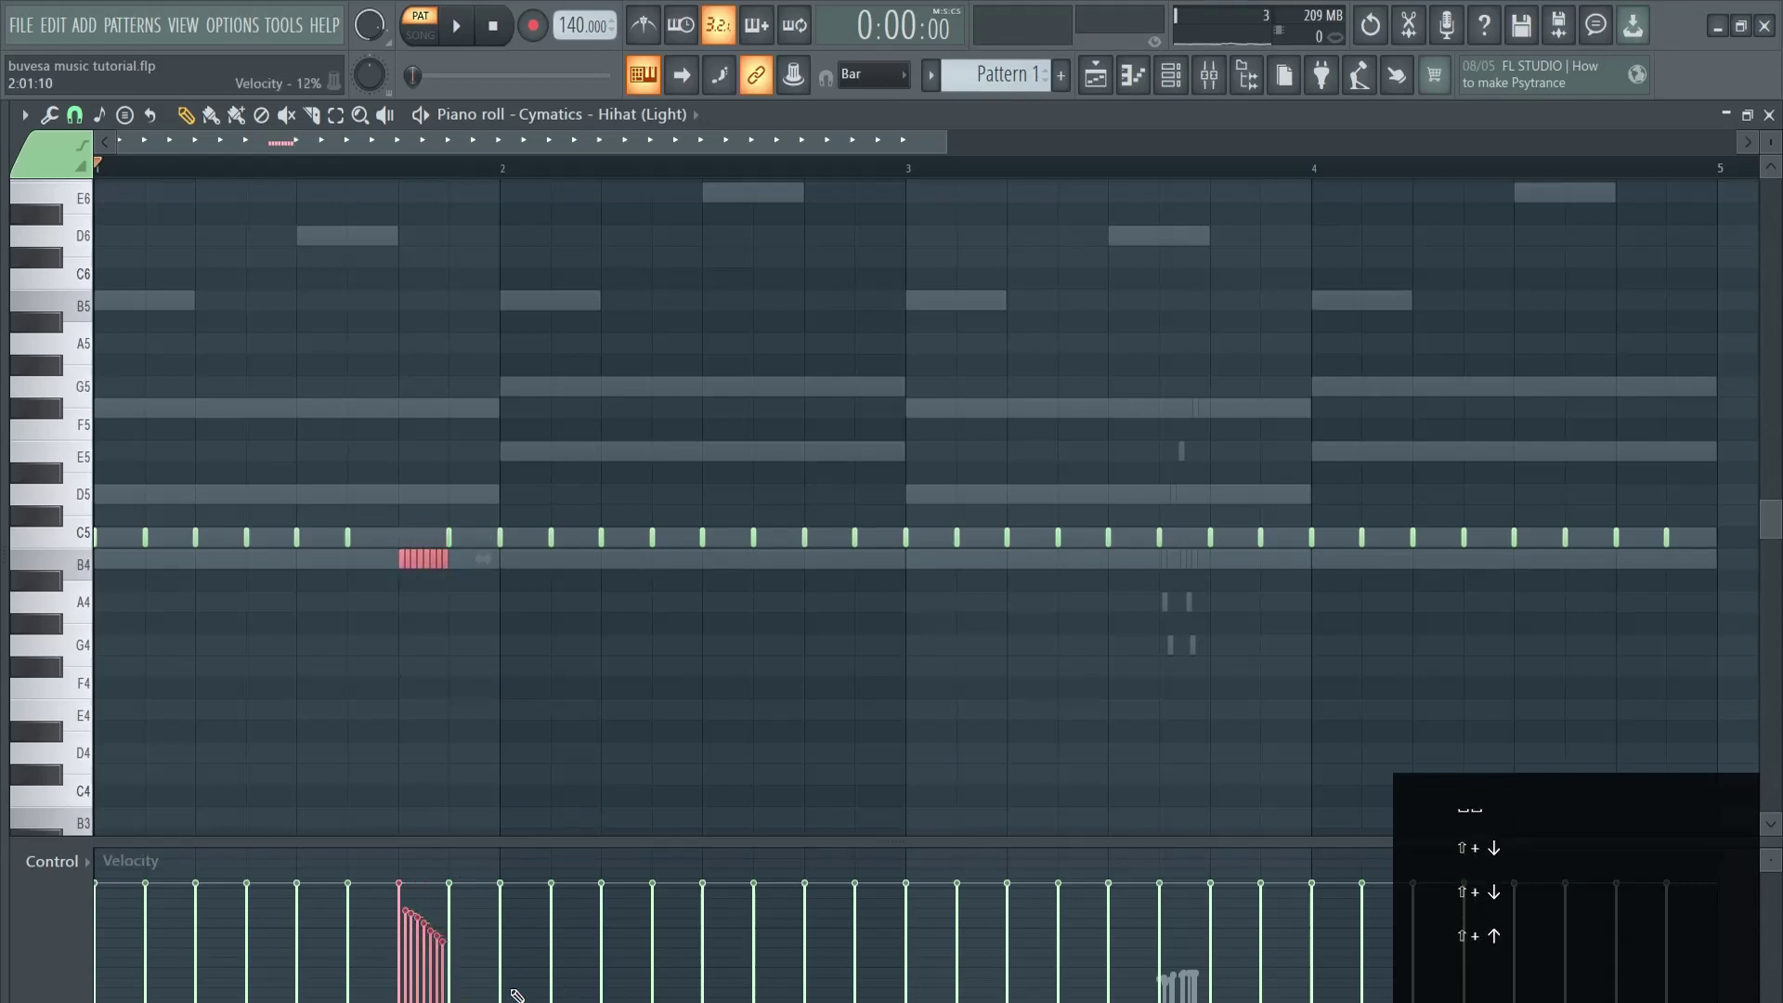
pyautogui.press('space')
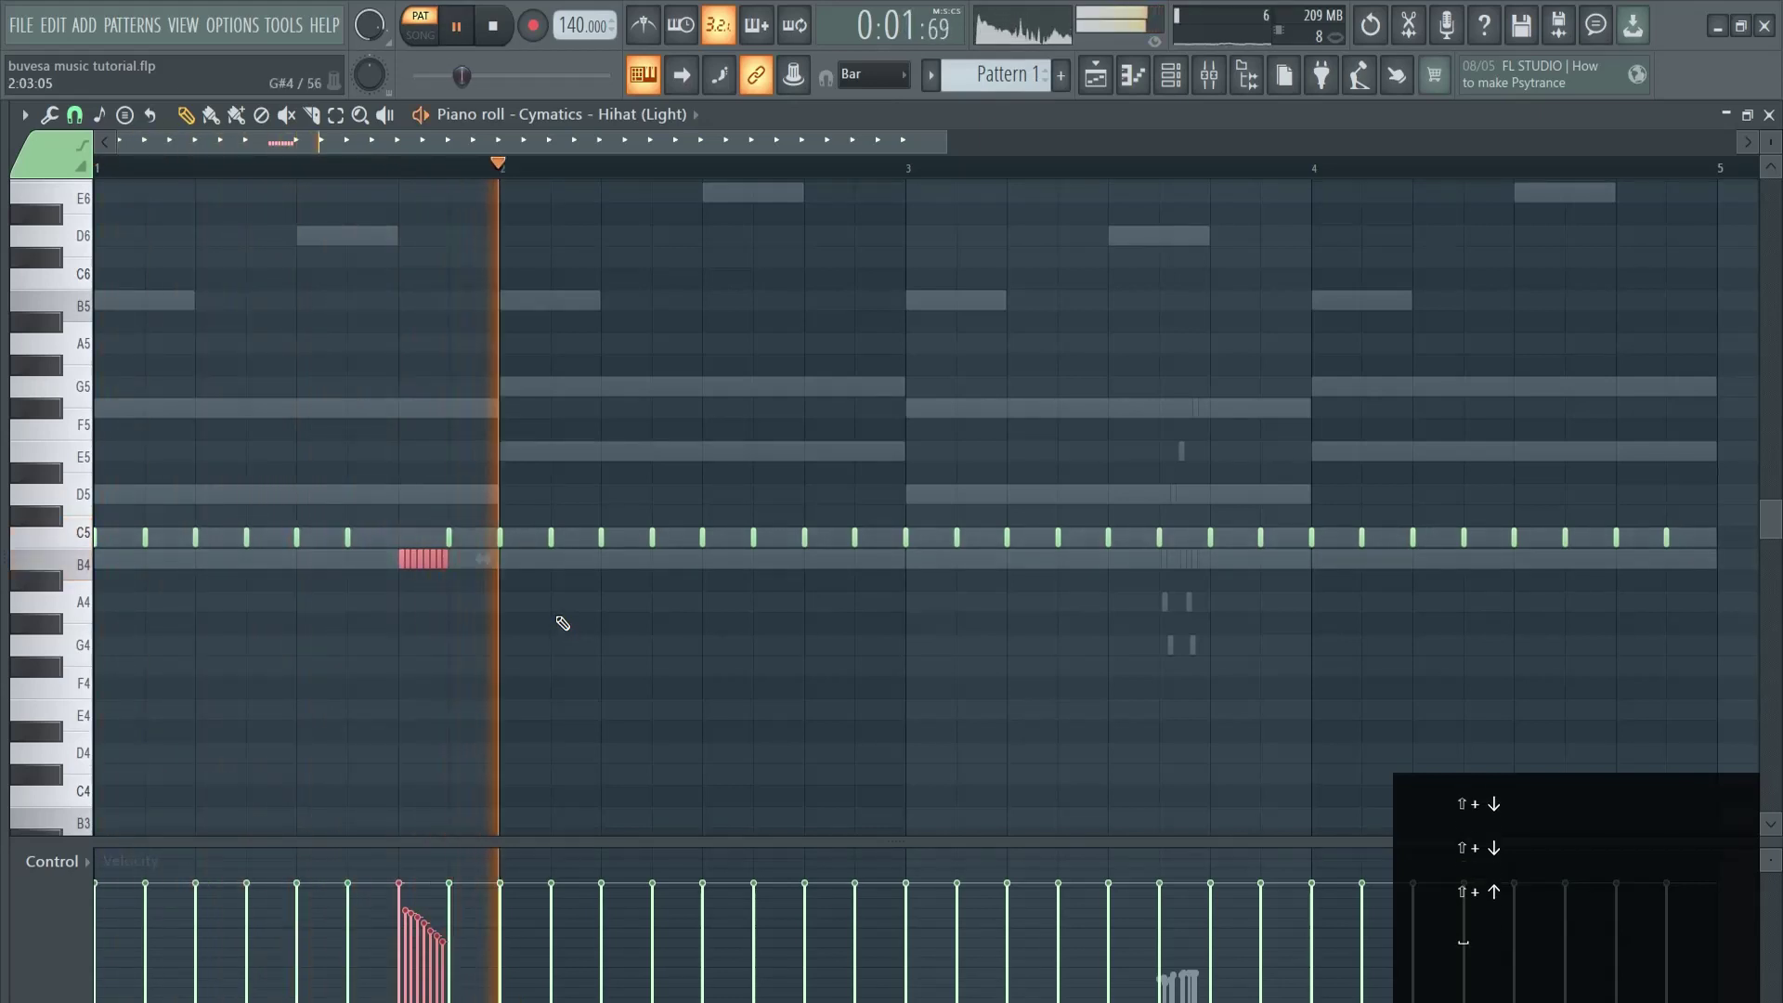
pyautogui.press('space')
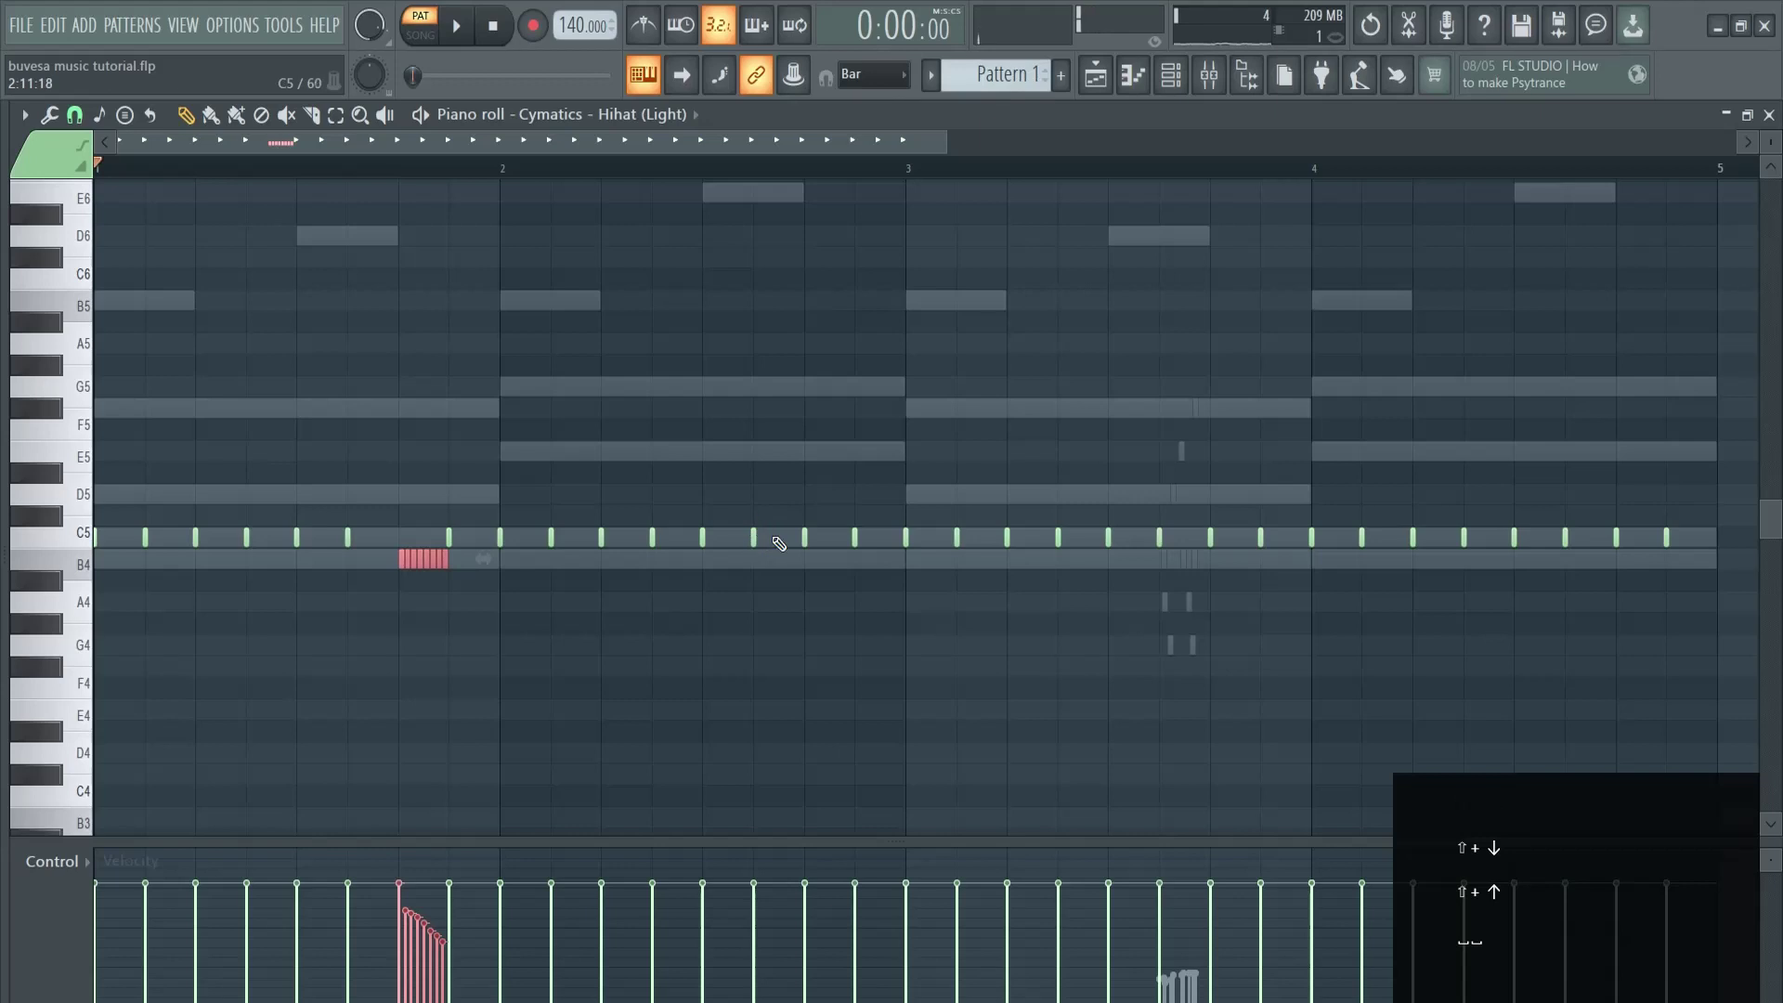
# Change the piano roll snap to a finer grid division and play the hi-hat pattern.
pyautogui.click(74, 115)
pyautogui.click(108, 290)
pyautogui.press('space')
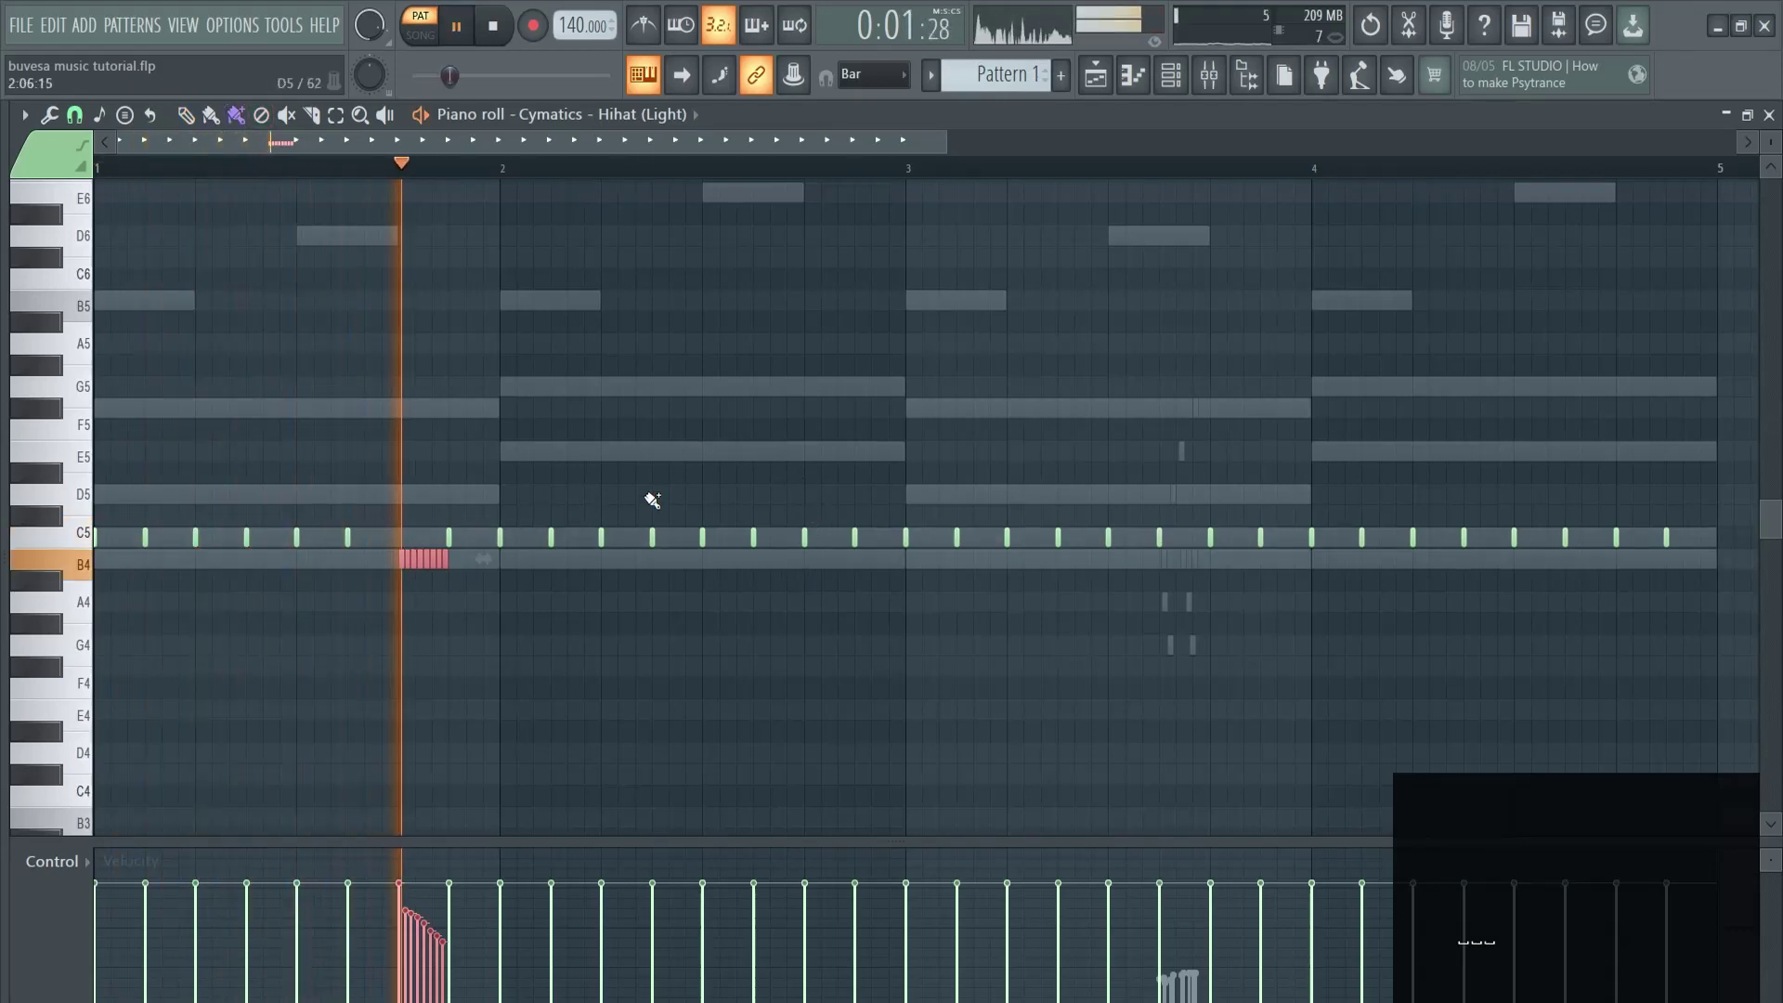
# Paint a six-note hi-hat roll on E5 in the second half of bar 2's third beat and play the pattern.
pyautogui.moveTo(763, 452); pyautogui.dragTo(813, 462)
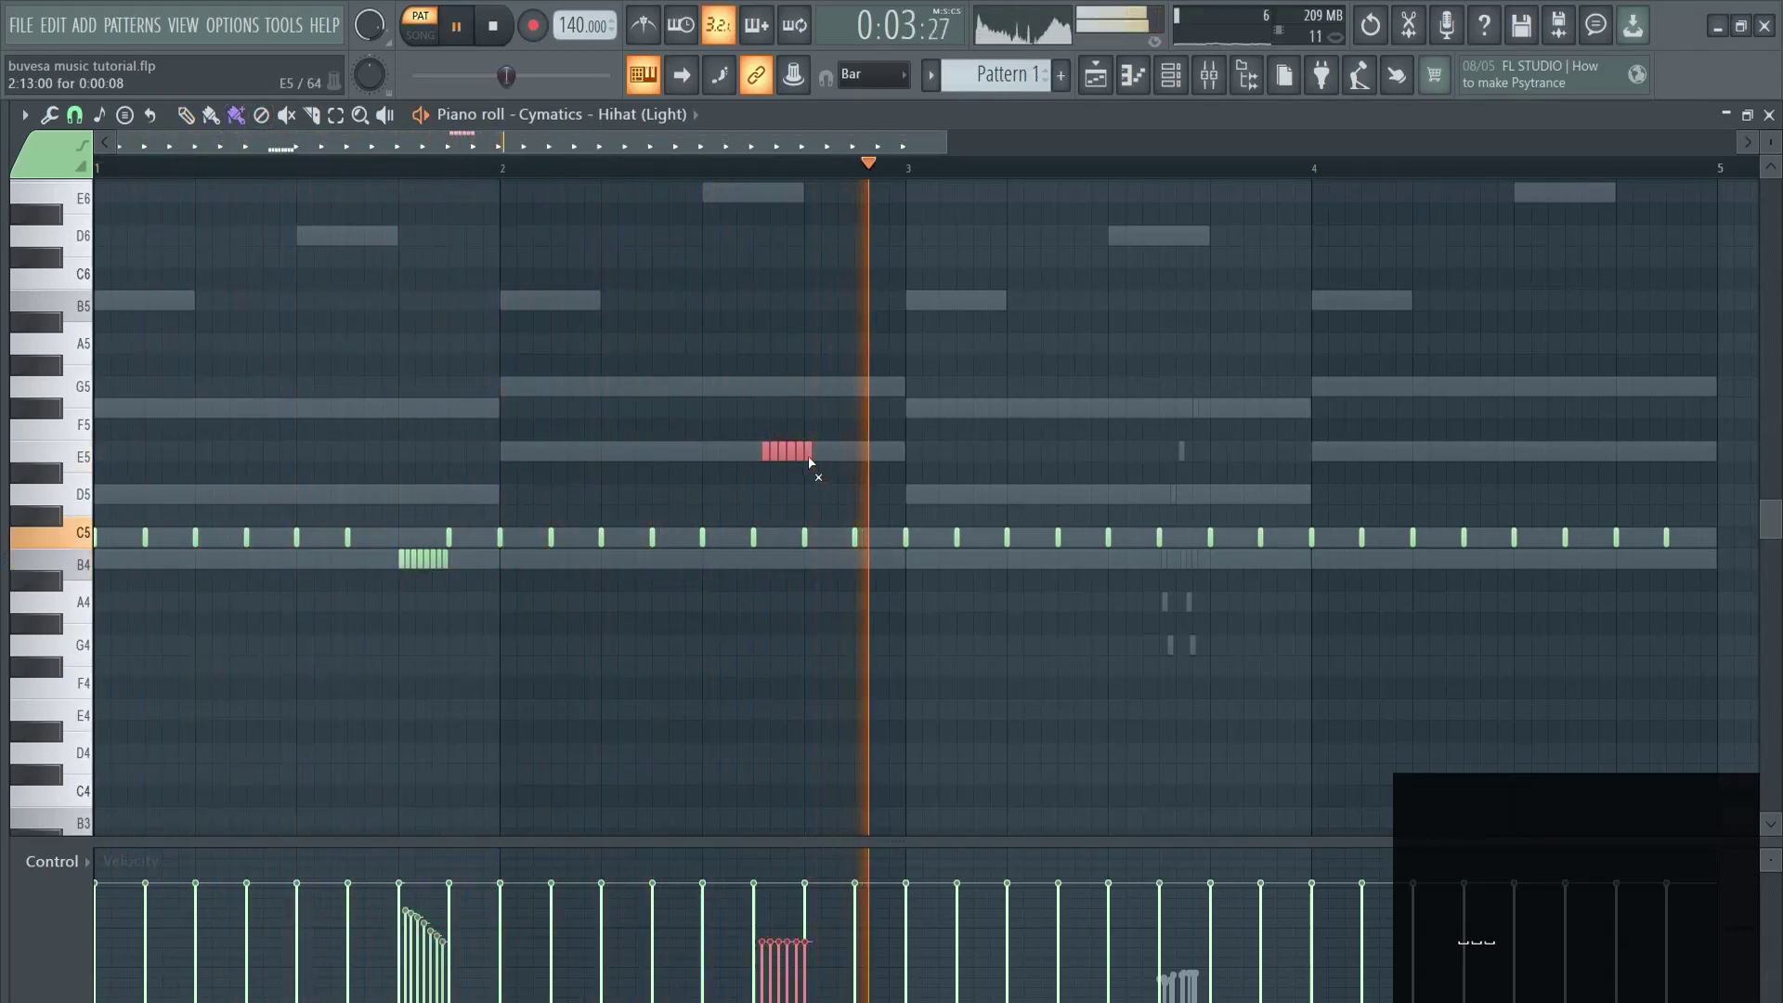
pyautogui.press('space')
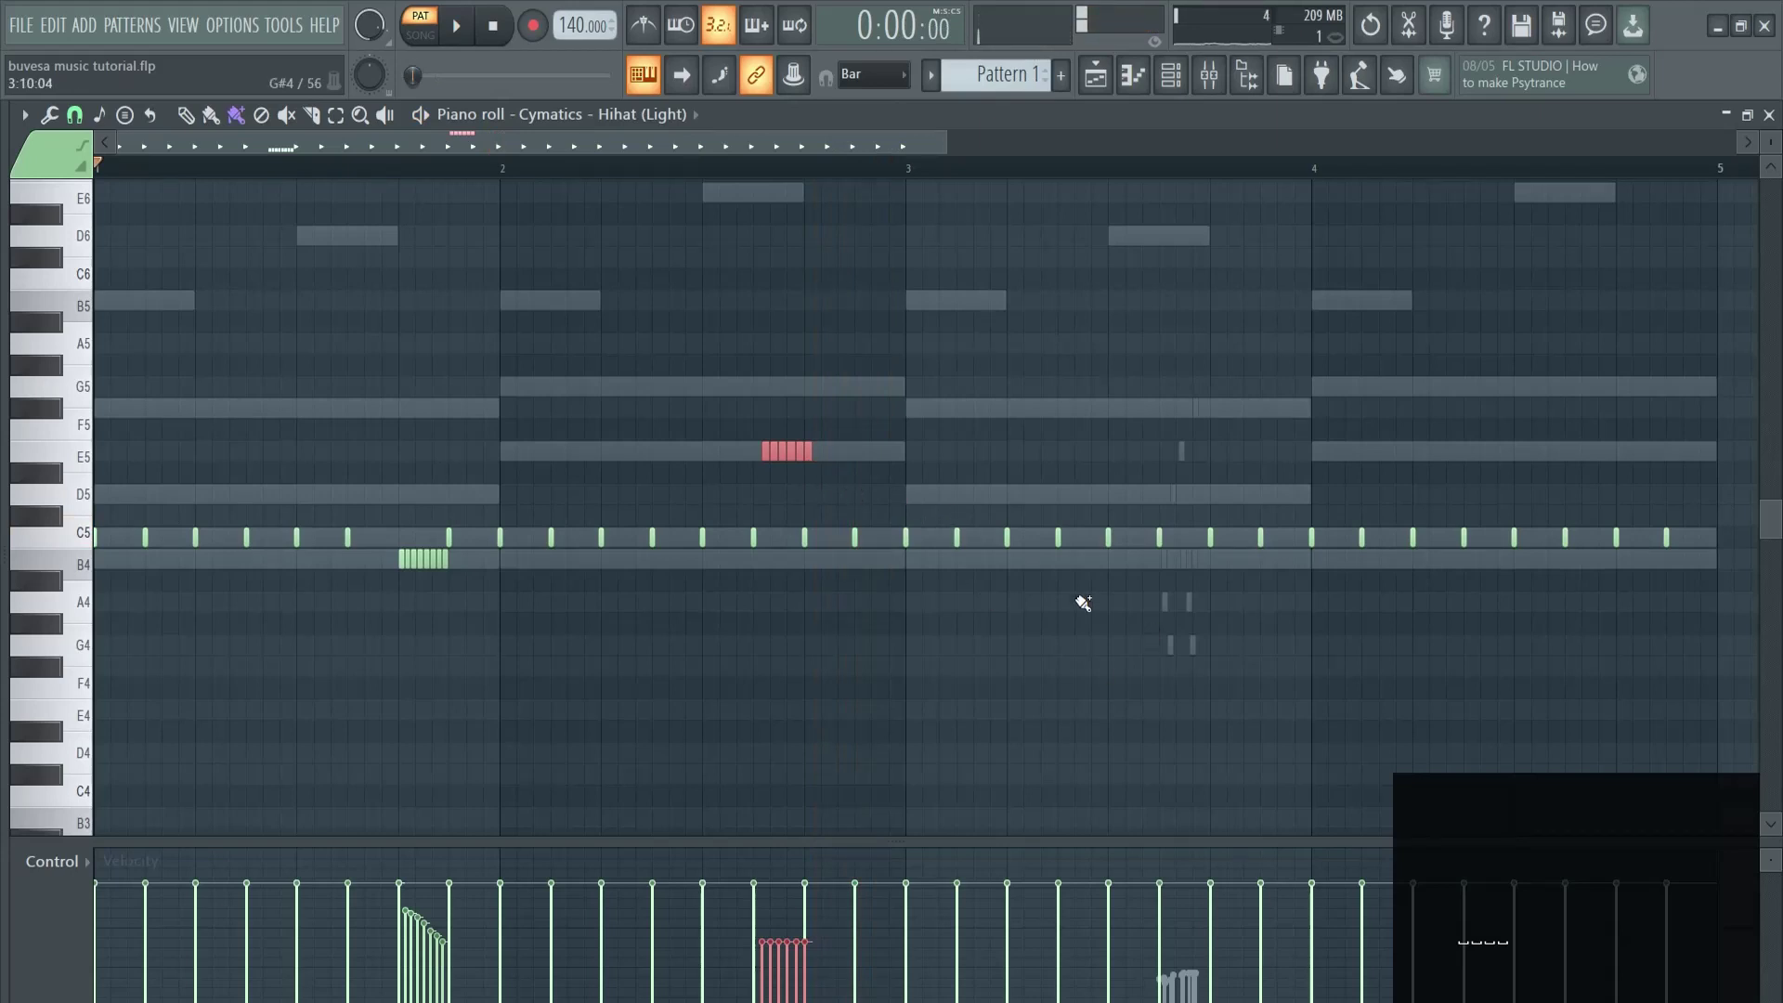
pyautogui.press('space')
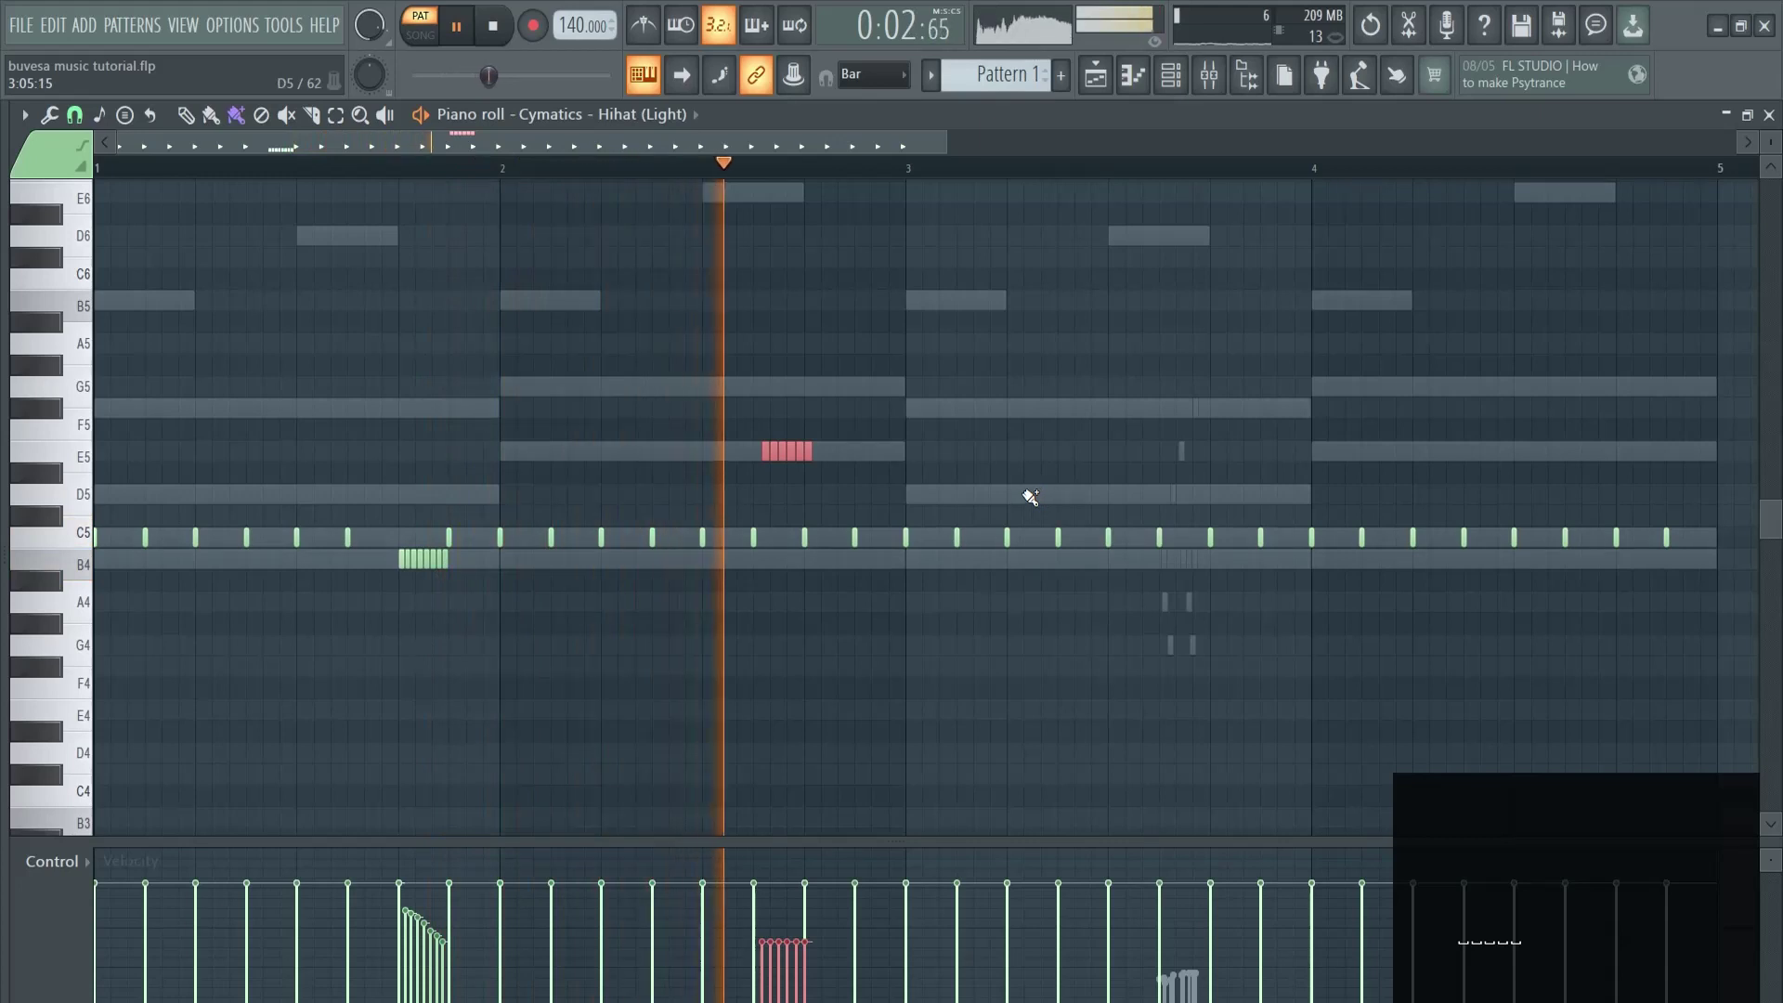
# Paint short hi-hat rolls on D5 in bar 3 and on B4 and A4 in bar 4, and save the project.
pyautogui.moveTo(1068, 499); pyautogui.dragTo(1096, 503)
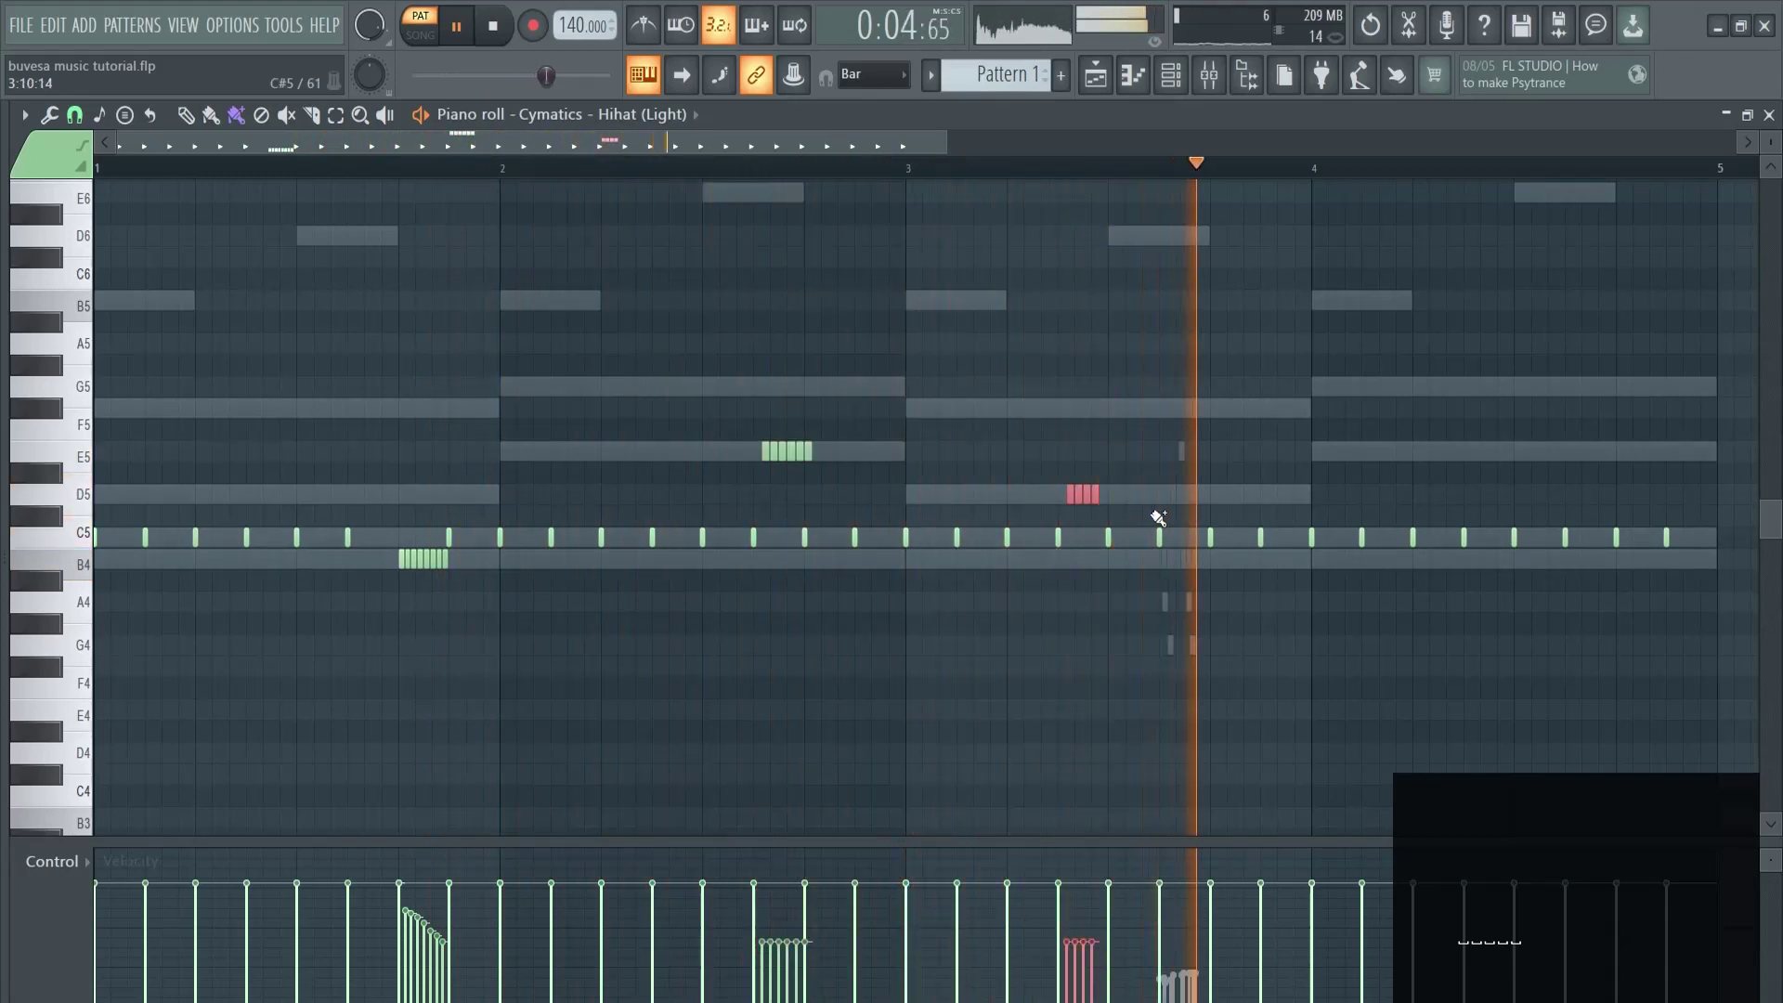
pyautogui.moveTo(1384, 561); pyautogui.dragTo(1406, 560)
pyautogui.press('space')
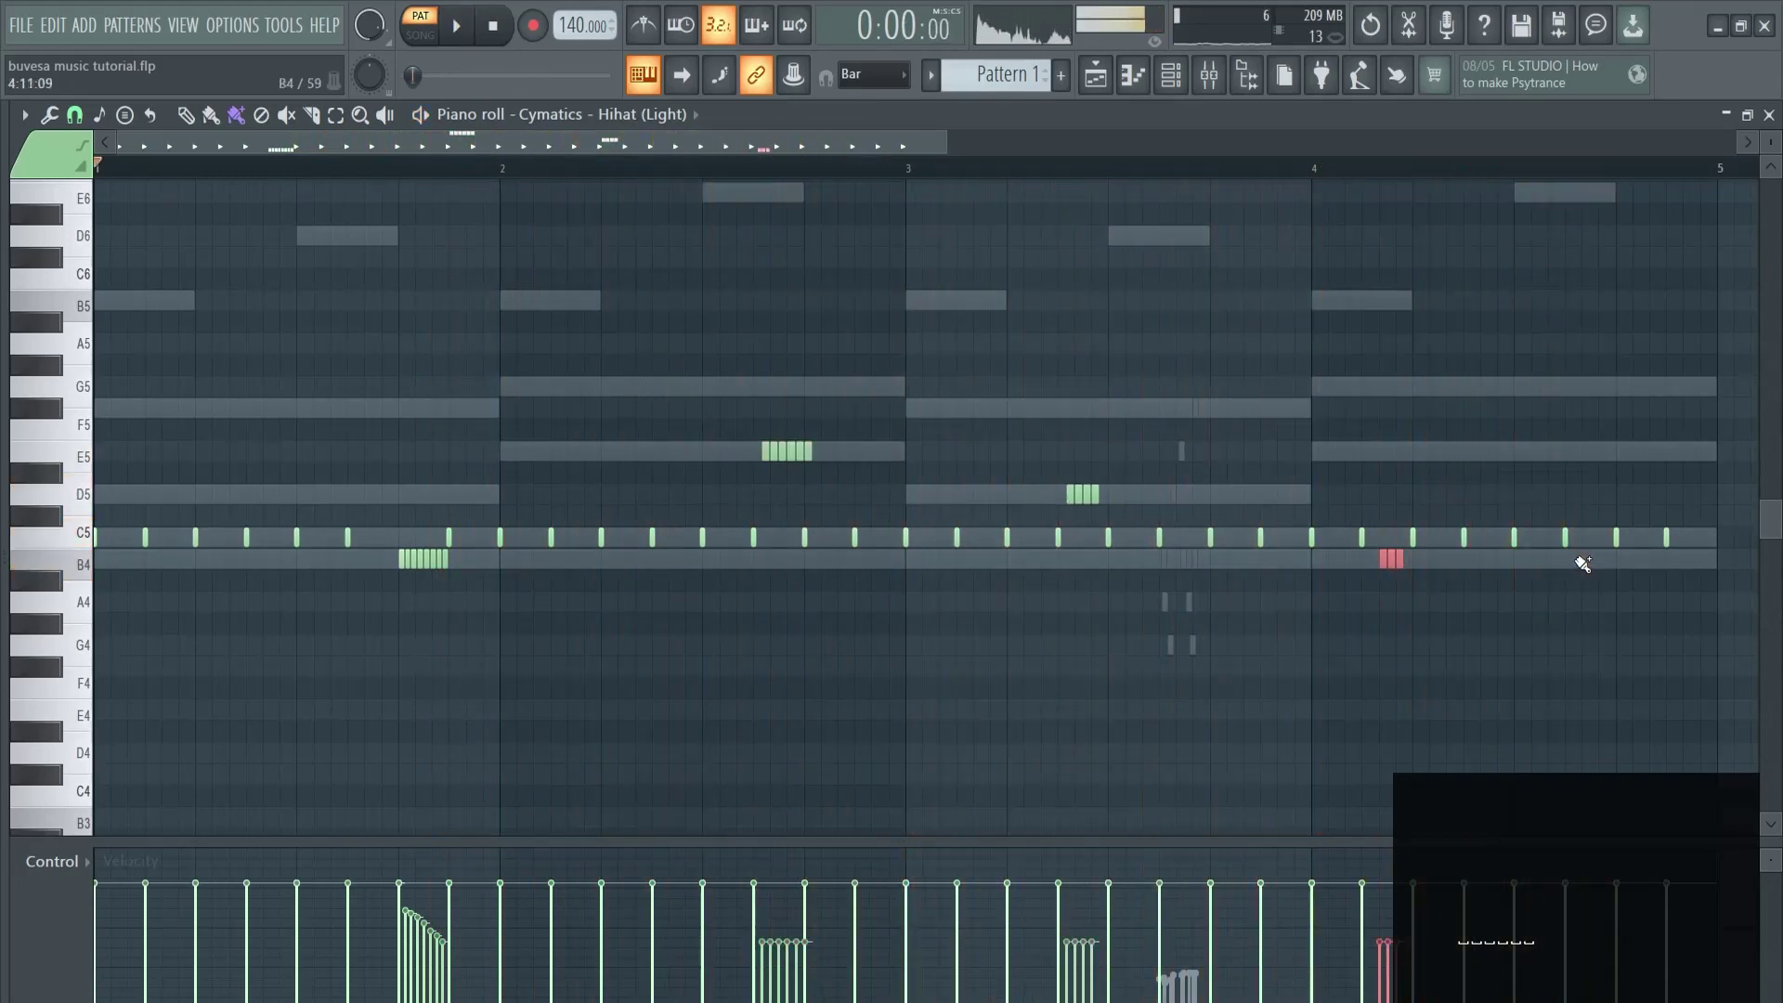
pyautogui.press('space')
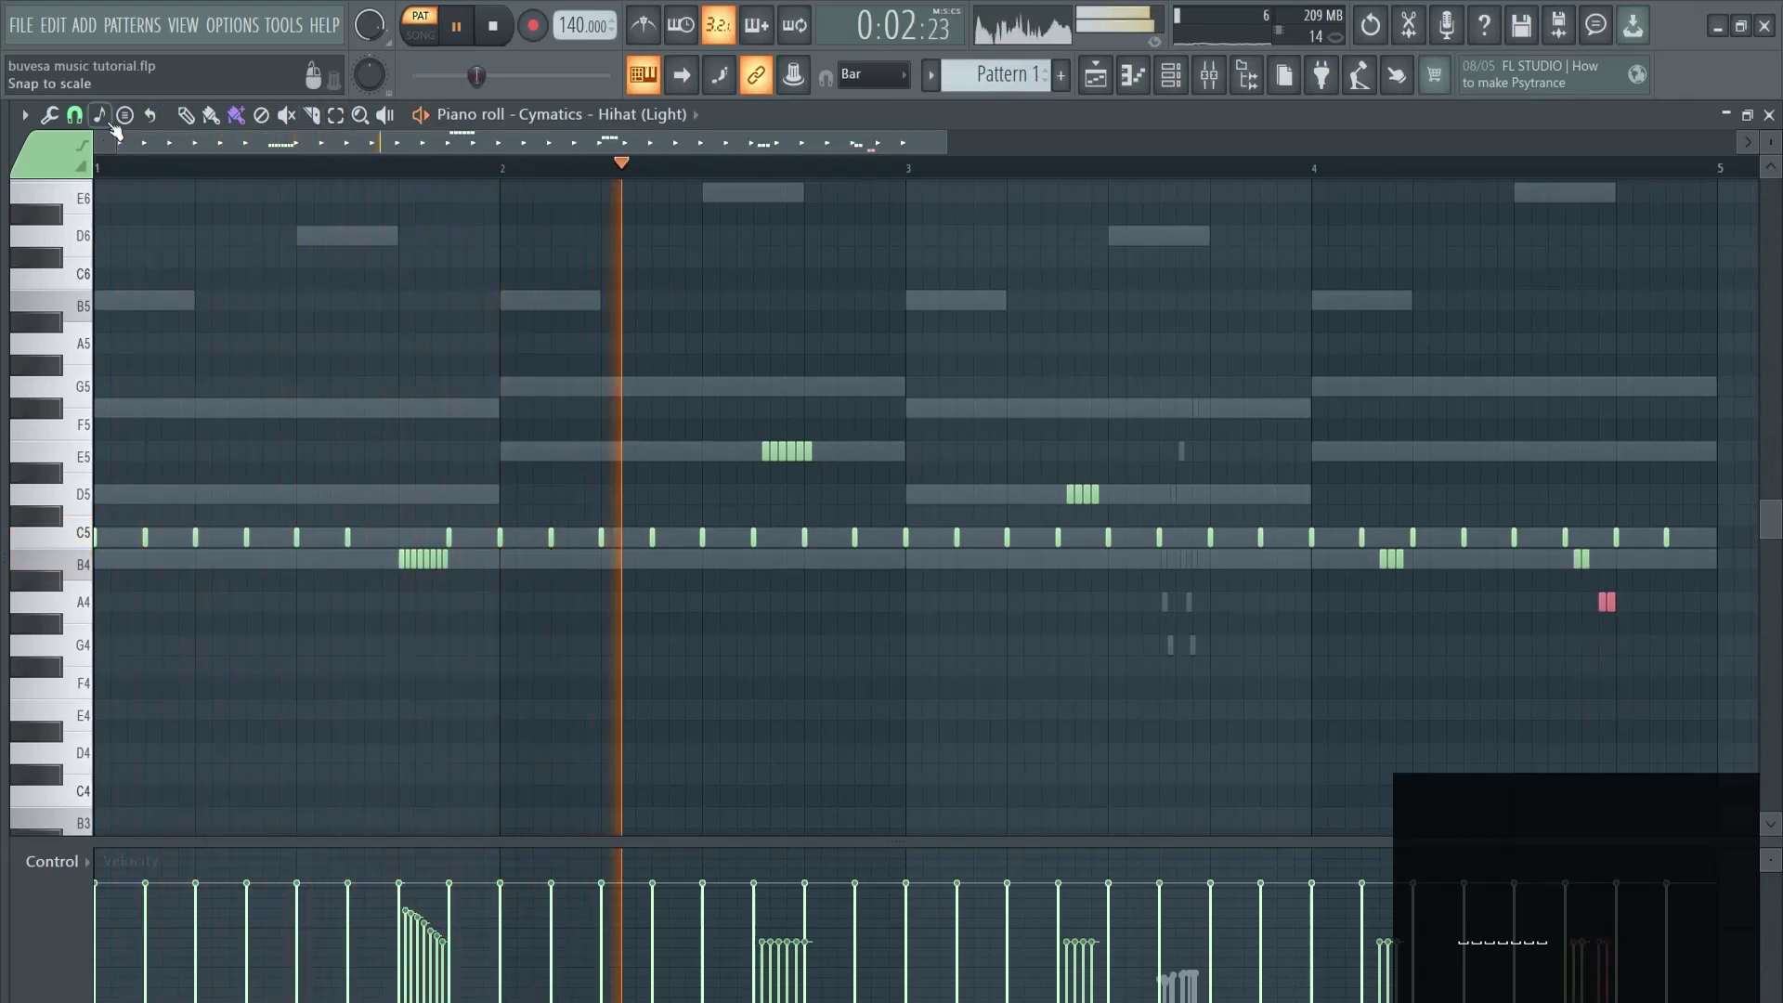
pyautogui.click(186, 115)
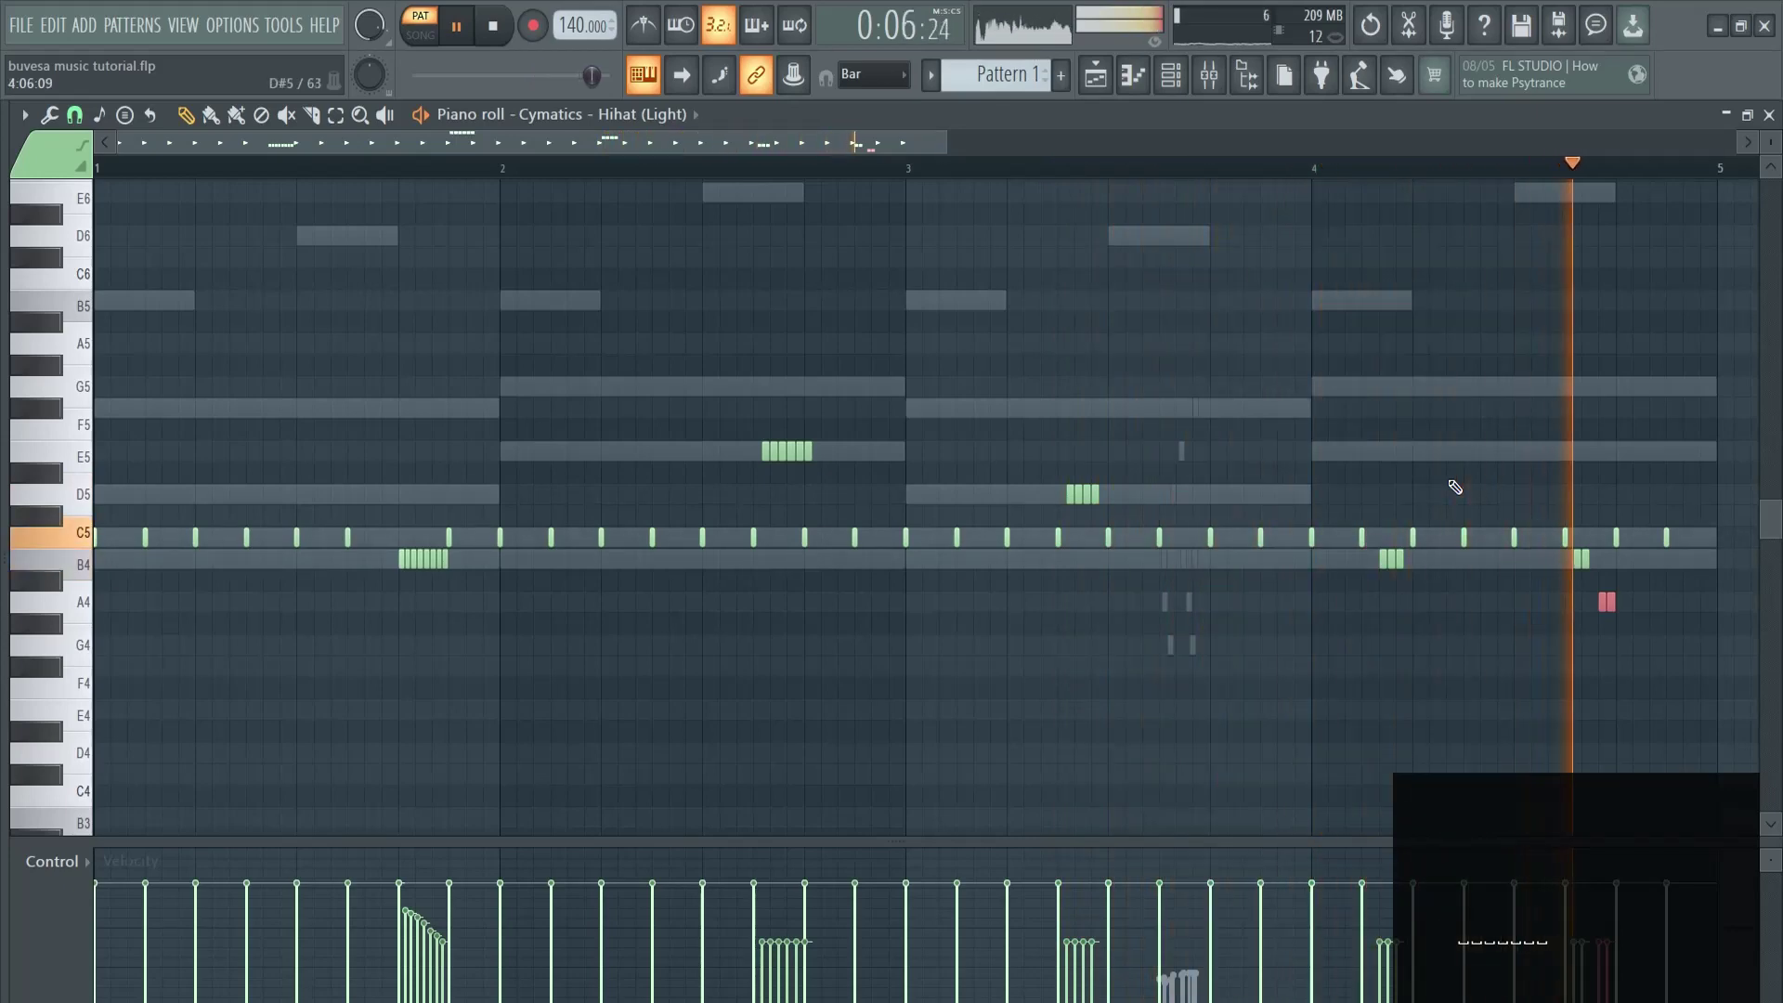
pyautogui.press('space')
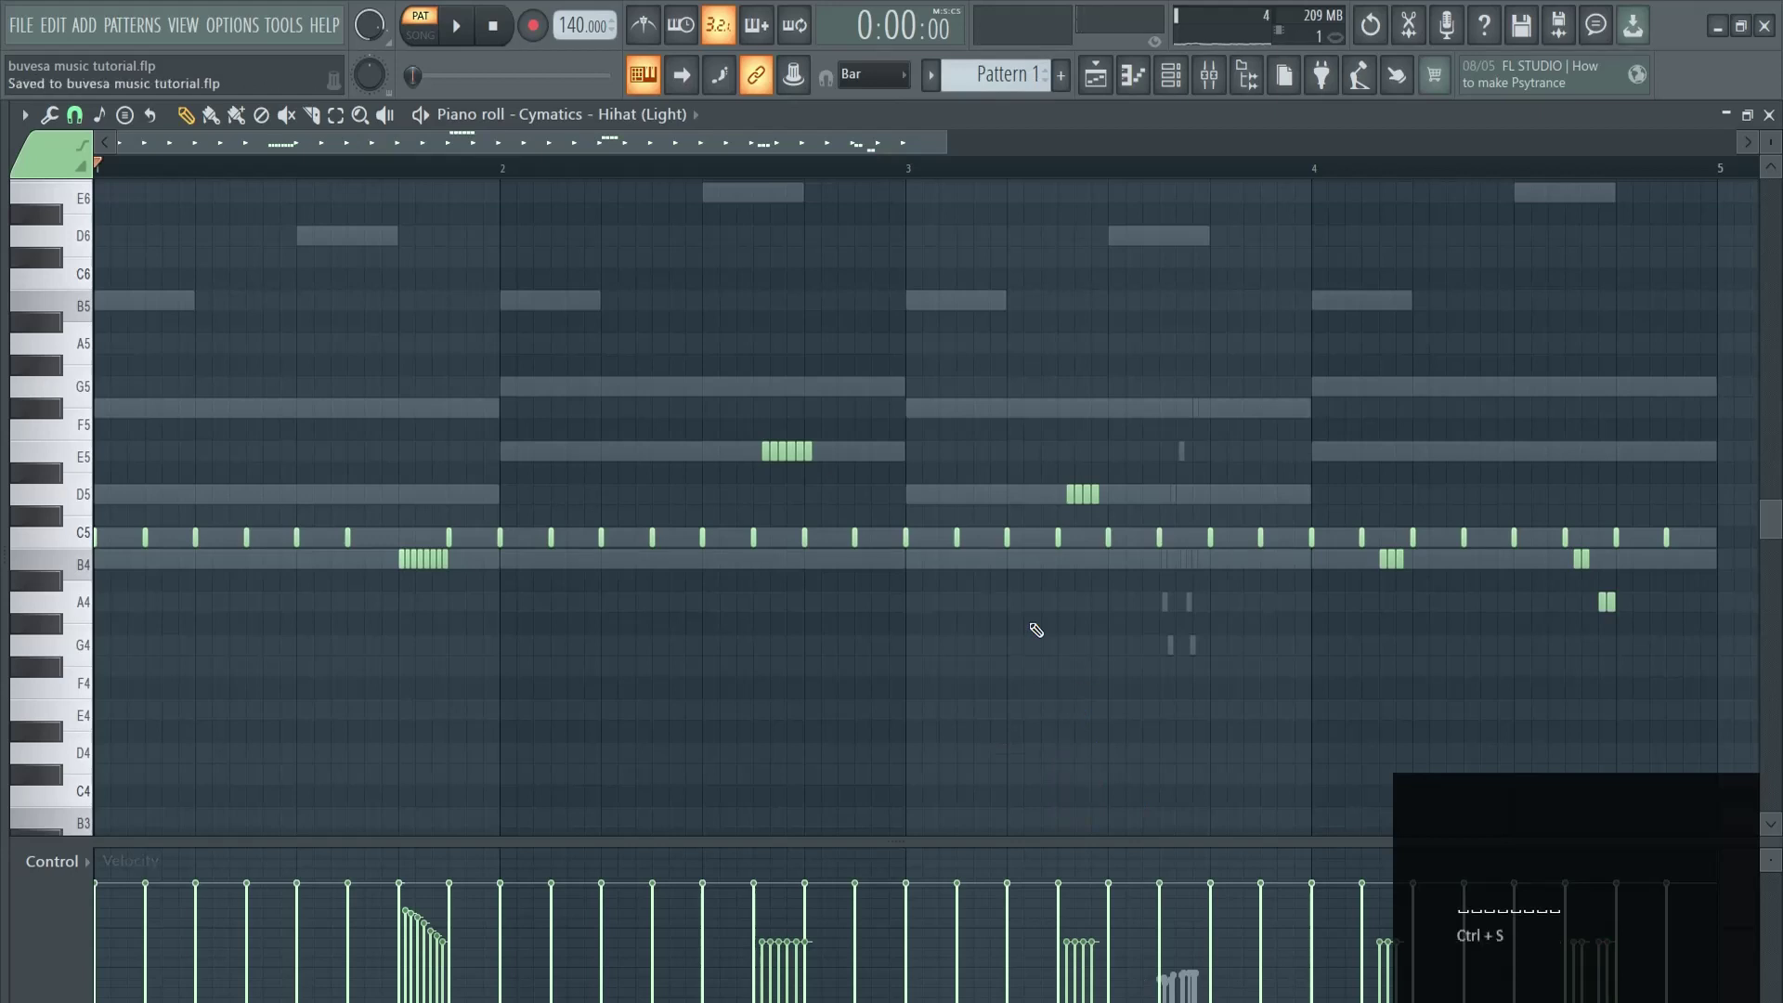
# Add the Cymatics Open Hat (Prime) and Percussion (Flirt) samples as new channels in the channel rack, and collapse the browser.
pyautogui.press('F6')
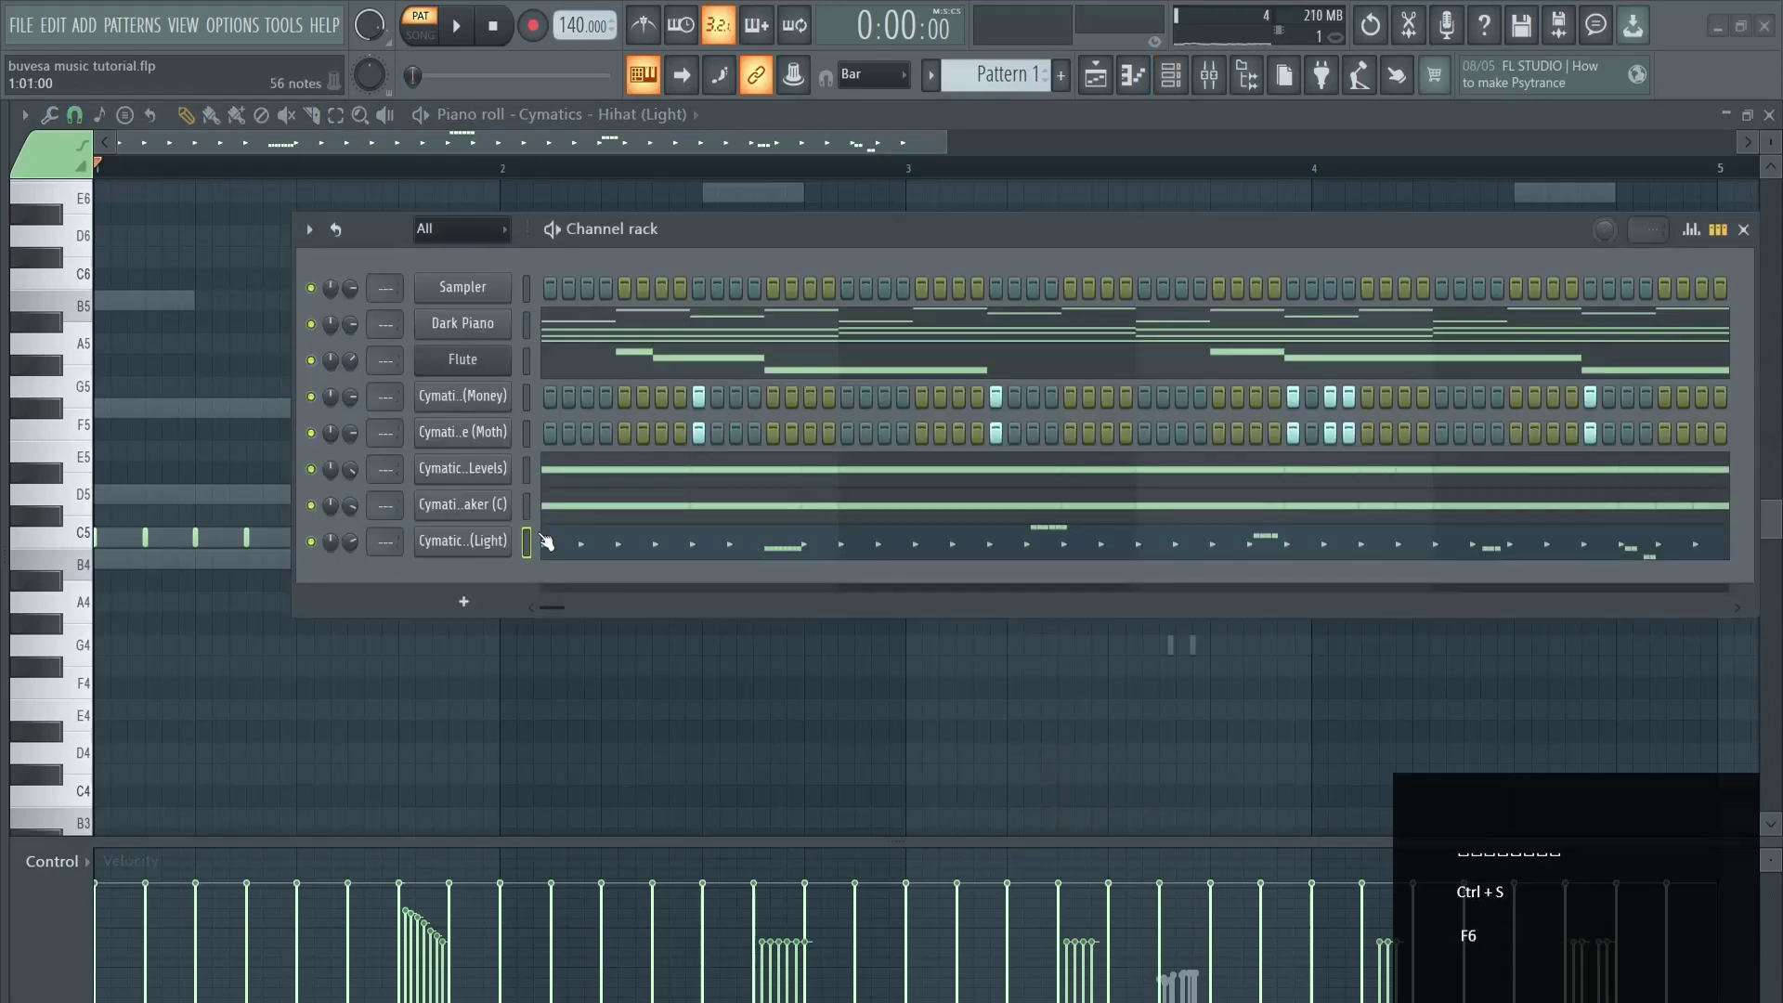
pyautogui.moveTo(3, 387); pyautogui.dragTo(151, 470)
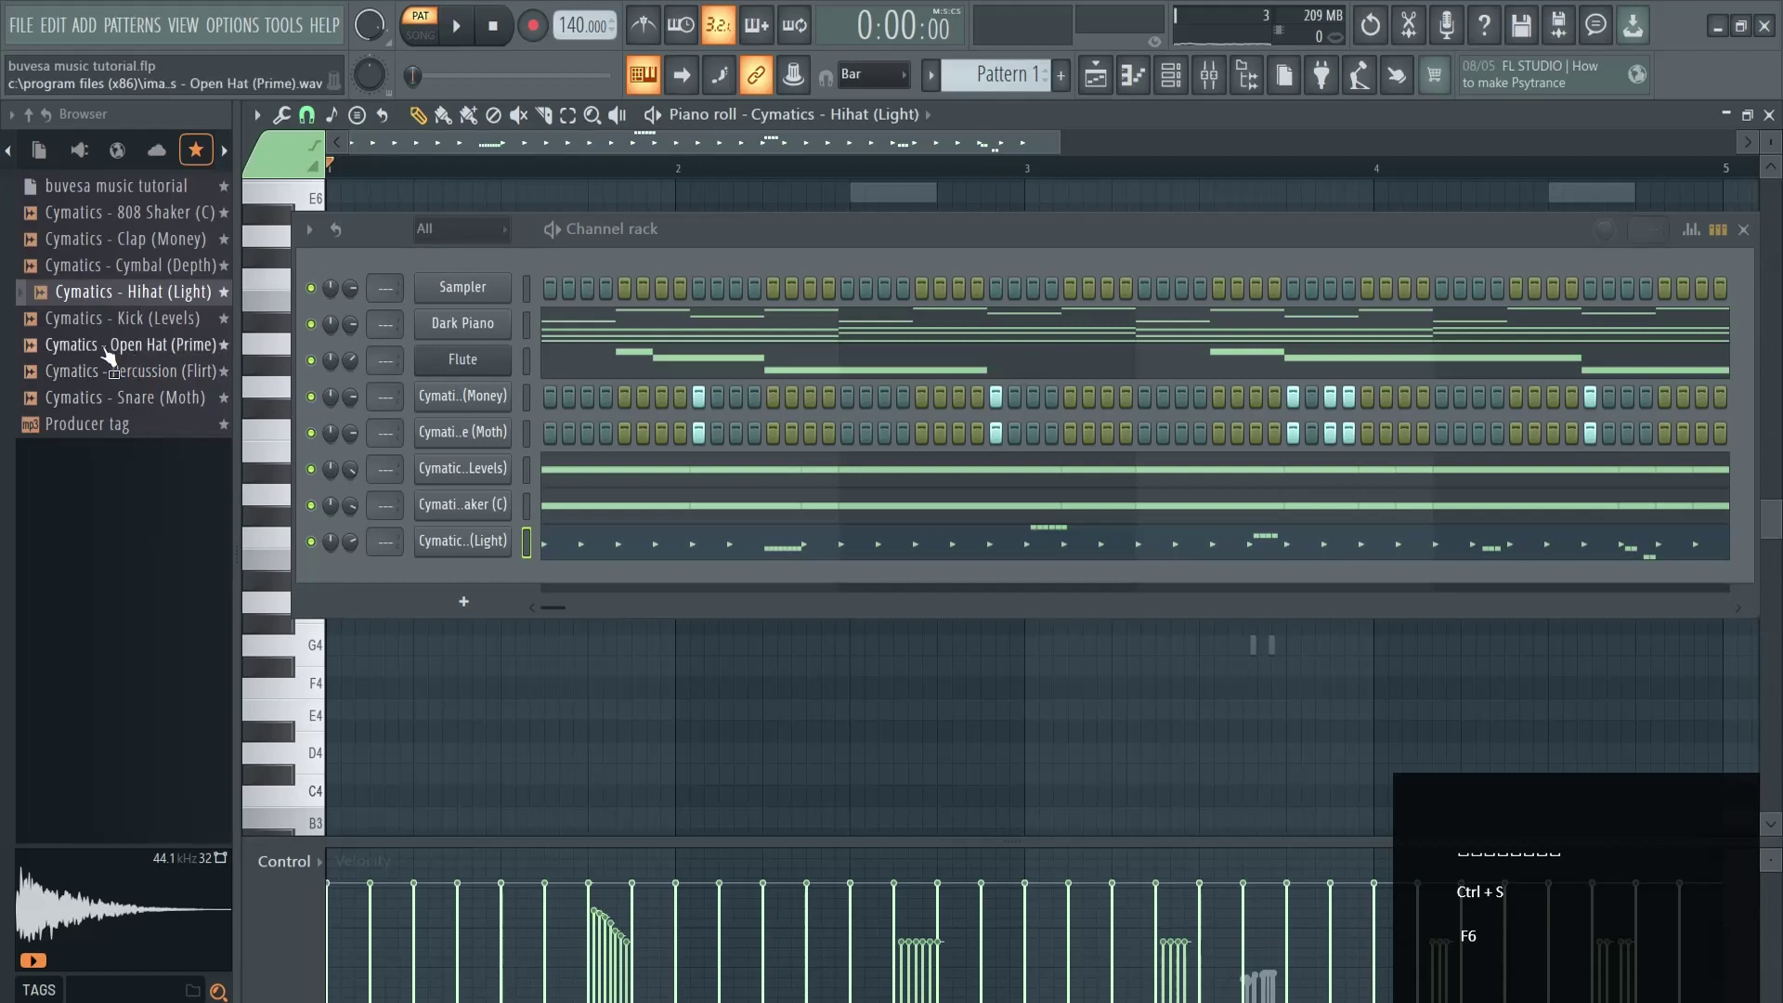
pyautogui.moveTo(109, 355); pyautogui.dragTo(499, 583)
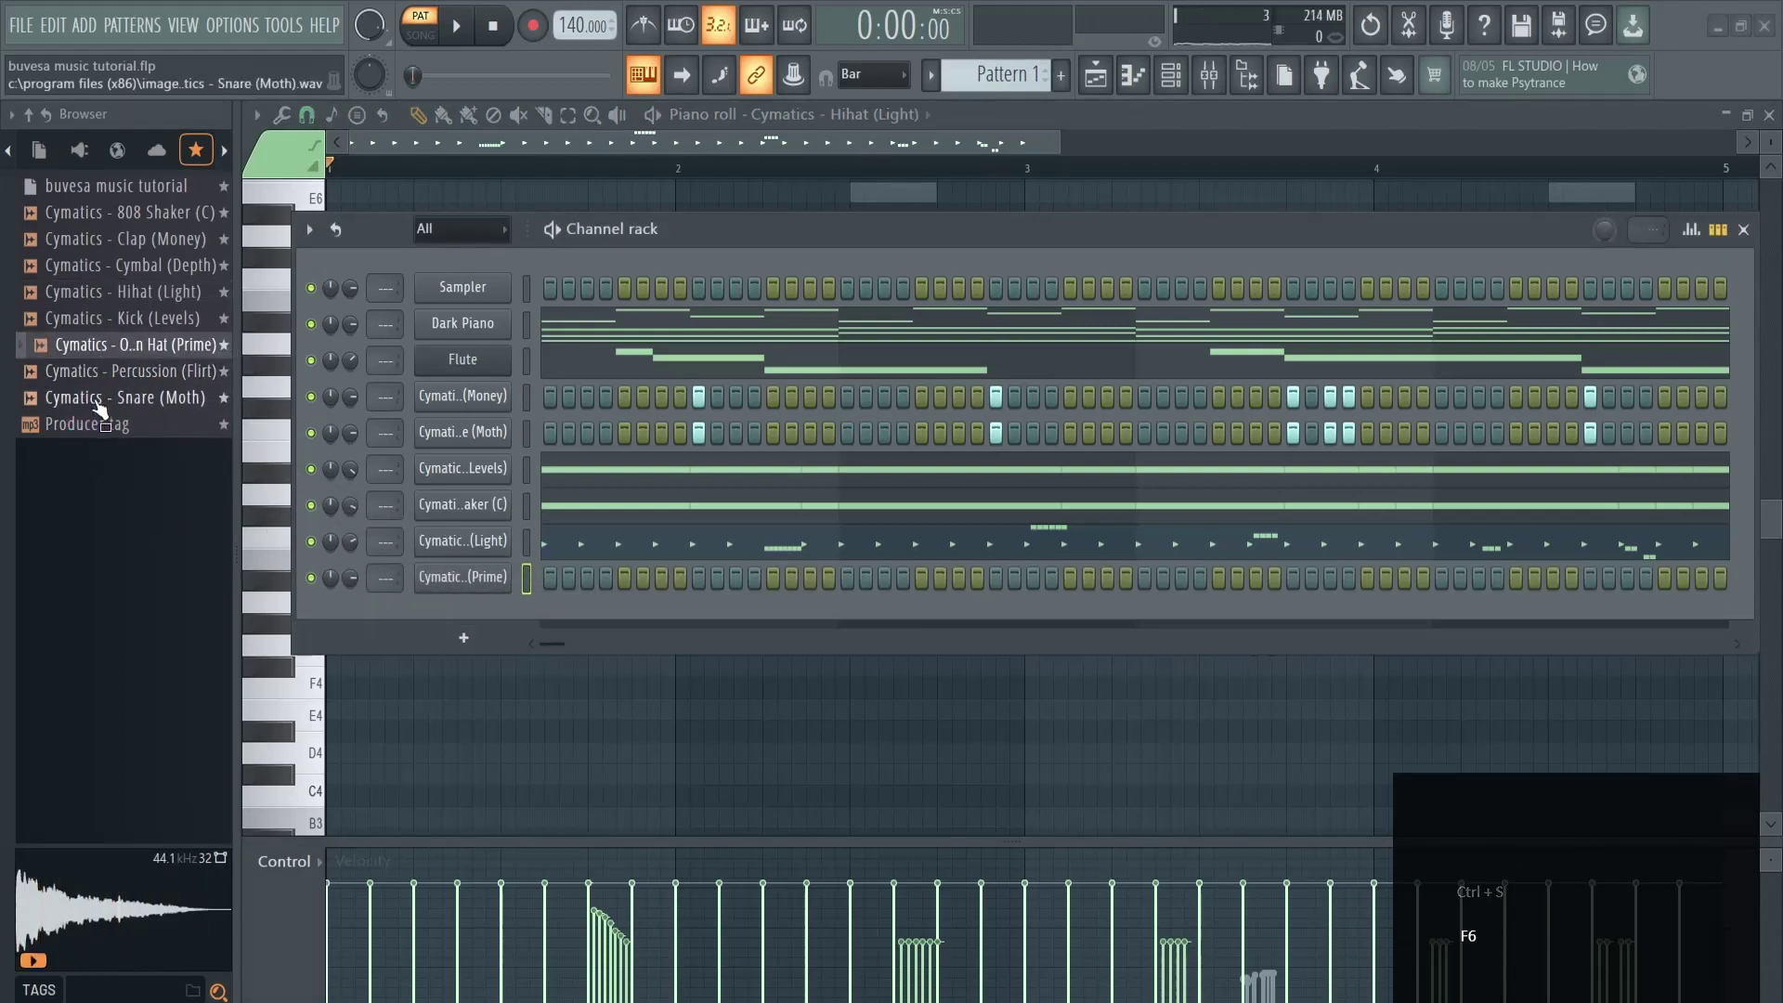
pyautogui.click(117, 377)
pyautogui.moveTo(119, 383); pyautogui.dragTo(497, 616)
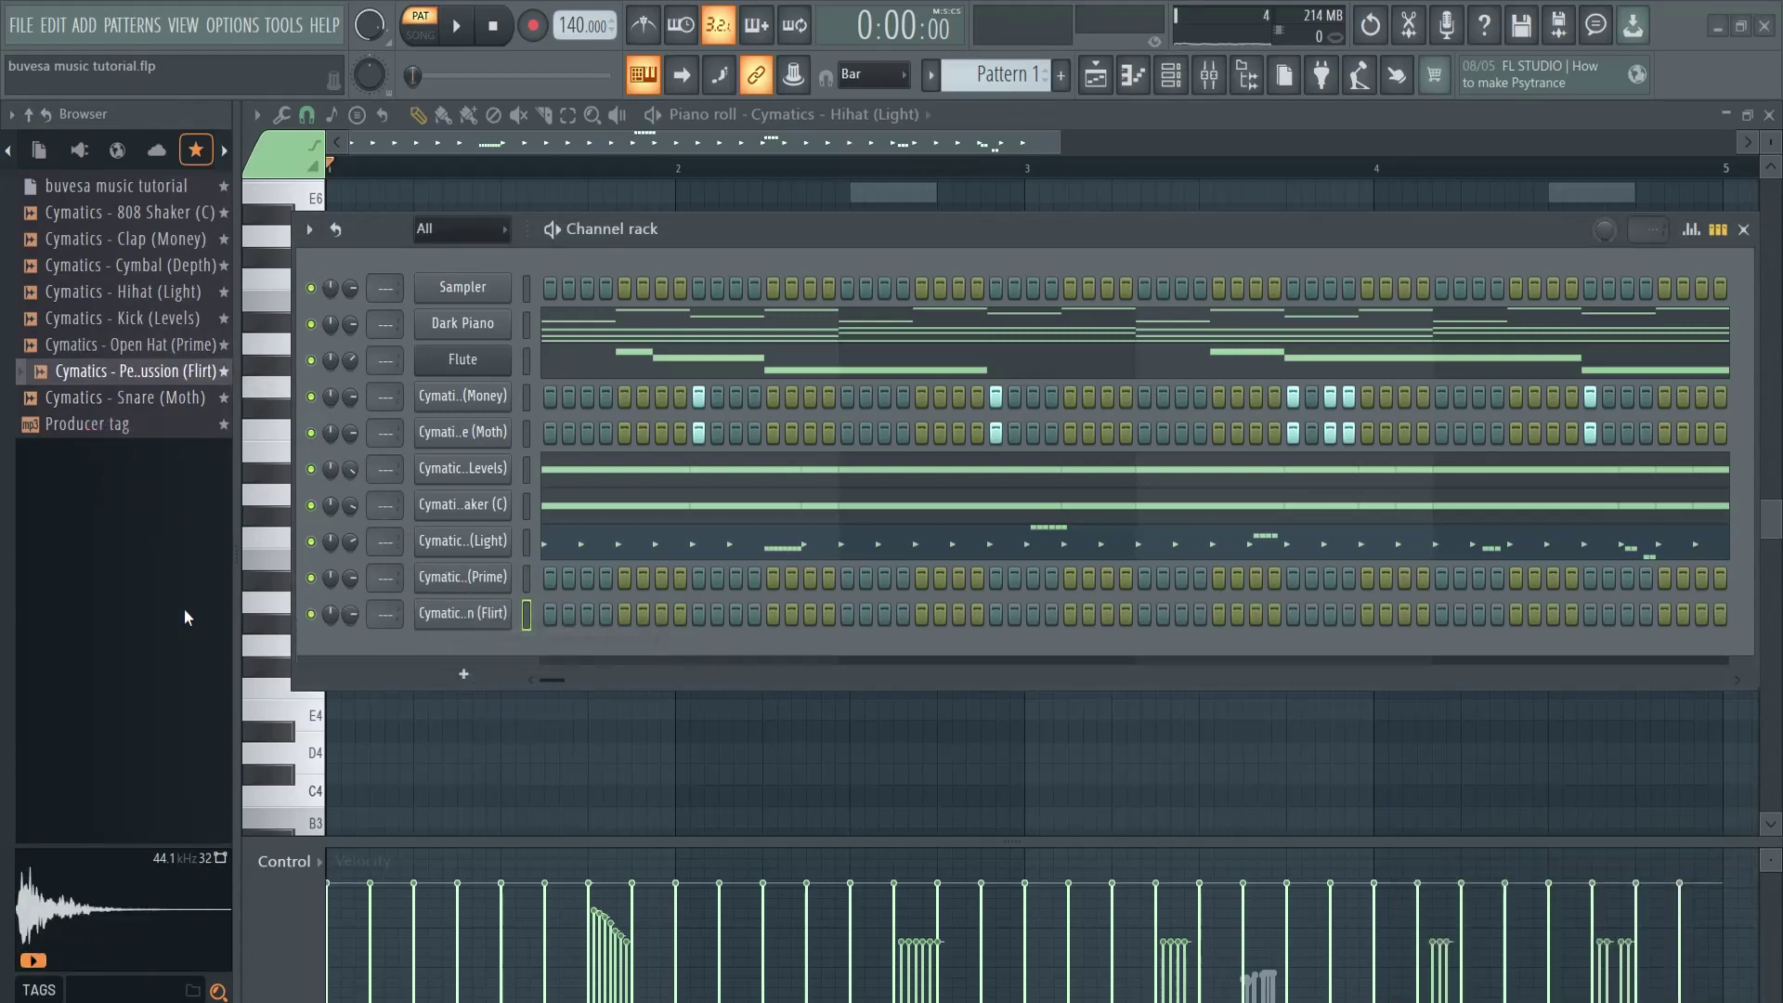
pyautogui.moveTo(239, 606); pyautogui.dragTo(212, 609)
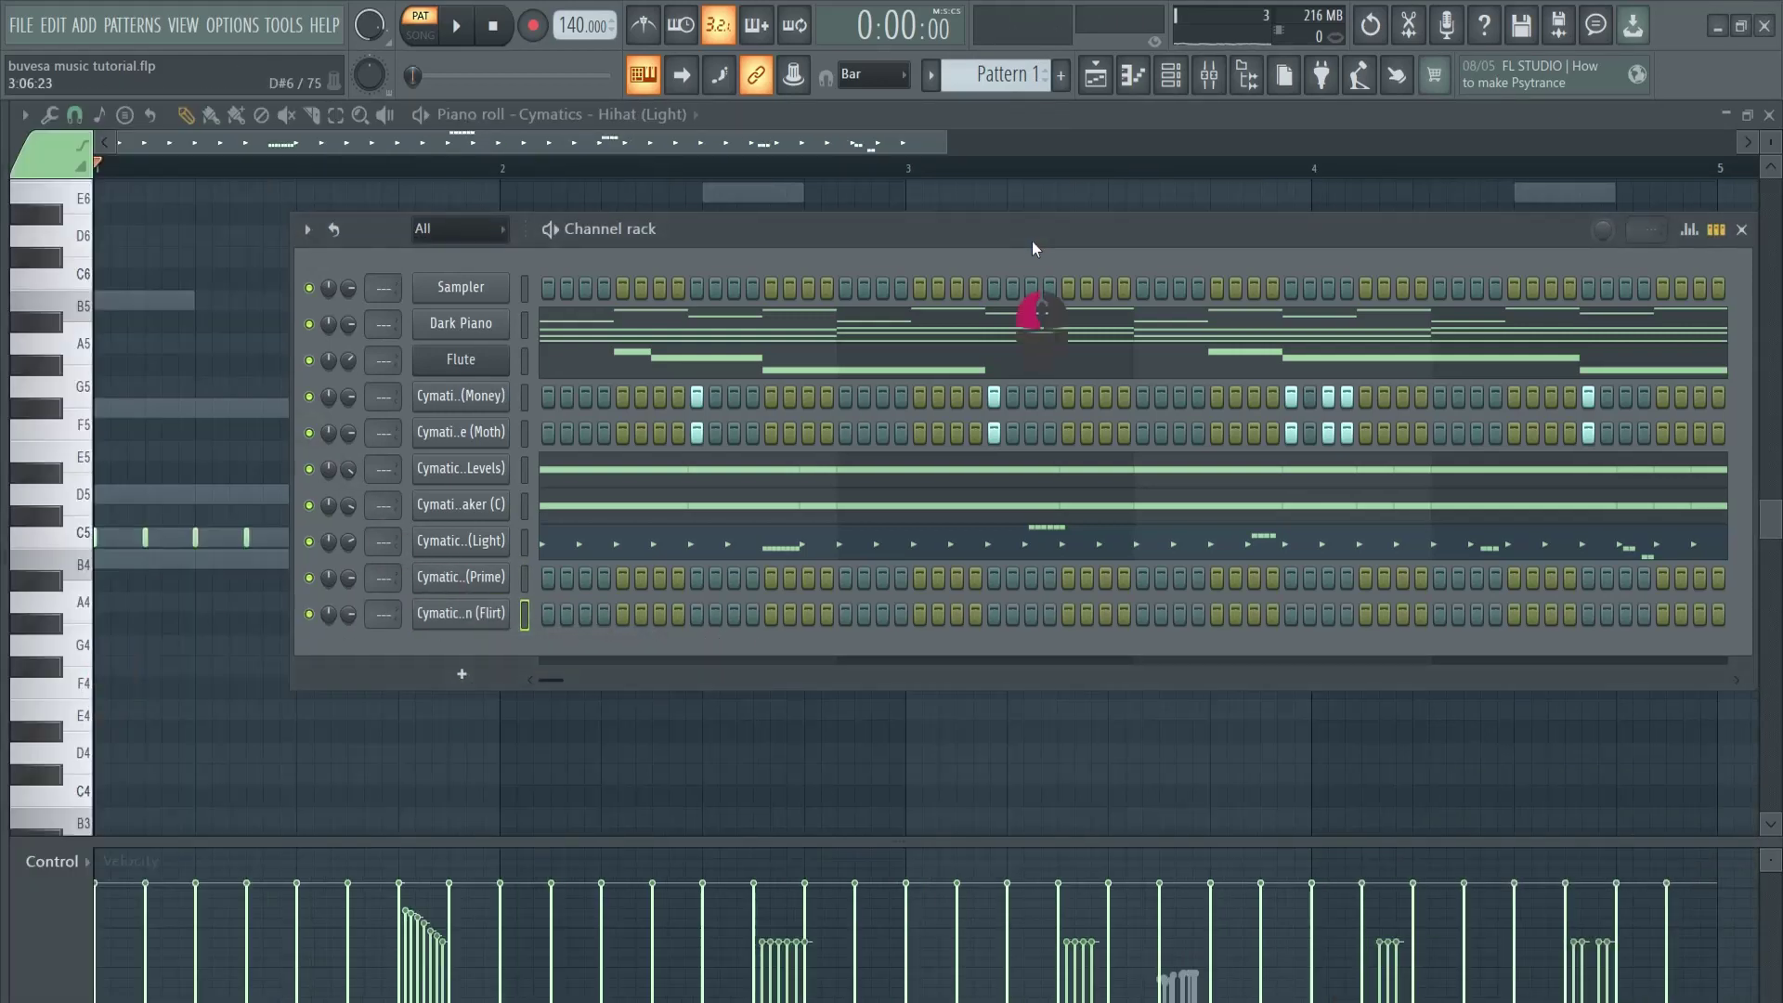
pyautogui.moveTo(1032, 236); pyautogui.dragTo(836, 231)
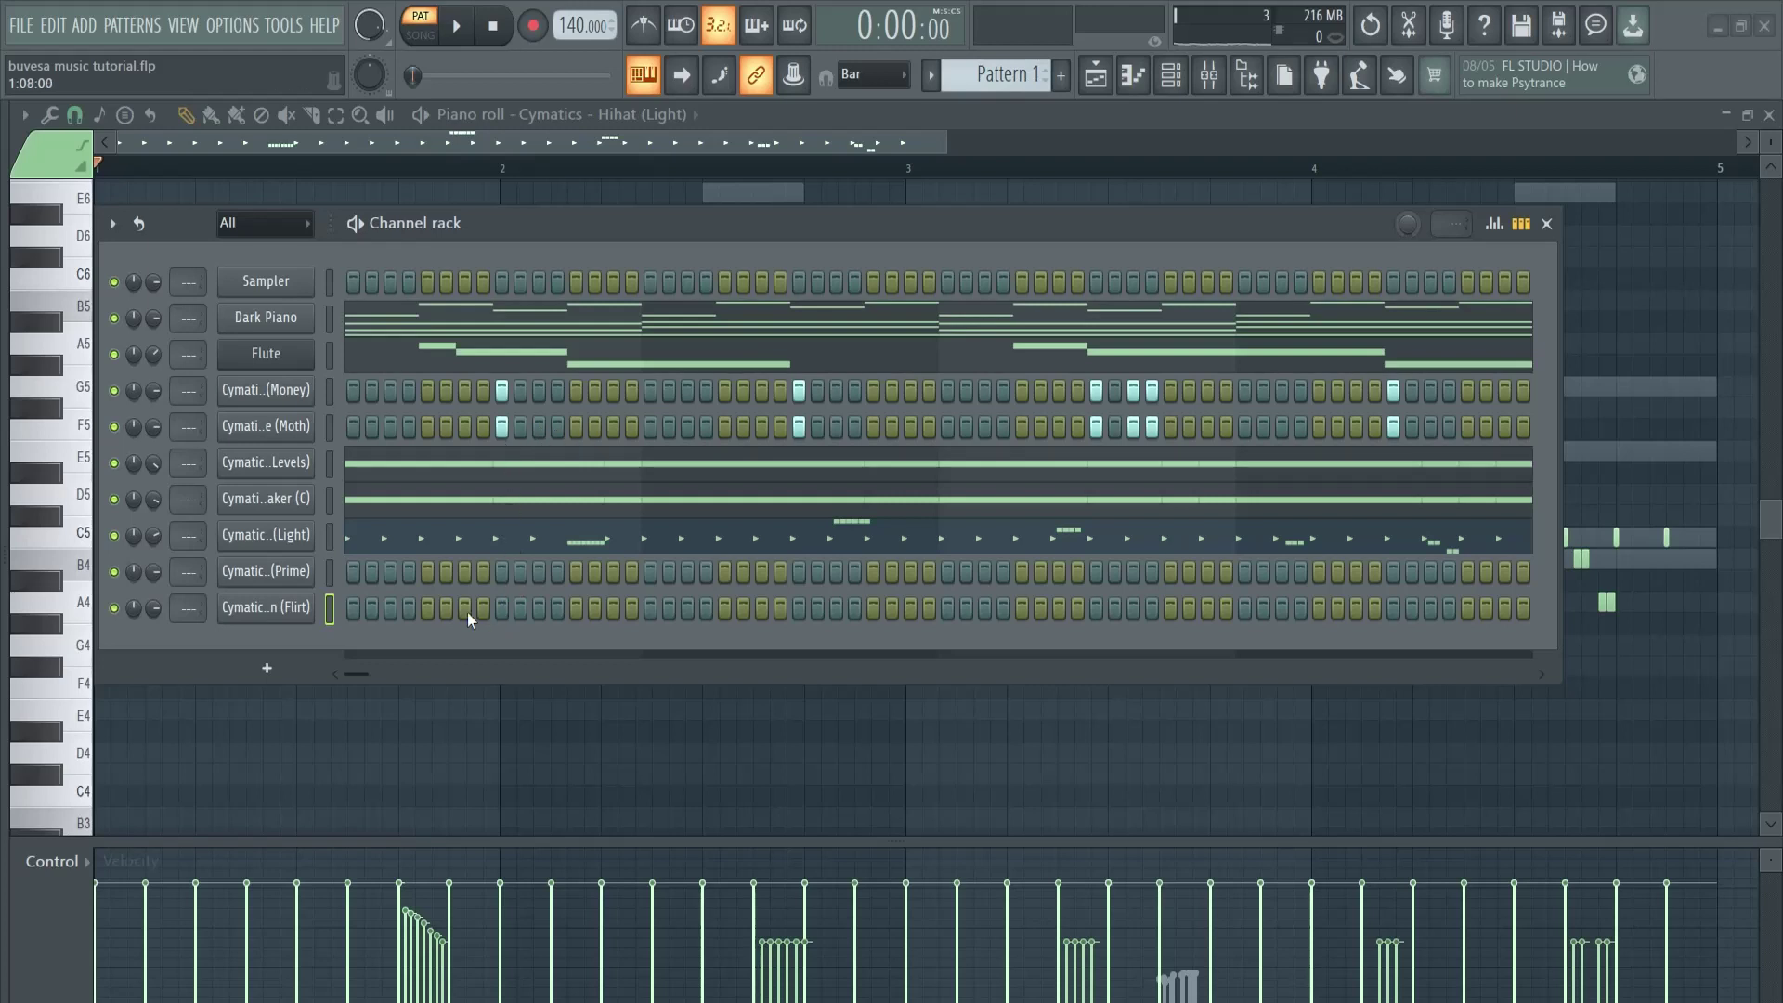
# Place Percussion (Flirt) hits on steps 7 and 12 of bar 1 and step 7 of bar 2, and play the pattern.
pyautogui.click(522, 605)
pyautogui.click(556, 607)
pyautogui.press('space')
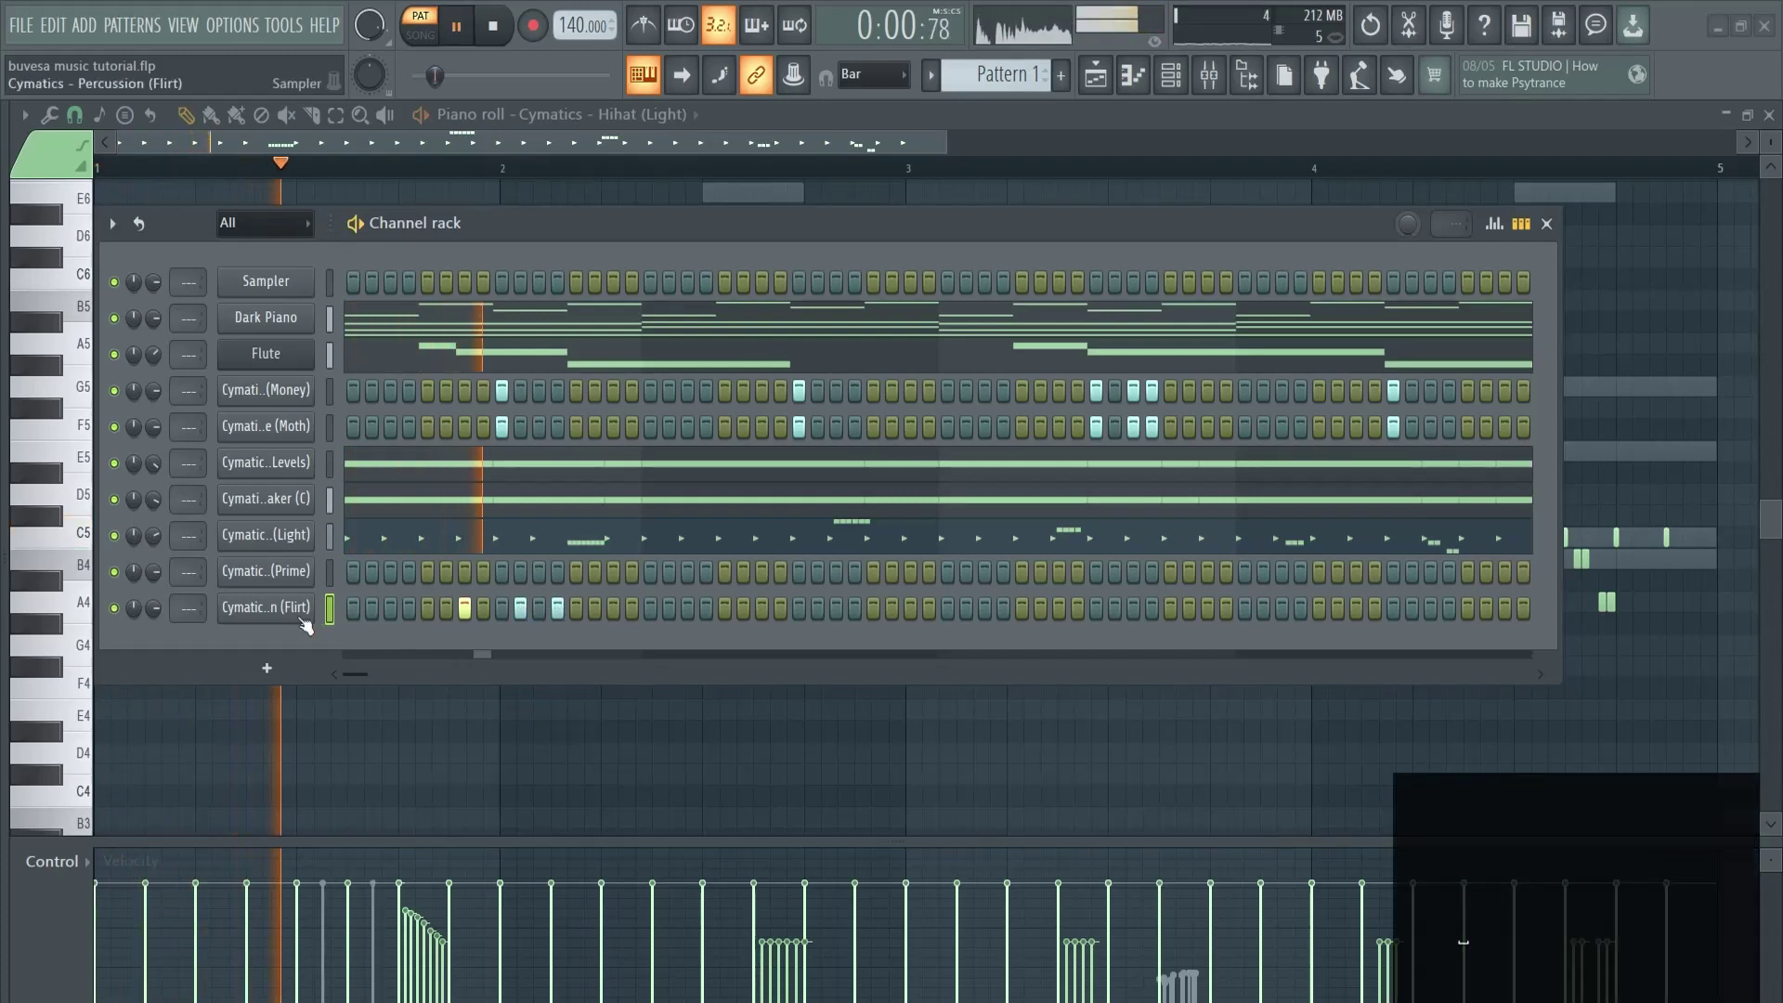
pyautogui.click(521, 608)
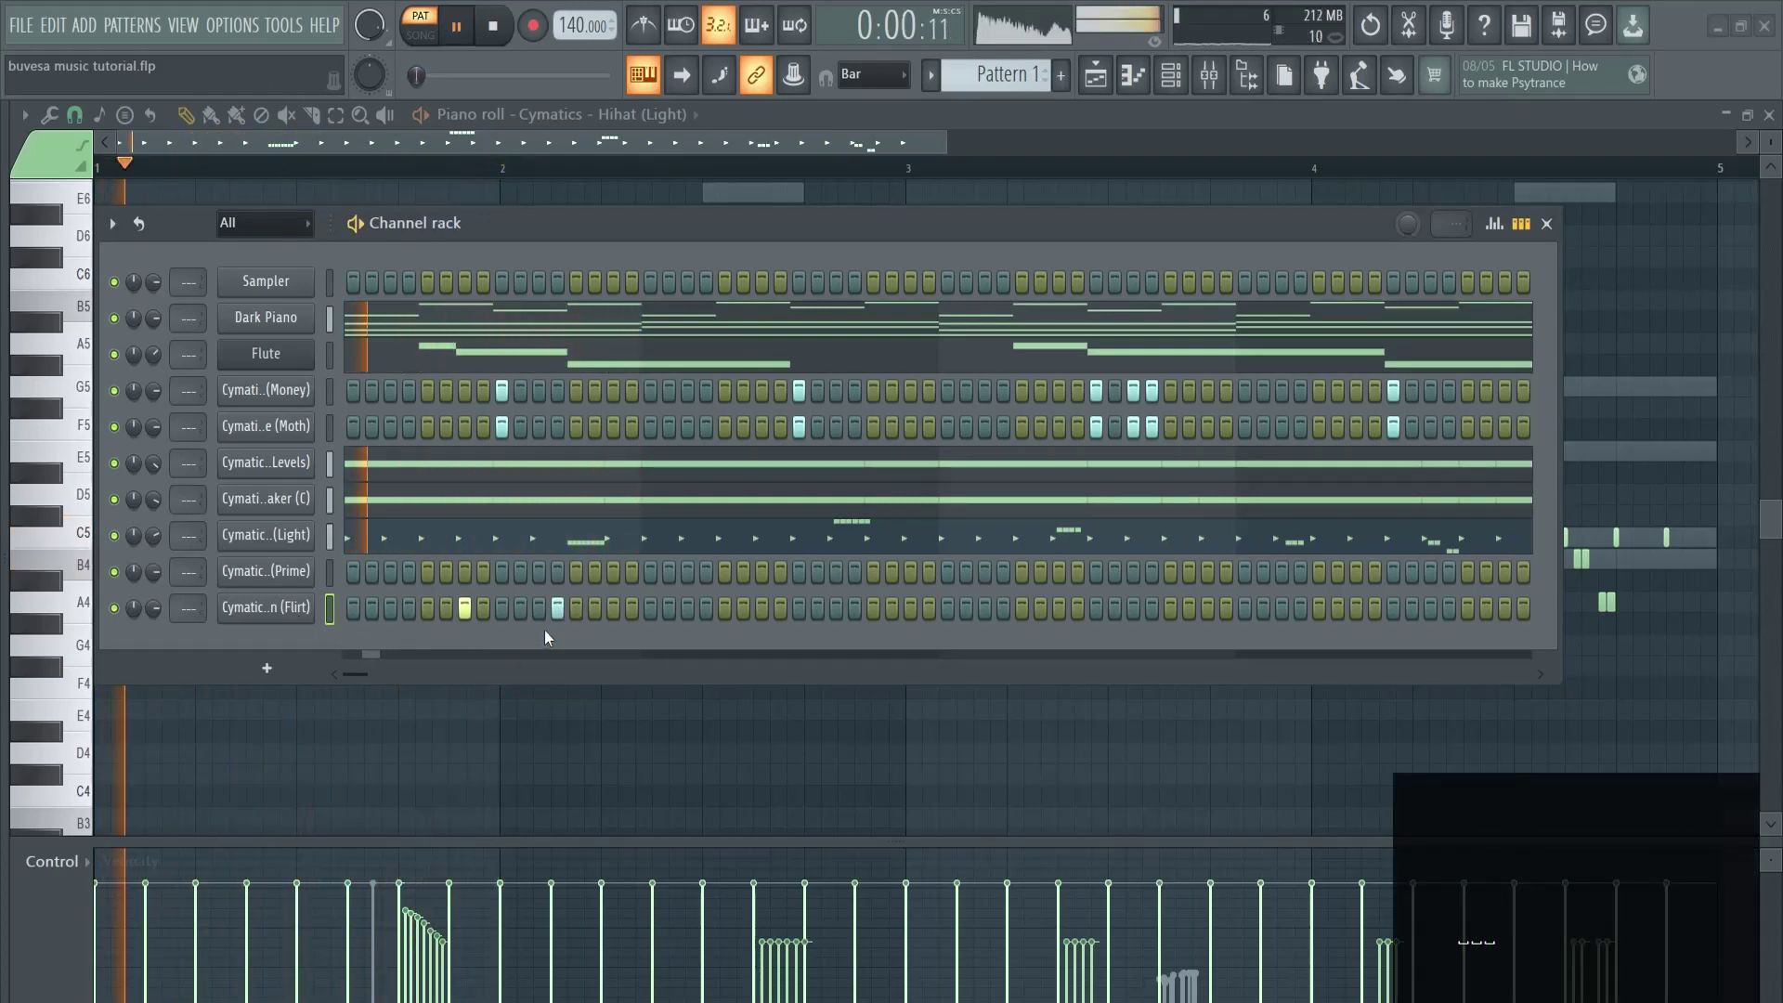
pyautogui.click(744, 607)
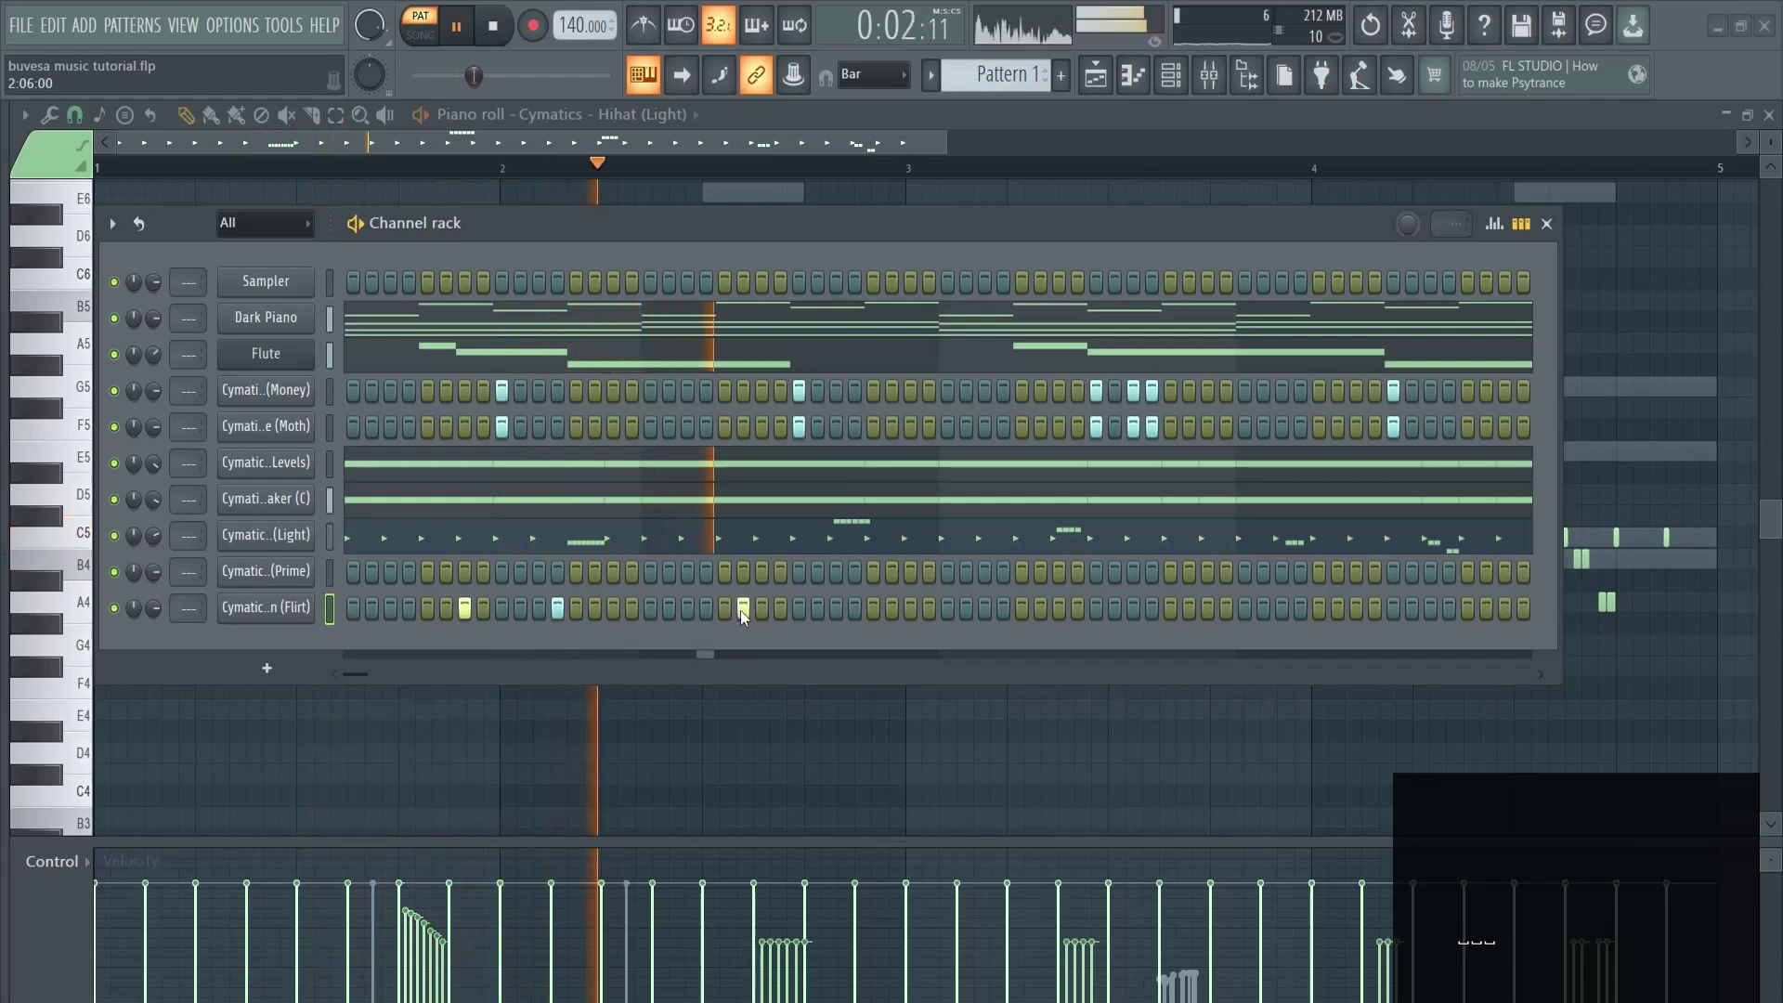
pyautogui.press('space')
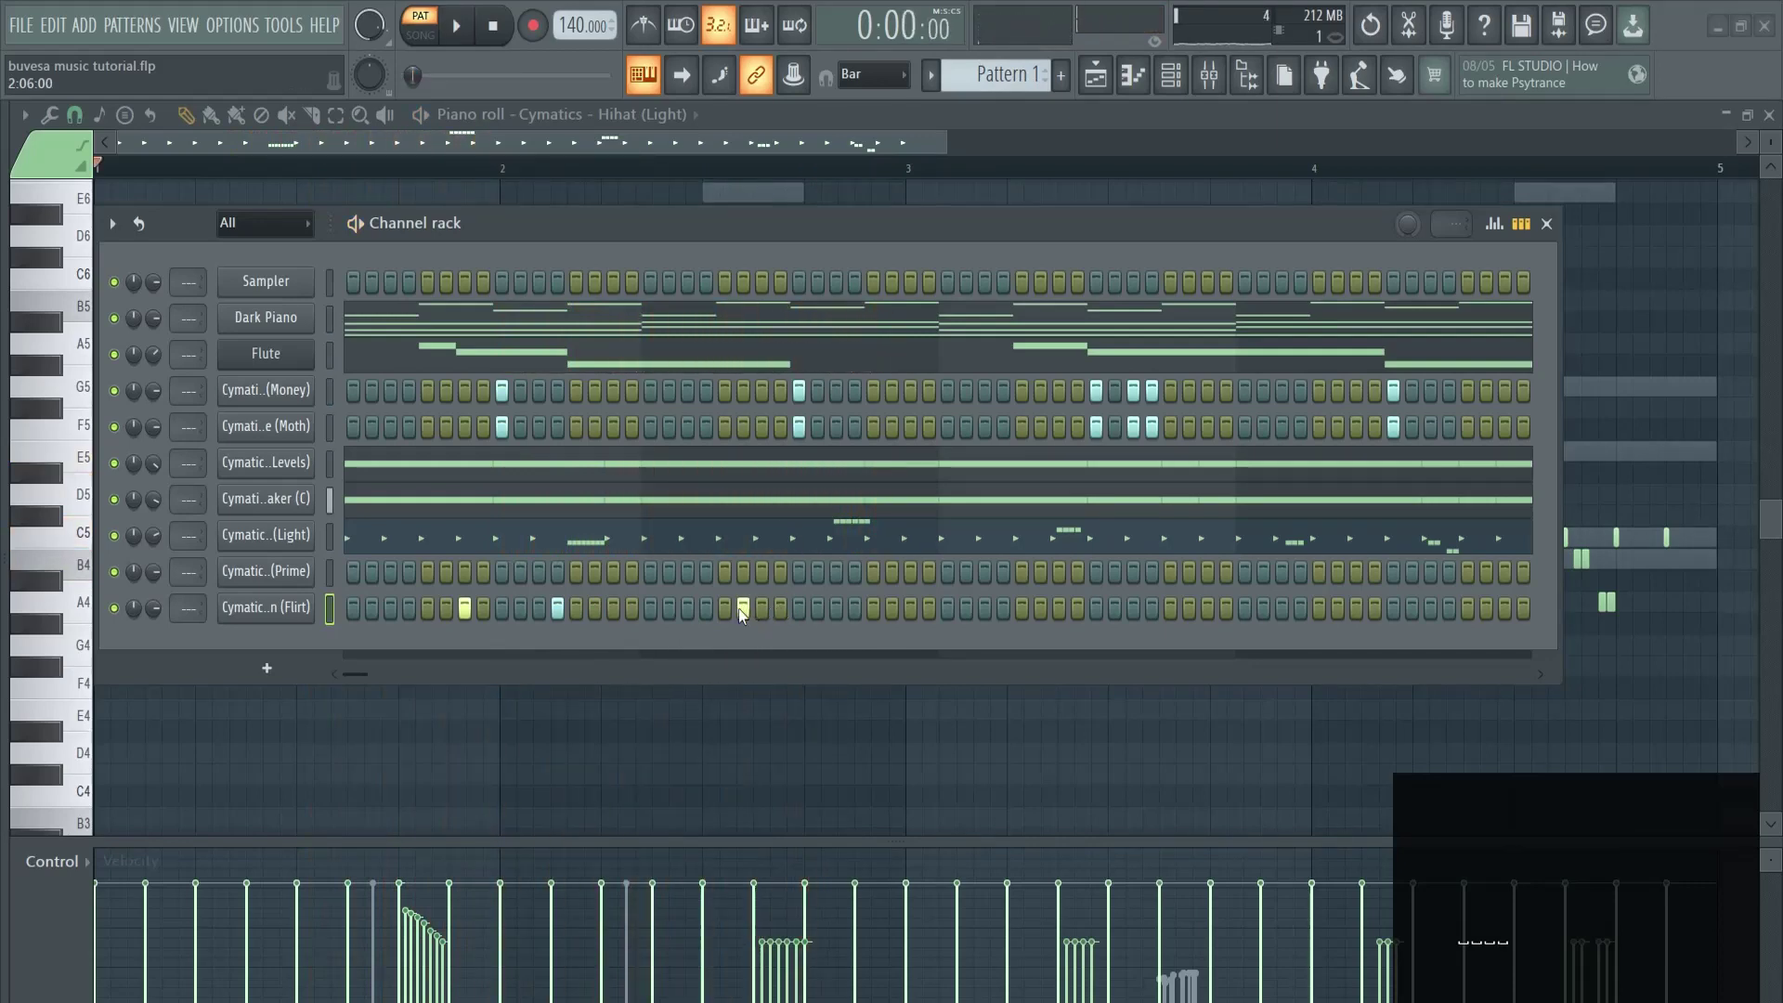
pyautogui.click(762, 608)
pyautogui.press('space')
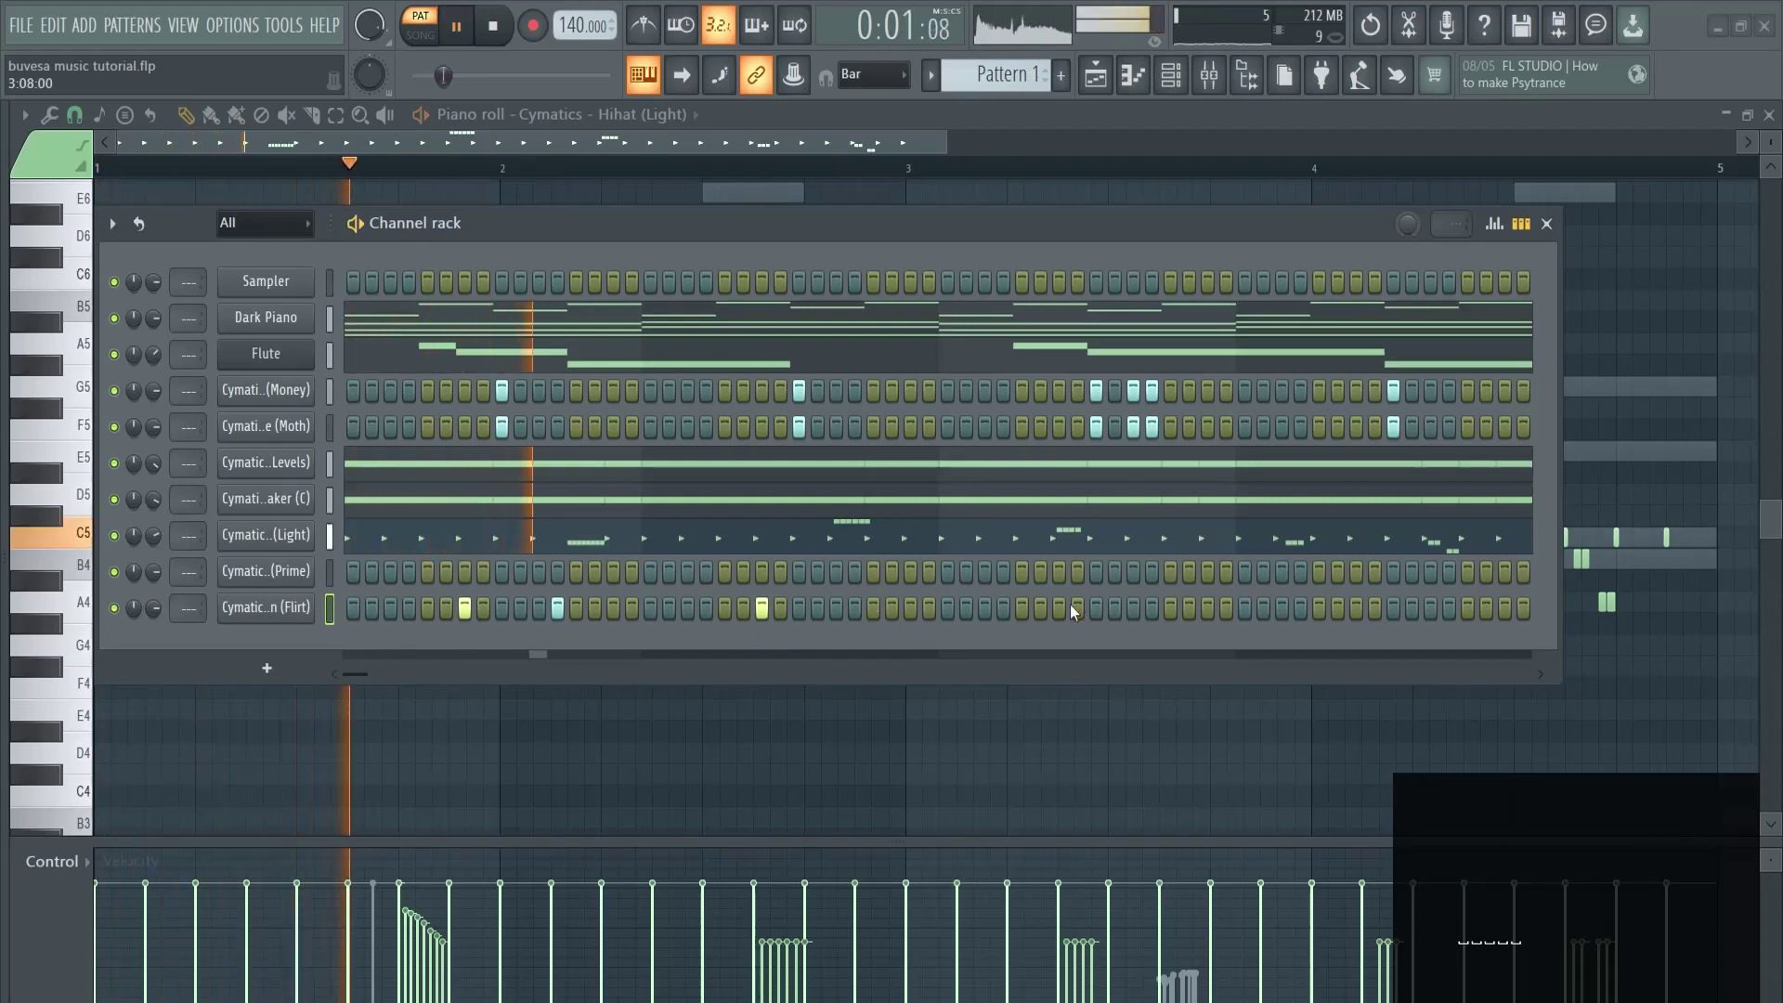
# Add Percussion (Flirt) hits on steps 5, 14 and 15 of bar 3 and steps 7 and 15 of bar 4, and play the pattern.
pyautogui.click(1022, 608)
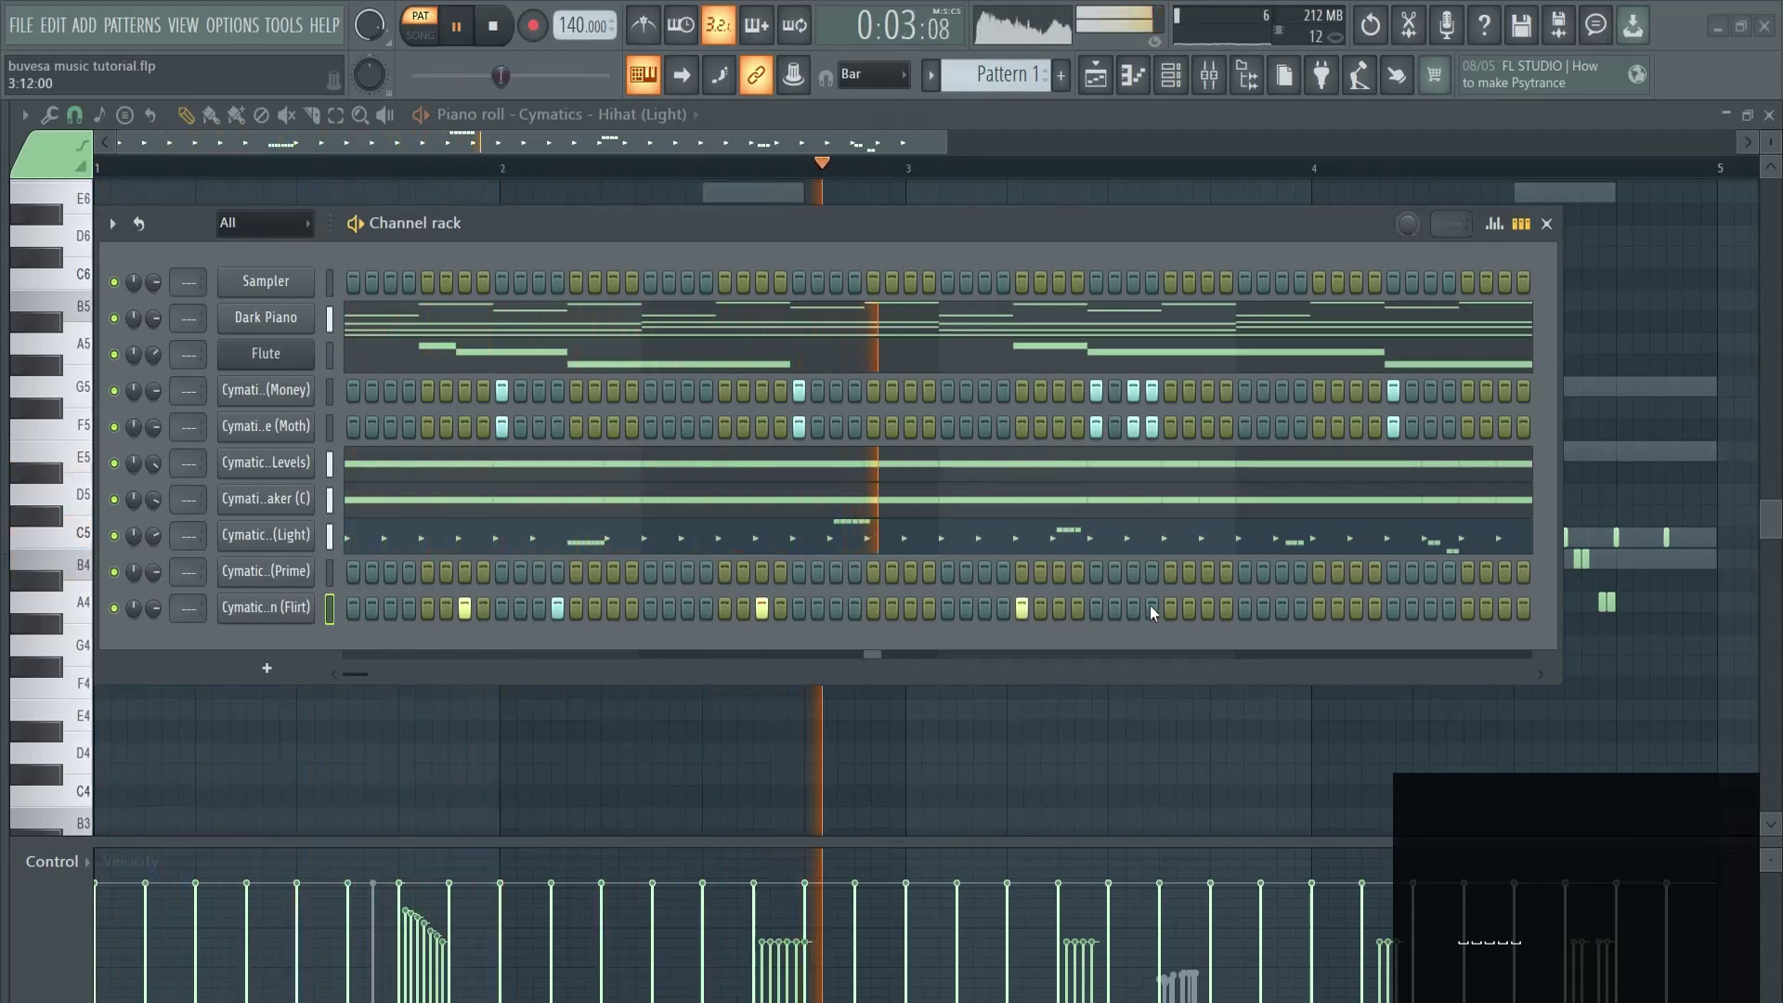
pyautogui.click(1188, 607)
pyautogui.click(1207, 608)
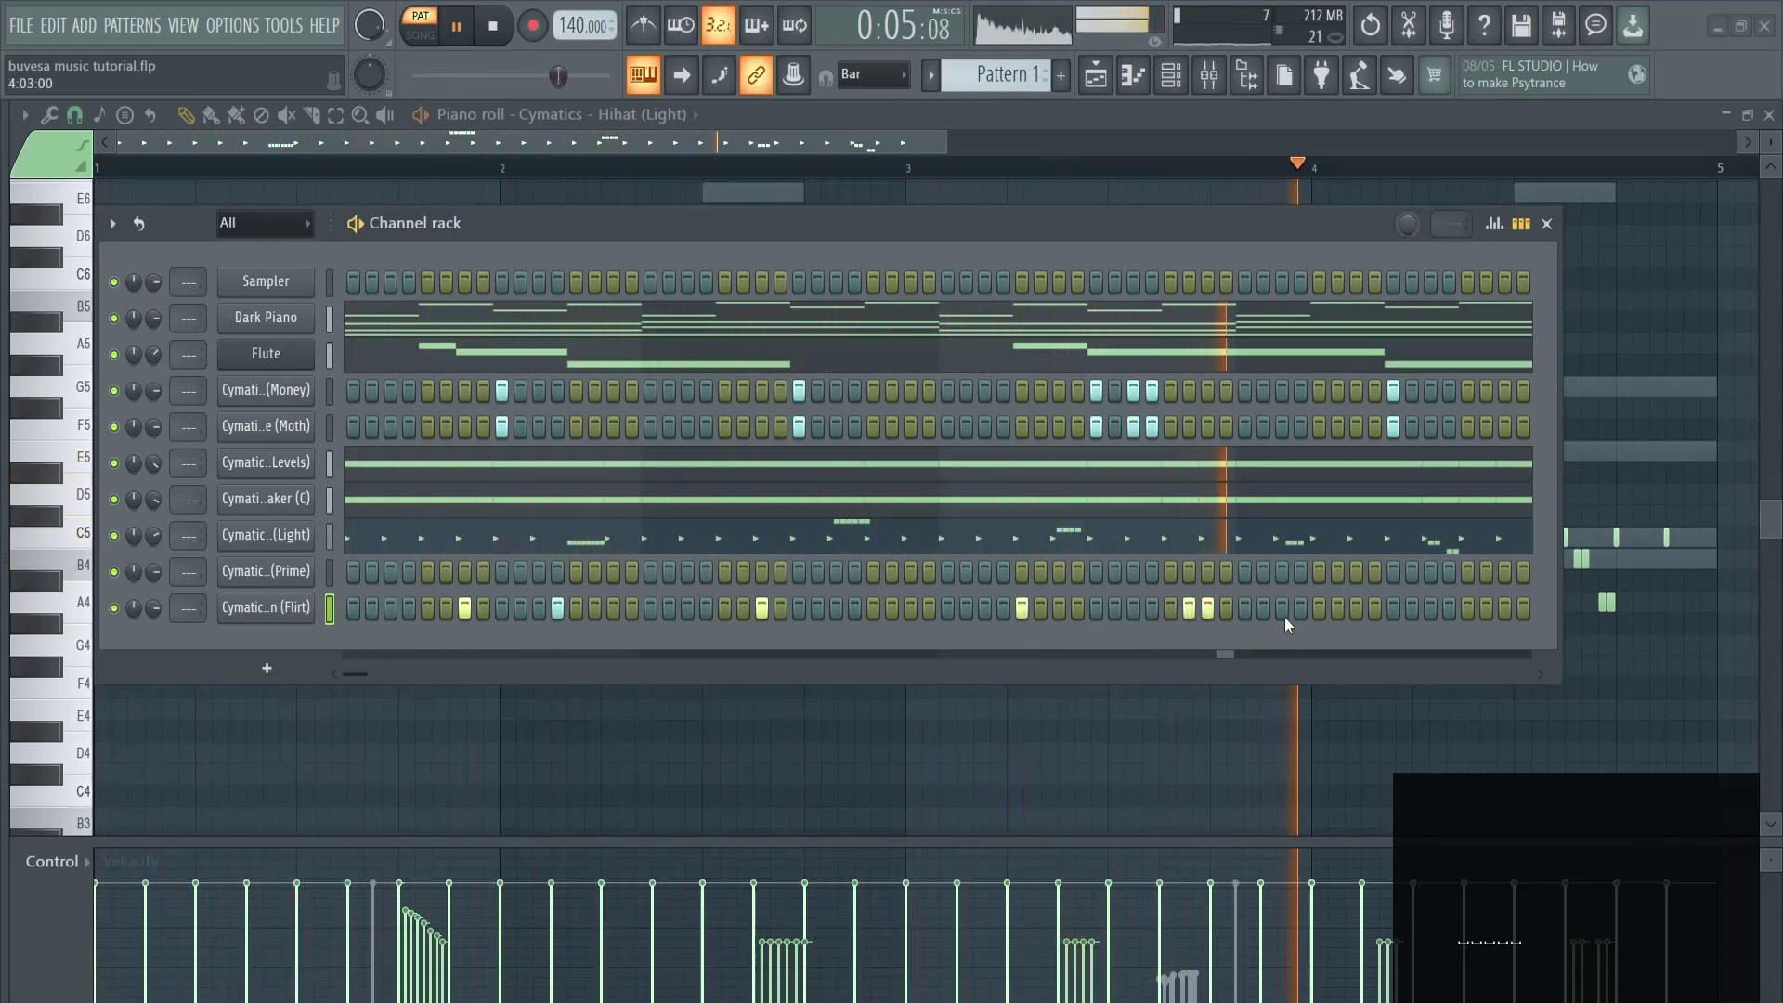
pyautogui.click(1338, 609)
pyautogui.press('space')
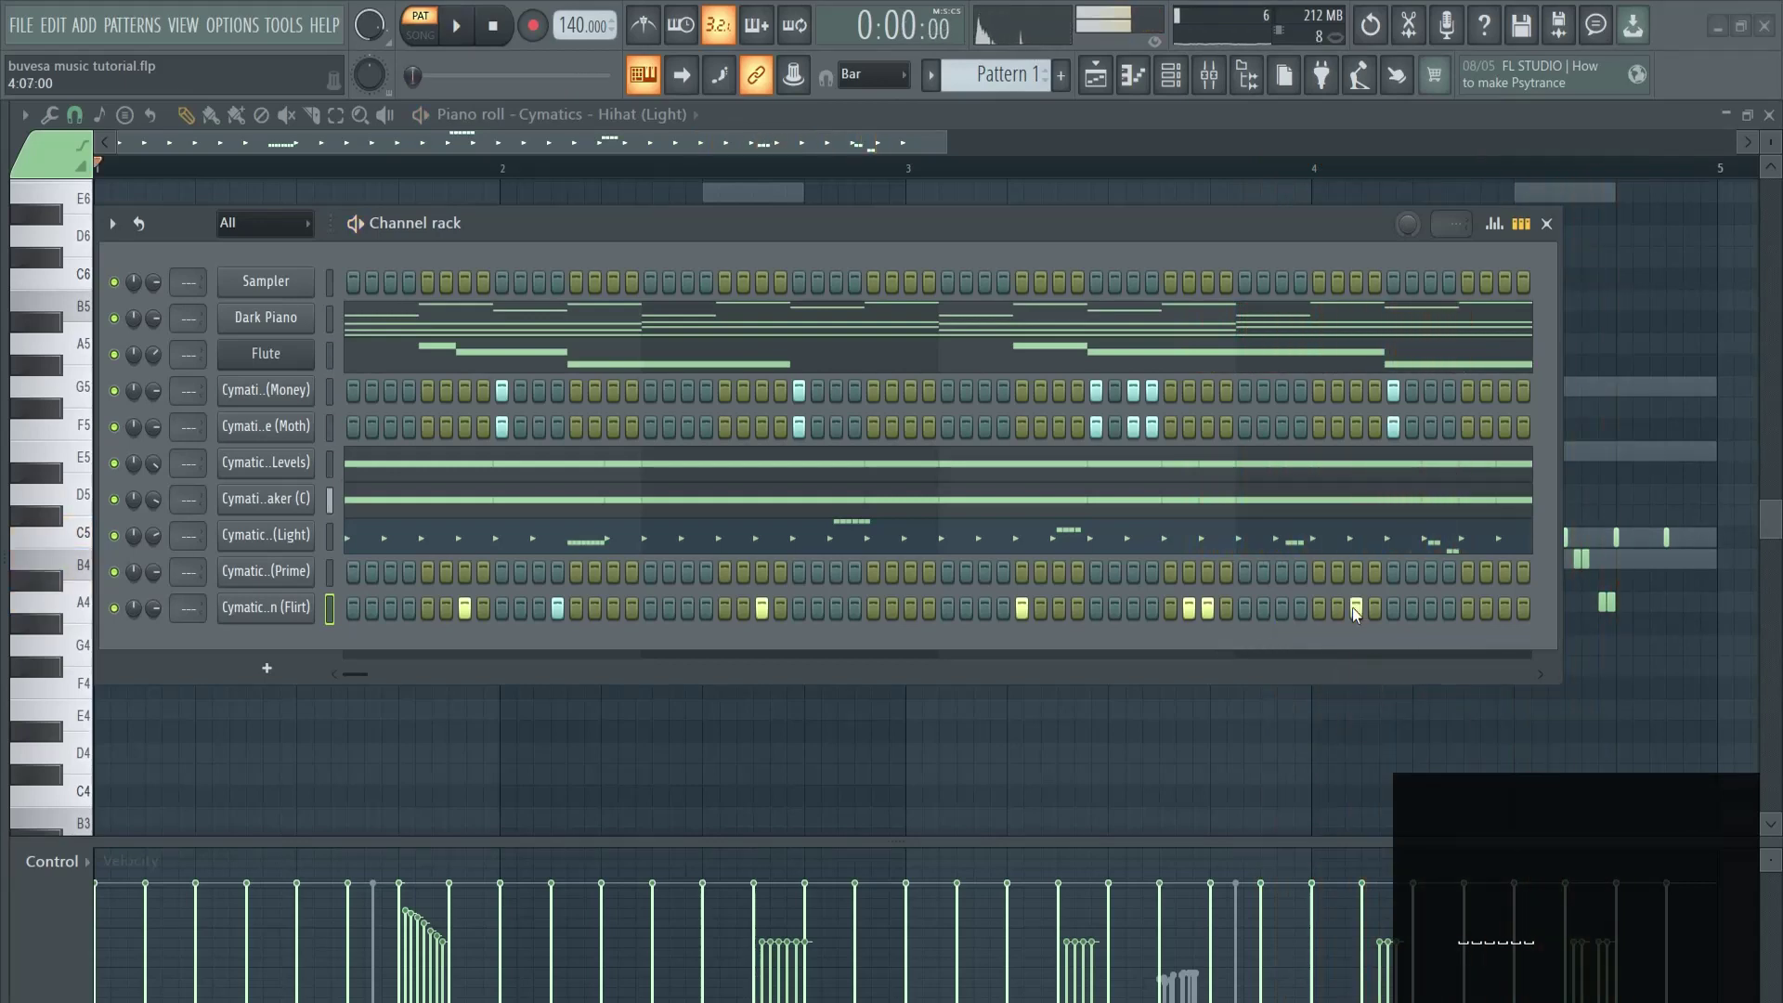
pyautogui.press('space')
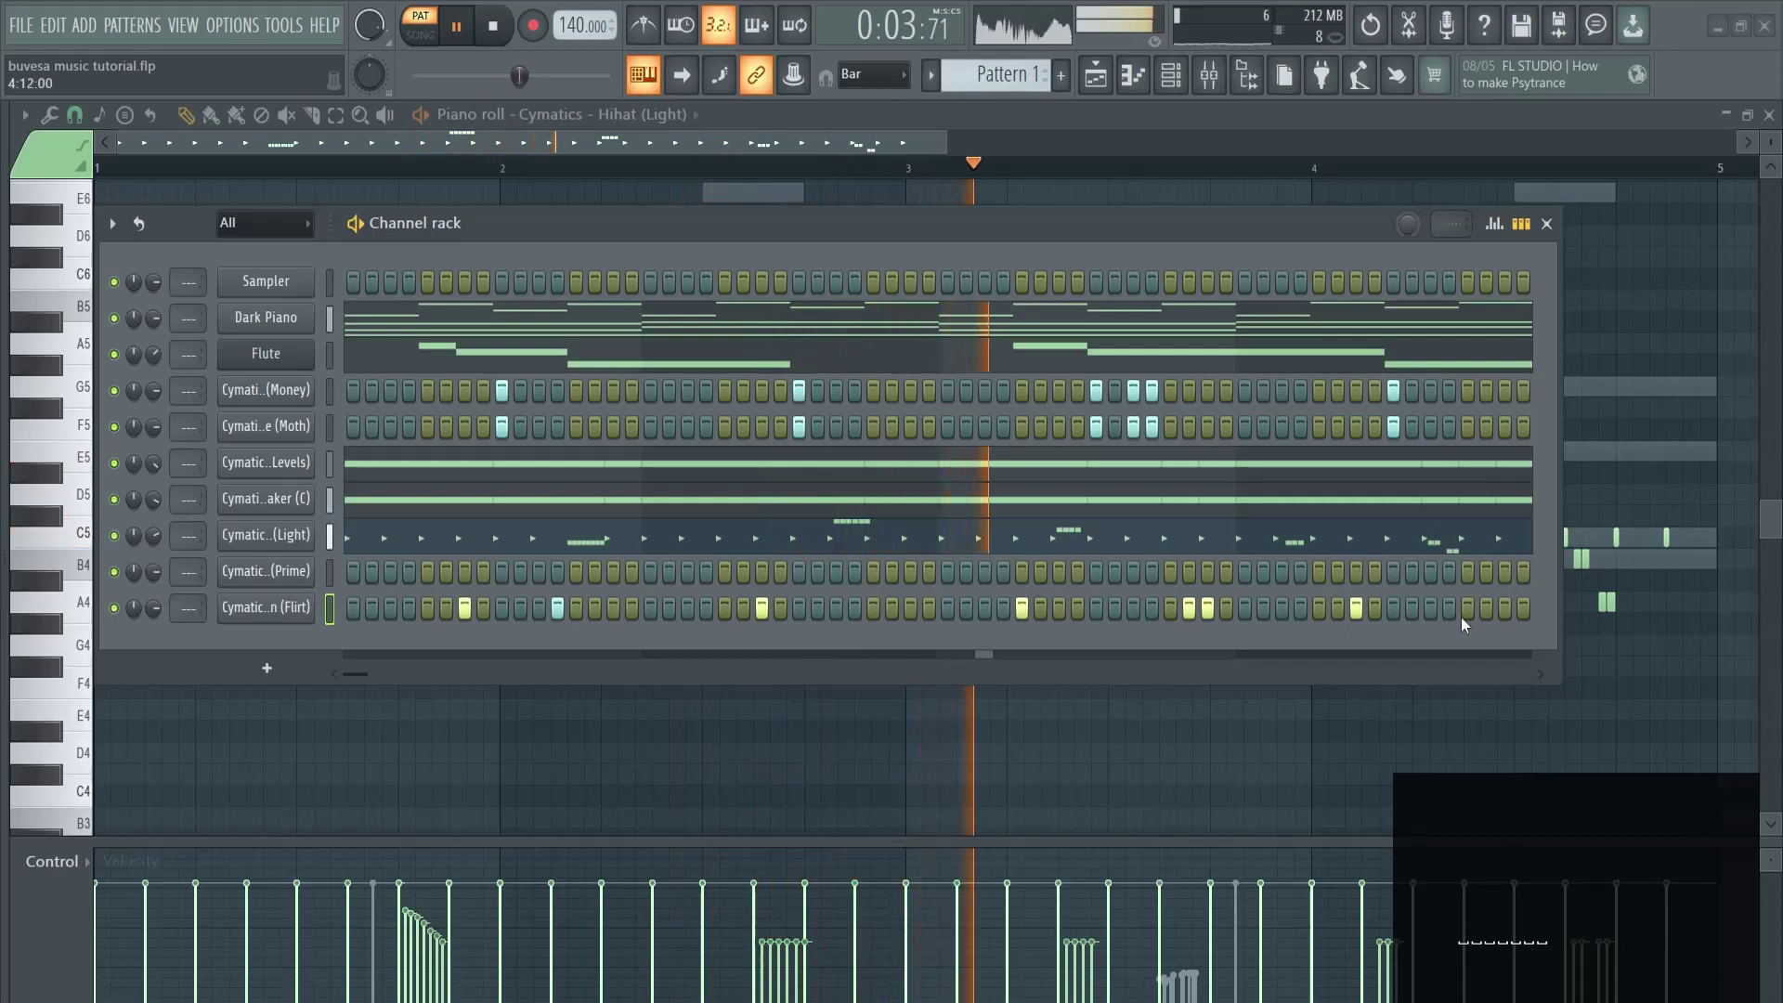
pyautogui.click(1504, 607)
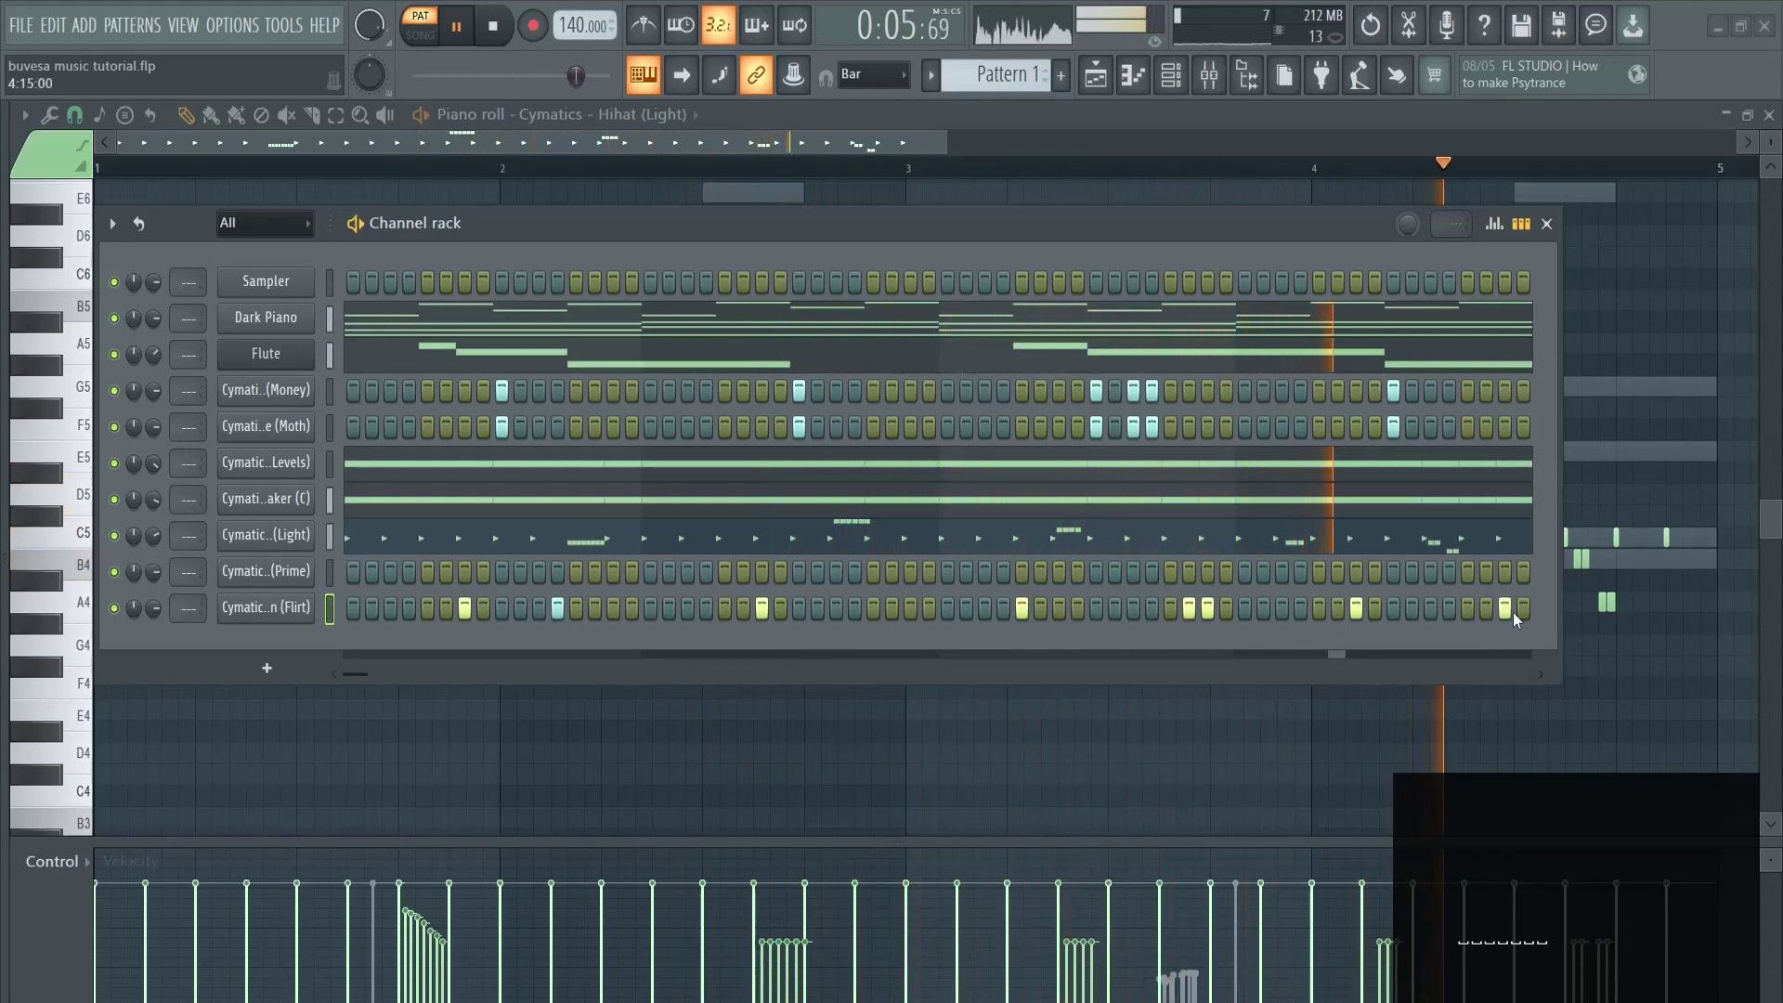
pyautogui.press('space')
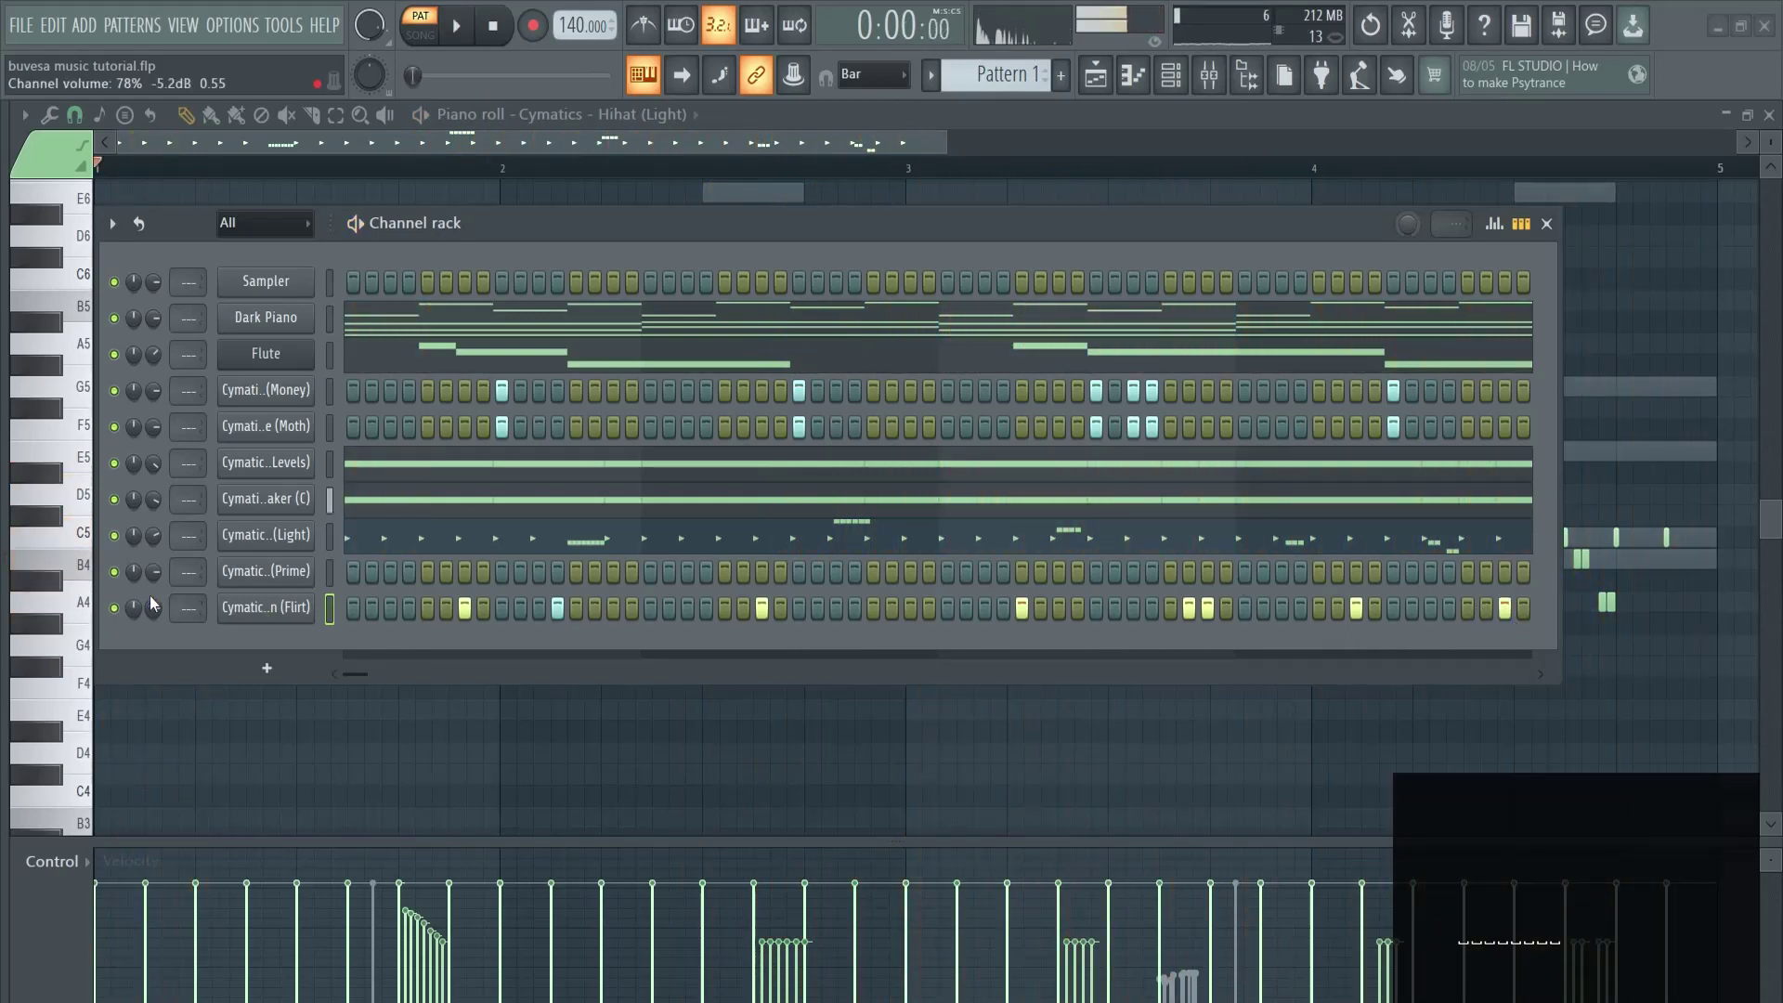
pyautogui.press('space')
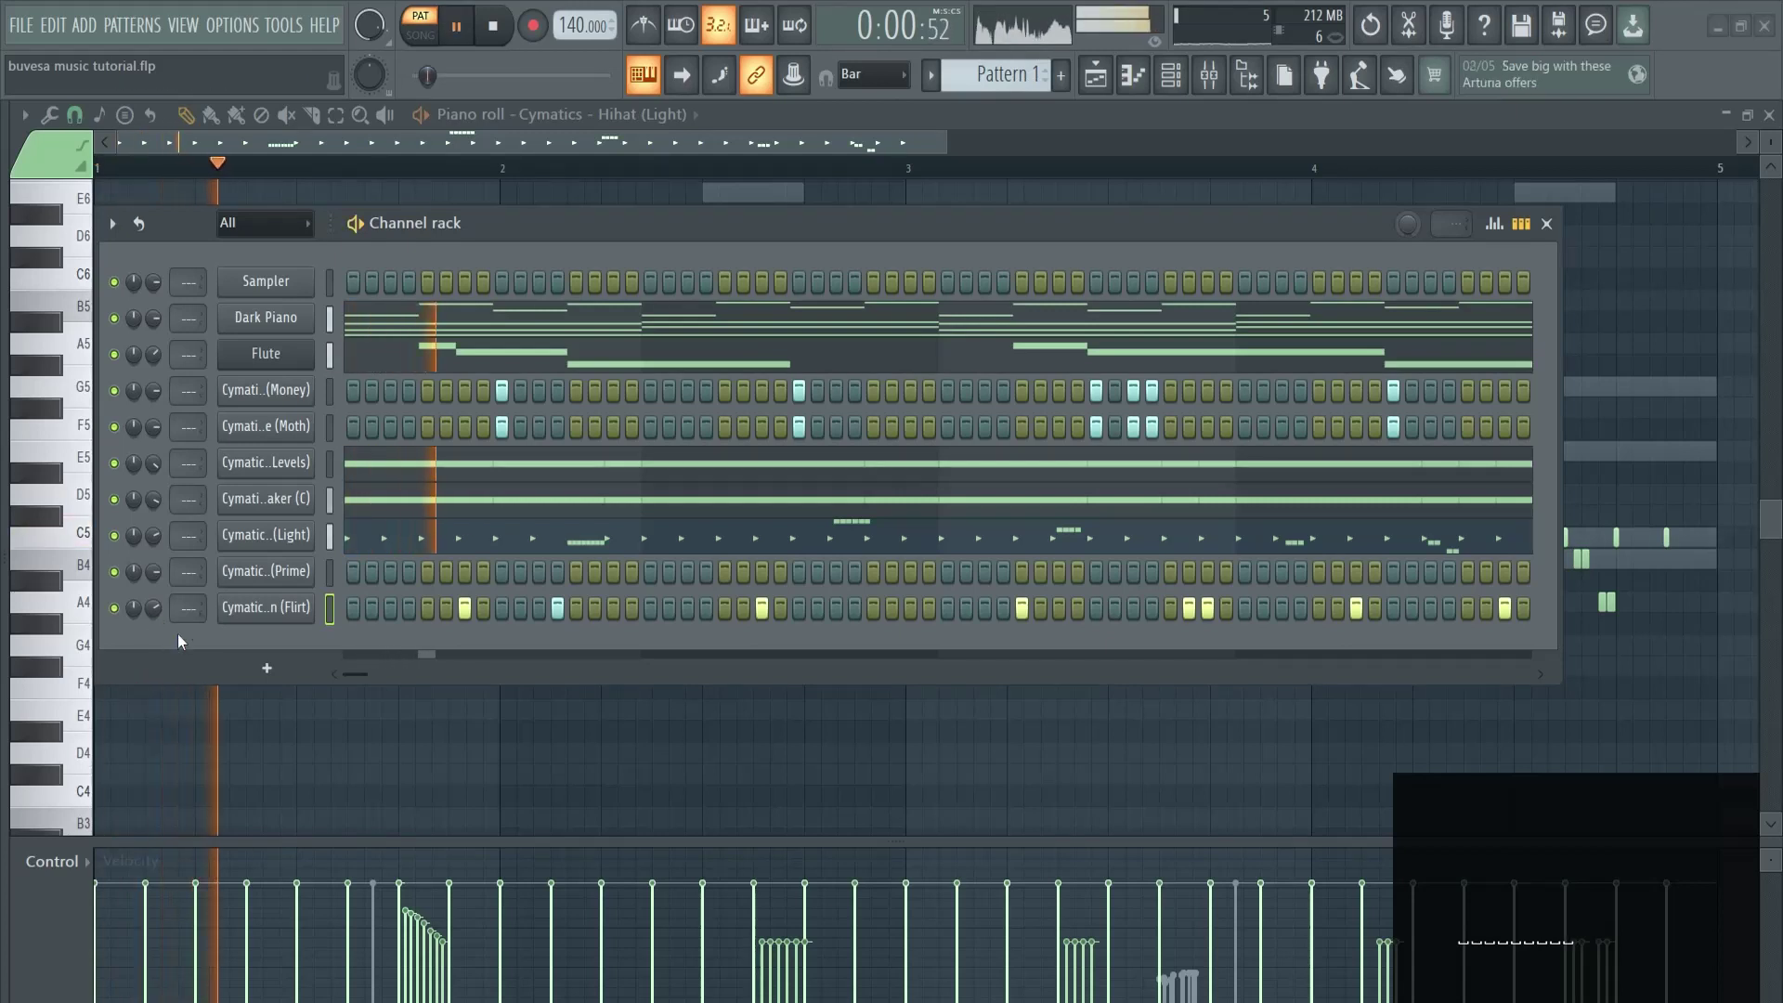
pyautogui.press('space')
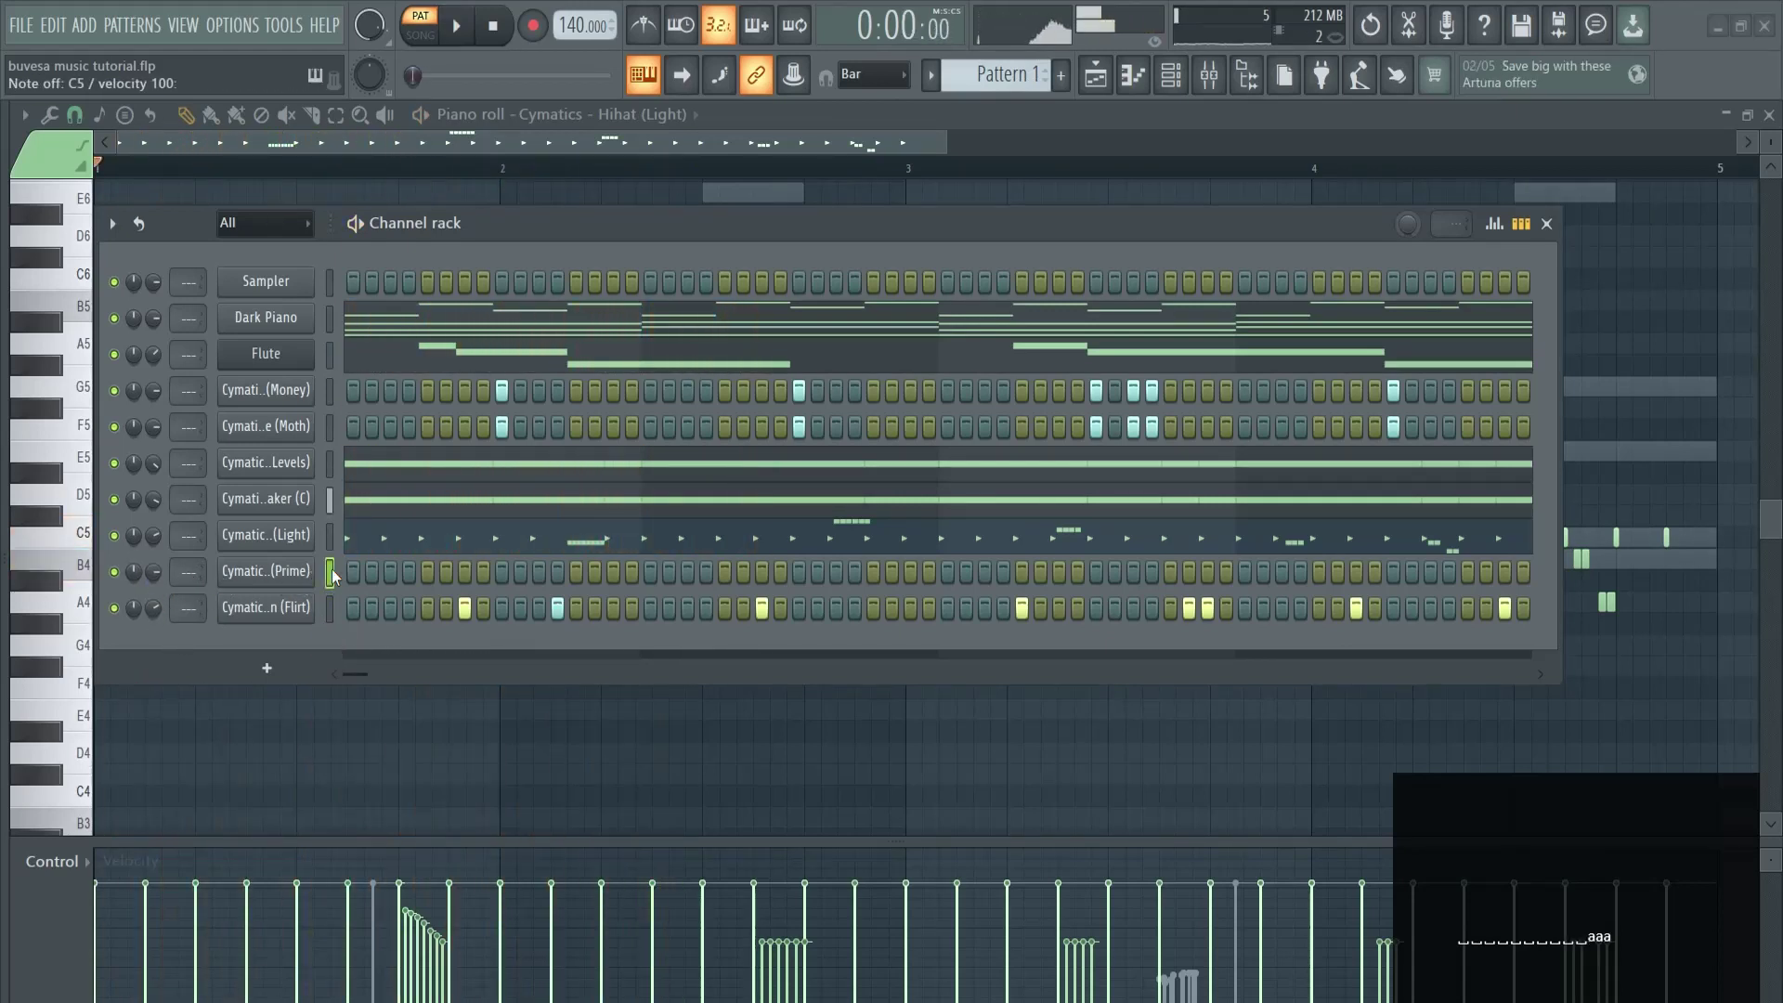
# Place an Open Hat (Prime) hit on step 1 of bar 1 and lower the channel volume to about 67% while test-playing.
pyautogui.click(353, 575)
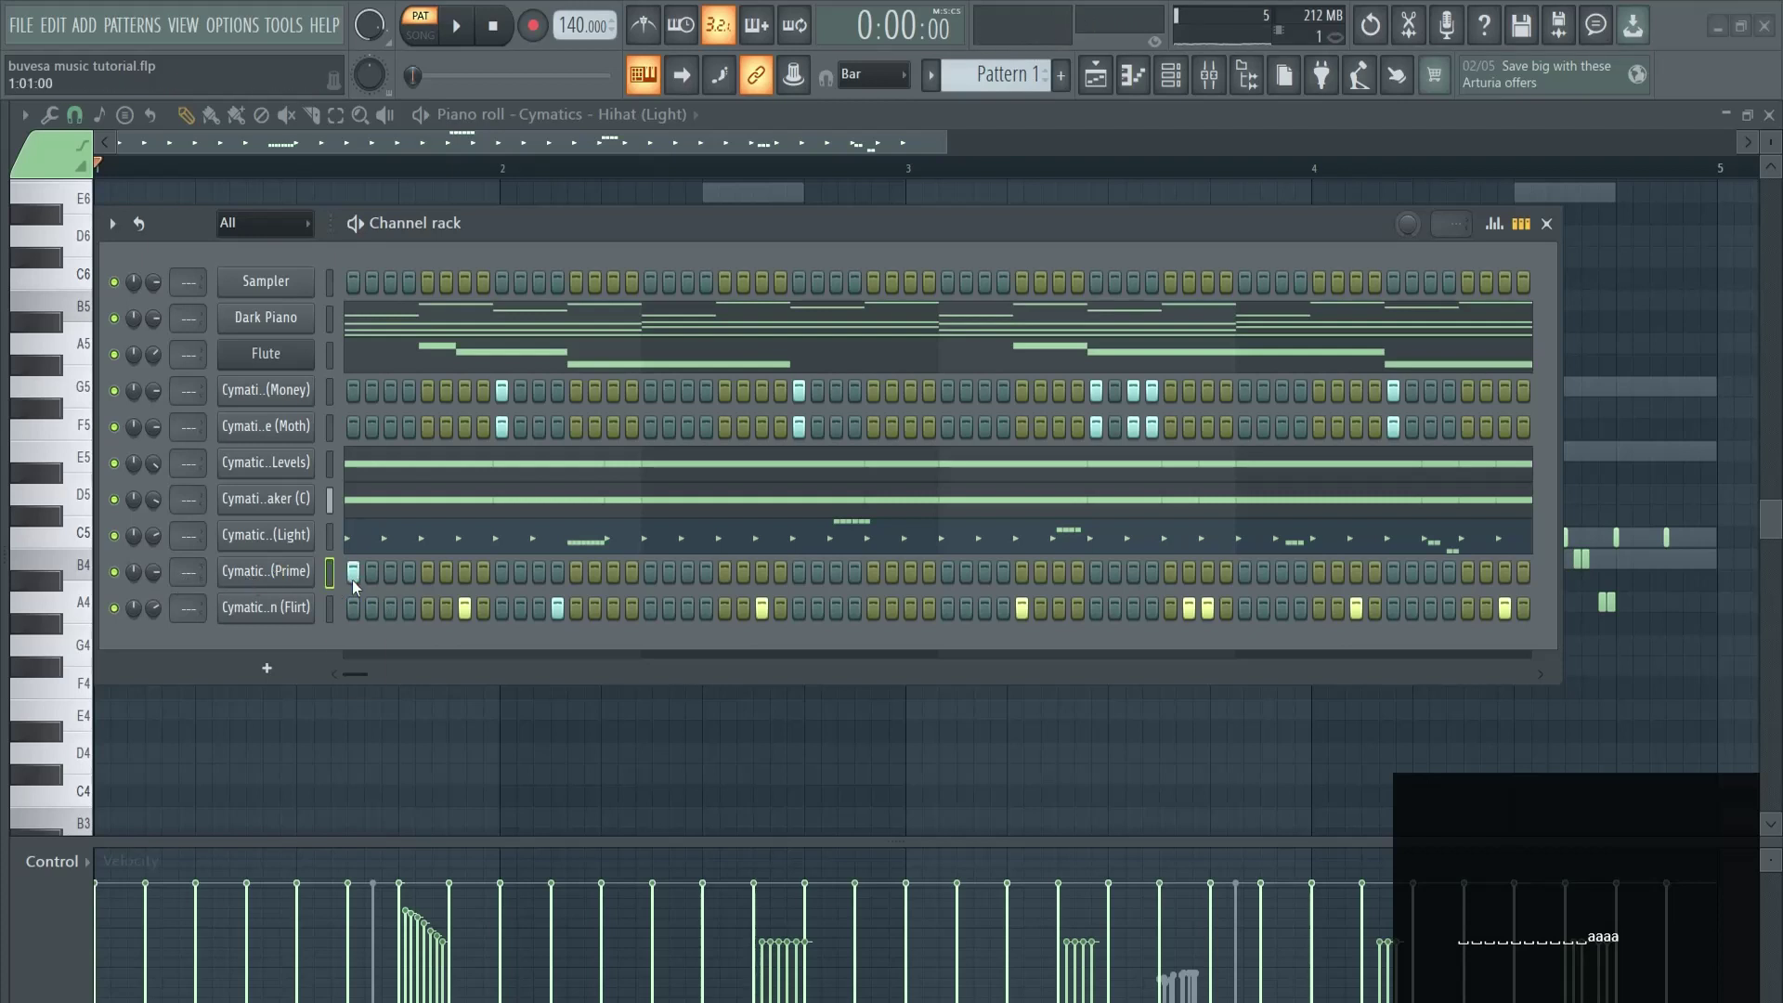
pyautogui.press('space')
pyautogui.press('space')
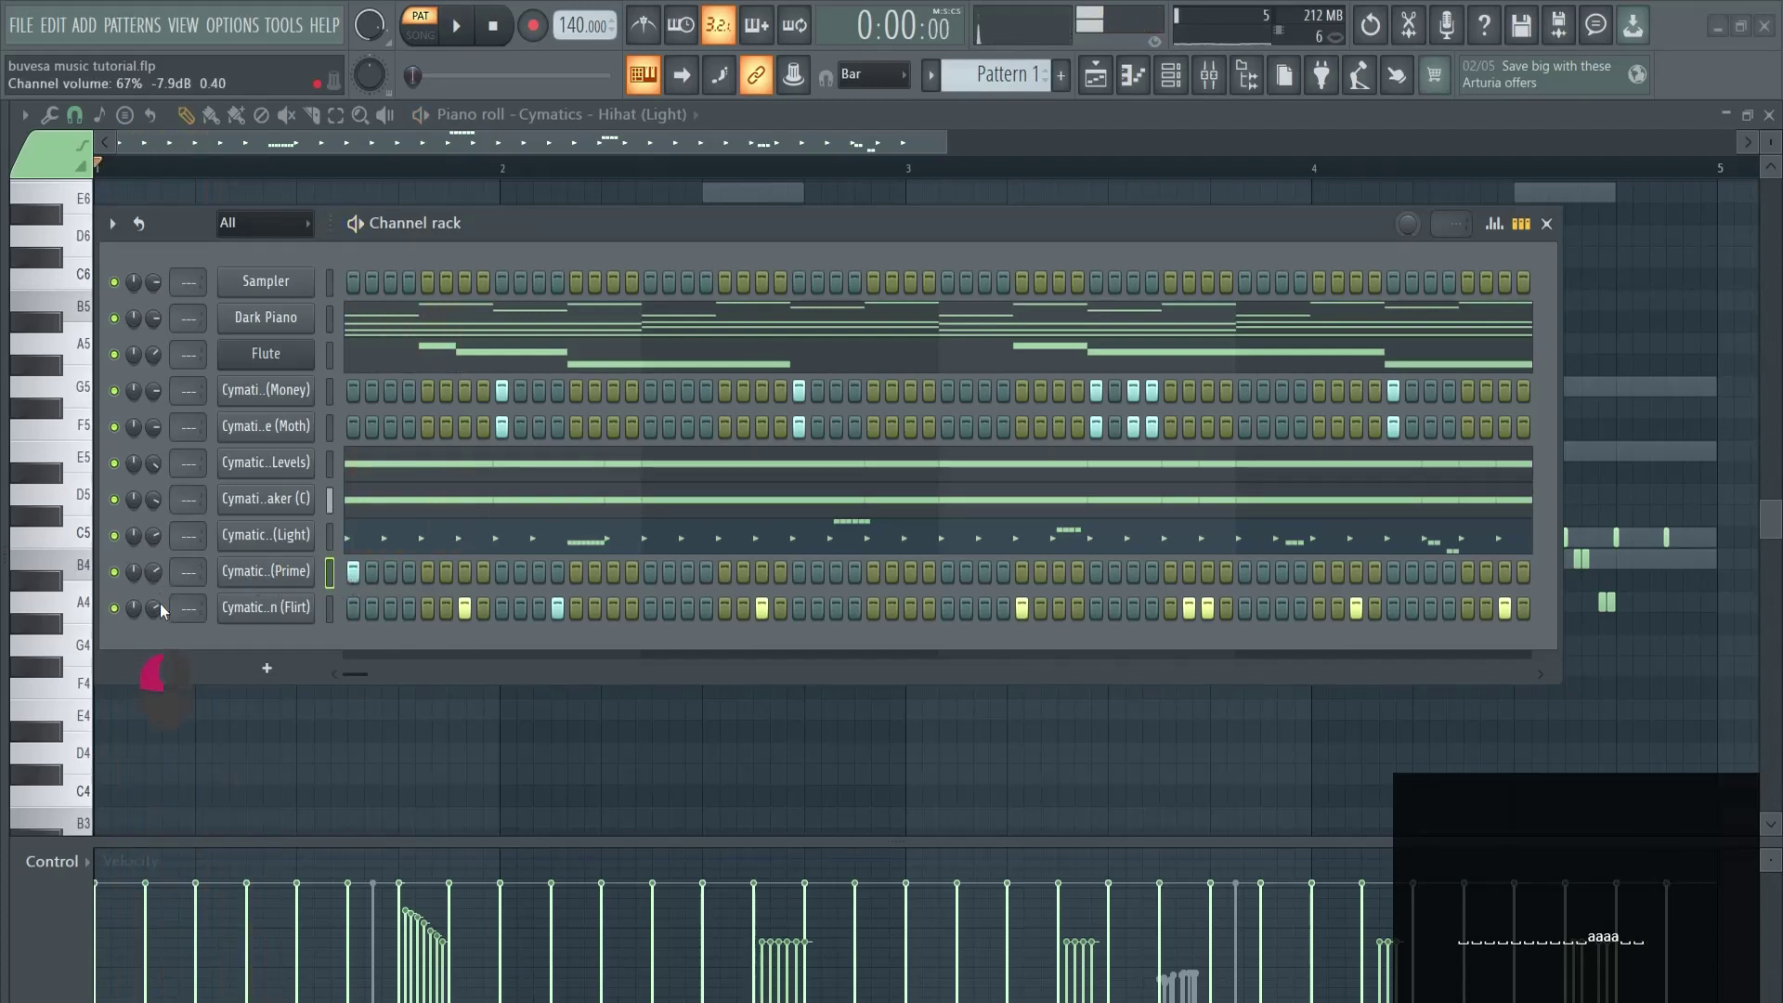
pyautogui.press('space')
pyautogui.press('space')
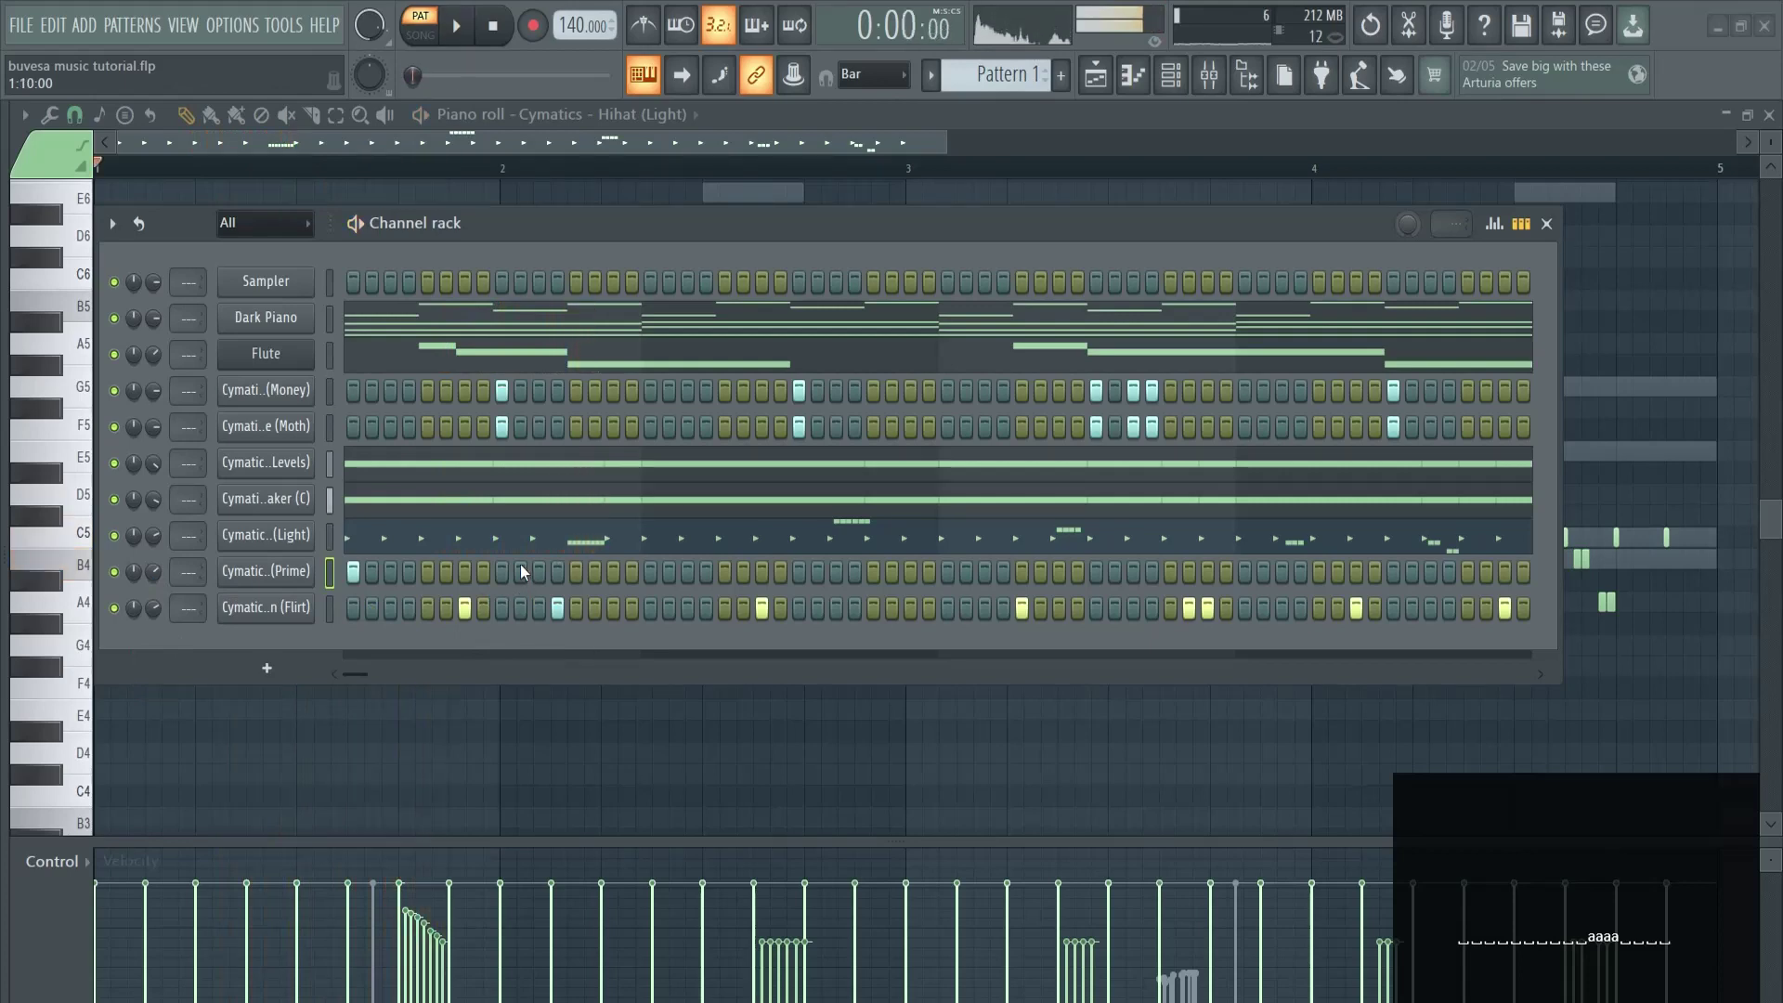
pyautogui.click(521, 570)
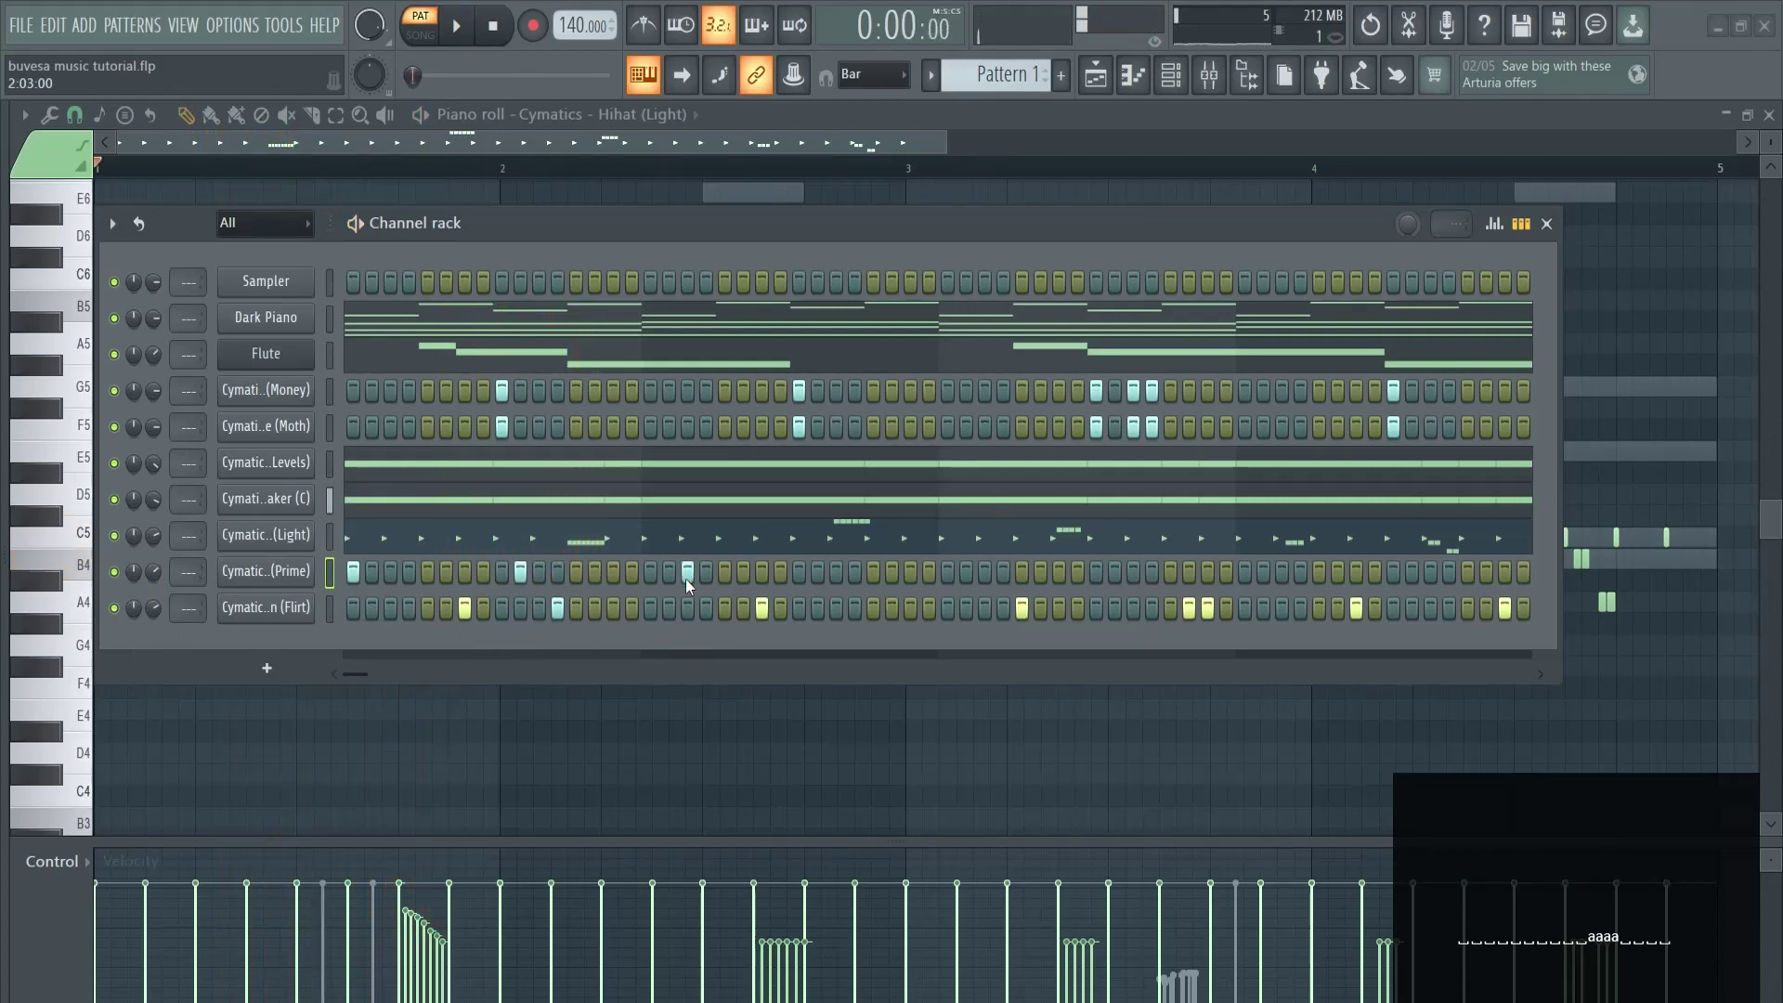
pyautogui.press('space')
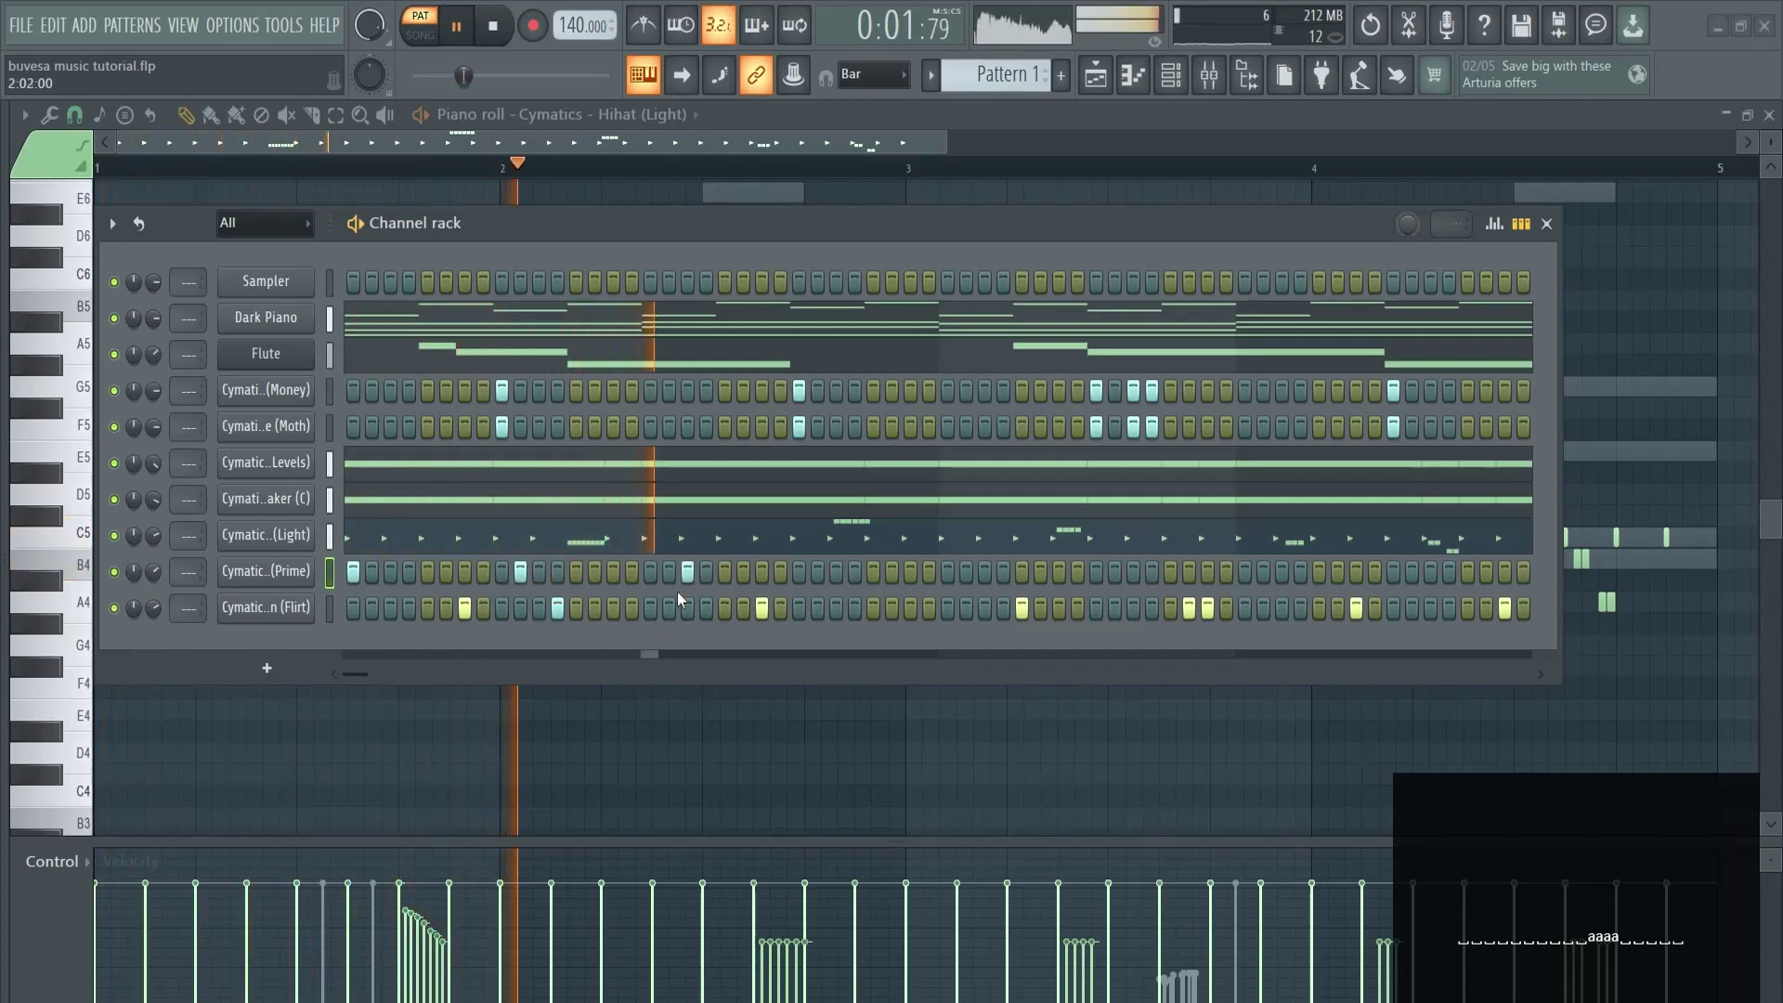
pyautogui.click(520, 570)
# Place Open Hat (Prime) hits on step 5 of bar 2, step 7 of bar 3 and step 11 of bar 4, and set its volume to about 62%.
pyautogui.press('space')
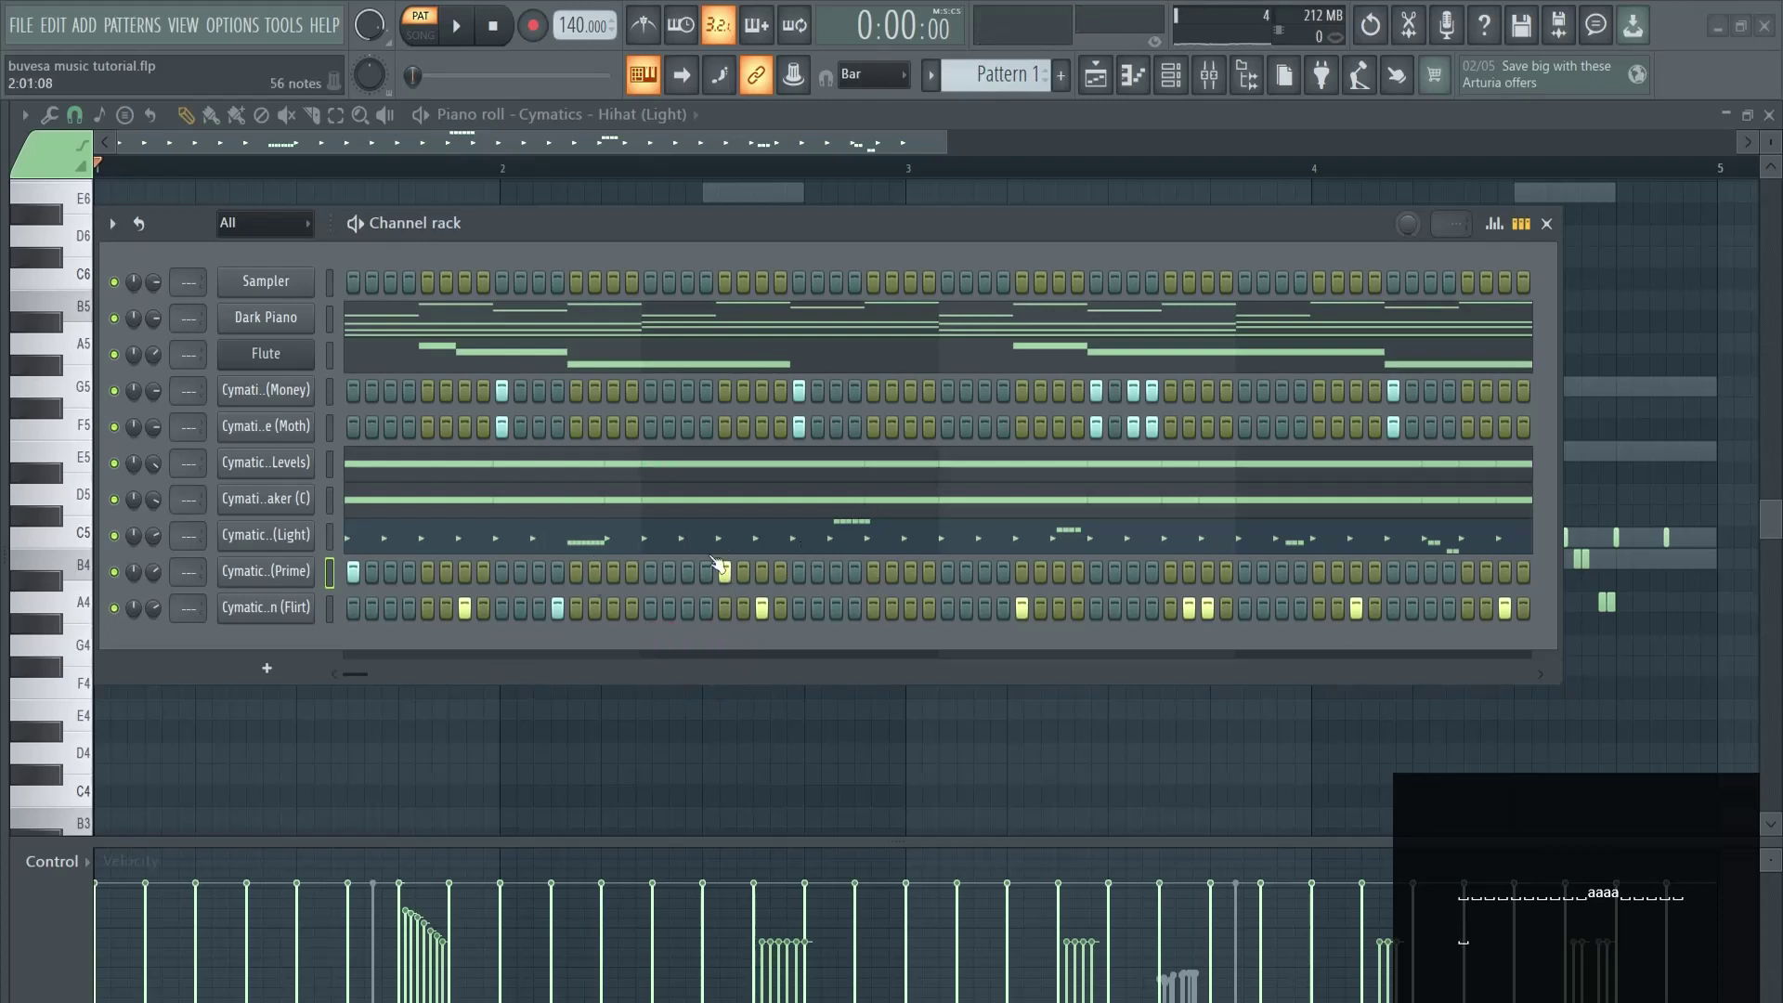
pyautogui.press('space')
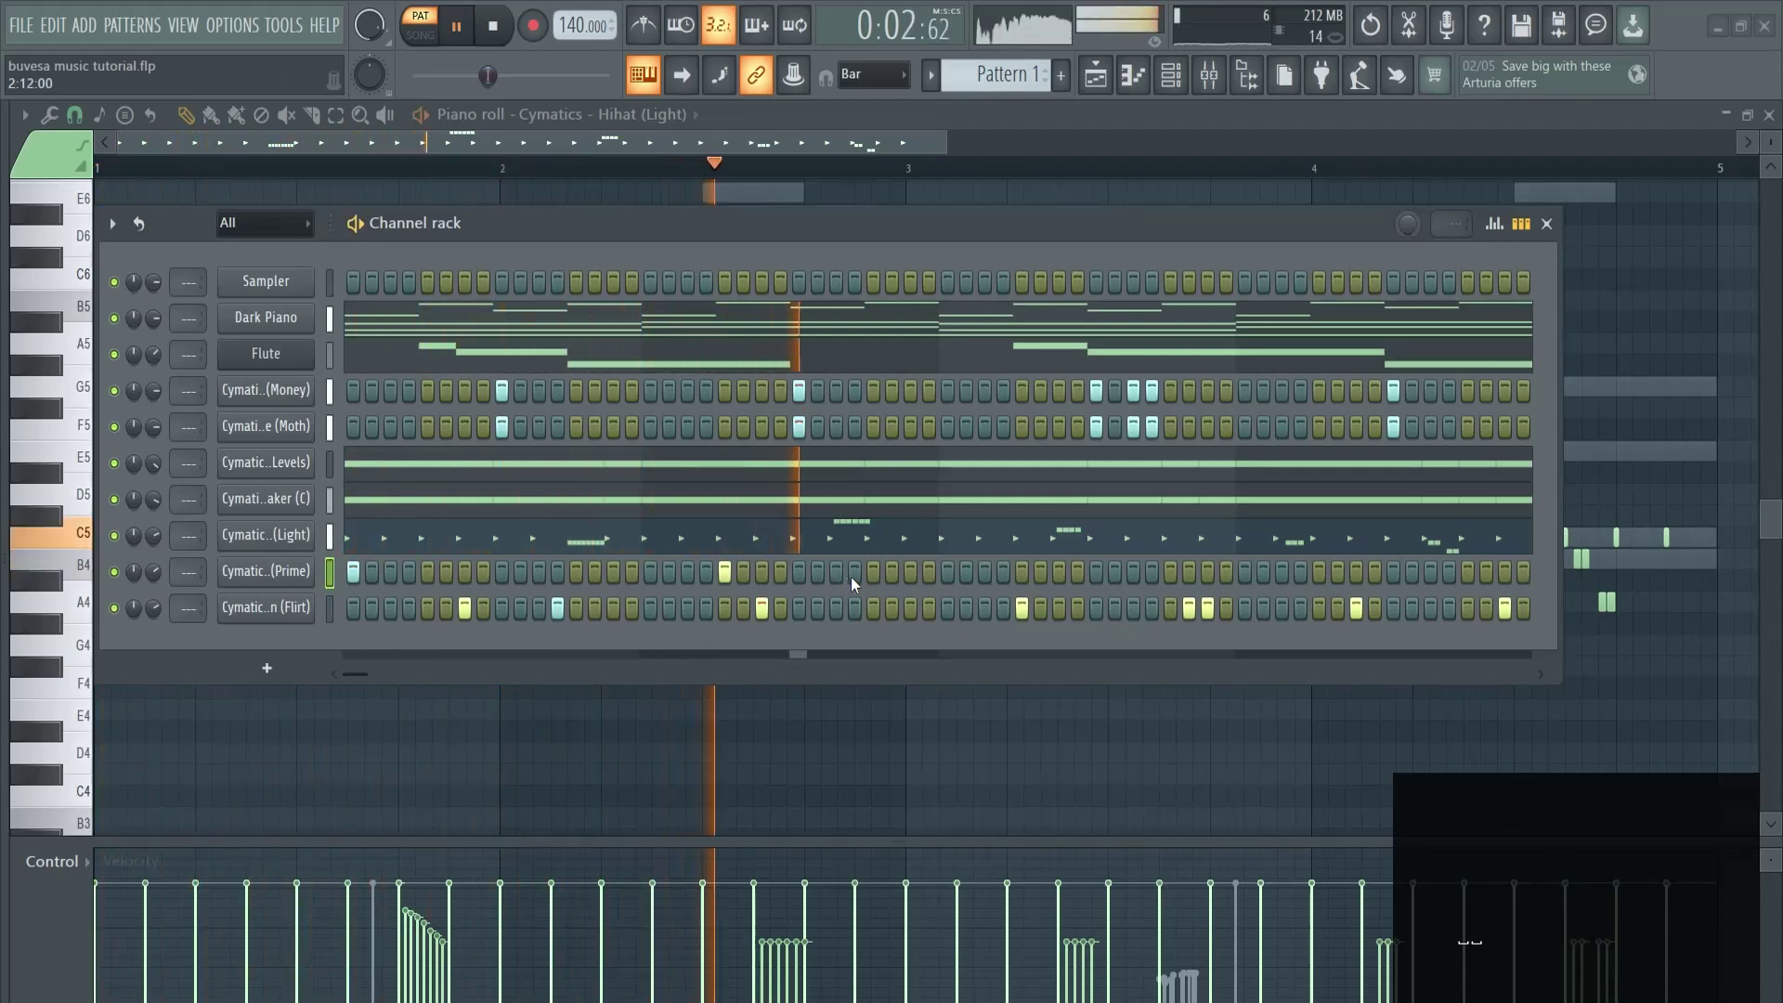
pyautogui.click(1059, 571)
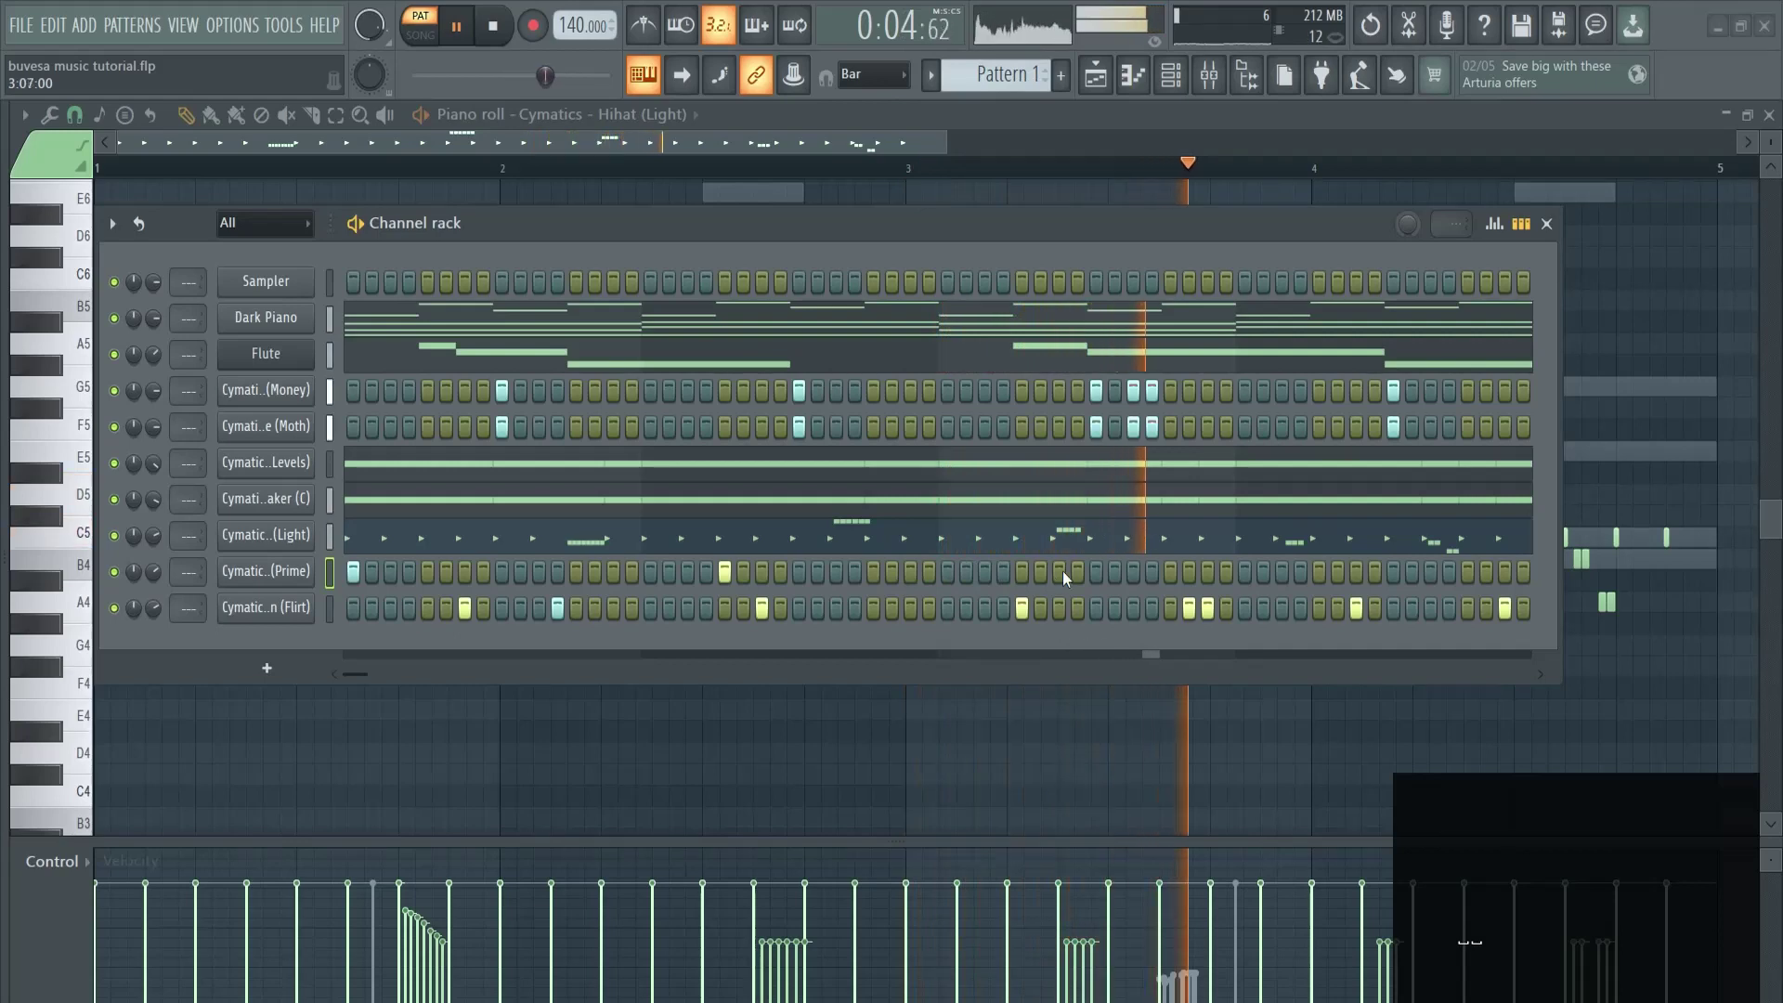
pyautogui.click(1430, 571)
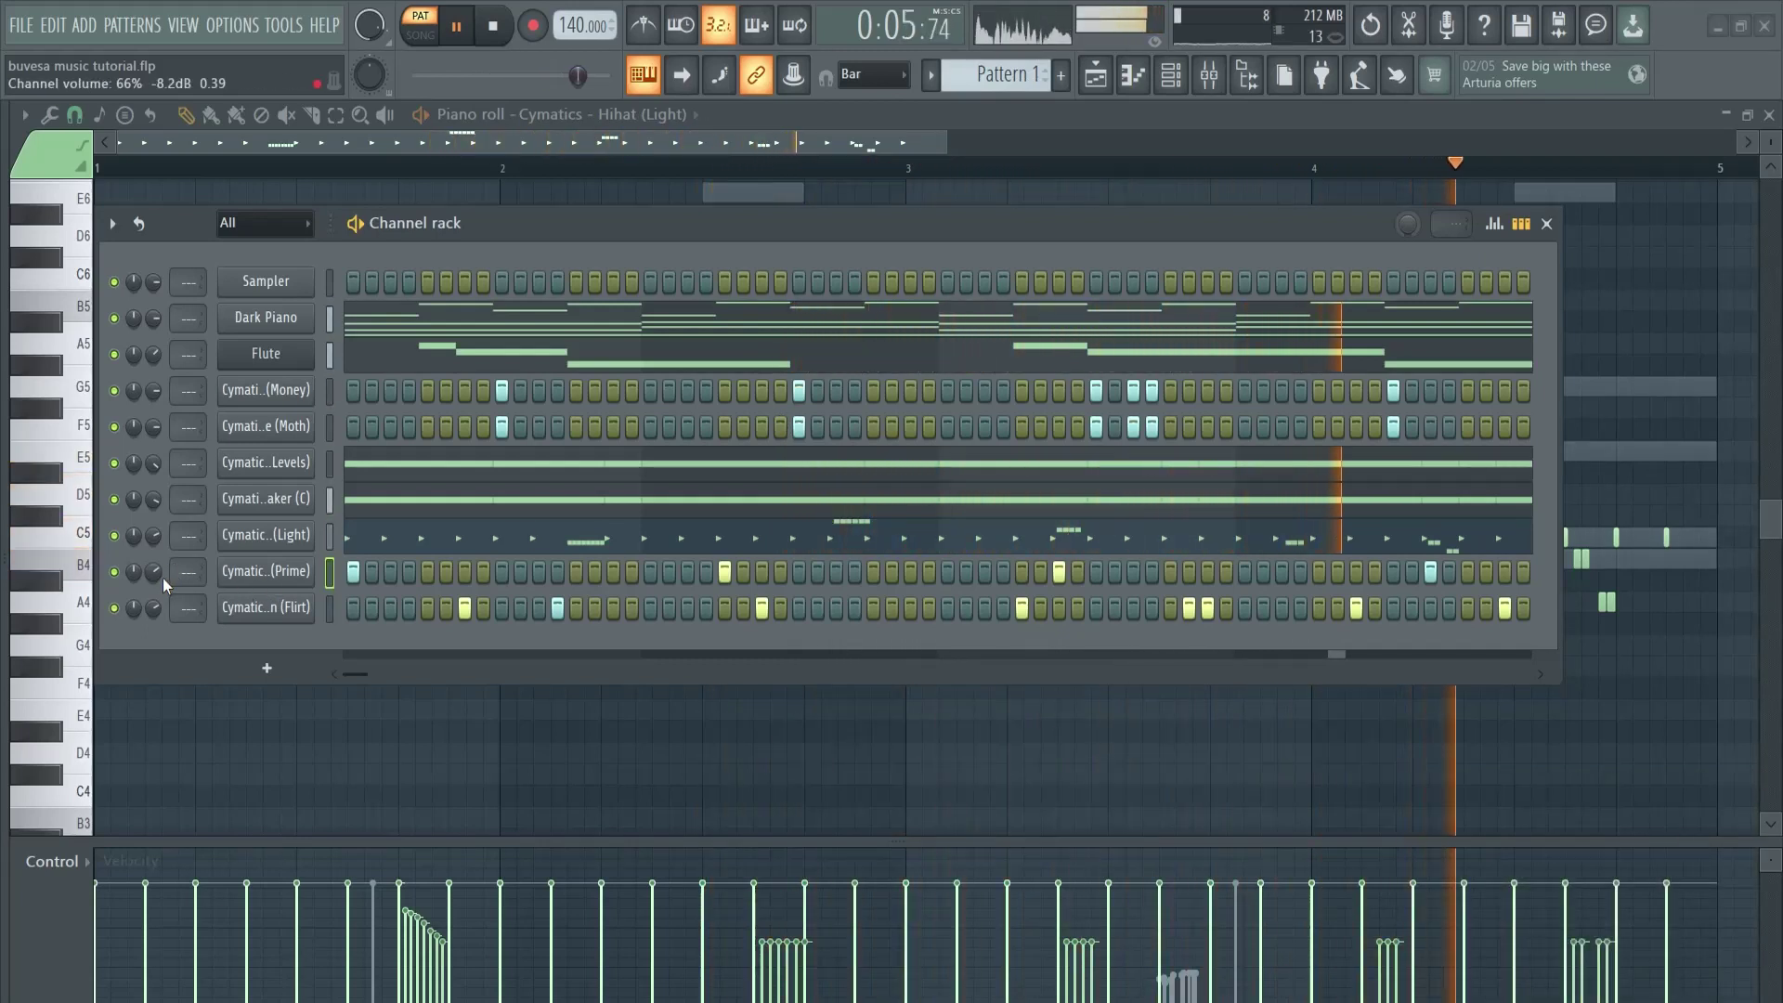
pyautogui.moveTo(161, 579); pyautogui.dragTo(162, 582)
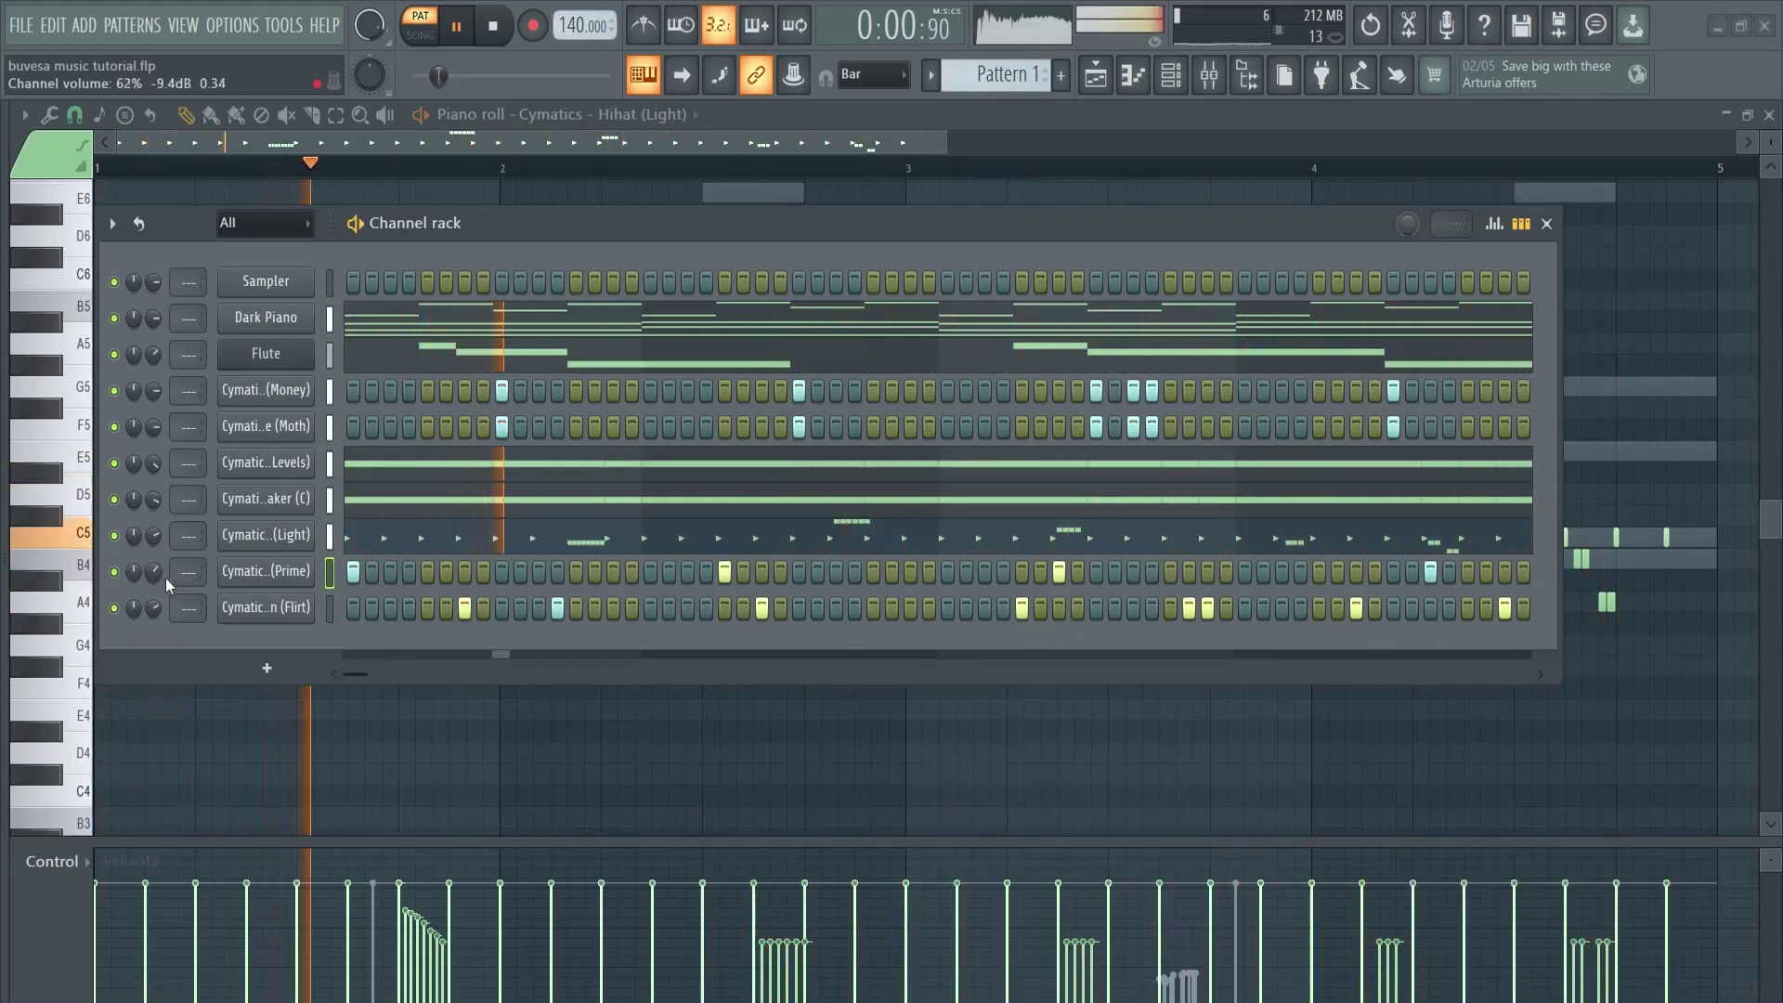
pyautogui.press('space')
# Open the playlist, close the channel rack, and split Pattern 1 by channel into separate patterns.
pyautogui.click(1548, 224)
pyautogui.press('F6')
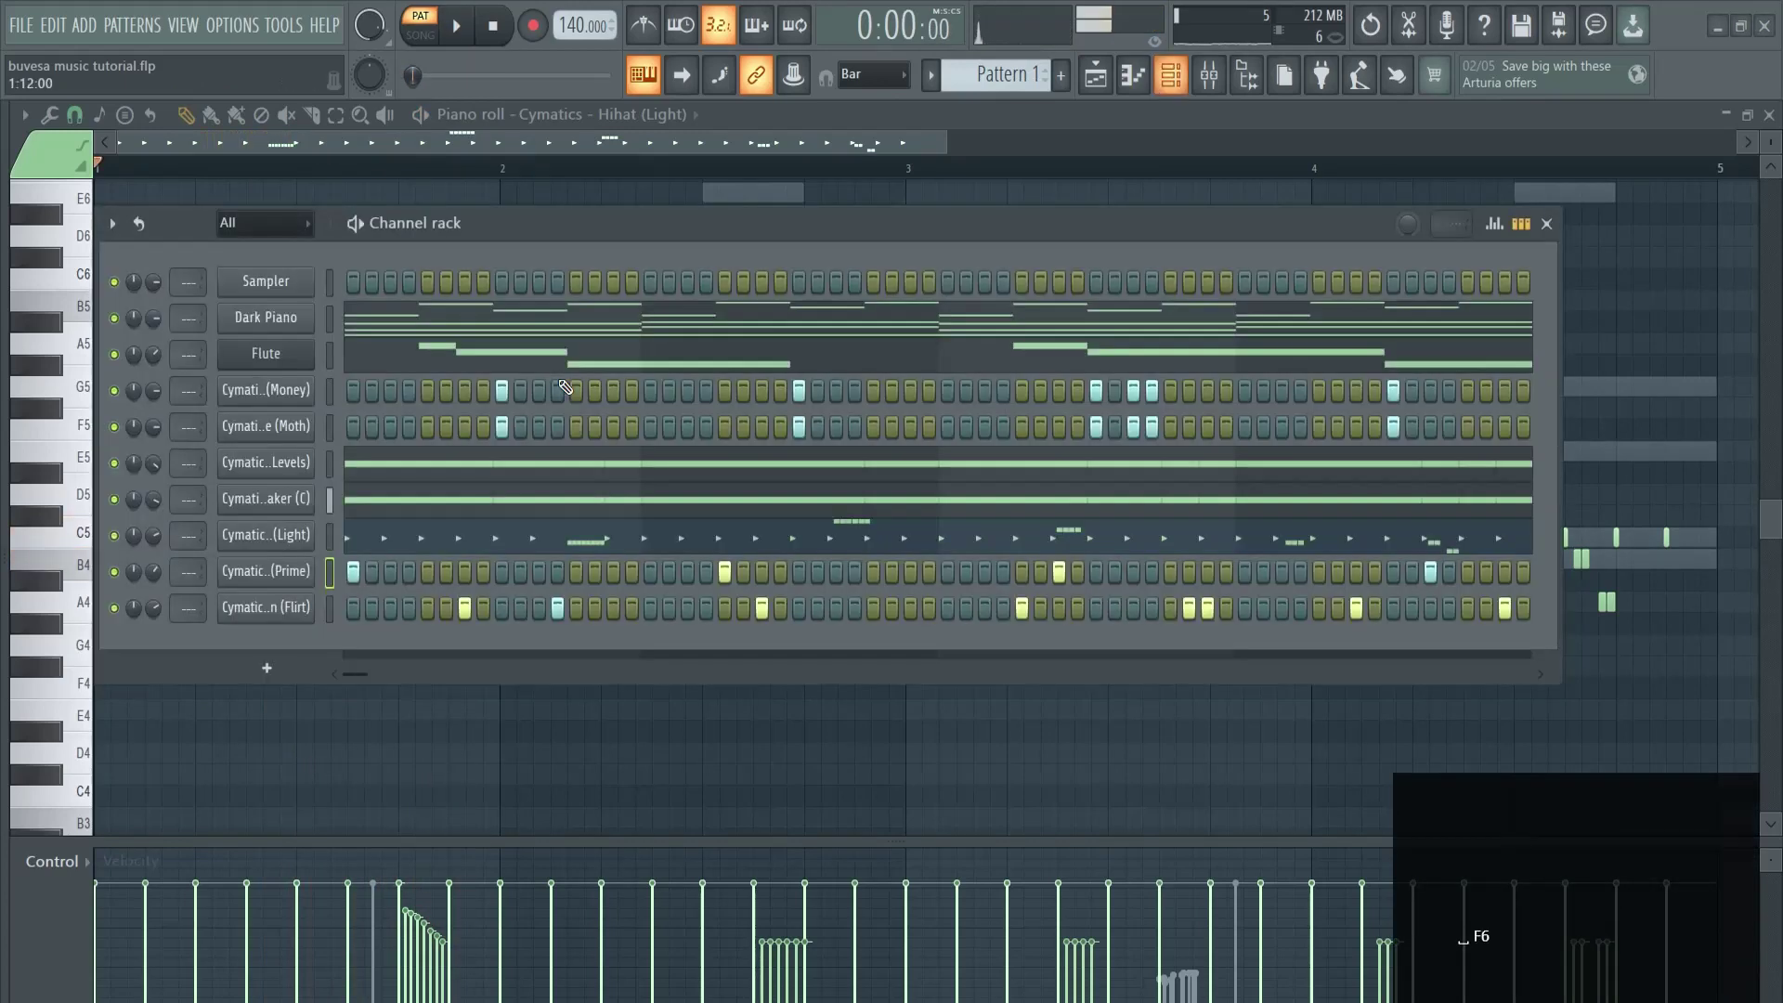
pyautogui.press('F5')
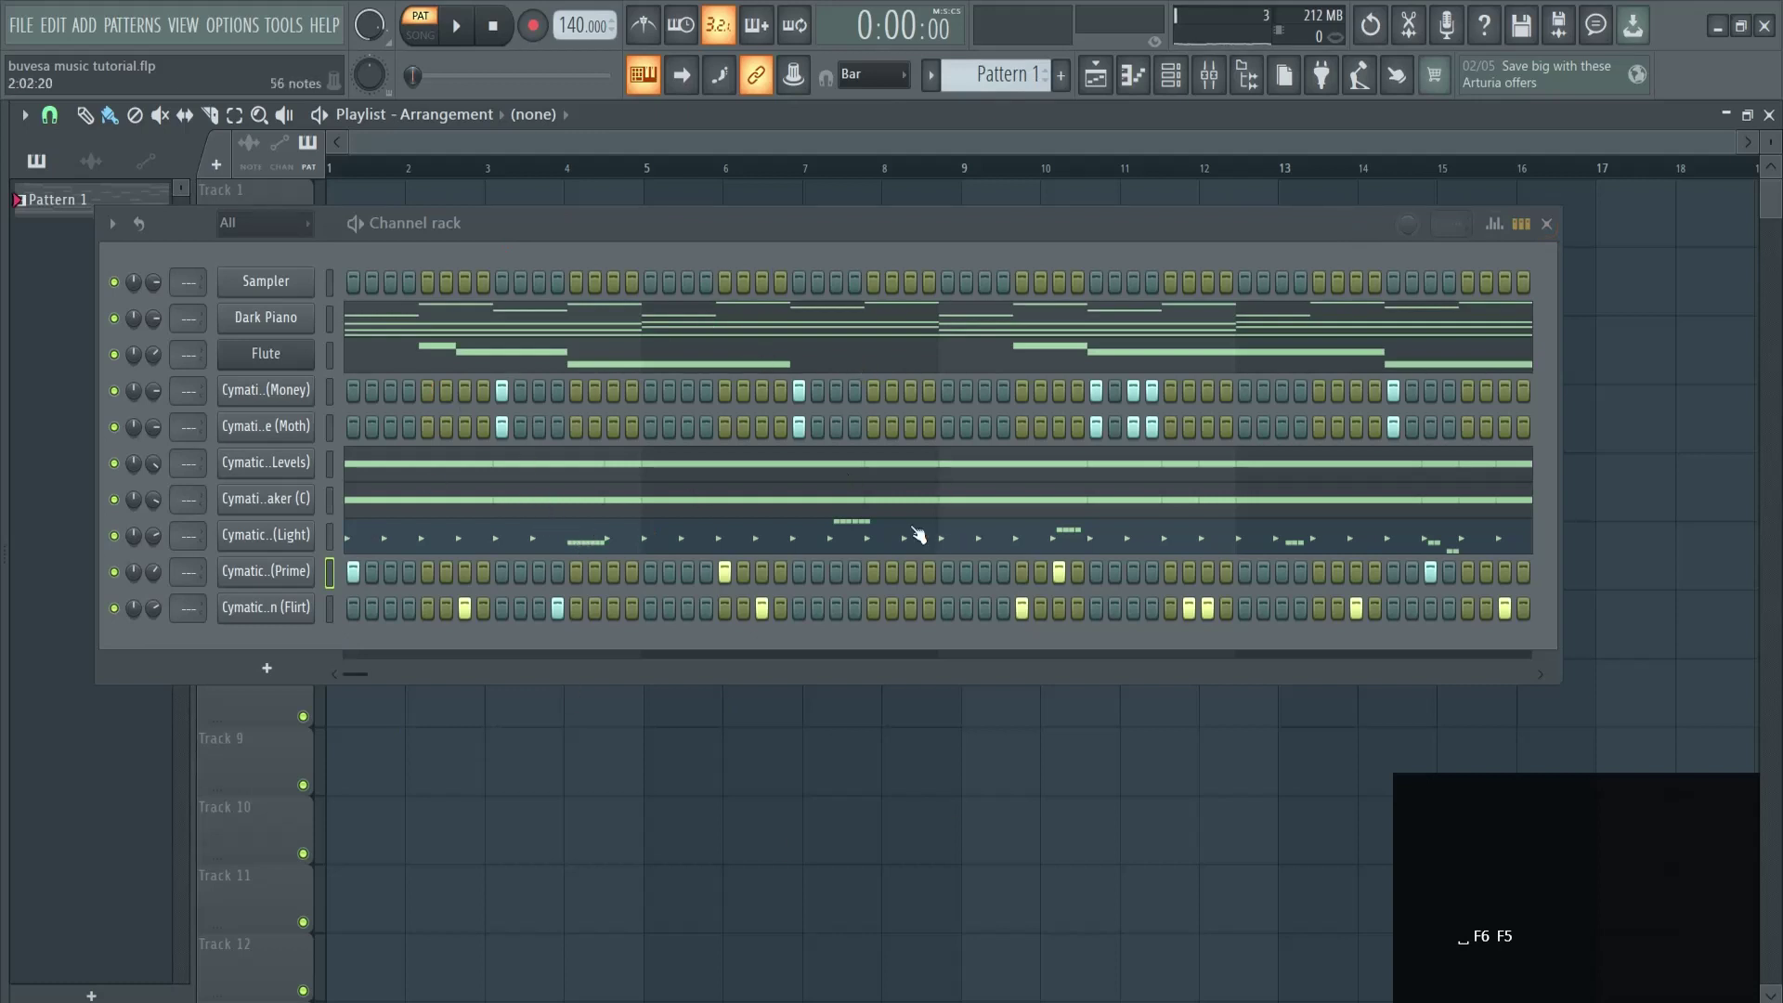
pyautogui.click(1548, 224)
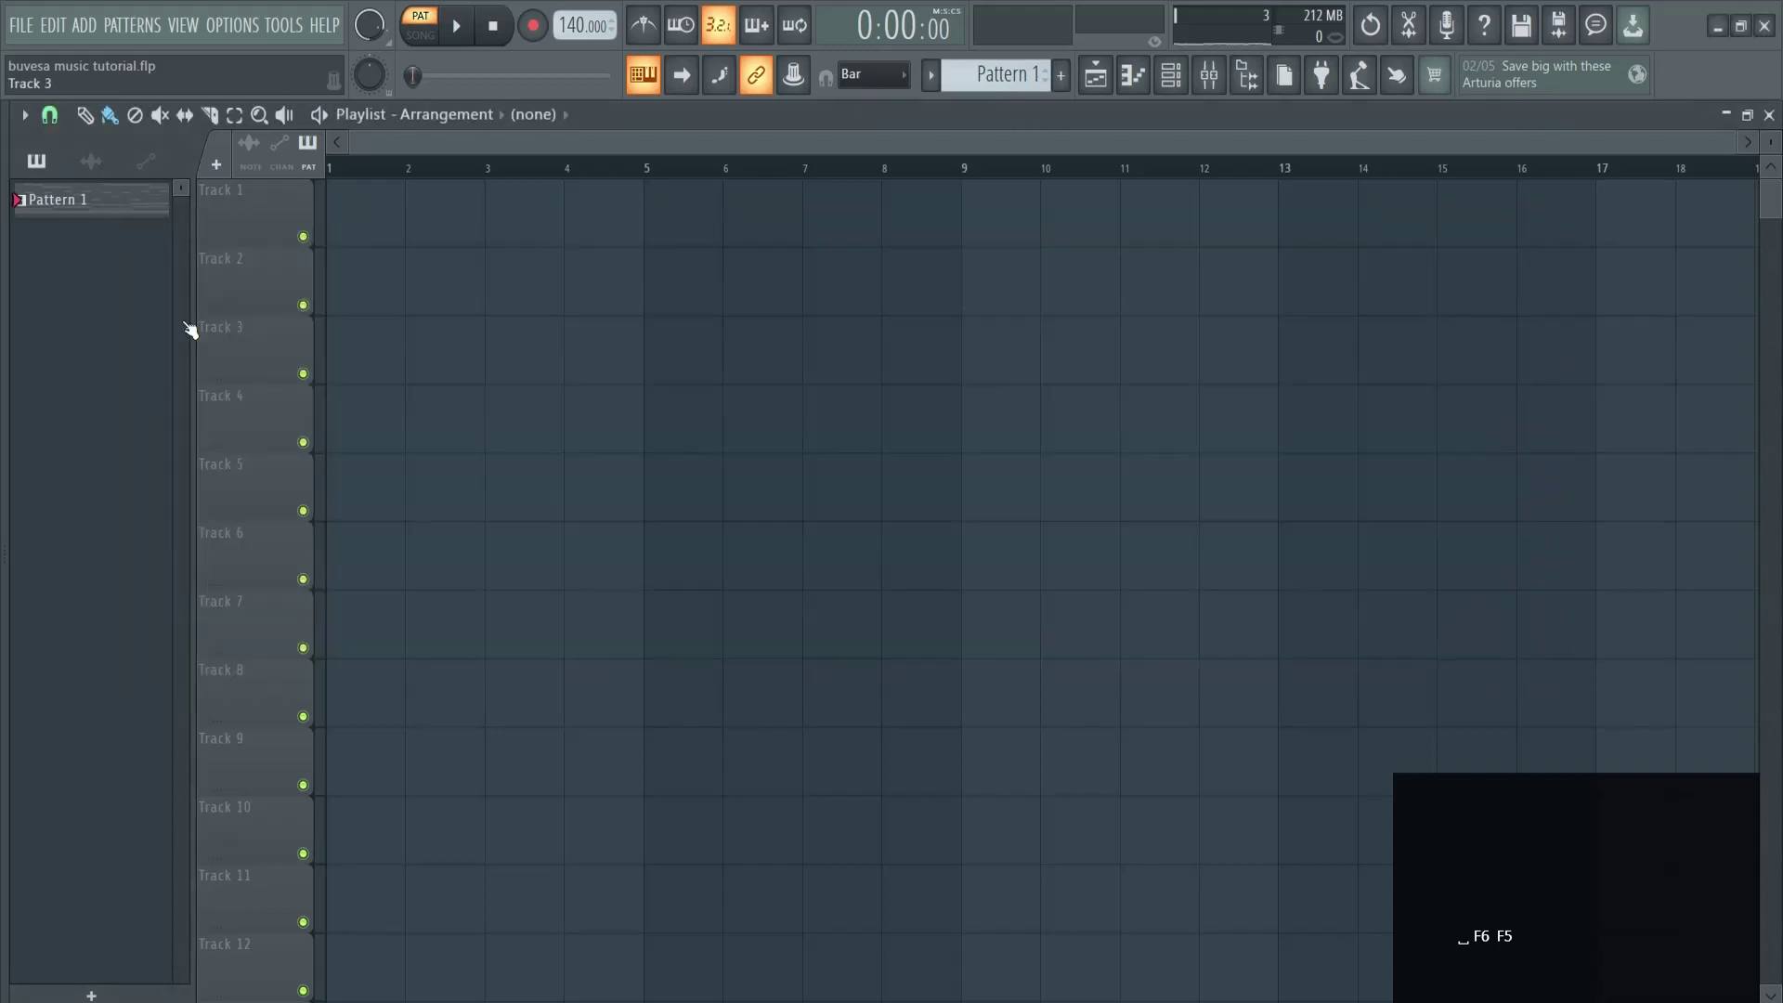
pyautogui.rightClick(91, 198)
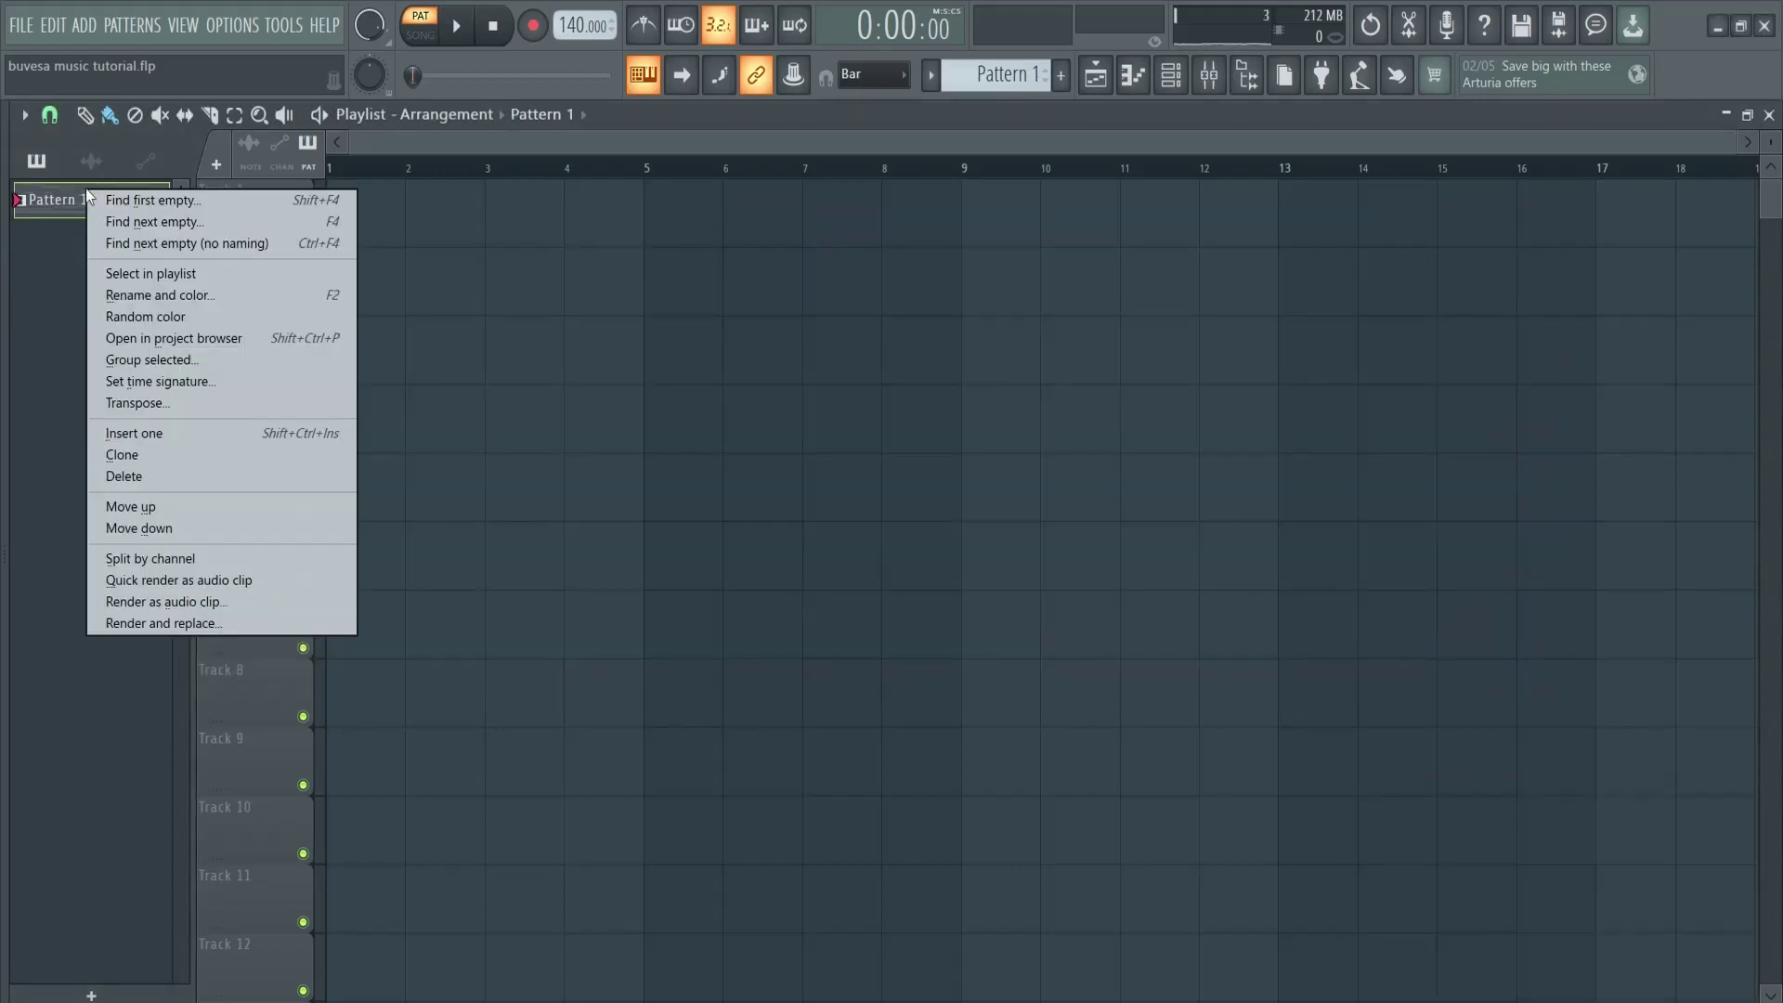
pyautogui.click(209, 559)
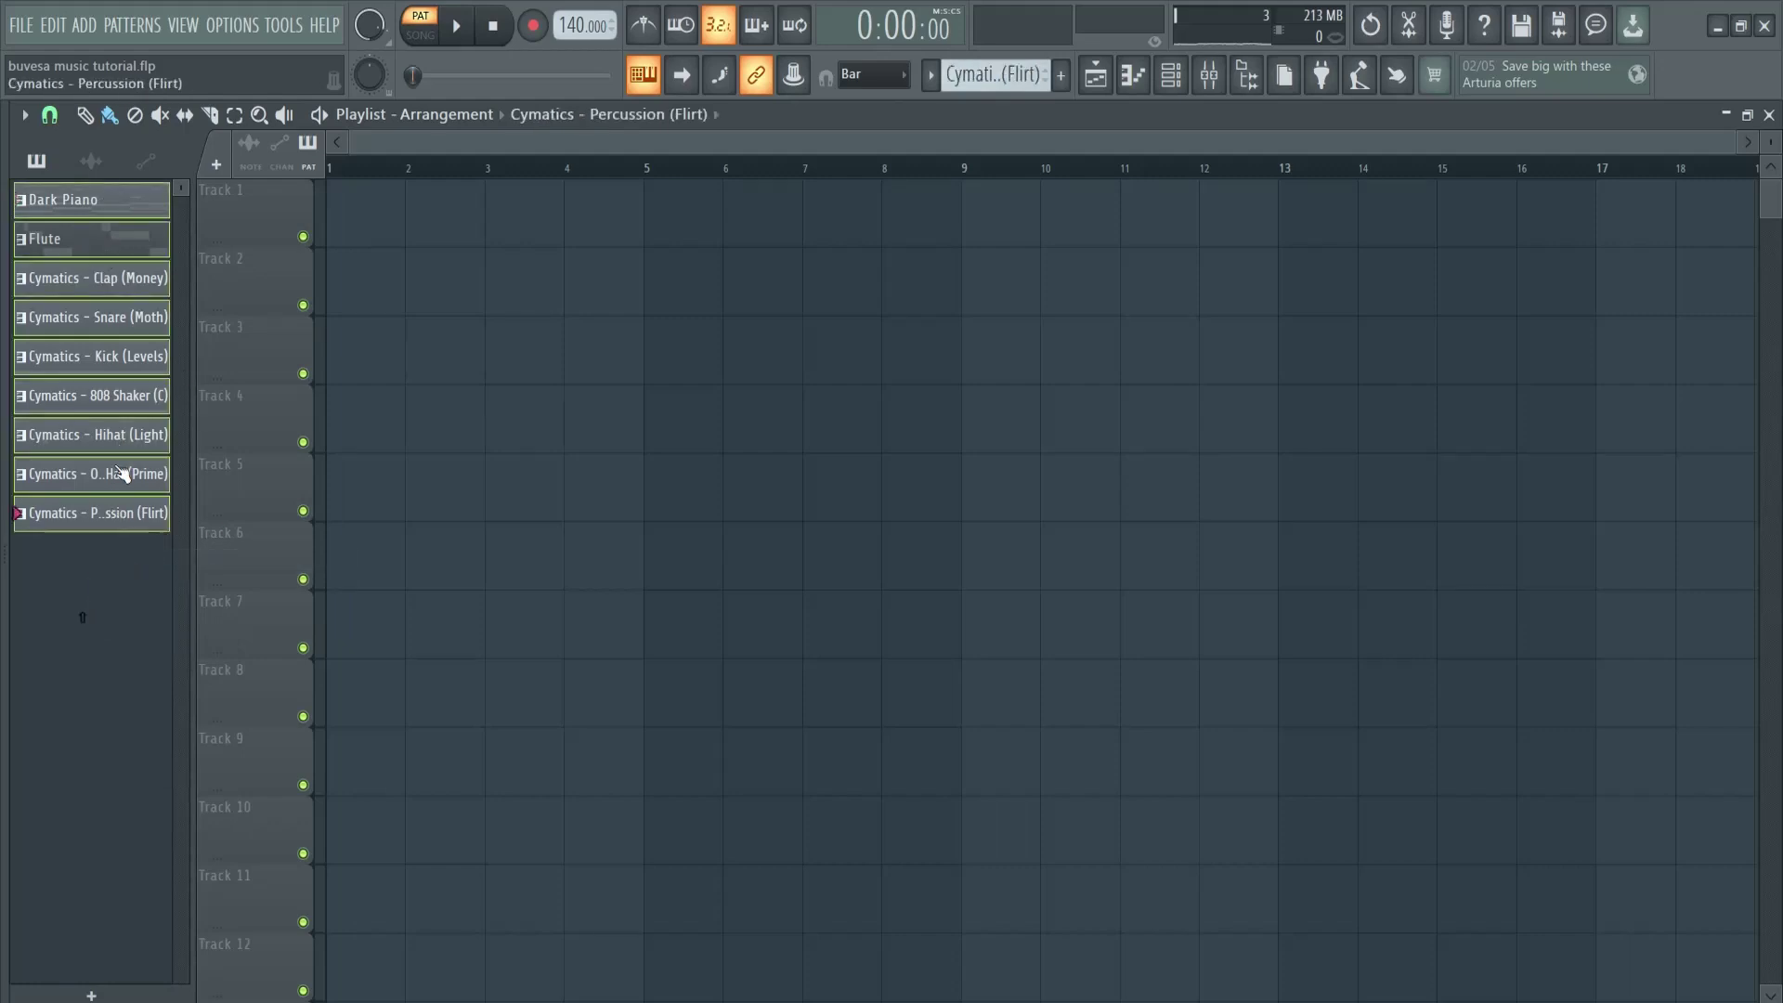
# Place all split patterns at bar 1 on tracks 1 to 9 and duplicate the block until it fills 24 bars.
pyautogui.moveTo(102, 223); pyautogui.dragTo(353, 225)
pyautogui.hotkey('ctrl', 'b')
pyautogui.hotkey('ctrl', 'b')
pyautogui.hotkey('ctrl', 'b')
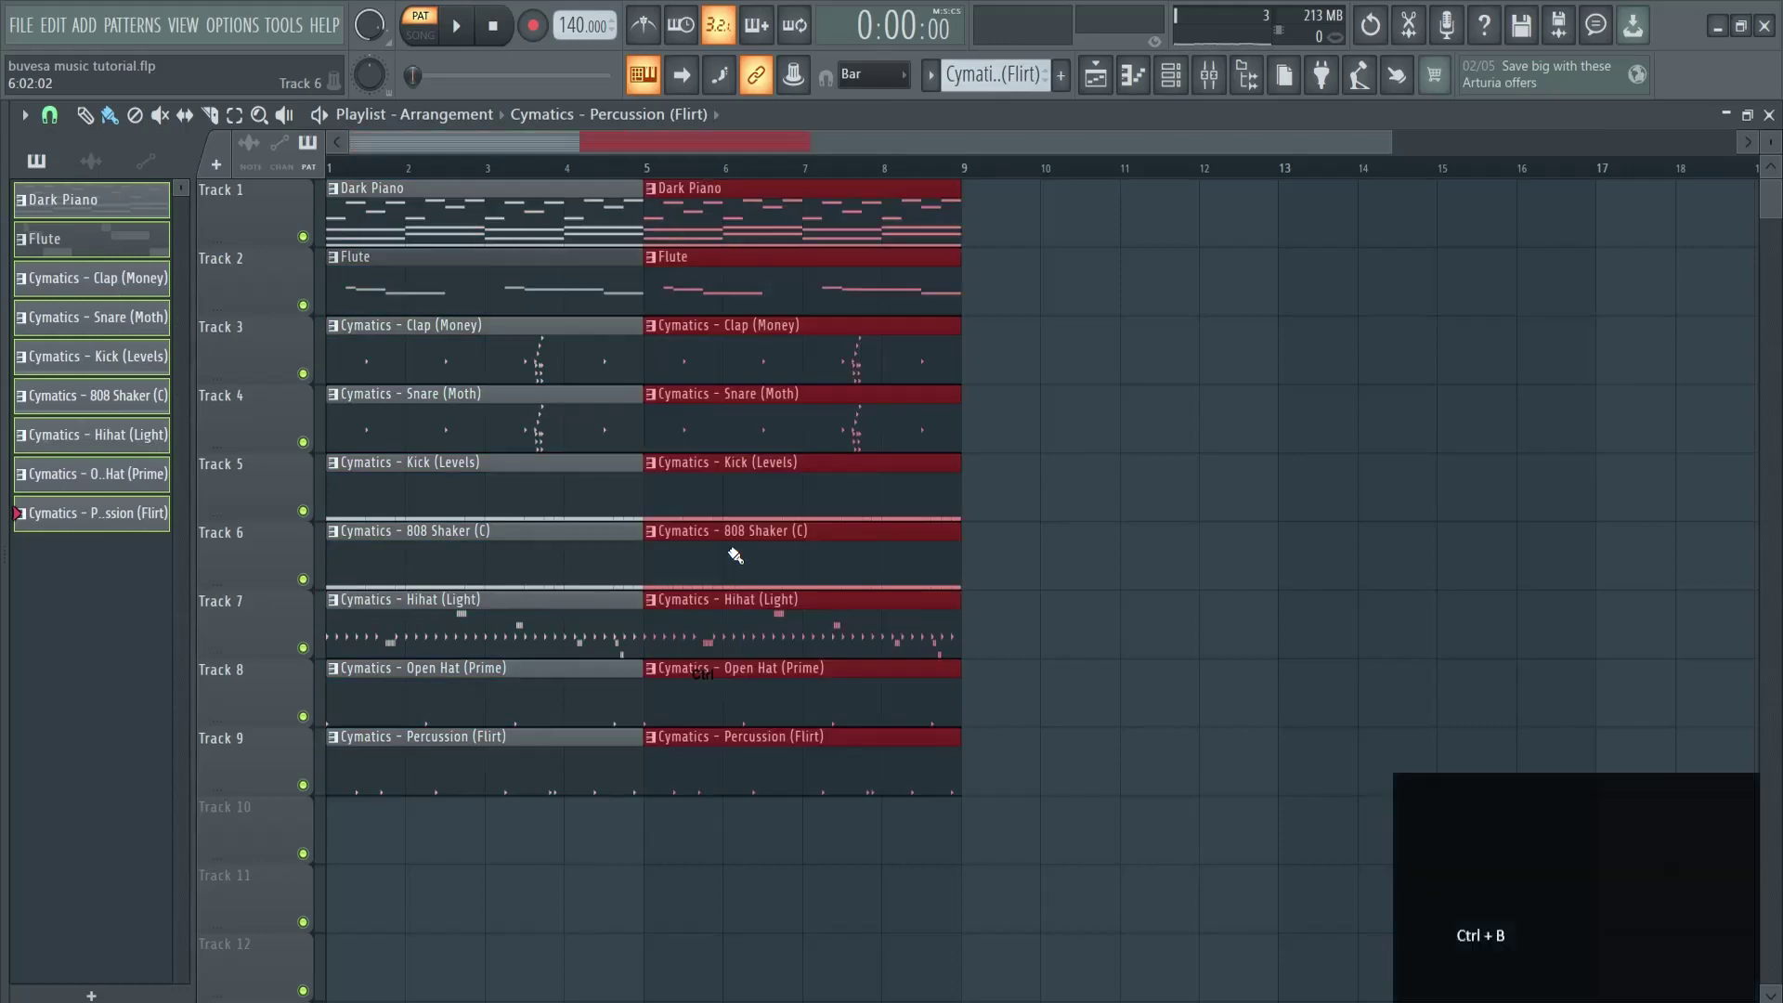
pyautogui.hotkey('ctrl', 'b')
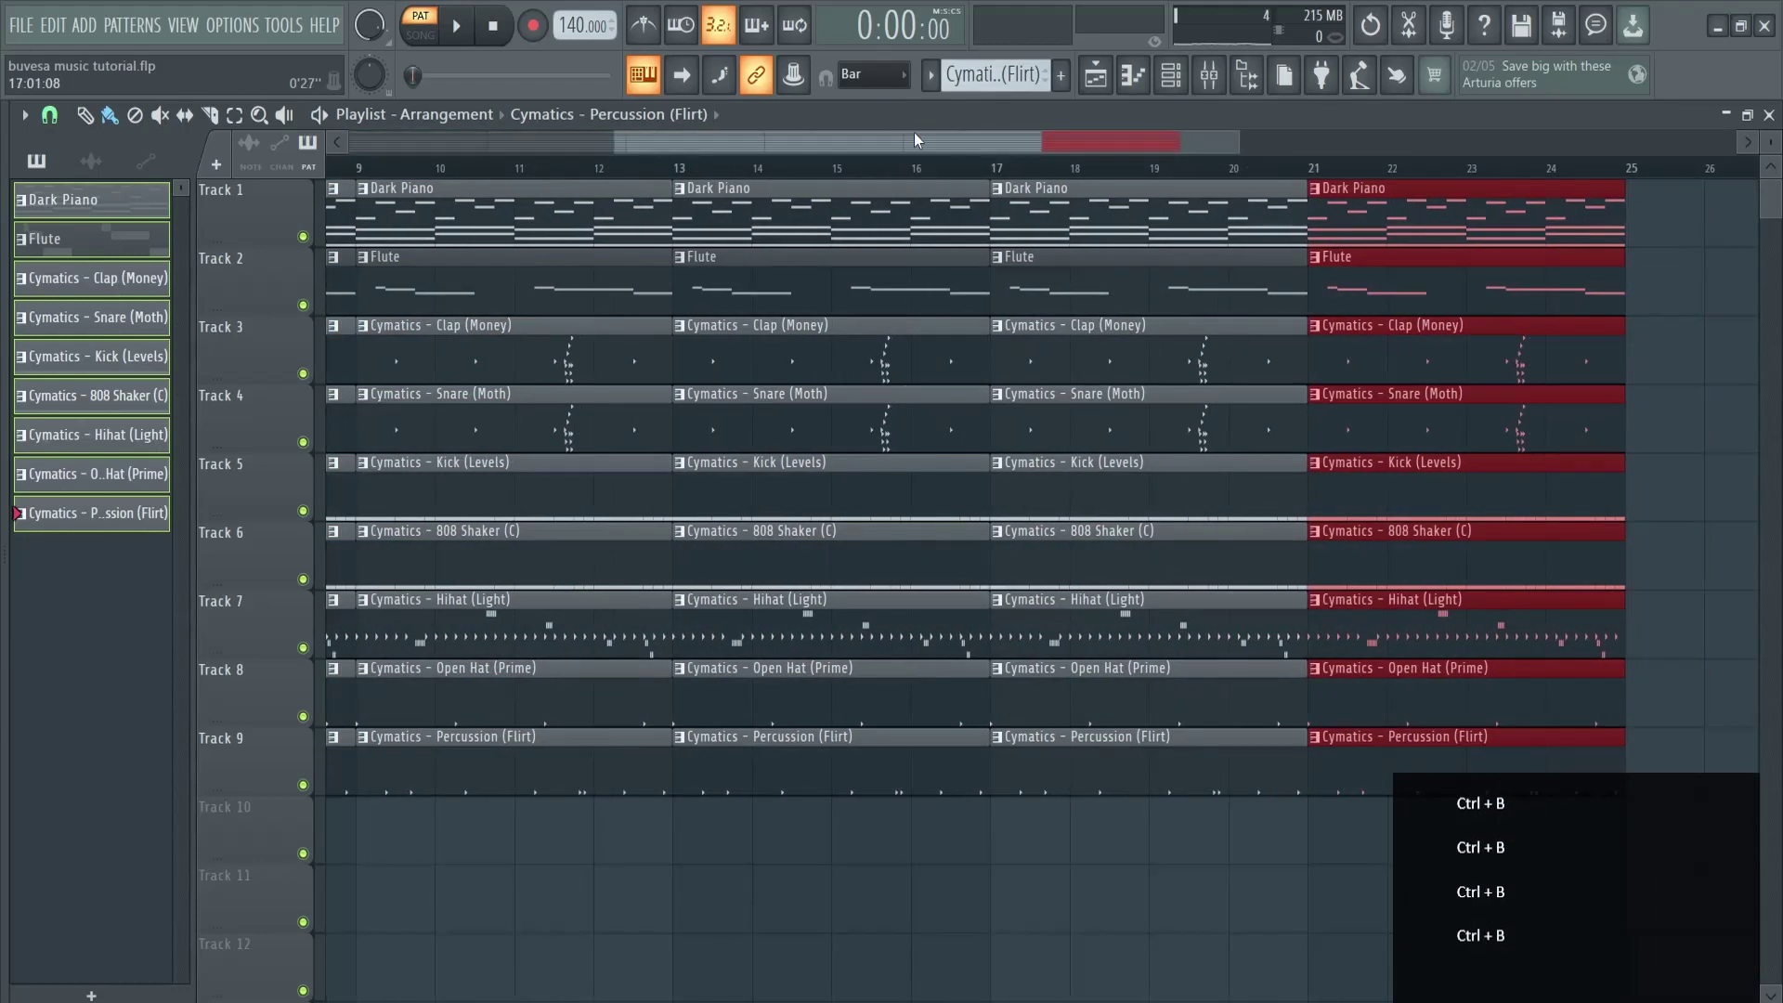
pyautogui.moveTo(916, 139); pyautogui.dragTo(379, 147)
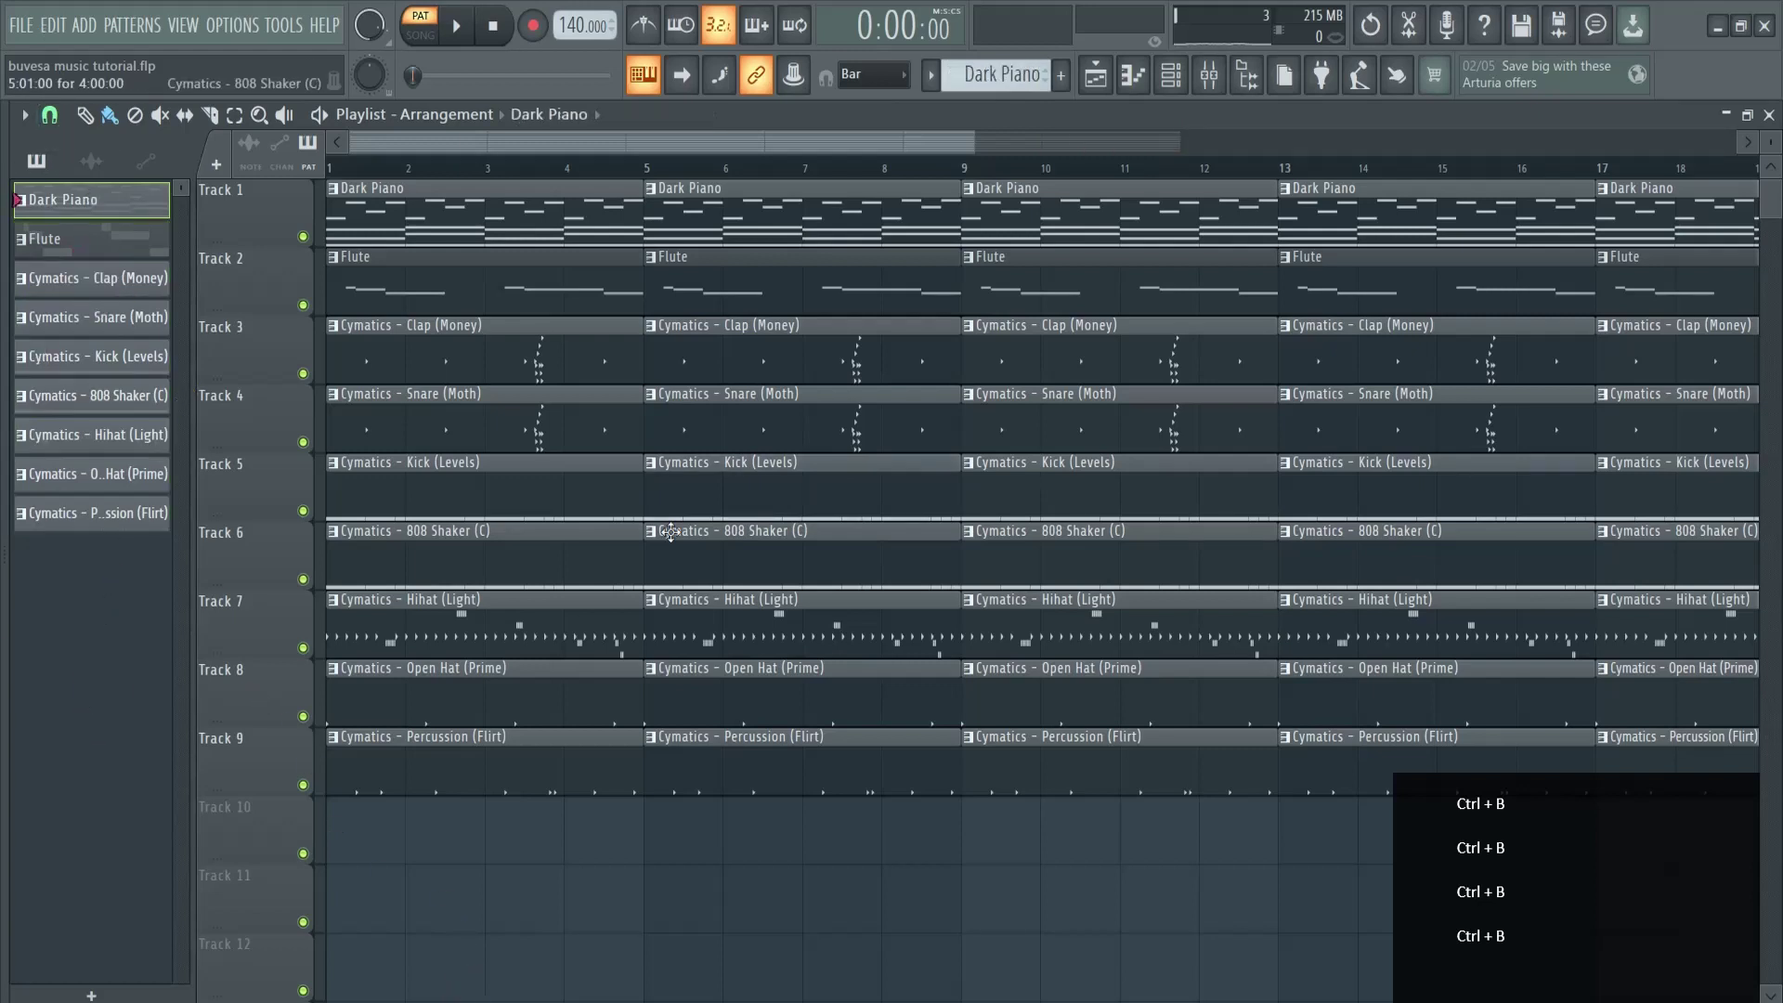
# Delete the drum clips on tracks 3 to 9 in bars 1–8 and the Flute clip in bars 1–4.
pyautogui.rightClick(471, 360)
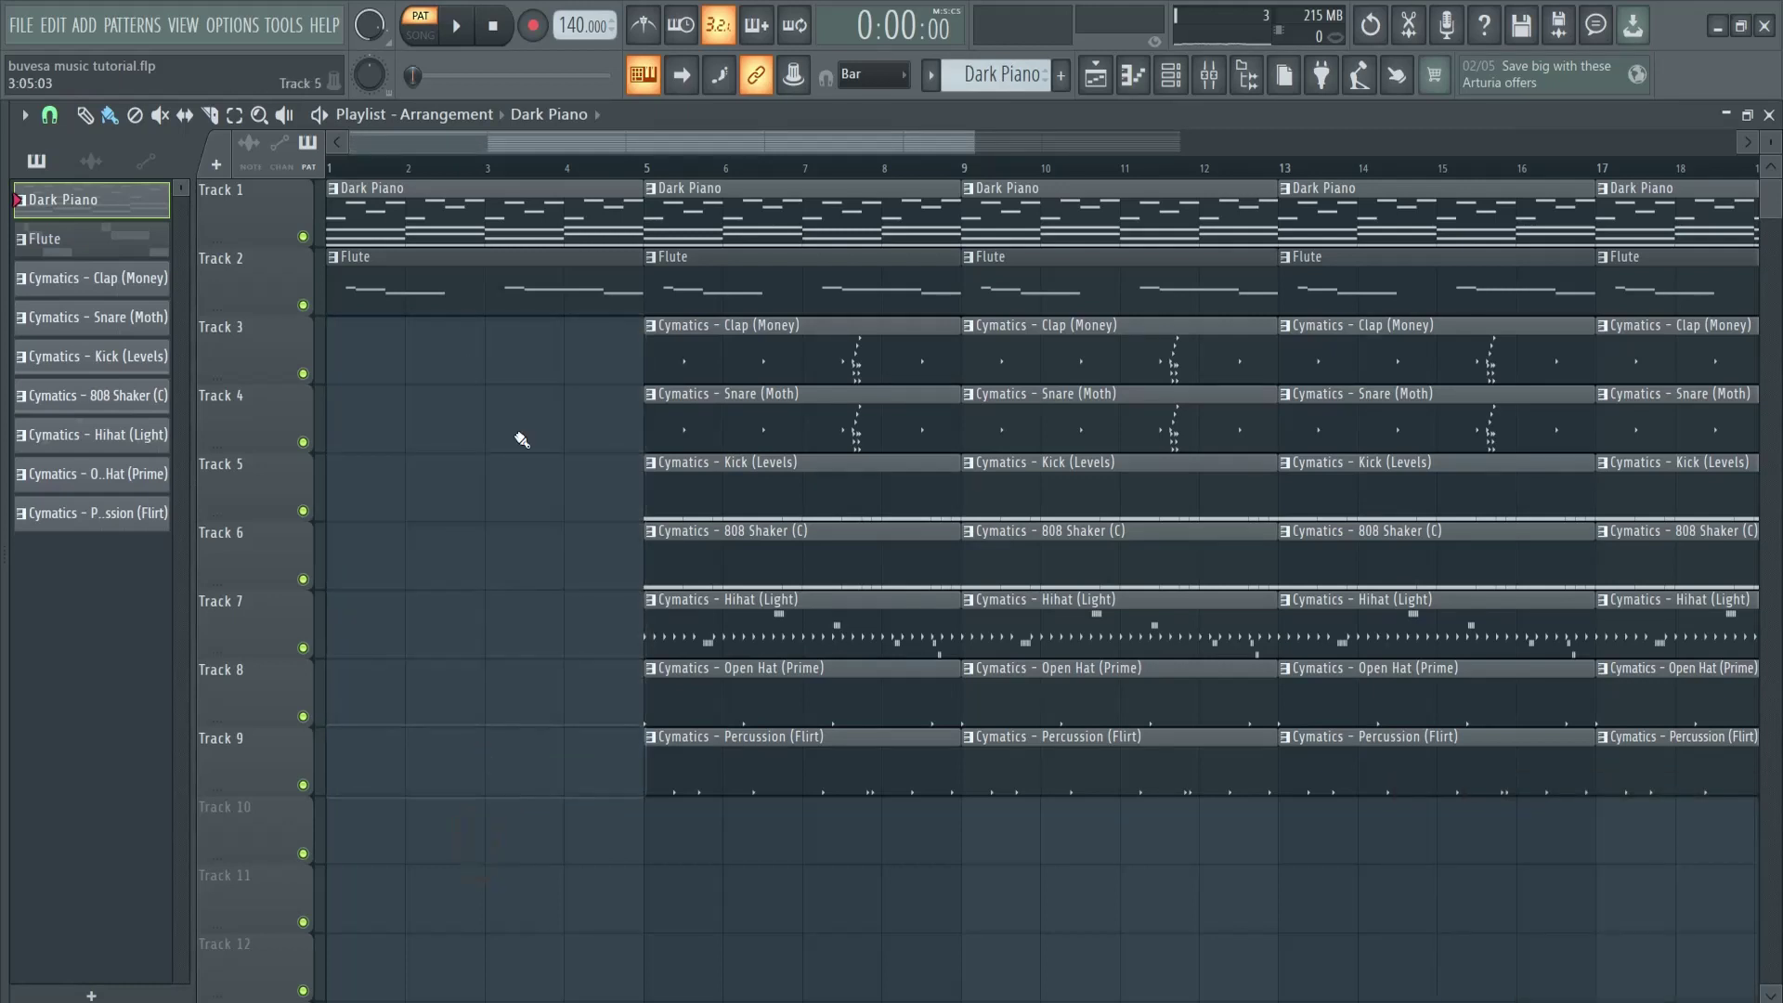
pyautogui.rightClick(532, 311)
pyautogui.rightClick(650, 326)
pyautogui.rightClick(753, 806)
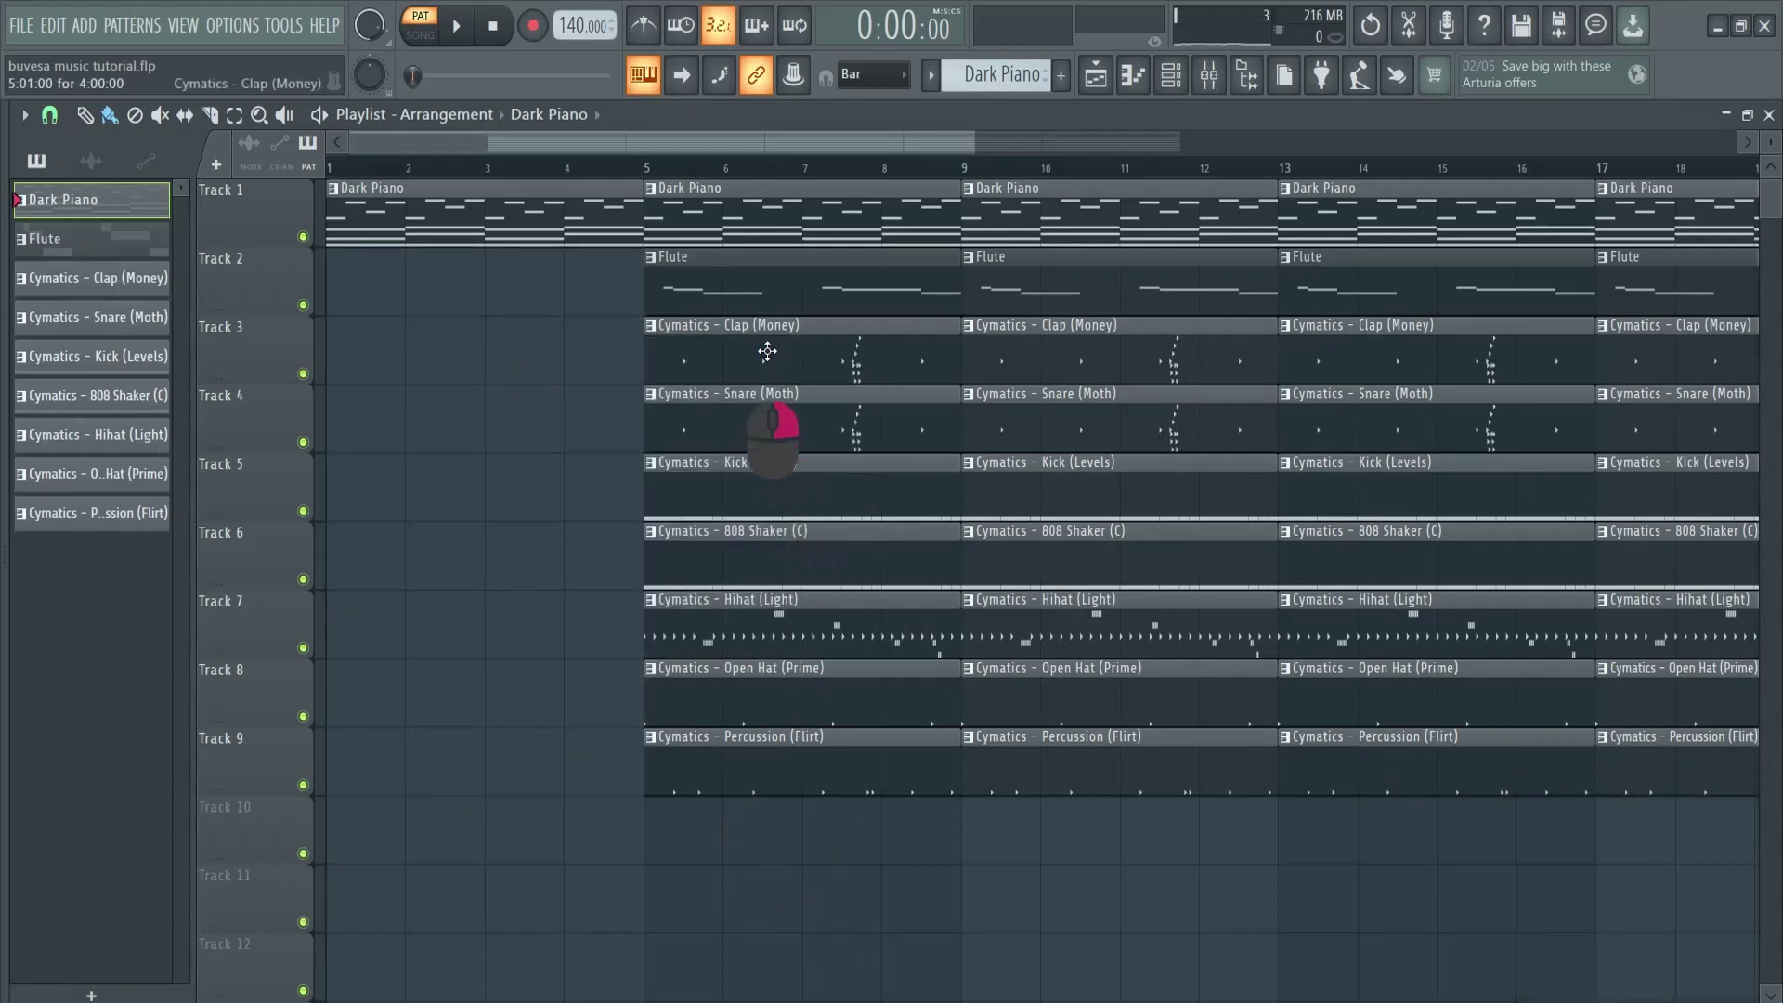
pyautogui.rightClick(651, 390)
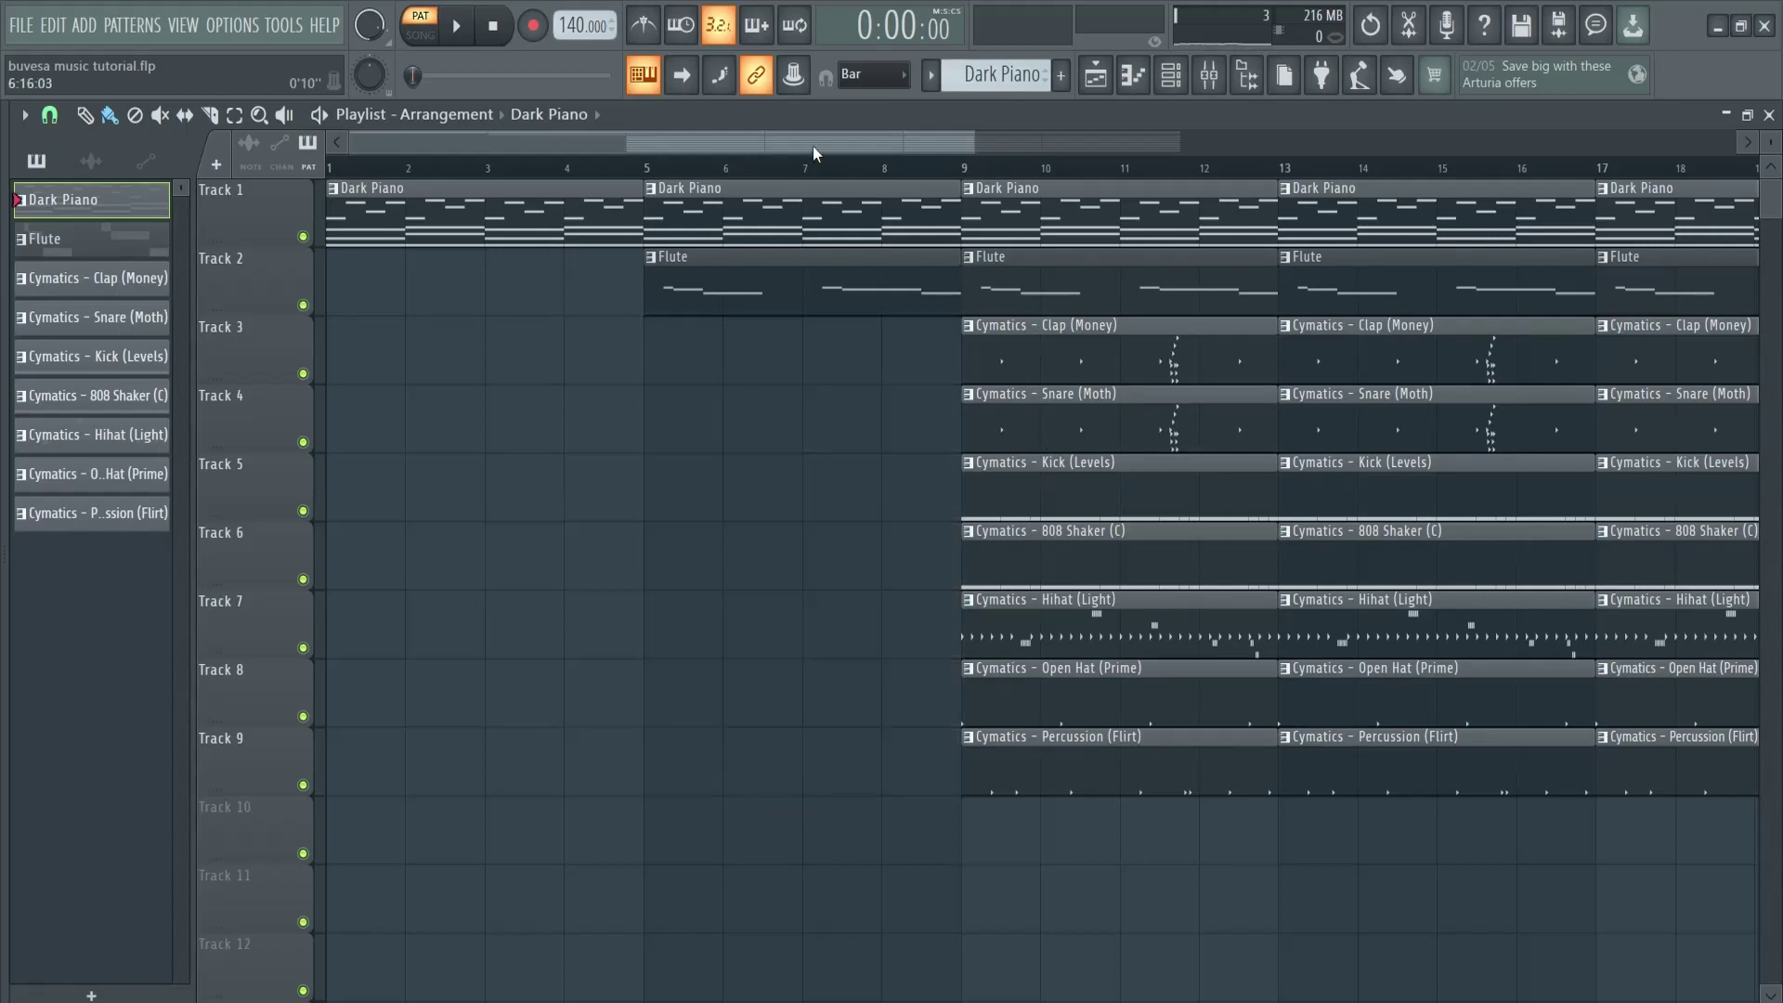
# Switch playback to song mode, save the project, and play the arrangement from the start into the drum section.
pyautogui.press('space')
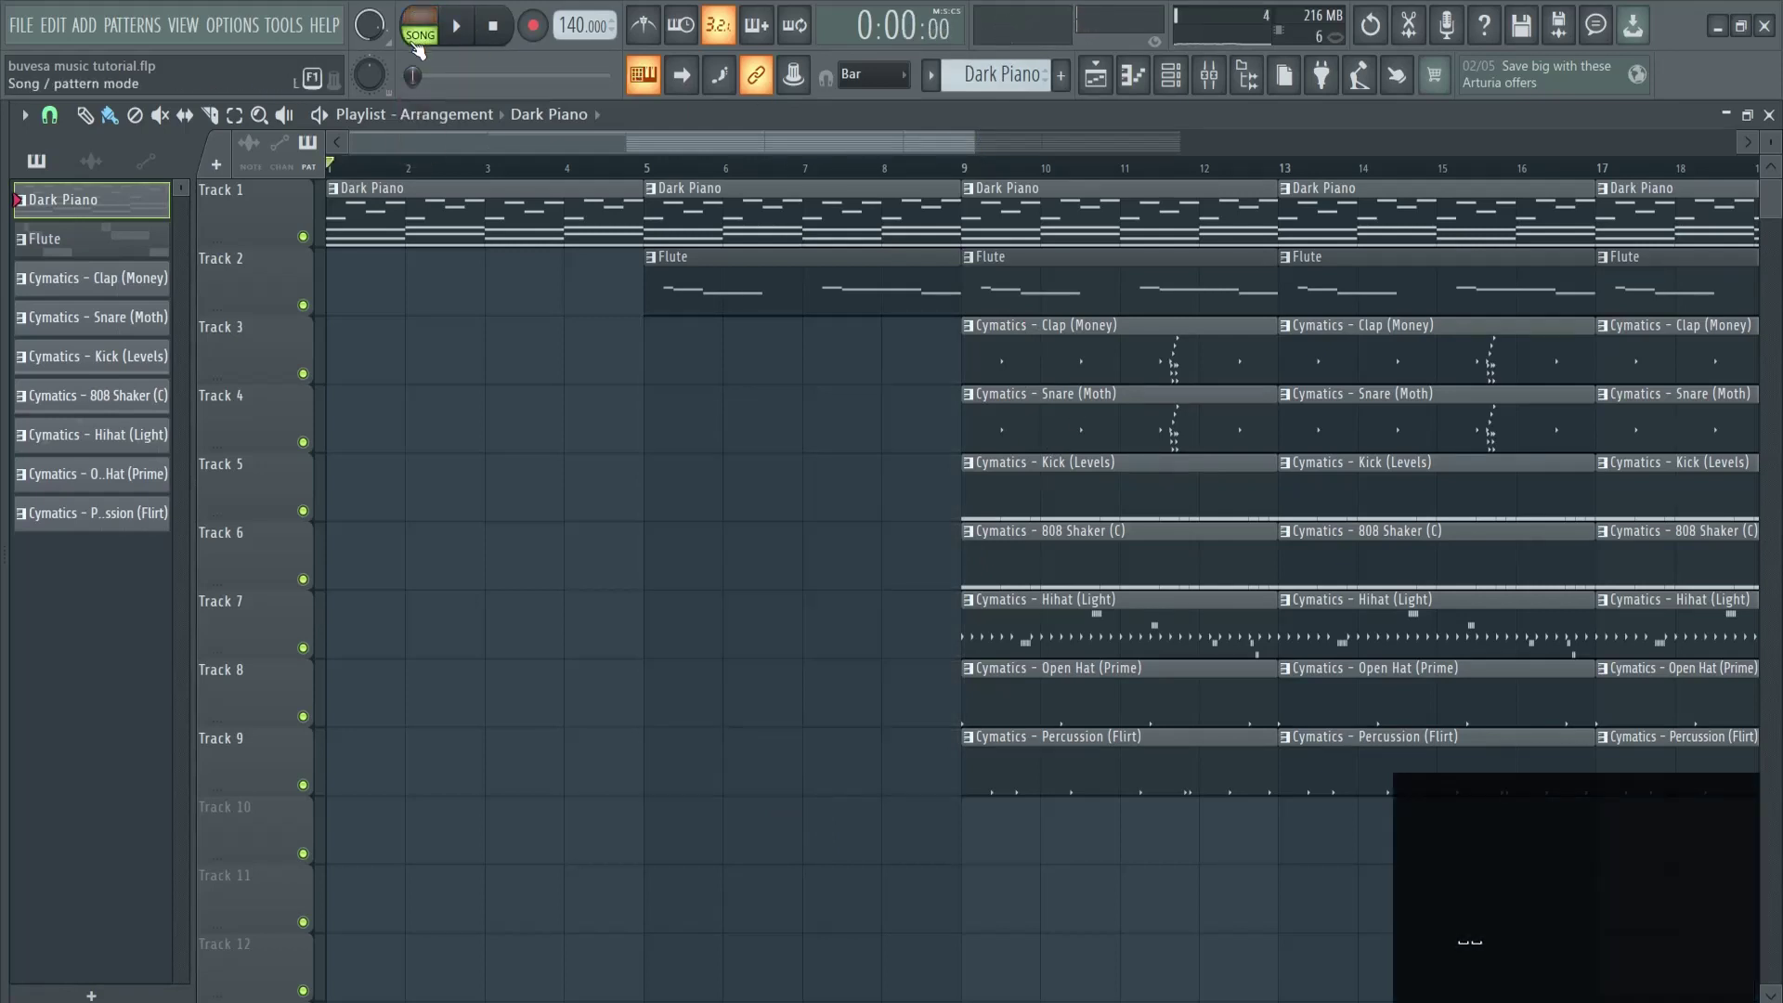
pyautogui.press('space')
pyautogui.hotkey('ctrl', 's')
pyautogui.moveTo(974, 142); pyautogui.dragTo(1251, 142)
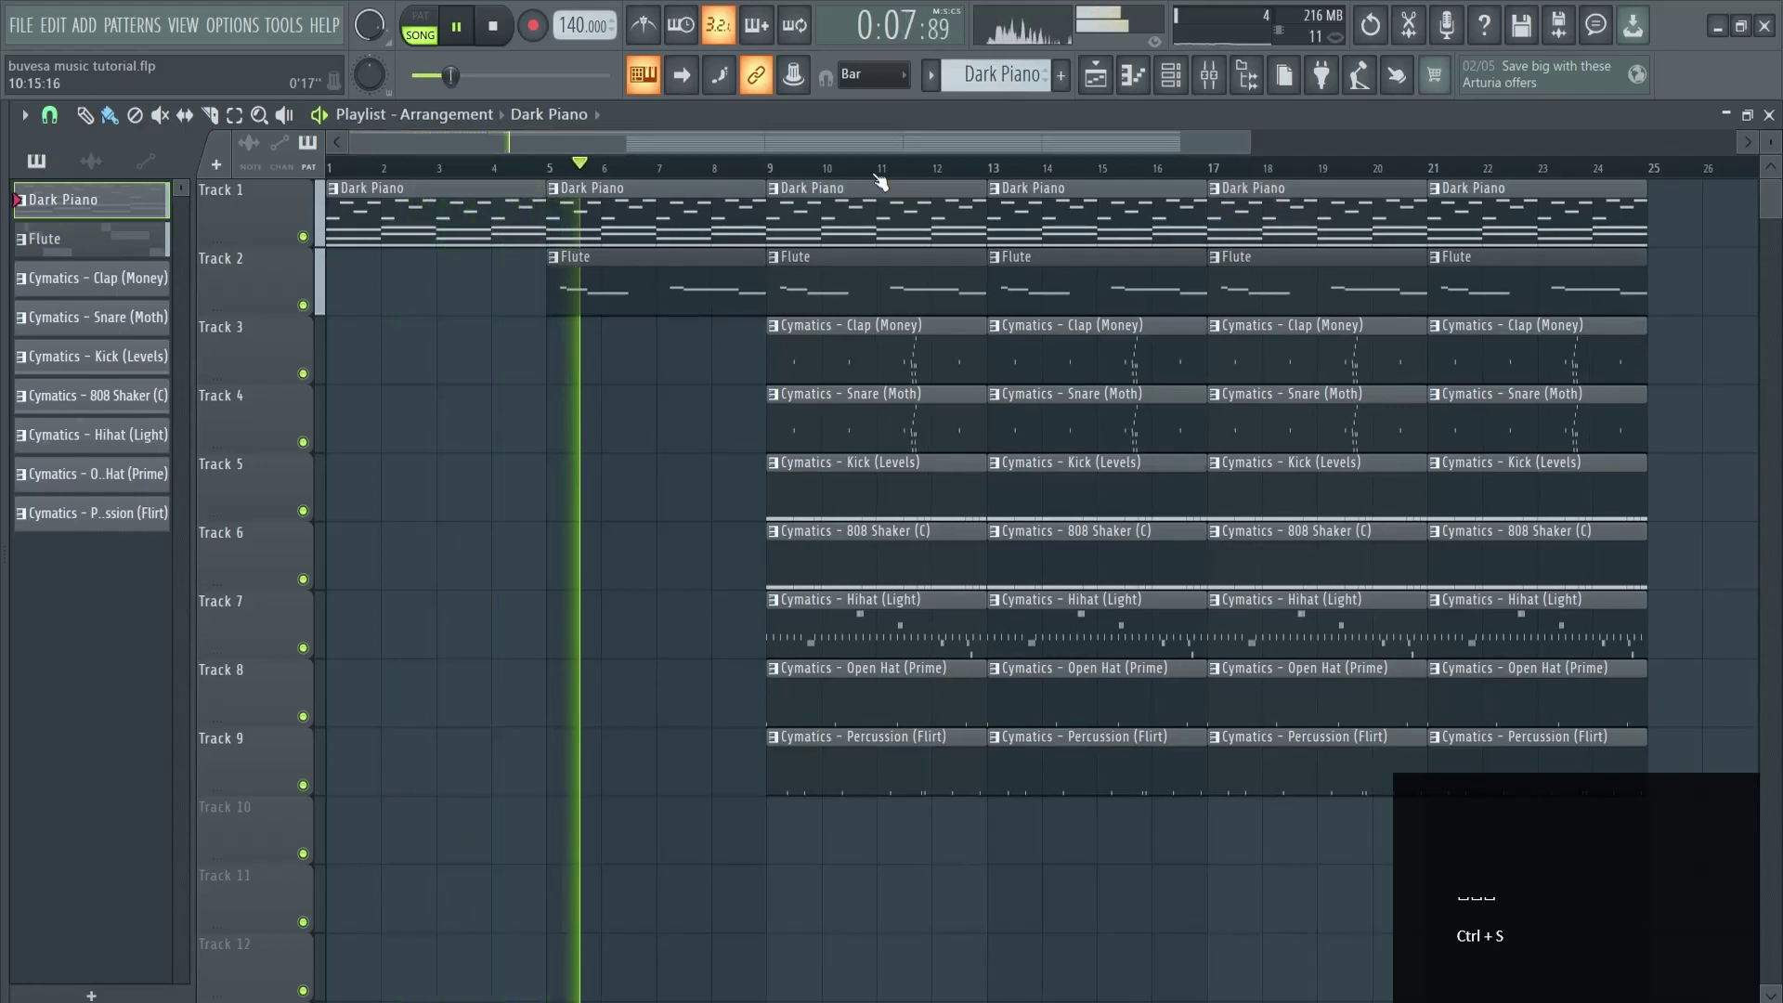
pyautogui.moveTo(895, 131); pyautogui.dragTo(906, 122)
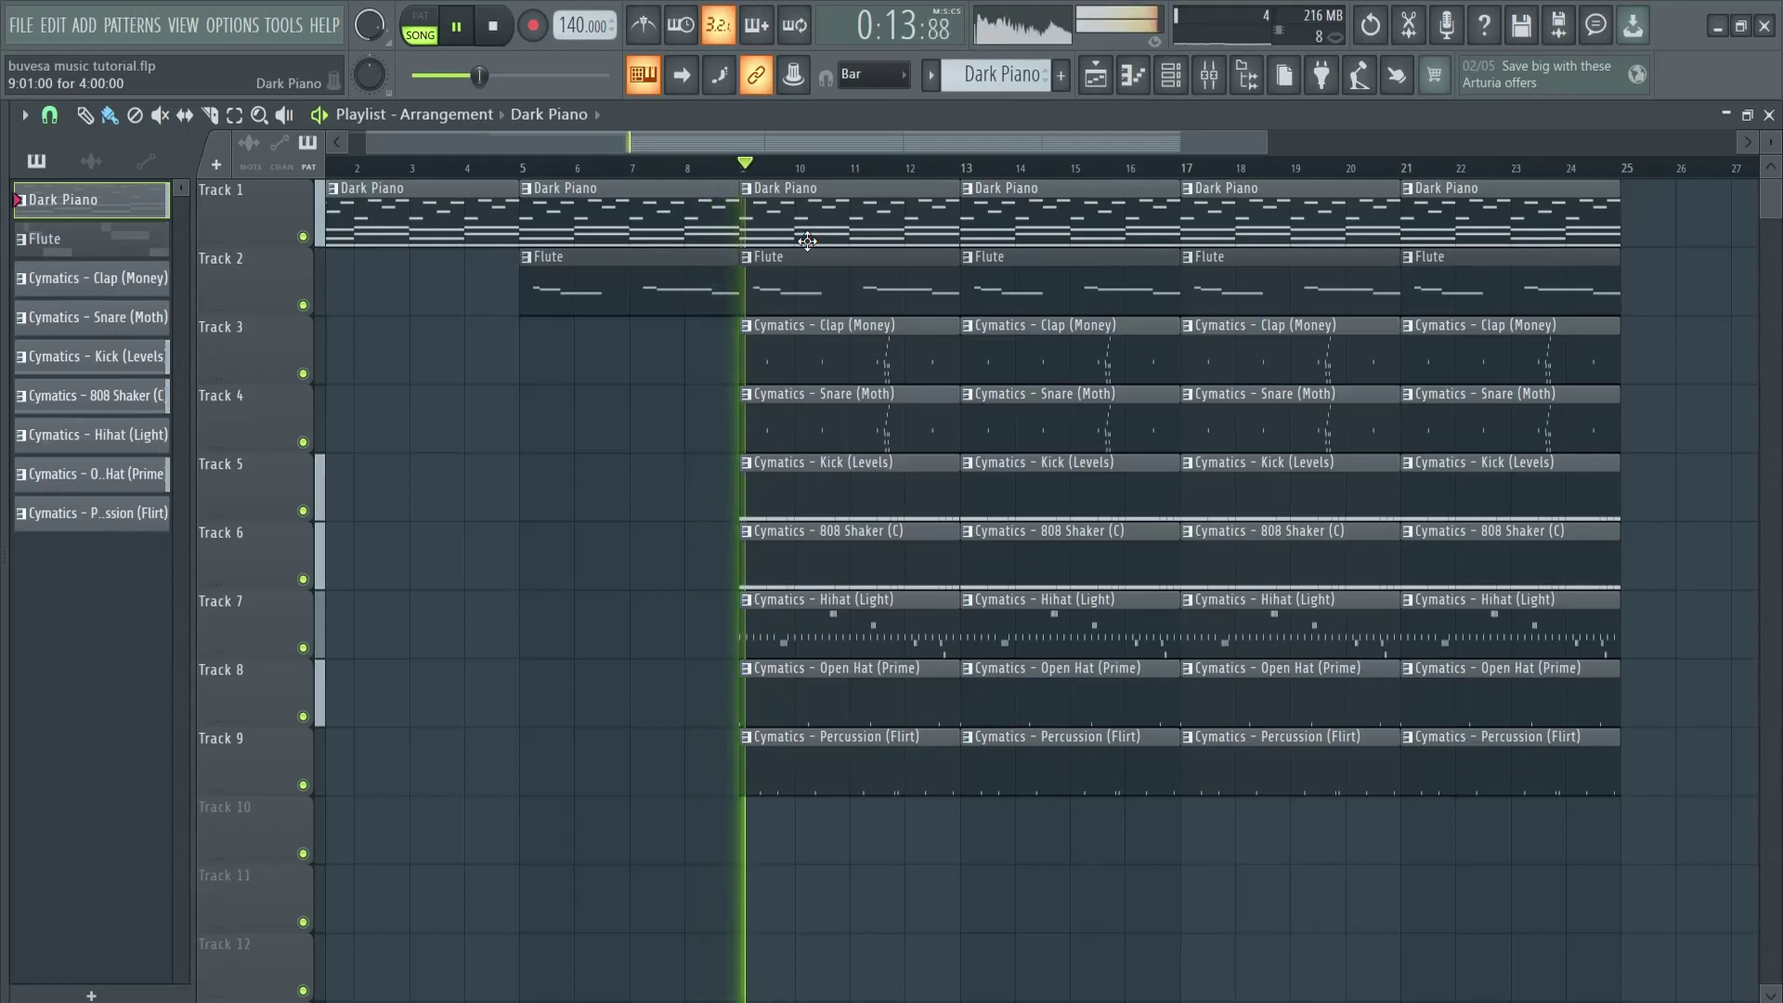
pyautogui.press('space')
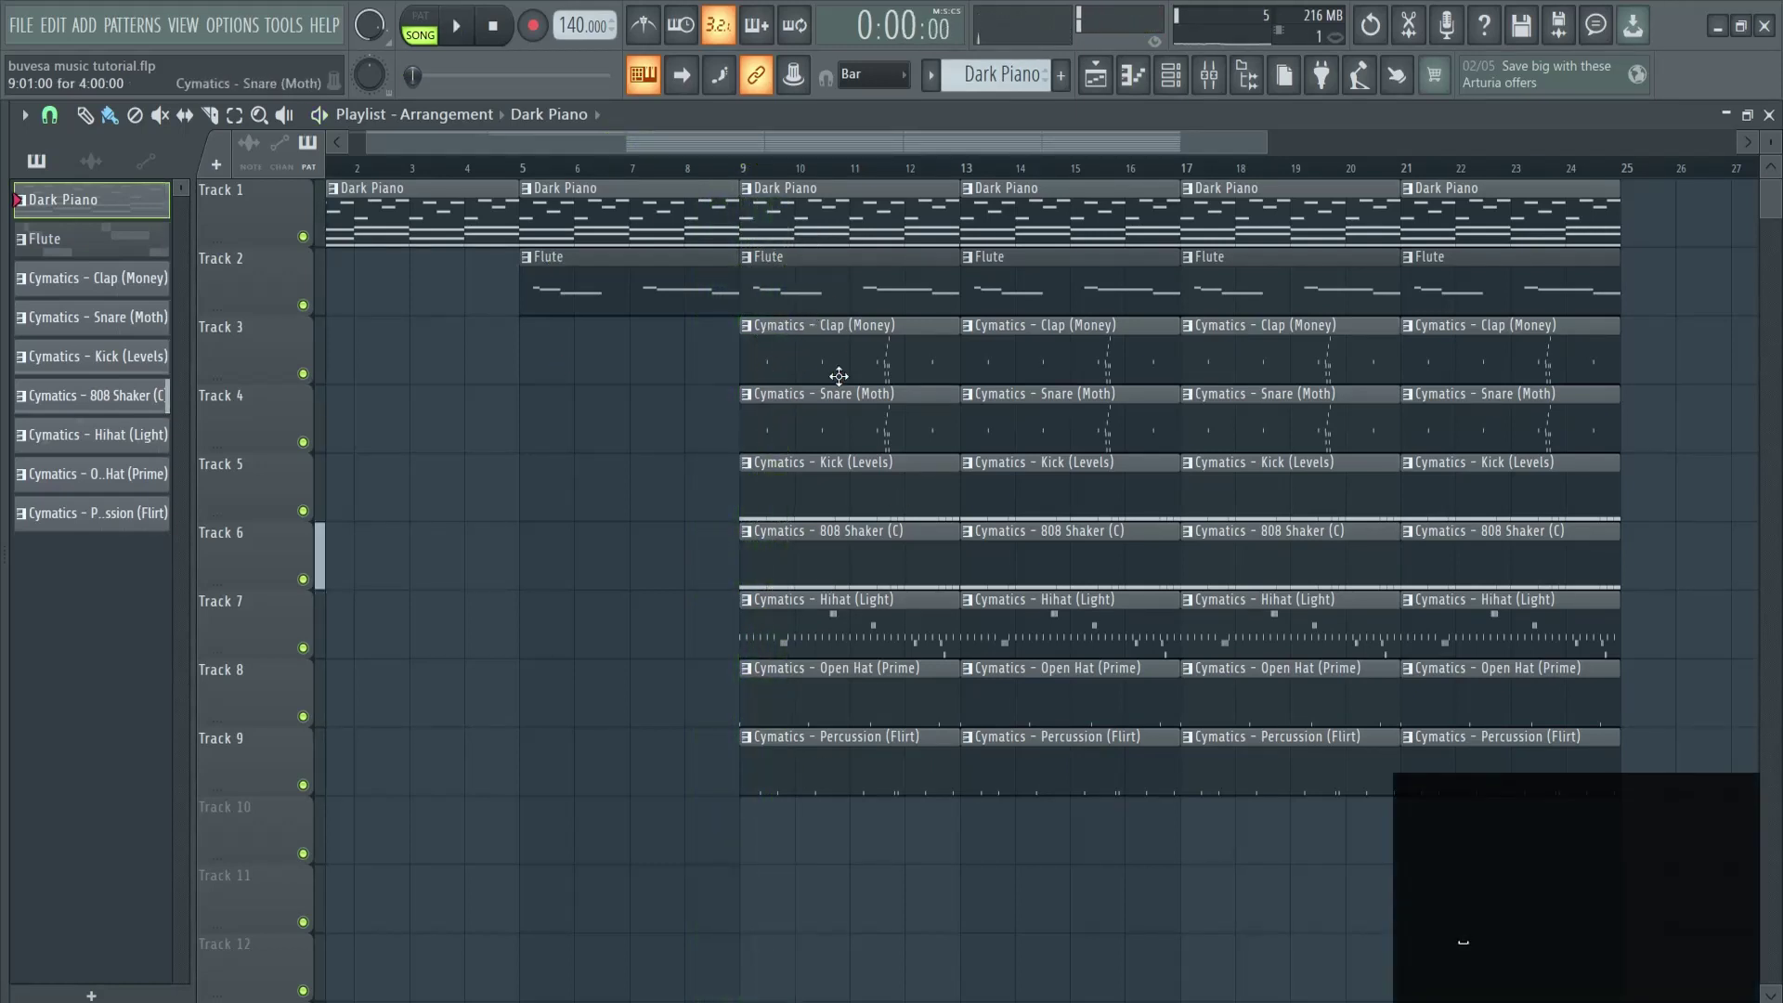
# Make the Flute clip at bar 5 a unique pattern and open it in the piano roll.
pyautogui.click(529, 260)
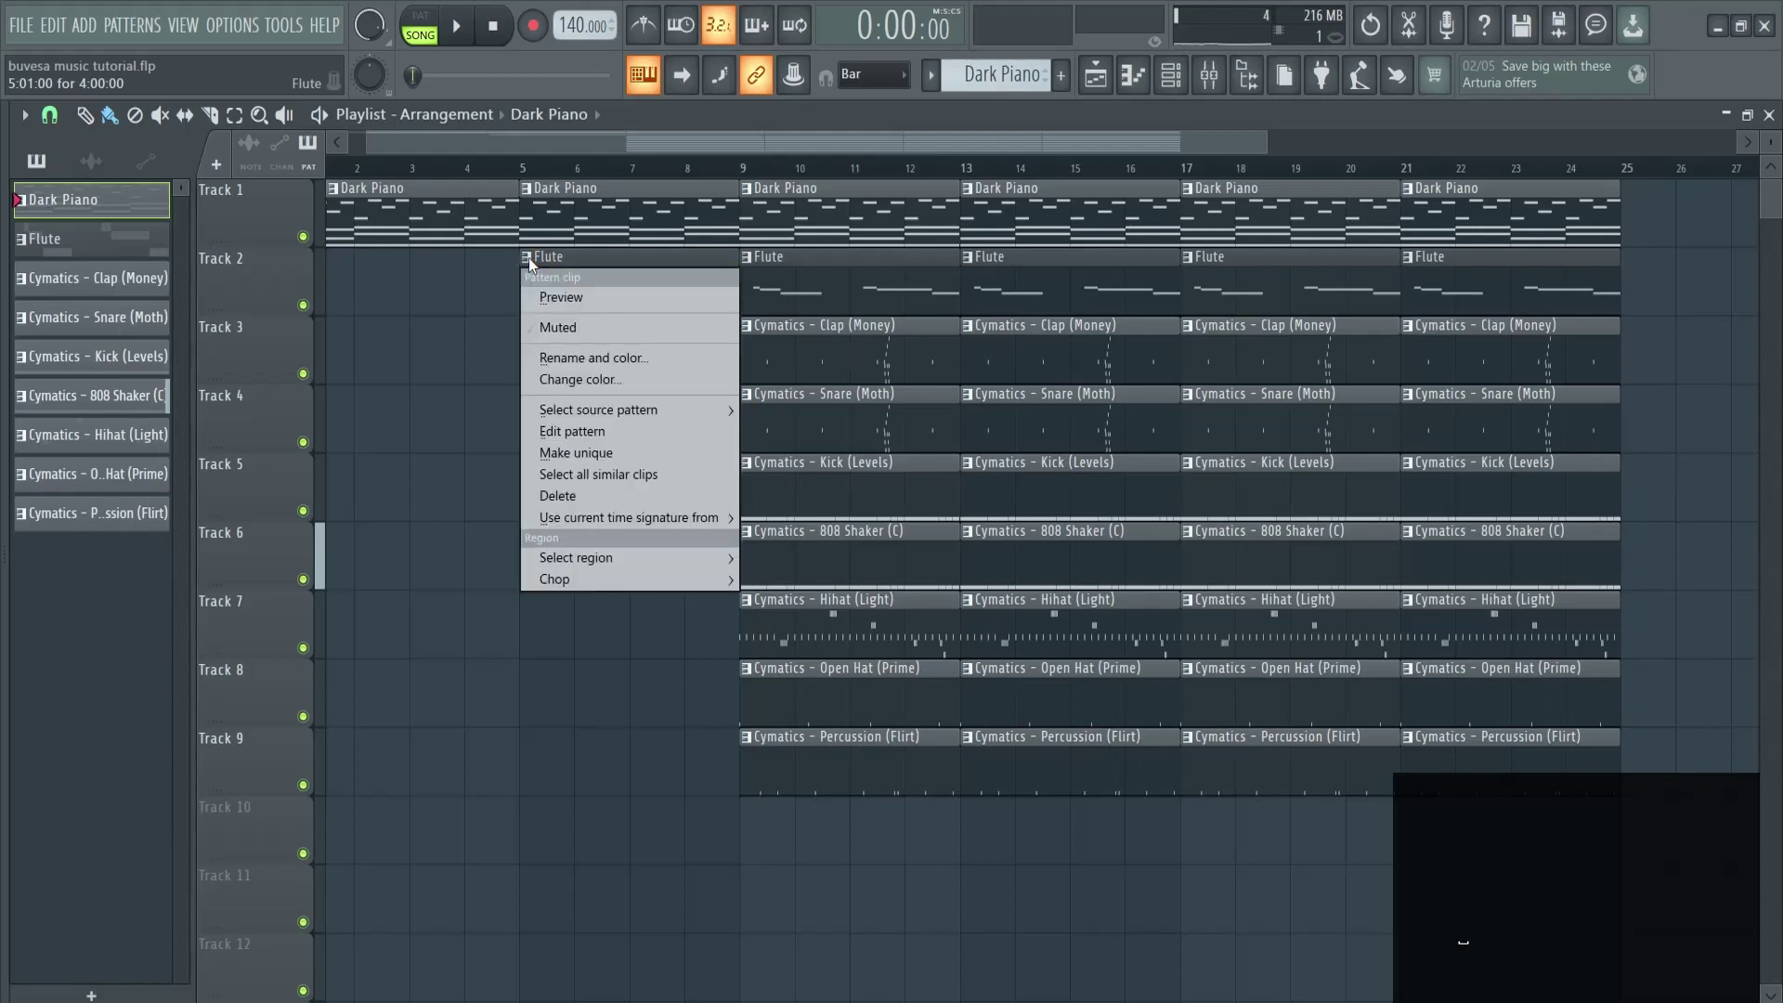
pyautogui.click(588, 454)
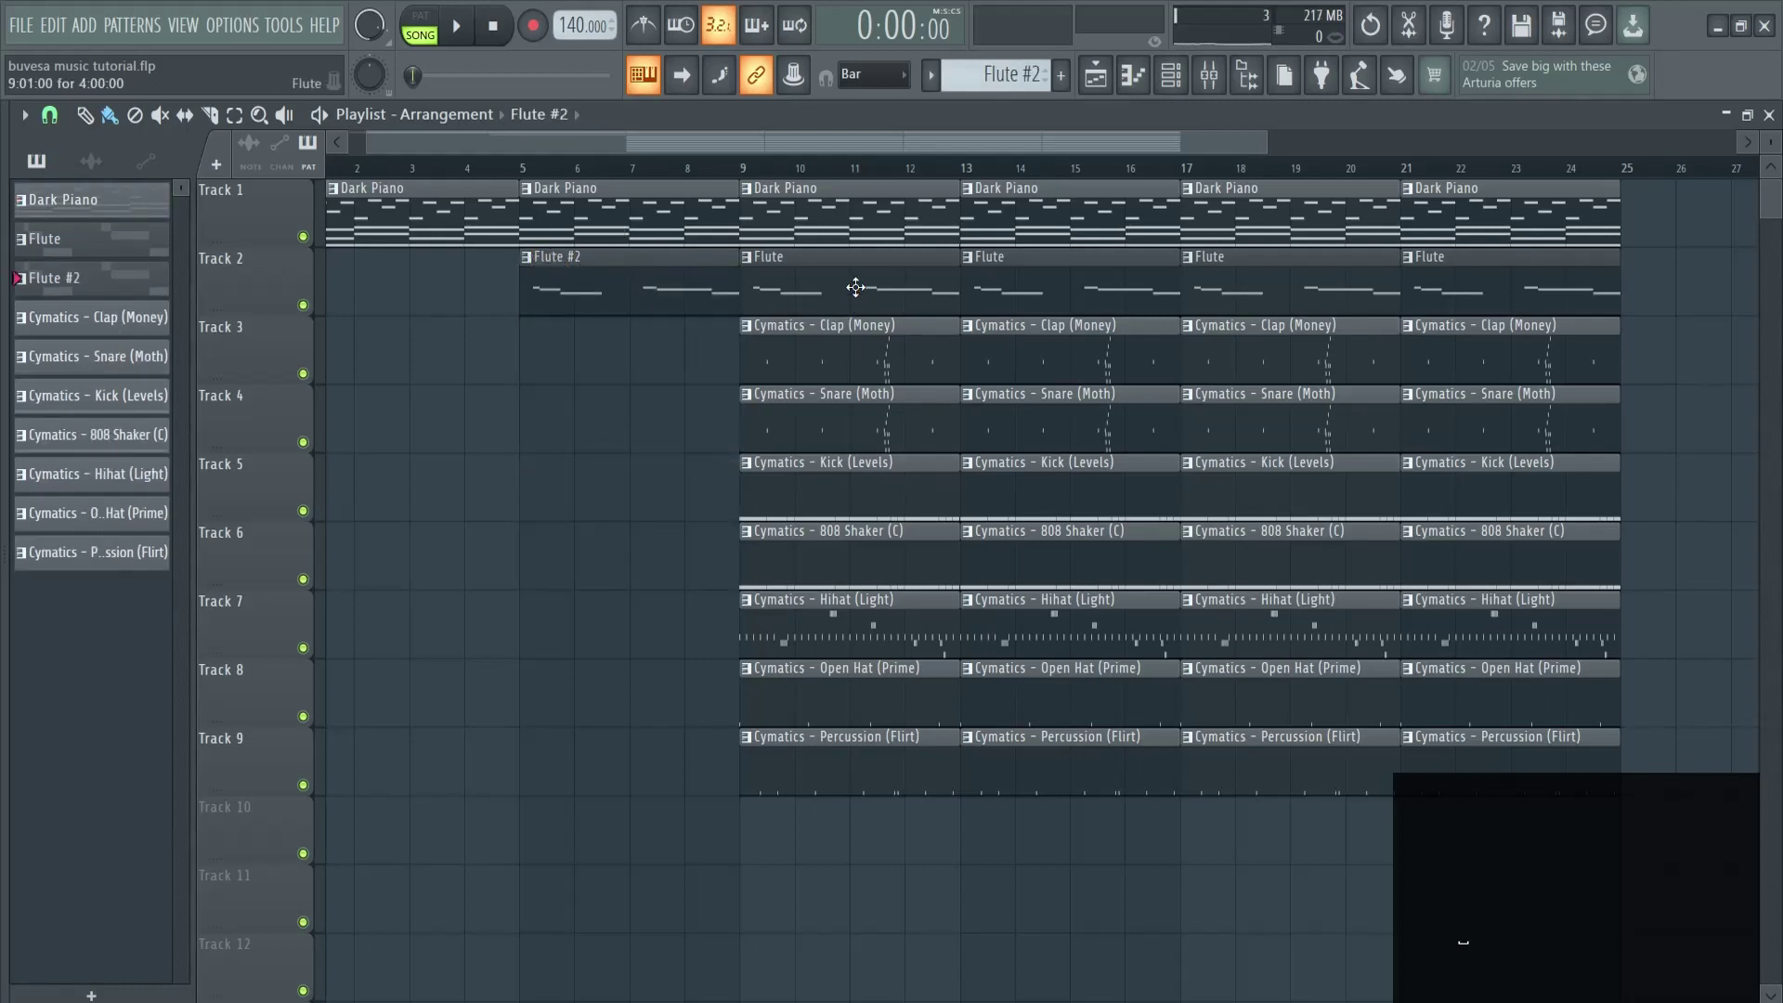
pyautogui.doubleClick(594, 290)
pyautogui.scroll(8, 654, 437)
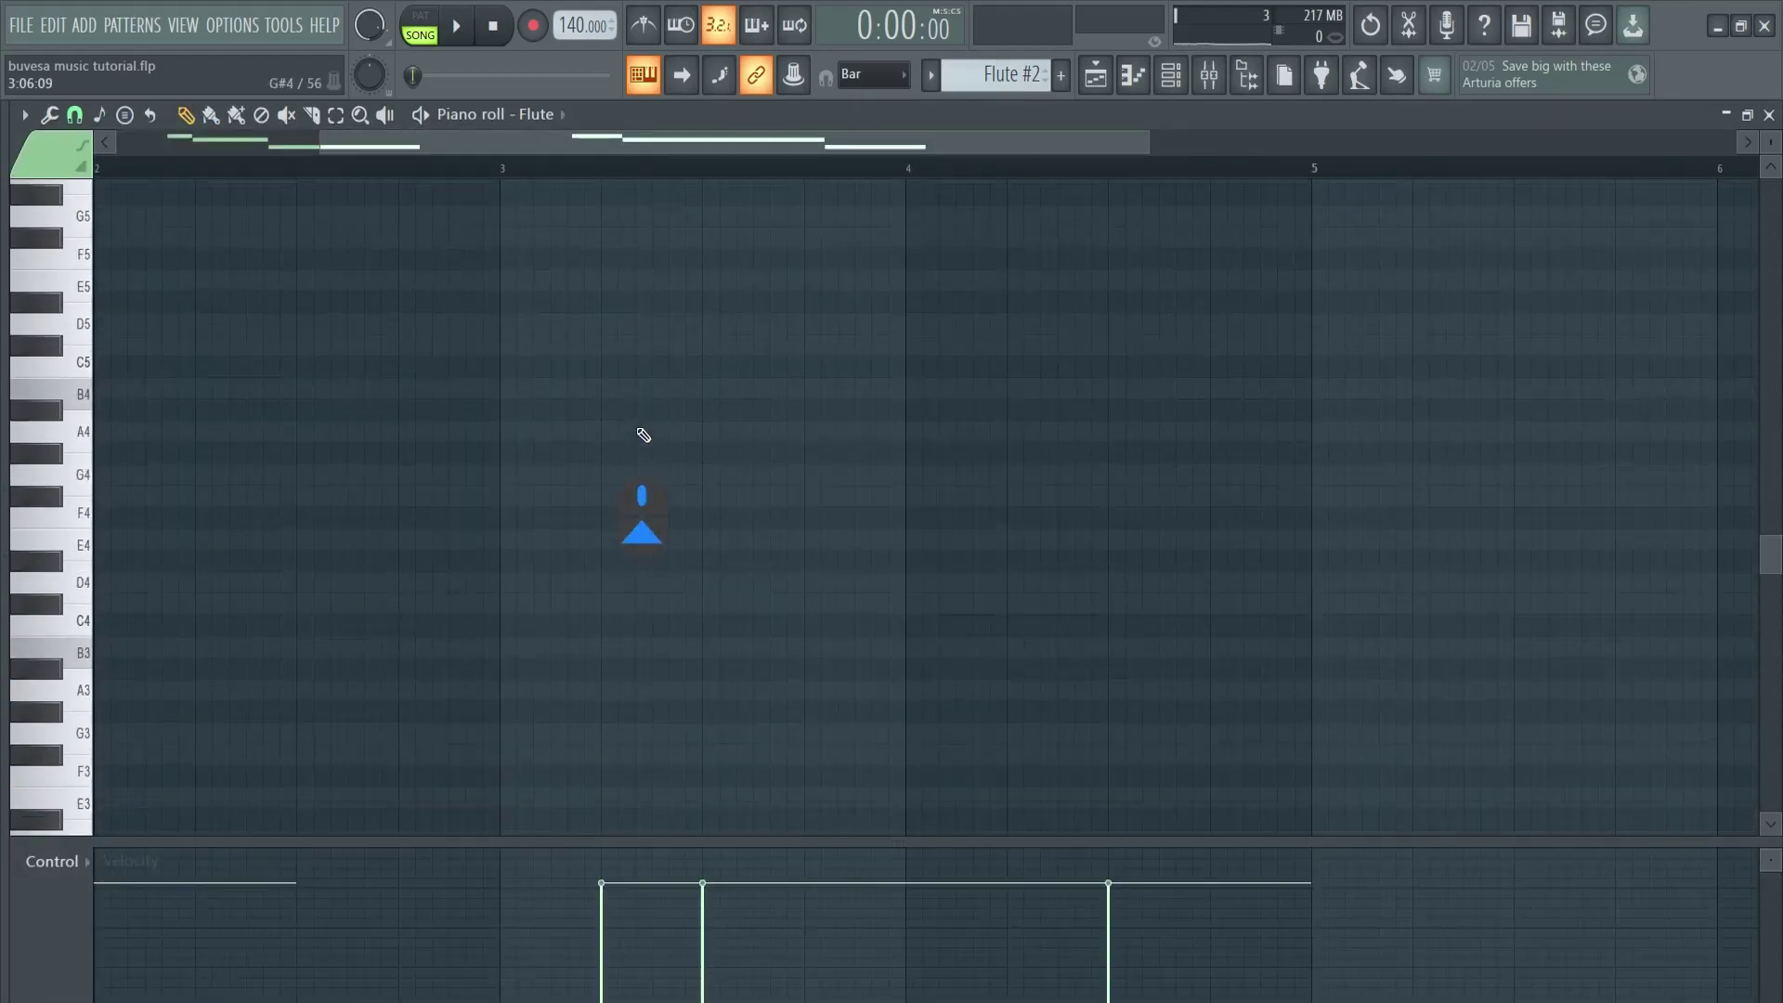
pyautogui.scroll(1, 547, 443)
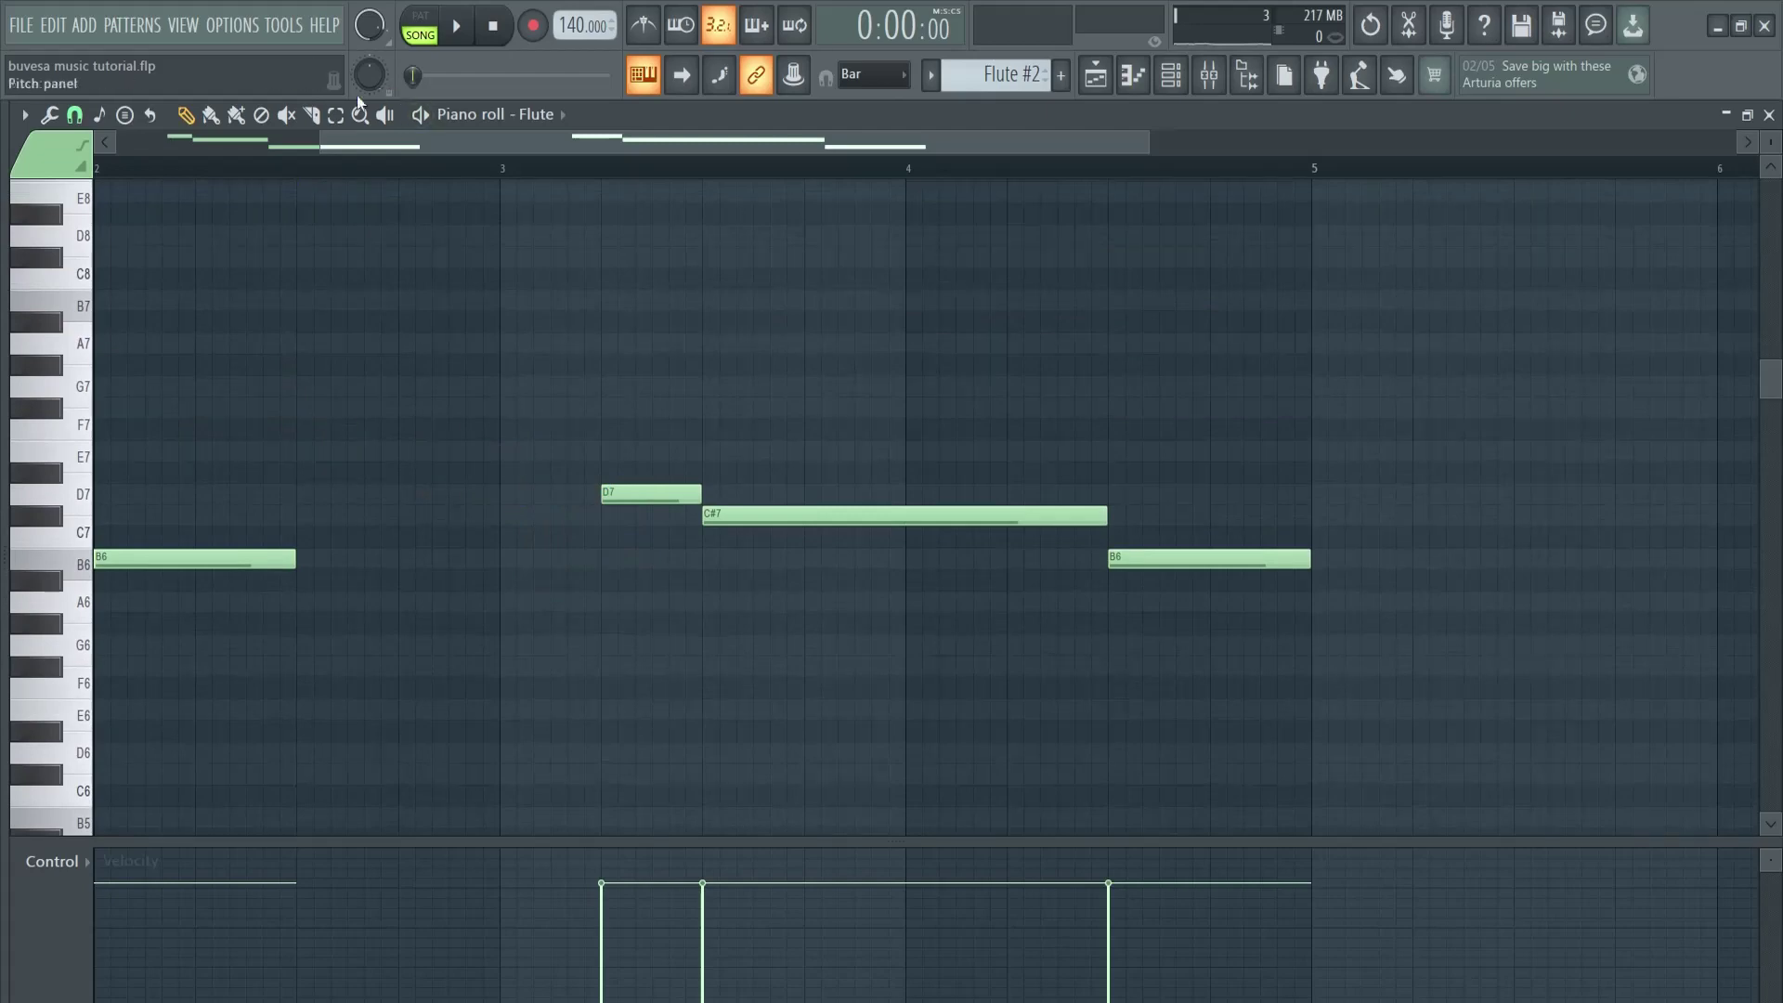
# Transpose all notes of the Flute #2 pattern down one octave, and audition the melody in pattern mode.
pyautogui.click(420, 34)
pyautogui.press('space')
pyautogui.press('space')
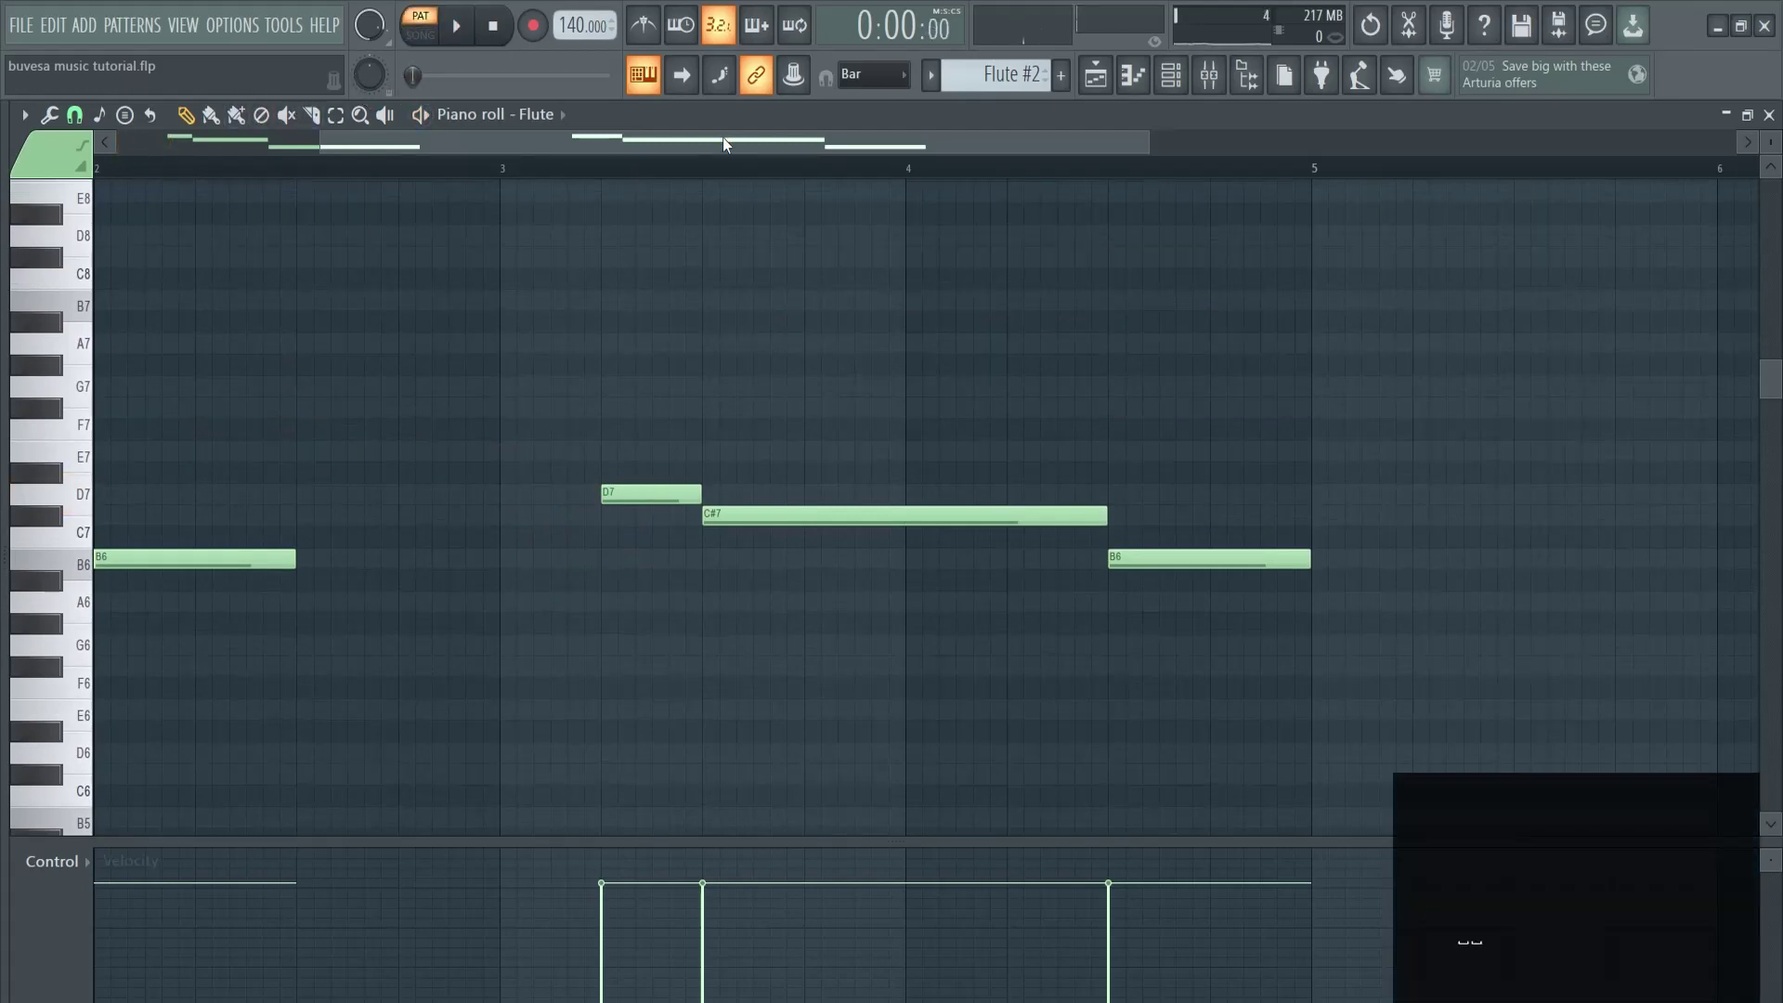
pyautogui.scroll(1, 724, 143)
pyautogui.moveTo(938, 146); pyautogui.dragTo(1104, 146)
pyautogui.press('space')
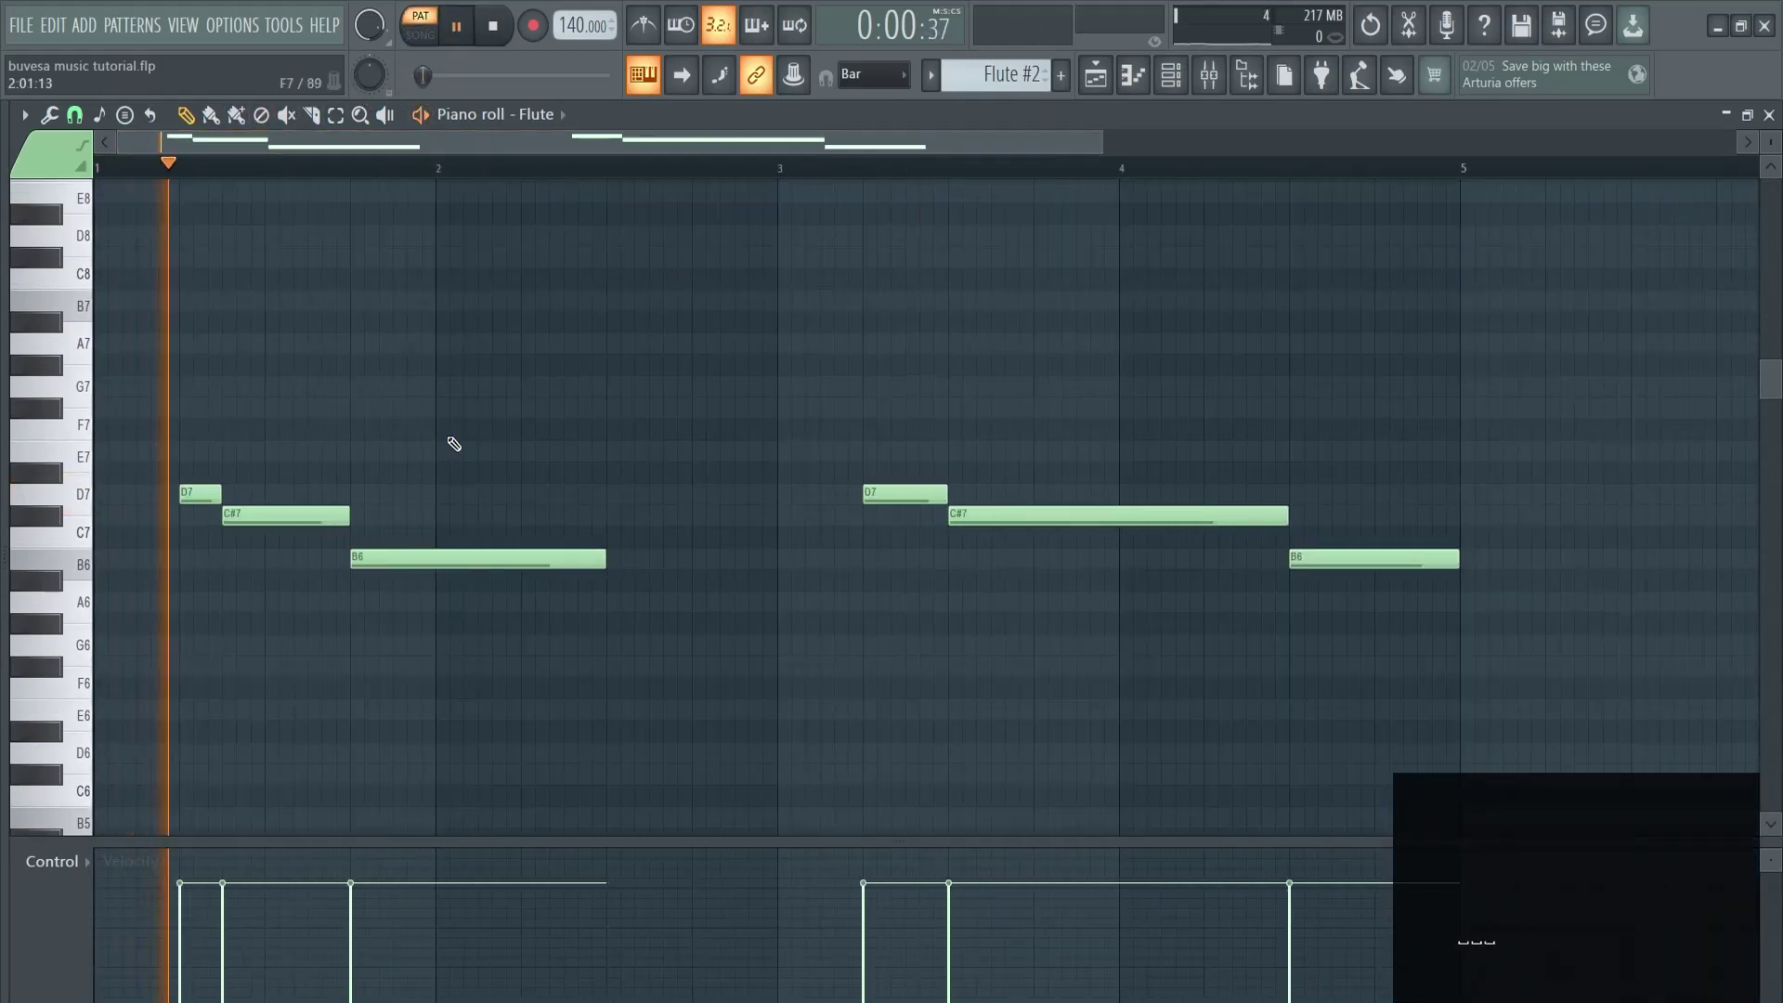
pyautogui.hotkey('ctrl', 'Down')
pyautogui.scroll(-3, 465, 418)
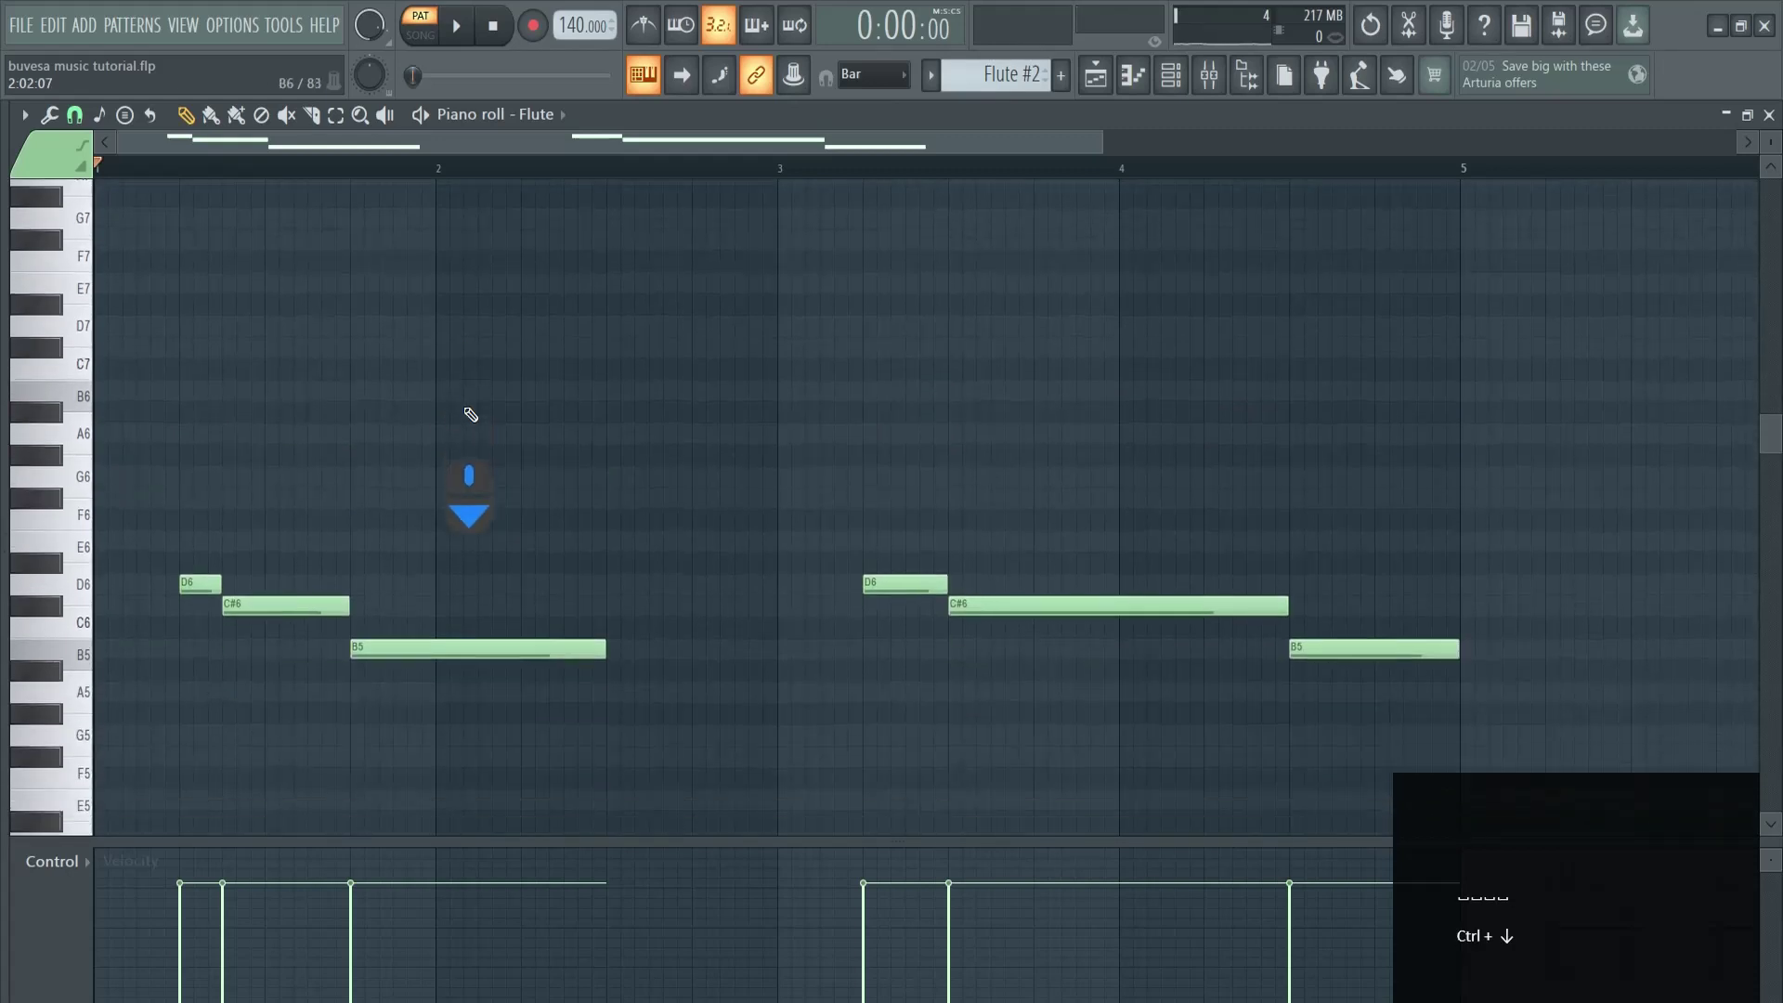
pyautogui.press('space')
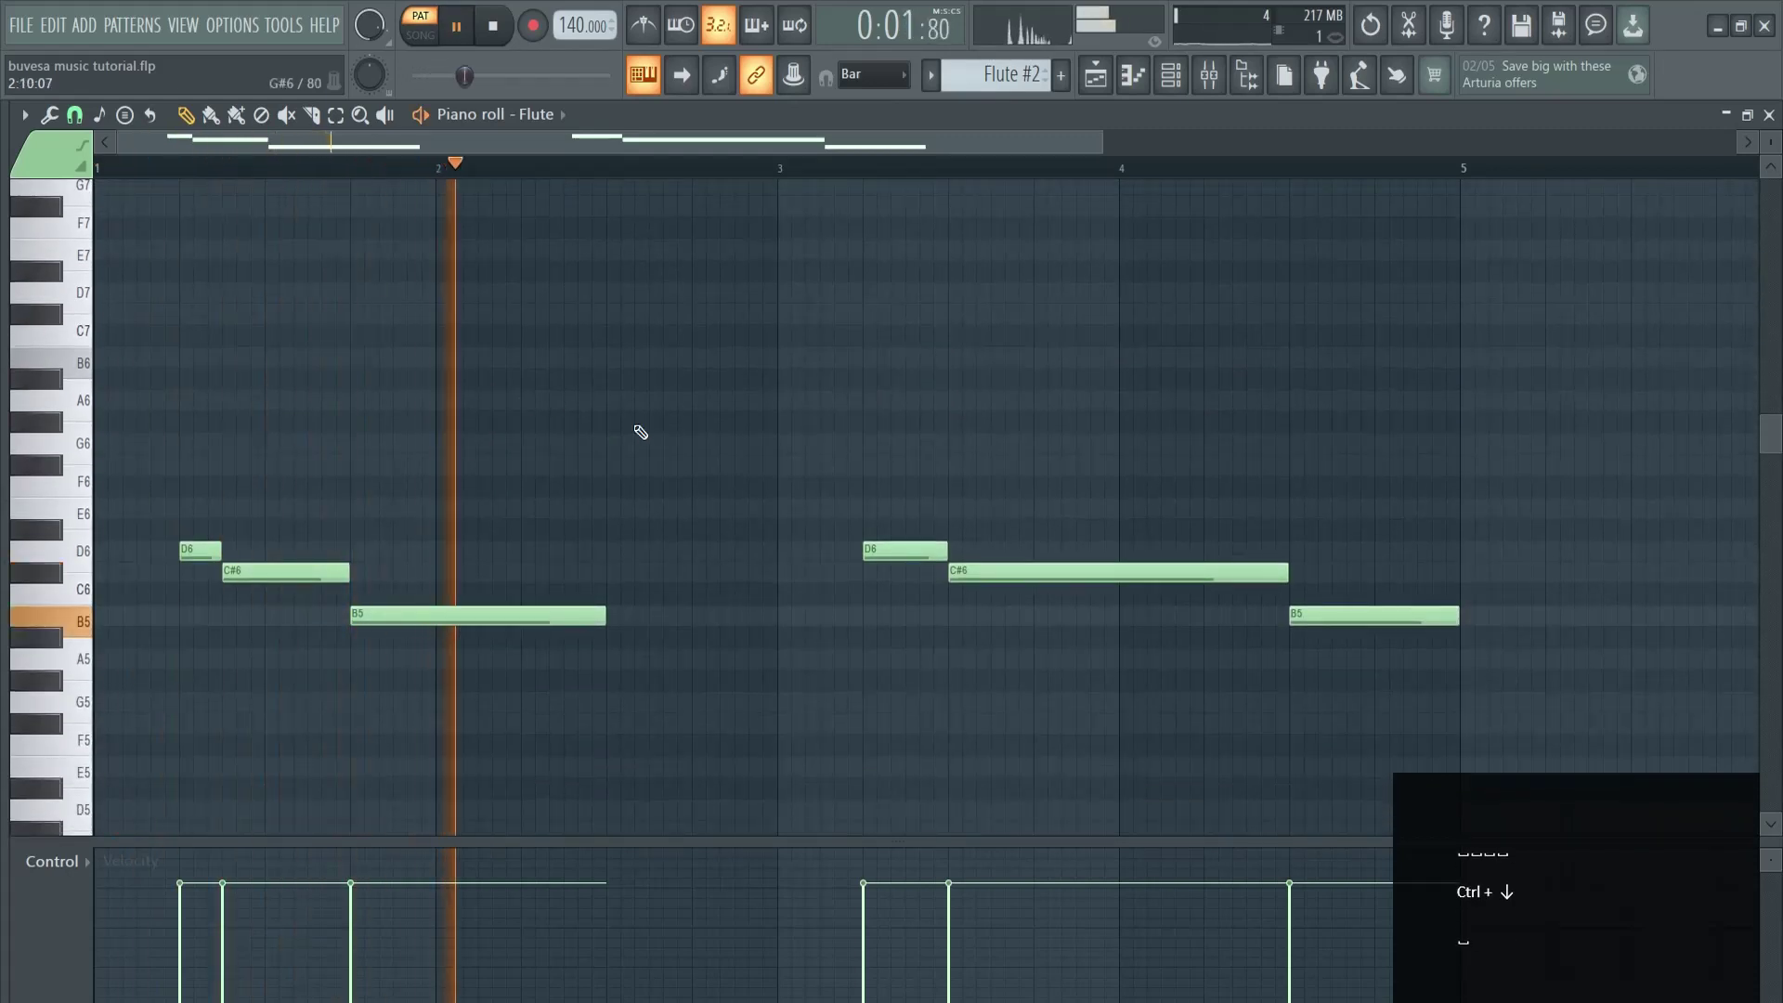
pyautogui.press('space')
# Play the song from about bar 6 and delete the clap, snare, 808, hi-hat, open-hat and percussion clips in bars 9–12 of the playlist.
pyautogui.press('F5')
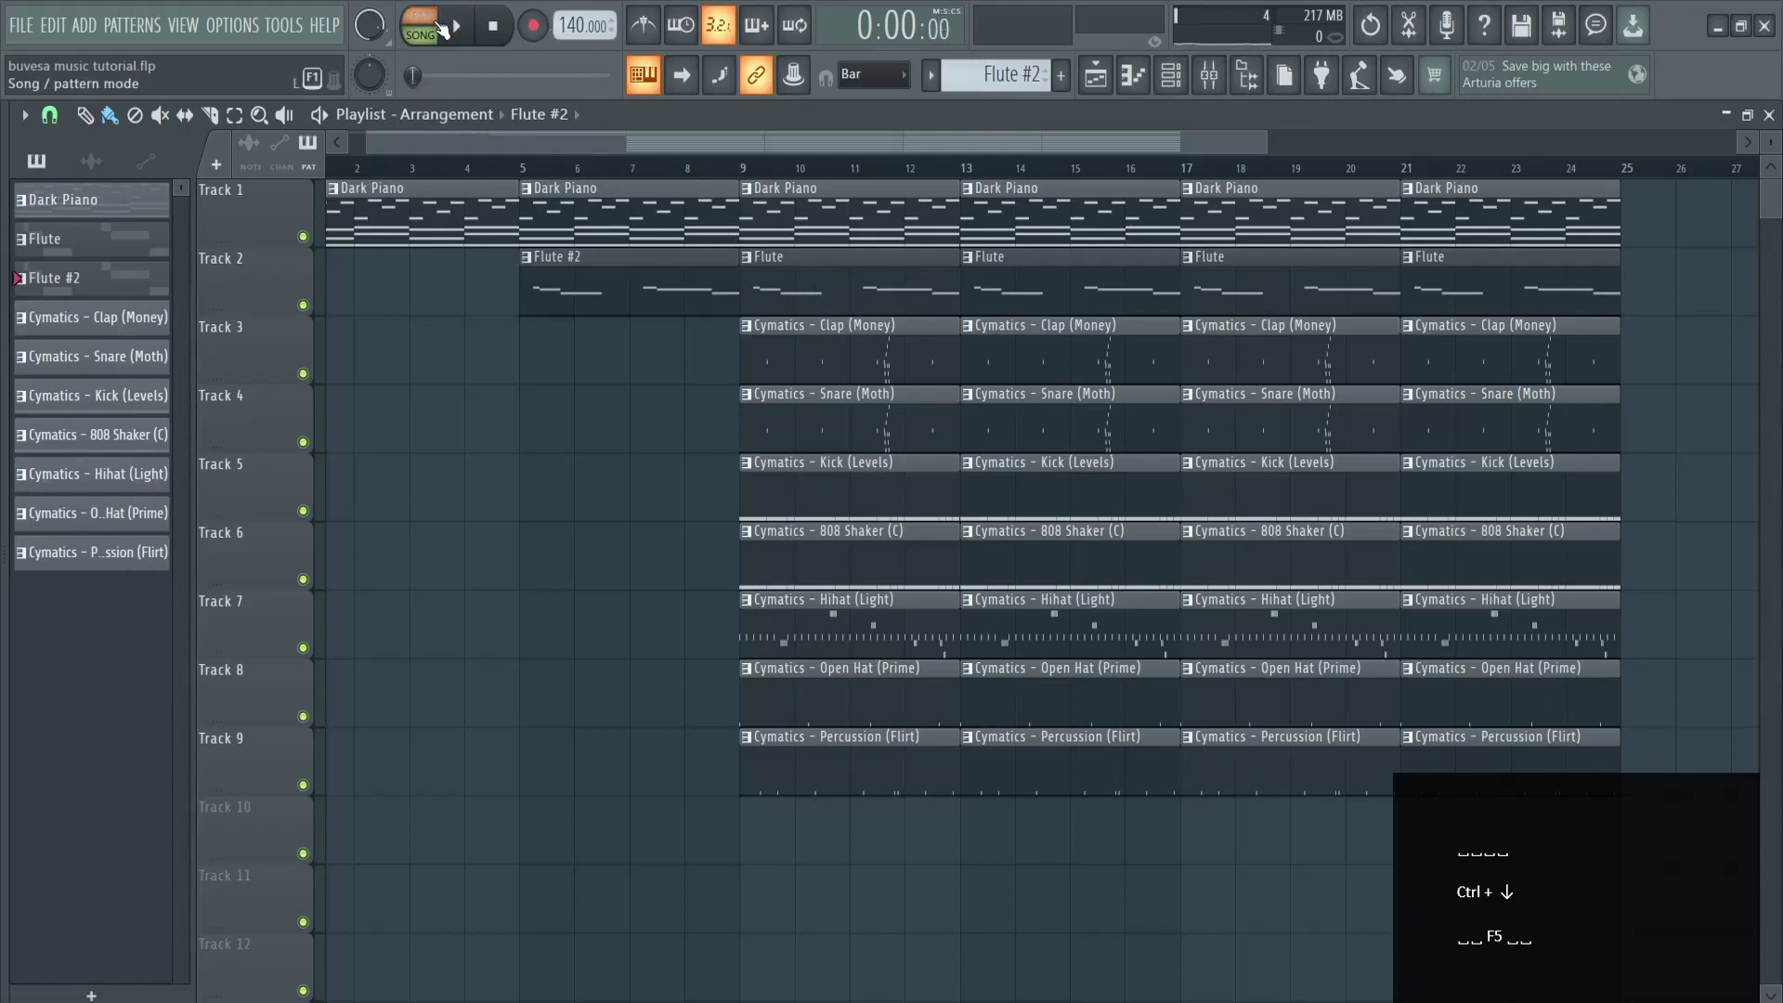
pyautogui.click(570, 150)
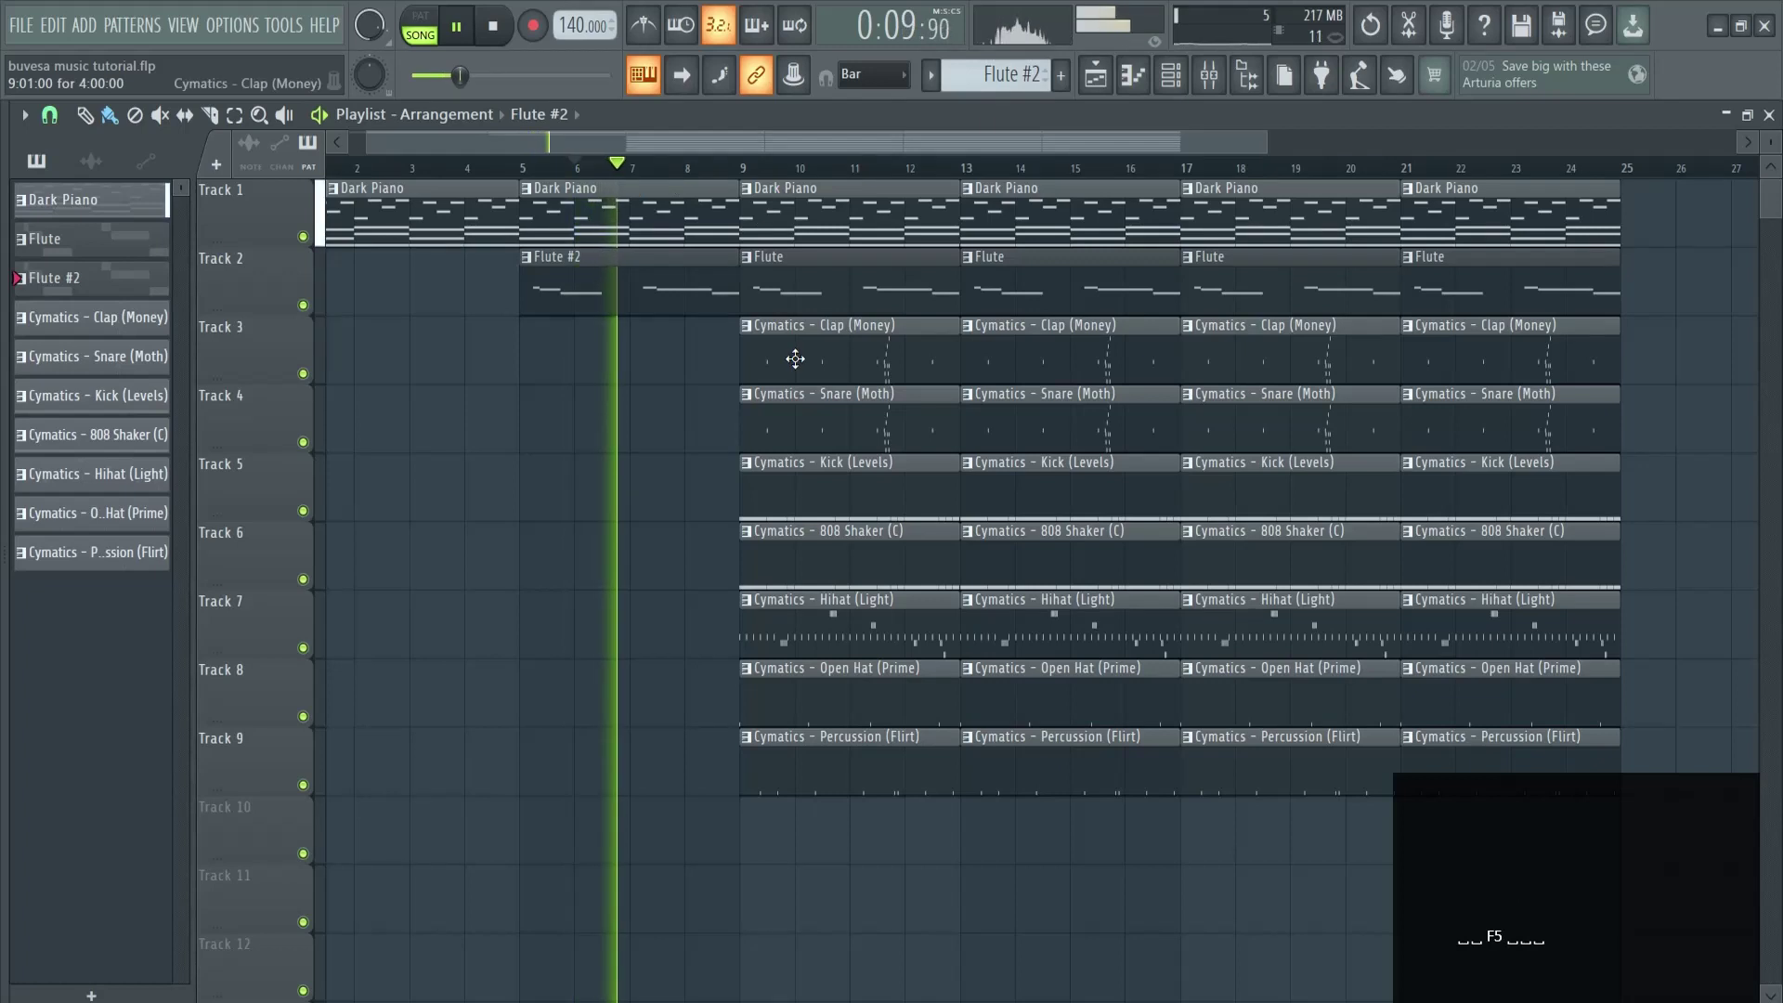
pyautogui.rightClick(824, 416)
pyautogui.rightClick(834, 373)
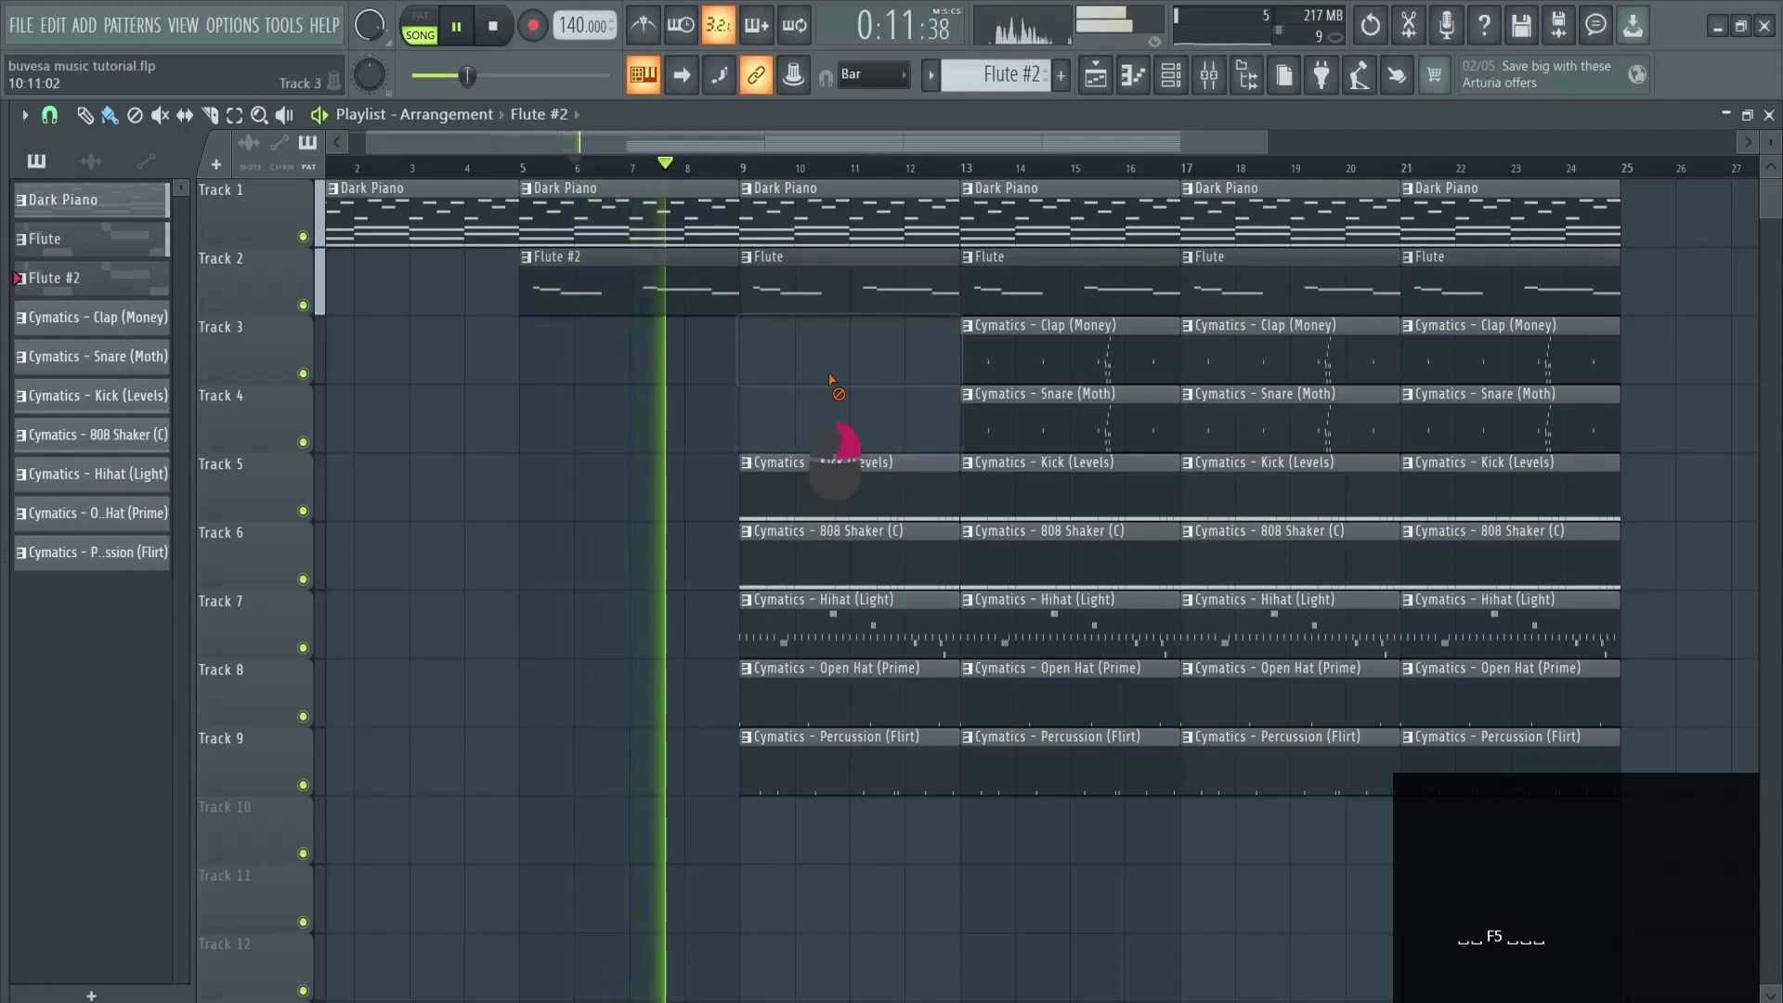
pyautogui.rightClick(853, 556)
pyautogui.rightClick(867, 635)
pyautogui.rightClick(877, 701)
pyautogui.rightClick(883, 768)
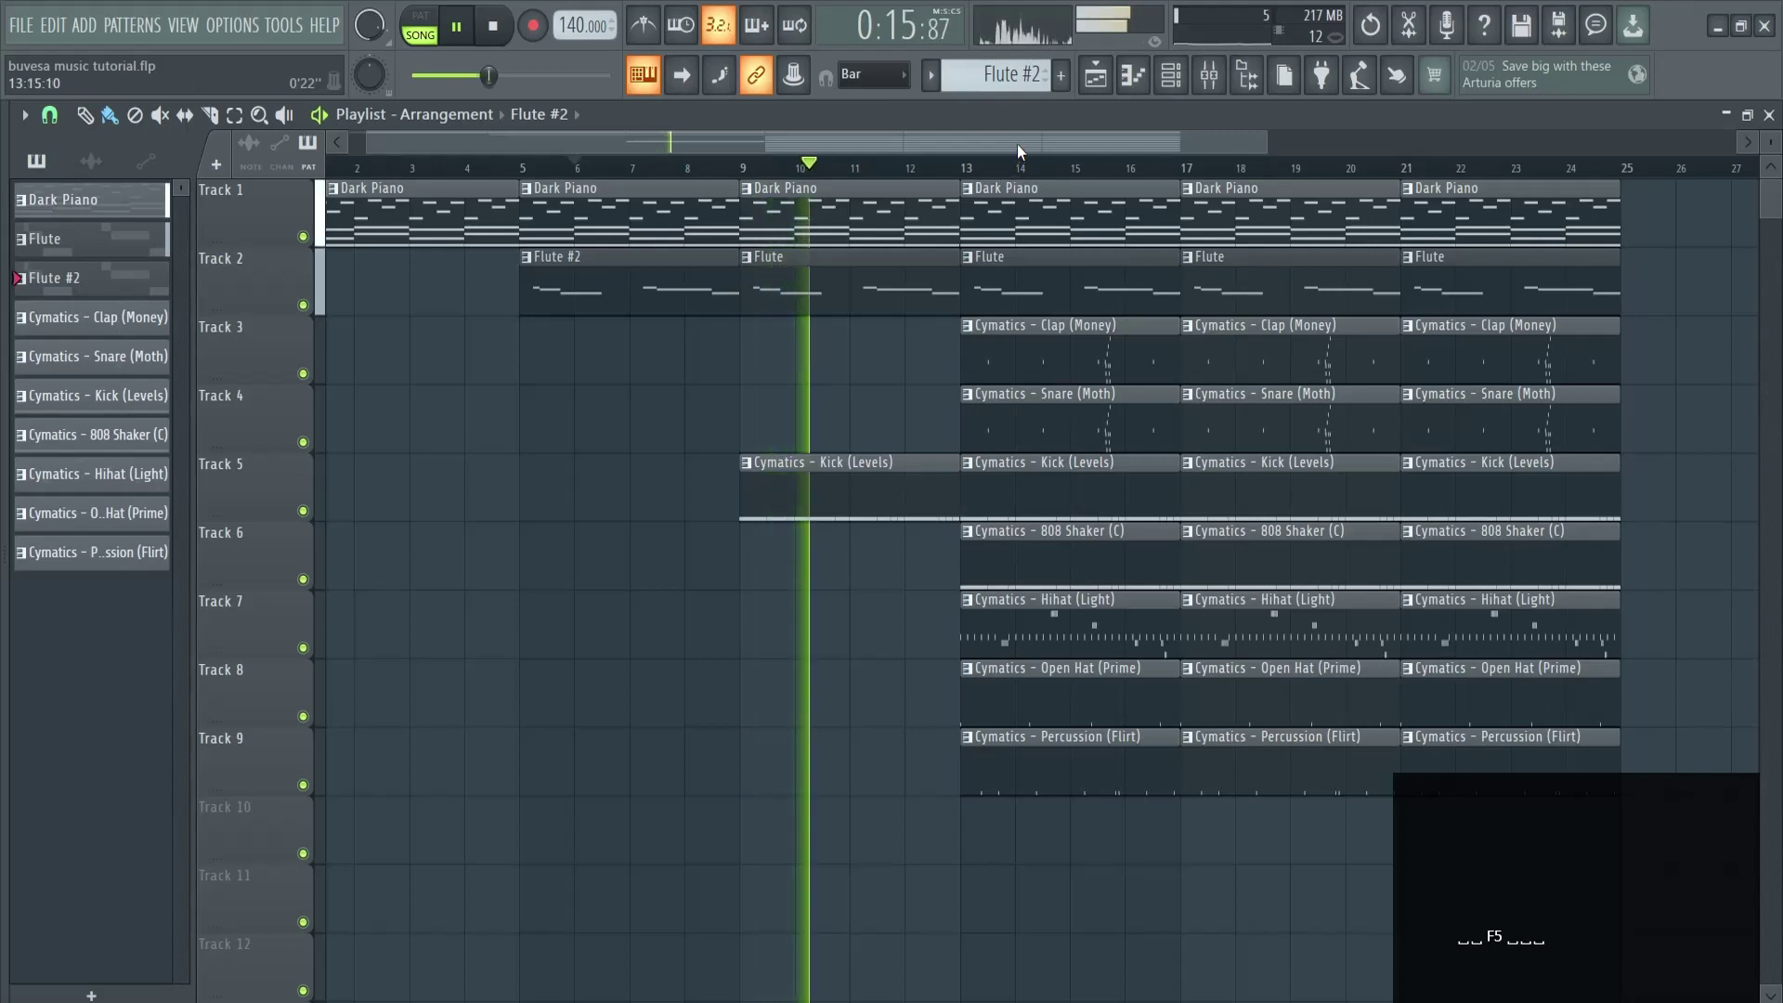
# Delete the clap, snare, 808, hi-hat, open-hat and percussion clips in bars 13–16, and place an 808 Shaker (C) clip back at bar 13 on track 6.
pyautogui.moveTo(1017, 143); pyautogui.dragTo(1114, 137)
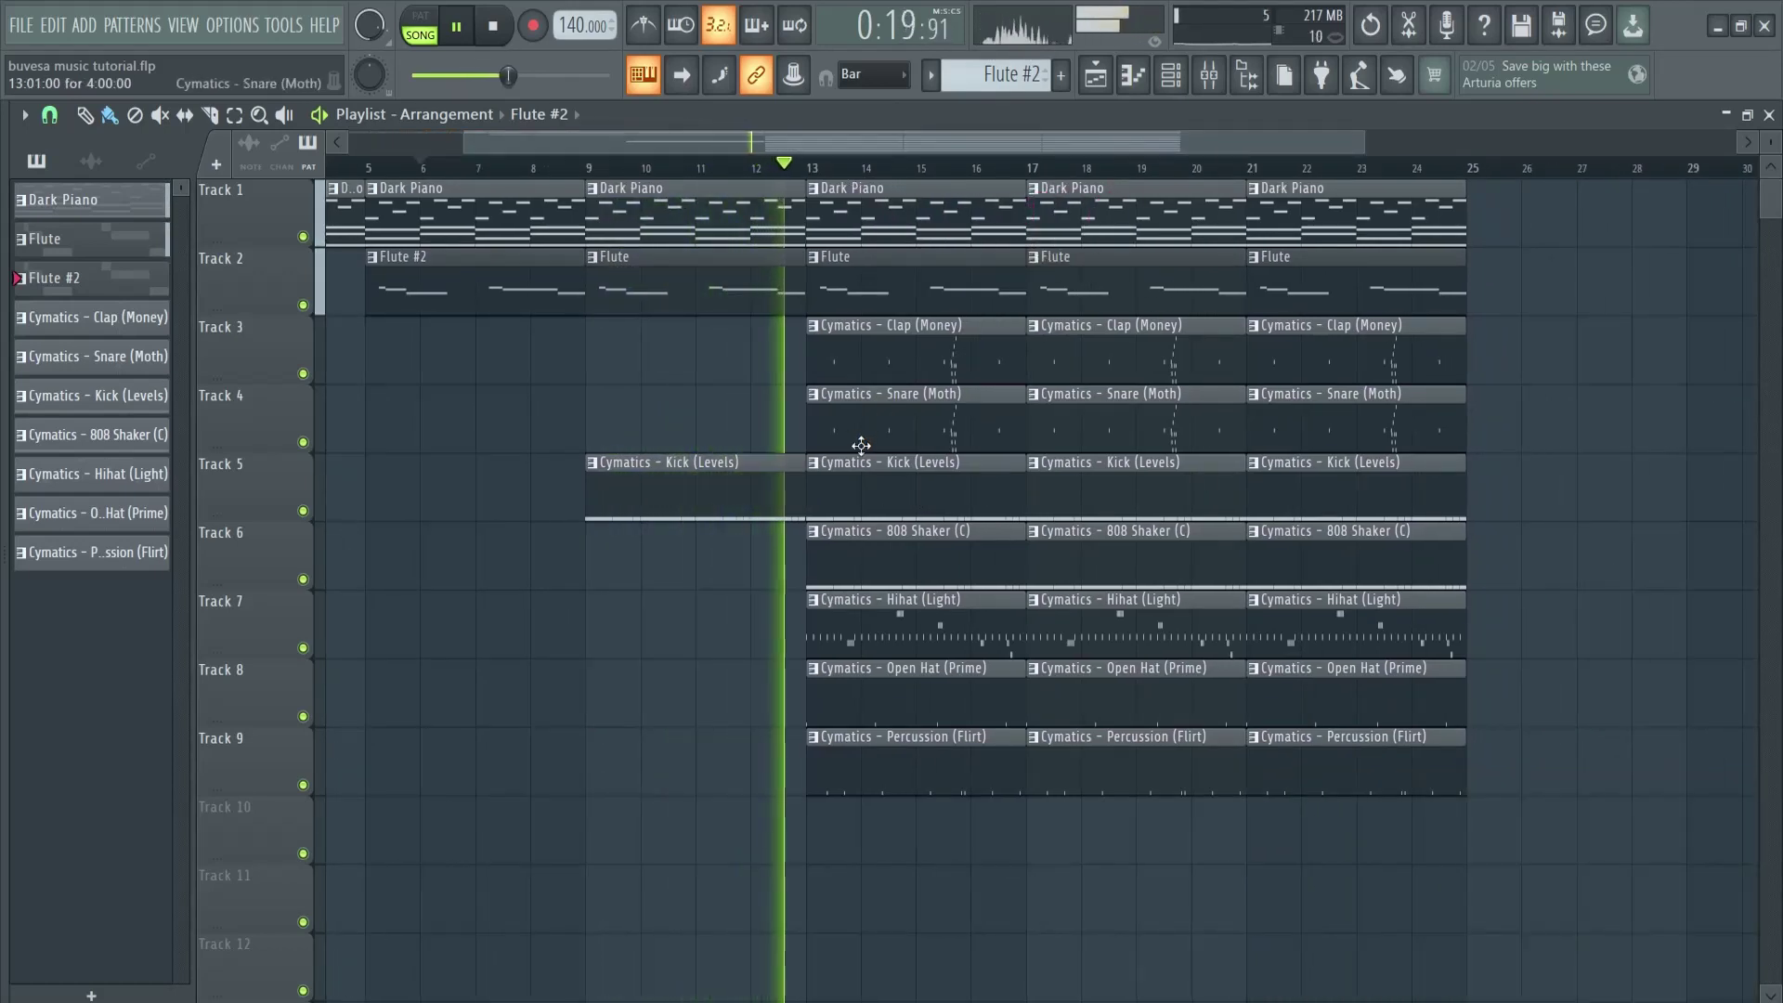
pyautogui.rightClick(906, 433)
pyautogui.rightClick(885, 371)
pyautogui.rightClick(899, 558)
pyautogui.rightClick(907, 624)
pyautogui.rightClick(913, 682)
pyautogui.rightClick(929, 747)
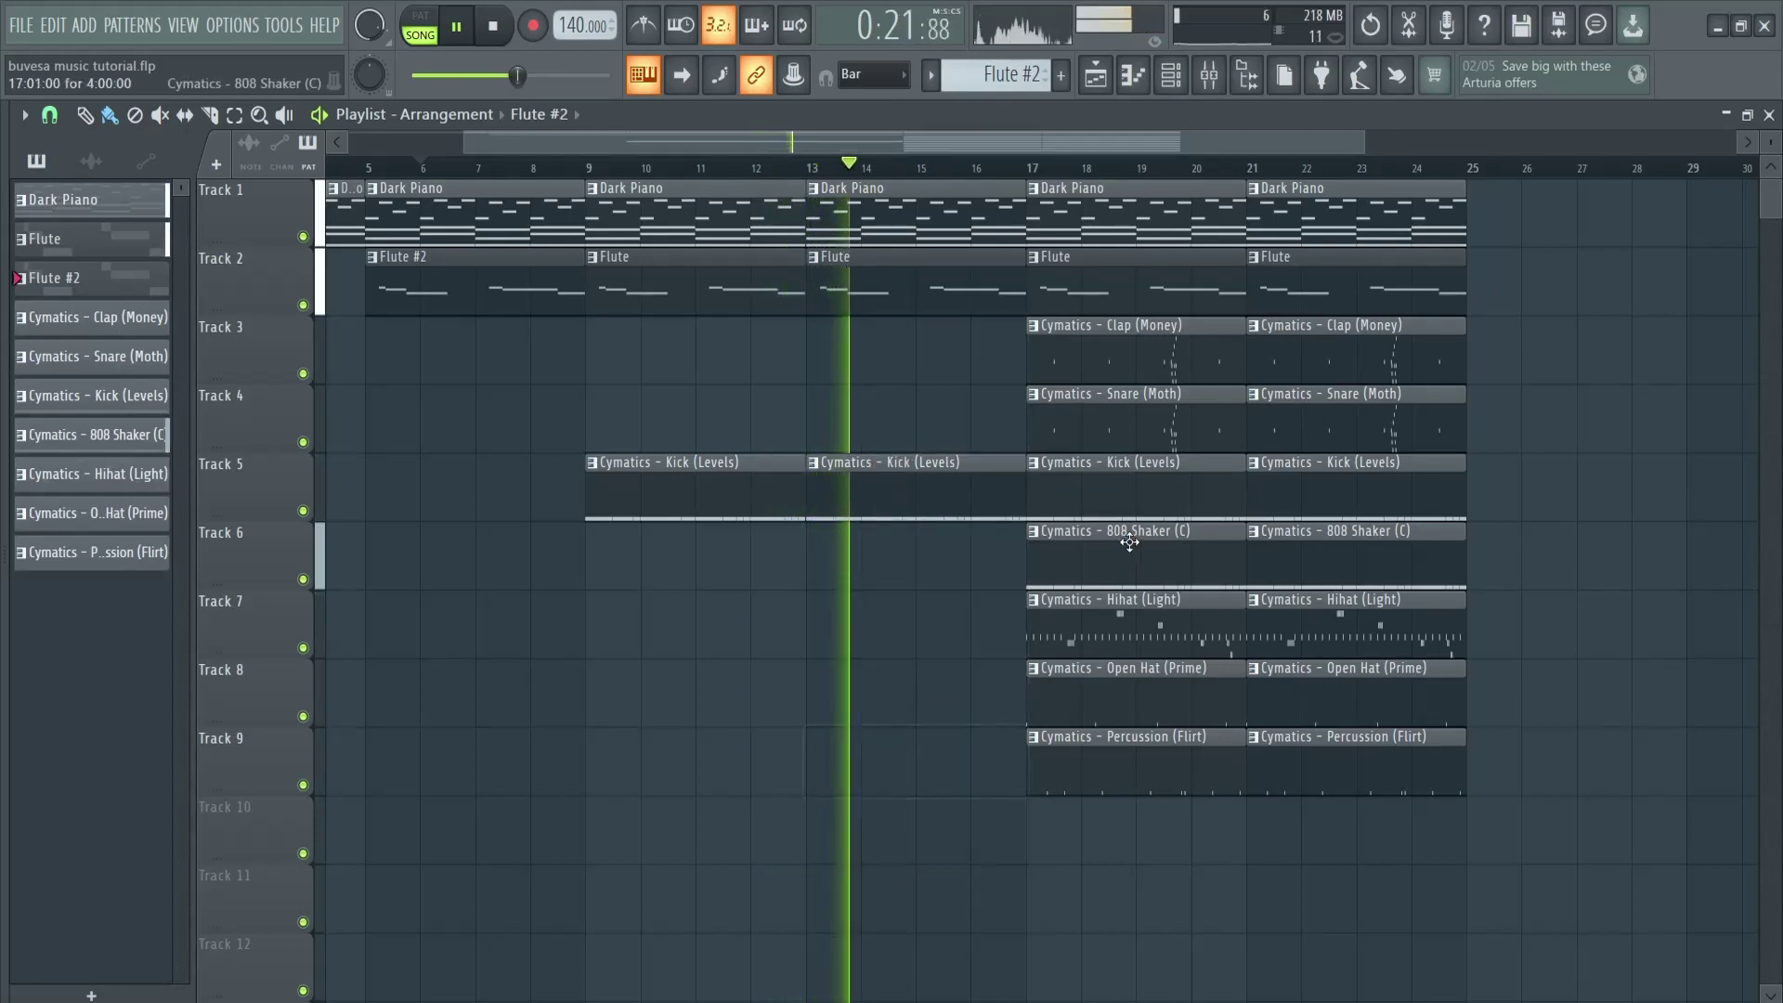
pyautogui.click(1124, 536)
pyautogui.click(813, 553)
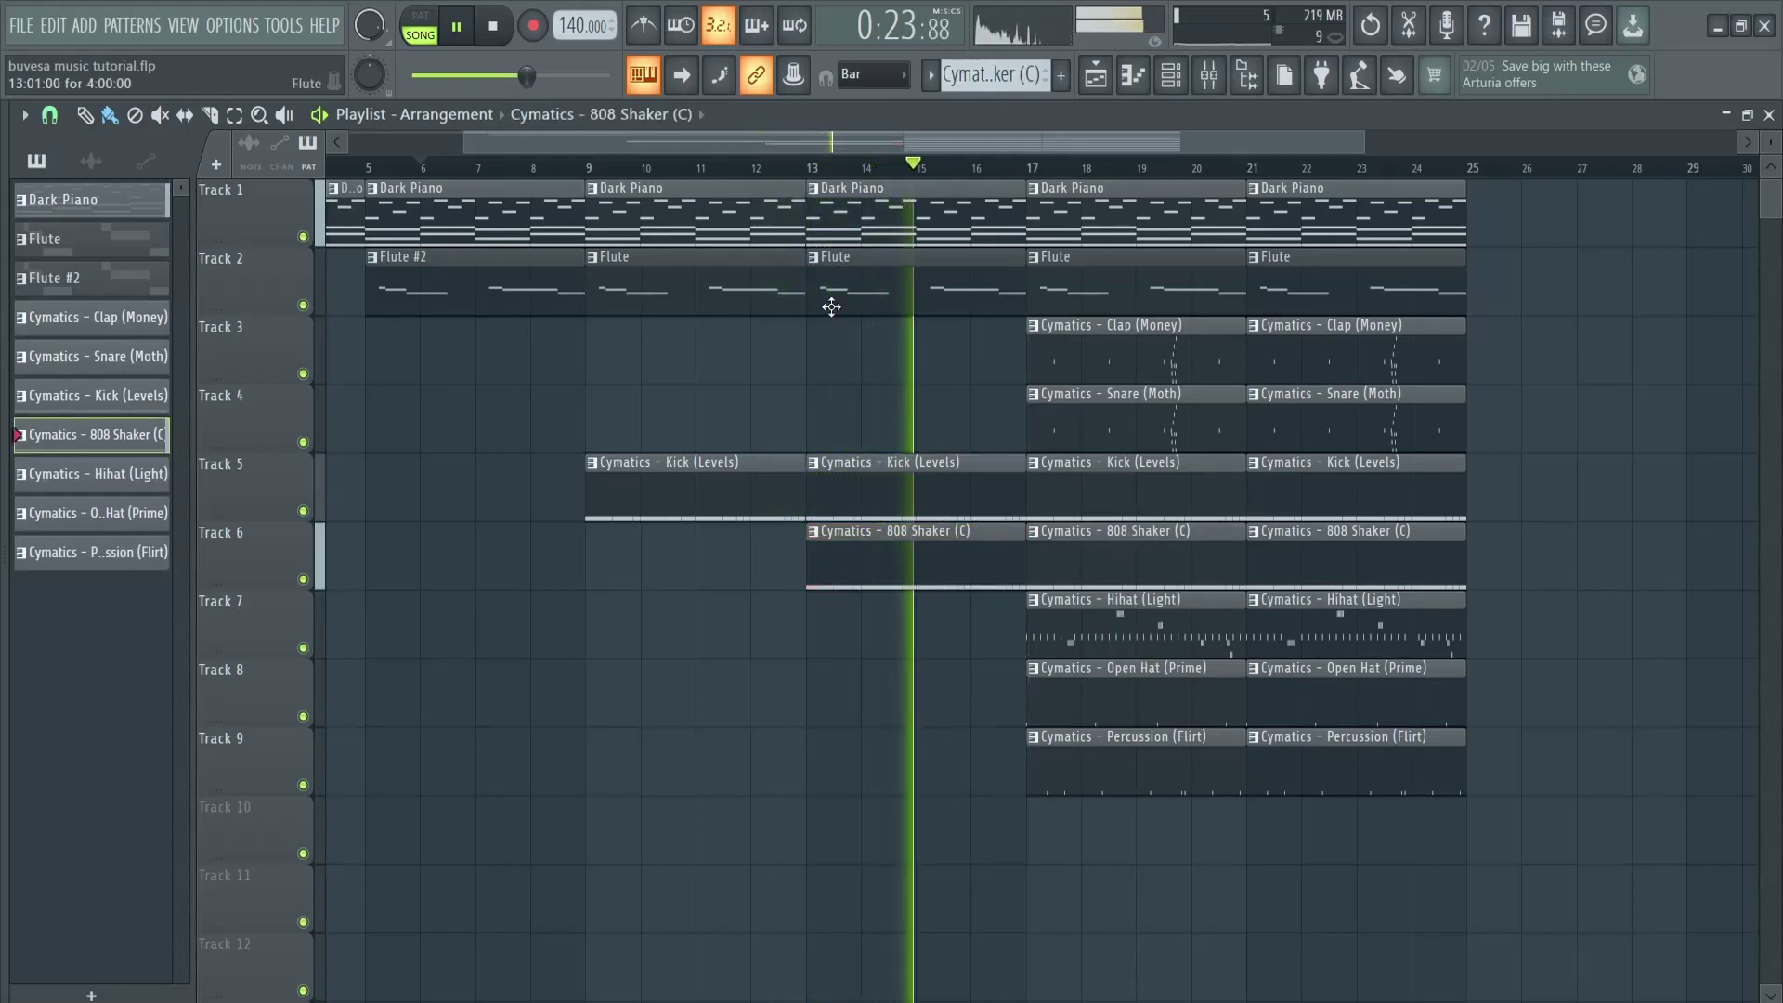
# Delete the kick, 808 Shaker, open-hat and percussion clips in bars 17–20 of the playlist, and play the song.
pyautogui.moveTo(862, 147); pyautogui.dragTo(985, 144)
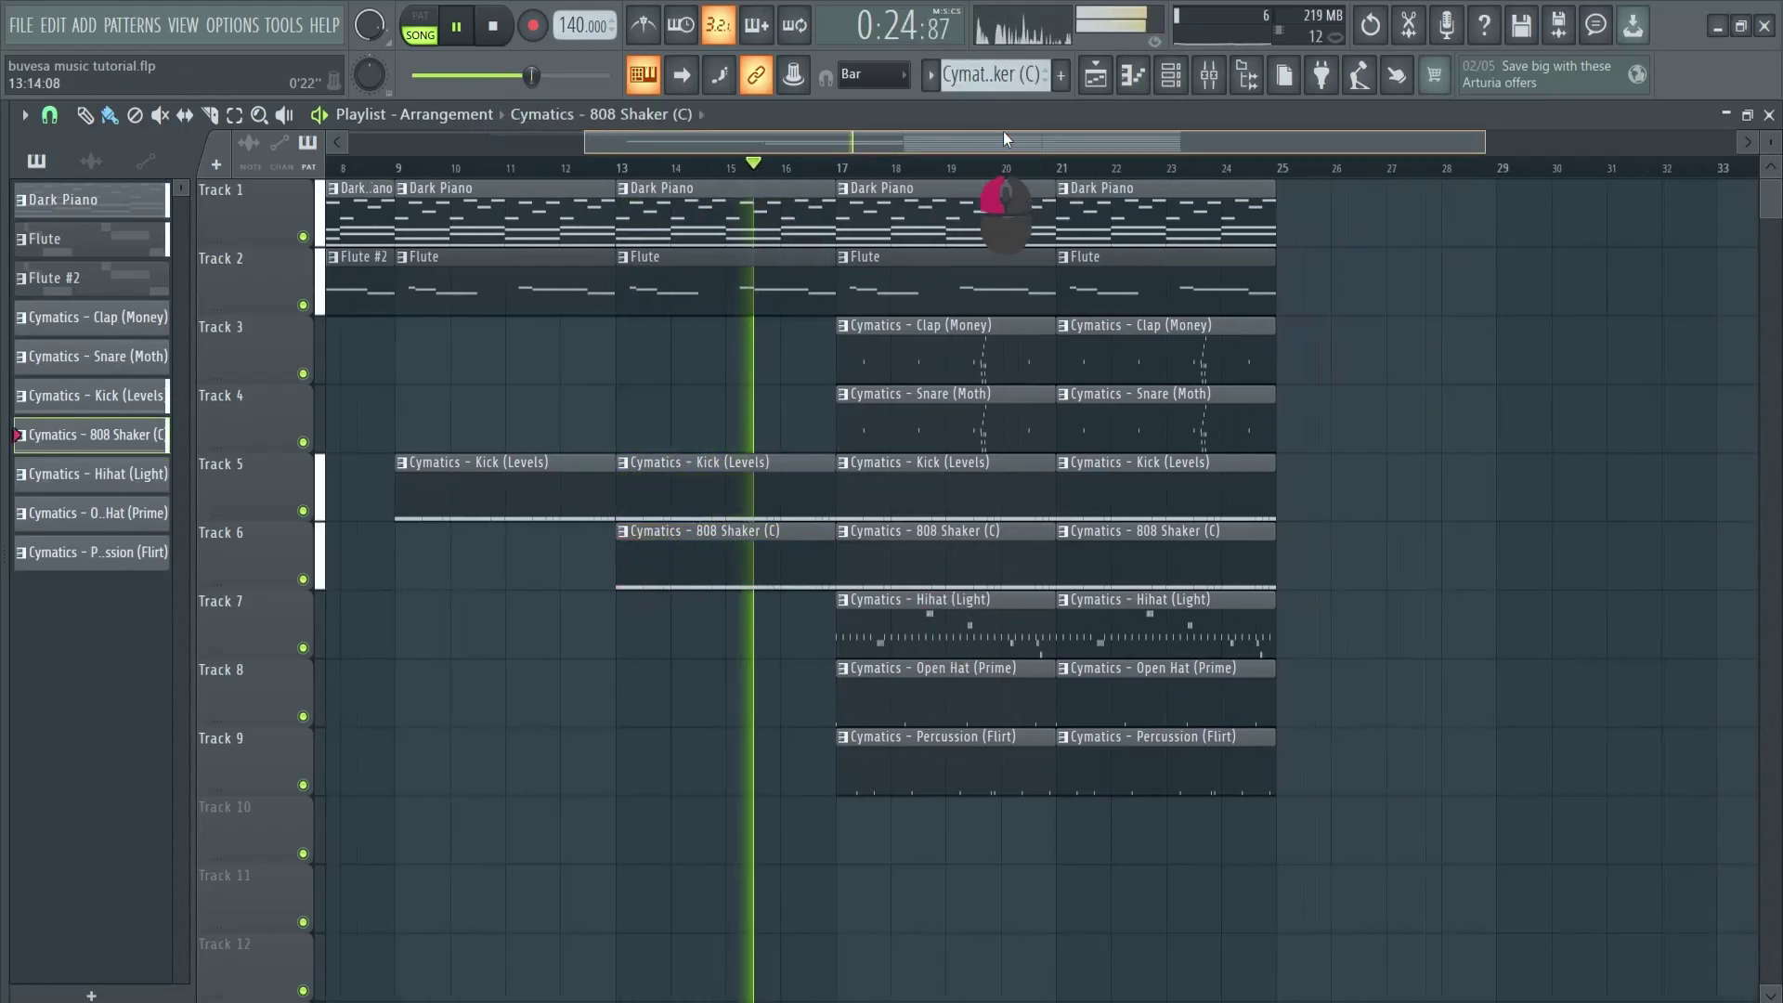
pyautogui.rightClick(935, 477)
pyautogui.rightClick(932, 544)
pyautogui.press('space')
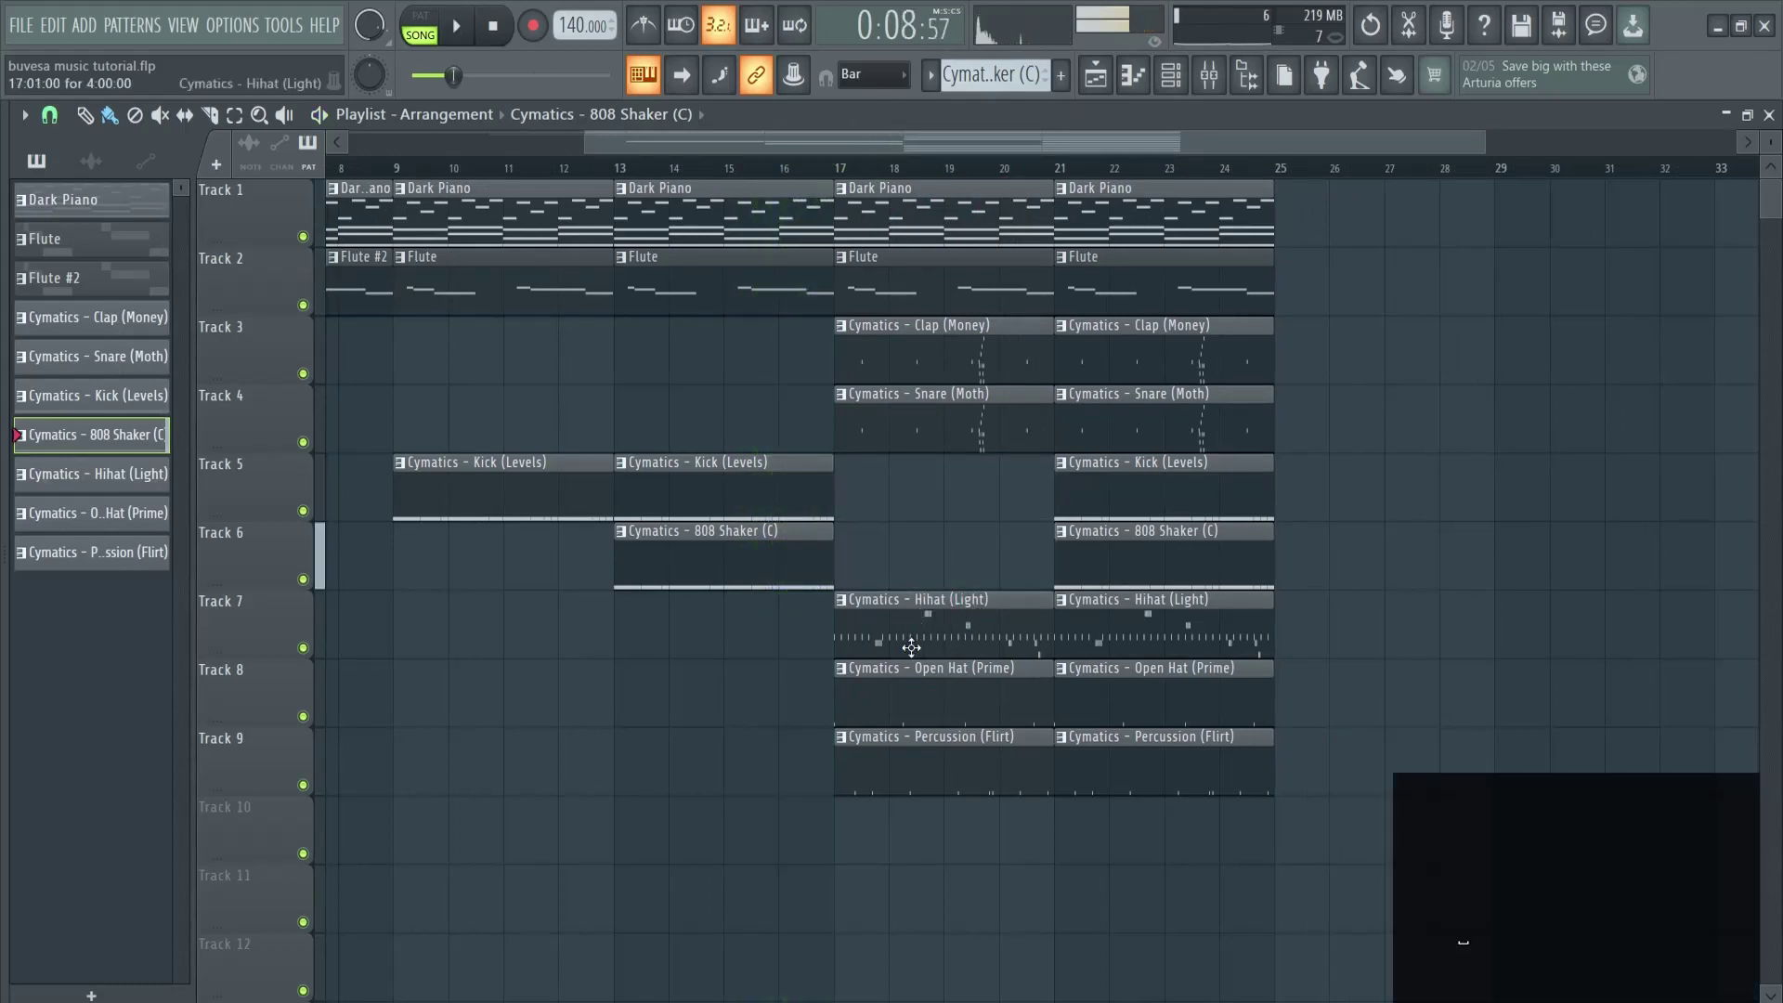
pyautogui.rightClick(938, 696)
pyautogui.rightClick(940, 760)
pyautogui.press('space')
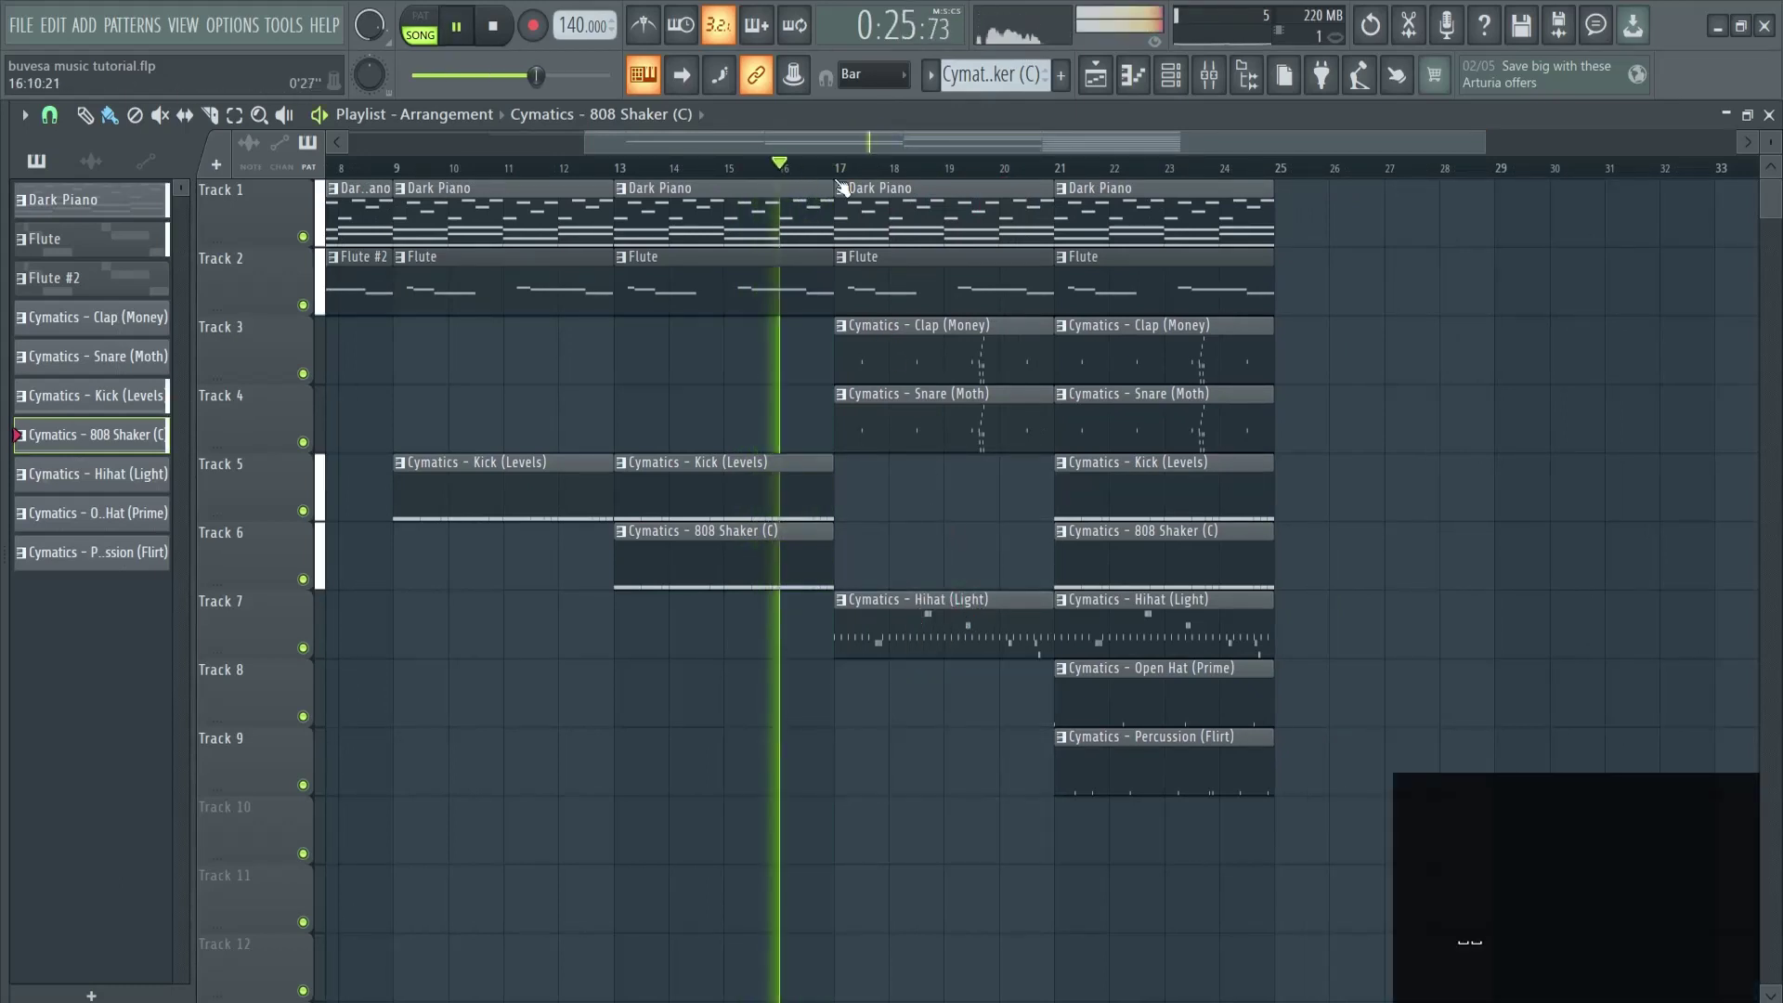
# Delete the kick, 808 Shaker, open-hat and percussion clips in bars 21–24.
pyautogui.moveTo(888, 143); pyautogui.dragTo(958, 116)
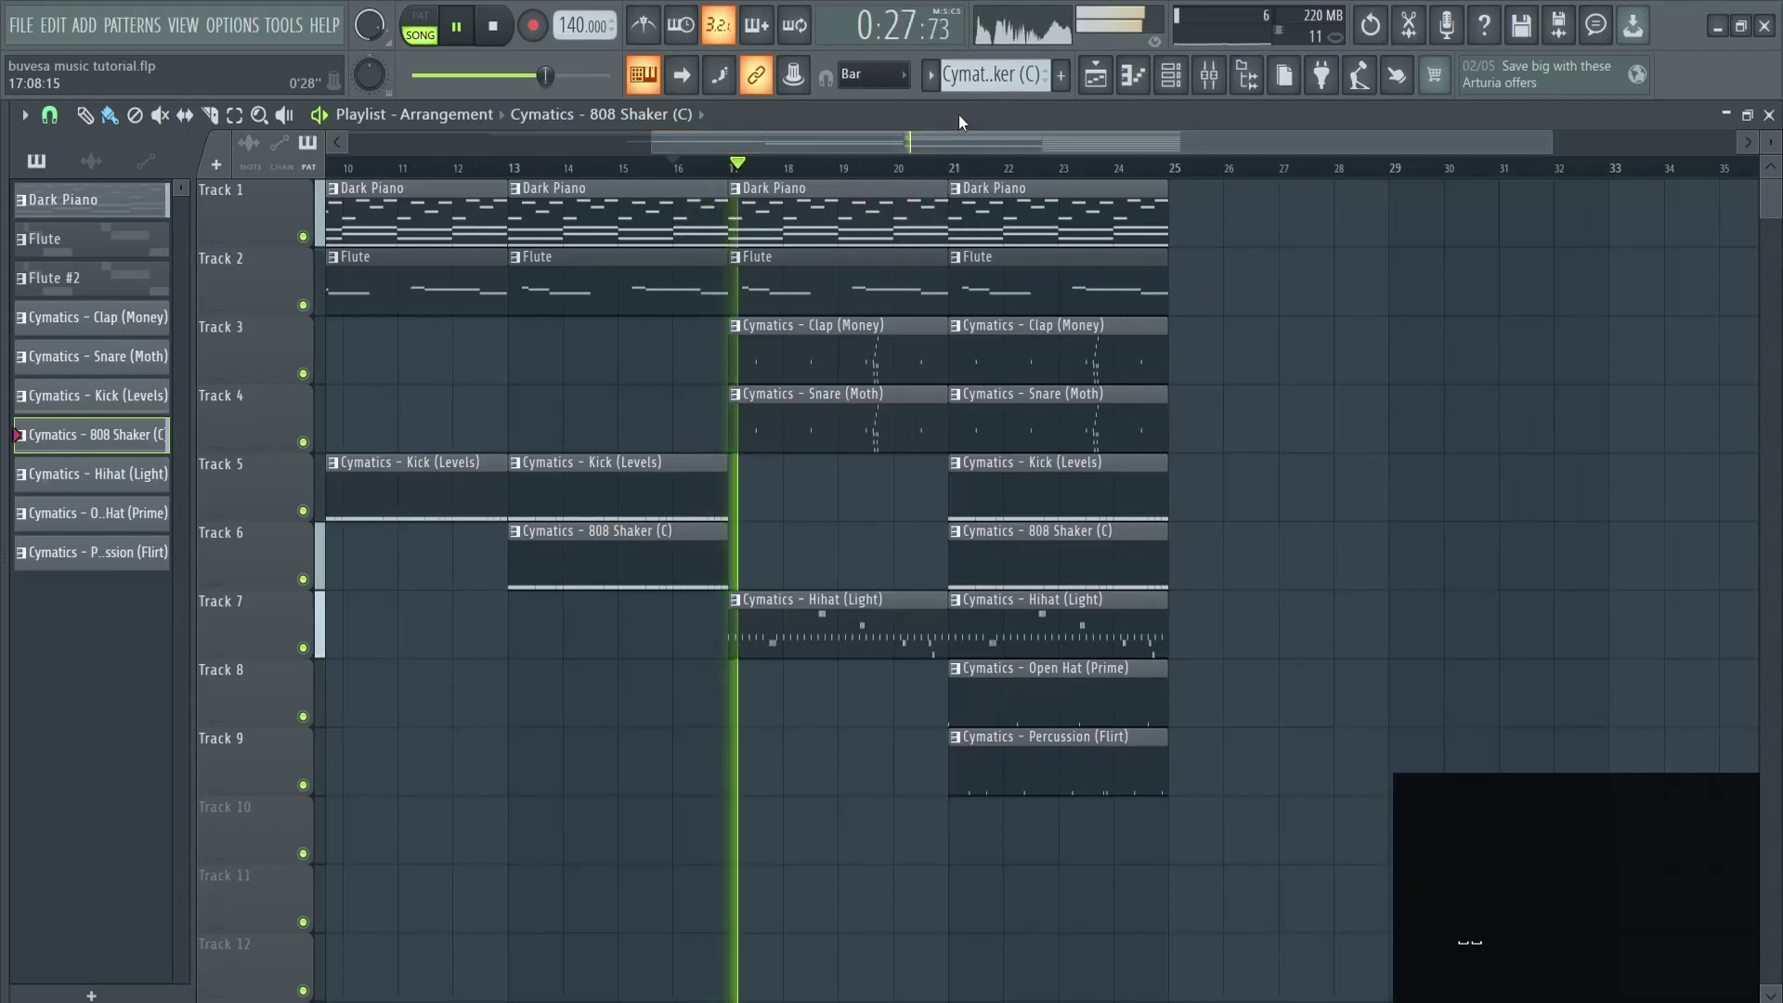
pyautogui.rightClick(1074, 545)
pyautogui.rightClick(1074, 487)
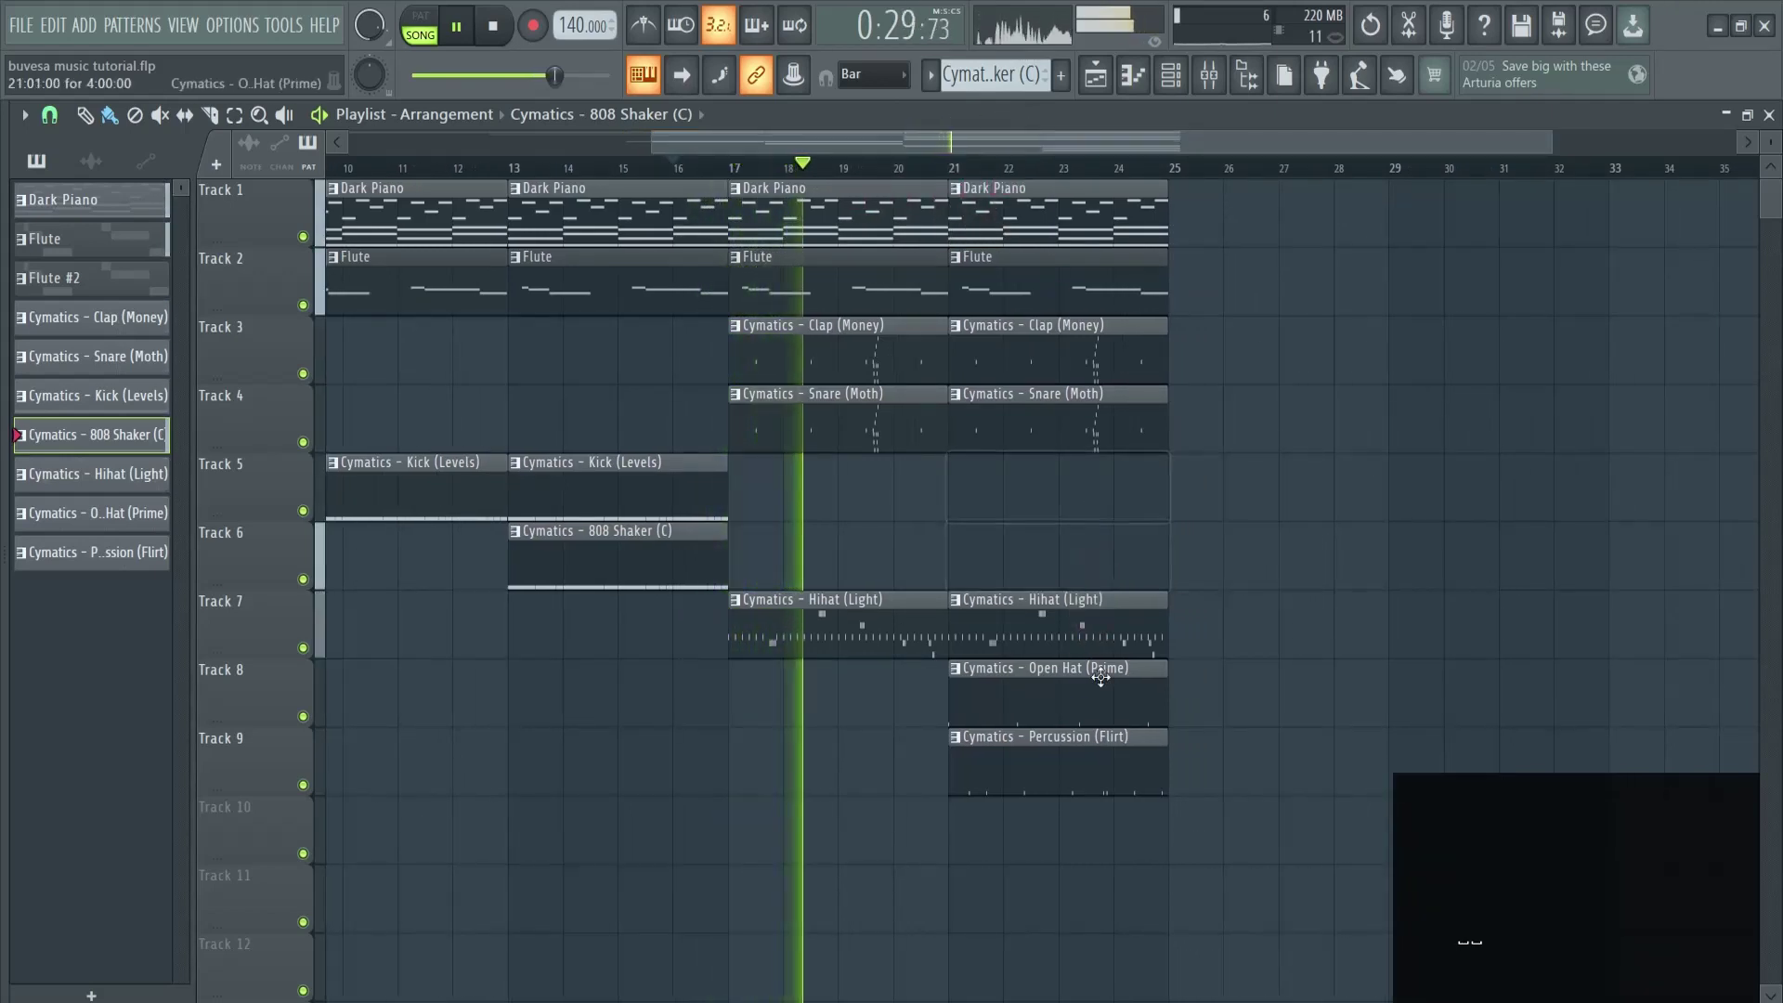
pyautogui.rightClick(1086, 697)
pyautogui.rightClick(1096, 762)
# Shorten the clap, snare and hi-hat clips at bar 21 so they end at bar 24, and stop playback.
pyautogui.moveTo(1091, 134); pyautogui.dragTo(1275, 141)
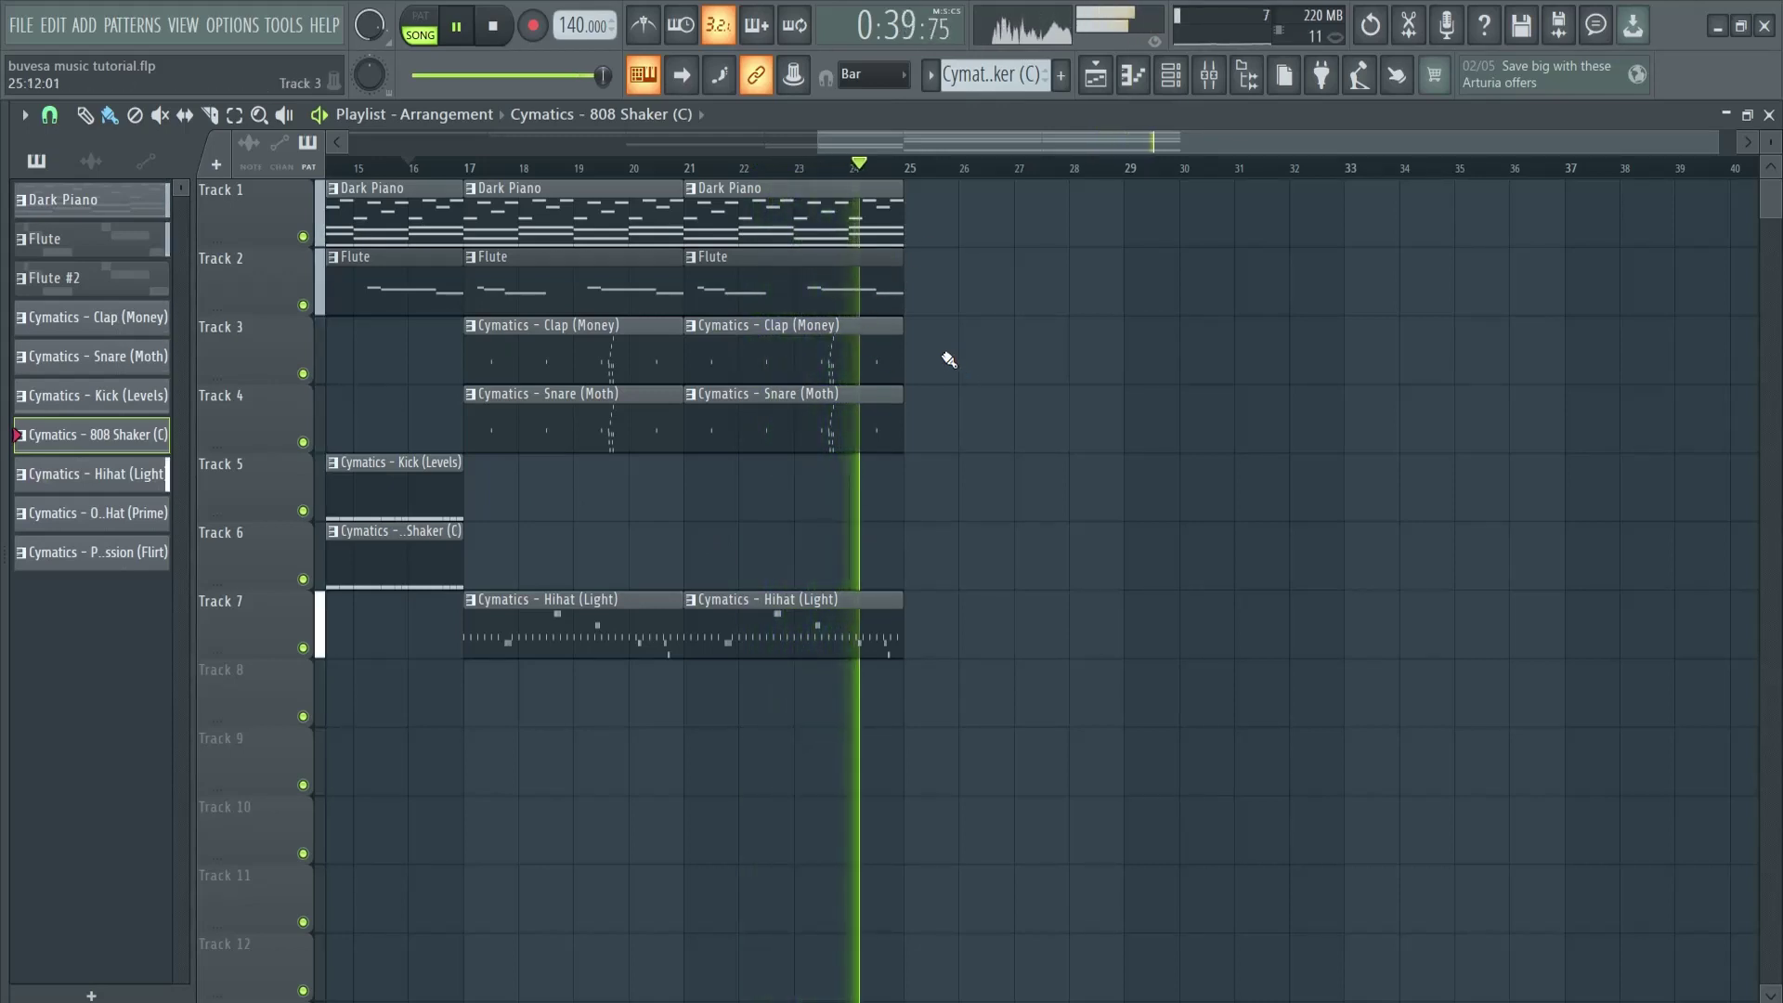
pyautogui.press('space')
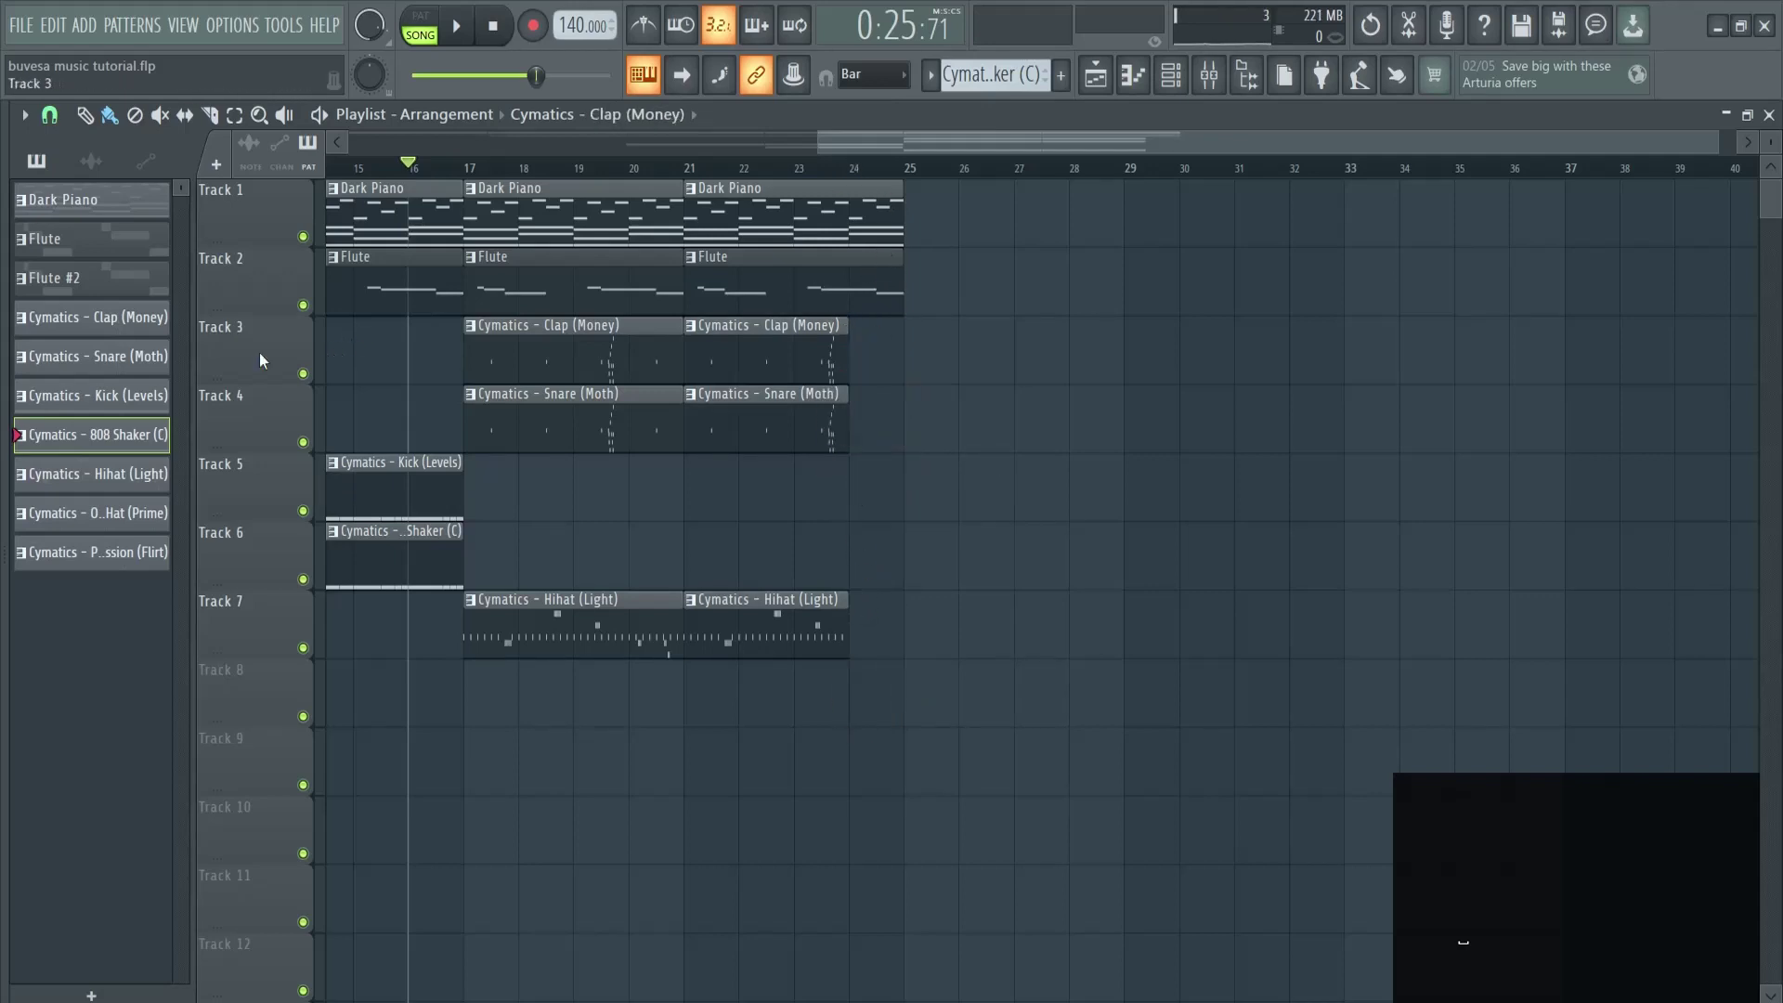
pyautogui.hscroll(-1, 900, 145)
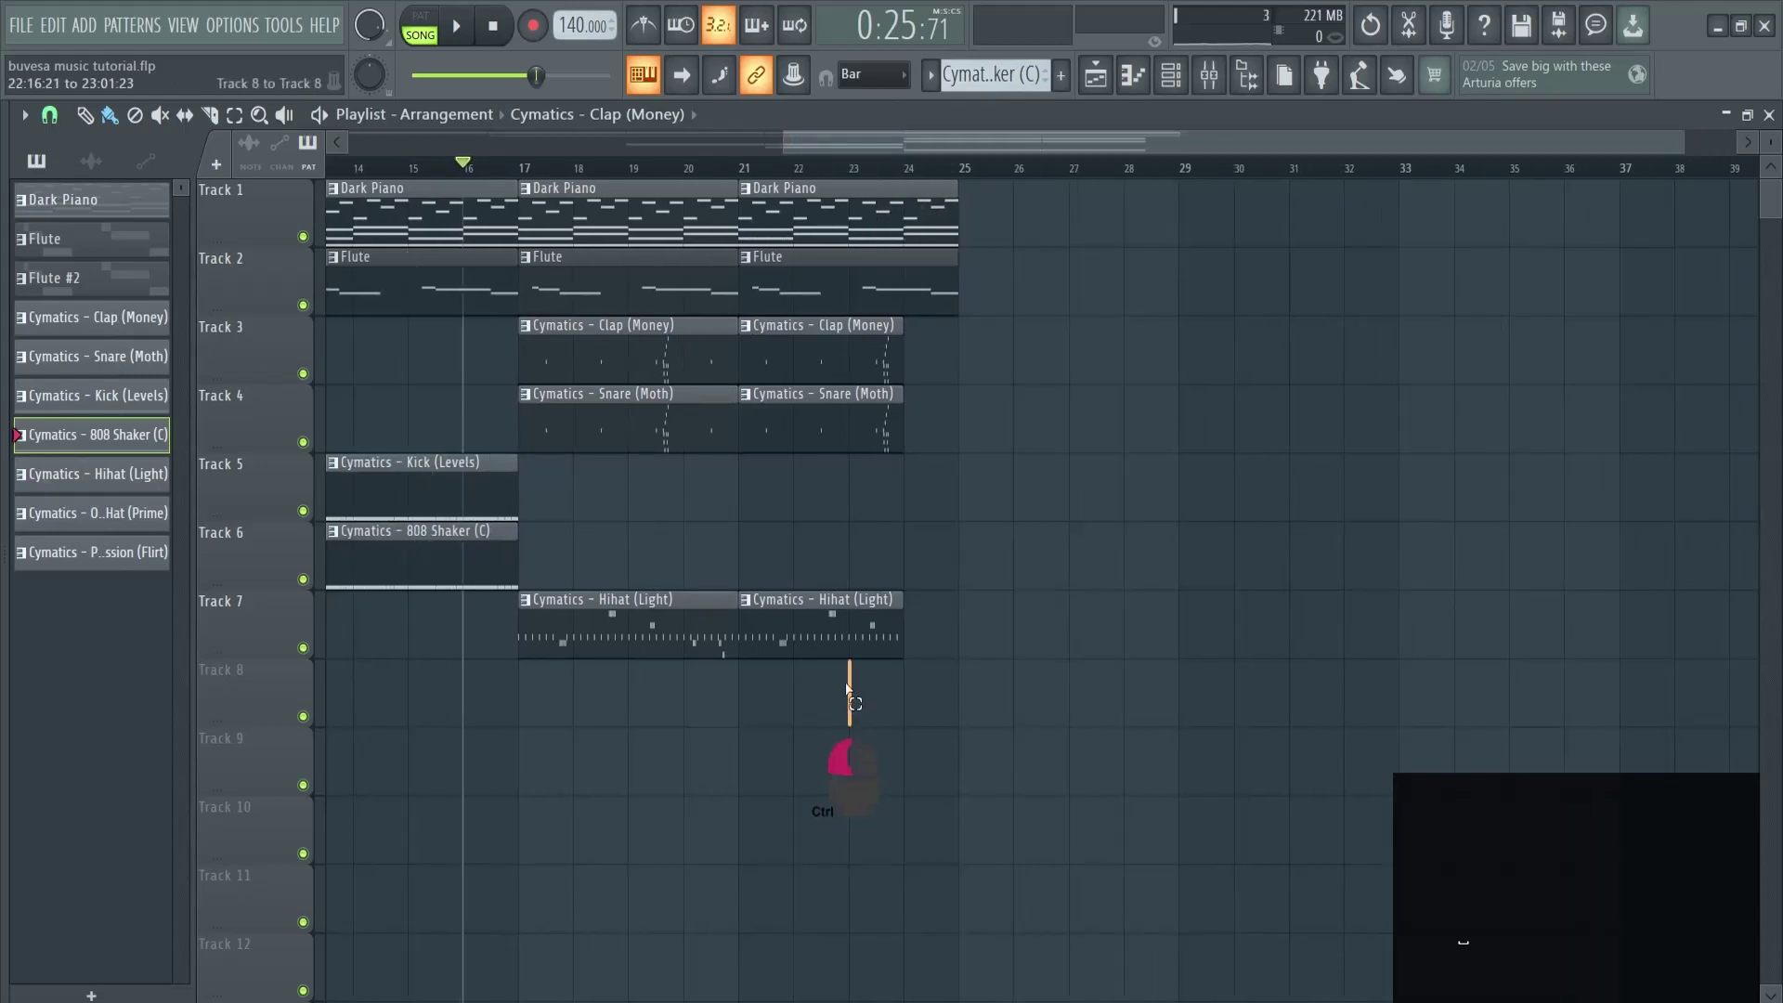
# Duplicate all clips in bars 17–24 to bar 25, and extend the clap clip at bar 29 to bar 33.
pyautogui.moveTo(1083, 789); pyautogui.dragTo(1035, 211)
pyautogui.click(1367, 366)
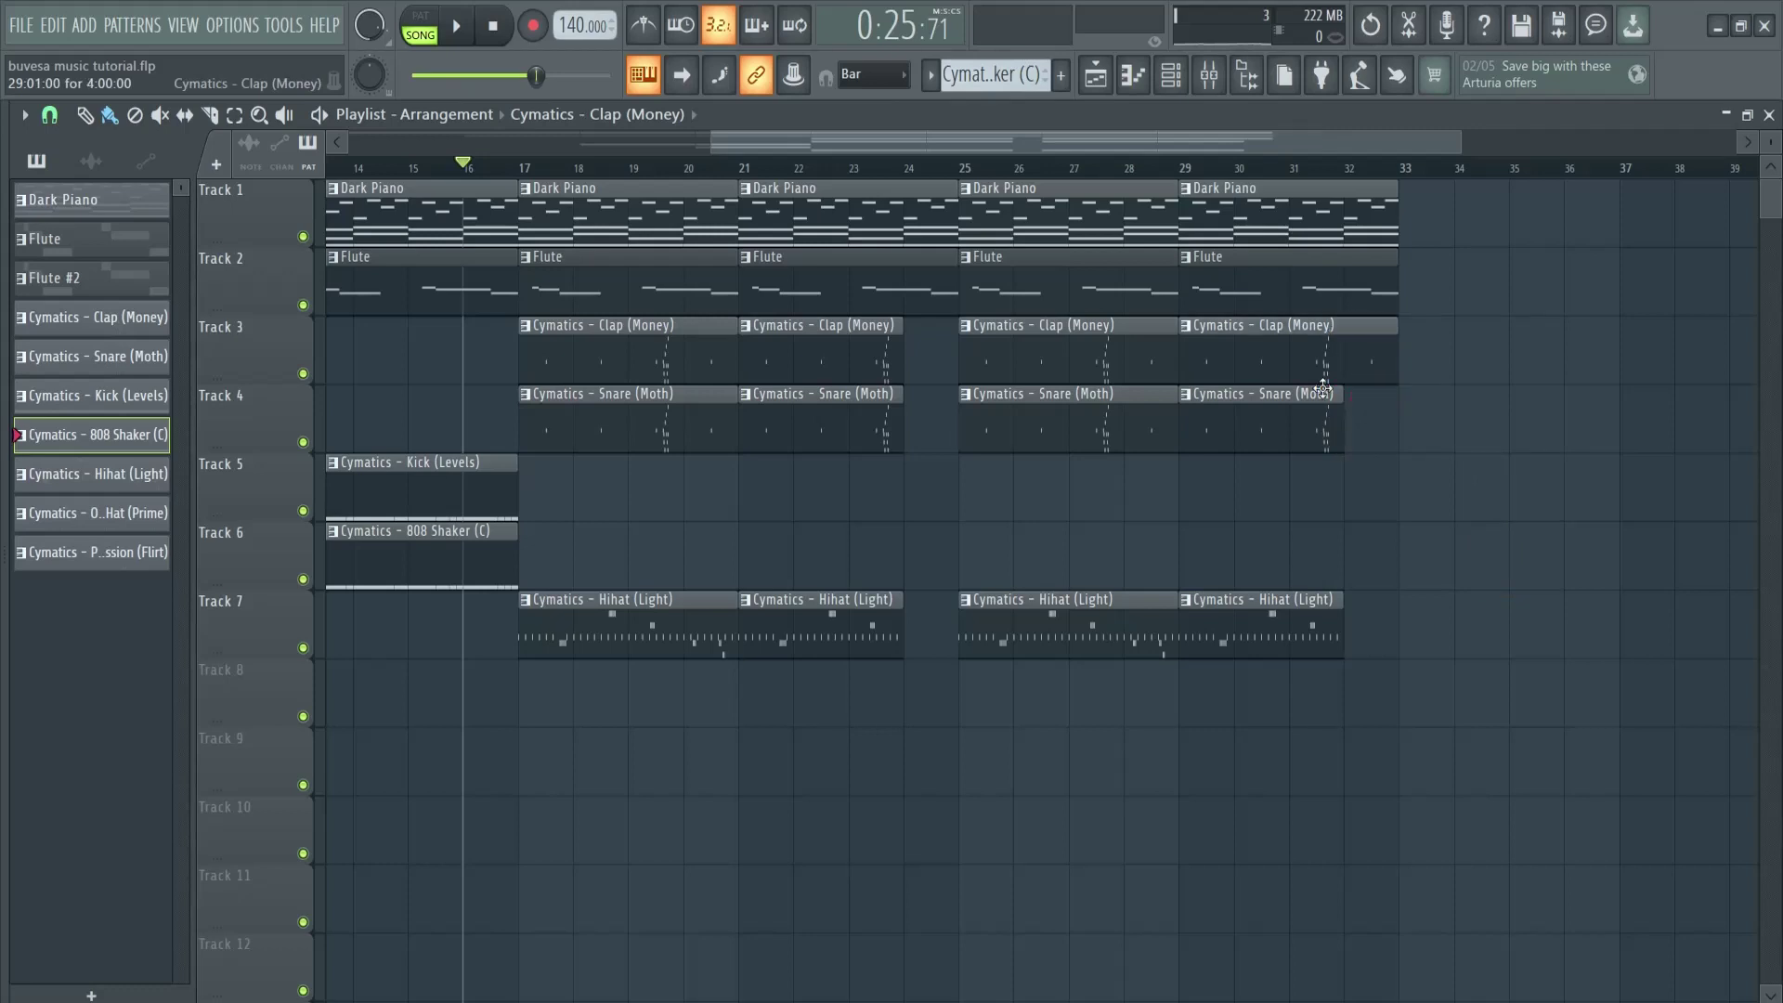
# Extend the snare and hi-hat clips at bar 29 to bar 33, and place kick and 808 Shaker clips at bar 29.
pyautogui.moveTo(610, 580); pyautogui.dragTo(1242, 473)
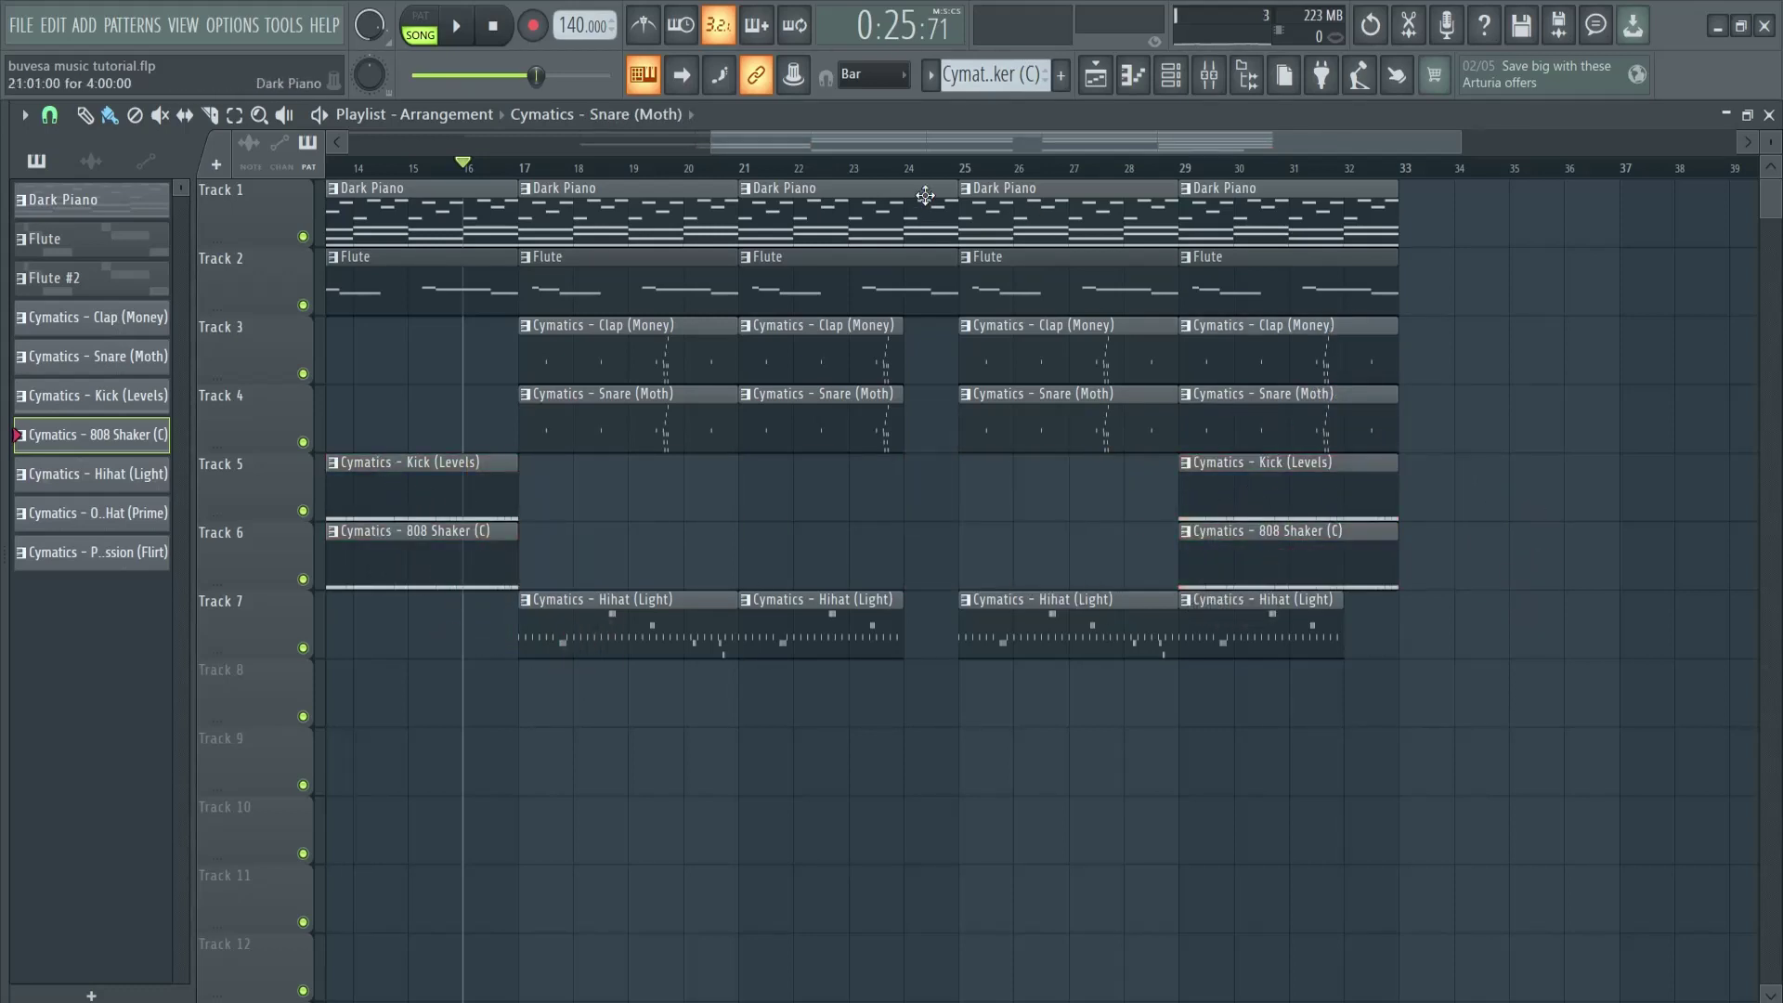
pyautogui.press('space')
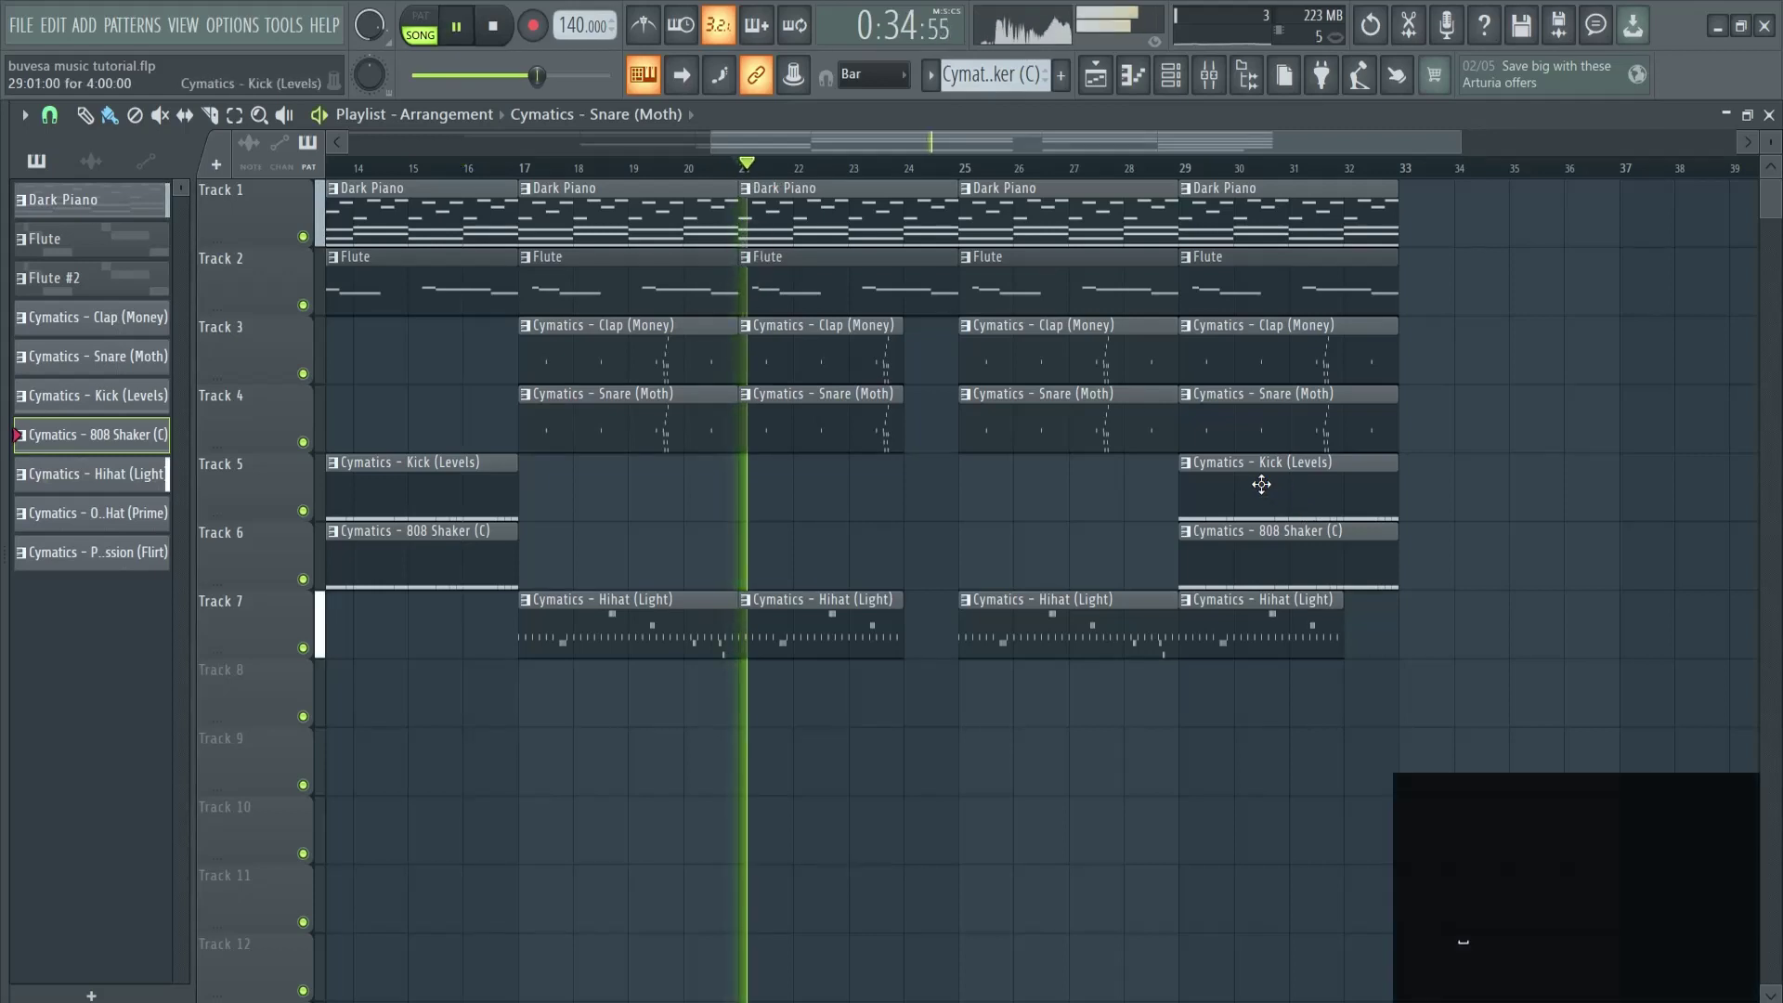
pyautogui.moveTo(1141, 142); pyautogui.dragTo(1183, 126)
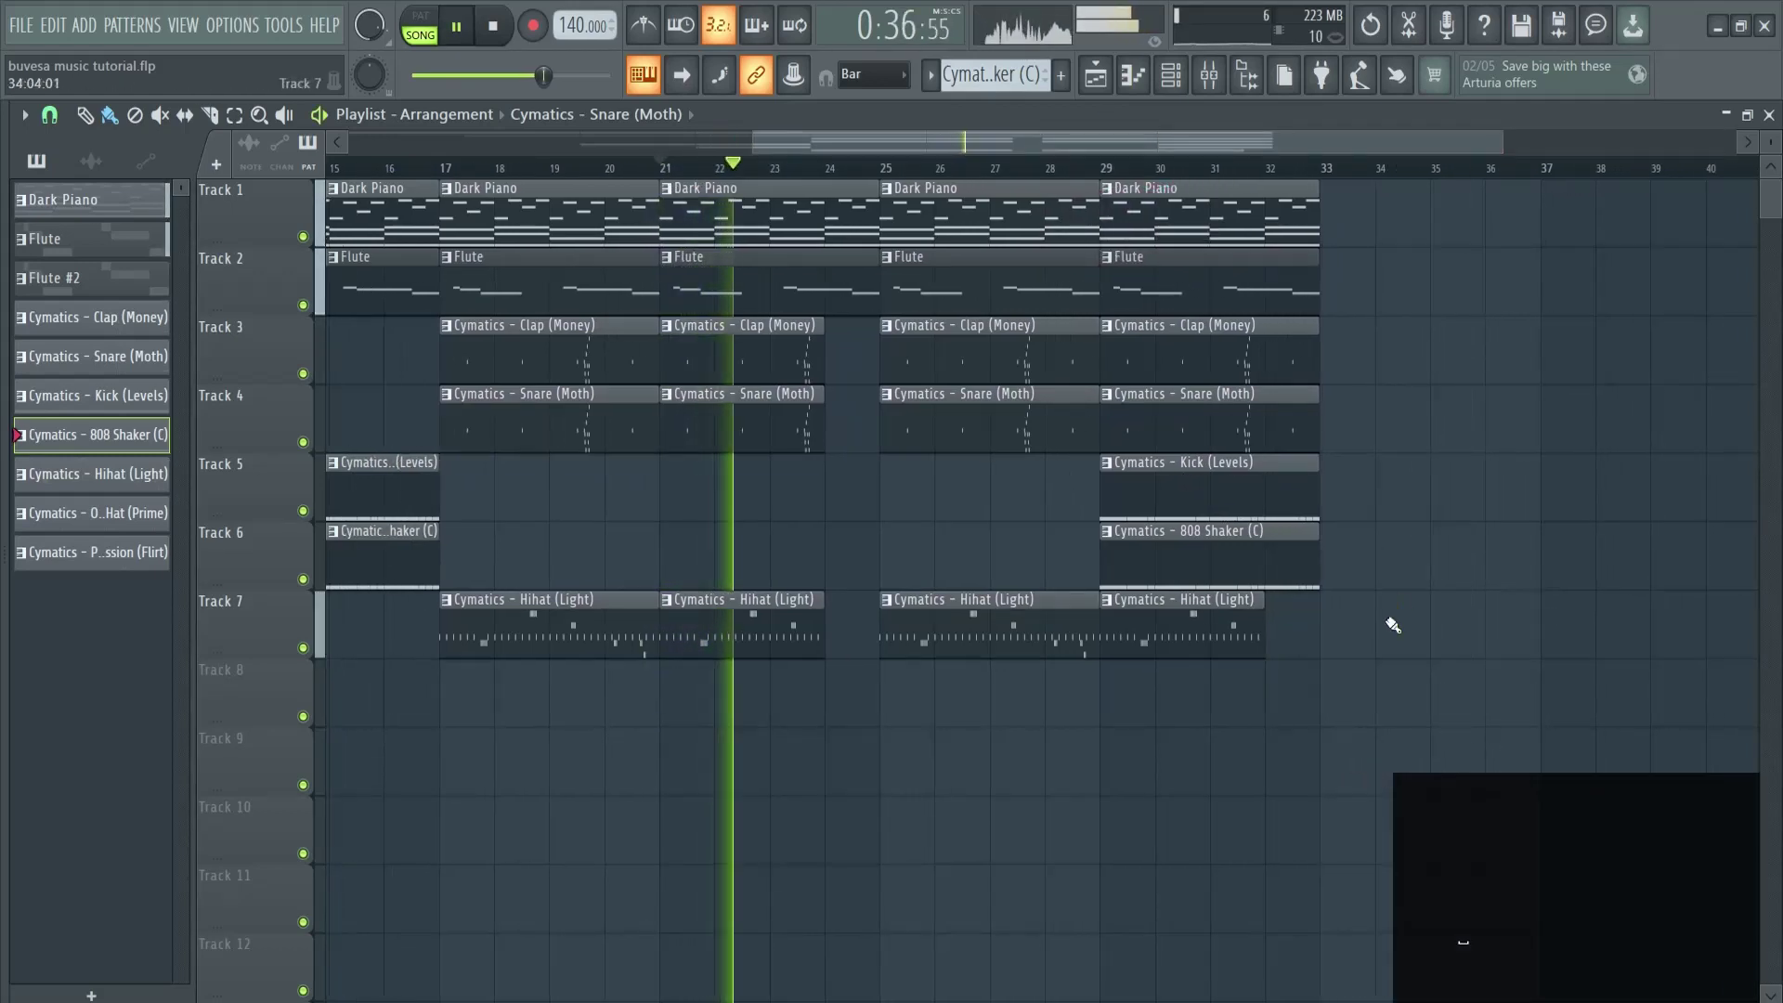
pyautogui.moveTo(1269, 602); pyautogui.dragTo(1292, 597)
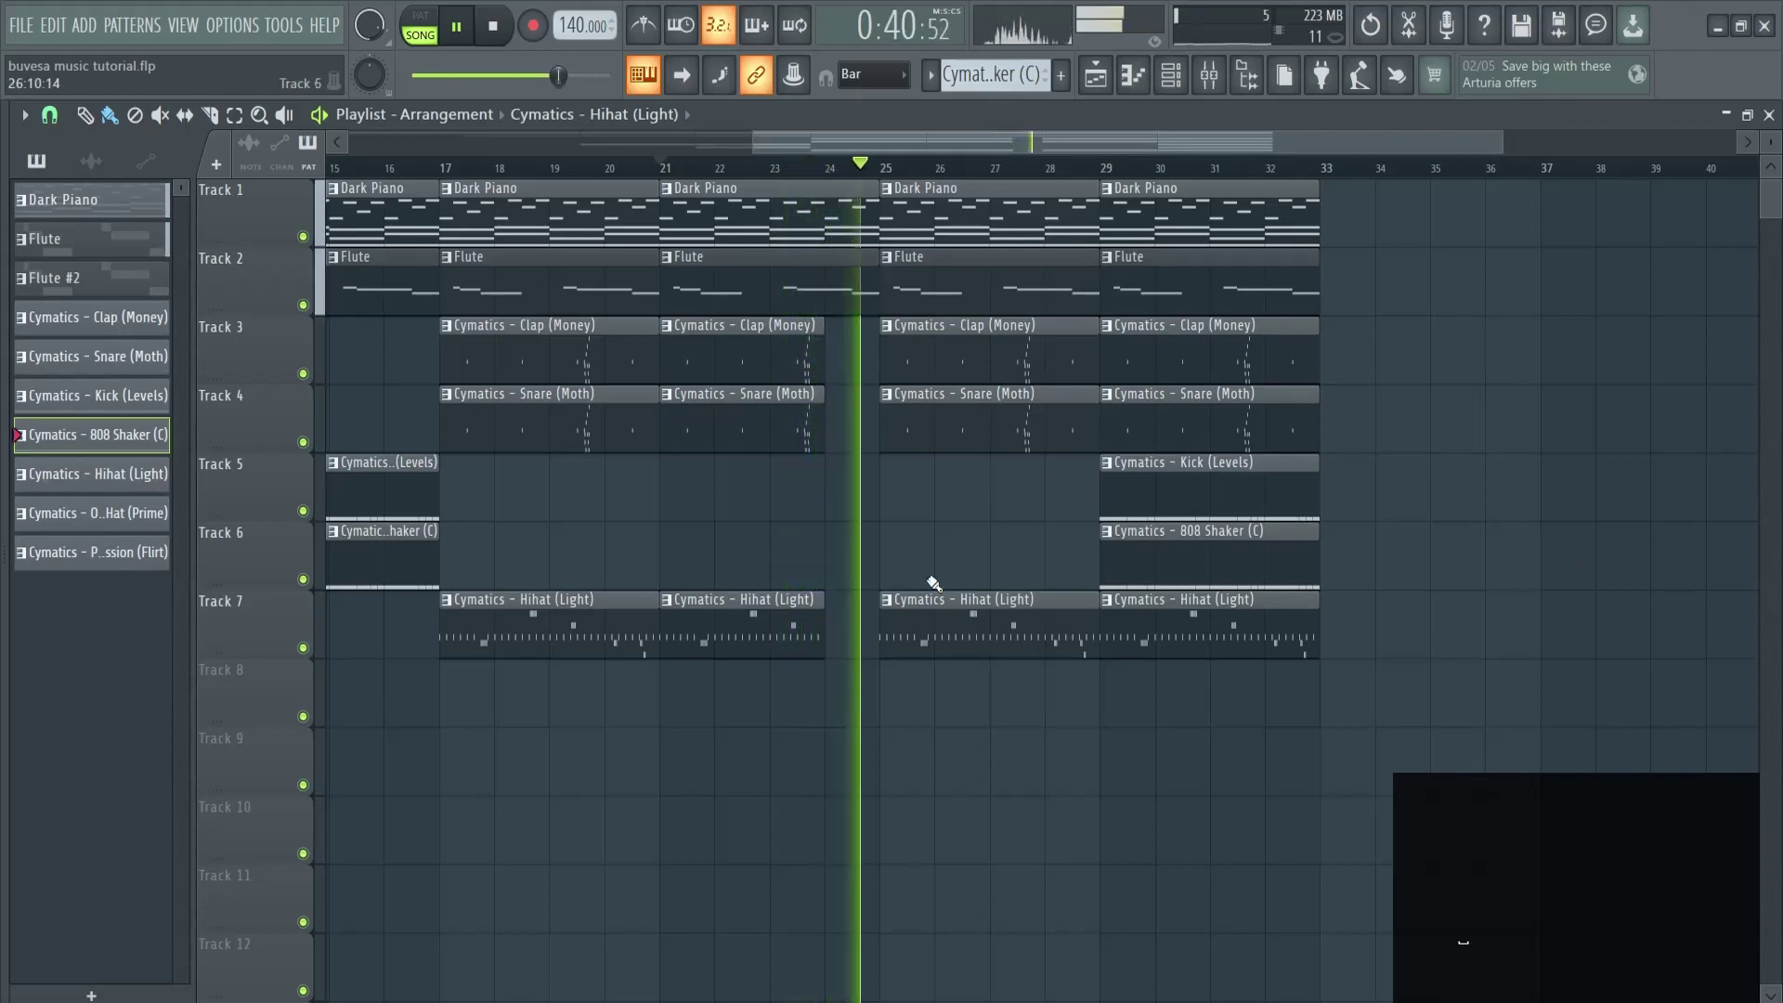
pyautogui.press('space')
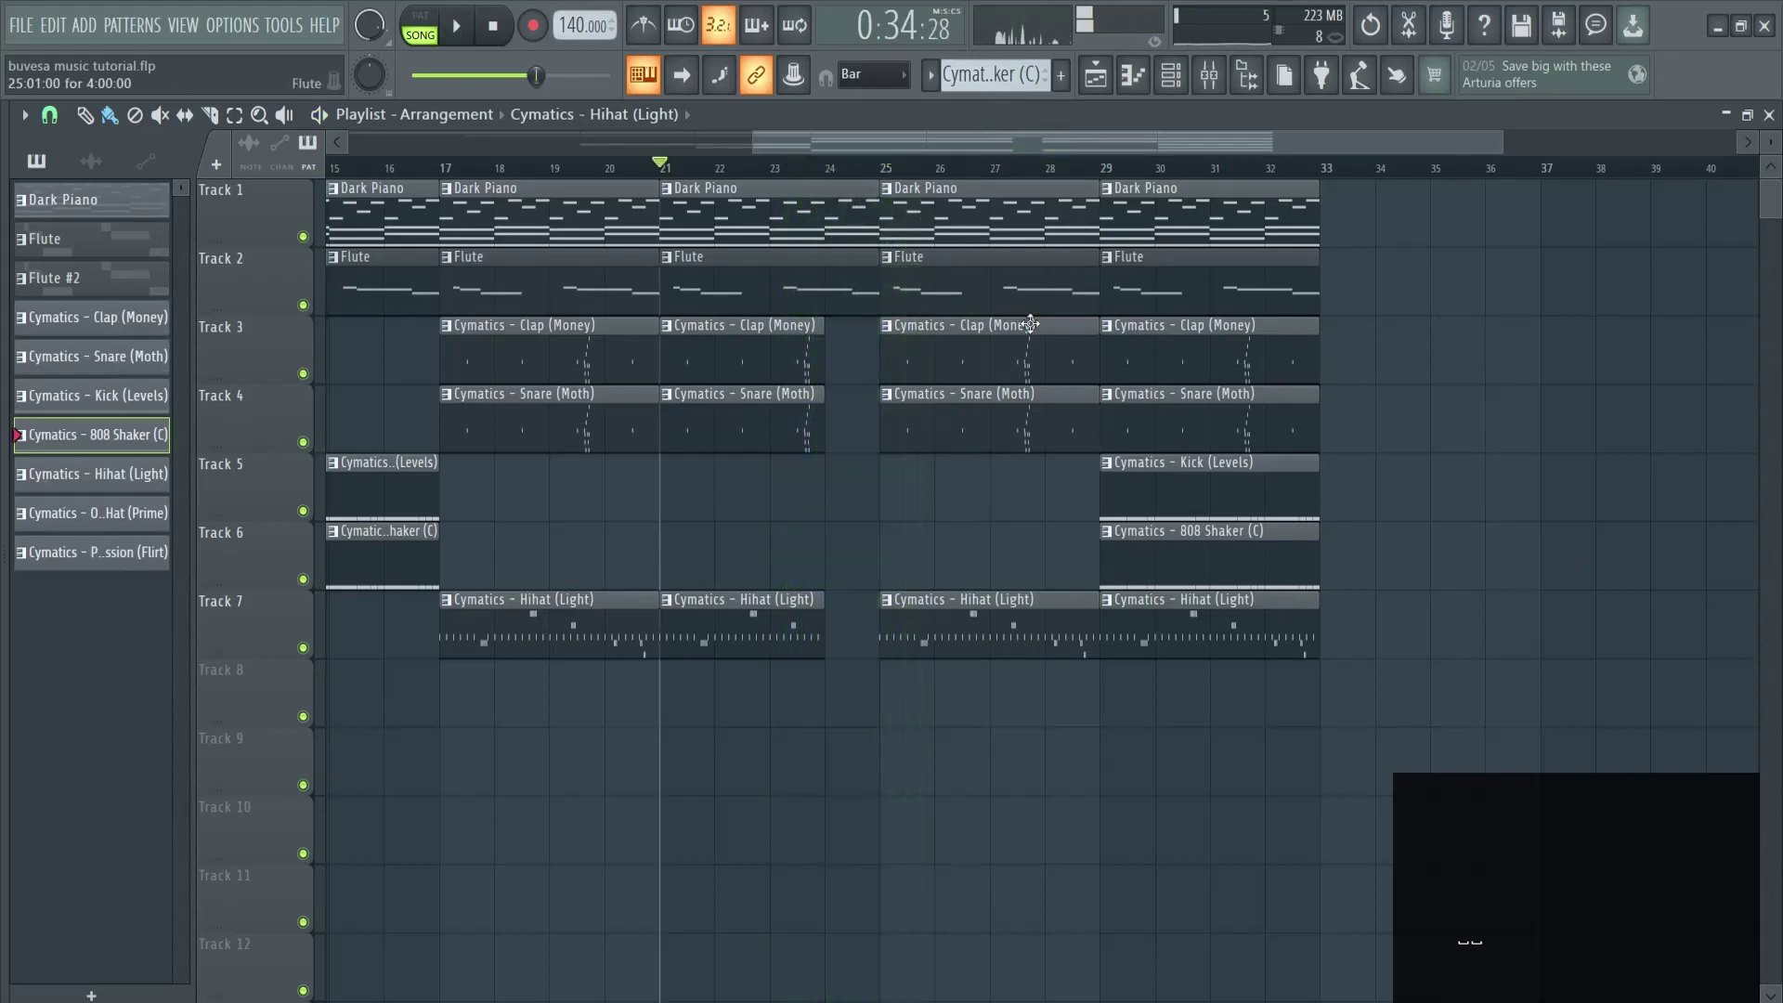
# Copy the bar 29 kick and 808 Shaker clips to bar 25, and place open-hat and percussion clips at bars 25 and 29.
pyautogui.moveTo(1441, 617); pyautogui.dragTo(1105, 458)
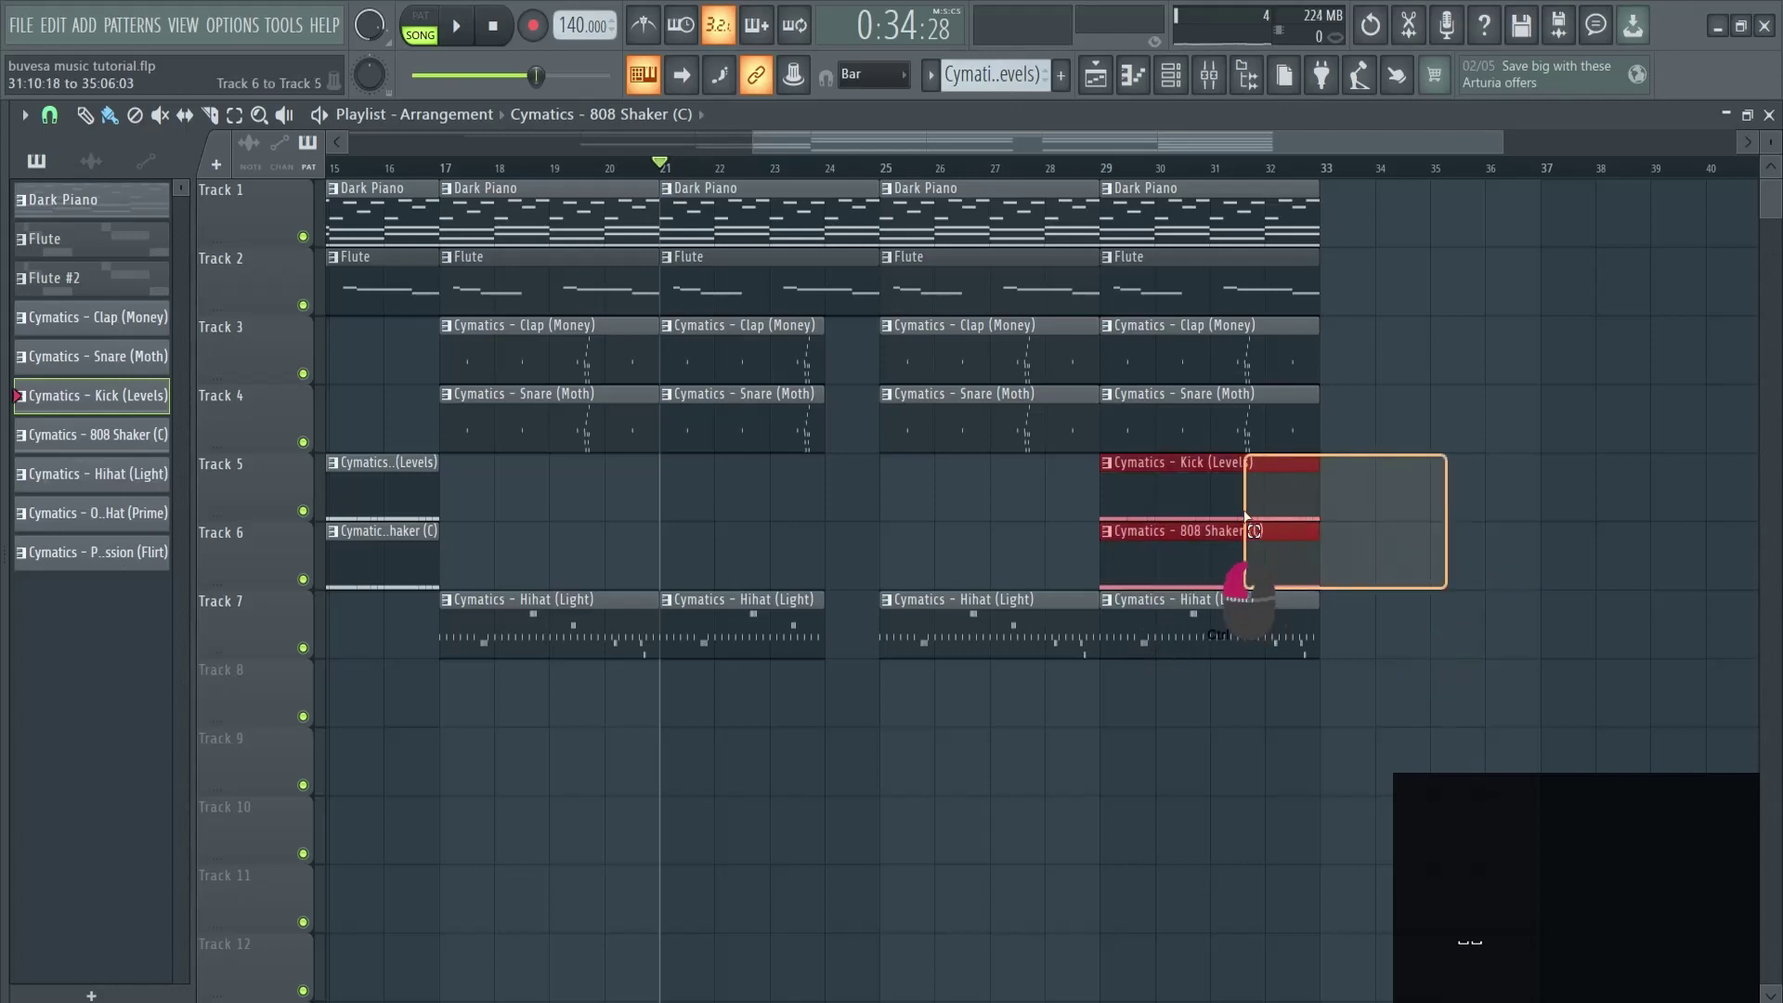
pyautogui.moveTo(1265, 476); pyautogui.dragTo(1052, 477)
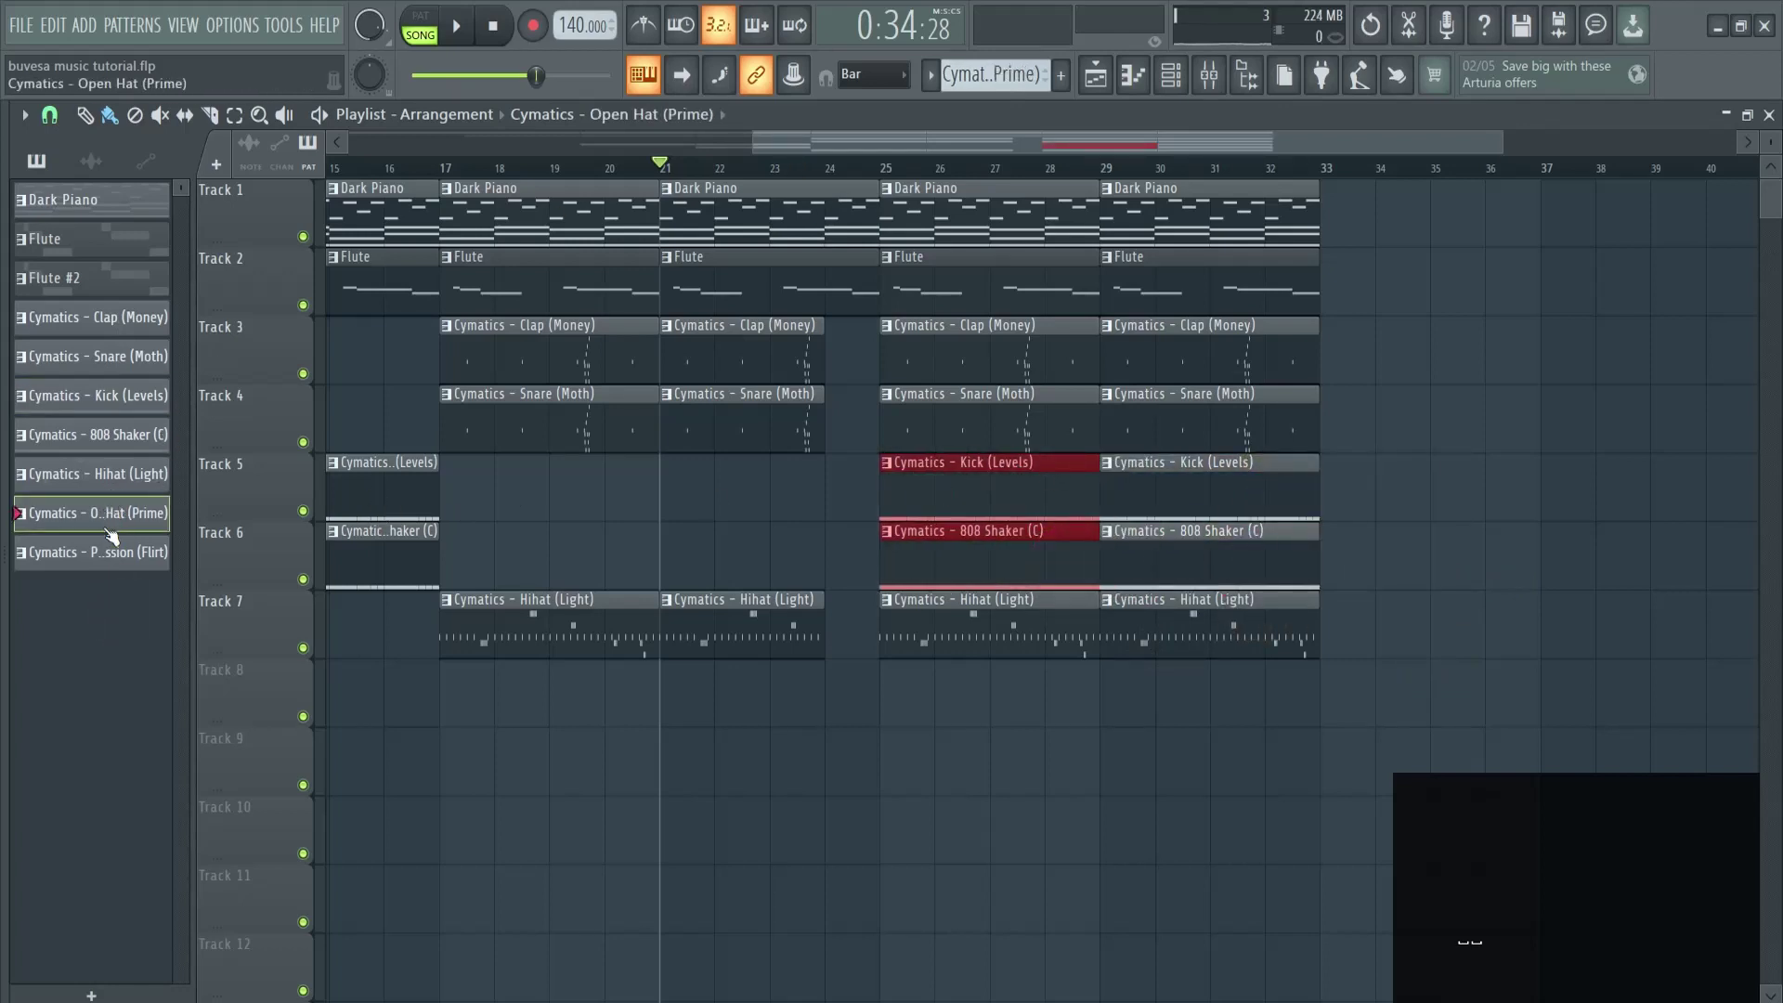
pyautogui.moveTo(112, 554); pyautogui.dragTo(891, 699)
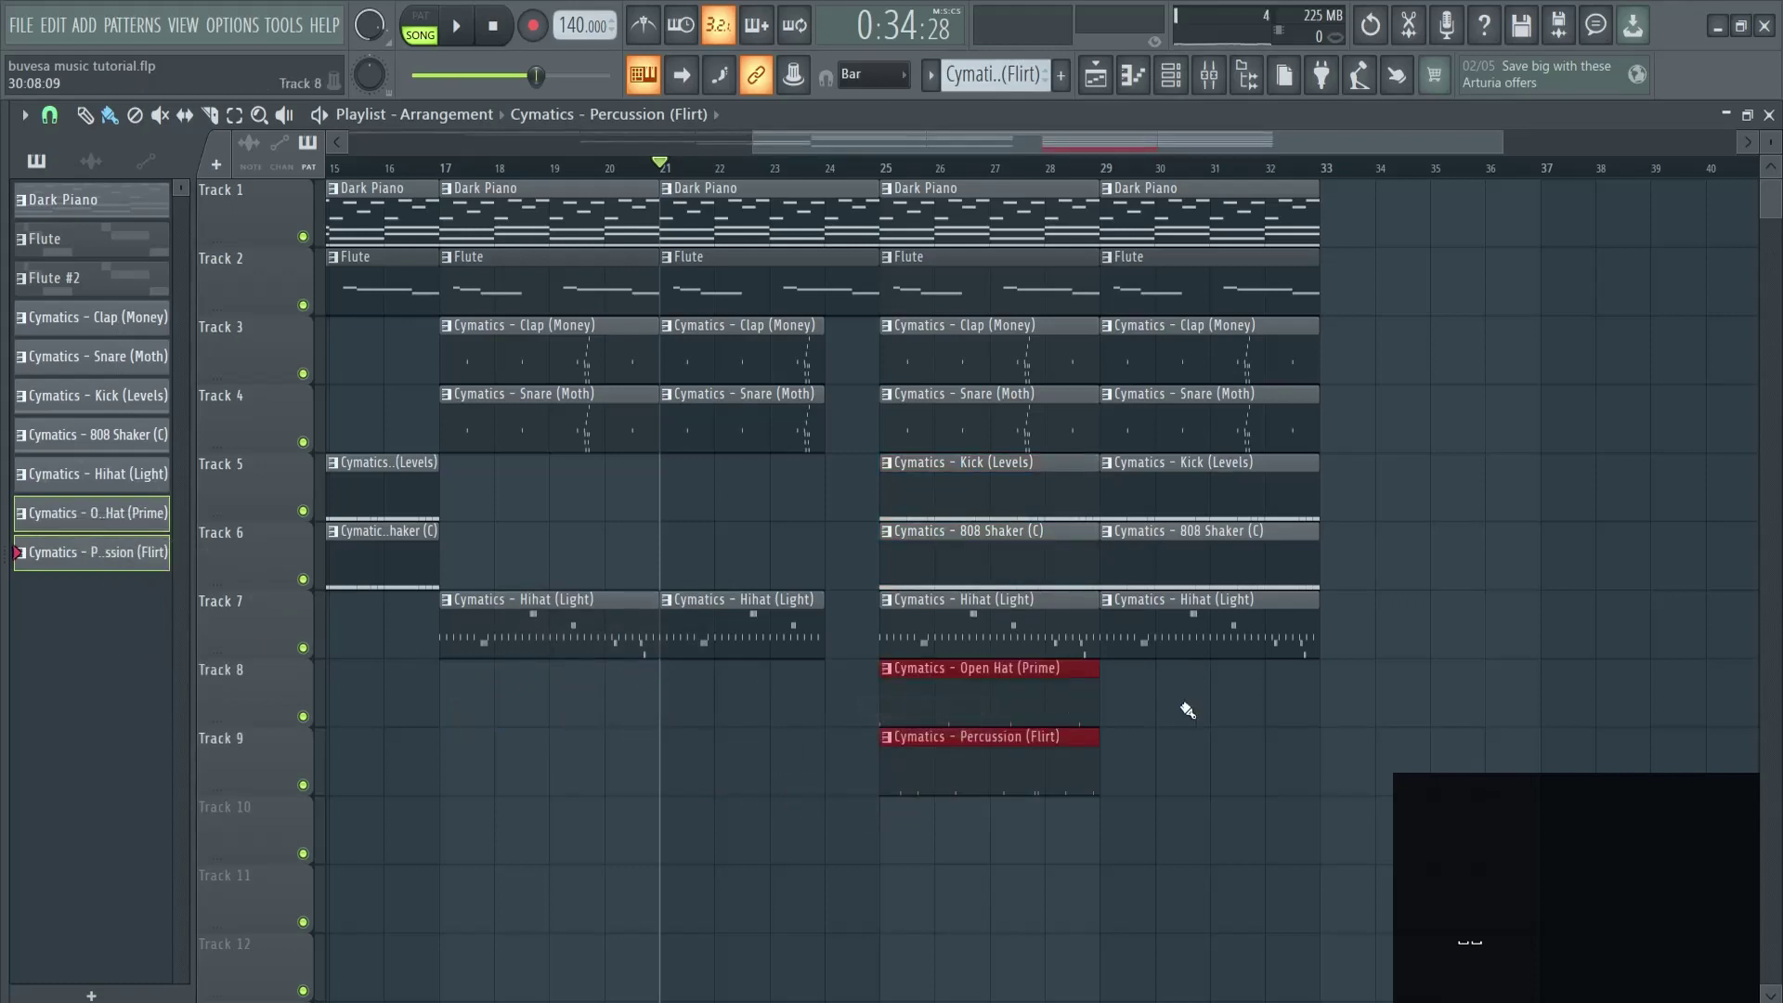
pyautogui.hotkey('ctrl', 'b')
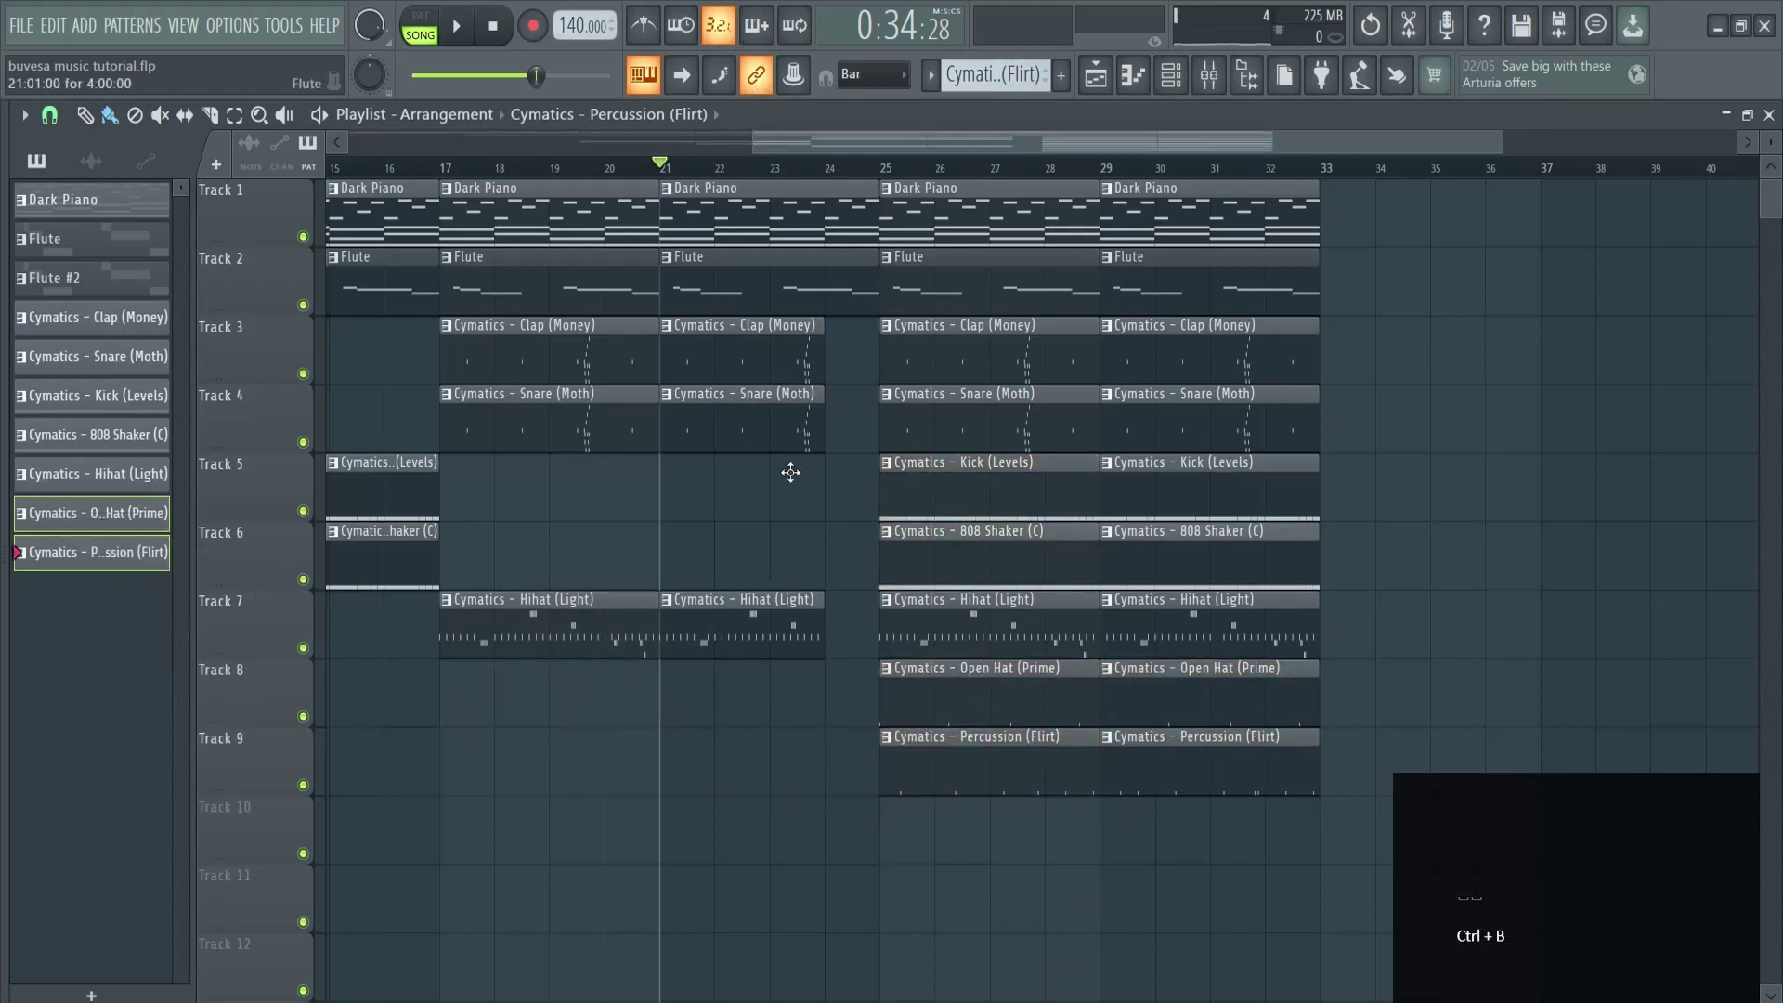
# Play the song from bar 21 and duplicate all clips in bars 25–32 to bar 33.
pyautogui.press('space')
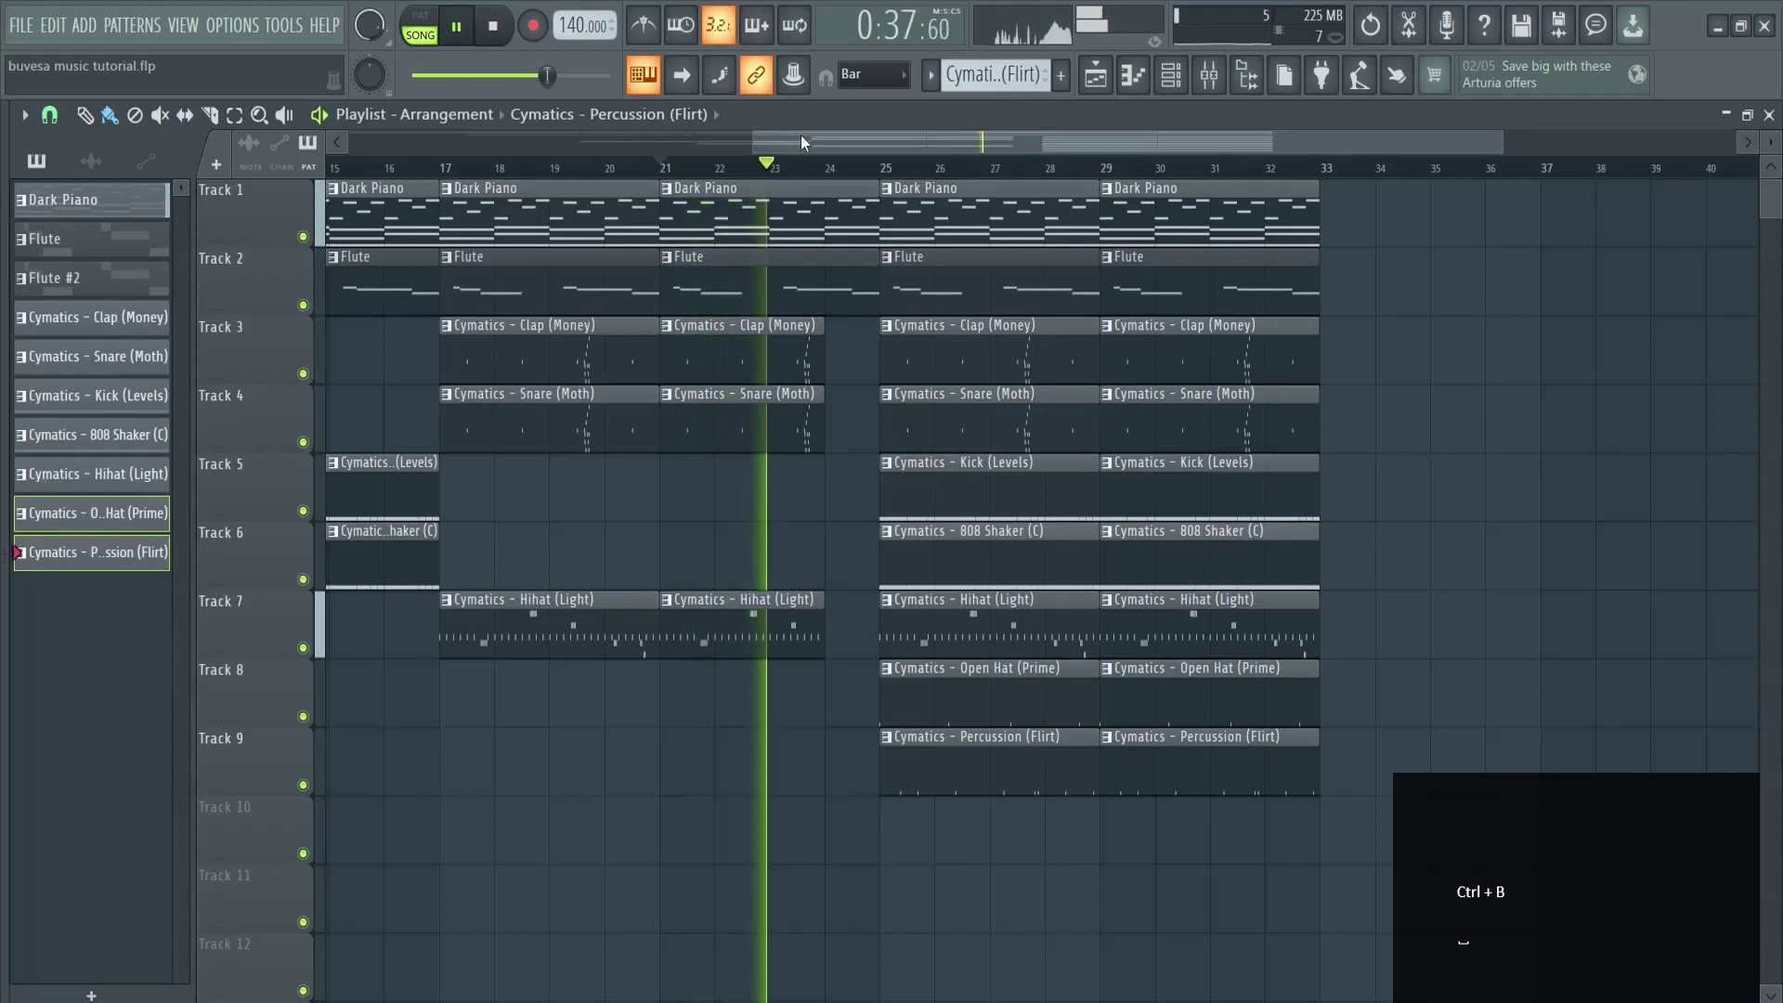
pyautogui.moveTo(801, 135); pyautogui.dragTo(892, 148)
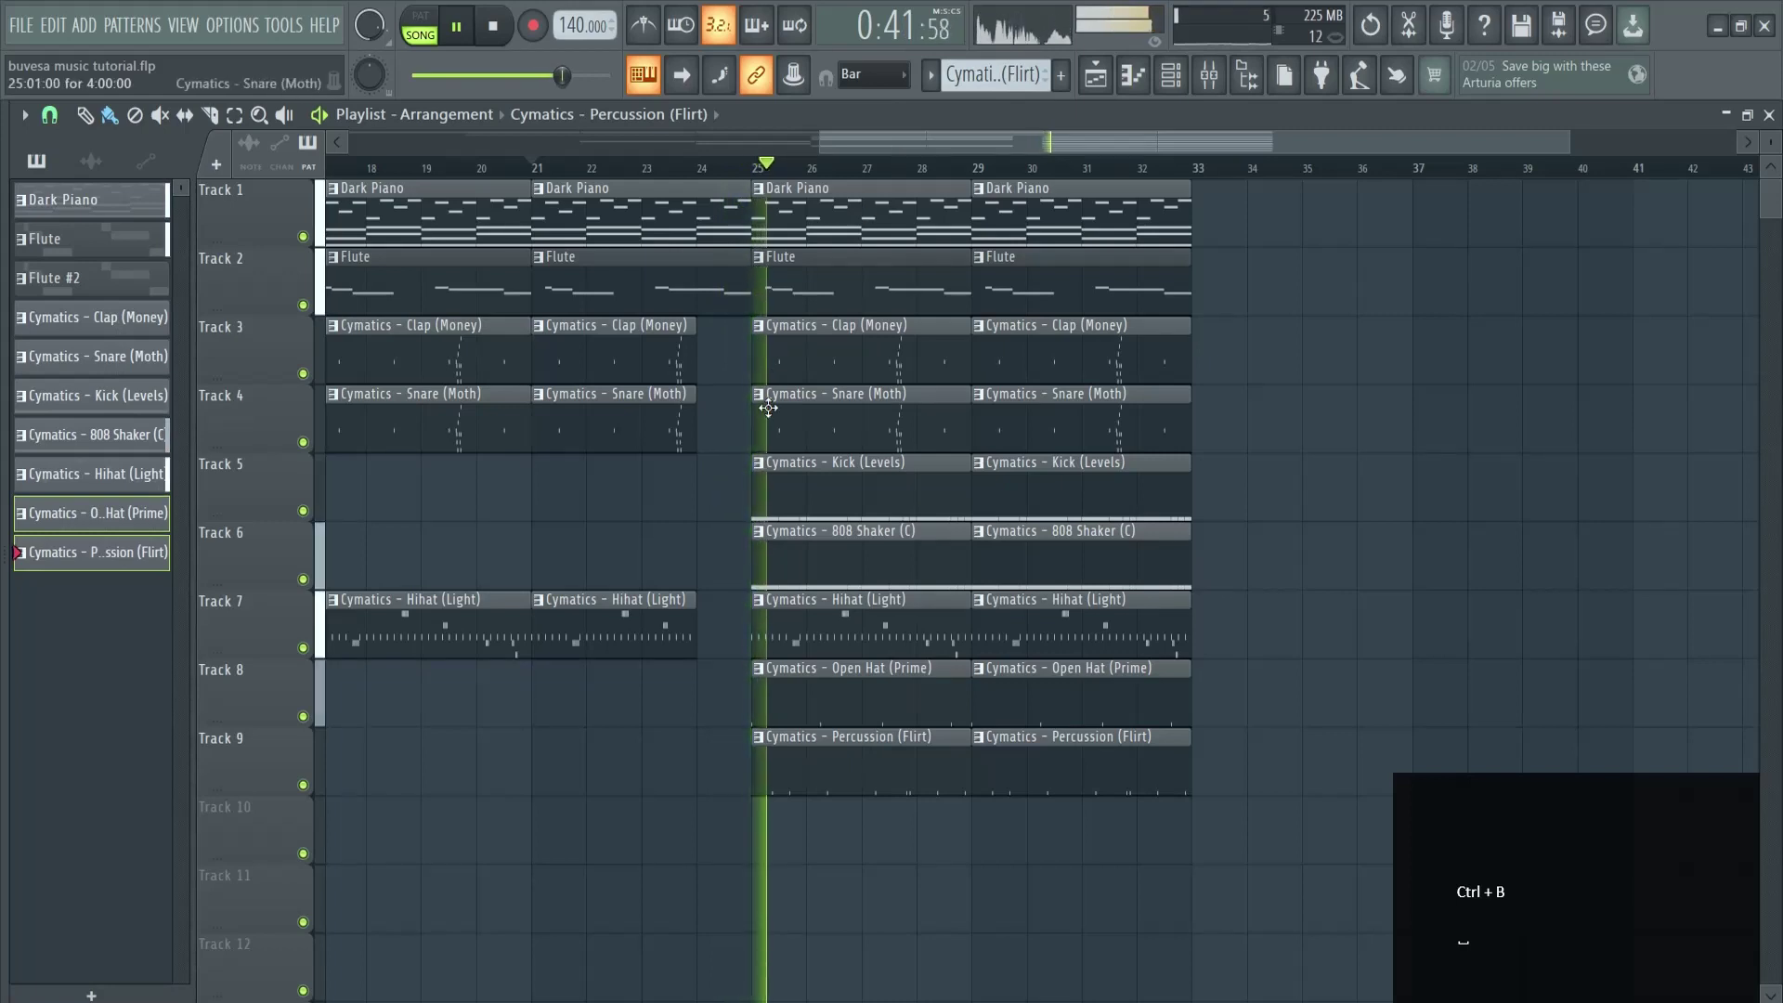
pyautogui.moveTo(968, 146); pyautogui.dragTo(1055, 130)
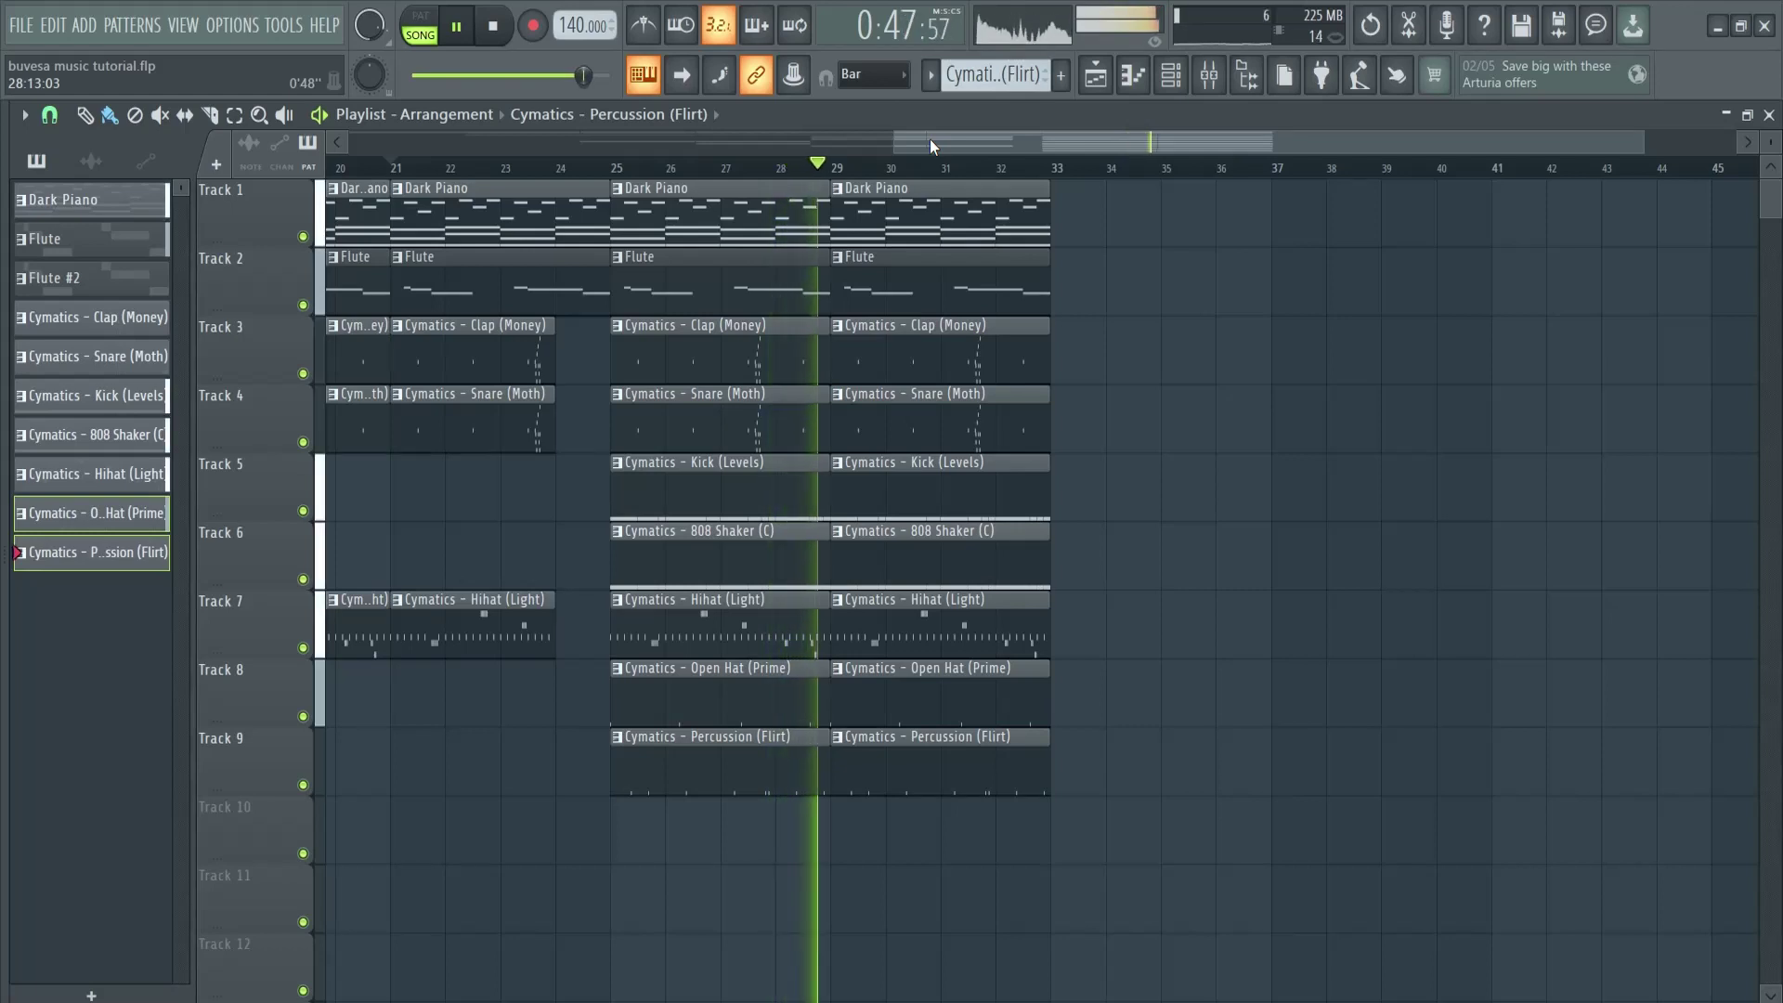
pyautogui.moveTo(1186, 840); pyautogui.dragTo(728, 297)
pyautogui.hotkey('ctrl', 'b')
pyautogui.click(1630, 286)
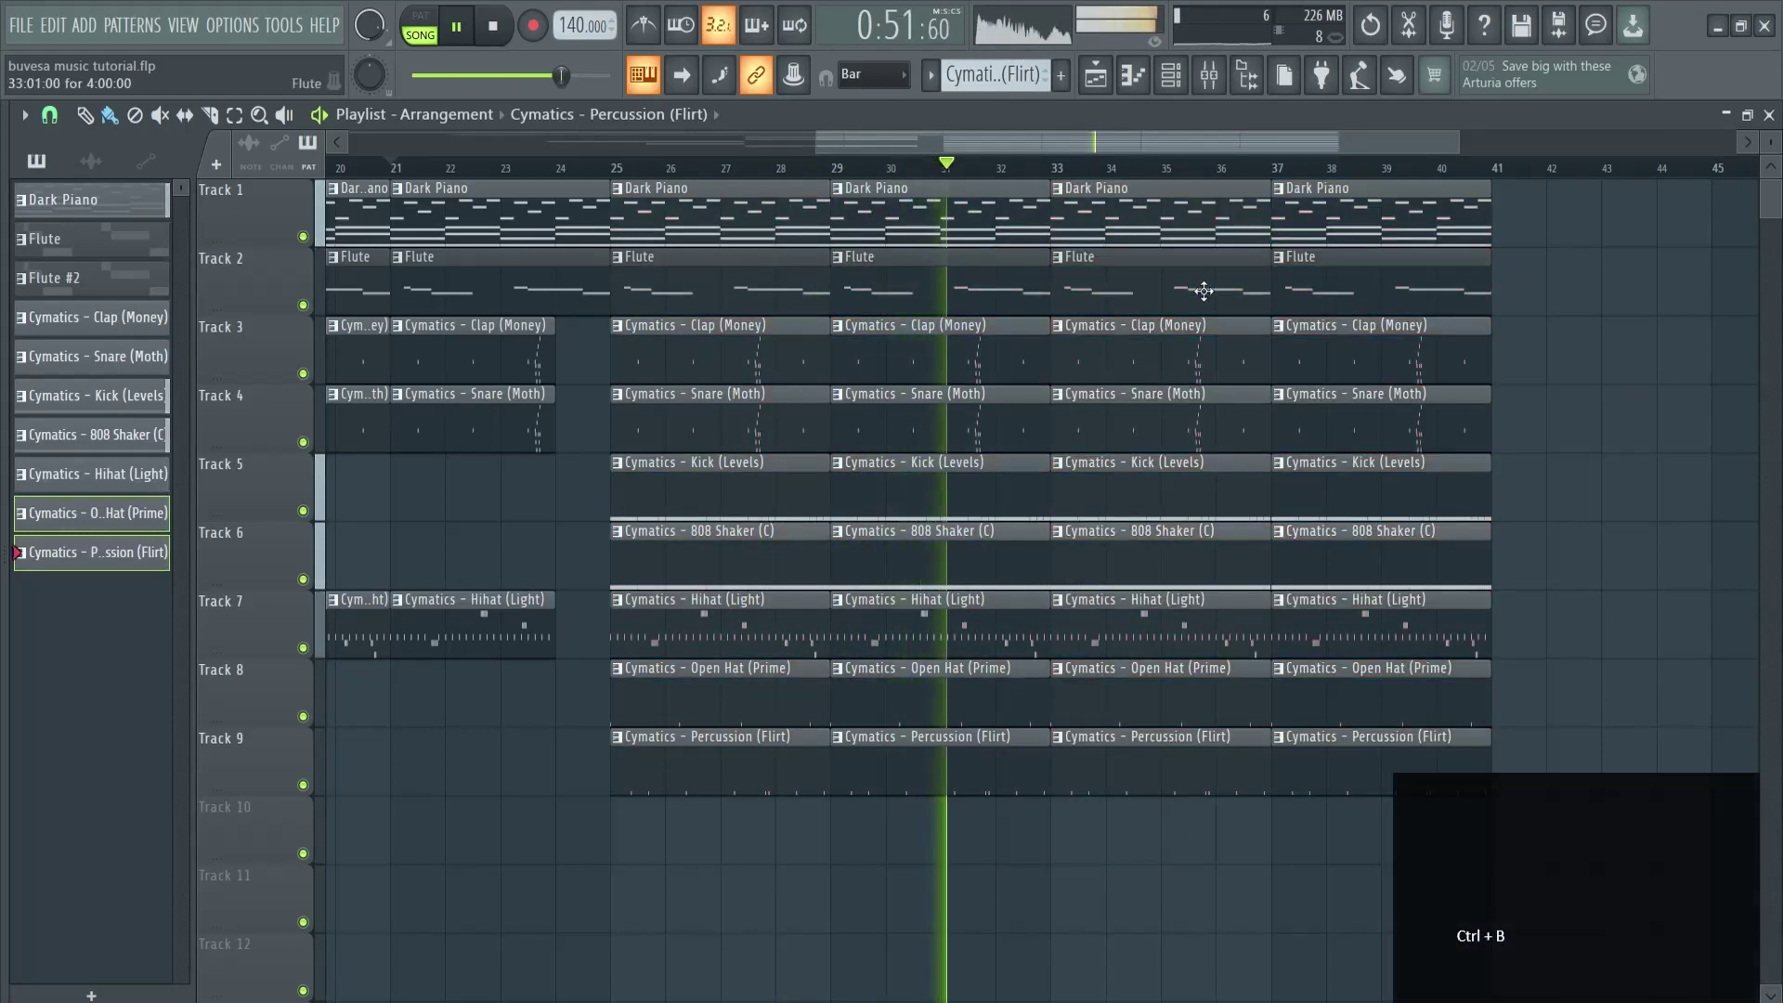
# Delete the flute clip at bar 33 and the open-hat and percussion clips at bar 37.
pyautogui.rightClick(1145, 277)
pyautogui.moveTo(1228, 136); pyautogui.dragTo(1325, 138)
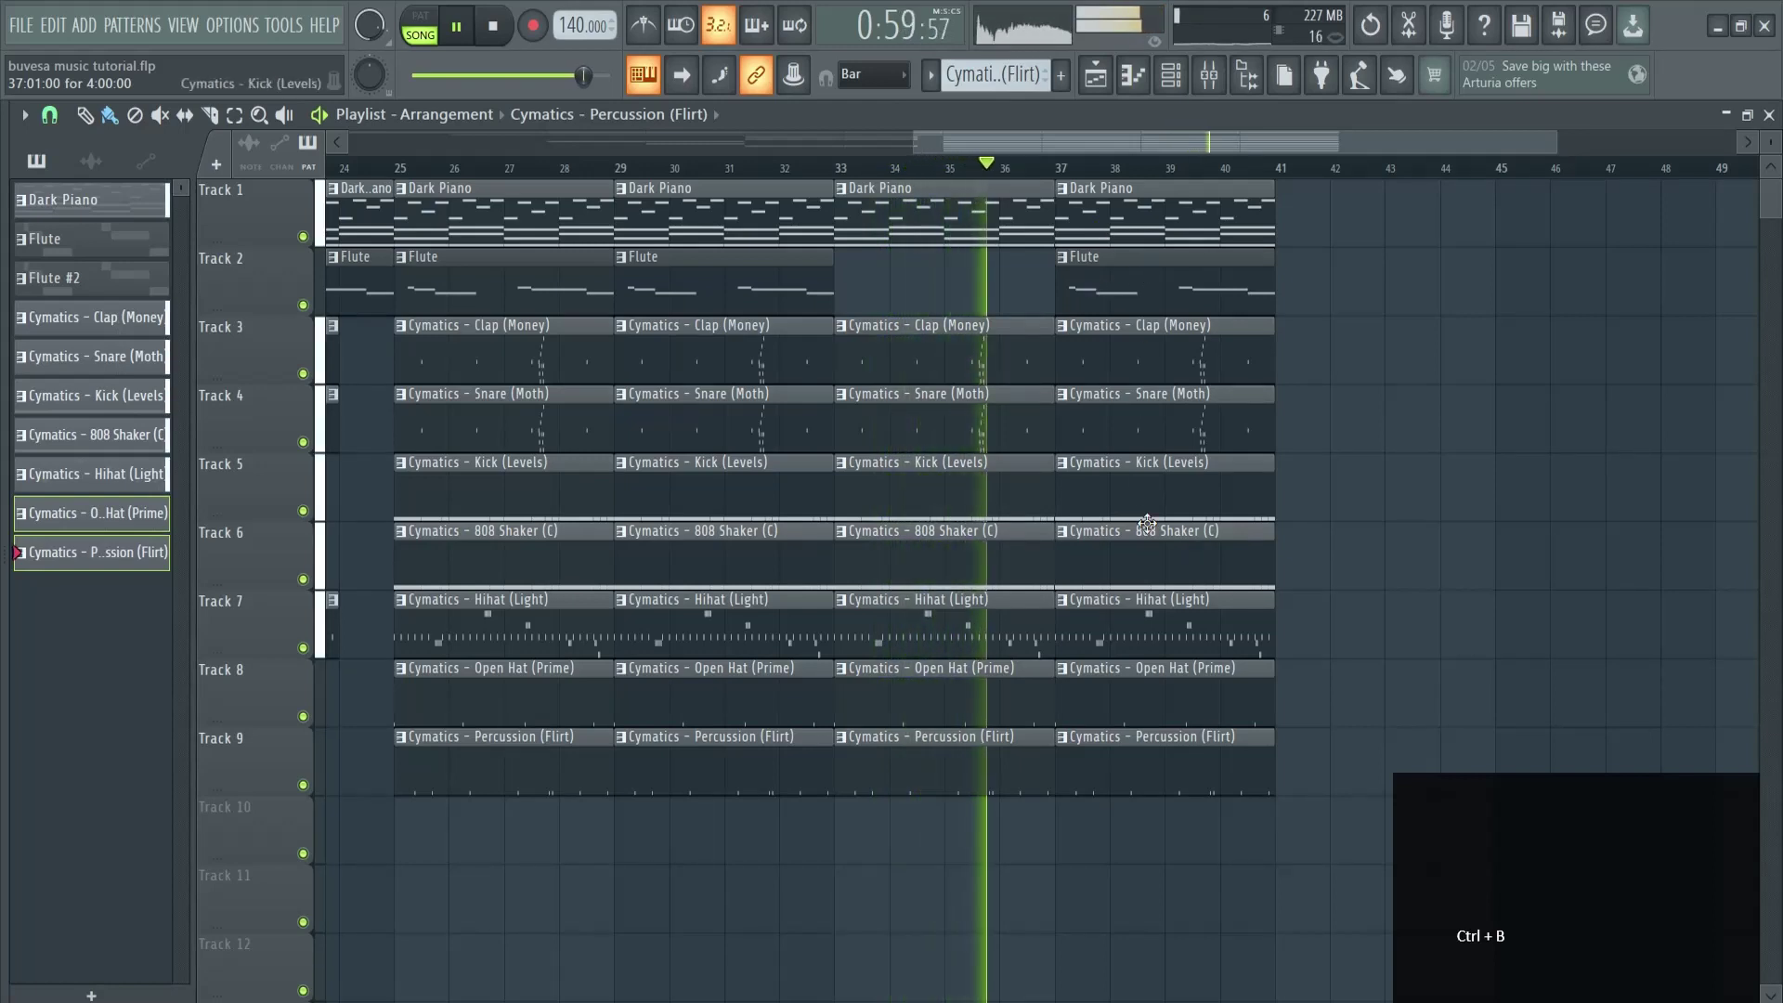
pyautogui.rightClick(1163, 694)
pyautogui.rightClick(1174, 776)
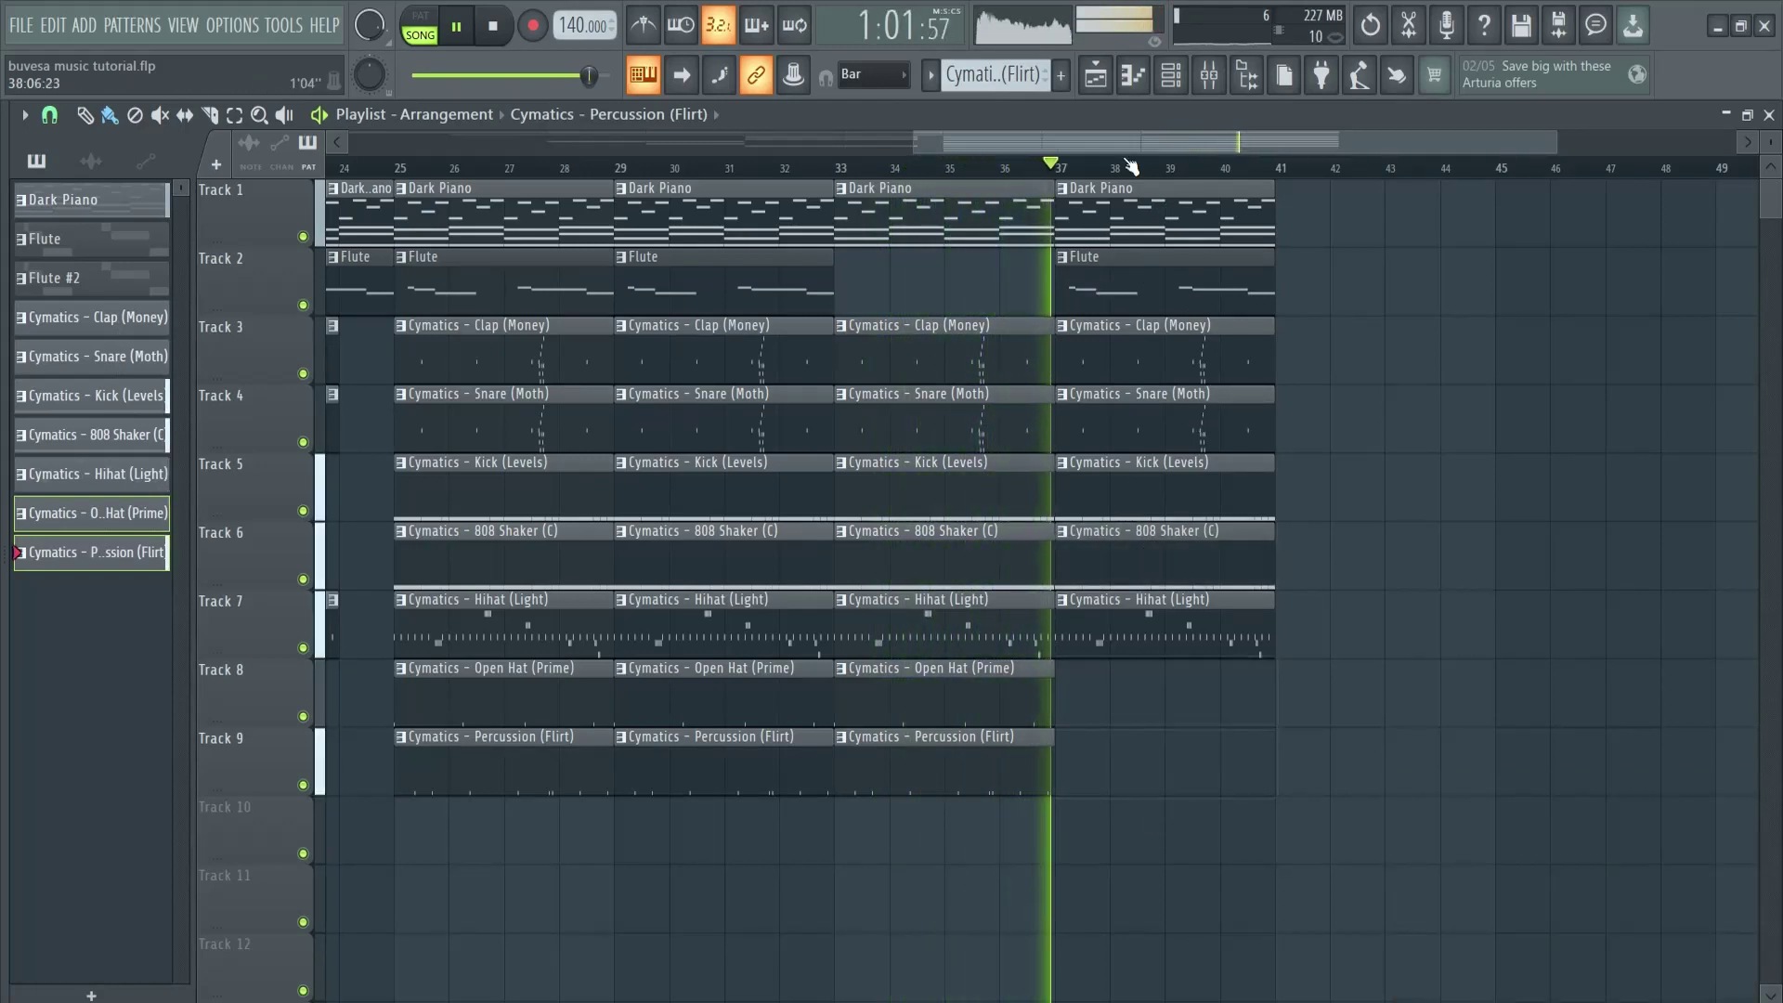
# Stop playback, duplicate all clips in bars 37–40 to bar 41, and repeat only the piano and flute clips at bar 45.
pyautogui.moveTo(1165, 145); pyautogui.dragTo(1244, 149)
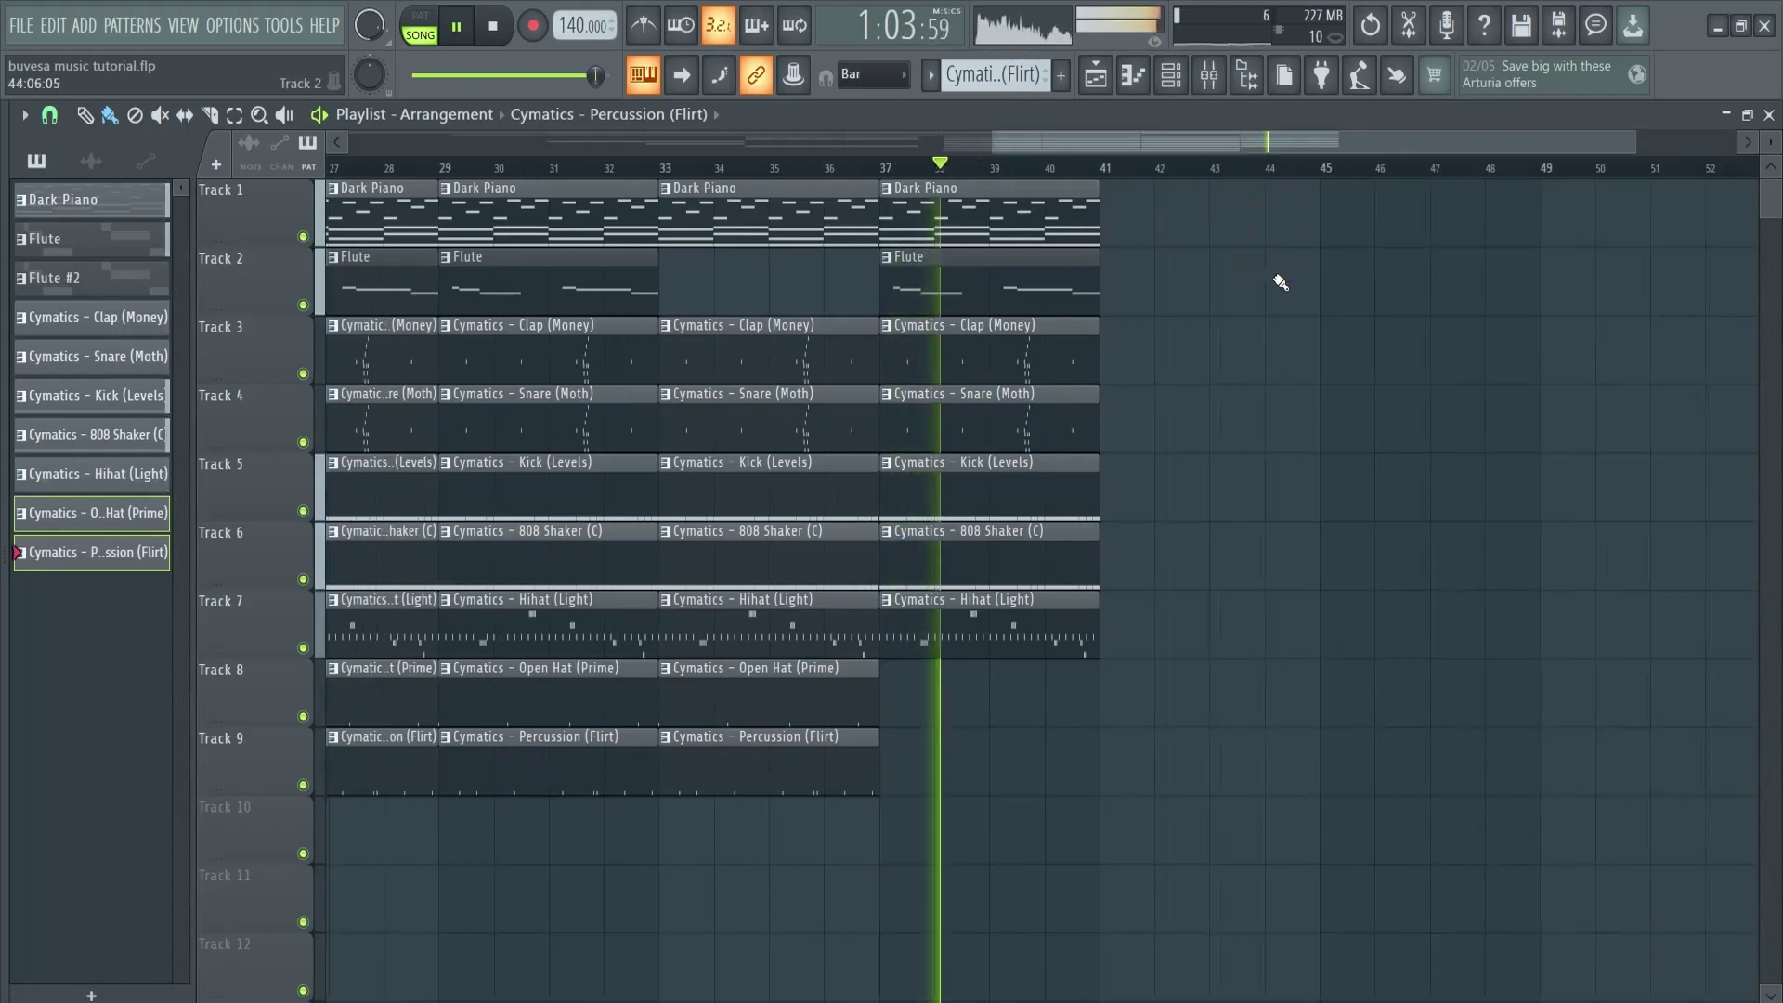
pyautogui.moveTo(1170, 281); pyautogui.dragTo(1053, 195)
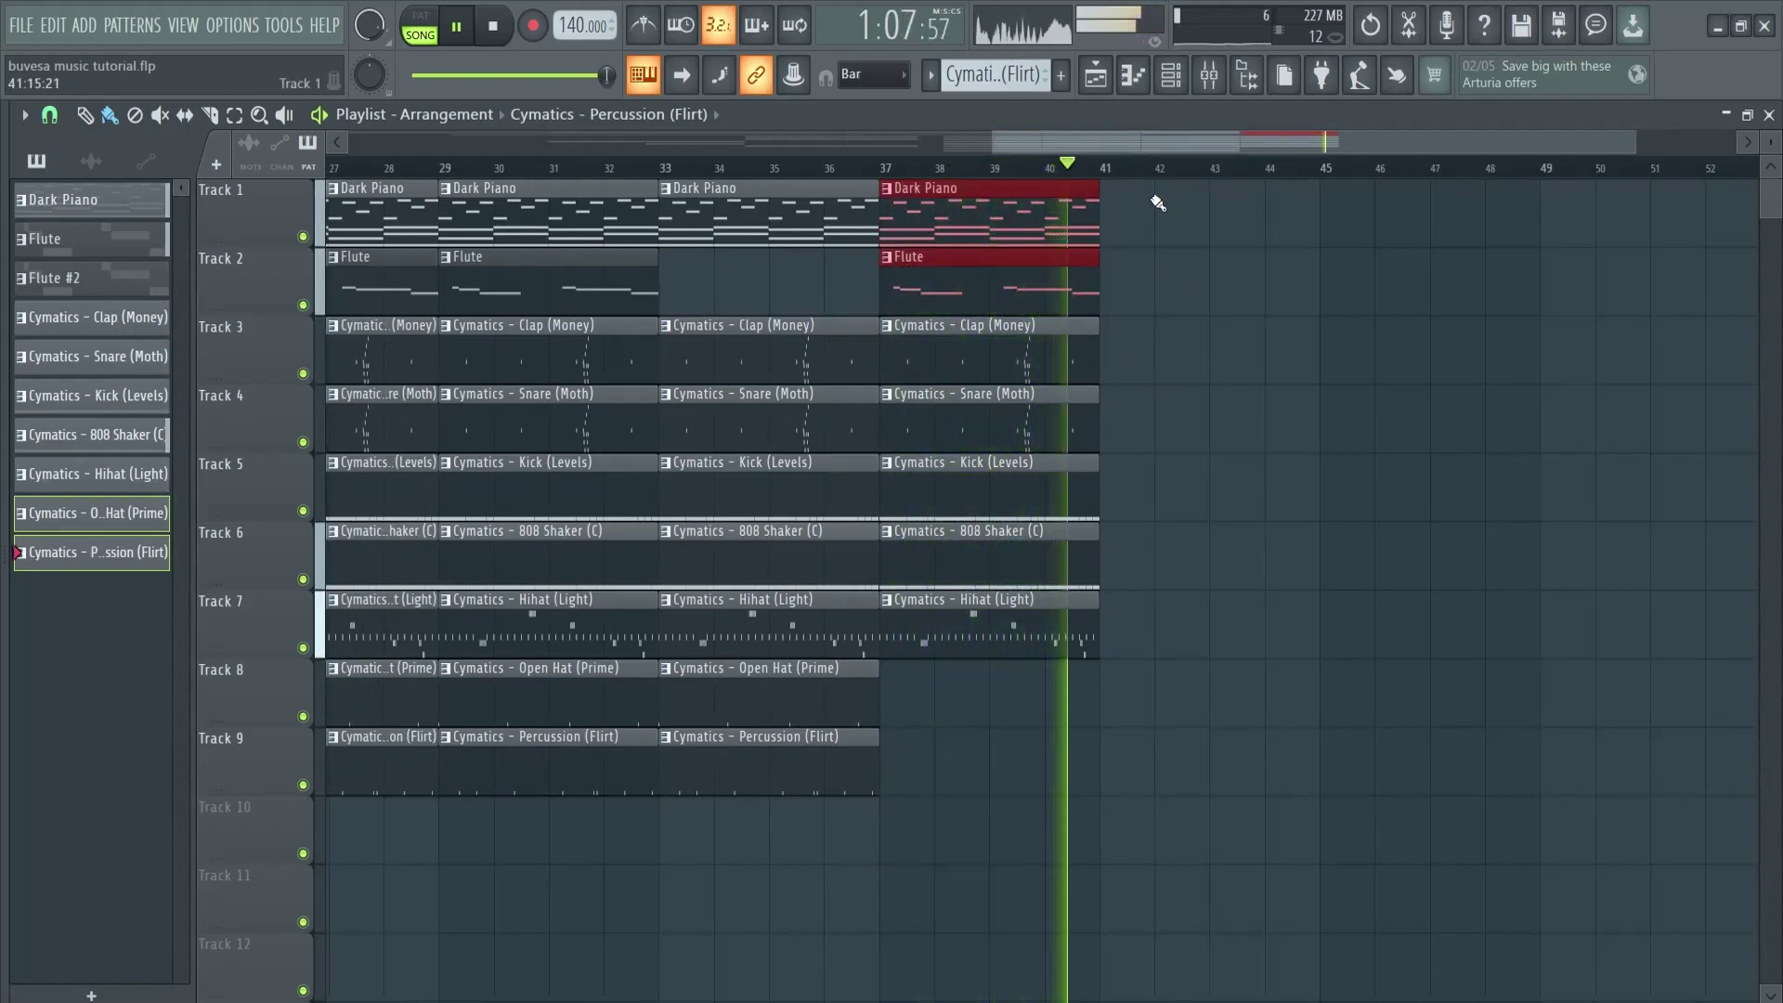
pyautogui.press('space')
pyautogui.moveTo(1142, 705); pyautogui.dragTo(976, 239)
pyautogui.hotkey('ctrl', 'b')
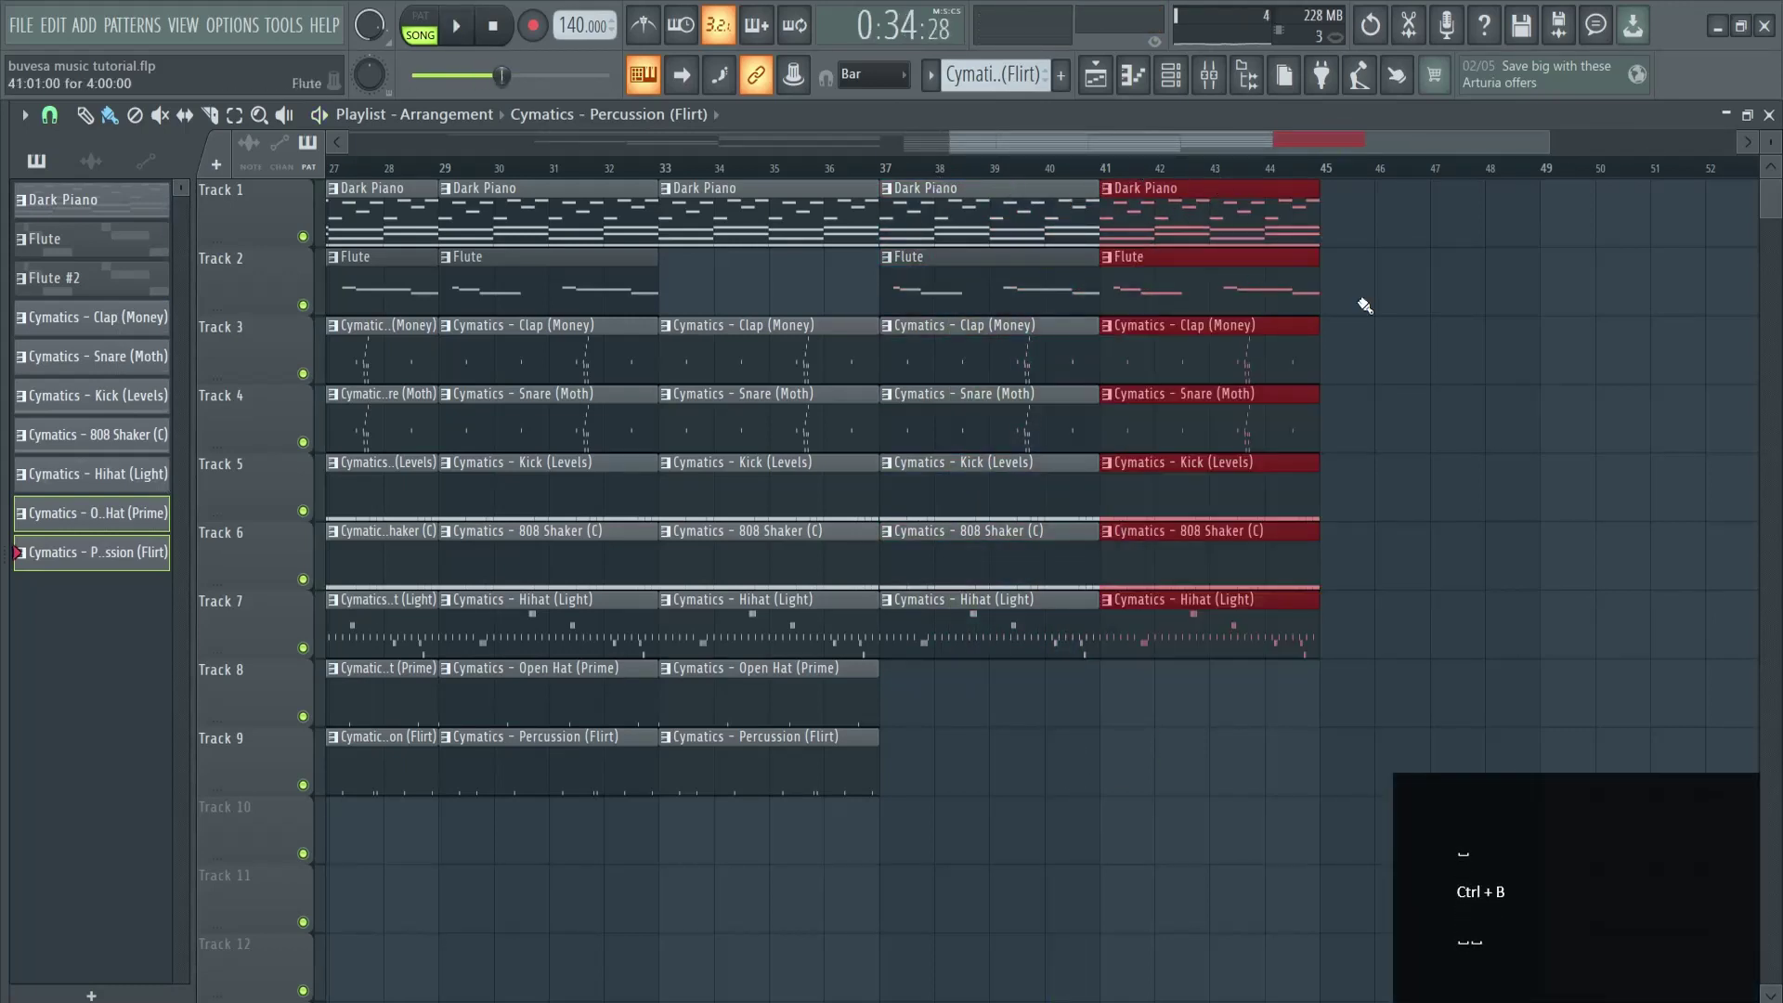
pyautogui.moveTo(1365, 306); pyautogui.dragTo(1212, 181)
pyautogui.hotkey('ctrl', 'b')
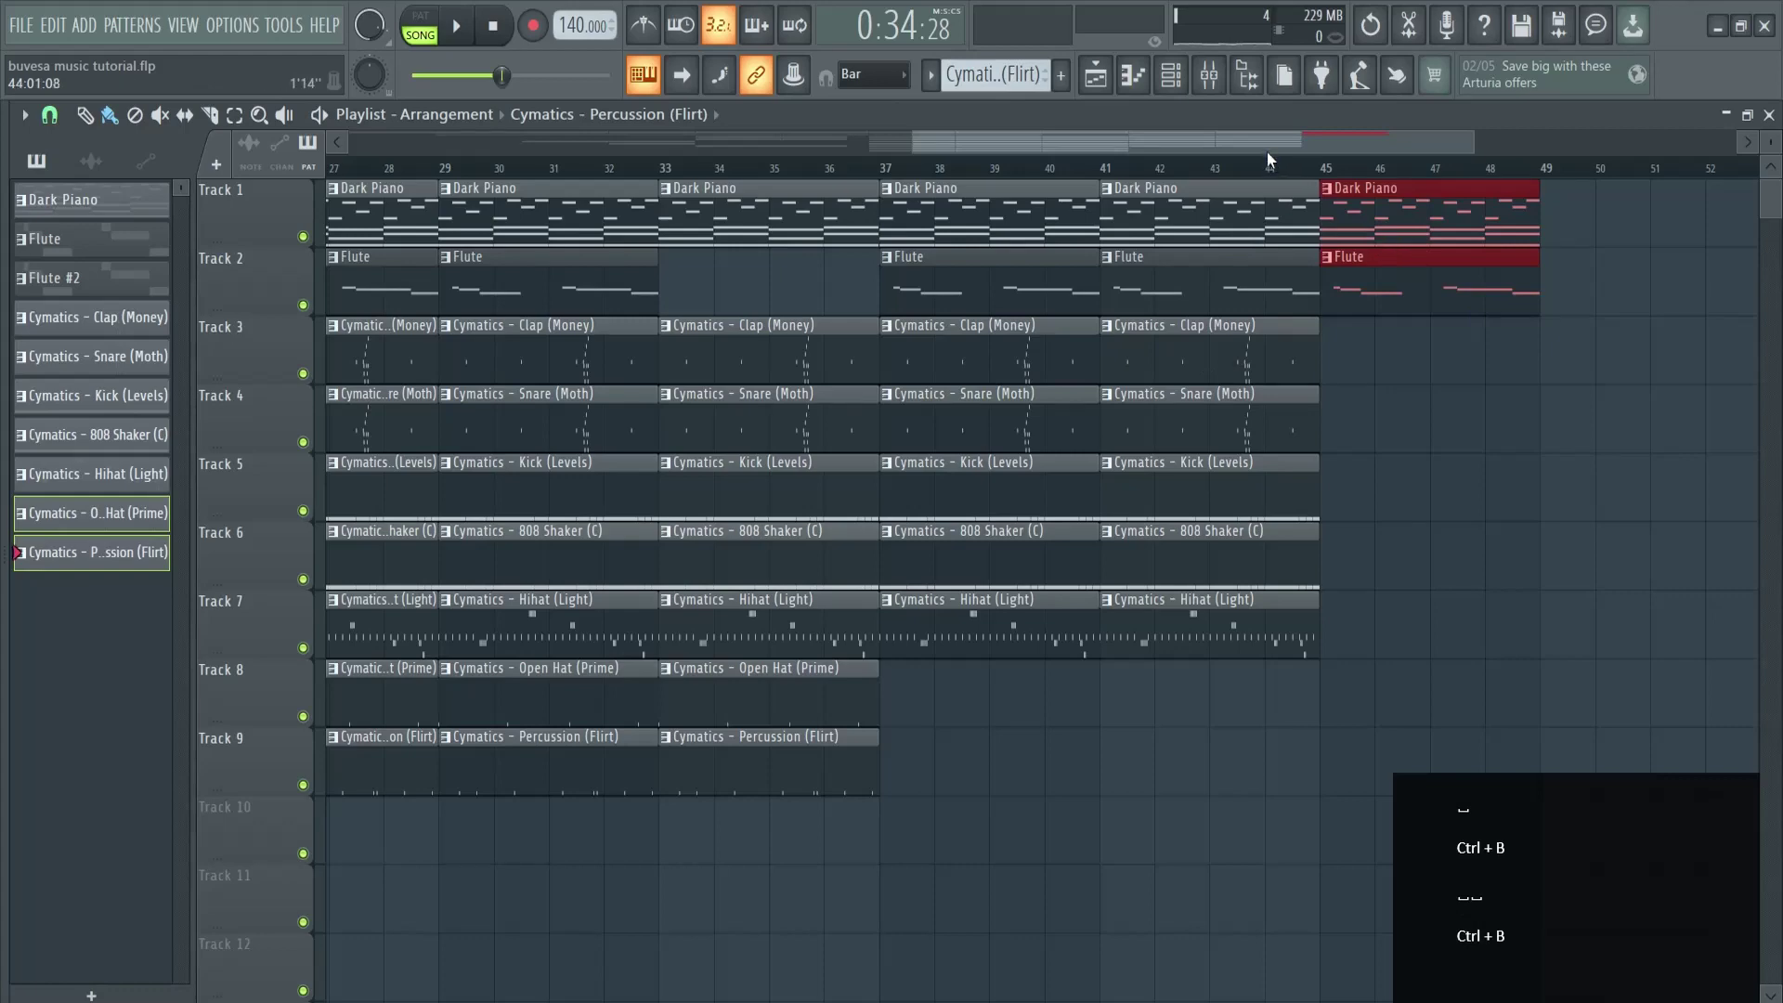
# Select all clips from bar 9 to the end of the arrangement and duplicate them to bar 49.
pyautogui.moveTo(910, 138); pyautogui.dragTo(345, 139)
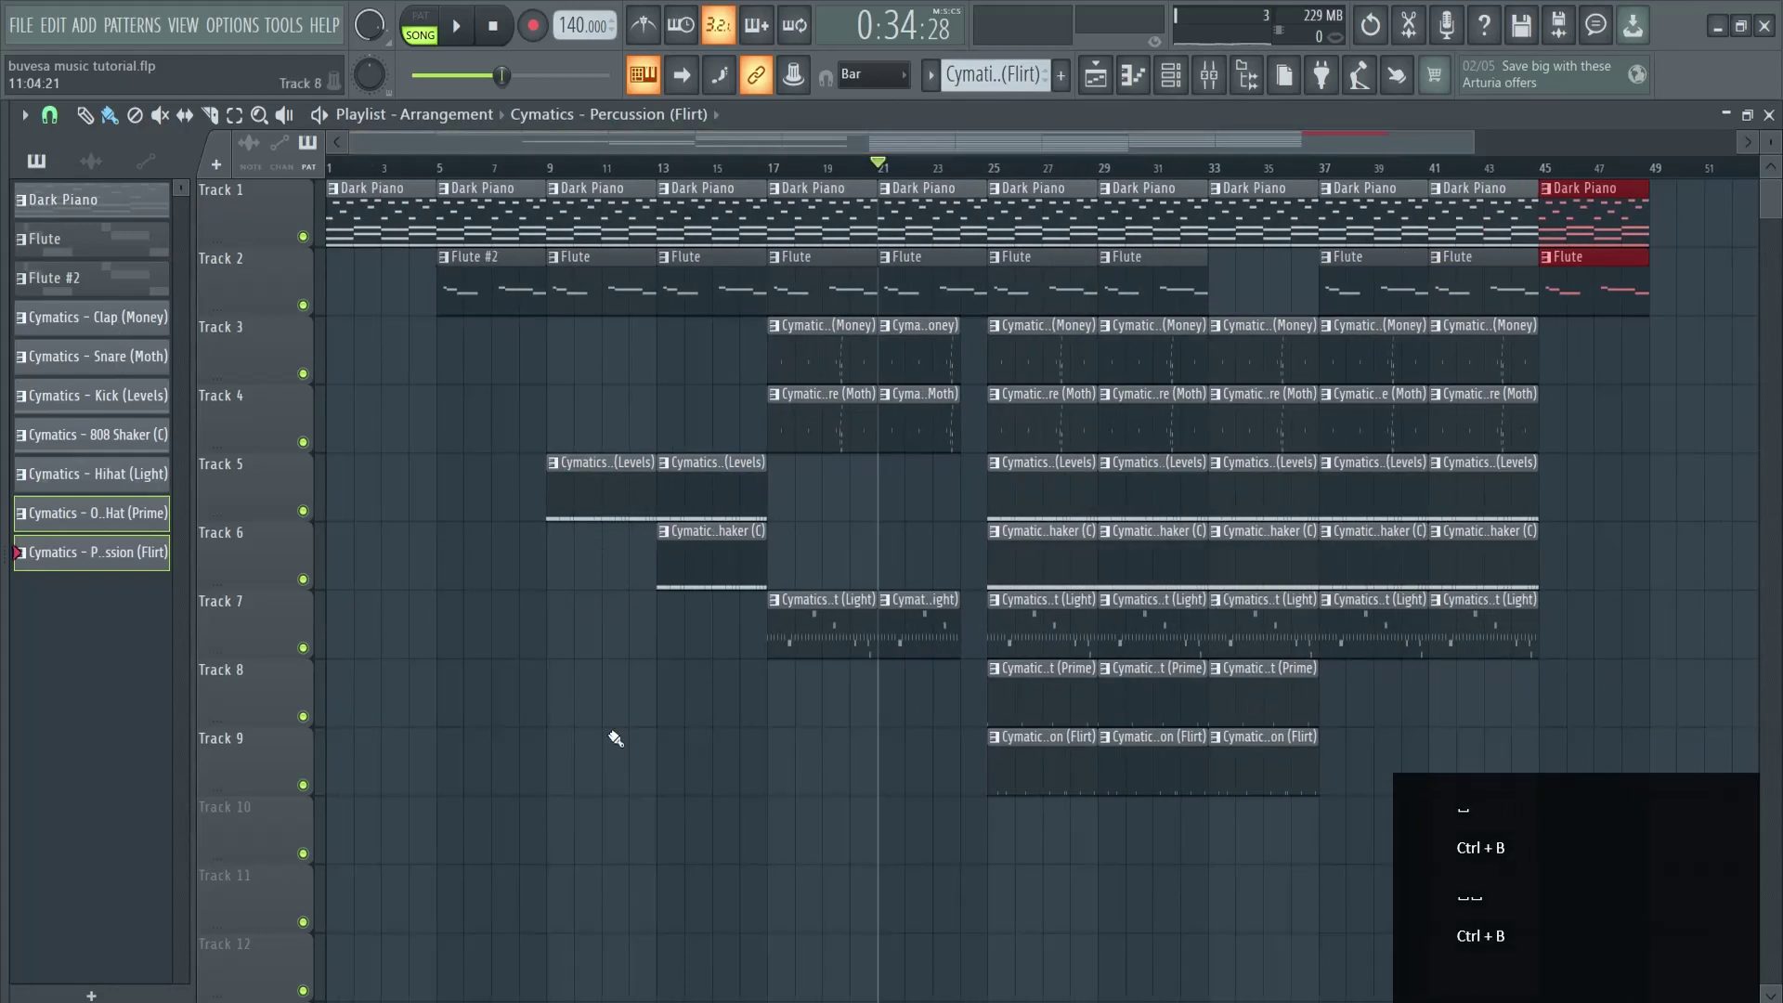
pyautogui.moveTo(602, 889); pyautogui.dragTo(1570, 182)
pyautogui.hotkey('ctrl', 'b')
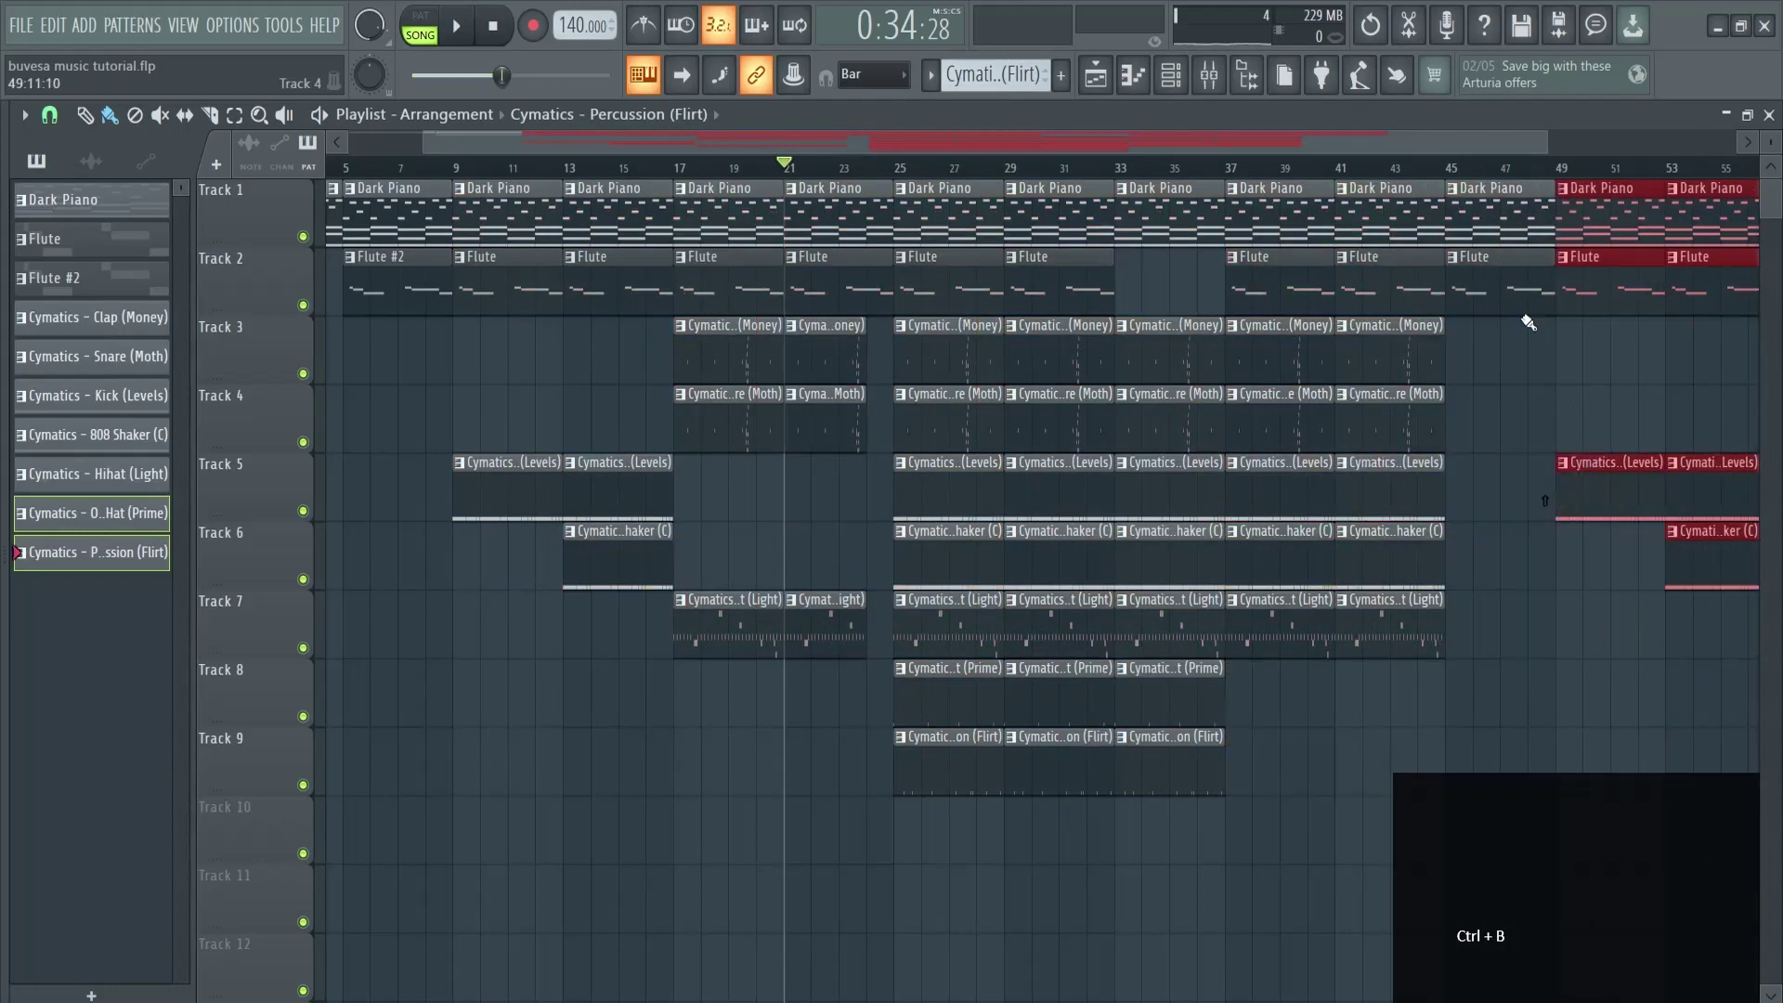
pyautogui.moveTo(1059, 140); pyautogui.dragTo(1599, 130)
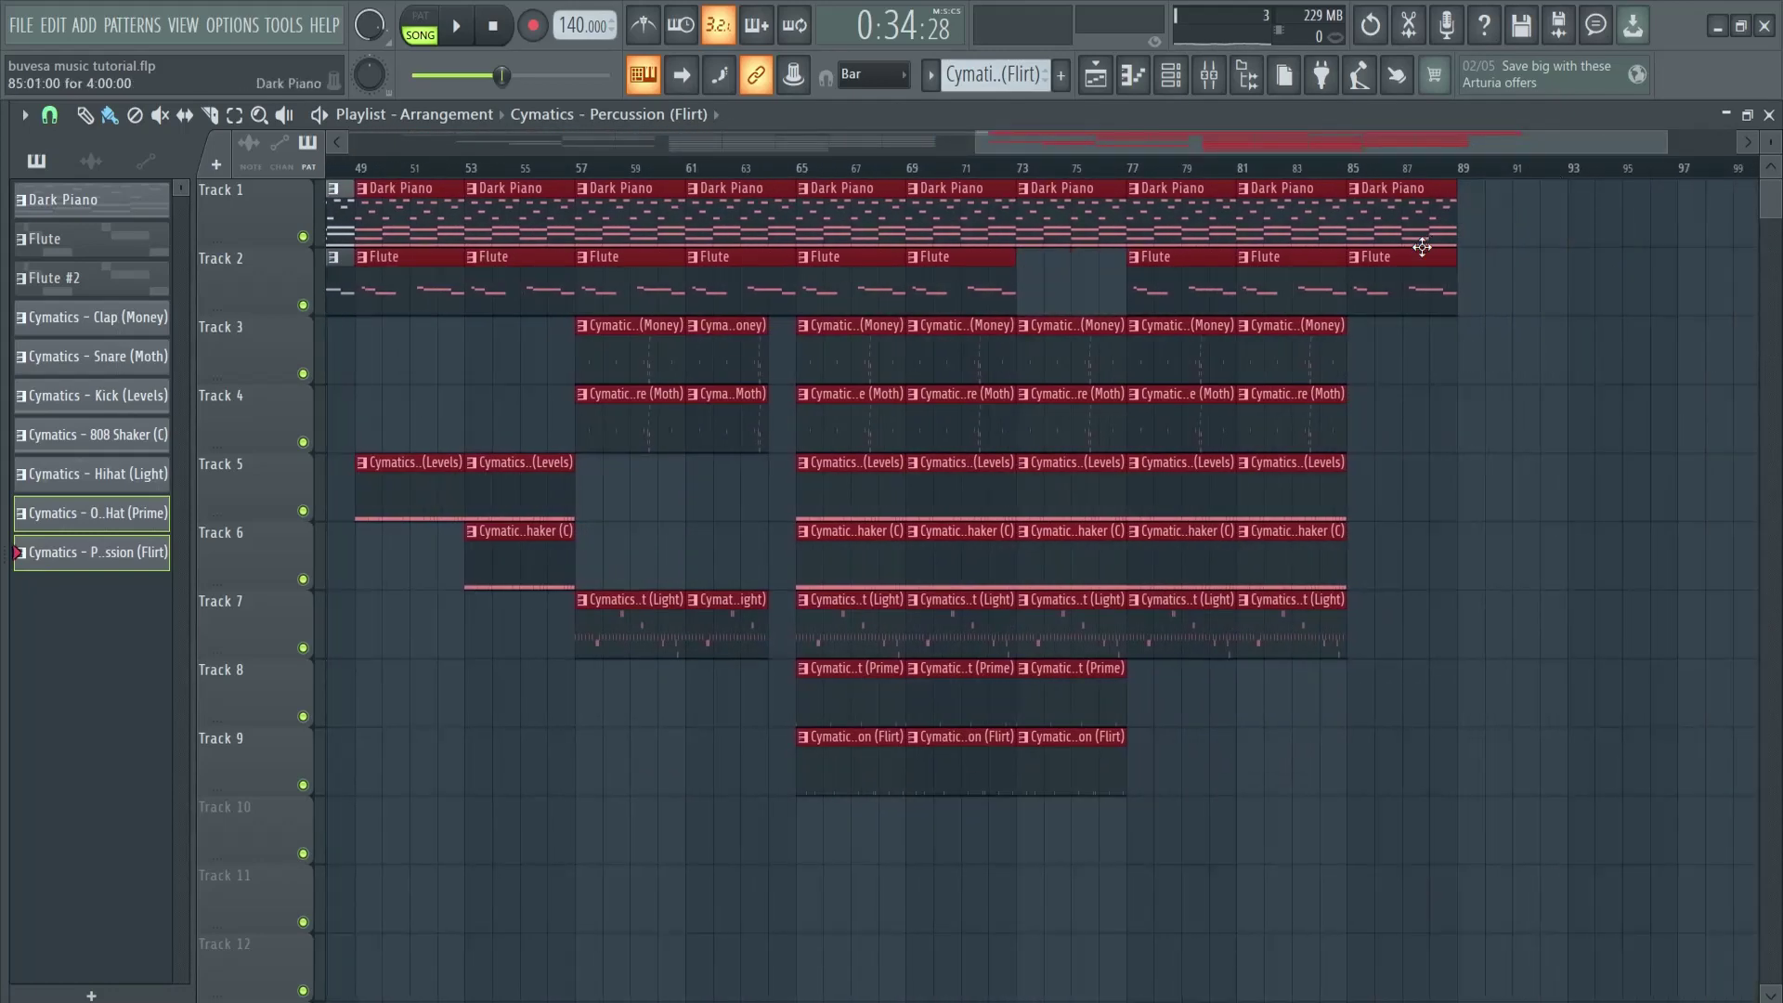
pyautogui.click(1400, 262)
# Play the whole arrangement from bar 1 to hear the full song, and stop playback at the end.
pyautogui.moveTo(1341, 131); pyautogui.dragTo(51, 141)
pyautogui.moveTo(548, 167); pyautogui.dragTo(331, 245)
pyautogui.press('space')
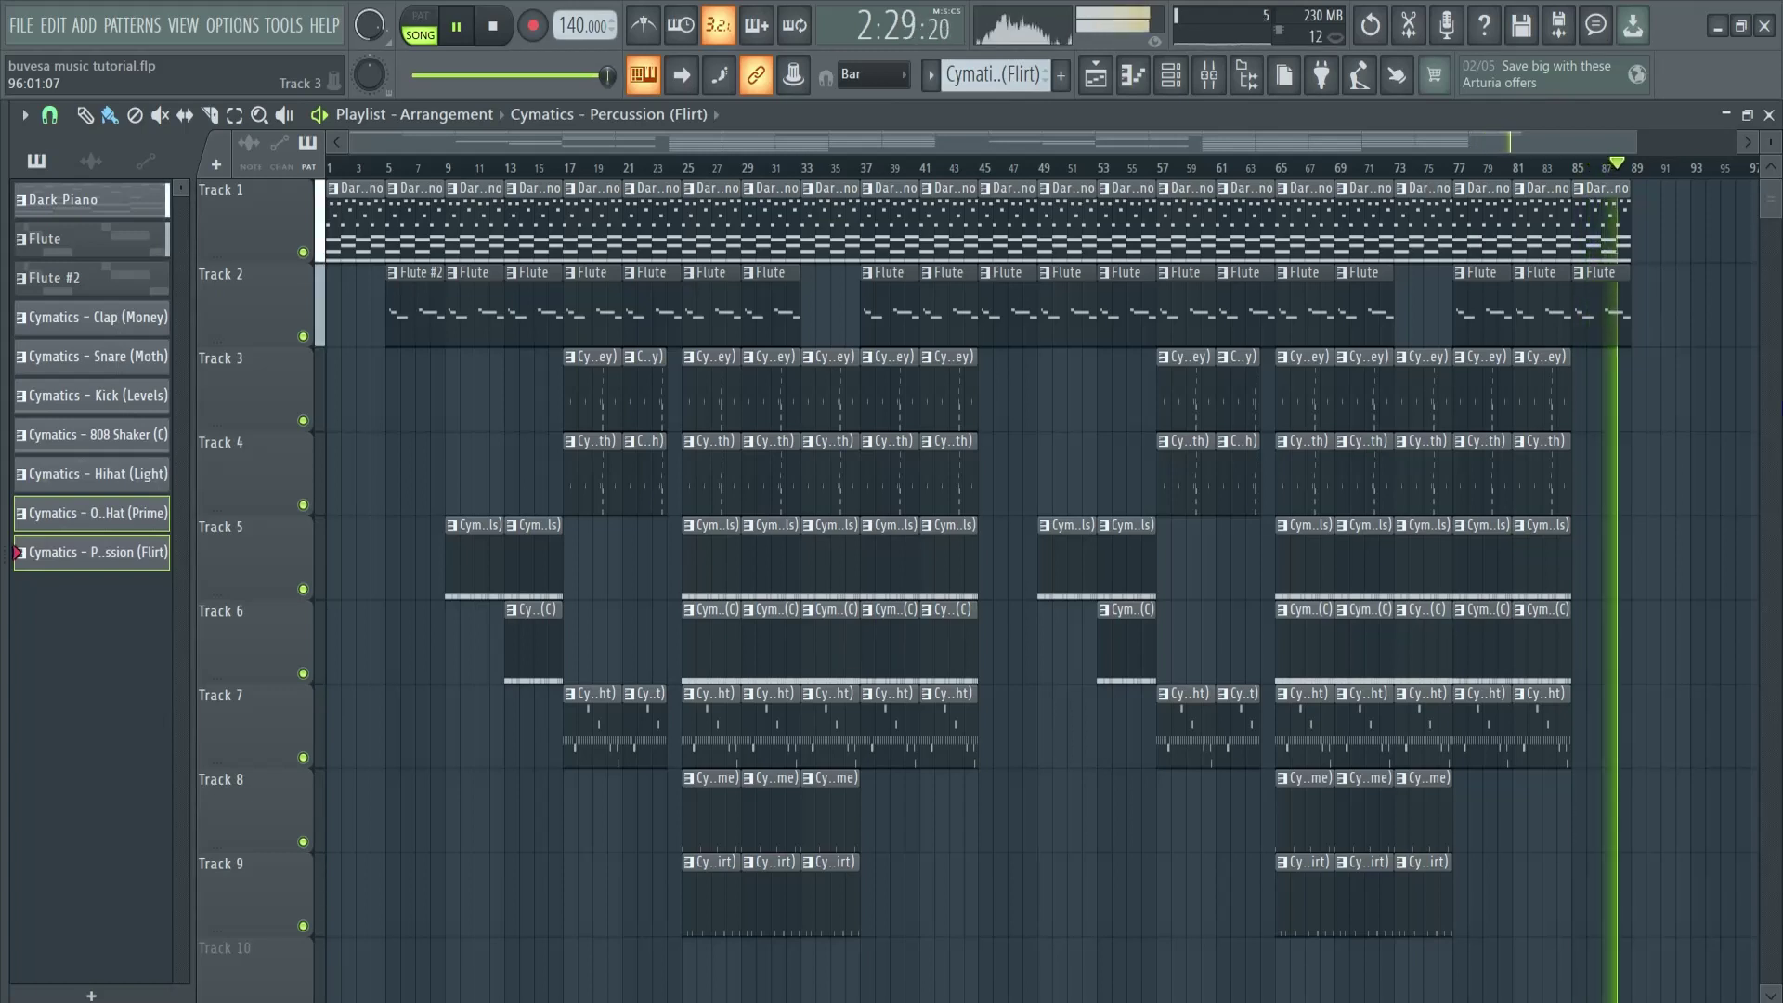
pyautogui.click(493, 26)
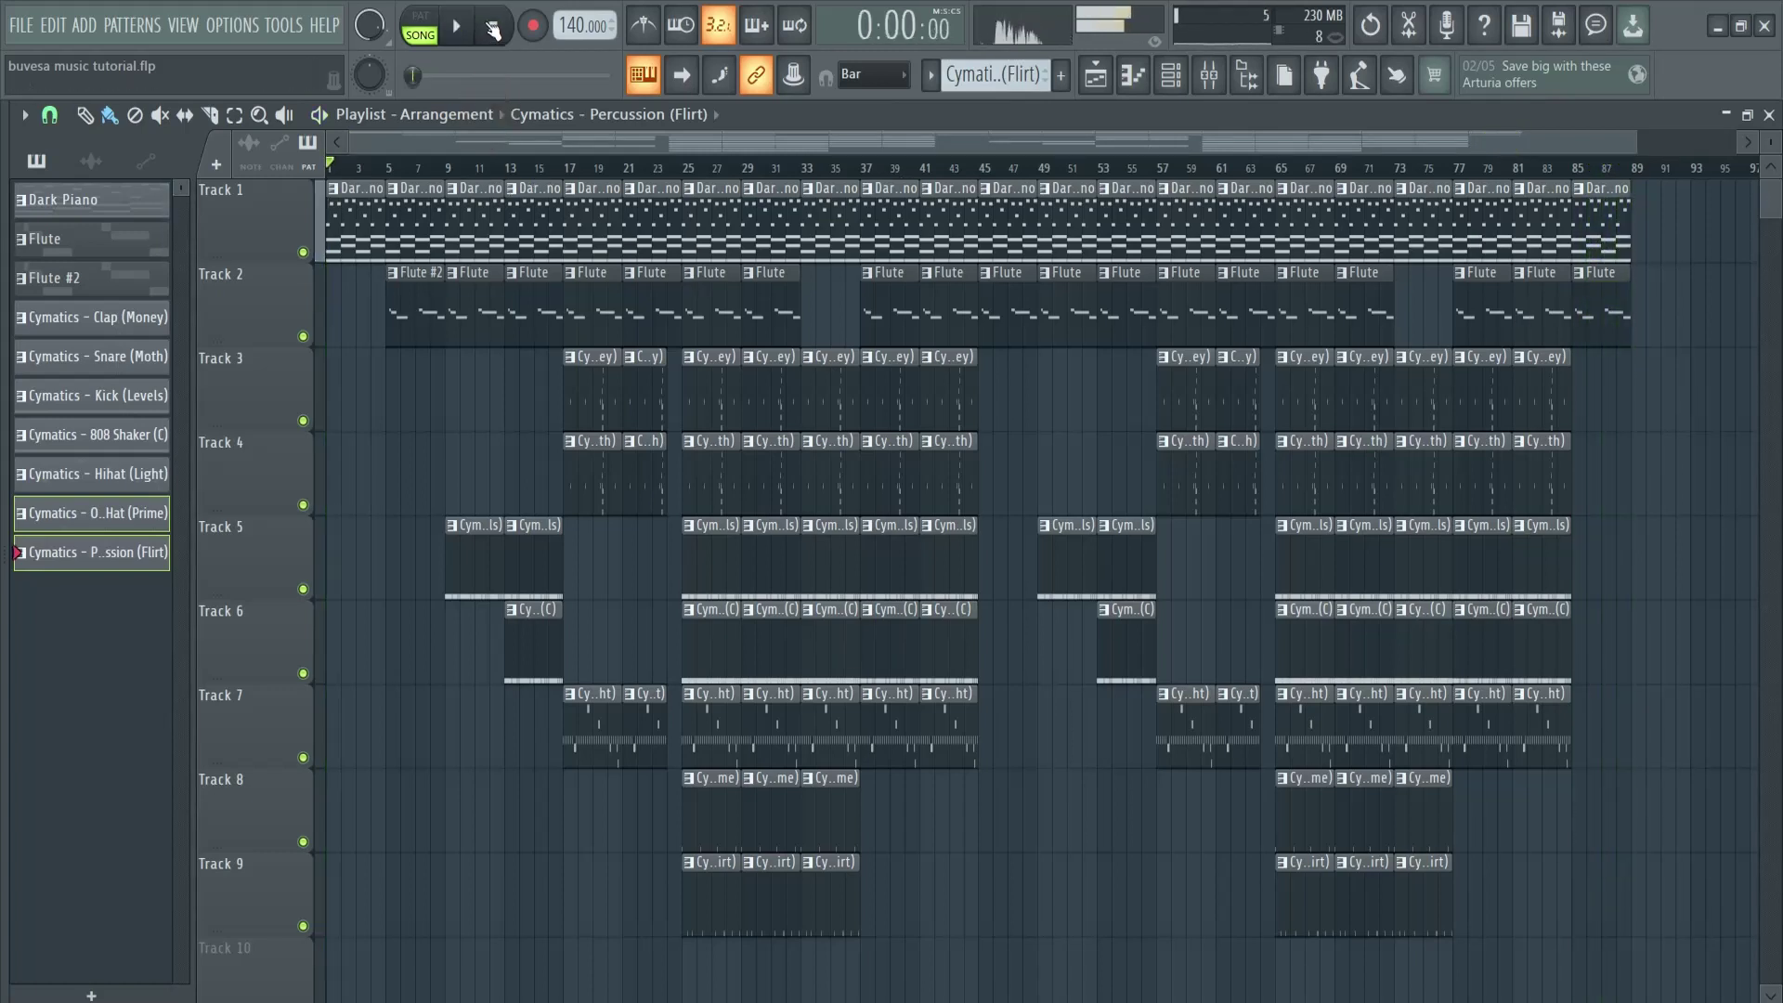